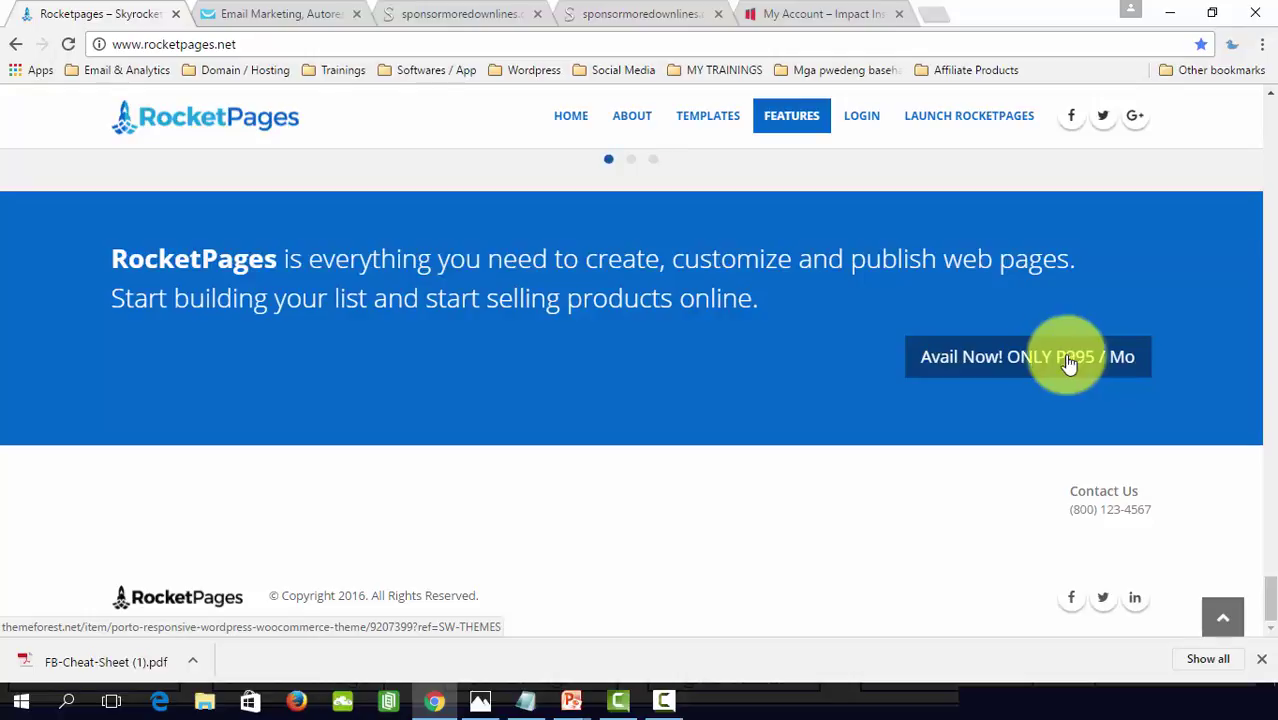
Step: Open the RocketPages login page and log in with the prefilled account credentials
{"action": "left_click", "coordinate": [862, 120]}
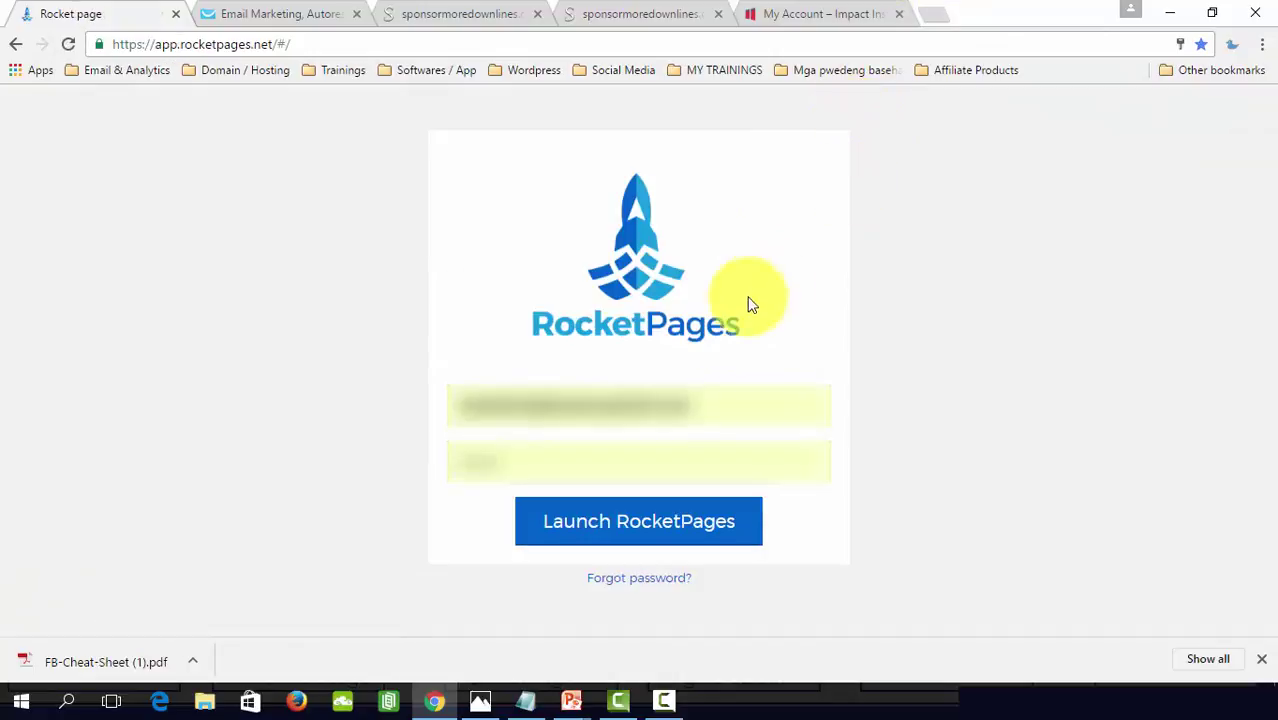
{"action": "left_click", "coordinate": [640, 531]}
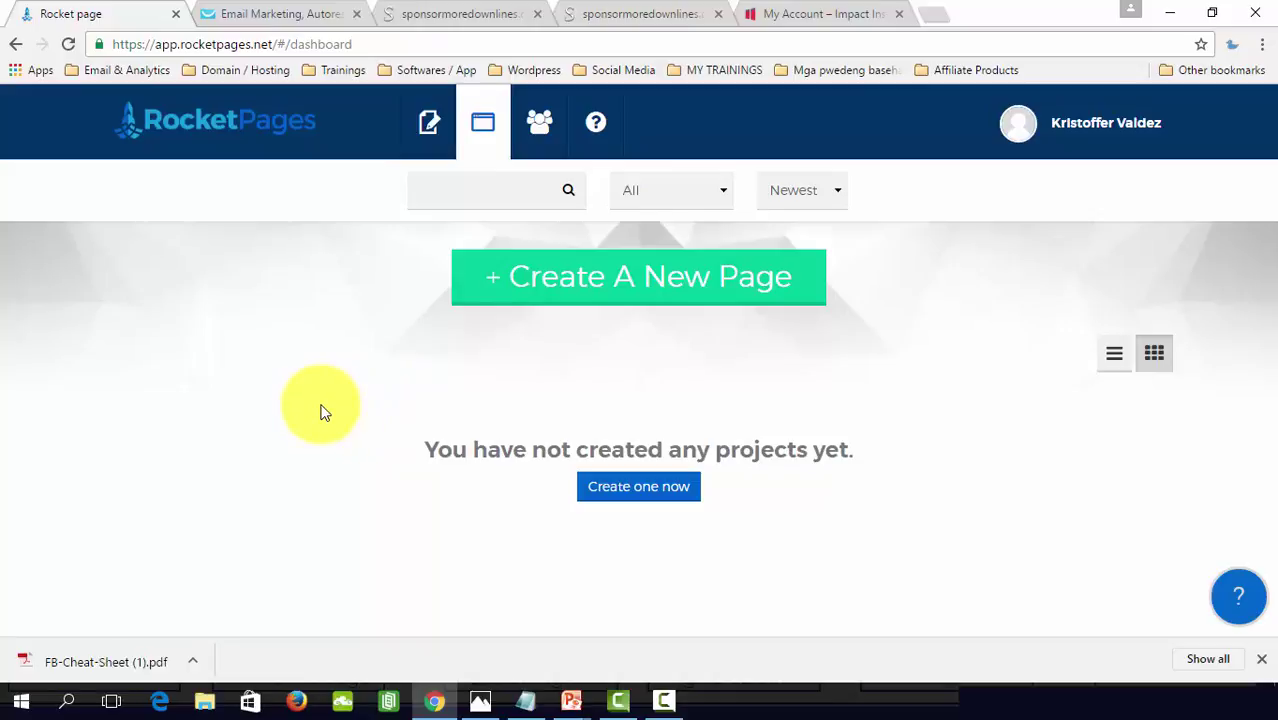
Step: Switch to Photos to view the subdomain setup screenshot Subdomain.png, and return to the RocketPages dashboard in Chrome
{"action": "key", "text": "alt+Tab"}
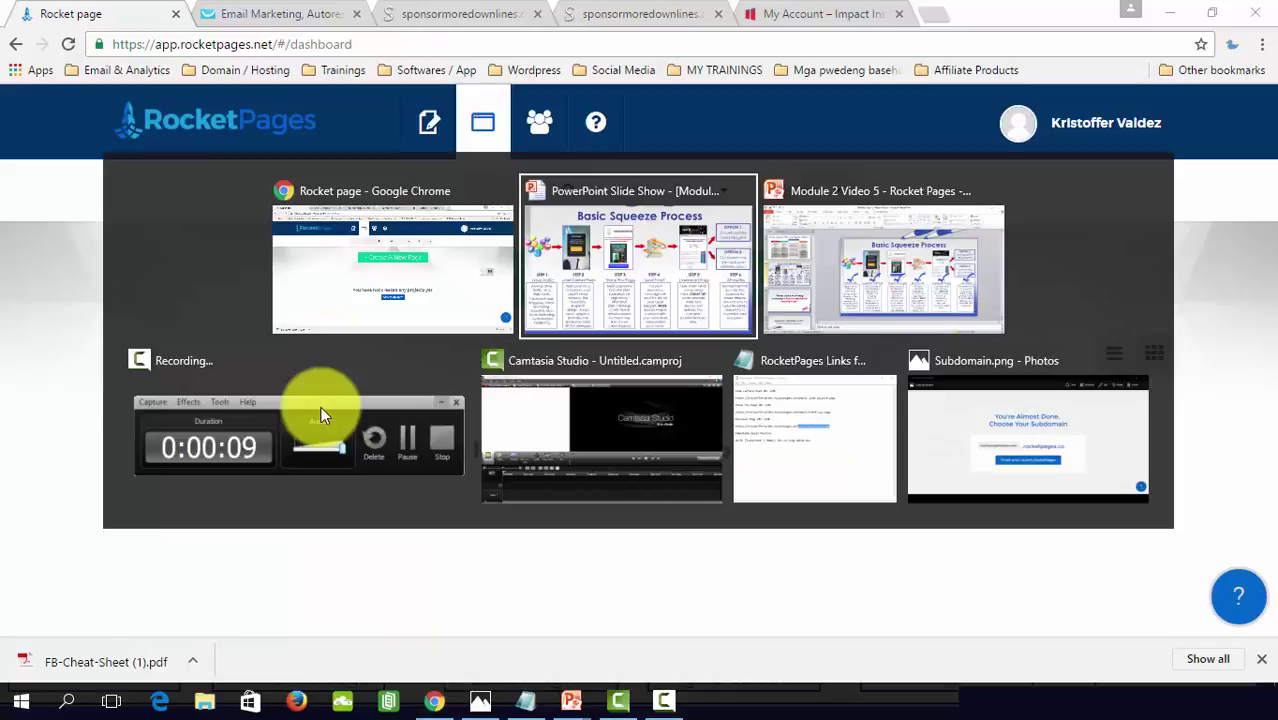
{"action": "key", "text": "alt+Tab"}
{"action": "key", "text": "alt+Tab"}
{"action": "key", "text": "alt+Tab"}
{"action": "key", "text": "alt+Tab"}
{"action": "key", "text": "alt+Tab"}
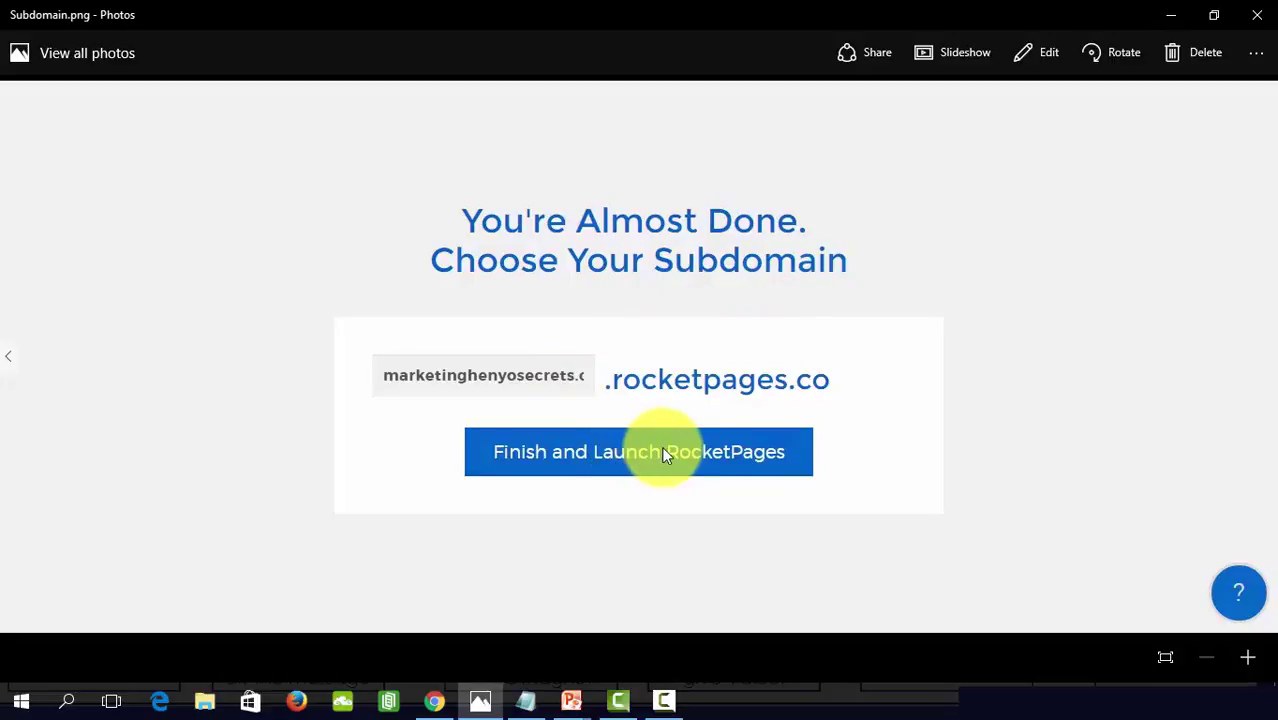
{"action": "key", "text": "alt+Tab"}
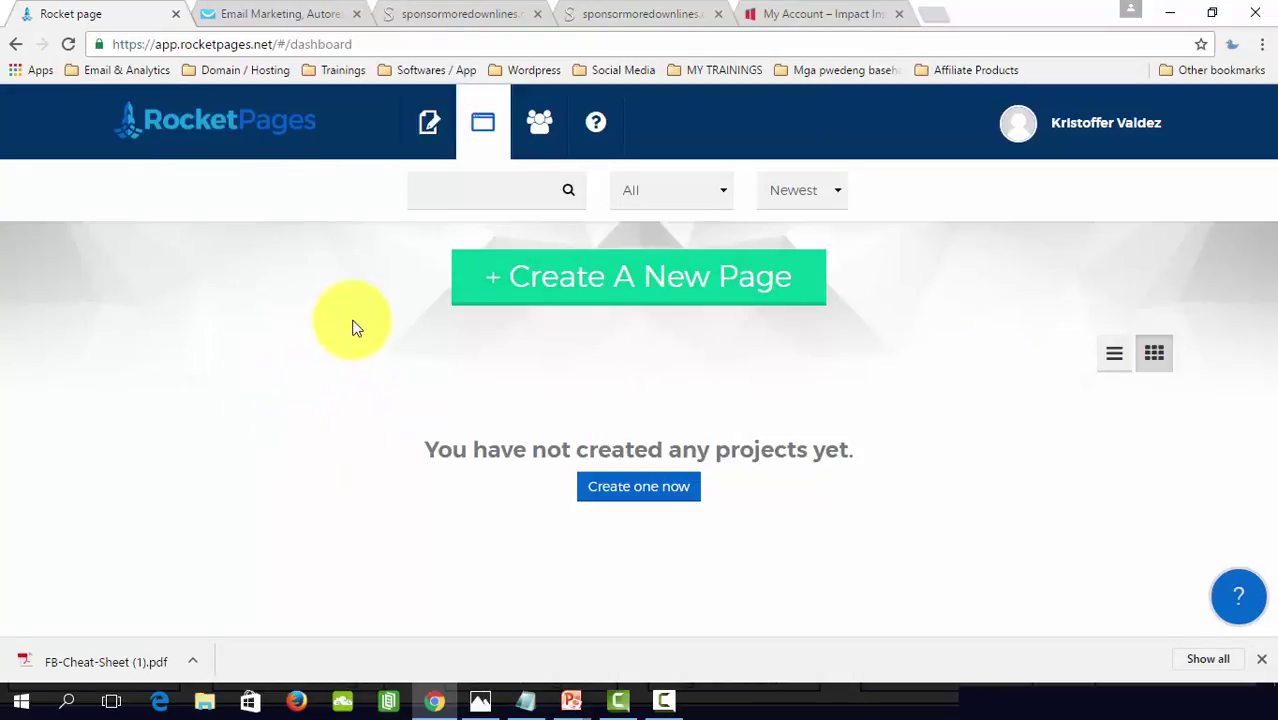
Step: Open the new-page template gallery and look through the full list of templates
{"action": "left_click", "coordinate": [433, 127]}
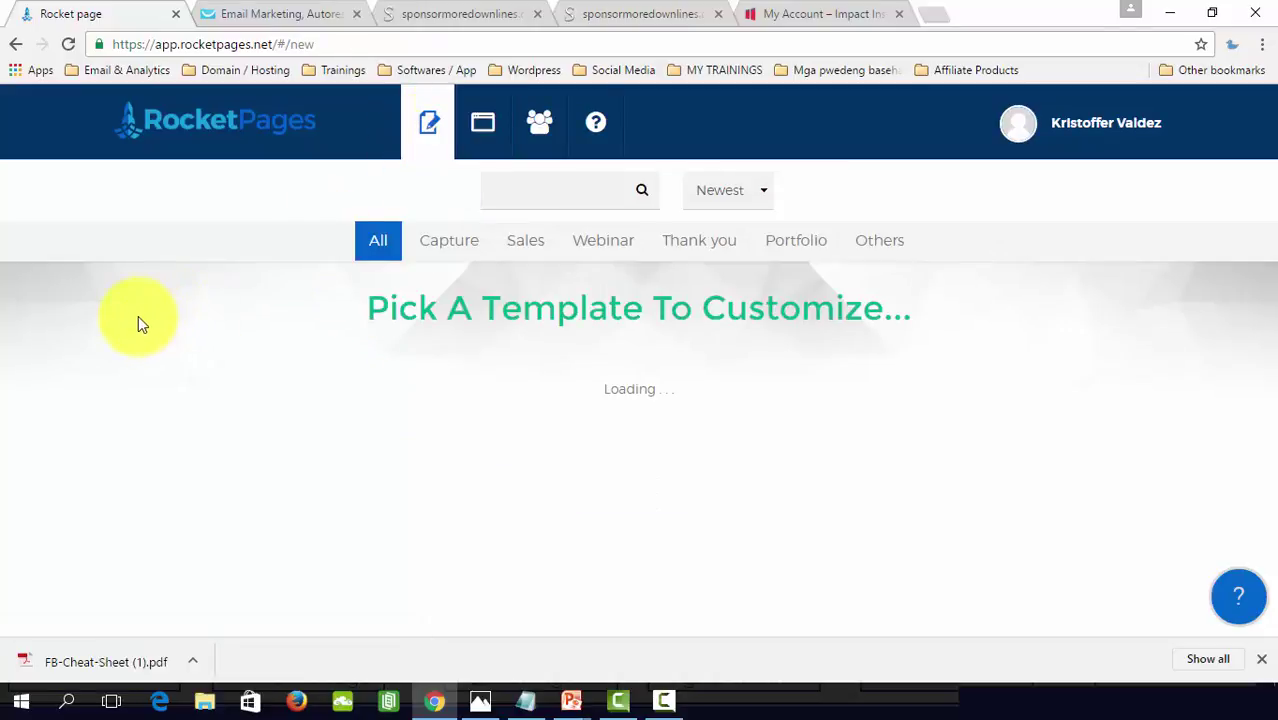
{"action": "scroll", "coordinate": [44, 384], "scroll_direction": "down", "scroll_amount": 5}
{"action": "scroll", "coordinate": [42, 390], "scroll_direction": "down", "scroll_amount": 5}
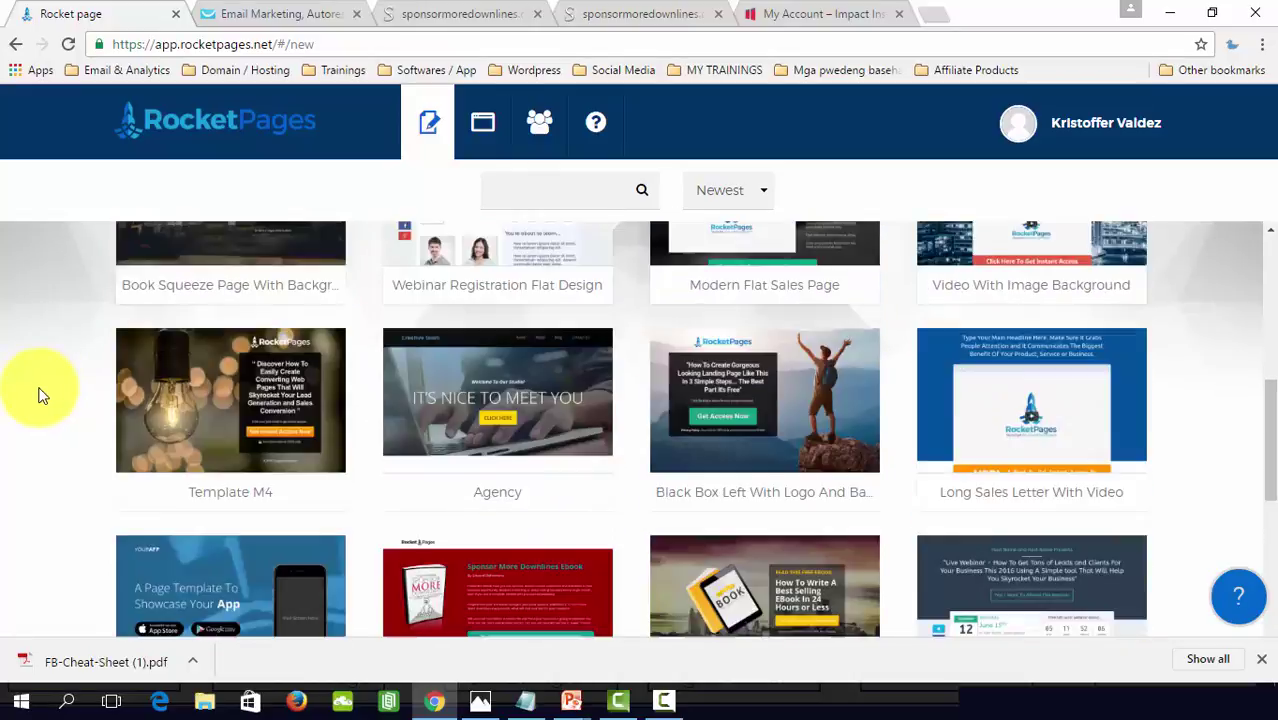
{"action": "scroll", "coordinate": [40, 394], "scroll_direction": "up", "scroll_amount": 10}
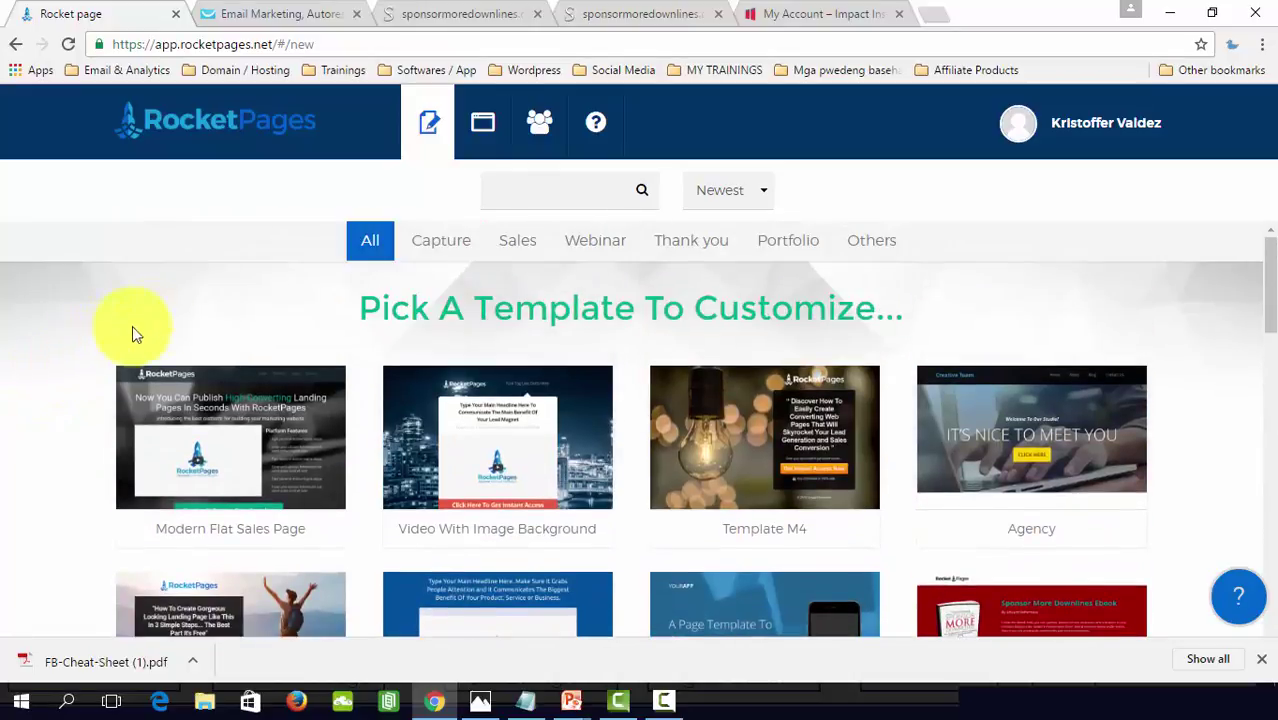
Step: Examine the templates in the Capture, Sales, Webinar, Thank you, Portfolio and Others categories
{"action": "left_click", "coordinate": [441, 245]}
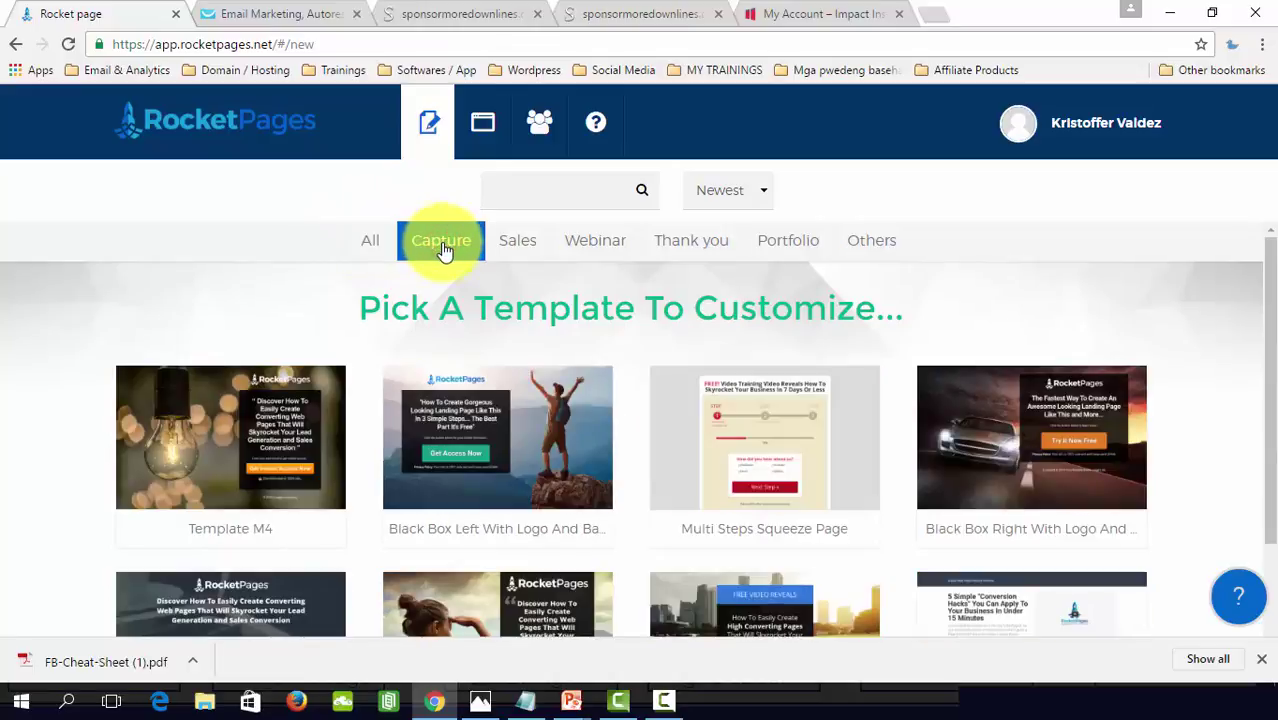
{"action": "left_click", "coordinate": [515, 247]}
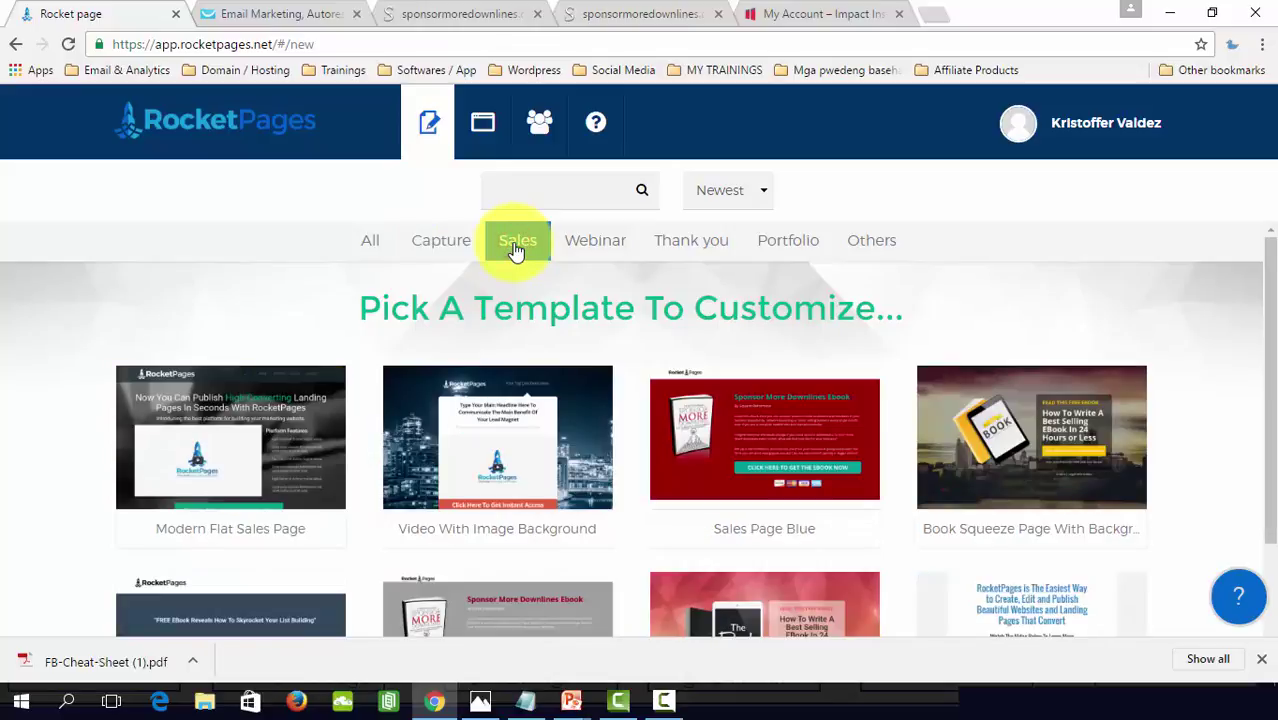
{"action": "left_click", "coordinate": [590, 243]}
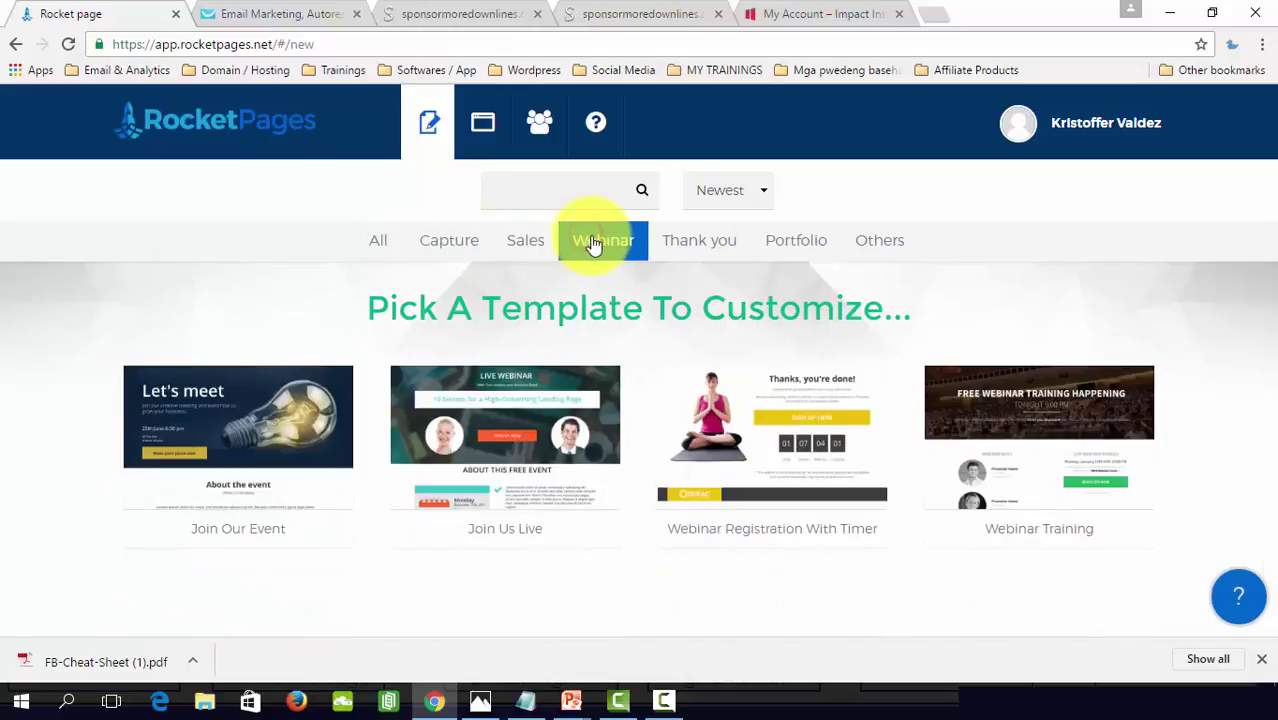
{"action": "left_click", "coordinate": [681, 239]}
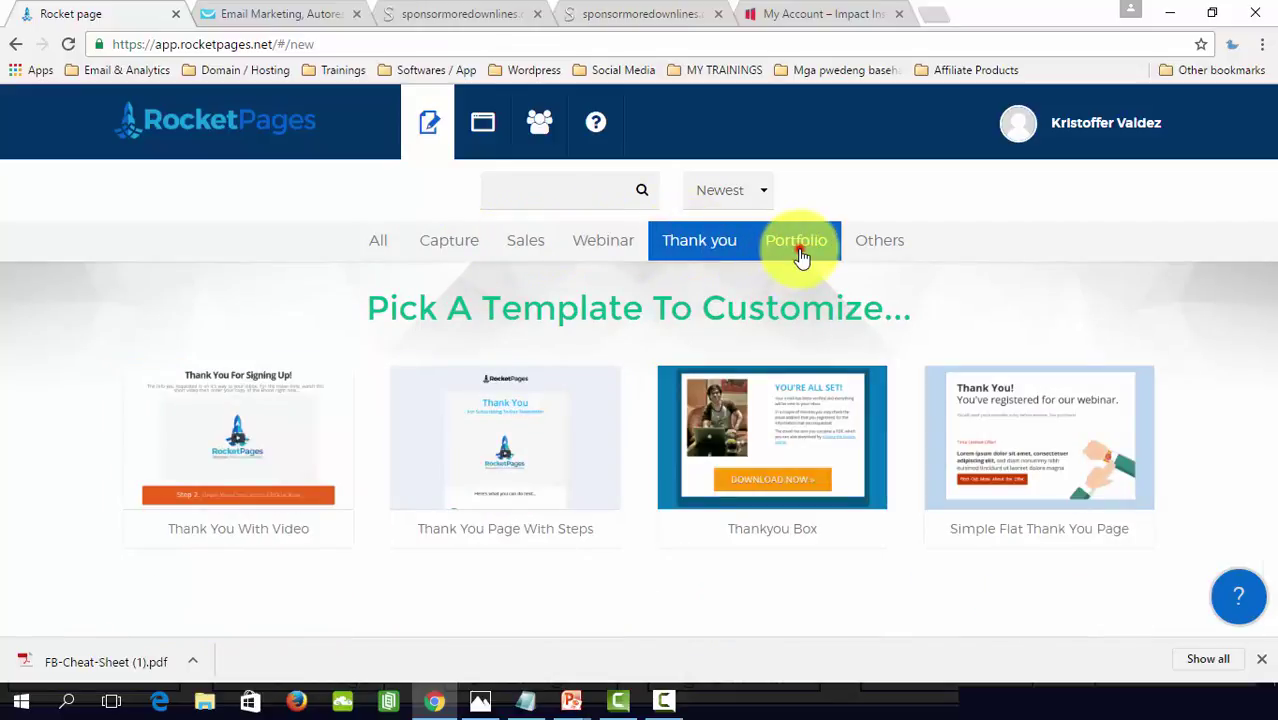
{"action": "left_click", "coordinate": [800, 252]}
{"action": "left_click", "coordinate": [880, 258]}
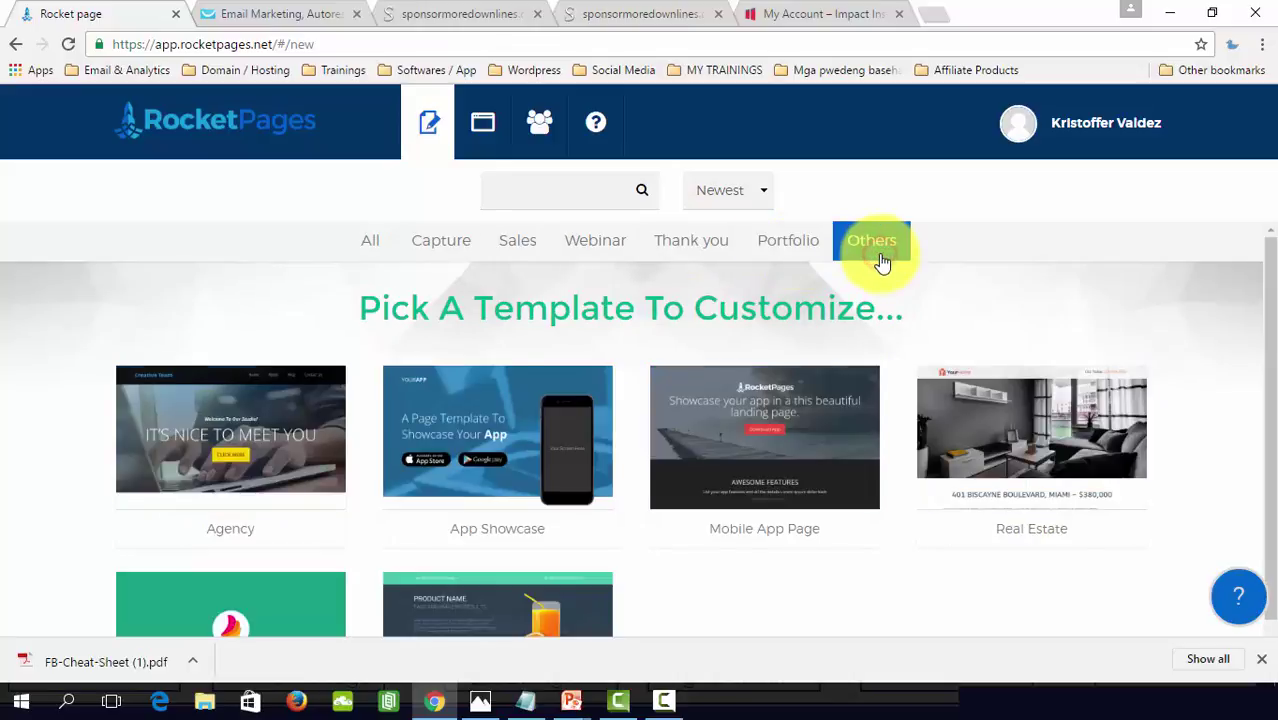
{"action": "scroll", "coordinate": [895, 330], "scroll_direction": "down", "scroll_amount": 2}
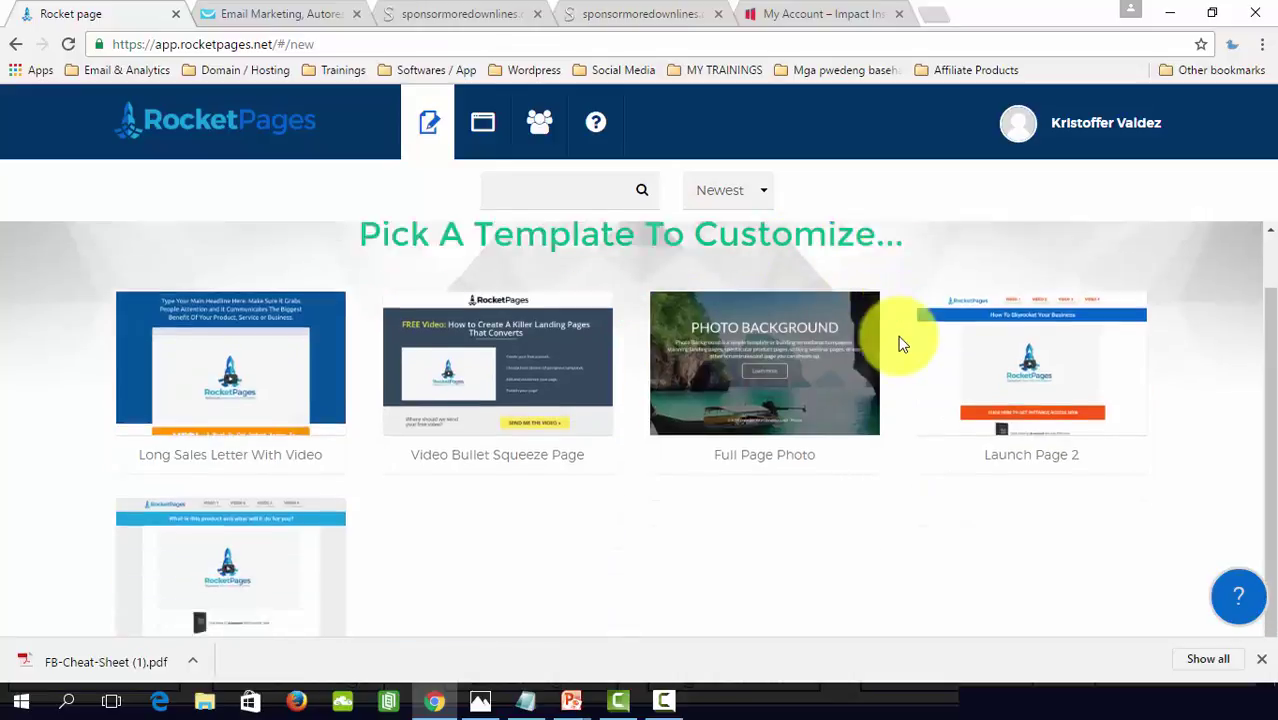
{"action": "scroll", "coordinate": [893, 505], "scroll_direction": "up", "scroll_amount": 2}
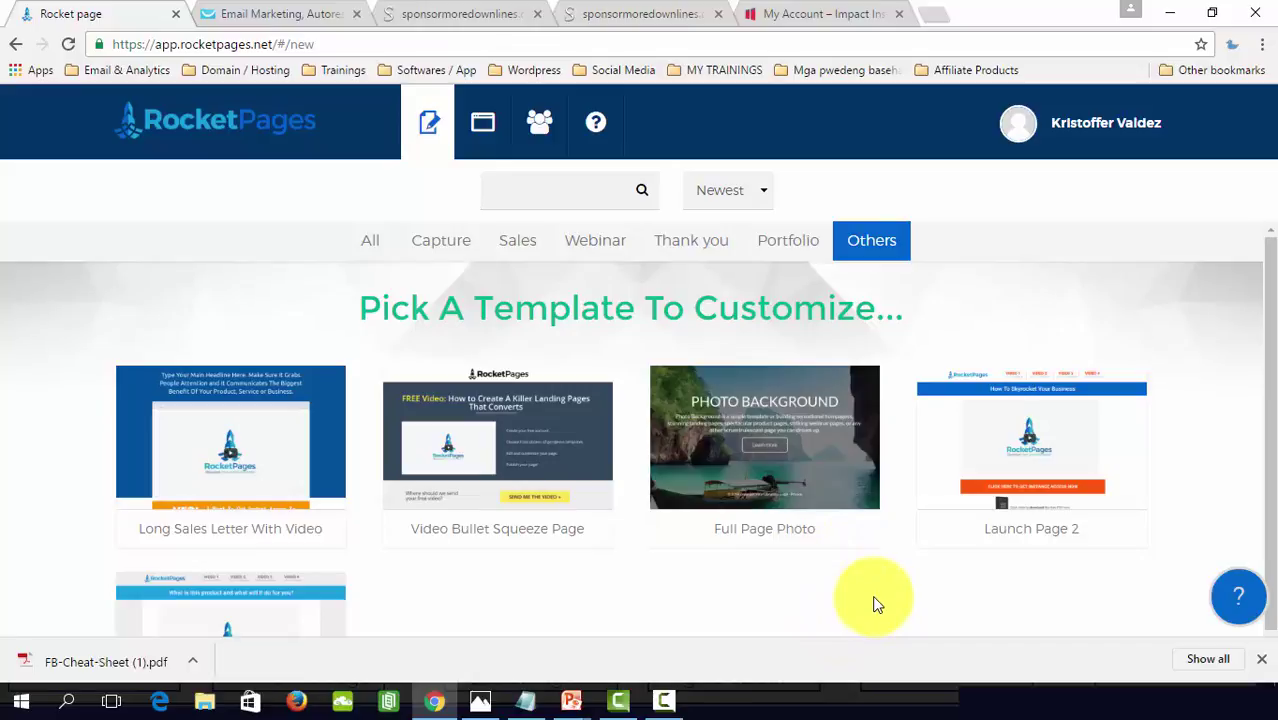
{"action": "scroll", "coordinate": [873, 604], "scroll_direction": "down", "scroll_amount": 2}
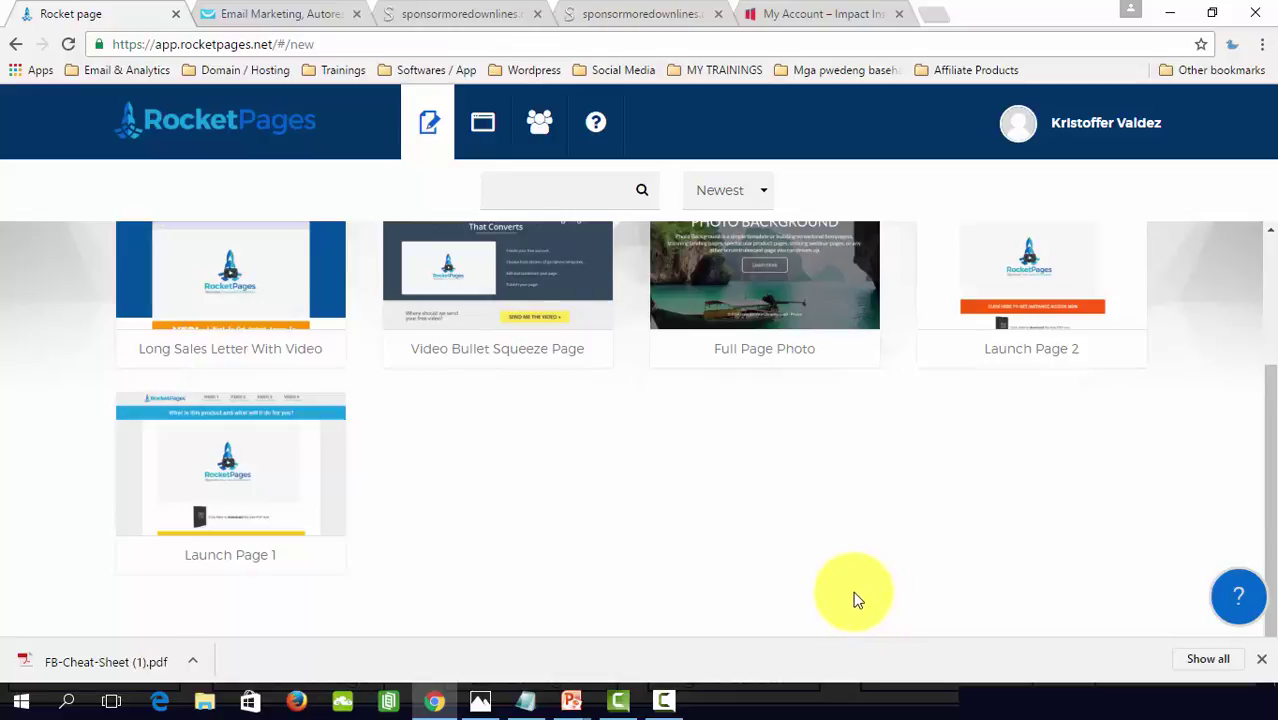
Step: Review the Basic Squeeze Process slide in PowerPoint and the planned page links in Notepad, highlighting the lead capture page's URL ending
{"action": "key", "text": "alt+Tab"}
{"action": "key", "text": "alt+Tab"}
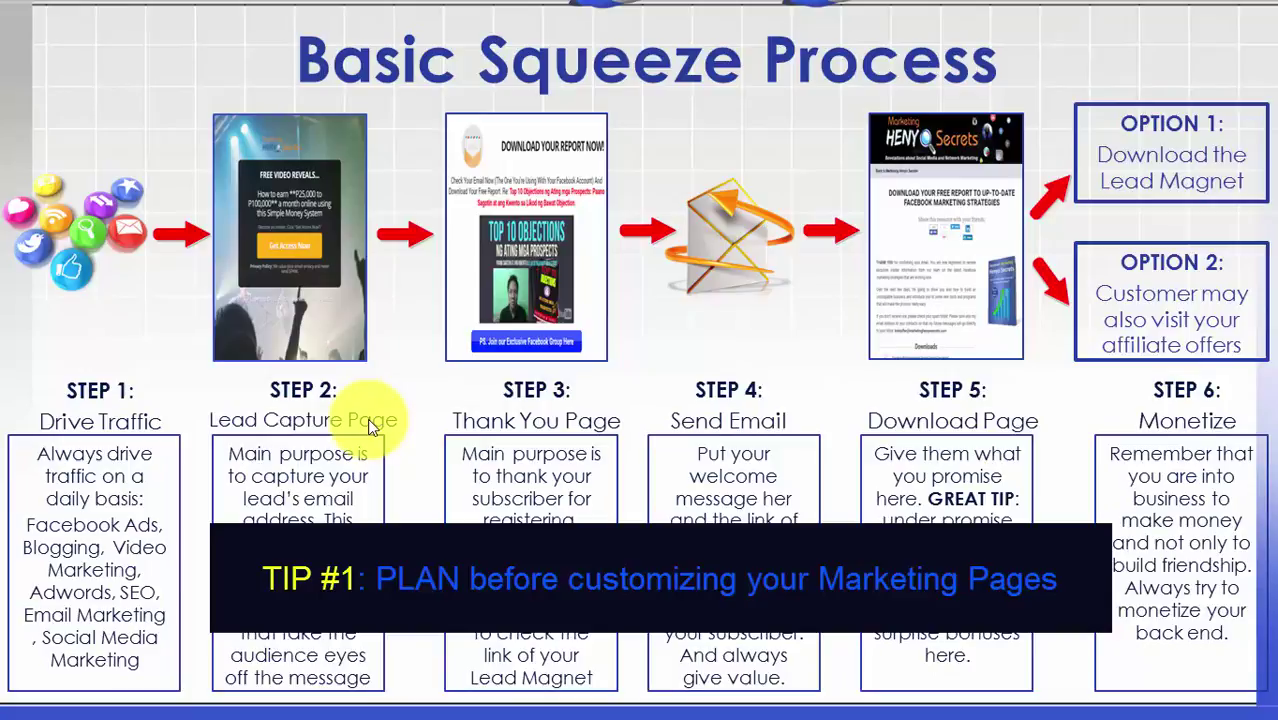
{"action": "key", "text": "alt+Tab"}
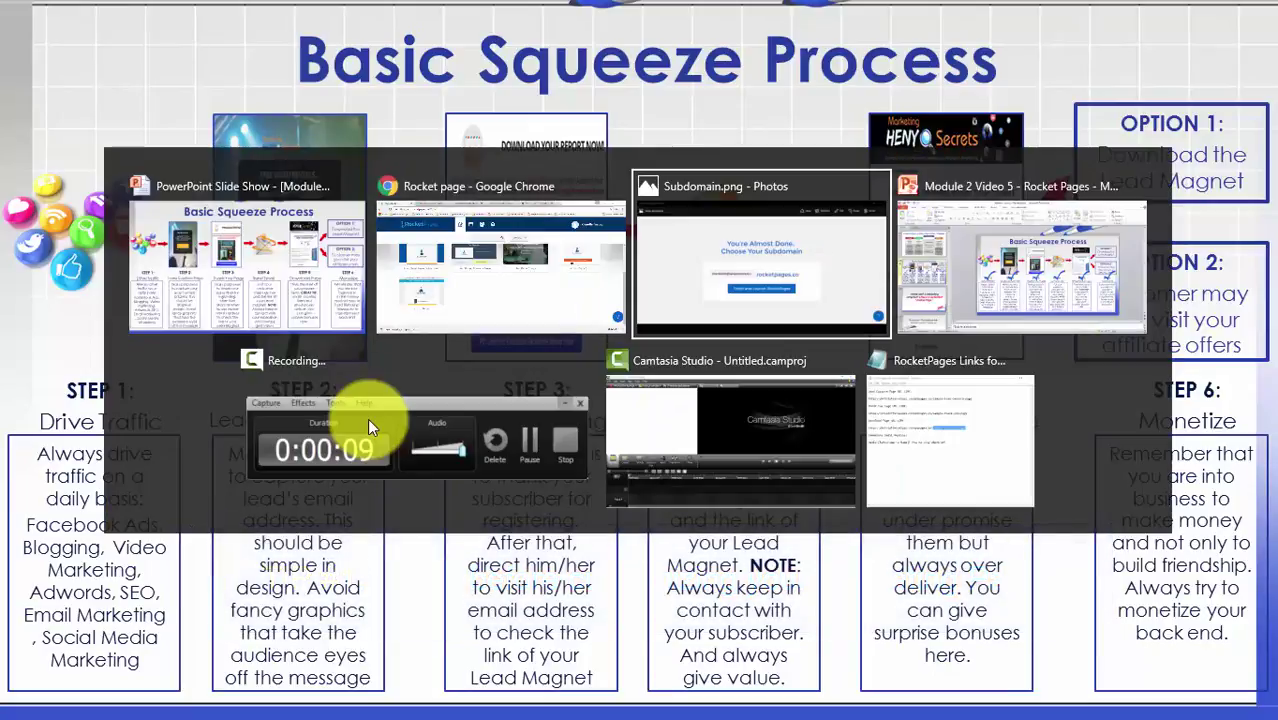
{"action": "key", "text": "alt+Tab"}
{"action": "key", "text": "alt+Tab"}
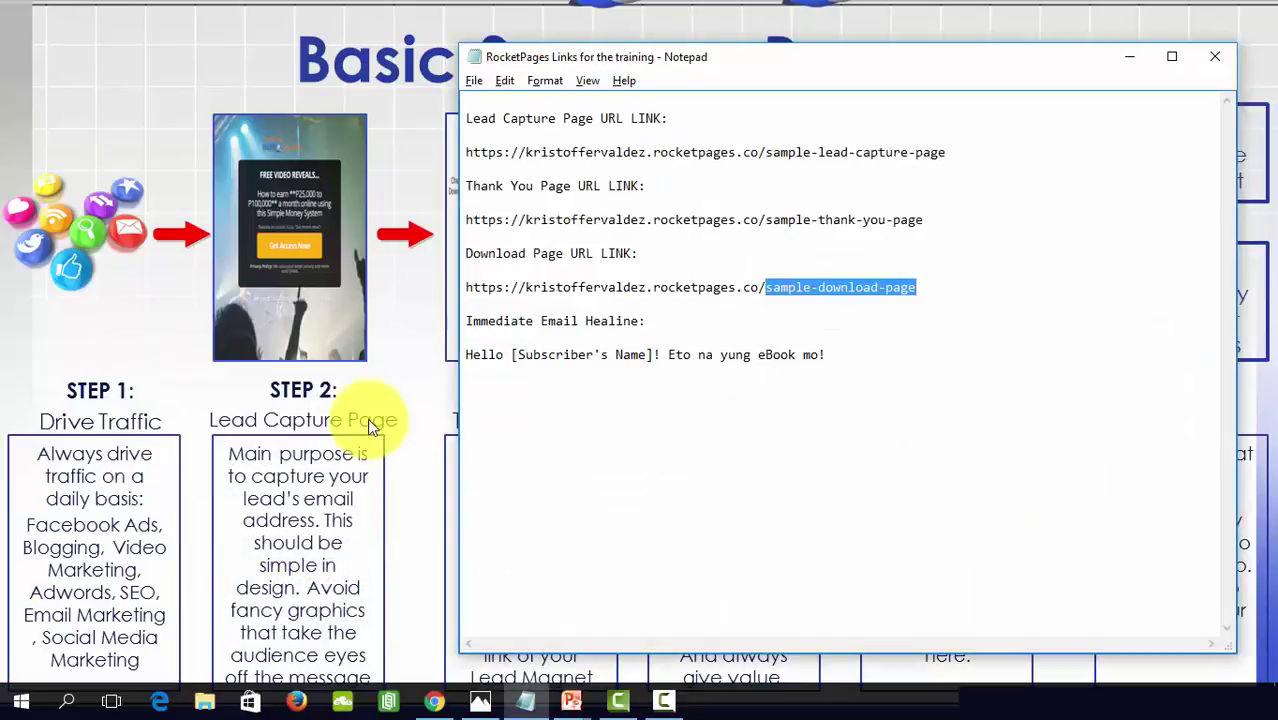
{"action": "left_click", "coordinate": [685, 228]}
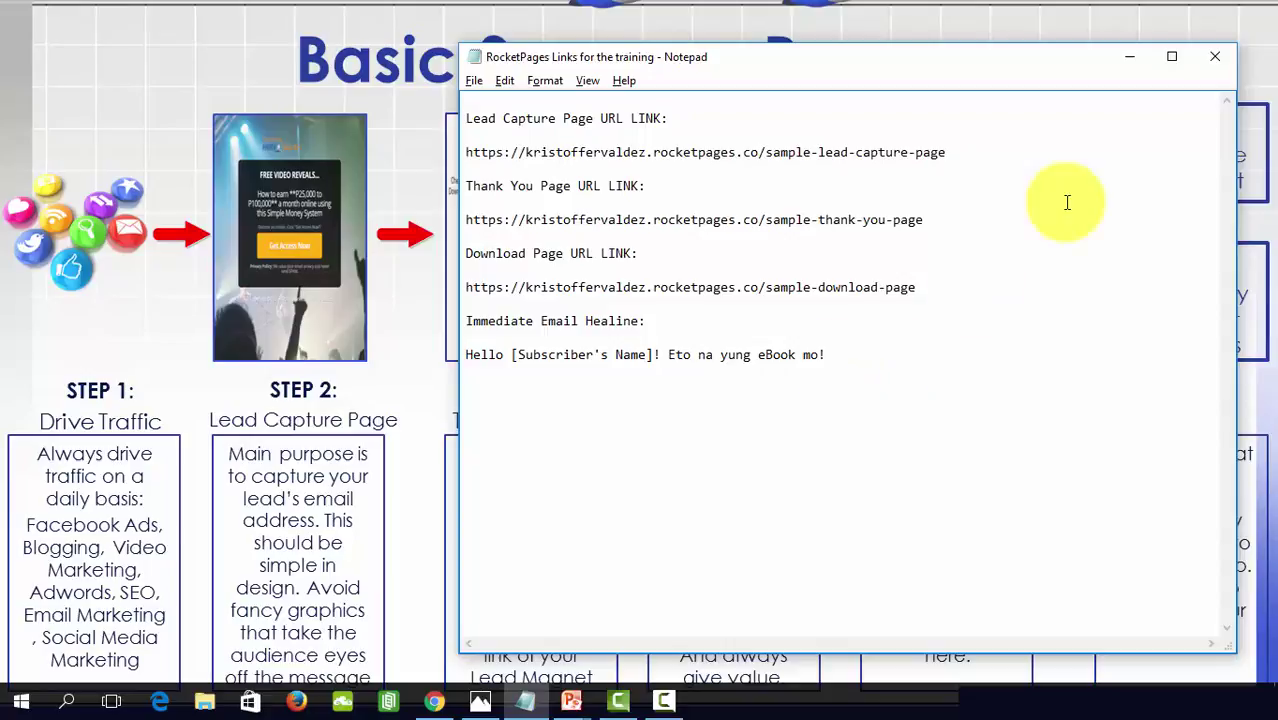
{"action": "left_click_drag", "start_coordinate": [975, 154], "coordinate": [764, 155]}
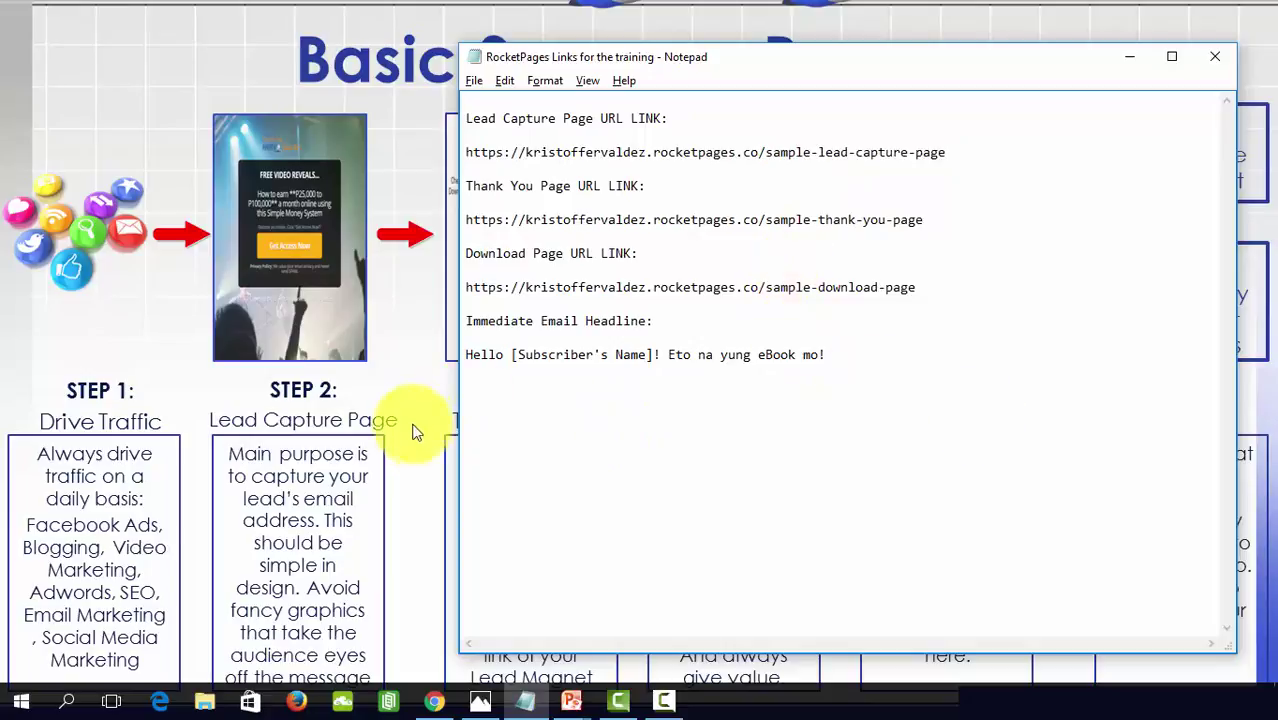
{"action": "left_click", "coordinate": [394, 427]}
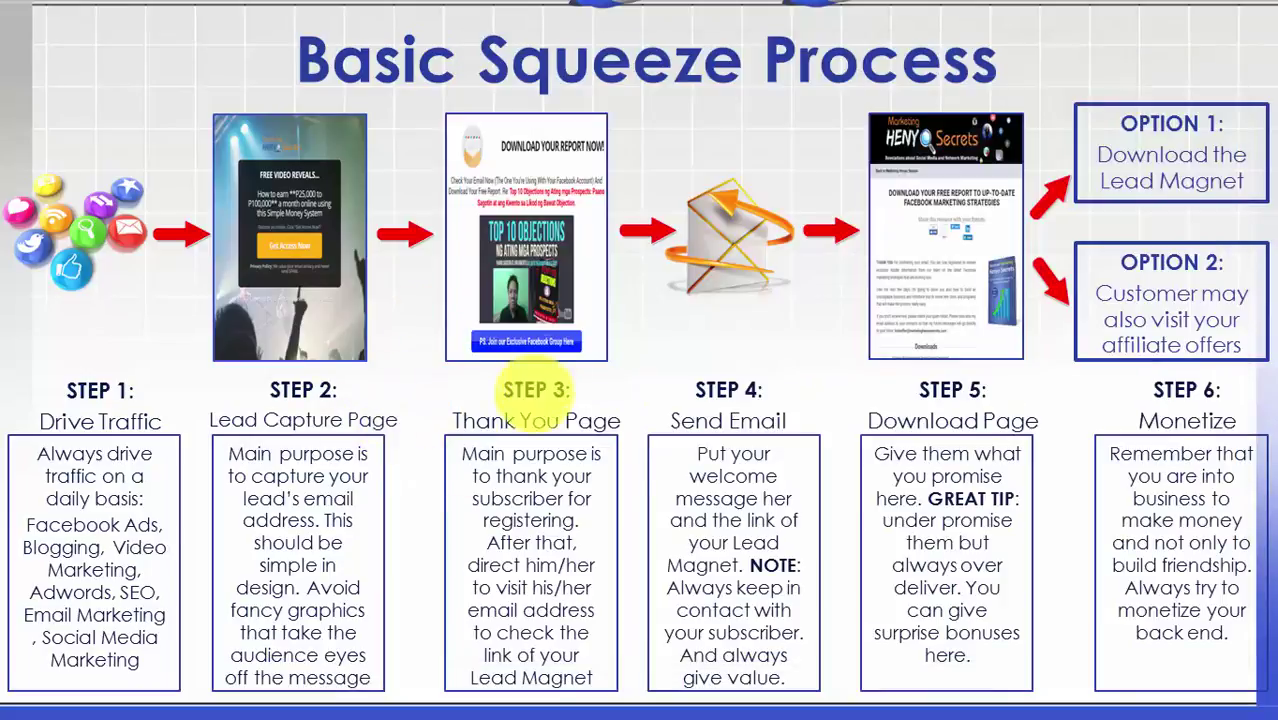
Step: Back in Chrome, filter the templates to Capture and choose the EBook Author Squeeze Page template
{"action": "key", "text": "alt+Tab"}
{"action": "key", "text": "Tab"}
{"action": "scroll", "coordinate": [724, 550], "scroll_direction": "up", "scroll_amount": 2}
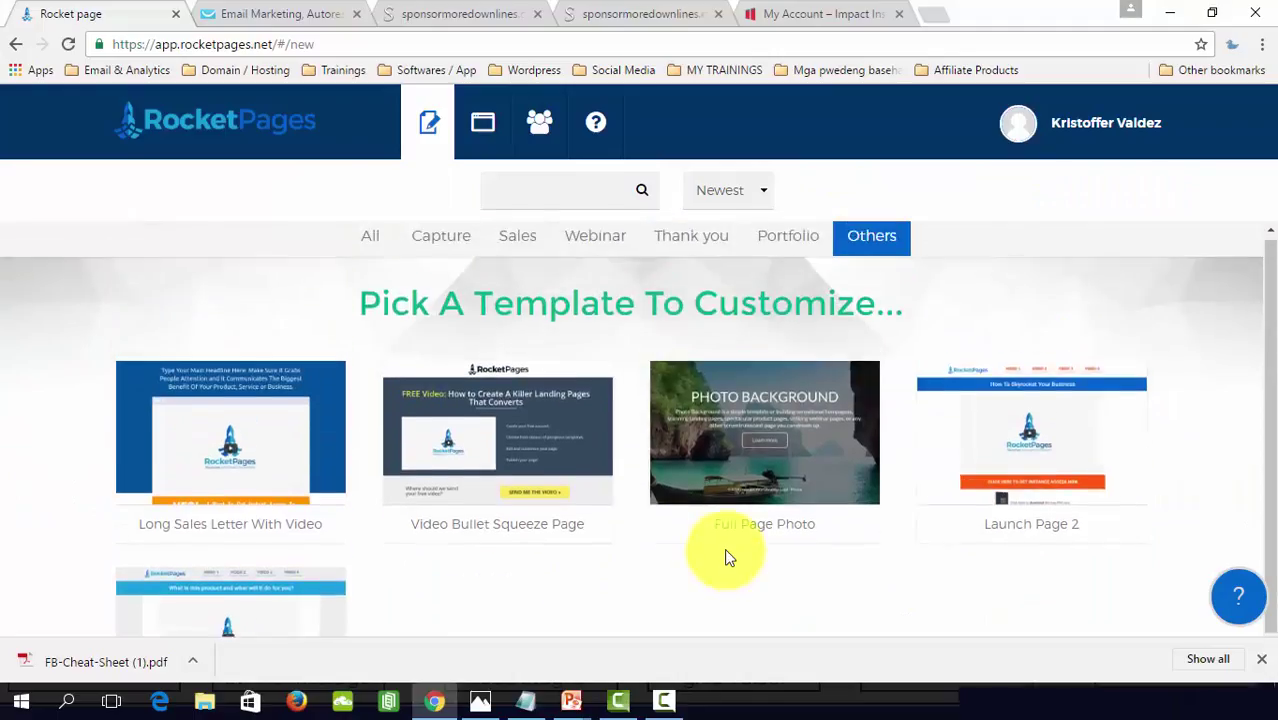
{"action": "left_click", "coordinate": [446, 248]}
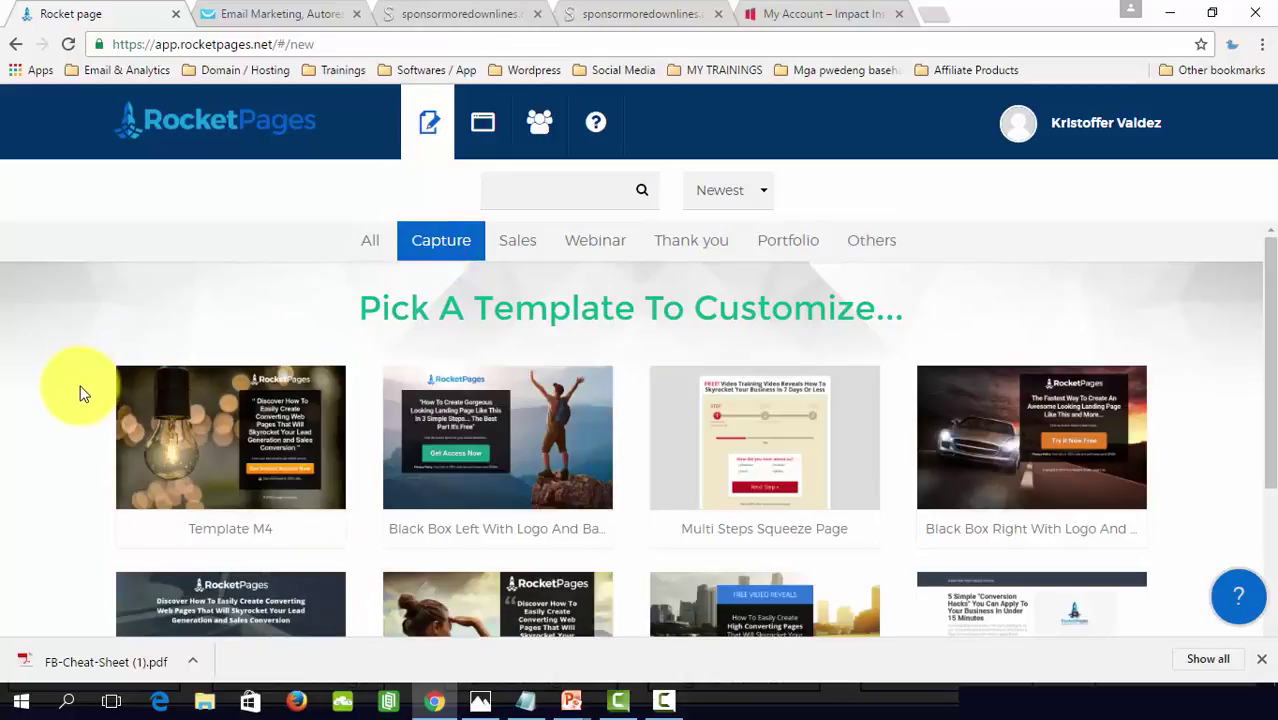
{"action": "scroll", "coordinate": [83, 395], "scroll_direction": "down", "scroll_amount": 1}
{"action": "scroll", "coordinate": [84, 395], "scroll_direction": "up", "scroll_amount": 1}
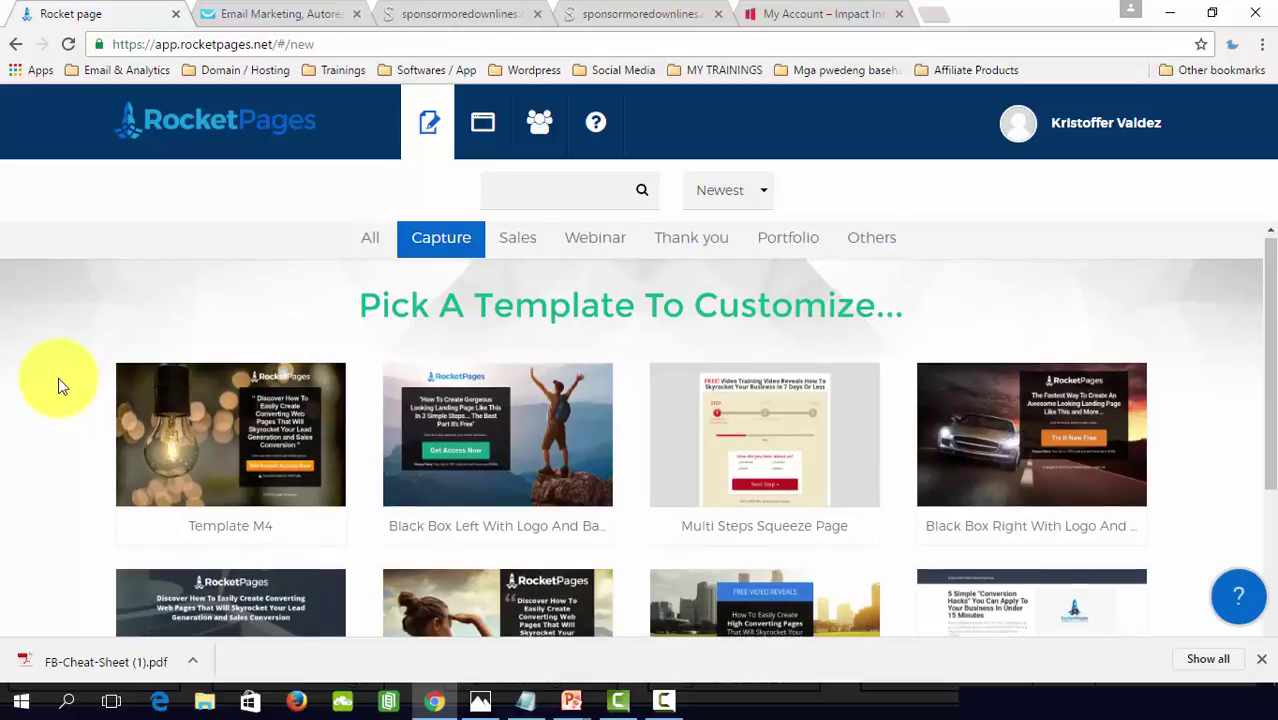
{"action": "scroll", "coordinate": [59, 380], "scroll_direction": "down", "scroll_amount": 3}
{"action": "scroll", "coordinate": [55, 385], "scroll_direction": "down", "scroll_amount": 3}
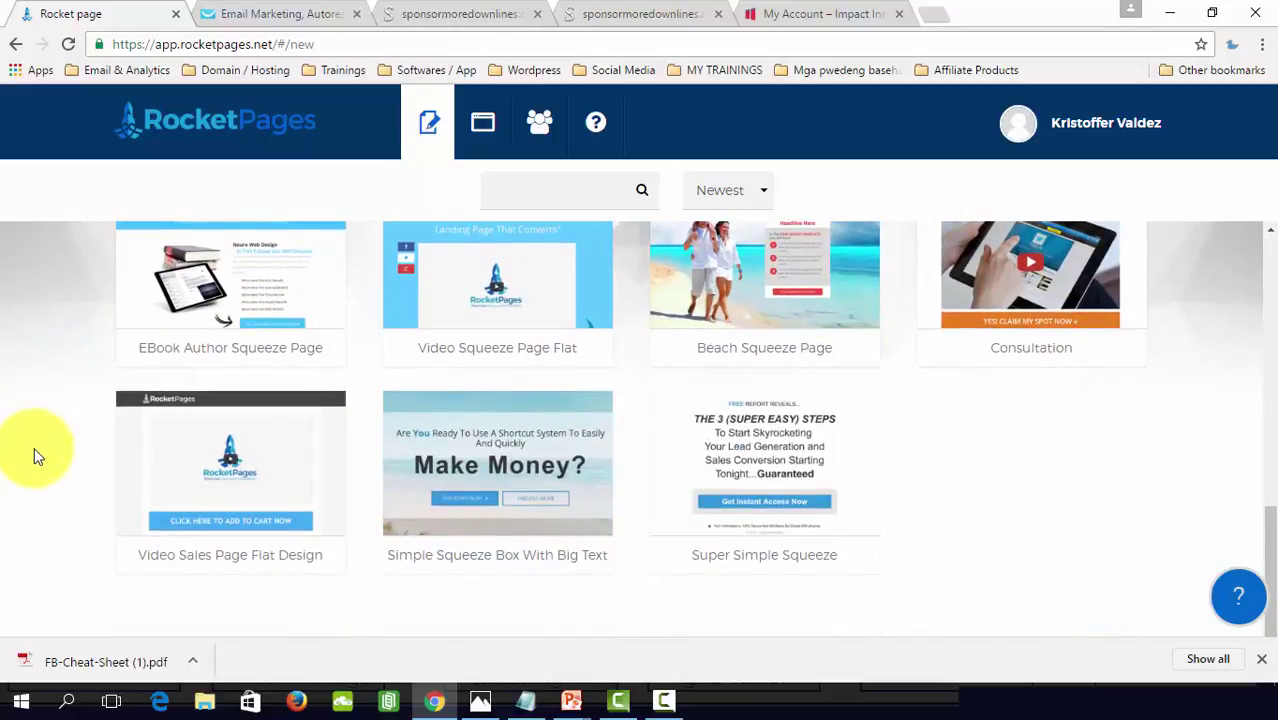
{"action": "scroll", "coordinate": [34, 447], "scroll_direction": "up", "scroll_amount": 7}
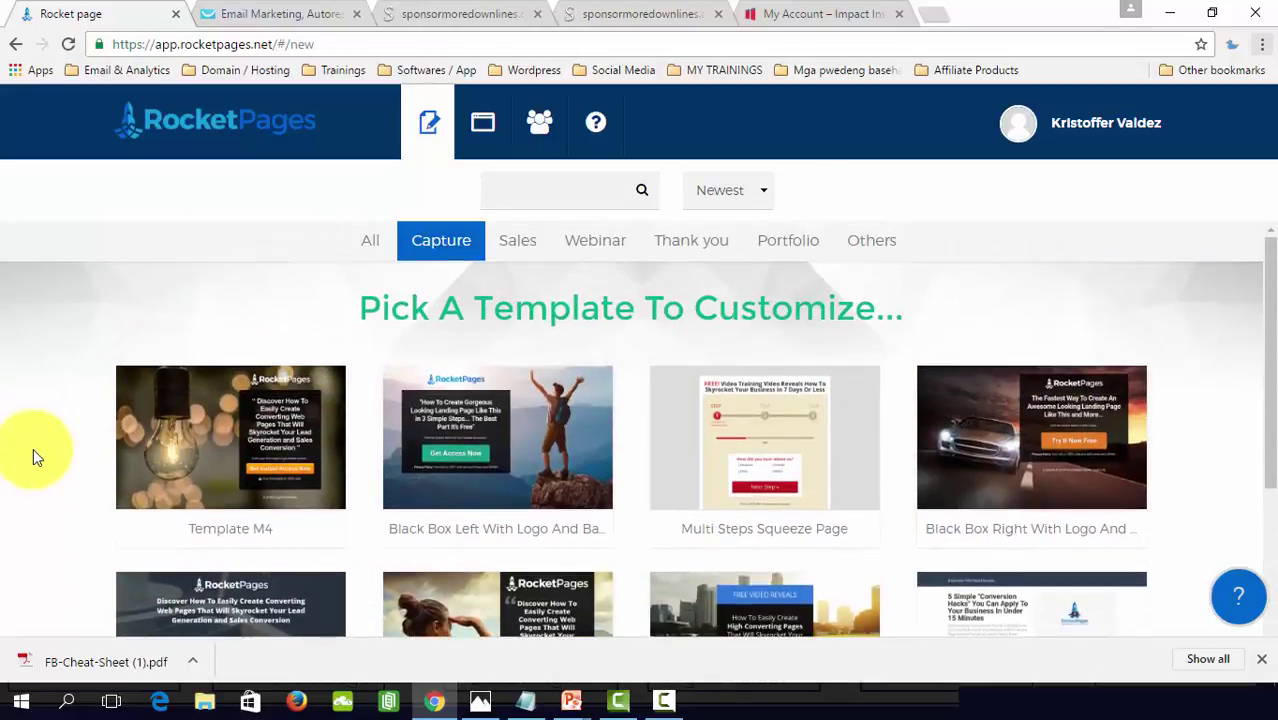
{"action": "scroll", "coordinate": [33, 448], "scroll_direction": "down", "scroll_amount": 2}
{"action": "scroll", "coordinate": [33, 448], "scroll_direction": "down", "scroll_amount": 3}
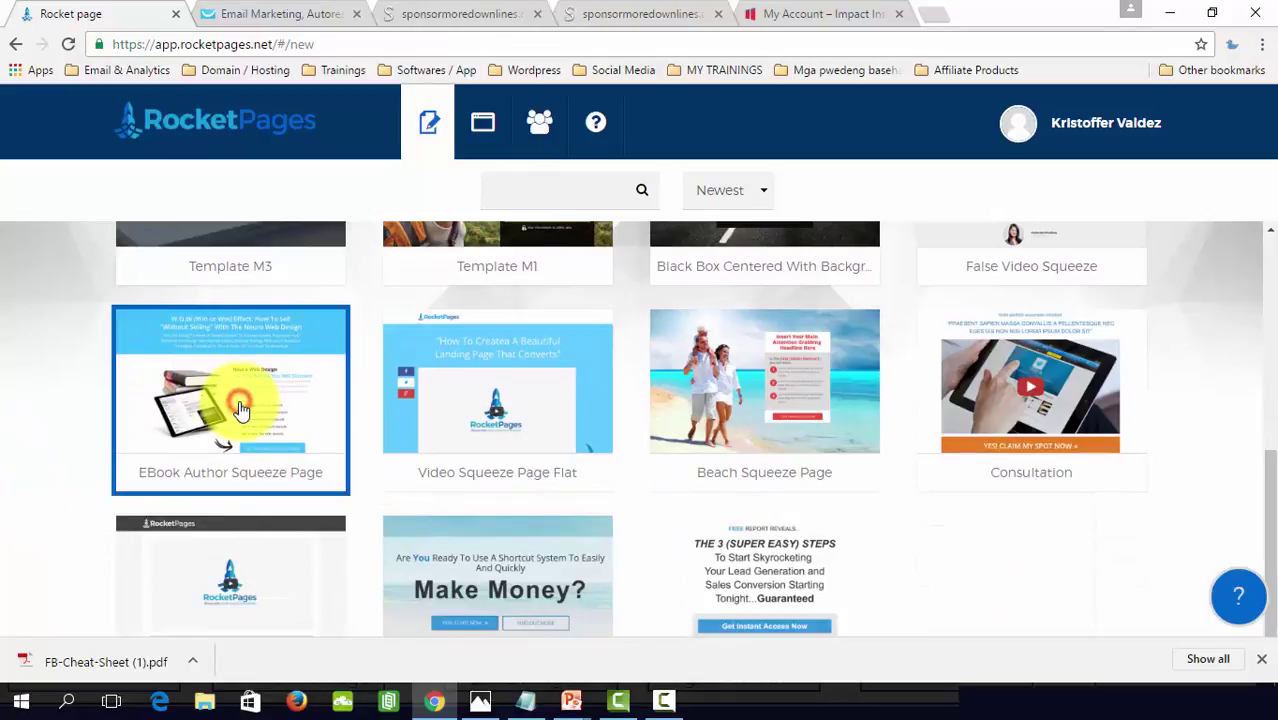
{"action": "left_click", "coordinate": [236, 400]}
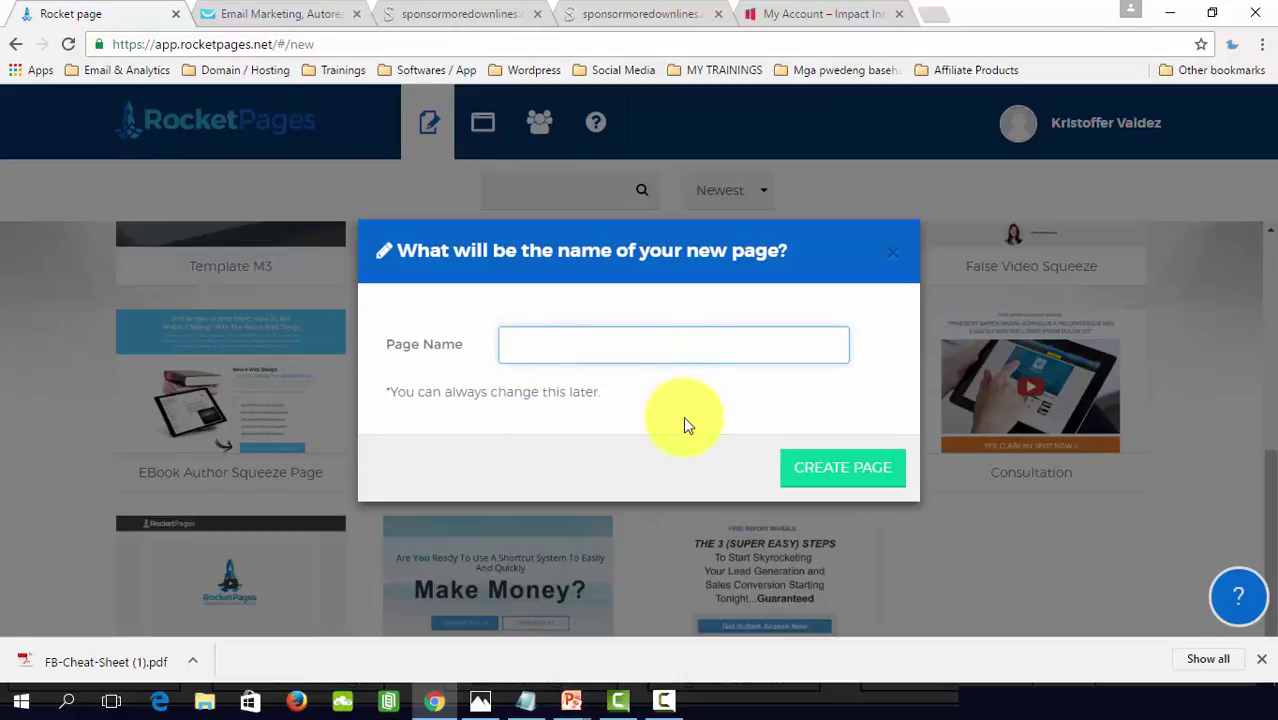
Step: Copy "sample-lead-capture-page" from the Notepad link list, paste it as the page name in Chrome, and create the page
{"action": "key", "text": "alt+Tab"}
{"action": "key", "text": "alt+Tab"}
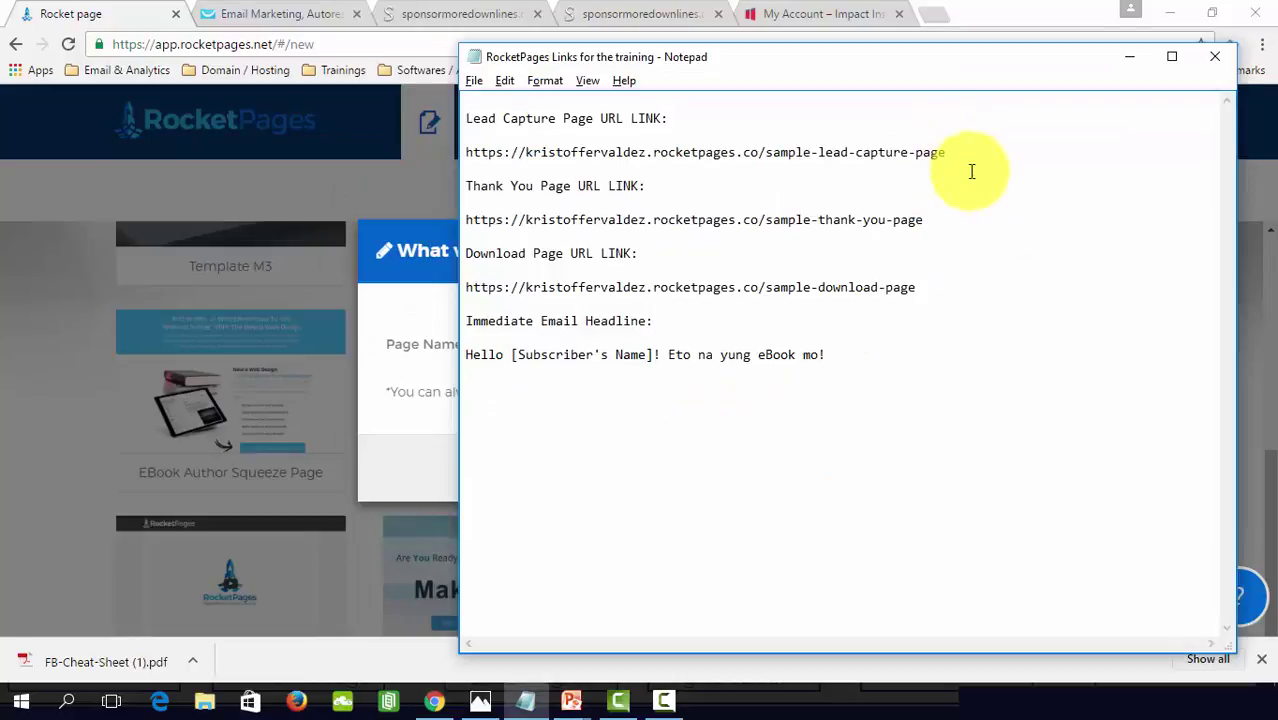
{"action": "left_click_drag", "start_coordinate": [978, 151], "coordinate": [768, 152]}
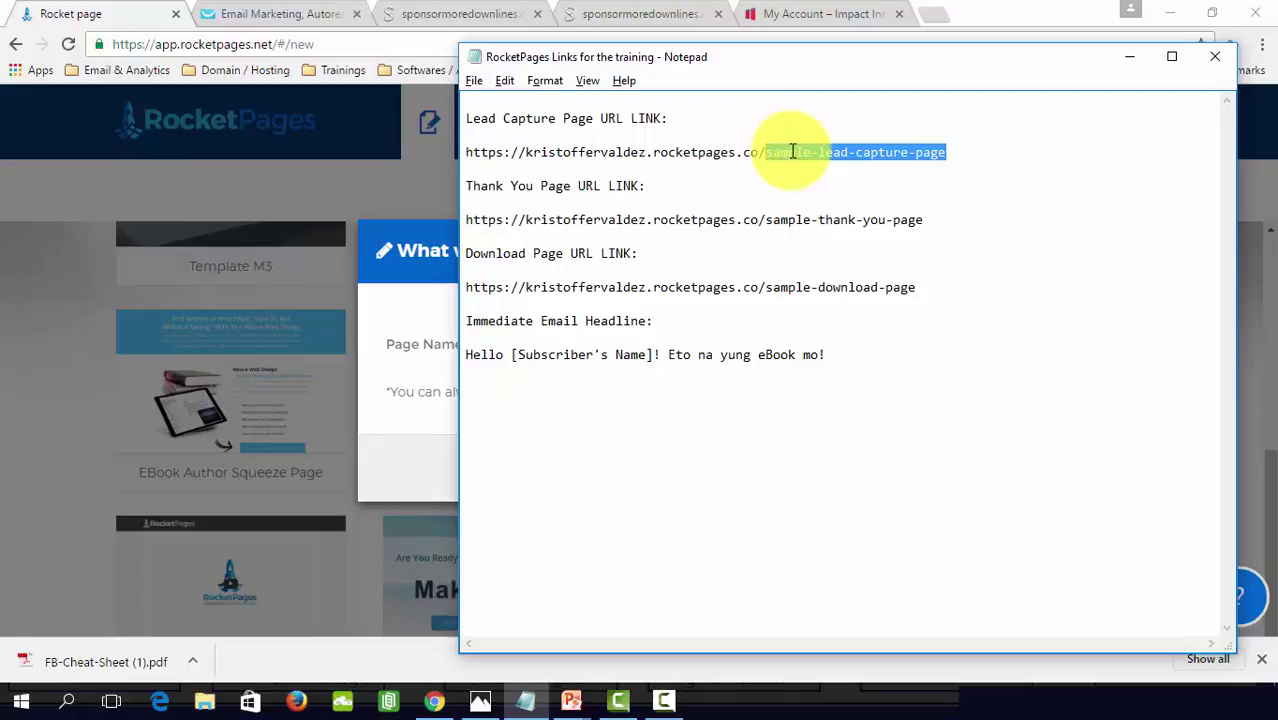
{"action": "right_click", "coordinate": [792, 151]}
{"action": "left_click", "coordinate": [848, 212]}
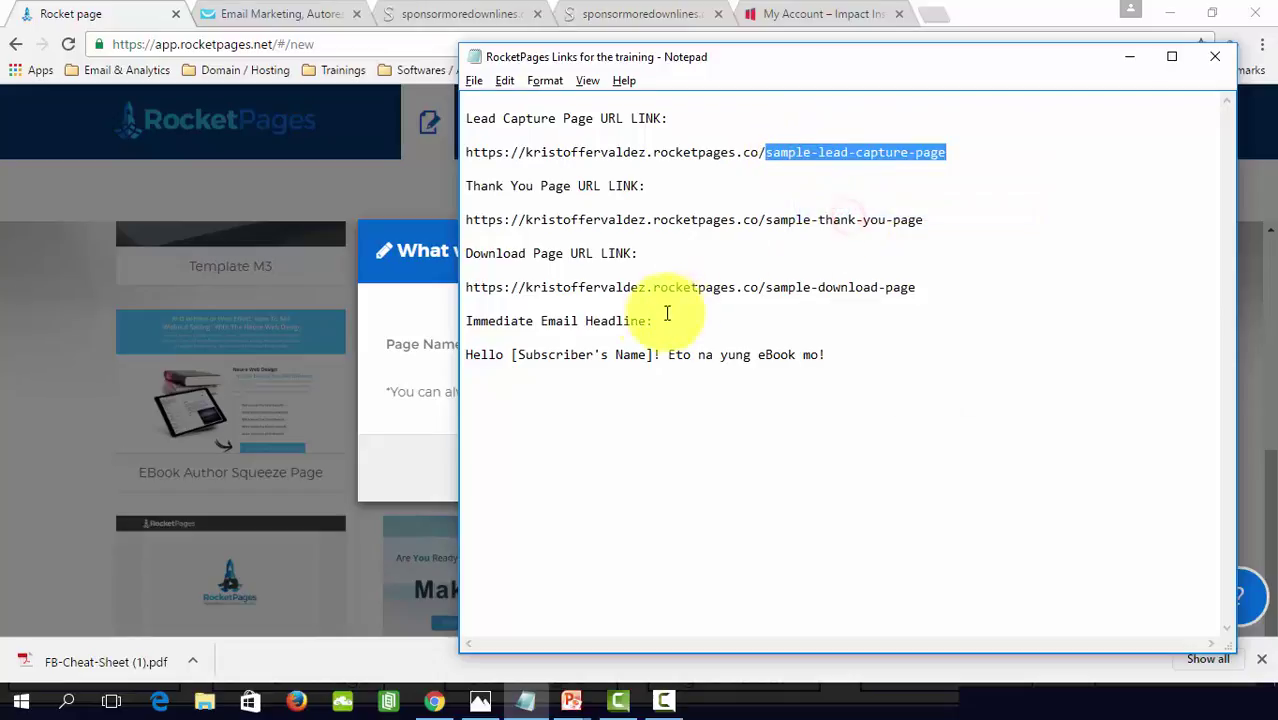
{"action": "key", "text": "alt+Tab"}
{"action": "key", "text": "ctrl+v"}
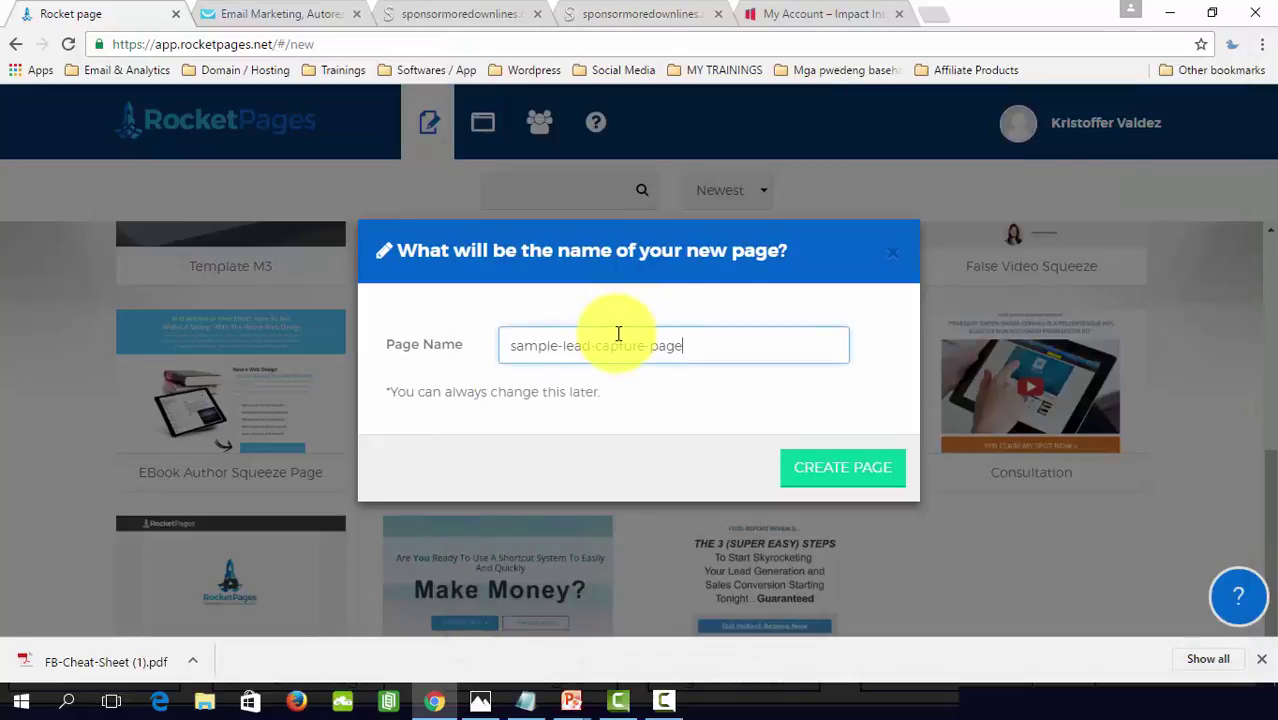
{"action": "left_click", "coordinate": [862, 474]}
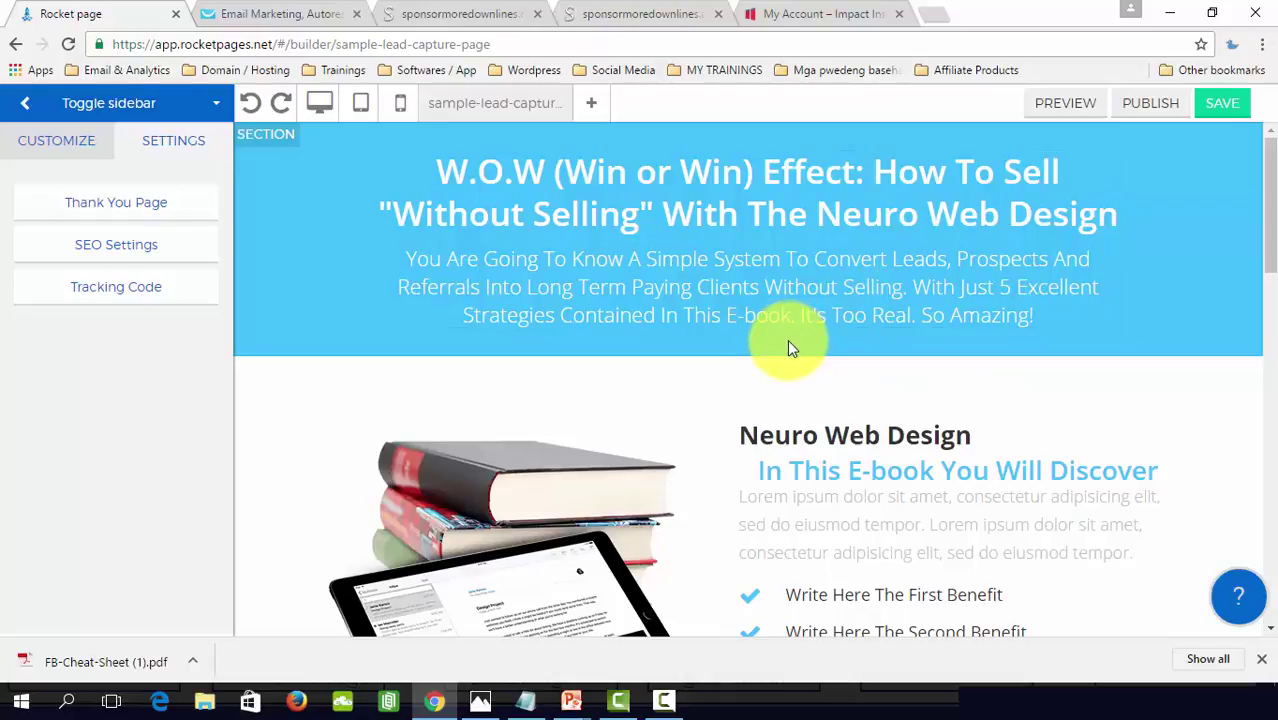
Step: Open the page headline for editing and examine its font size, font family and icon options
{"action": "left_click", "coordinate": [906, 207]}
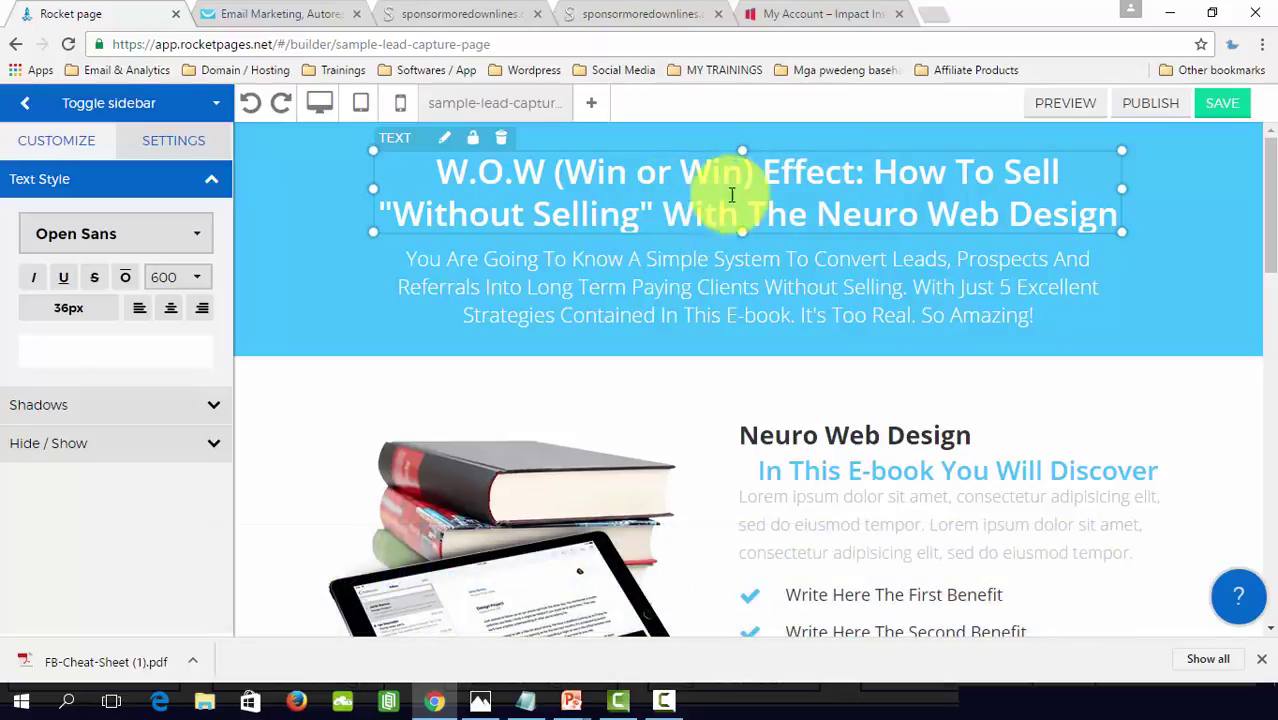
{"action": "left_click", "coordinate": [448, 141]}
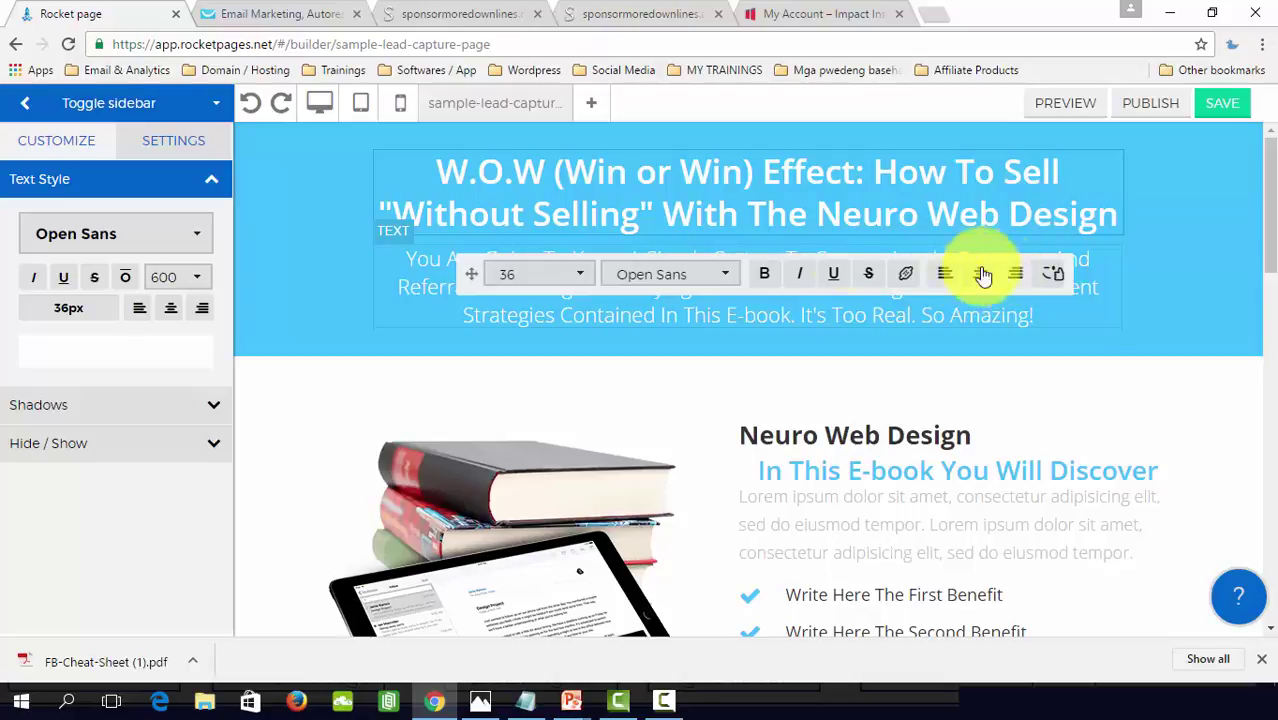
{"action": "left_click", "coordinate": [581, 279]}
{"action": "left_click", "coordinate": [729, 279]}
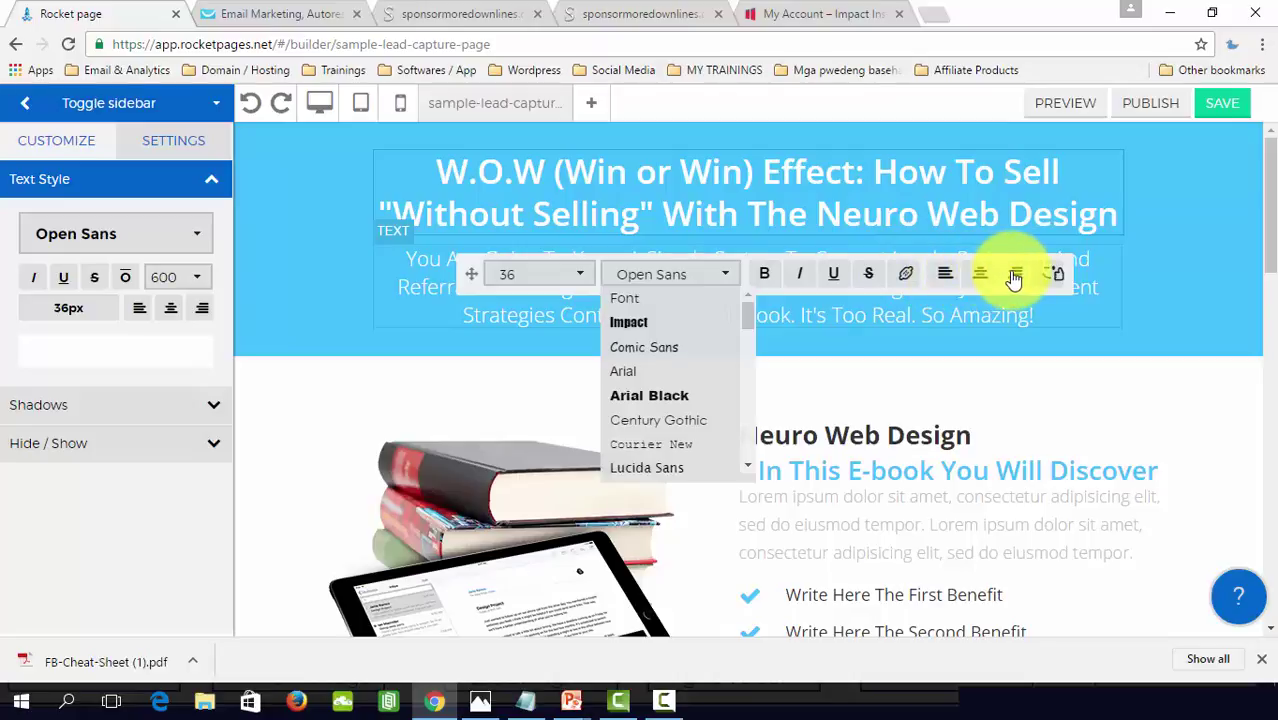
{"action": "left_click", "coordinate": [1058, 276]}
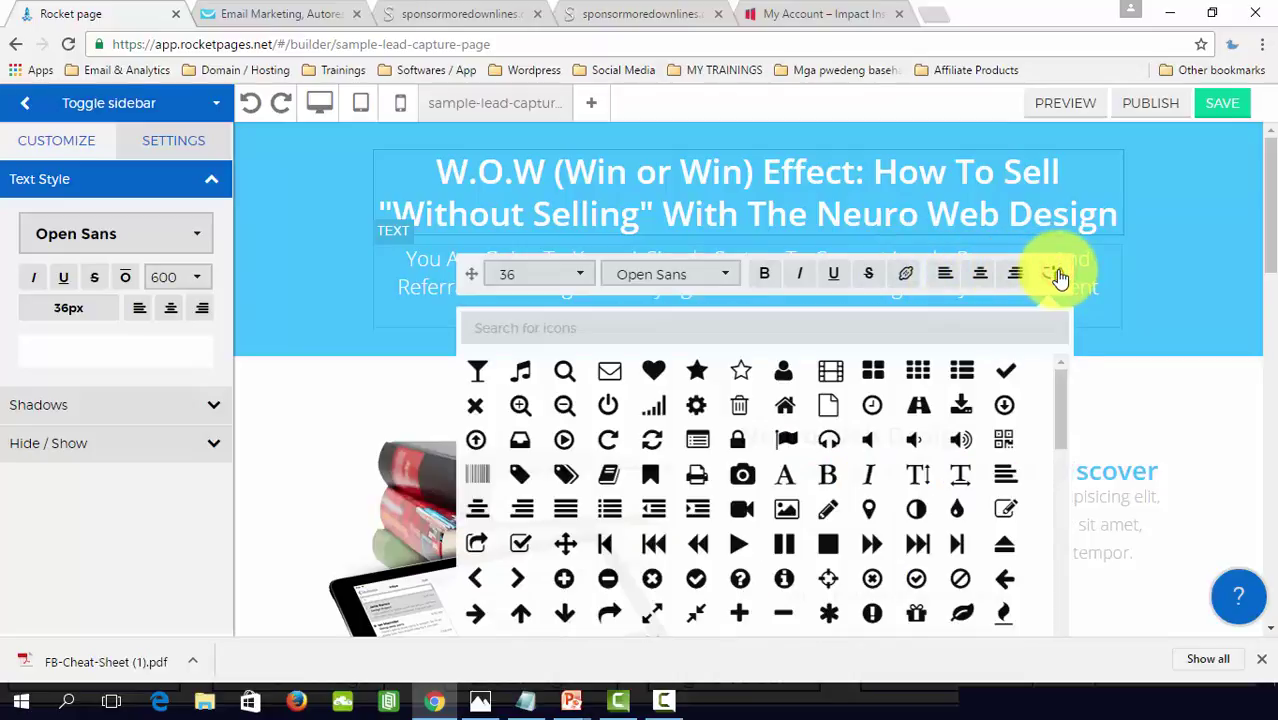
{"action": "scroll", "coordinate": [720, 410], "scroll_direction": "down", "scroll_amount": 2}
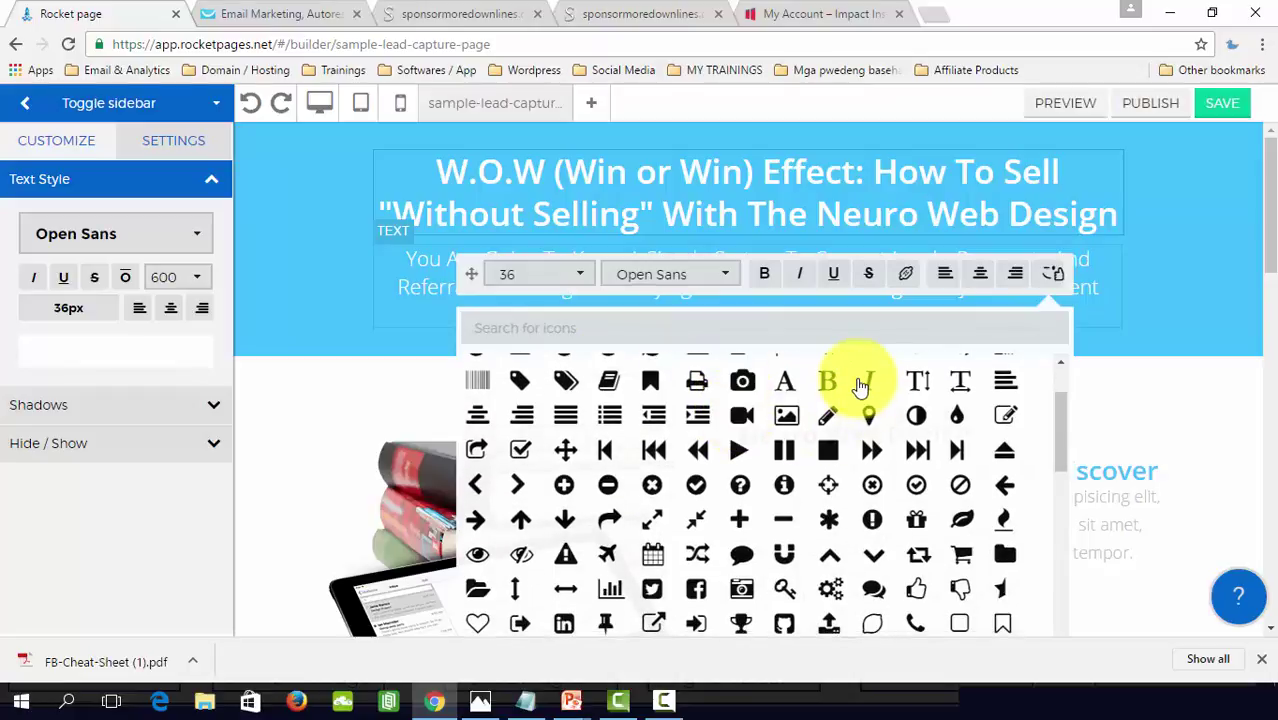
{"action": "scroll", "coordinate": [856, 380], "scroll_direction": "down", "scroll_amount": 5}
{"action": "scroll", "coordinate": [828, 472], "scroll_direction": "up", "scroll_amount": 10}
{"action": "scroll", "coordinate": [827, 450], "scroll_direction": "down", "scroll_amount": 5}
{"action": "scroll", "coordinate": [828, 465], "scroll_direction": "up", "scroll_amount": 5}
{"action": "left_click", "coordinate": [1188, 289]}
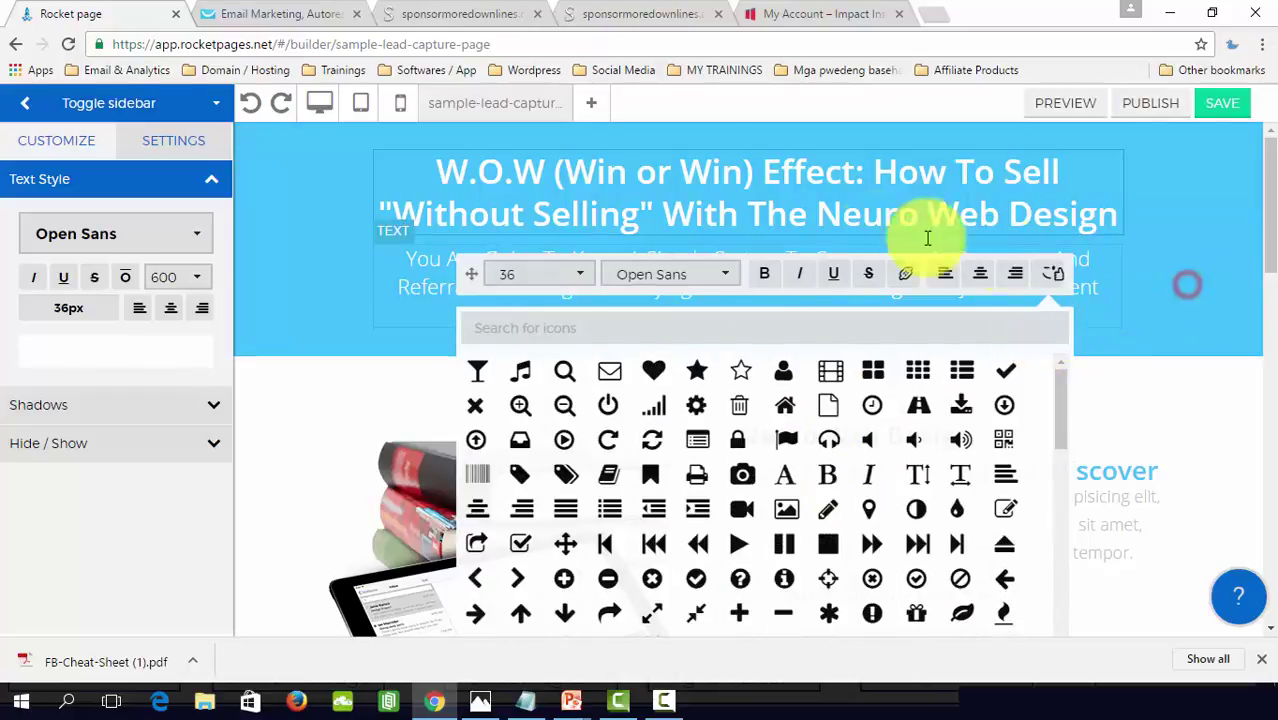
Step: Reposition the headline text block slightly to the right within the blue header section
{"action": "left_click", "coordinate": [735, 205]}
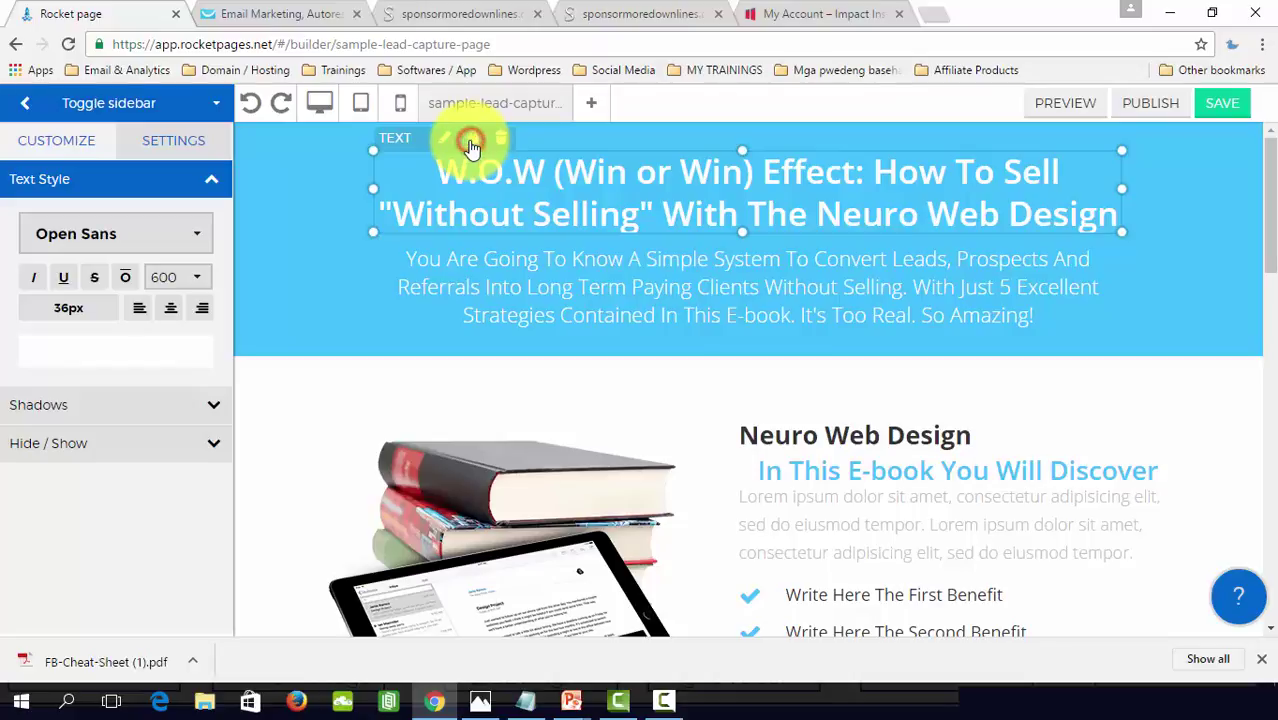
{"action": "left_click", "coordinate": [648, 206]}
{"action": "left_click_drag", "start_coordinate": [602, 203], "coordinate": [645, 216]}
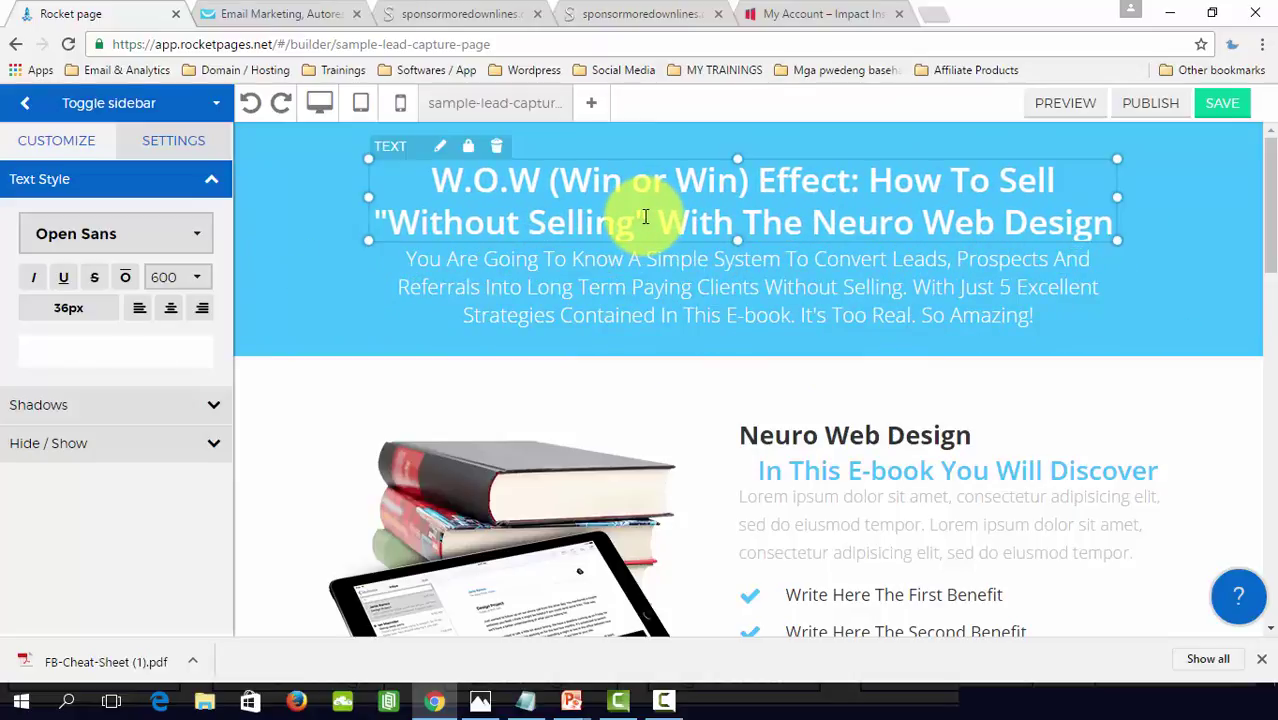
{"action": "scroll", "coordinate": [599, 422], "scroll_direction": "down", "scroll_amount": 5}
{"action": "scroll", "coordinate": [599, 422], "scroll_direction": "up", "scroll_amount": 5}
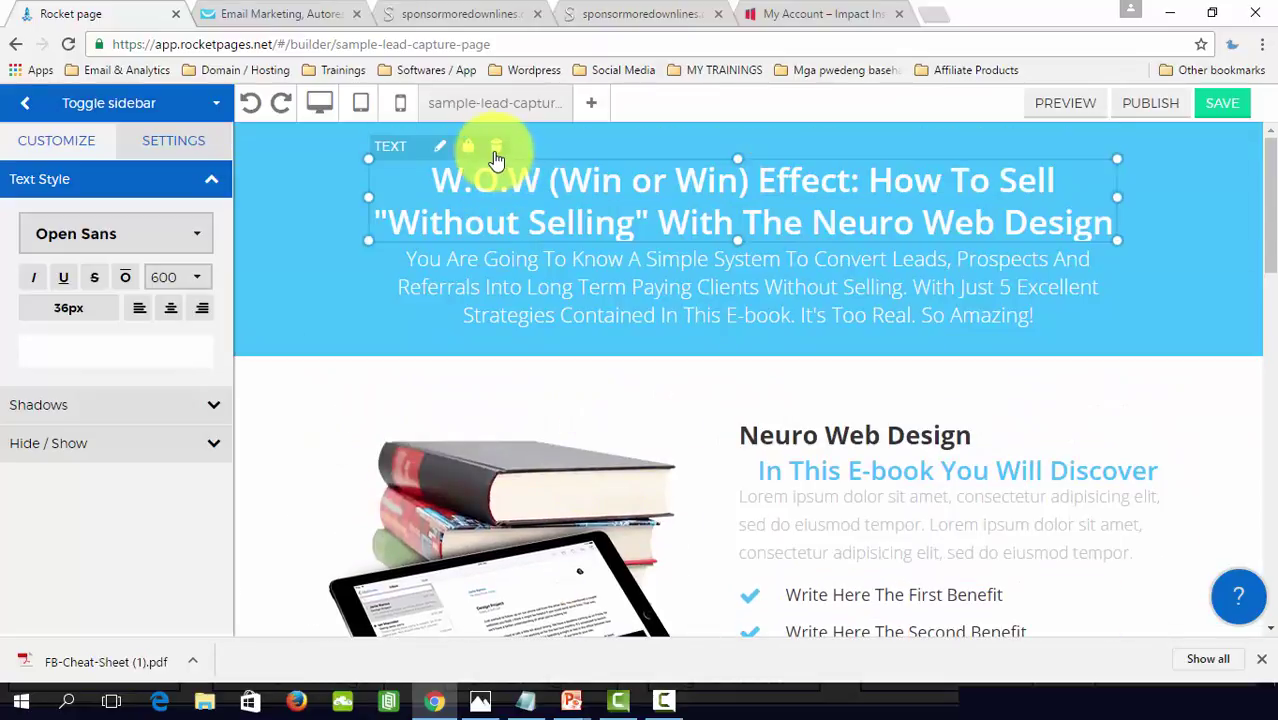
{"action": "left_click_drag", "start_coordinate": [735, 218], "coordinate": [749, 207]}
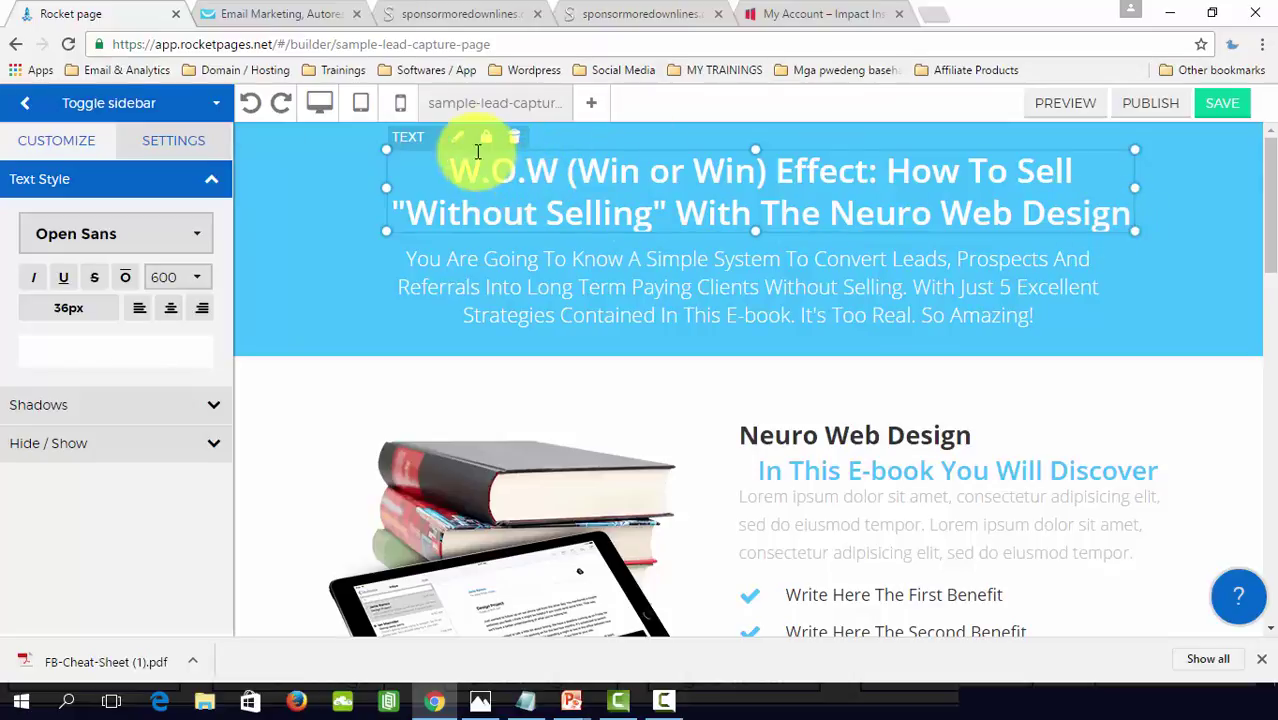
Step: Replace the headline text with "FREE REPORT REVEALS: 5 Ways How TO Close Your Prospect Into Your Networking Business"
{"action": "left_click", "coordinate": [450, 138]}
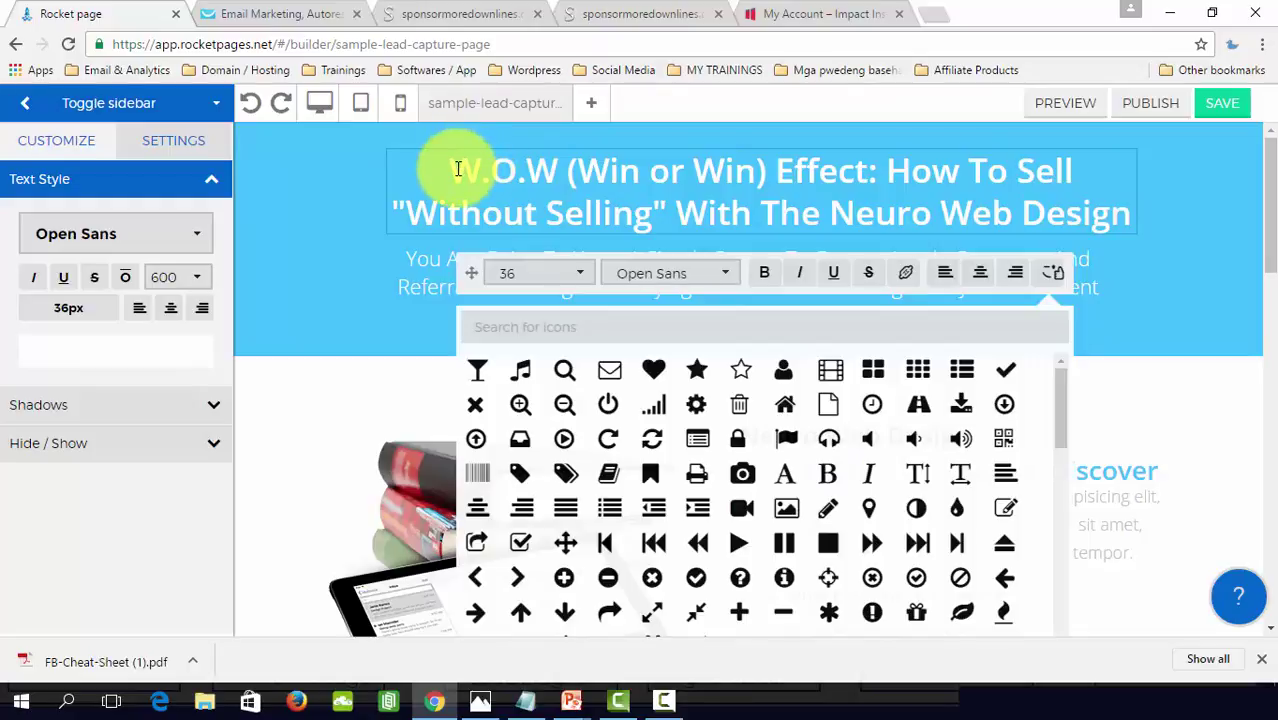
{"action": "left_click_drag", "start_coordinate": [456, 173], "coordinate": [1128, 213]}
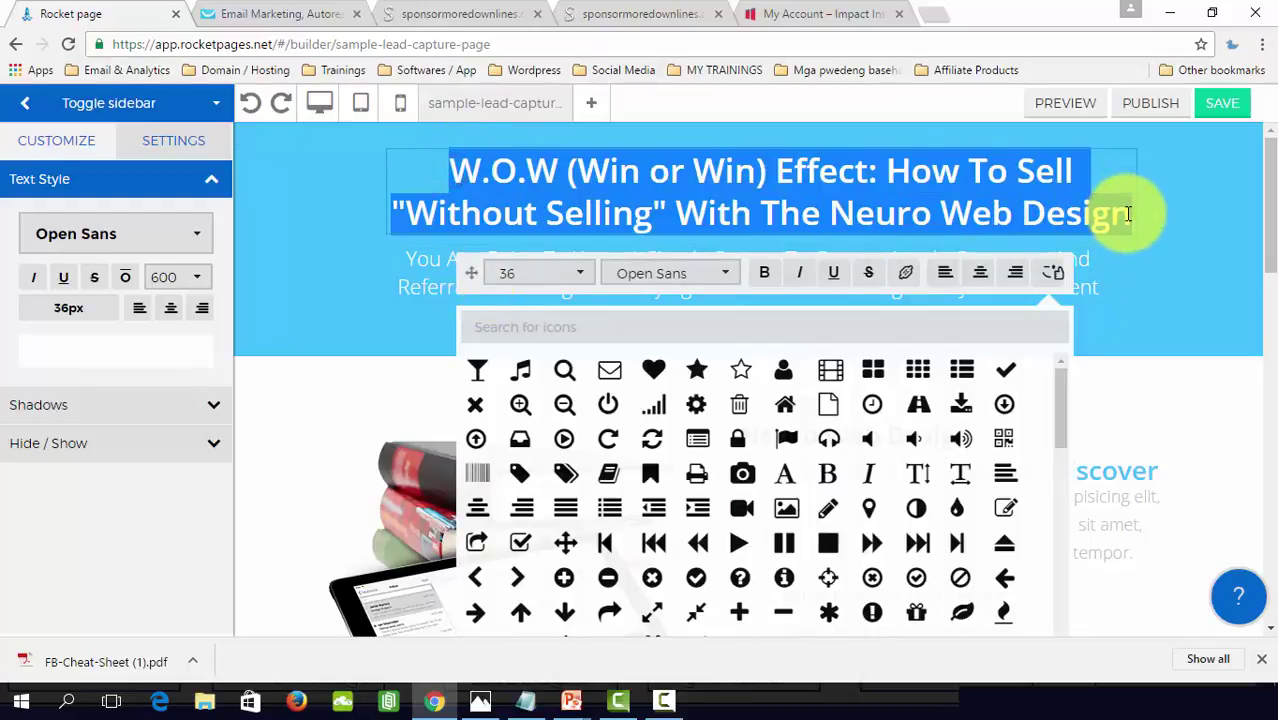
{"action": "type", "text": "FREE TR"}
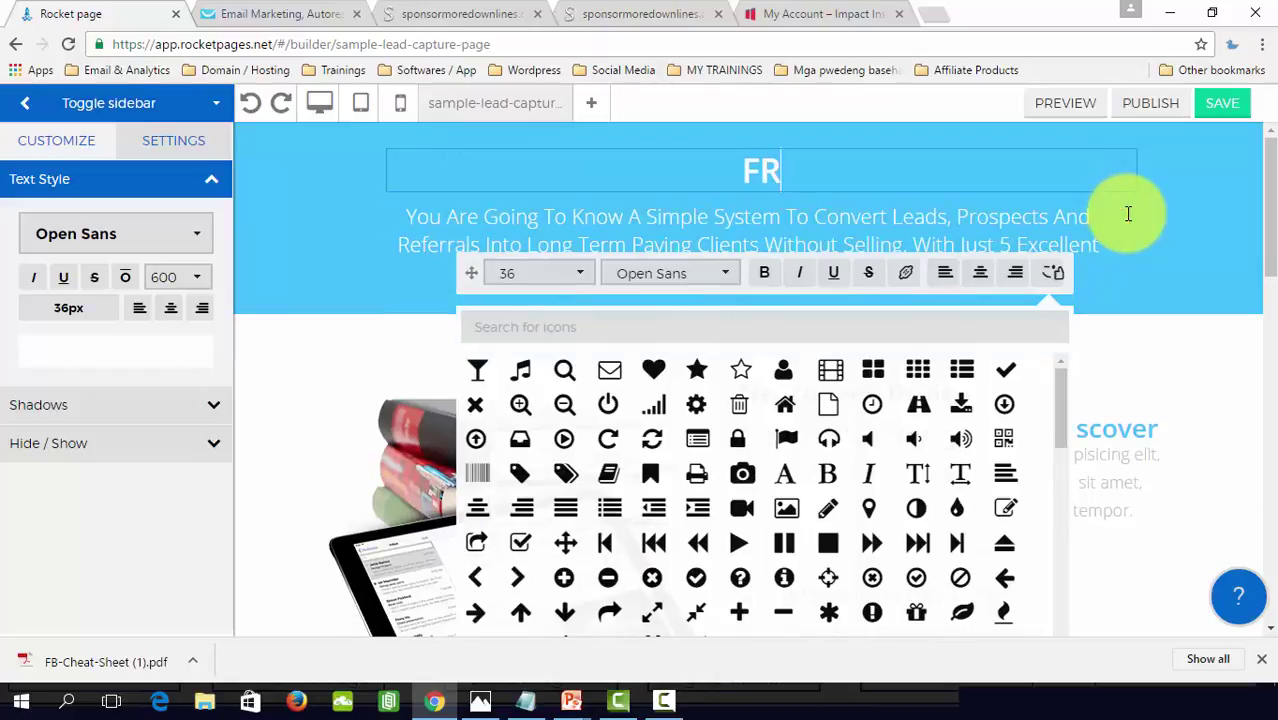
{"action": "key", "text": "BackSpace"}
{"action": "key", "text": "BackSpace"}
{"action": "type", "text": "REPORT REVEALS: 5 Ways How TO Close Your Prospect Into Your Networi"}
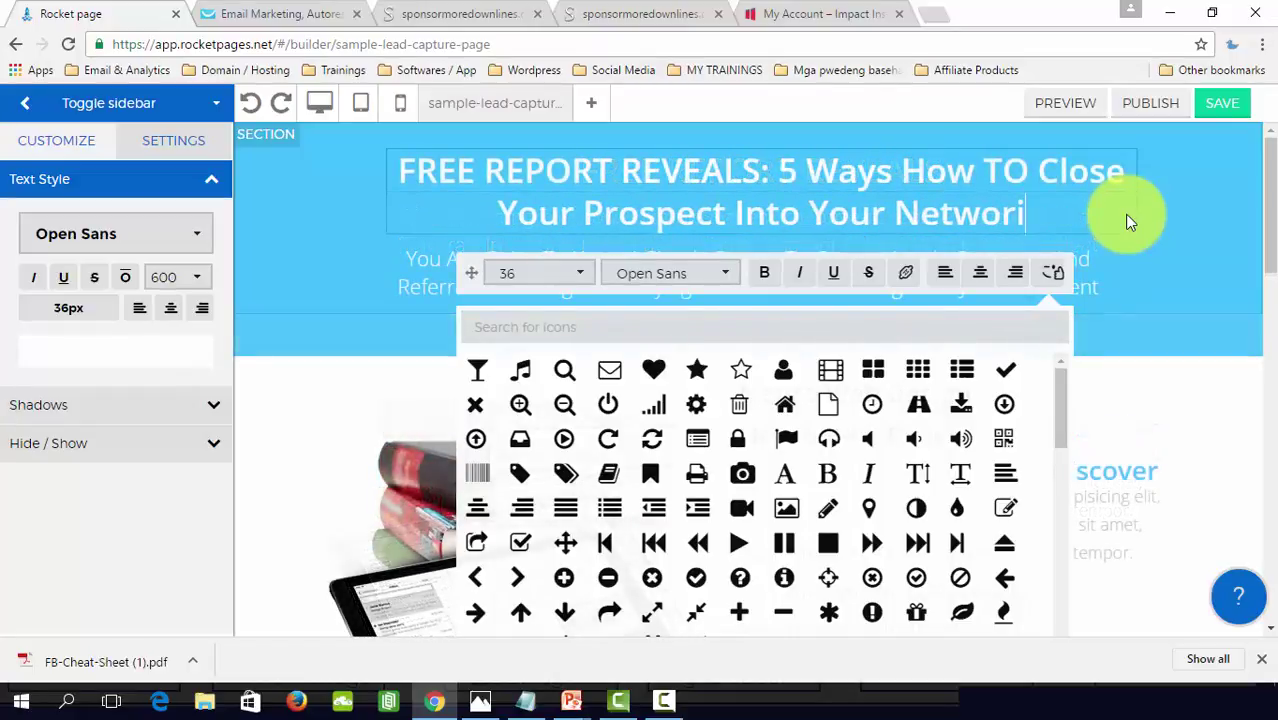
{"action": "key", "text": "BackSpace"}
{"action": "type", "text": "king "}
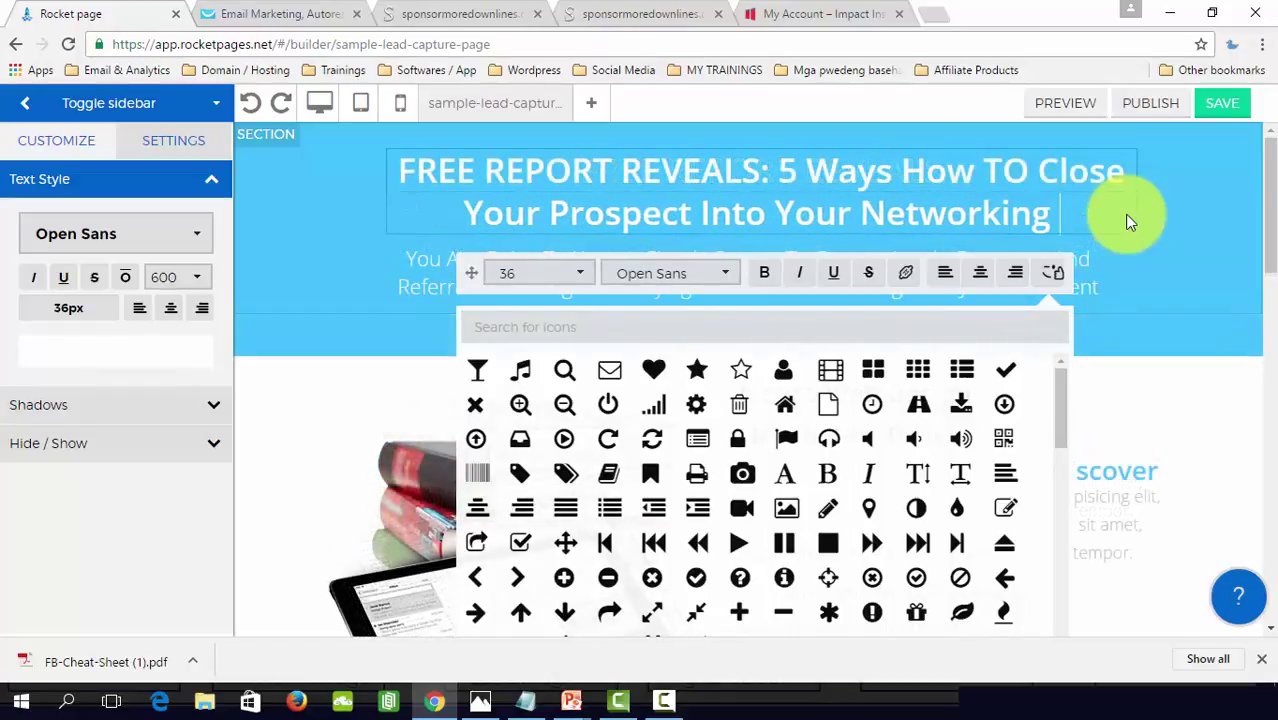
{"action": "type", "text": "Business"}
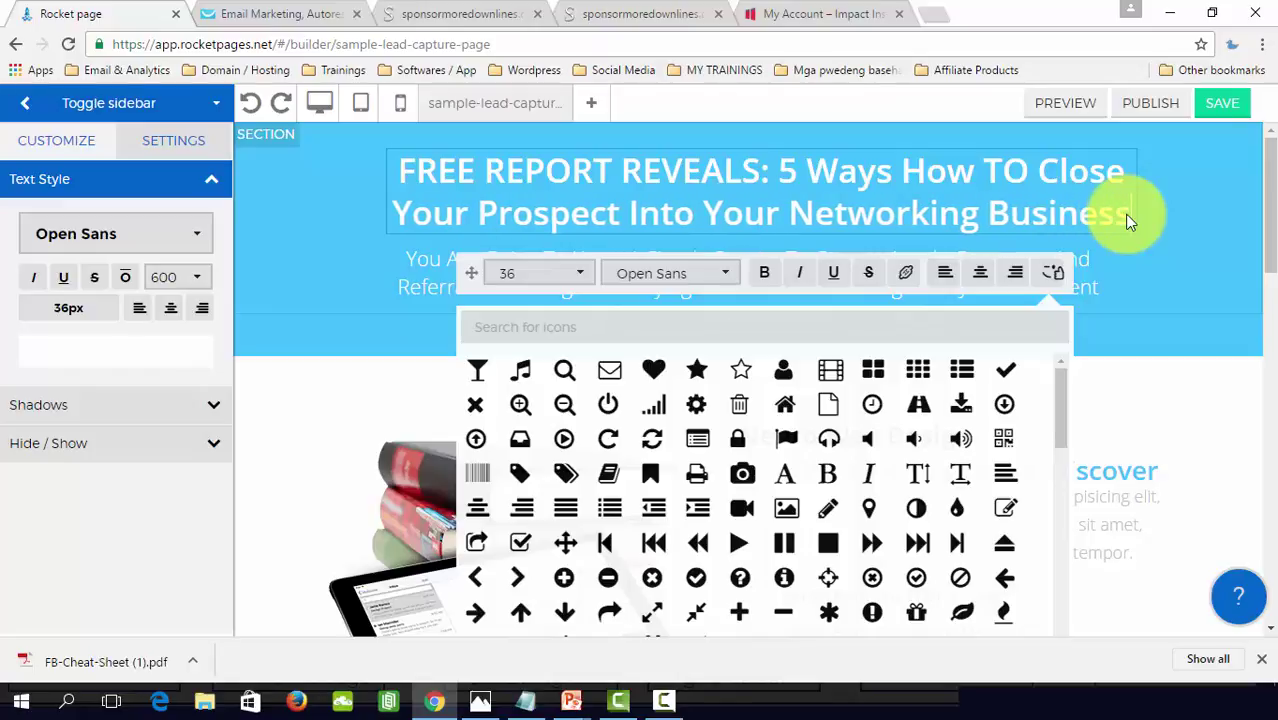
Step: Center-align the new headline text, finish editing it, and nudge the block slightly down and to the right
{"action": "left_click", "coordinate": [979, 278]}
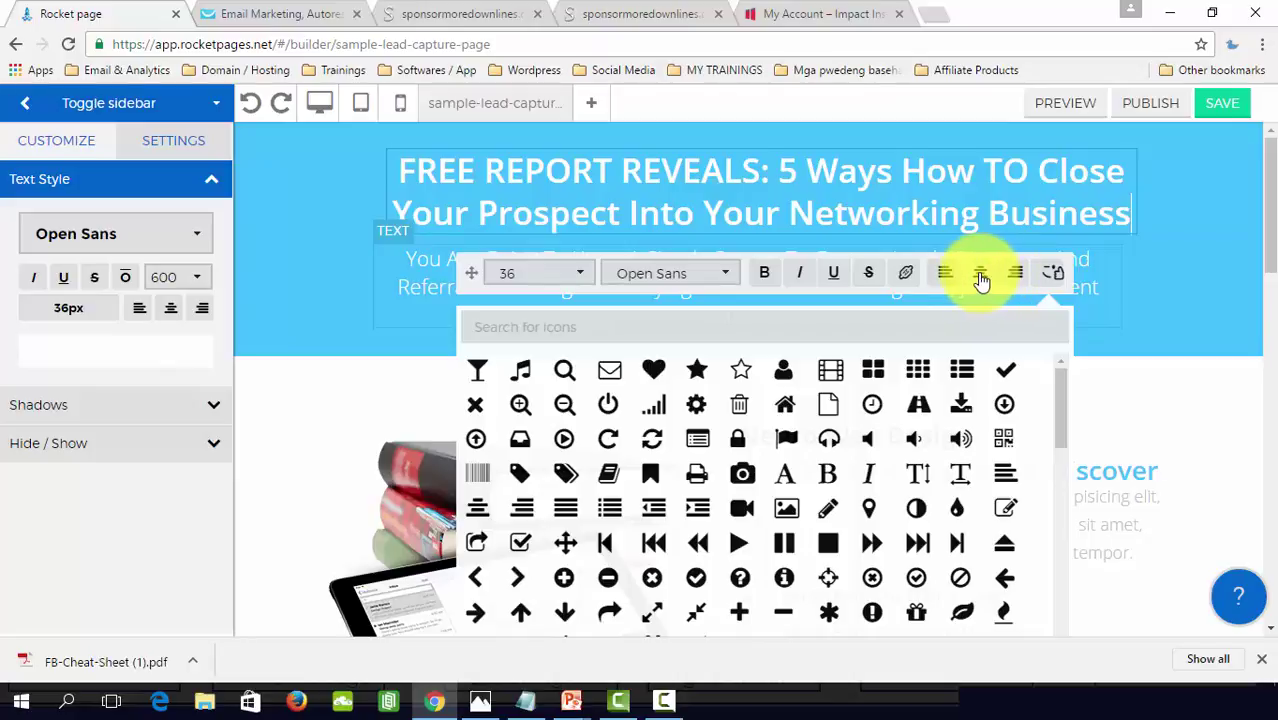
{"action": "left_click", "coordinate": [1053, 274]}
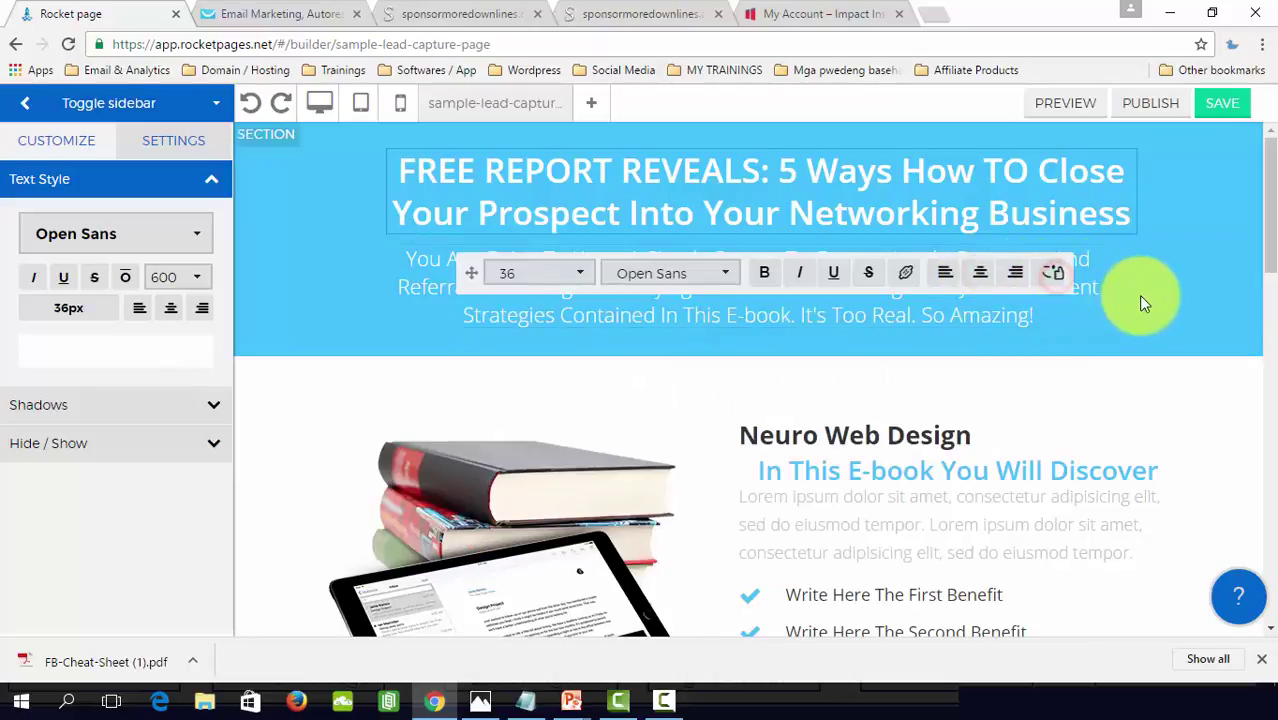
{"action": "left_click", "coordinate": [1198, 262]}
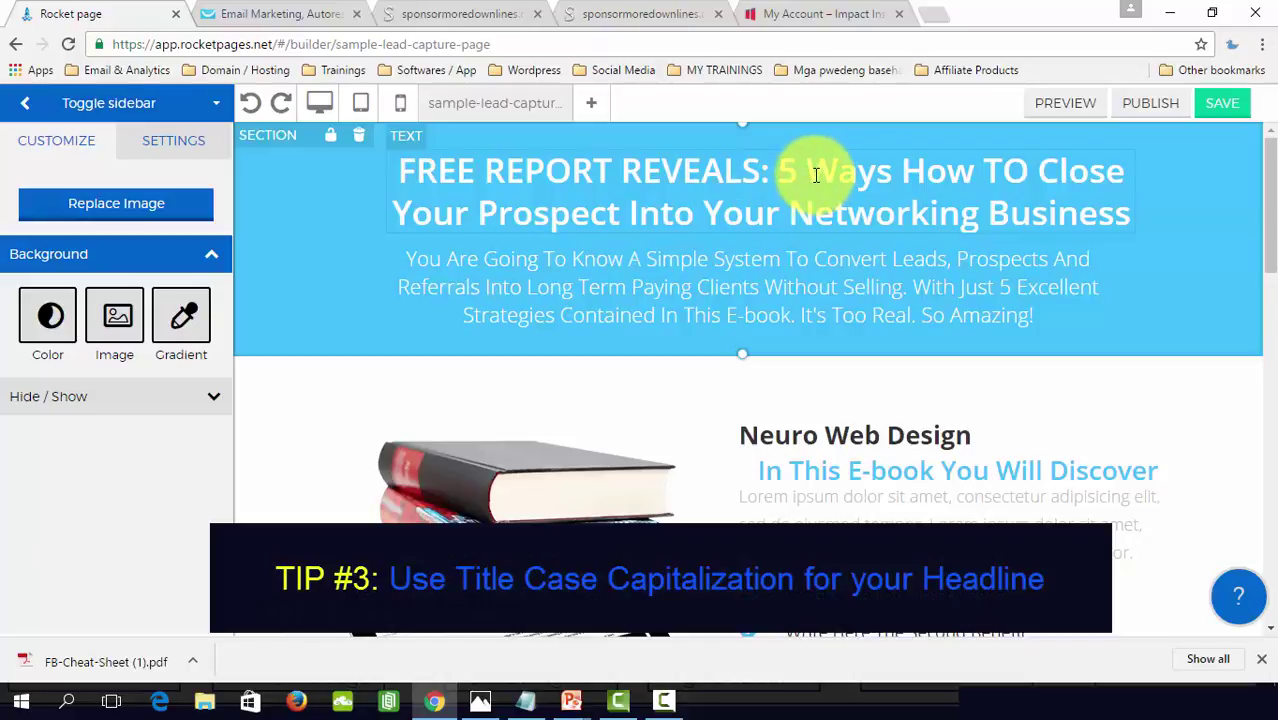
{"action": "left_click", "coordinate": [815, 176]}
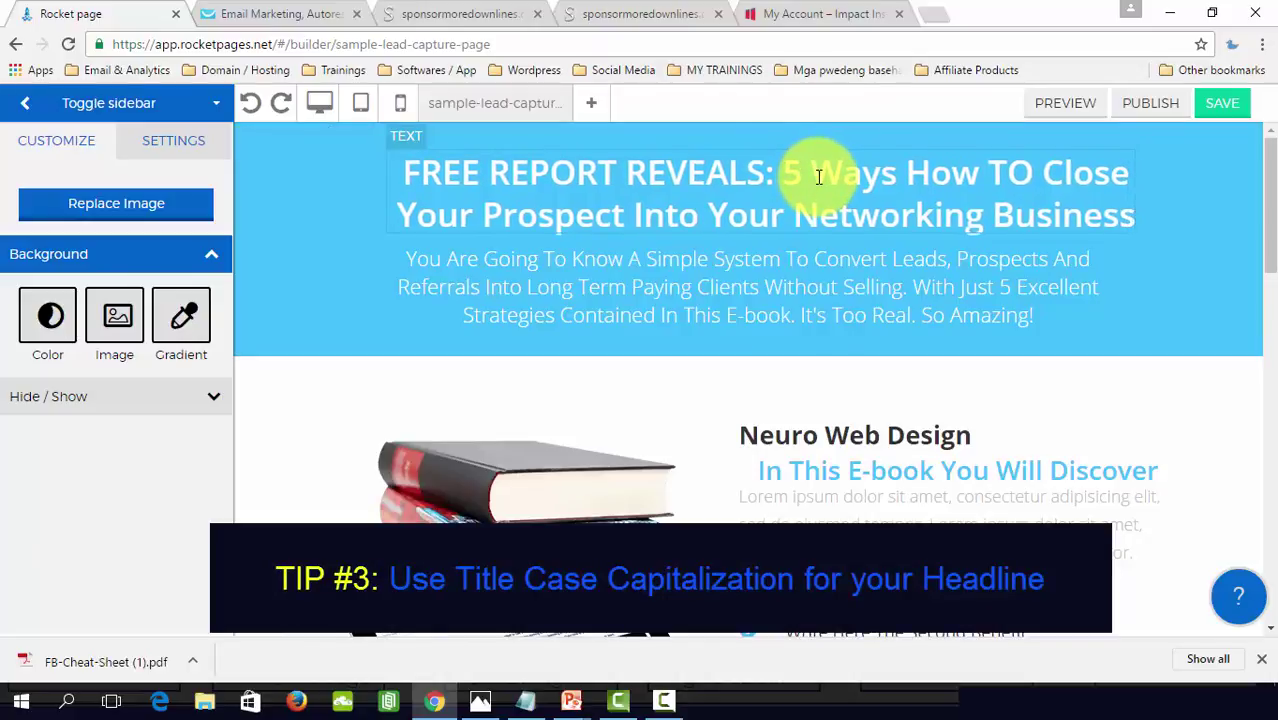
{"action": "left_click", "coordinate": [819, 176]}
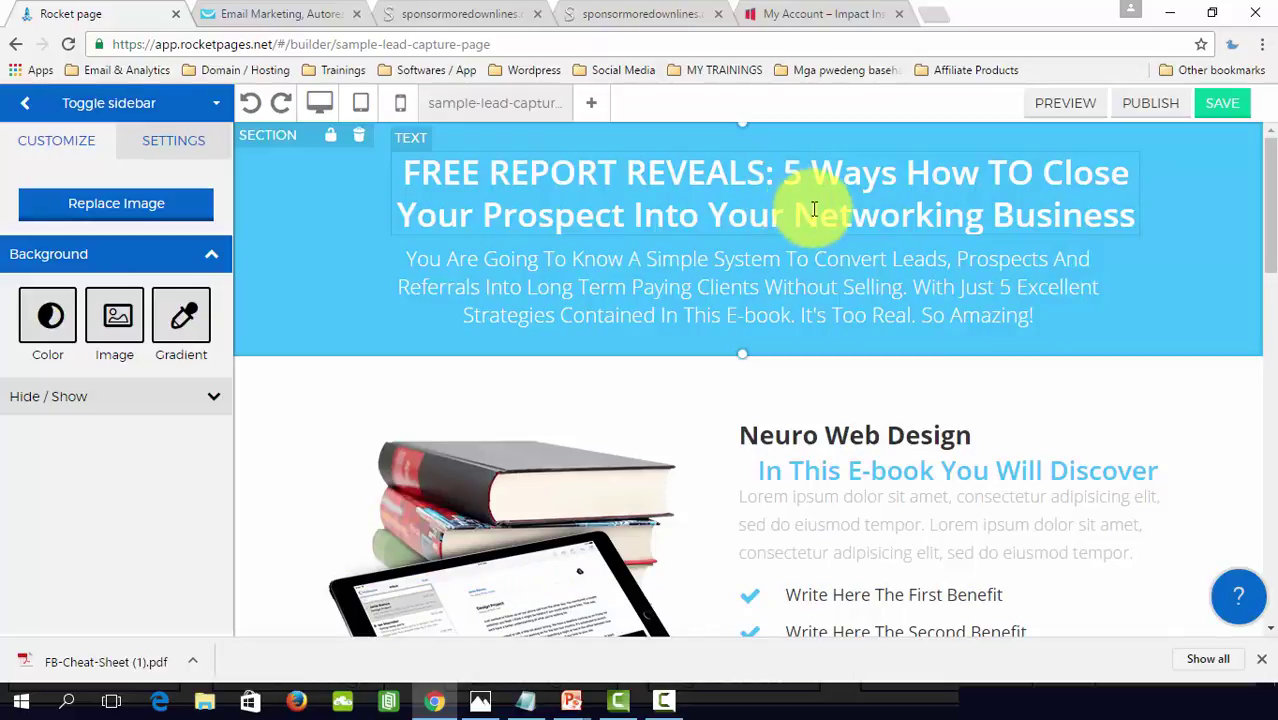
Step: Examine the font, shadow and text editing options of the subheadline paragraph below the headline
{"action": "left_click", "coordinate": [791, 293]}
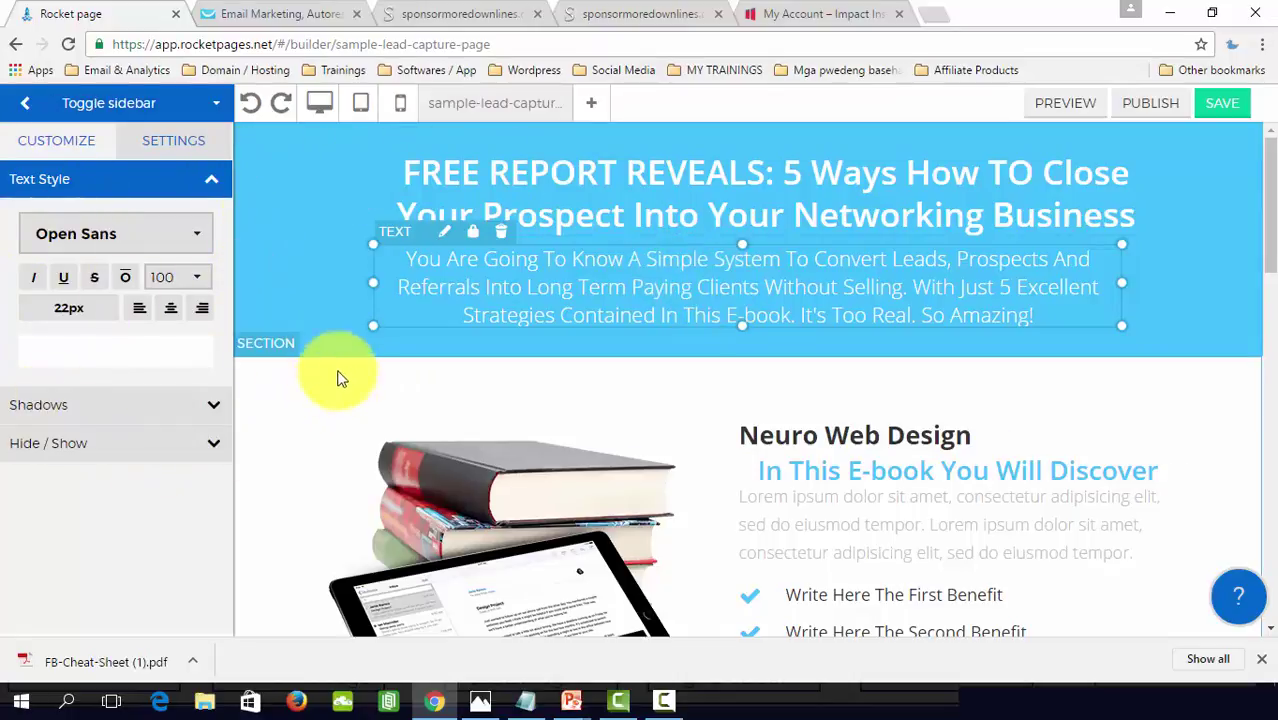
{"action": "left_click", "coordinate": [197, 239]}
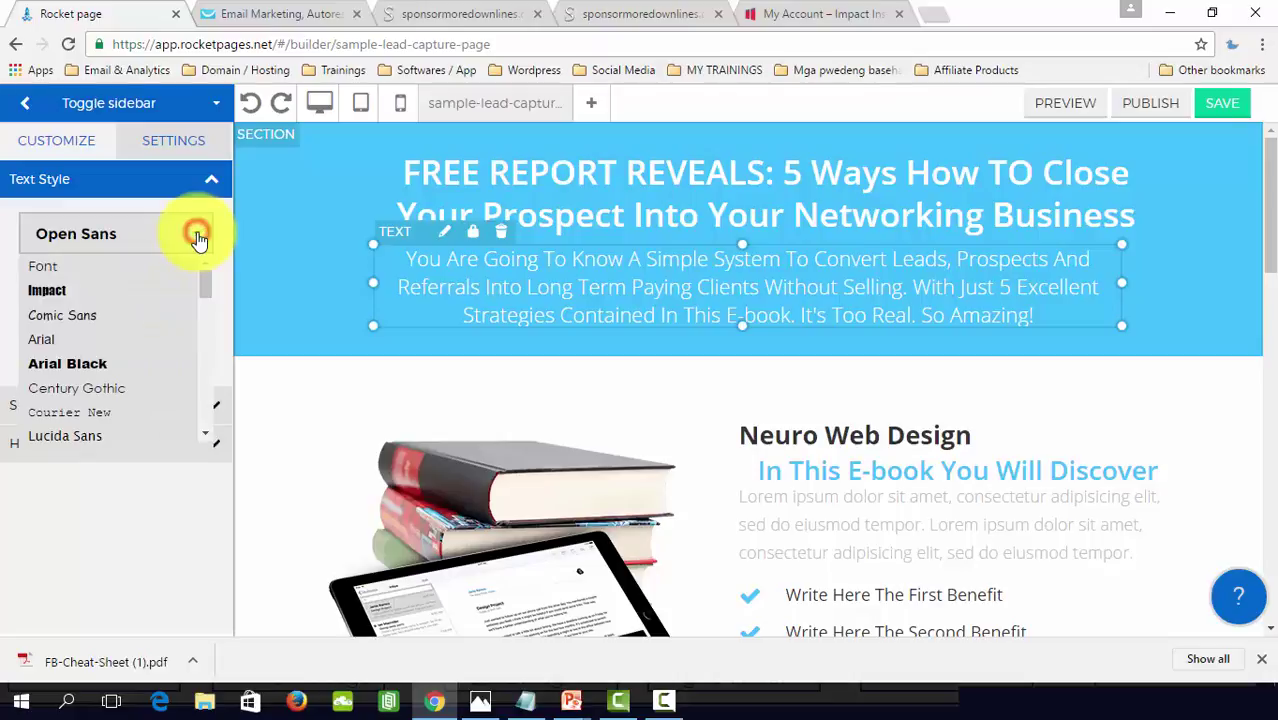
{"action": "left_click", "coordinate": [195, 238]}
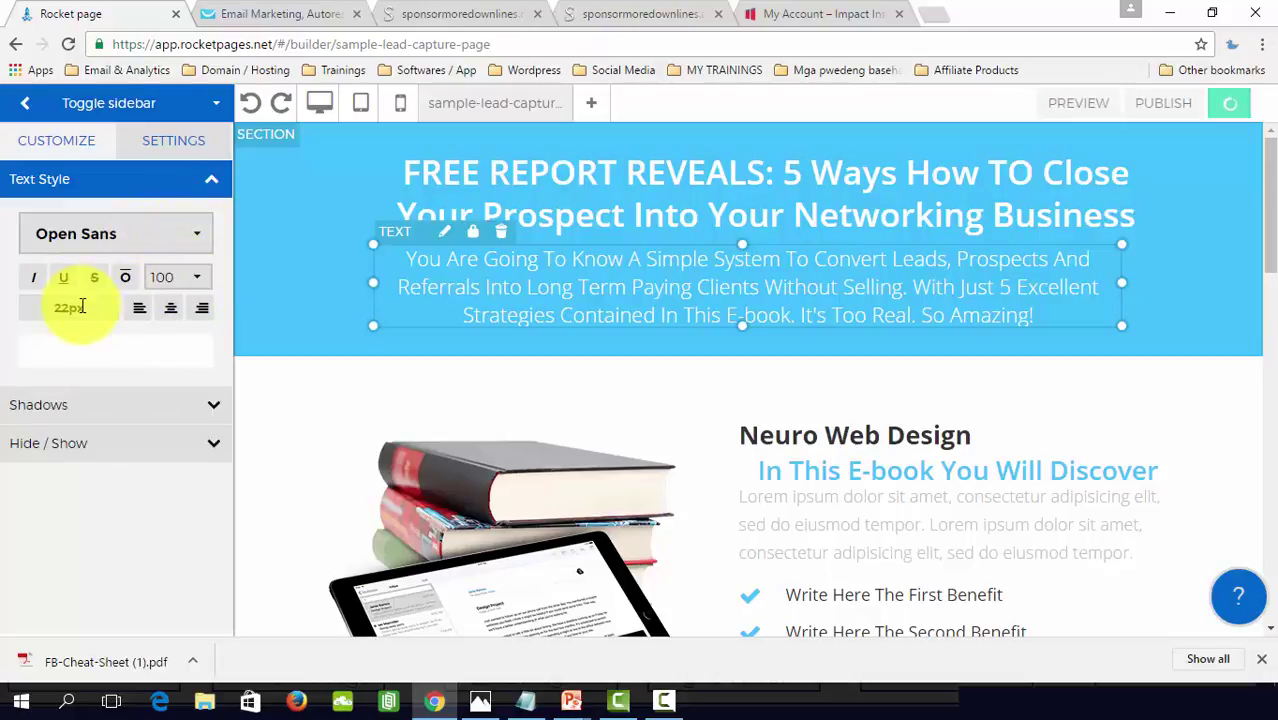
{"action": "left_click", "coordinate": [117, 405]}
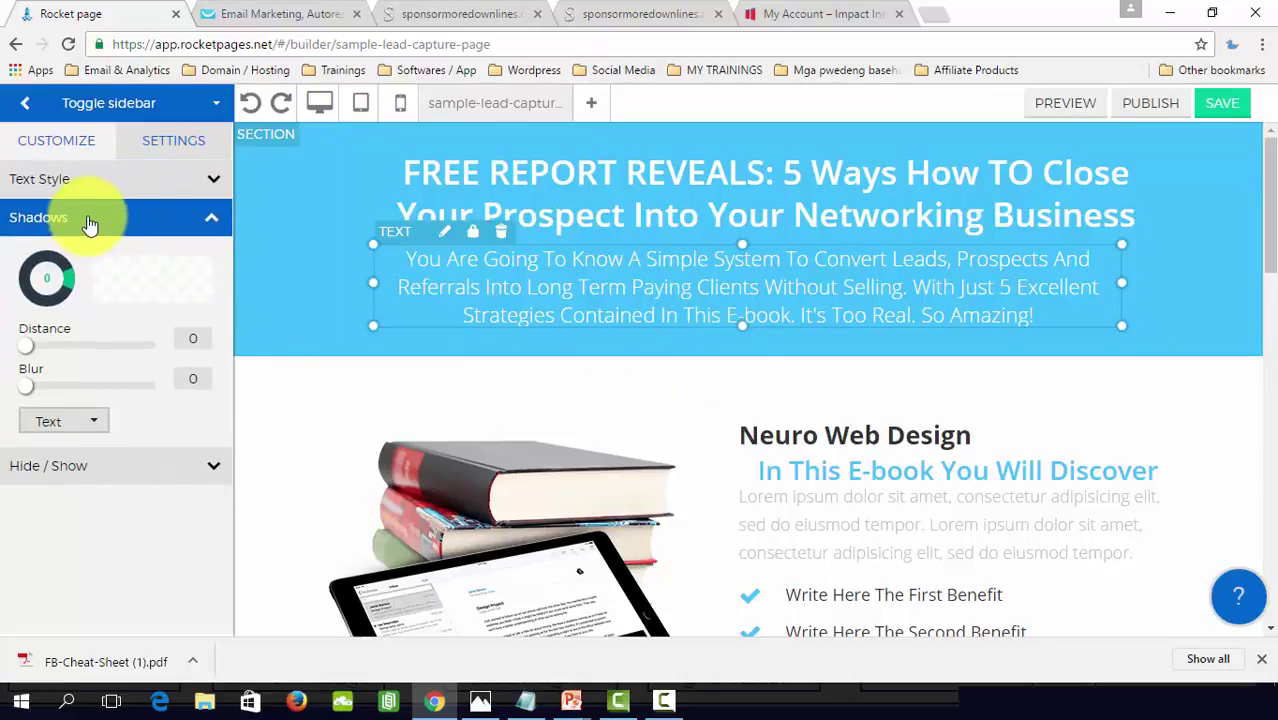
{"action": "left_click", "coordinate": [89, 220]}
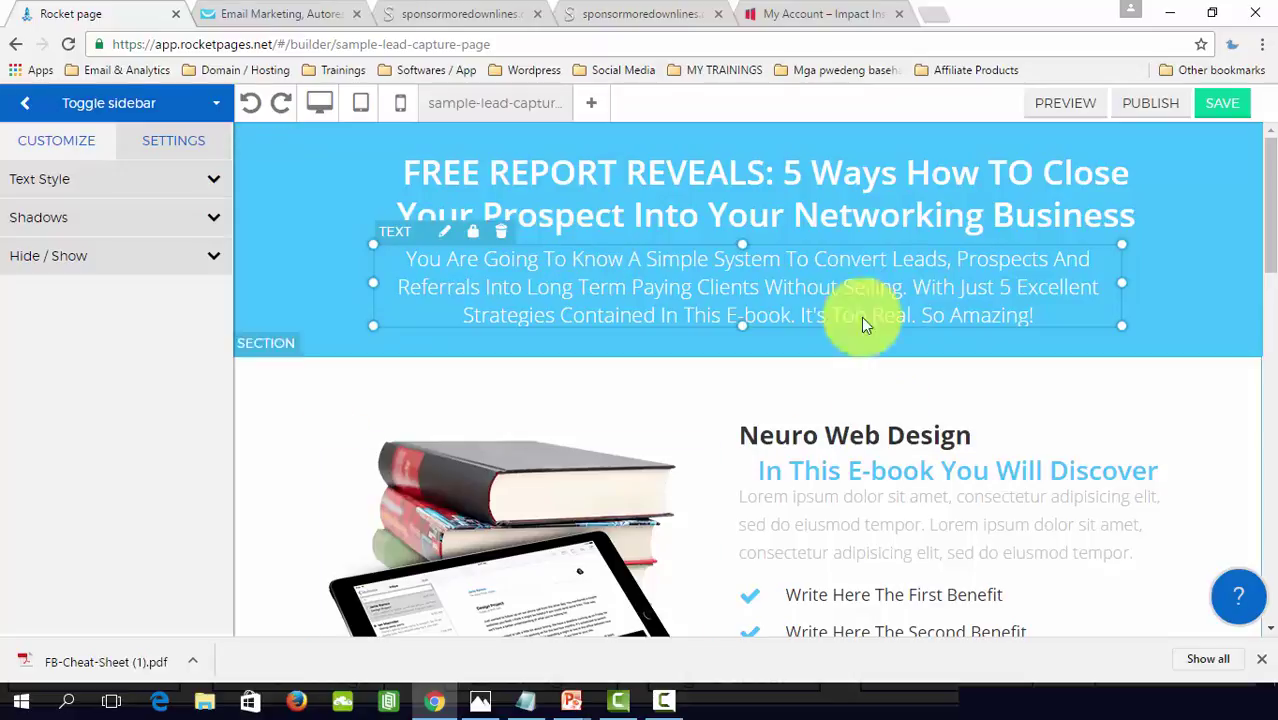
{"action": "left_click", "coordinate": [443, 232]}
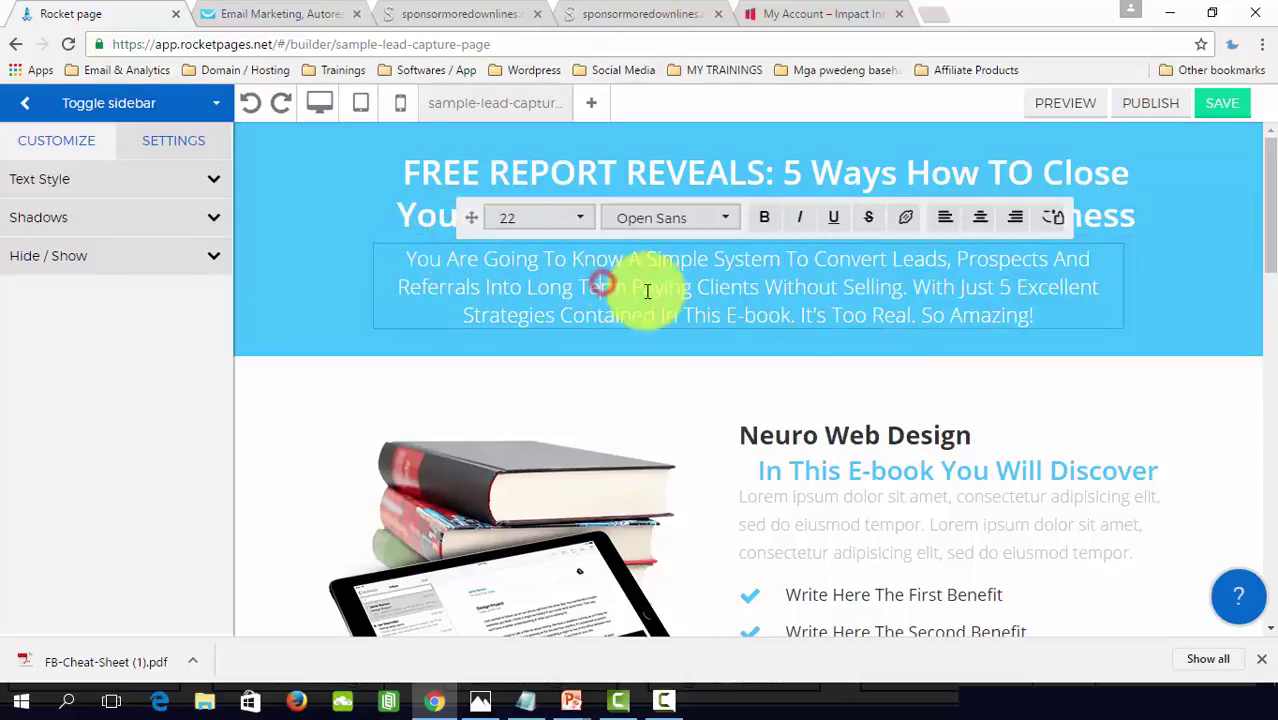
{"action": "left_click", "coordinate": [1172, 334]}
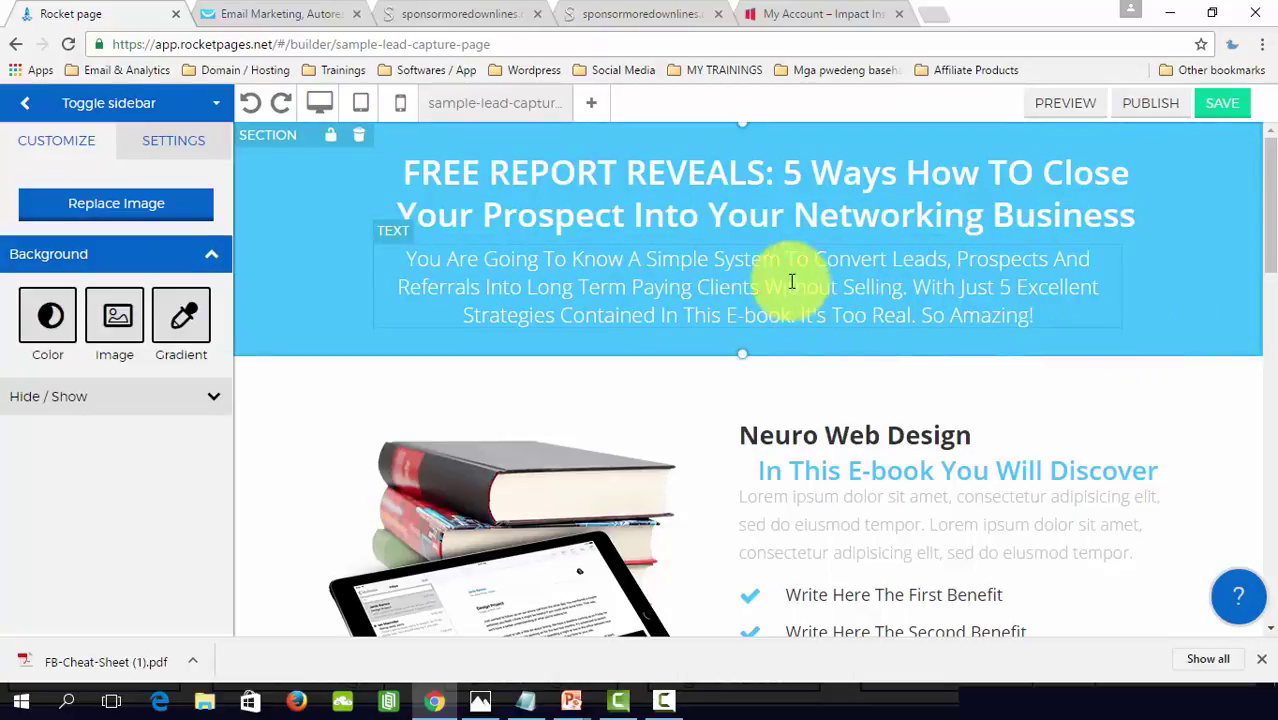
Step: Review the page's remaining sections, from the e-book benefits and call-to-action button to the logos and author bio
{"action": "scroll", "coordinate": [840, 260], "scroll_direction": "down", "scroll_amount": 4}
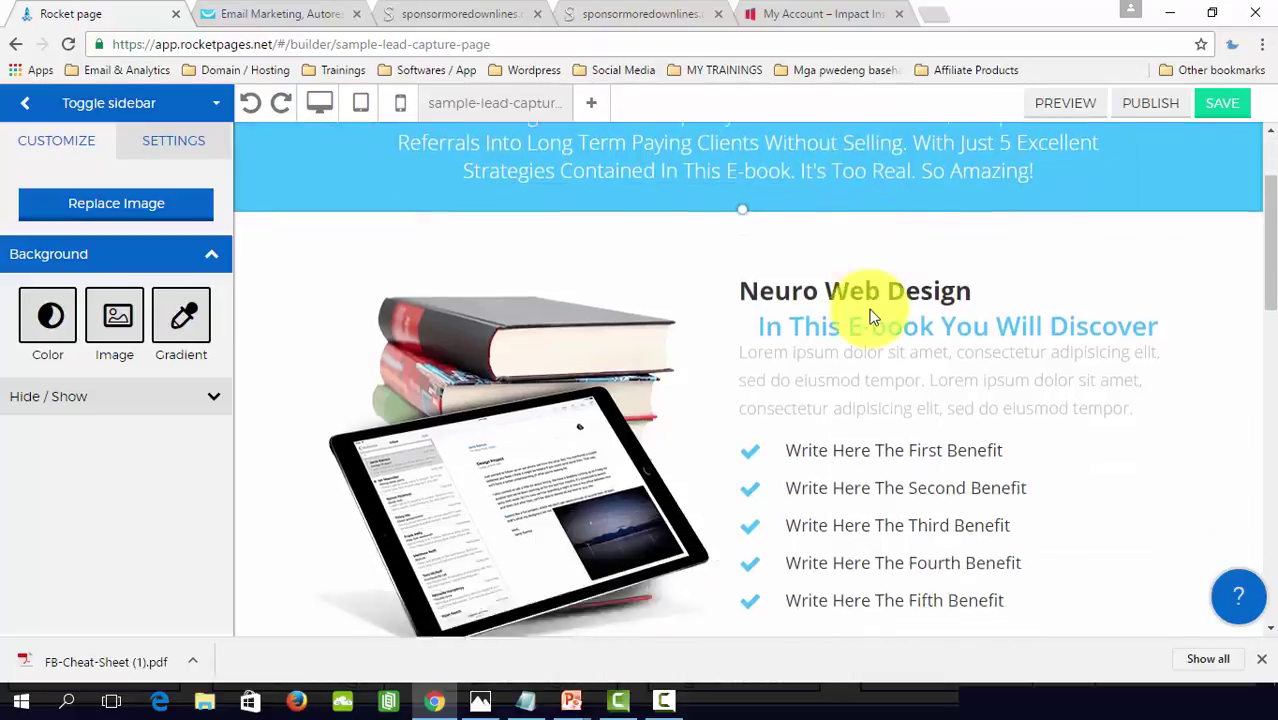
{"action": "scroll", "coordinate": [874, 357], "scroll_direction": "up", "scroll_amount": 2}
{"action": "scroll", "coordinate": [877, 359], "scroll_direction": "up", "scroll_amount": 3}
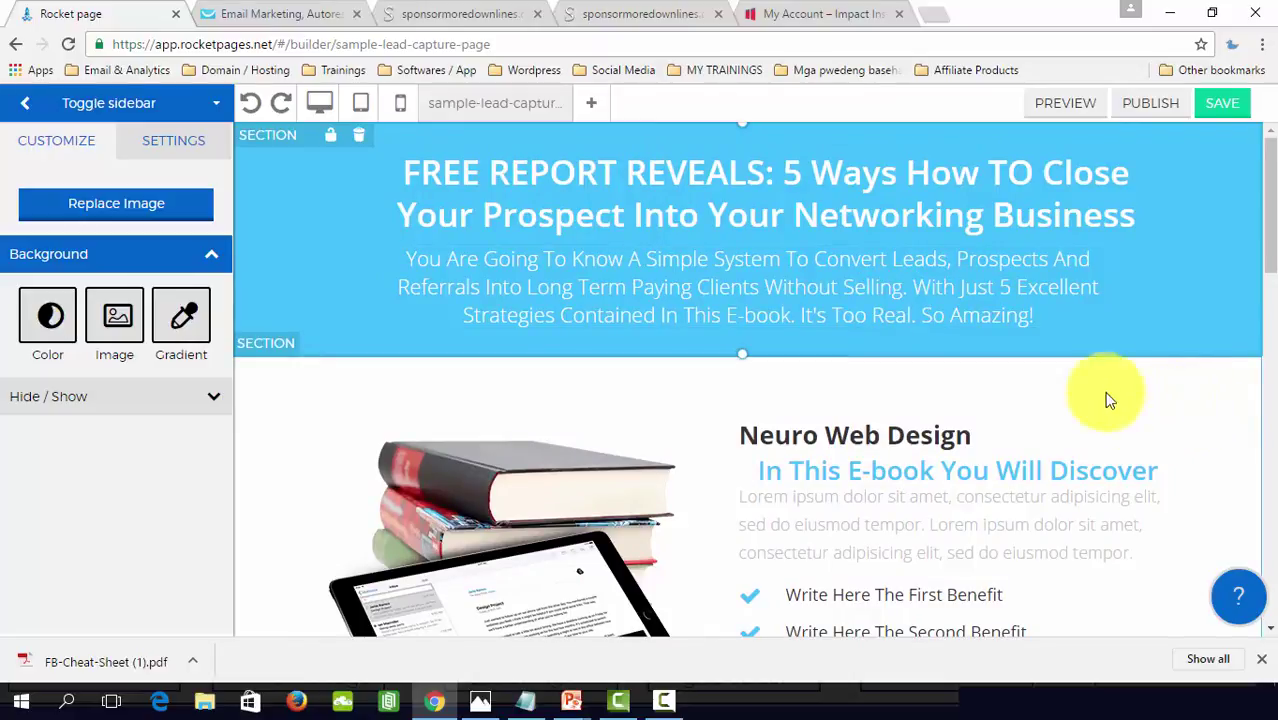
{"action": "scroll", "coordinate": [1152, 418], "scroll_direction": "down", "scroll_amount": 1}
{"action": "scroll", "coordinate": [1152, 418], "scroll_direction": "down", "scroll_amount": 4}
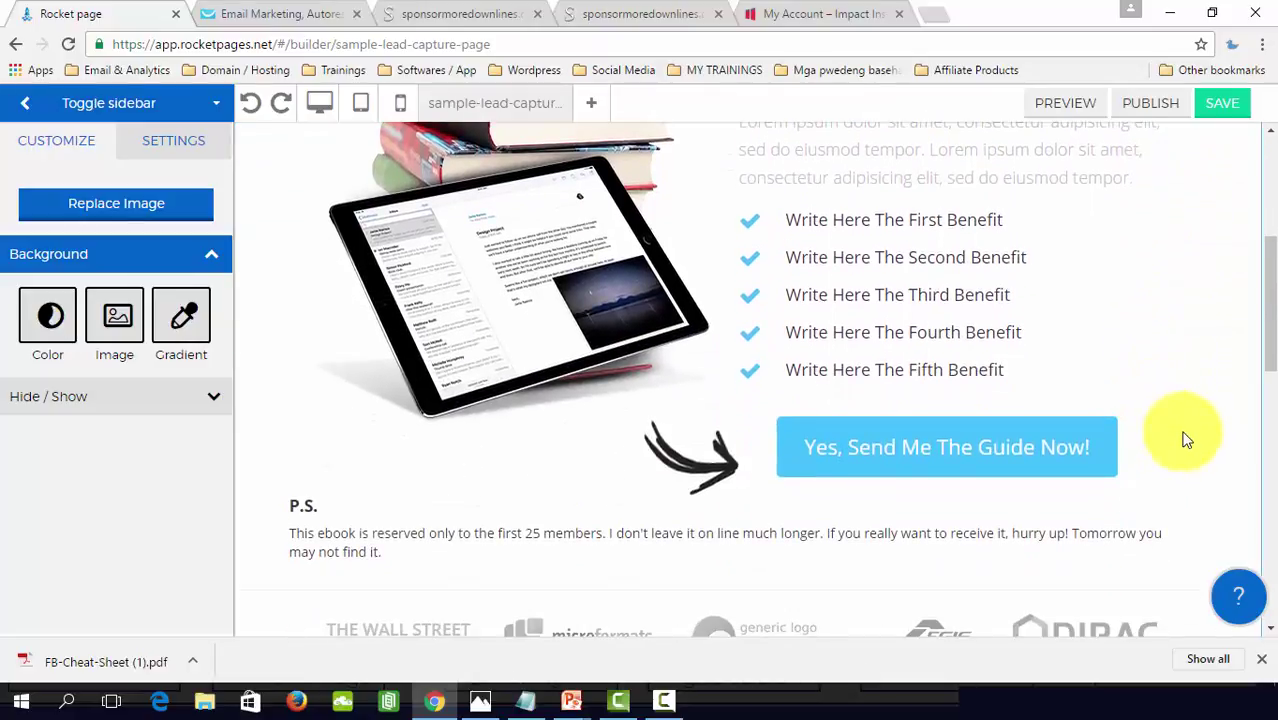
{"action": "scroll", "coordinate": [1190, 433], "scroll_direction": "down", "scroll_amount": 3}
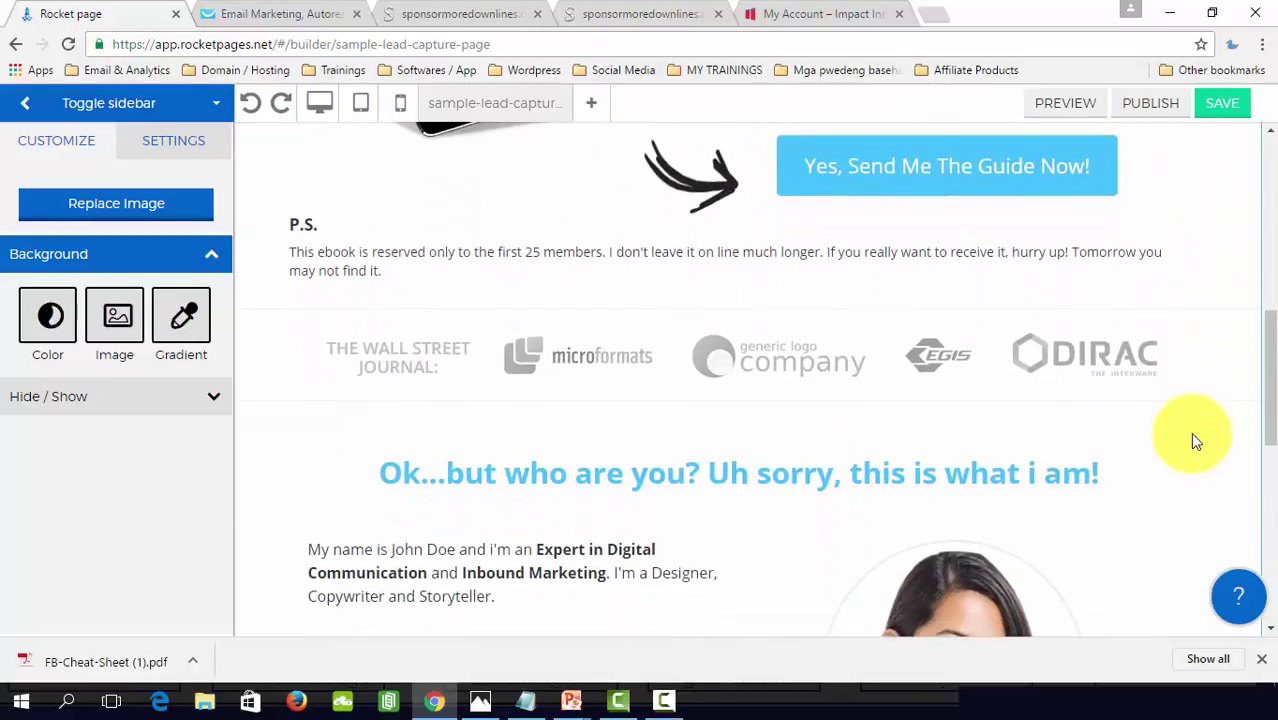
{"action": "scroll", "coordinate": [1191, 436], "scroll_direction": "down", "scroll_amount": 3}
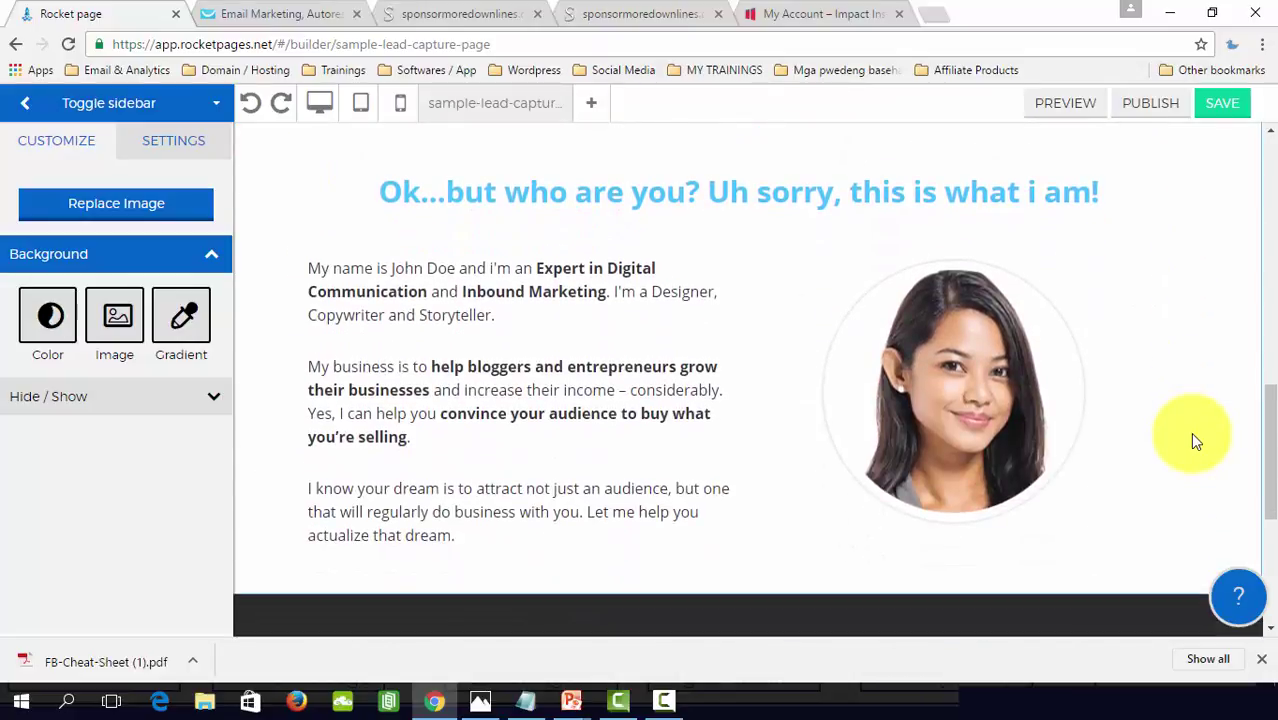
{"action": "scroll", "coordinate": [1190, 432], "scroll_direction": "up", "scroll_amount": 10}
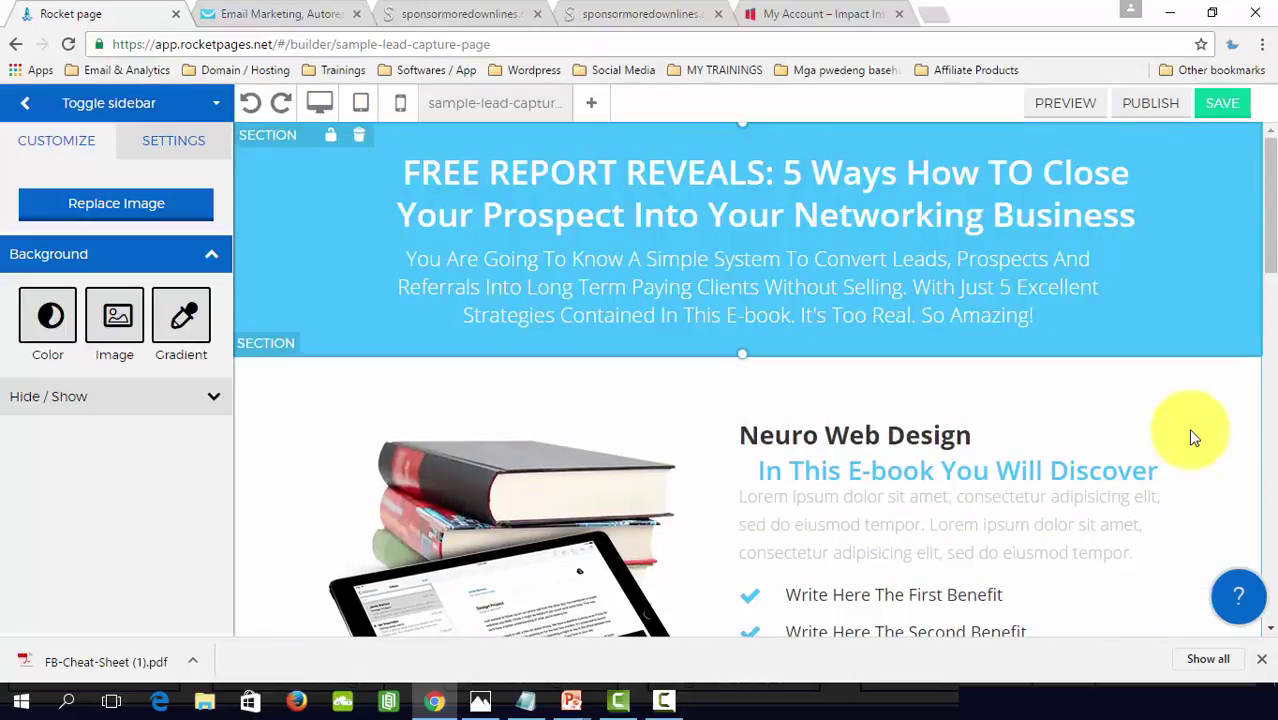
{"action": "scroll", "coordinate": [1212, 432], "scroll_direction": "down", "scroll_amount": 1}
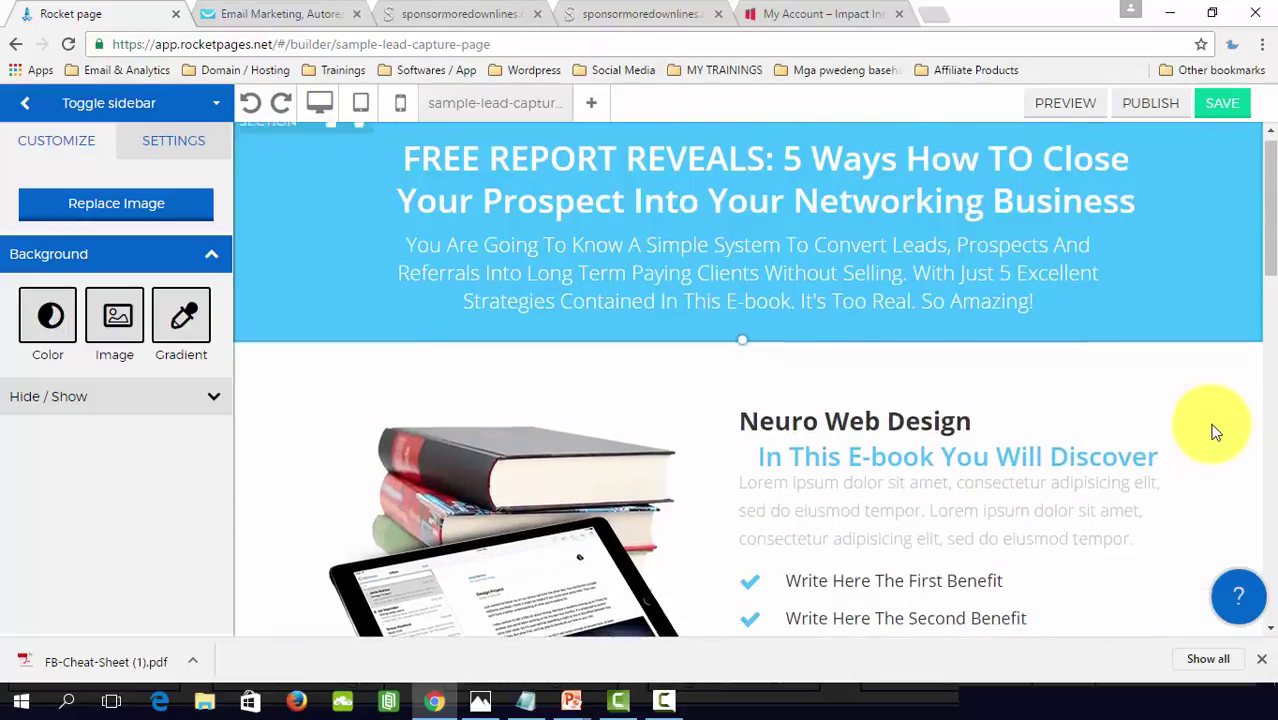
Step: Open the books-and-tablet image in the photo editor to view the available editing tools, and close the editor without saving
{"action": "scroll", "coordinate": [1212, 432], "scroll_direction": "down", "scroll_amount": 1}
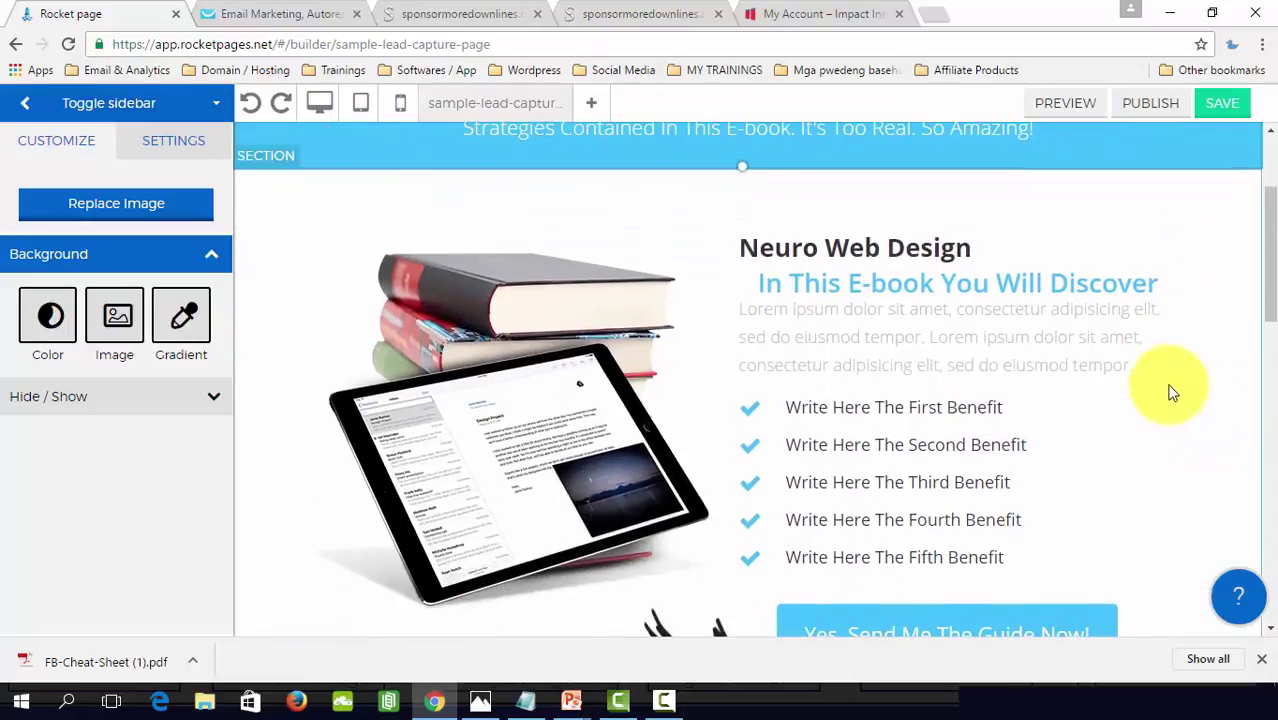
{"action": "left_click", "coordinate": [549, 392]}
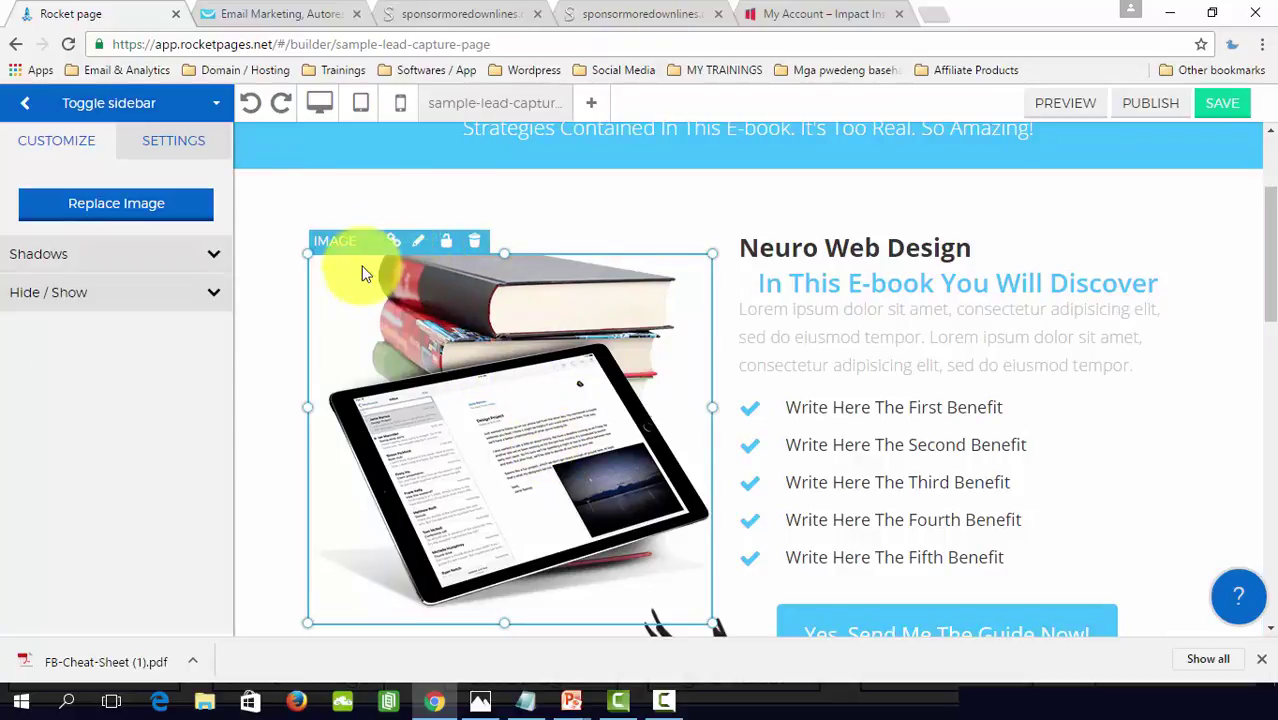
{"action": "left_click", "coordinate": [421, 244]}
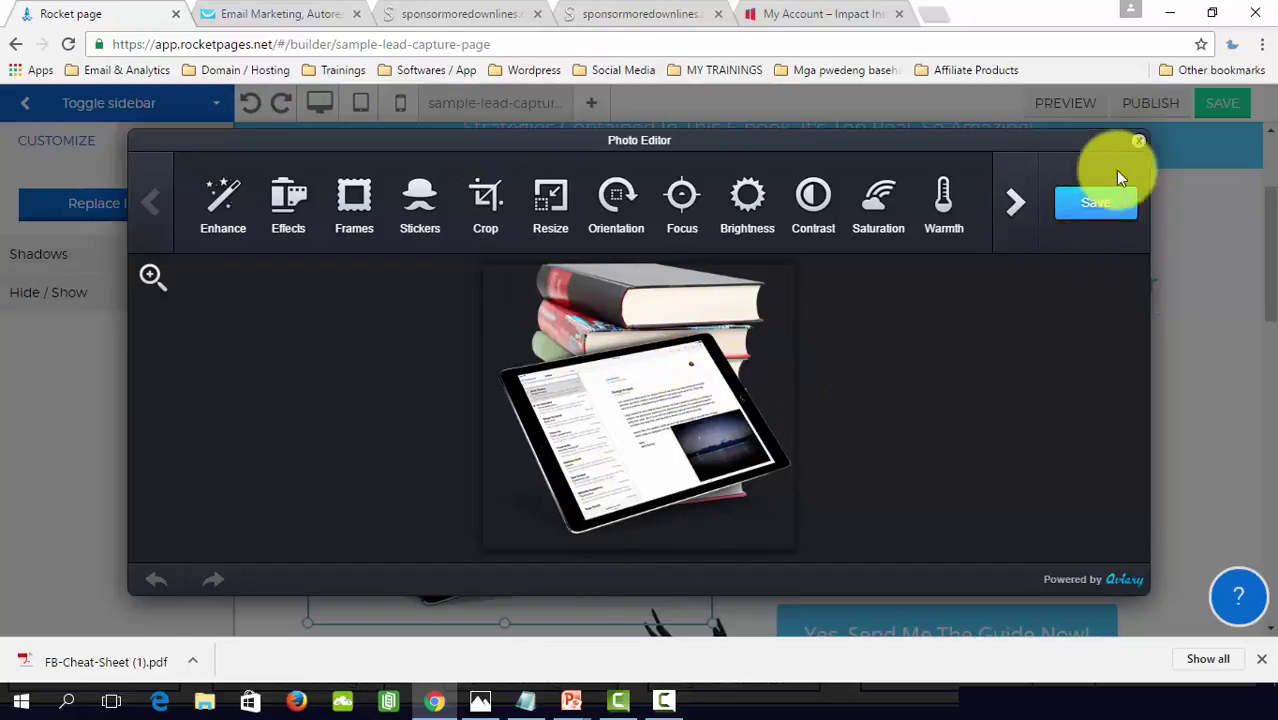
{"action": "left_click", "coordinate": [1139, 139]}
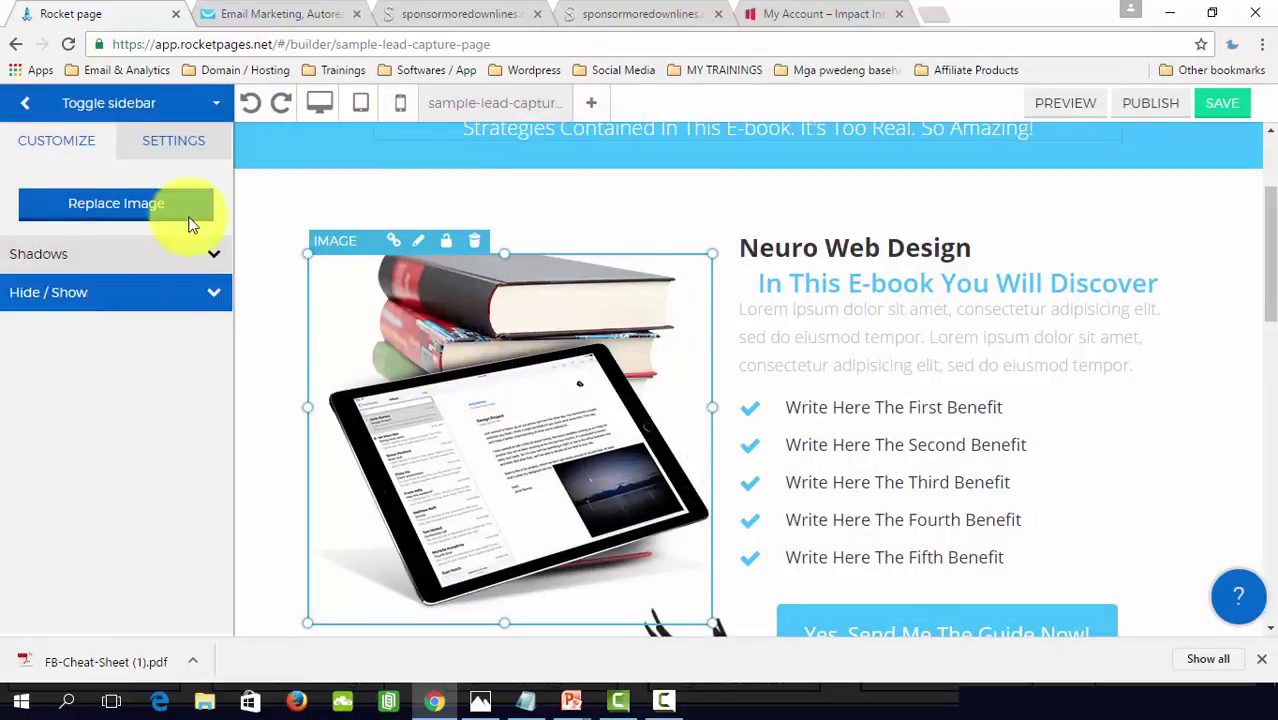
Step: Replace the books-and-tablet image with the first "Sample eBook" cover from the uploaded images
{"action": "left_click", "coordinate": [110, 214]}
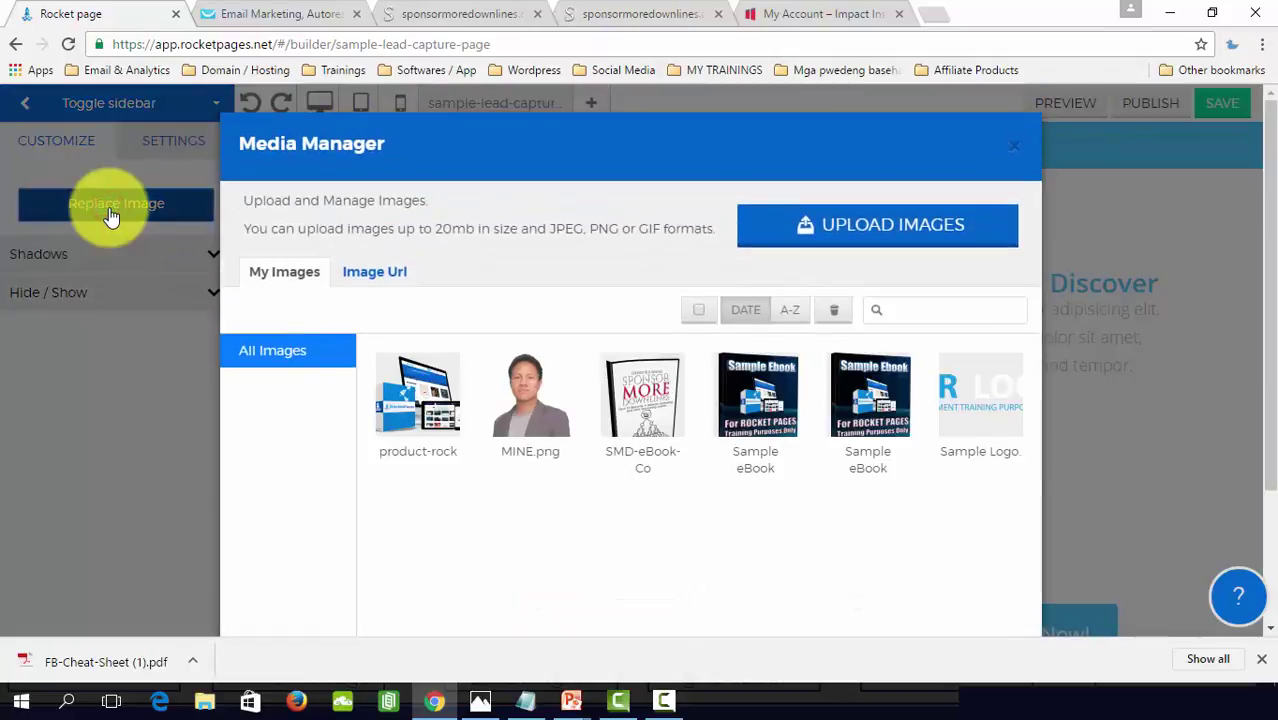
{"action": "scroll", "coordinate": [596, 308], "scroll_direction": "down", "scroll_amount": 3}
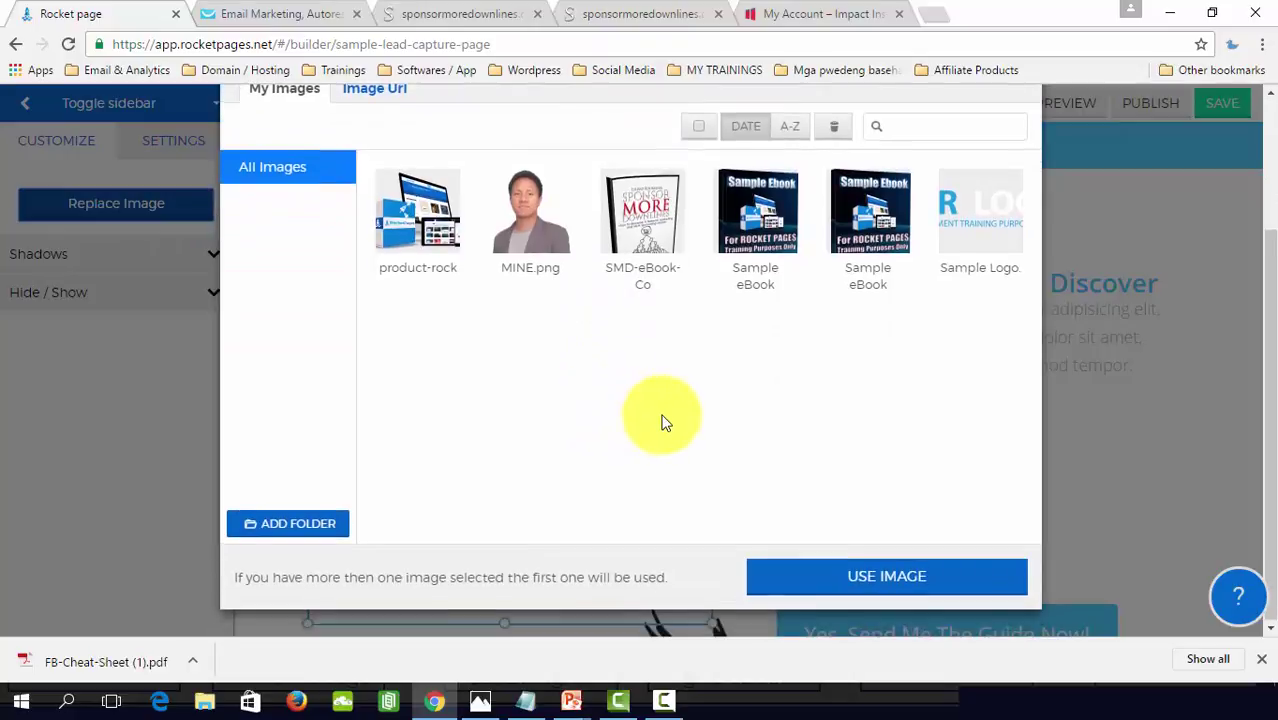
{"action": "scroll", "coordinate": [662, 423], "scroll_direction": "up", "scroll_amount": 3}
{"action": "left_click", "coordinate": [900, 232]}
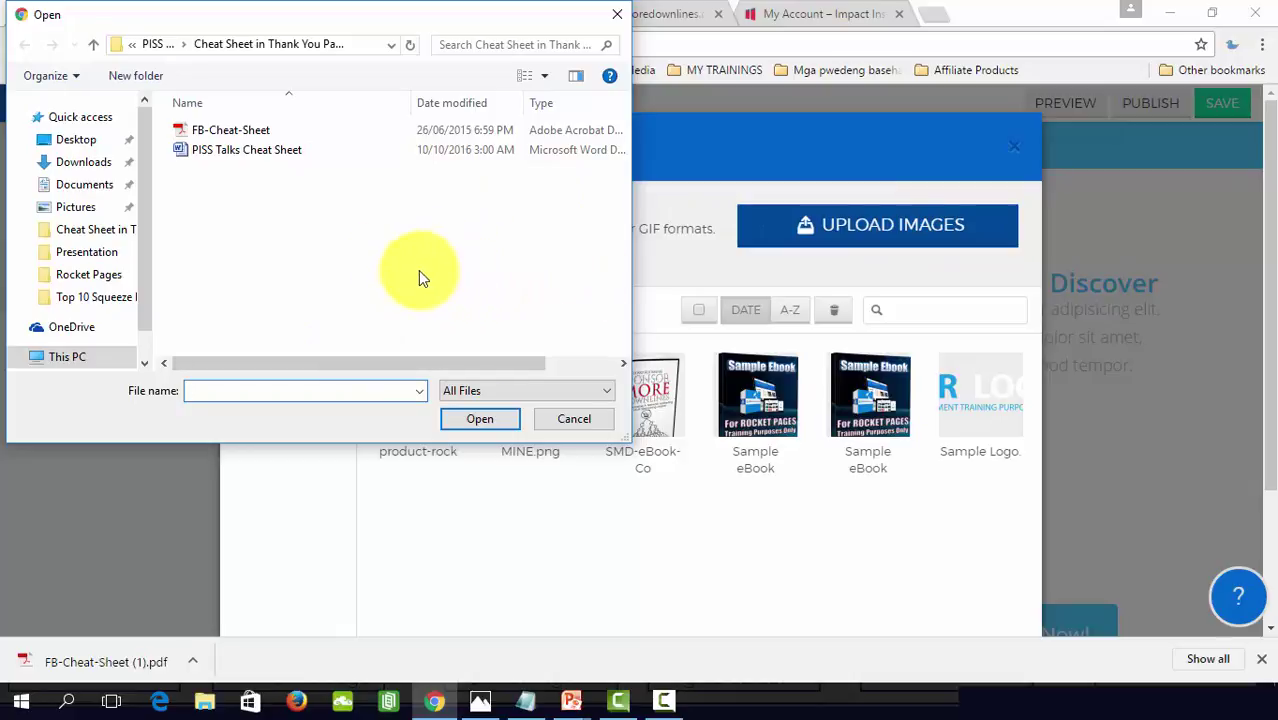
{"action": "left_click", "coordinate": [617, 14]}
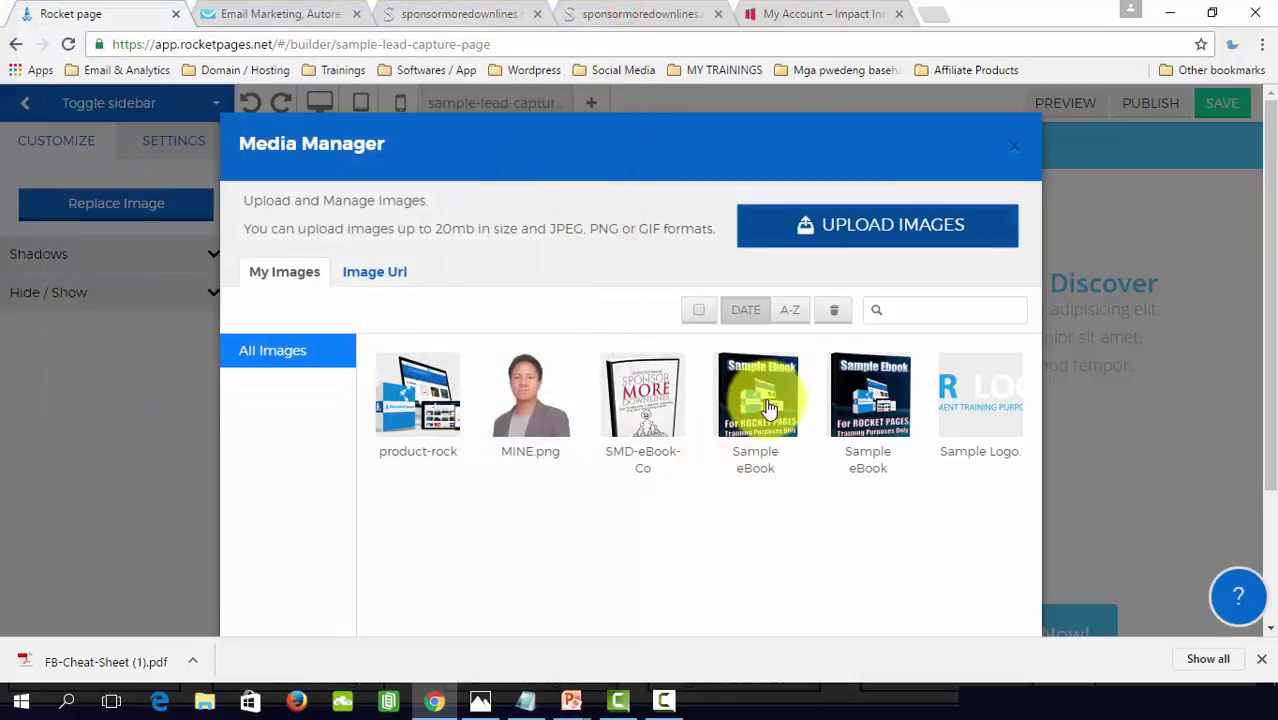
{"action": "left_click", "coordinate": [752, 465]}
{"action": "scroll", "coordinate": [850, 470], "scroll_direction": "down", "scroll_amount": 2}
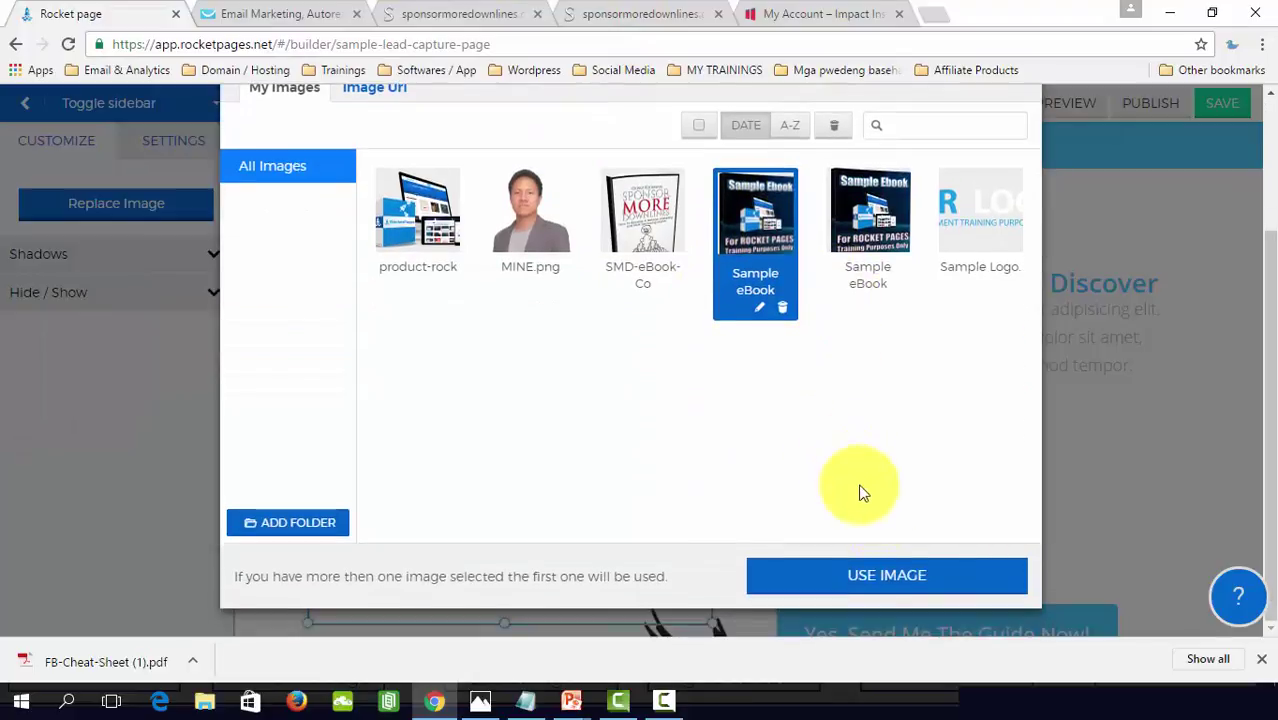
{"action": "left_click", "coordinate": [887, 576]}
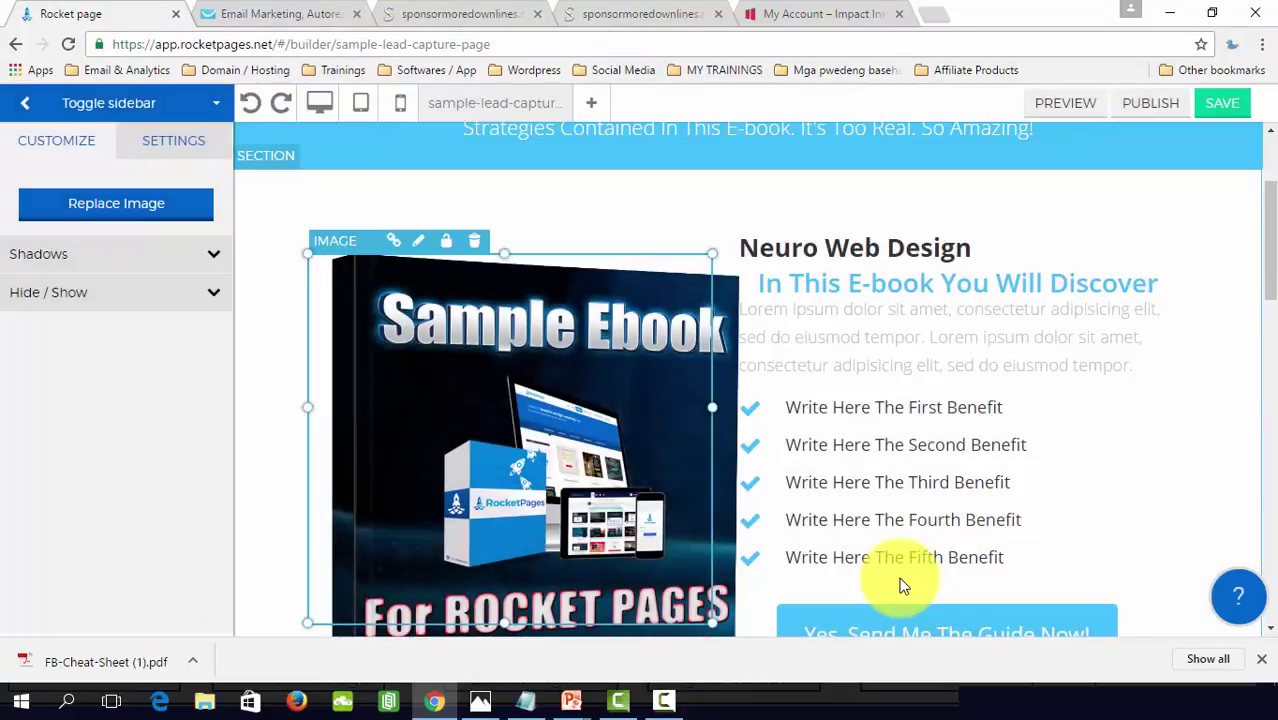
Step: Resize the ebook cover image proportionally to a width of 350 in the photo editor and save it
{"action": "scroll", "coordinate": [428, 469], "scroll_direction": "down", "scroll_amount": 4}
{"action": "scroll", "coordinate": [428, 465], "scroll_direction": "down", "scroll_amount": 1}
{"action": "scroll", "coordinate": [445, 462], "scroll_direction": "up", "scroll_amount": 5}
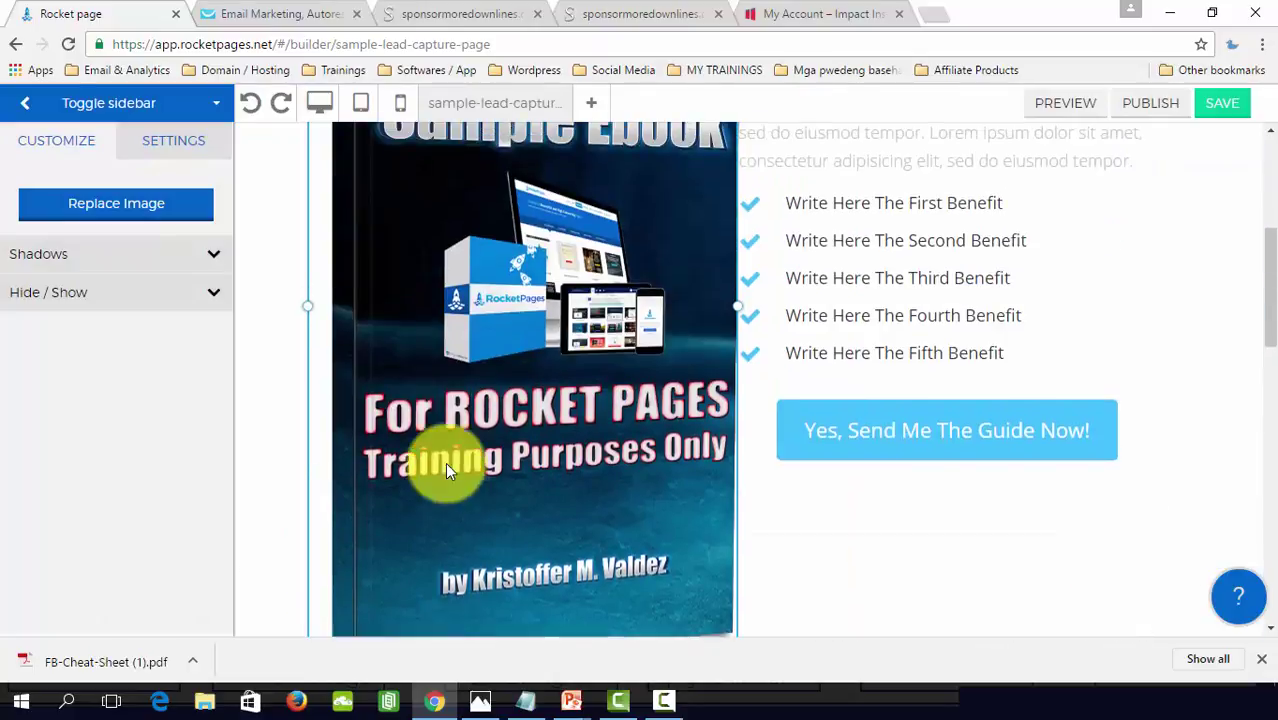
{"action": "scroll", "coordinate": [578, 428], "scroll_direction": "down", "scroll_amount": 2}
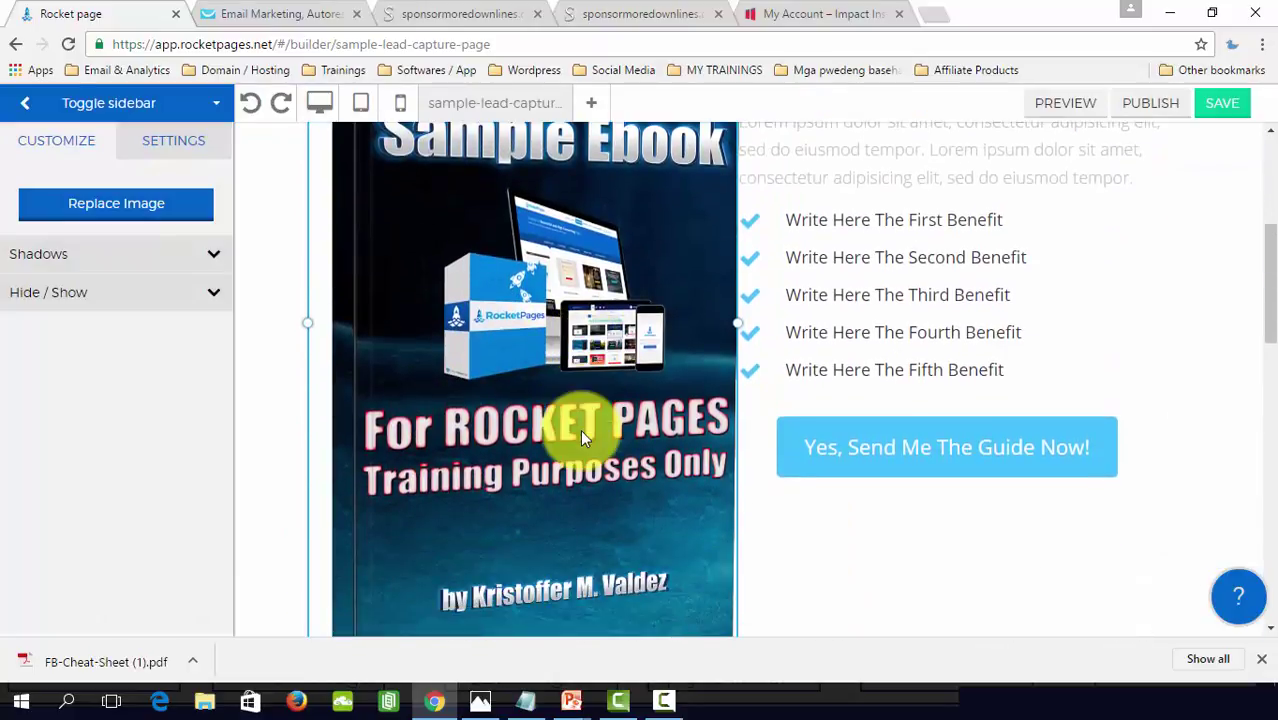
{"action": "scroll", "coordinate": [950, 511], "scroll_direction": "up", "scroll_amount": 4}
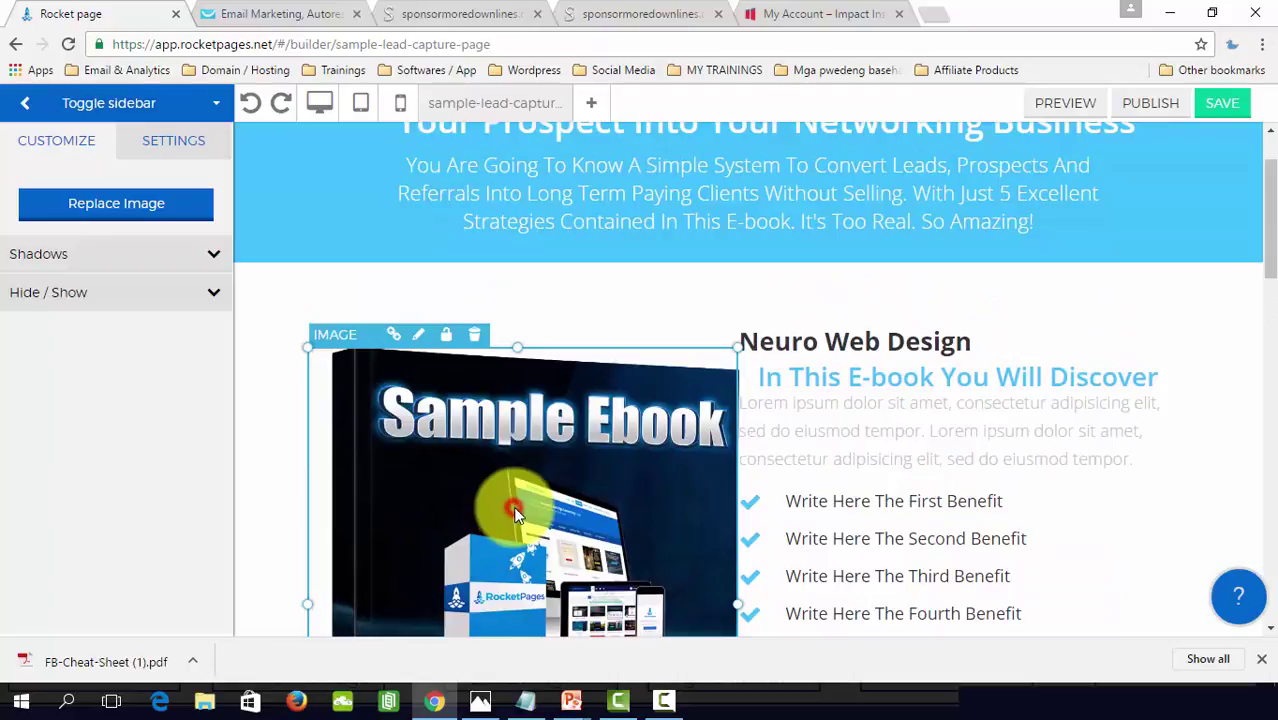
{"action": "left_click", "coordinate": [419, 335]}
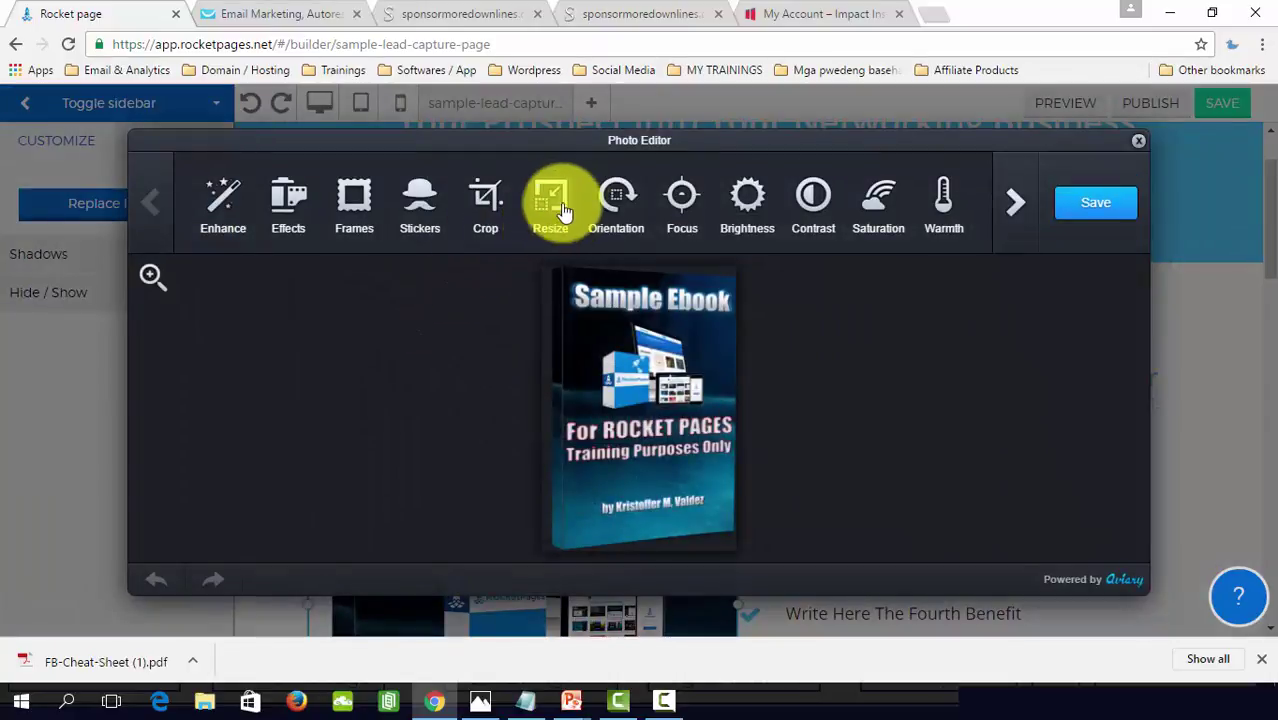
{"action": "left_click", "coordinate": [547, 204]}
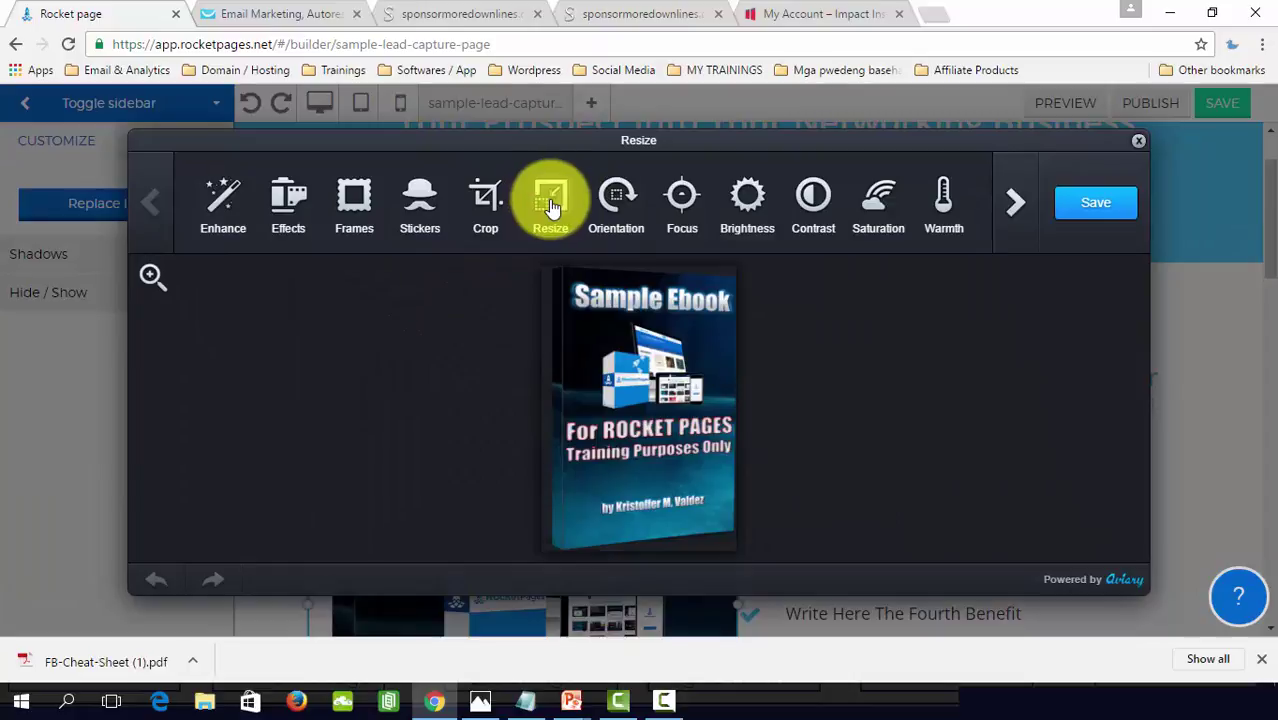
{"action": "double_click", "coordinate": [569, 196]}
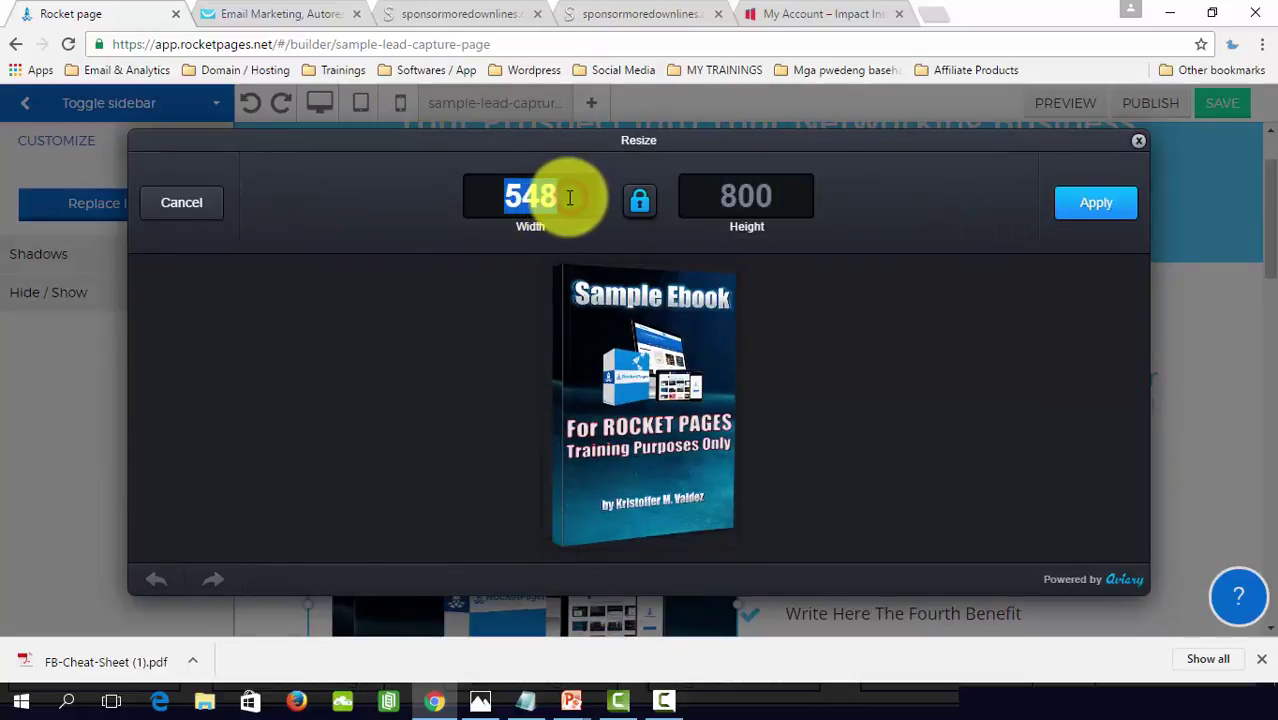
{"action": "left_click", "coordinate": [560, 196]}
{"action": "key", "text": "BackSpace"}
{"action": "key", "text": "BackSpace"}
{"action": "key", "text": "BackSpace"}
{"action": "type", "text": "350"}
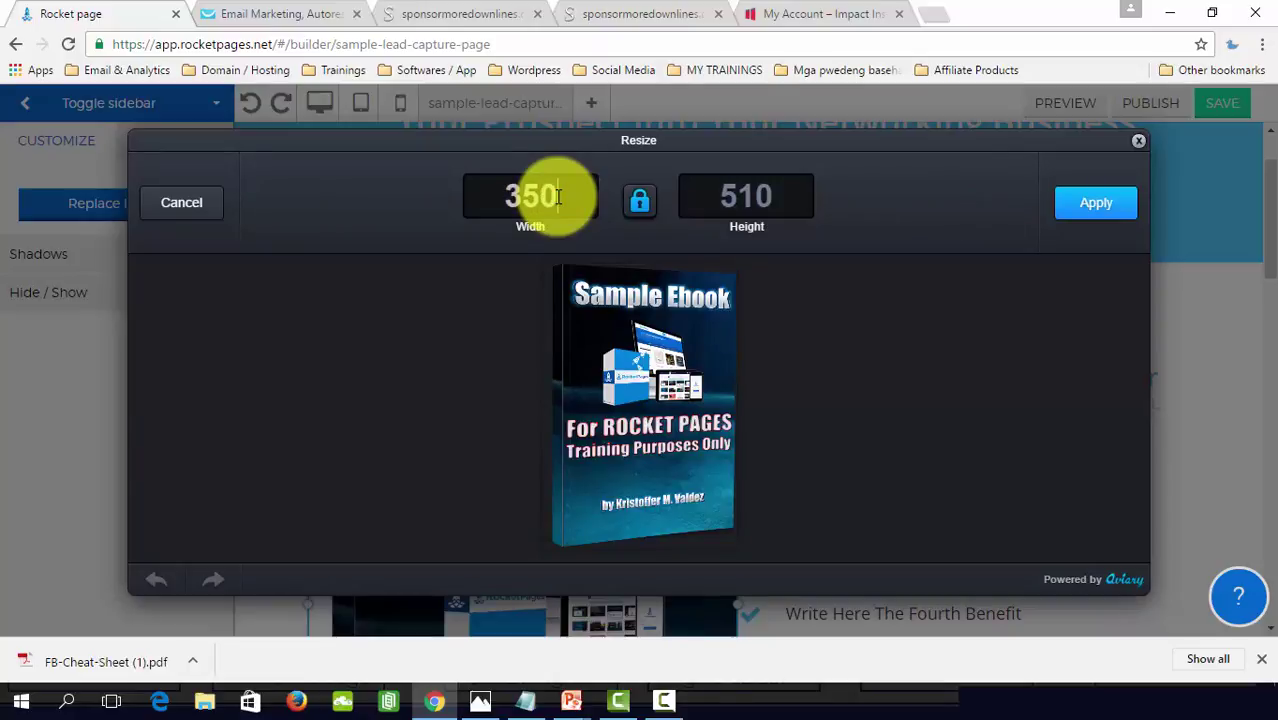
{"action": "left_click", "coordinate": [1096, 202]}
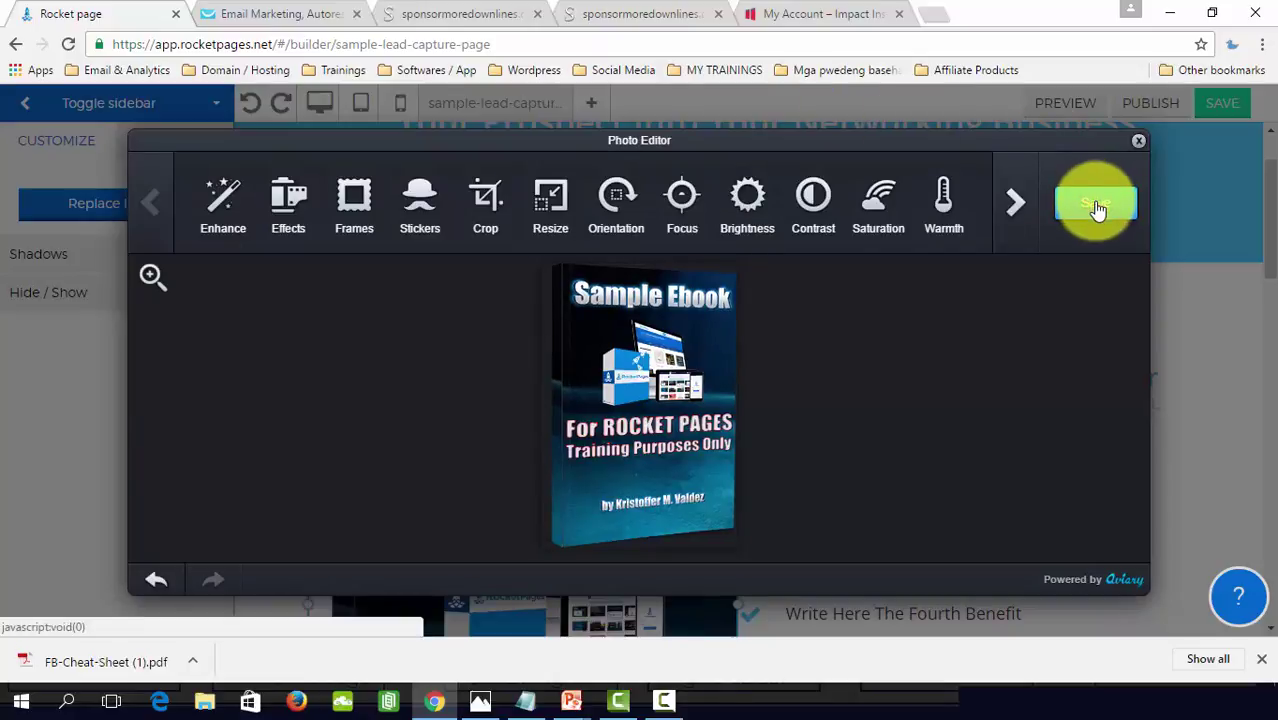
{"action": "left_click", "coordinate": [1097, 218]}
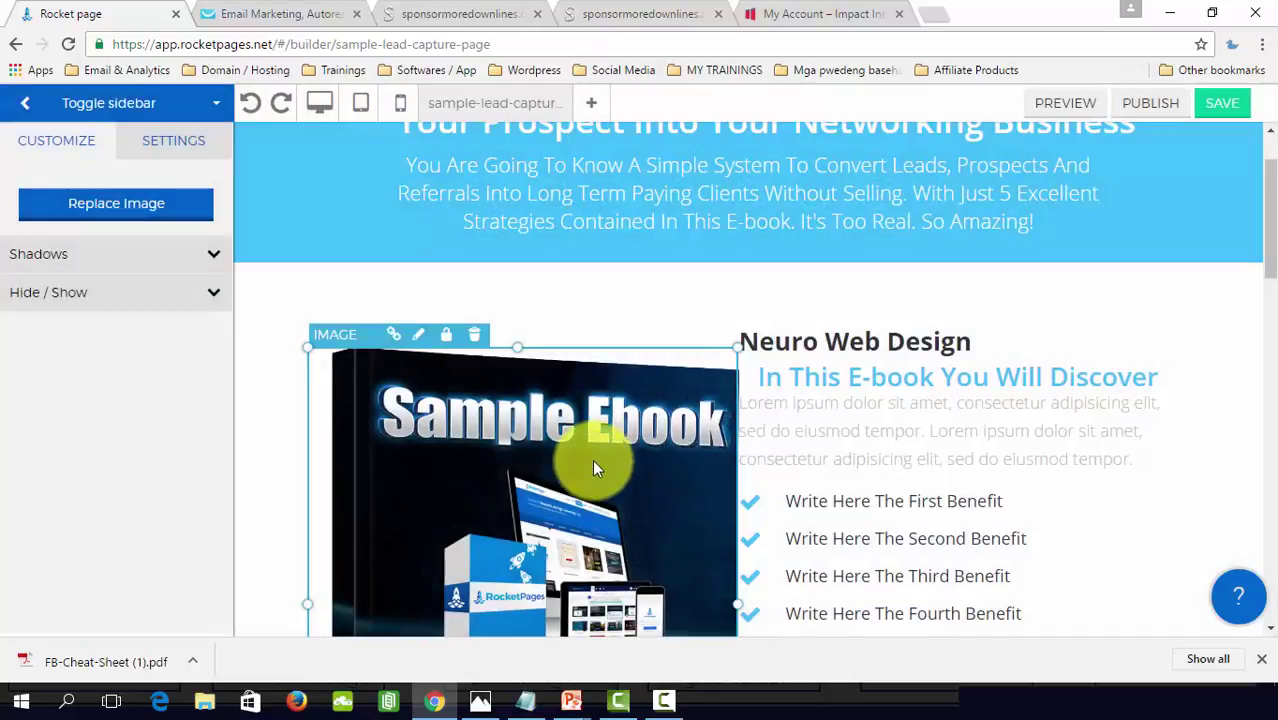
Step: Move the hand-drawn arrow image down so it points at the "Yes, Send Me The Guide Now!" button
{"action": "scroll", "coordinate": [590, 459], "scroll_direction": "down", "scroll_amount": 2}
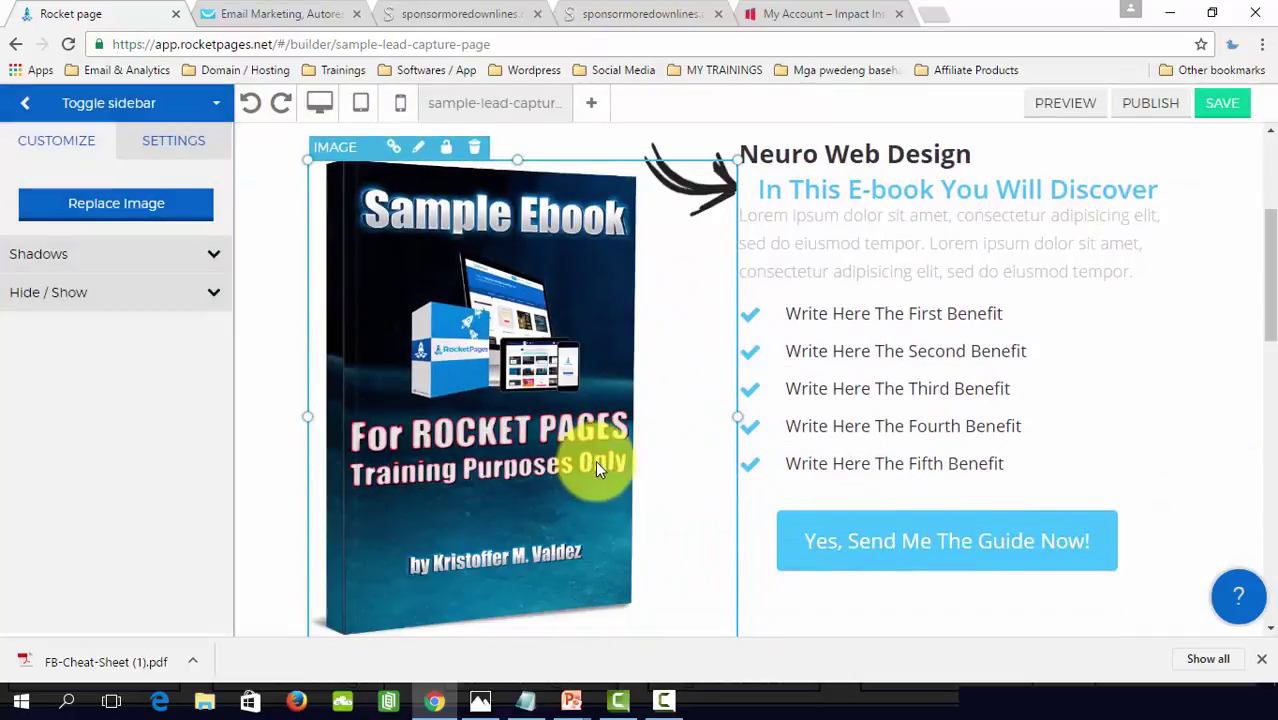
{"action": "scroll", "coordinate": [785, 530], "scroll_direction": "down", "scroll_amount": 2}
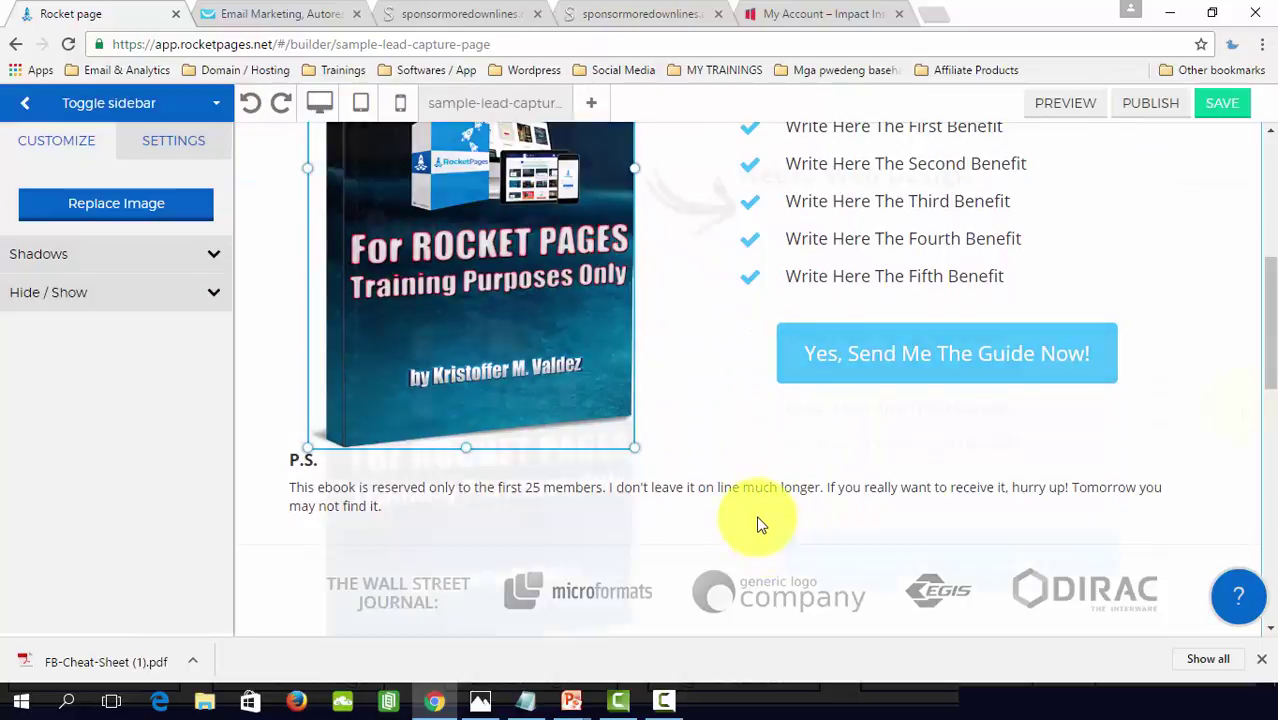
{"action": "scroll", "coordinate": [1227, 399], "scroll_direction": "up", "scroll_amount": 4}
{"action": "scroll", "coordinate": [1232, 374], "scroll_direction": "down", "scroll_amount": 2}
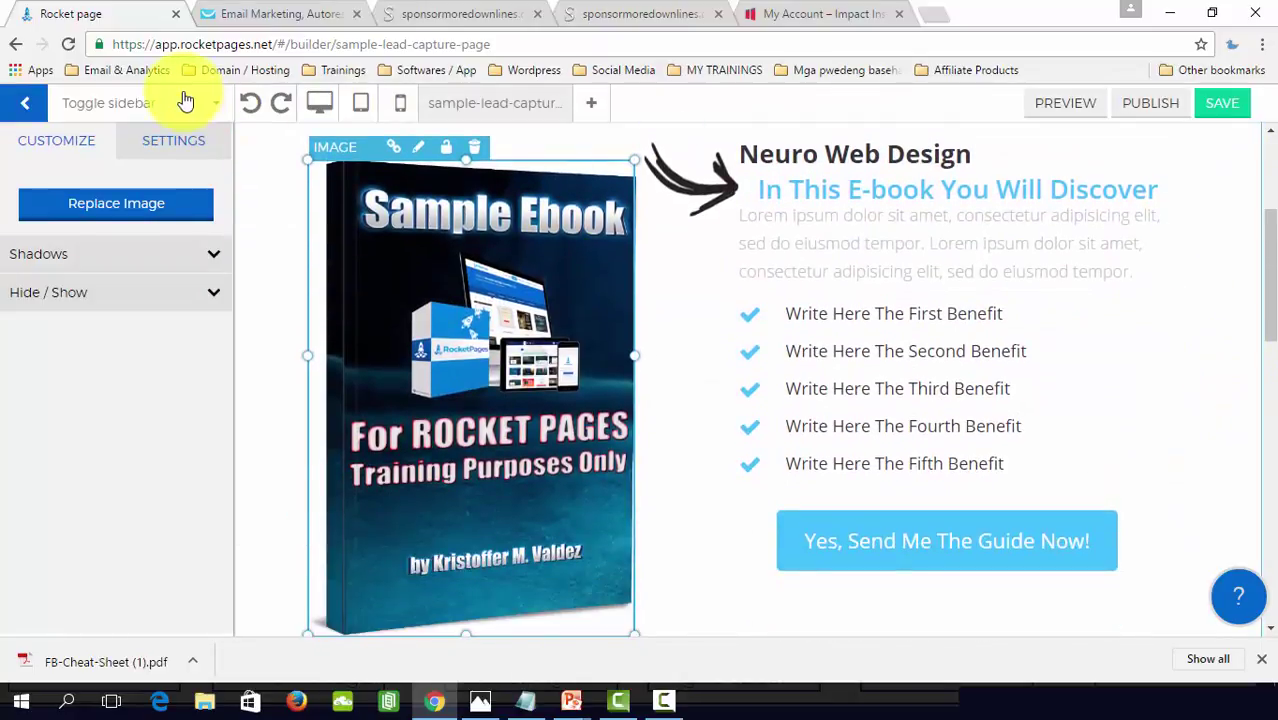
{"action": "left_click", "coordinate": [713, 190]}
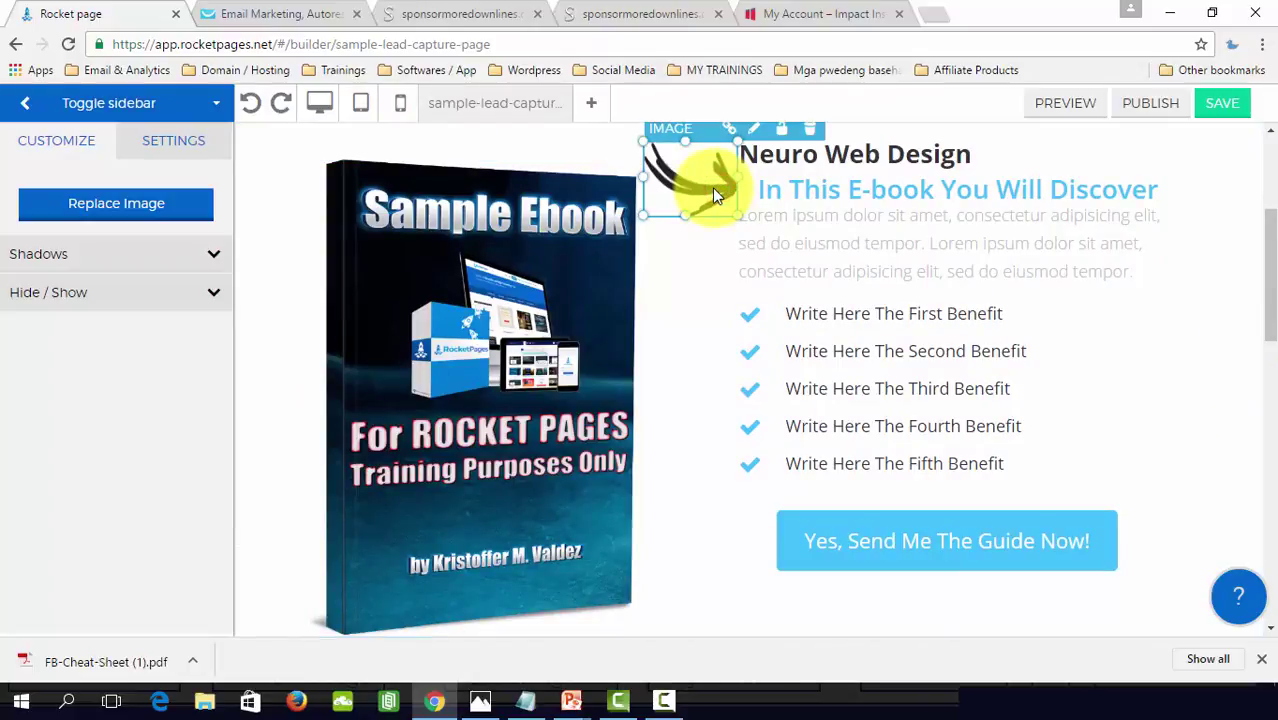
{"action": "scroll", "coordinate": [720, 195], "scroll_direction": "up", "scroll_amount": 1}
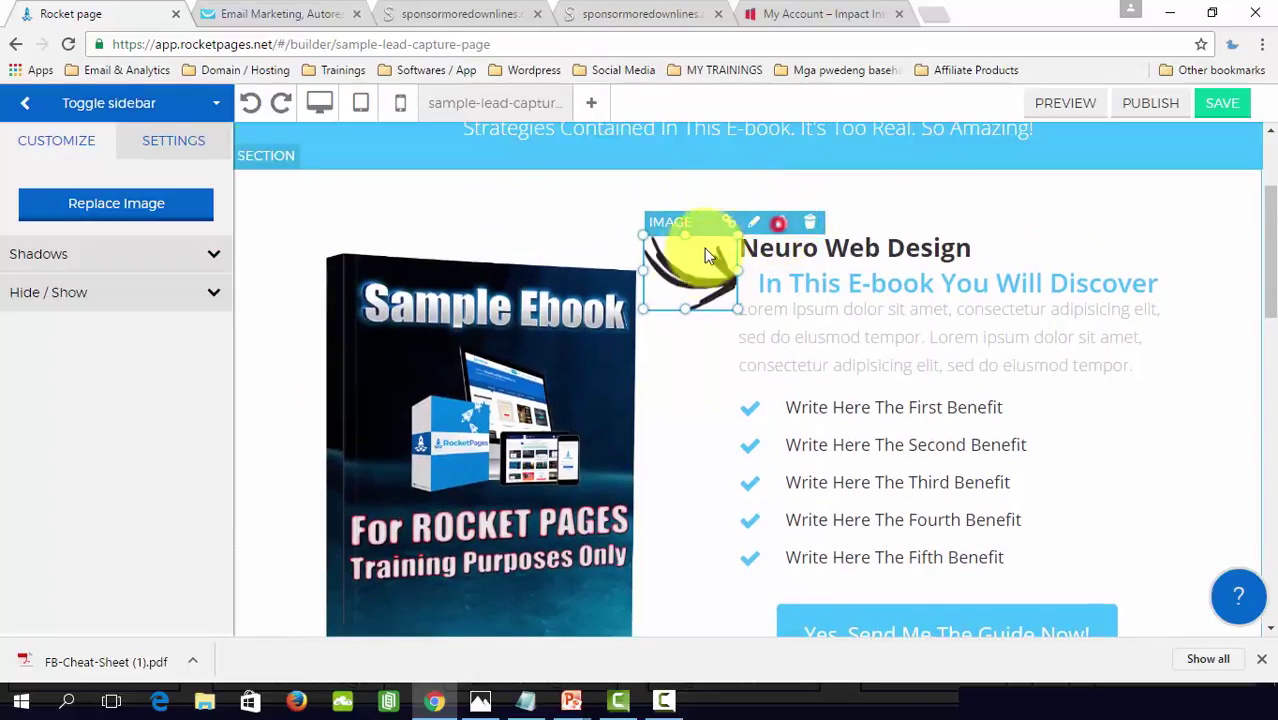
{"action": "left_click_drag", "start_coordinate": [683, 262], "coordinate": [695, 418]}
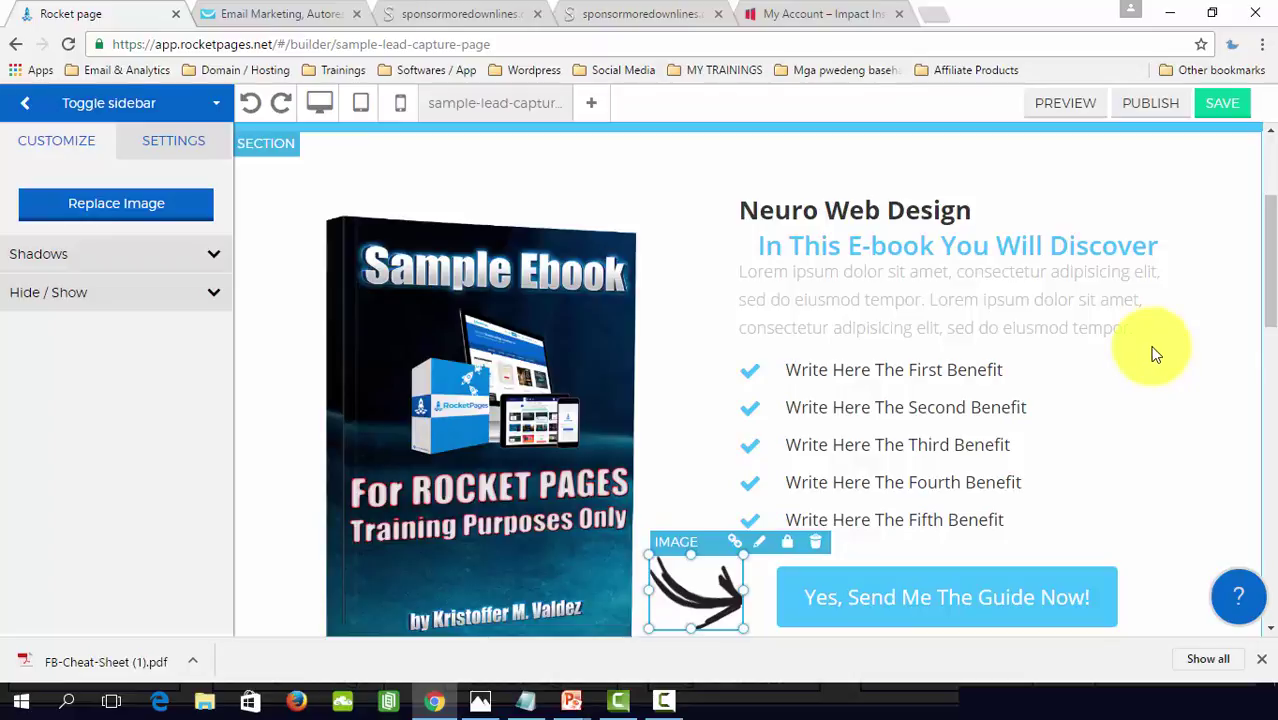
Step: Replace the first benefit line's placeholder text with "First Benefit of your Lead Magnet"
{"action": "scroll", "coordinate": [1150, 350], "scroll_direction": "down", "scroll_amount": 1}
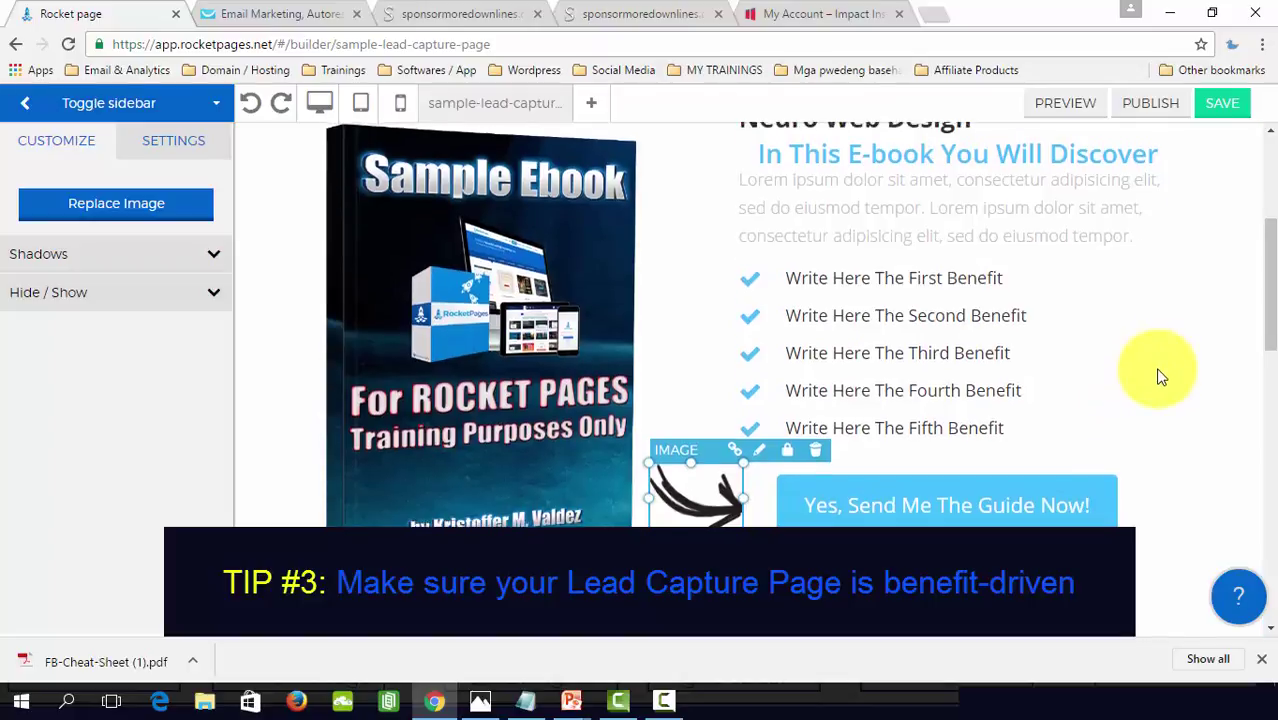
{"action": "scroll", "coordinate": [1155, 377], "scroll_direction": "up", "scroll_amount": 2}
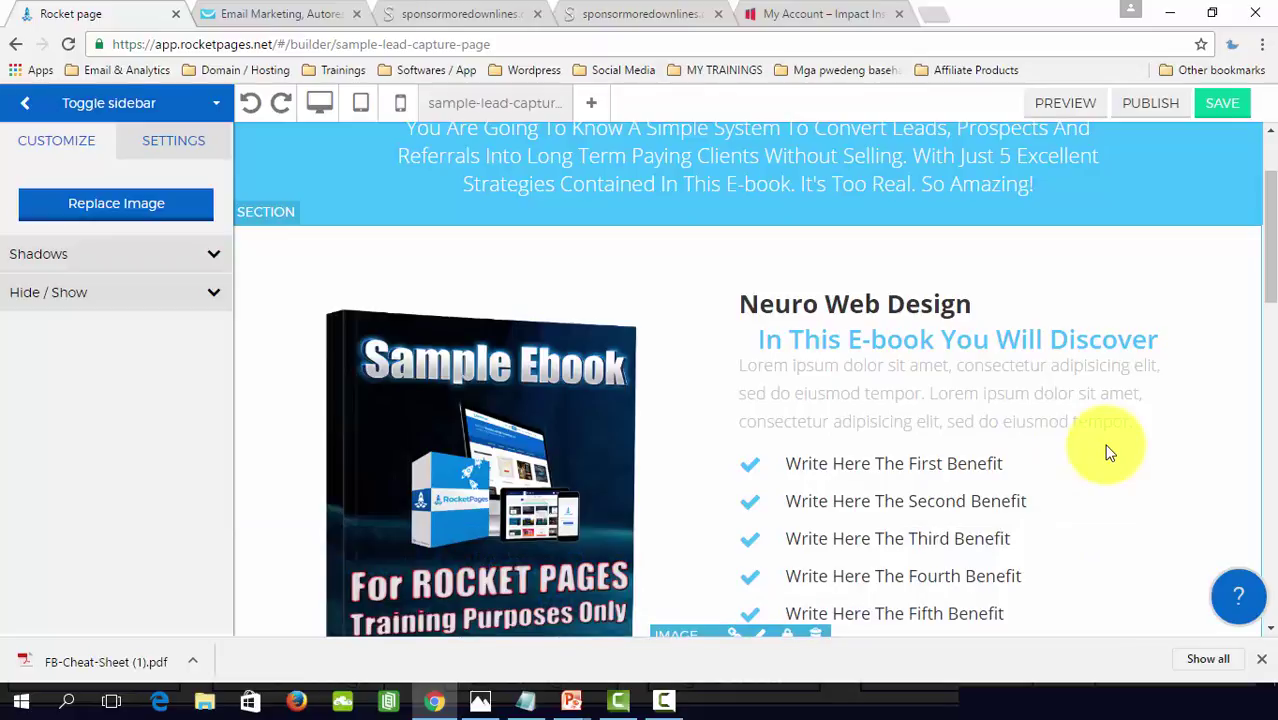
{"action": "scroll", "coordinate": [1108, 452], "scroll_direction": "down", "scroll_amount": 2}
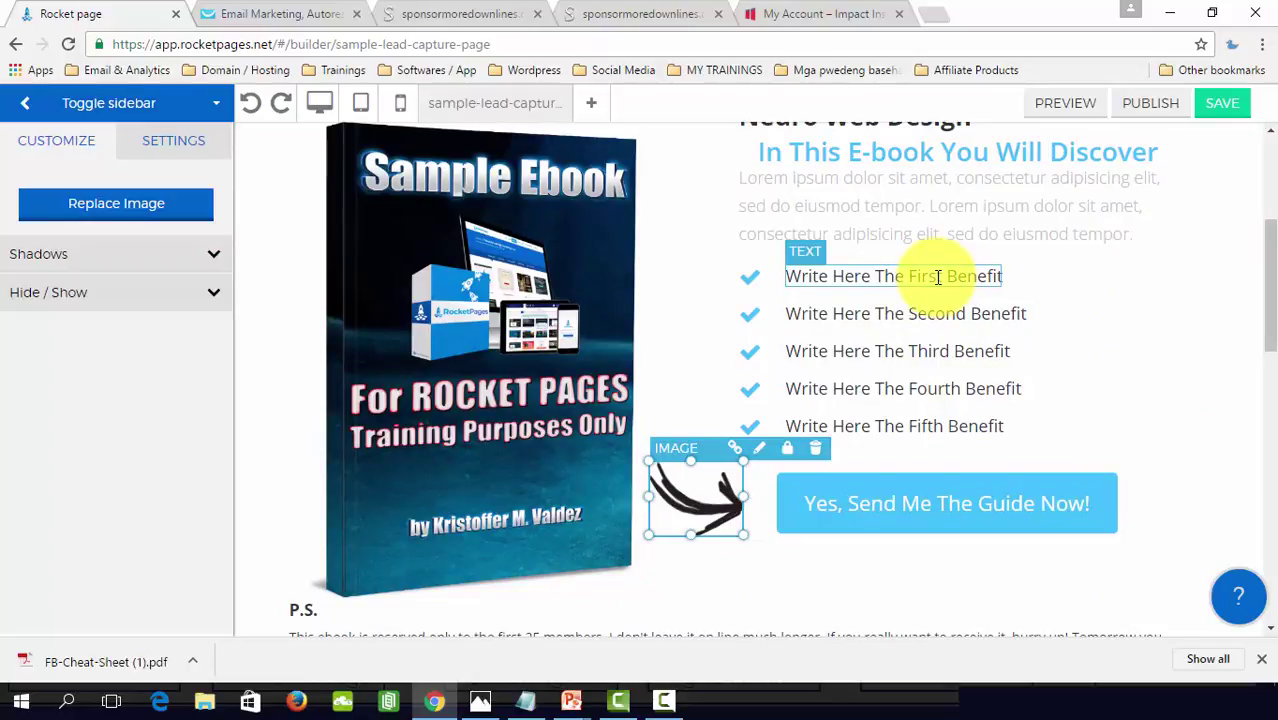
{"action": "scroll", "coordinate": [1058, 357], "scroll_direction": "up", "scroll_amount": 3}
{"action": "scroll", "coordinate": [1107, 360], "scroll_direction": "down", "scroll_amount": 2}
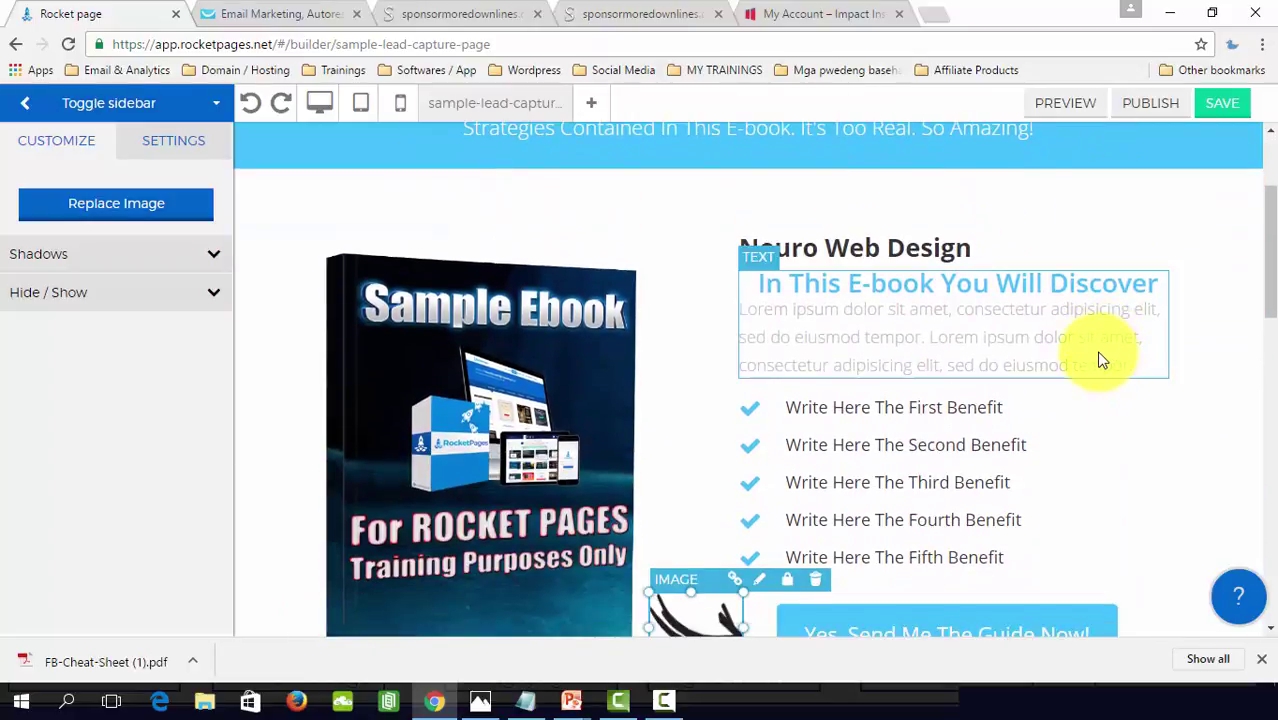
{"action": "scroll", "coordinate": [1100, 360], "scroll_direction": "down", "scroll_amount": 2}
{"action": "left_click", "coordinate": [990, 222]}
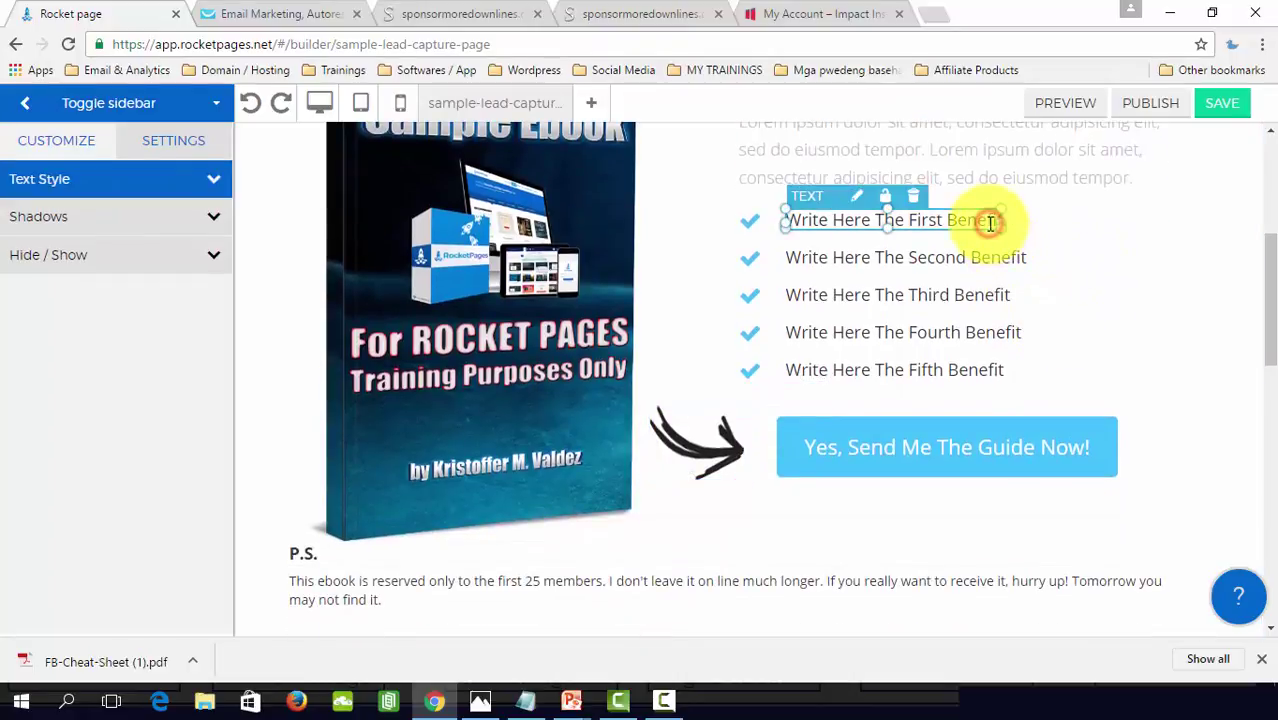
{"action": "left_click", "coordinate": [856, 196]}
{"action": "triple_click", "coordinate": [887, 222]}
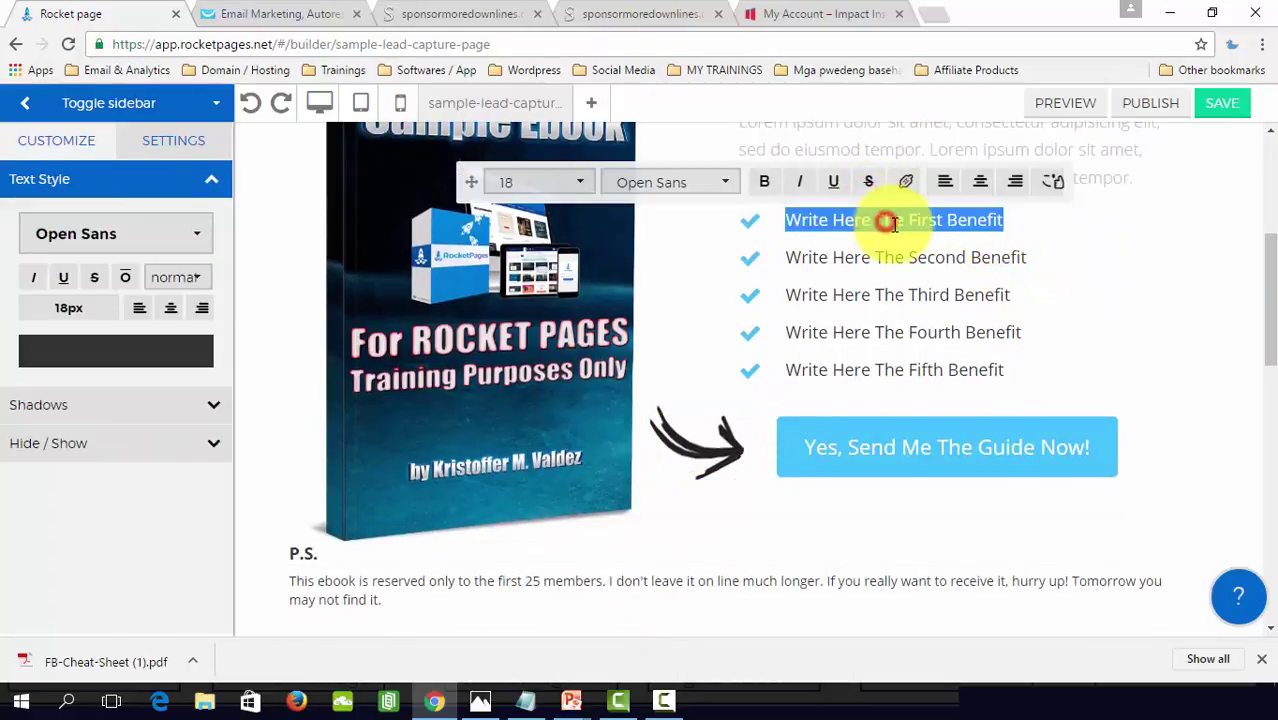
{"action": "key", "text": "BackSpace"}
{"action": "type", "text": "First Benefit of your Lead Magnet"}
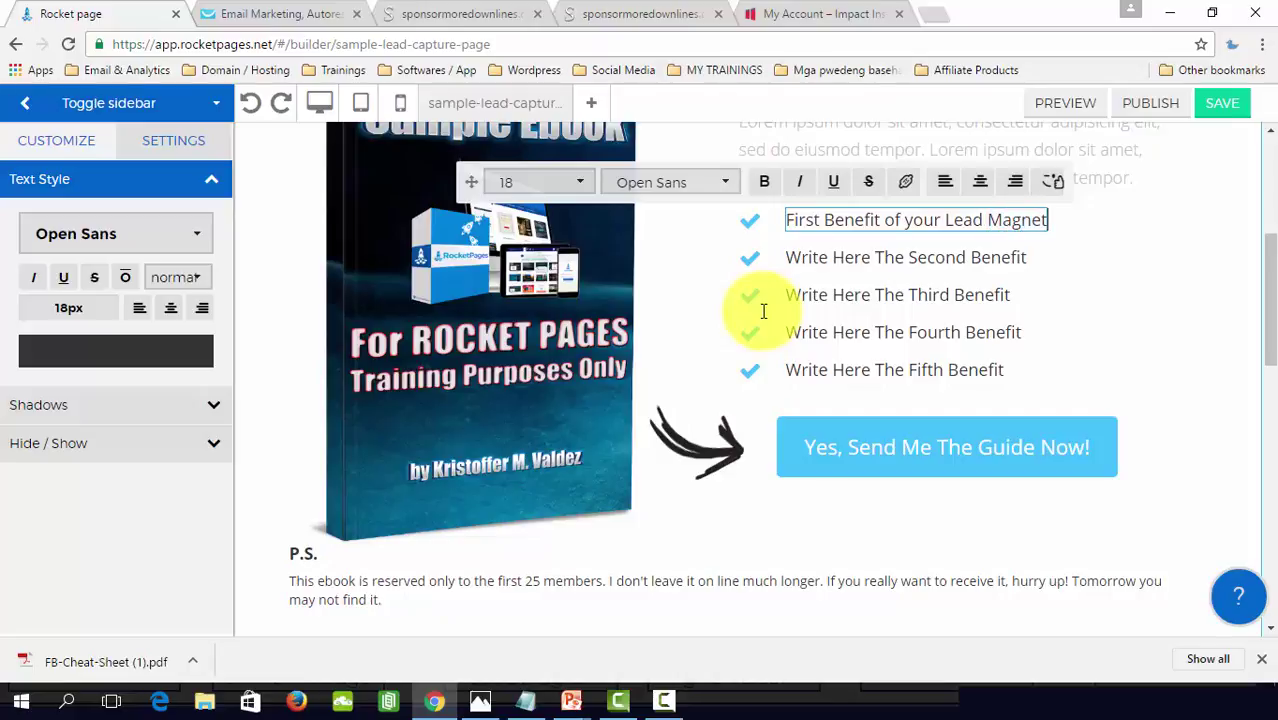
Step: Replace the second benefit line's placeholder text with "Second Benefit of your lead magnet"
{"action": "left_click", "coordinate": [925, 260]}
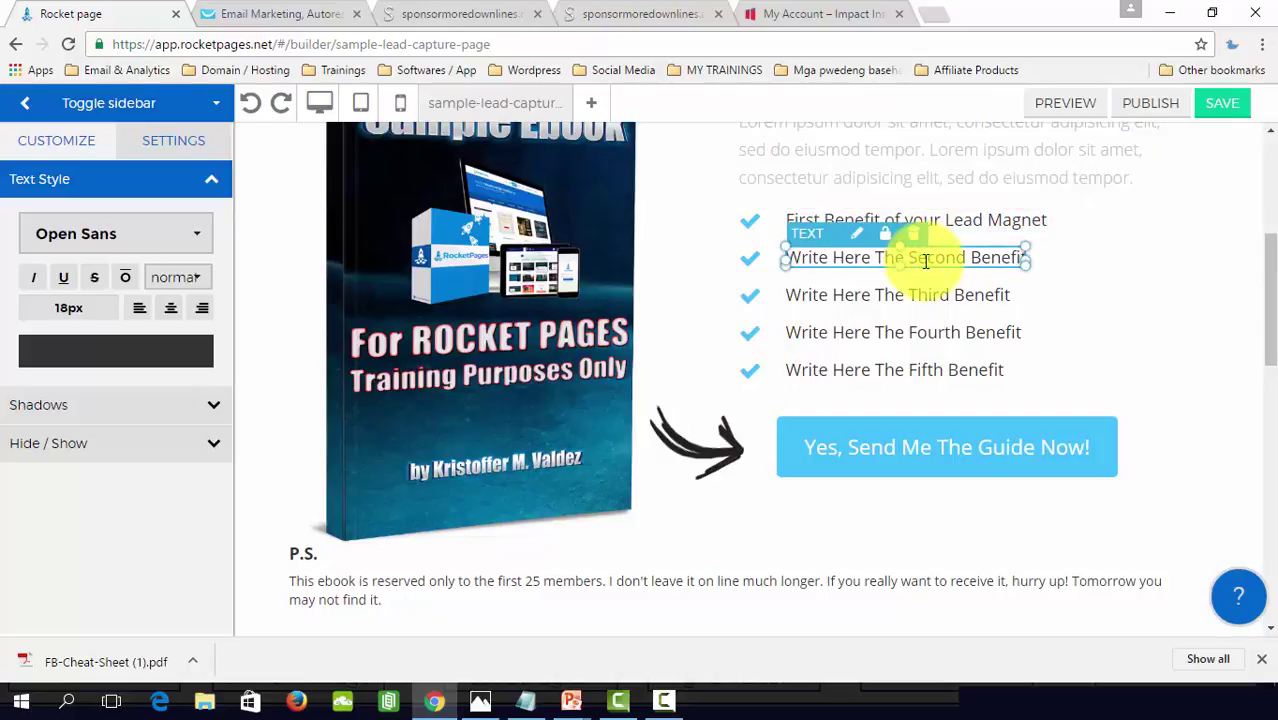
{"action": "left_click", "coordinate": [860, 242]}
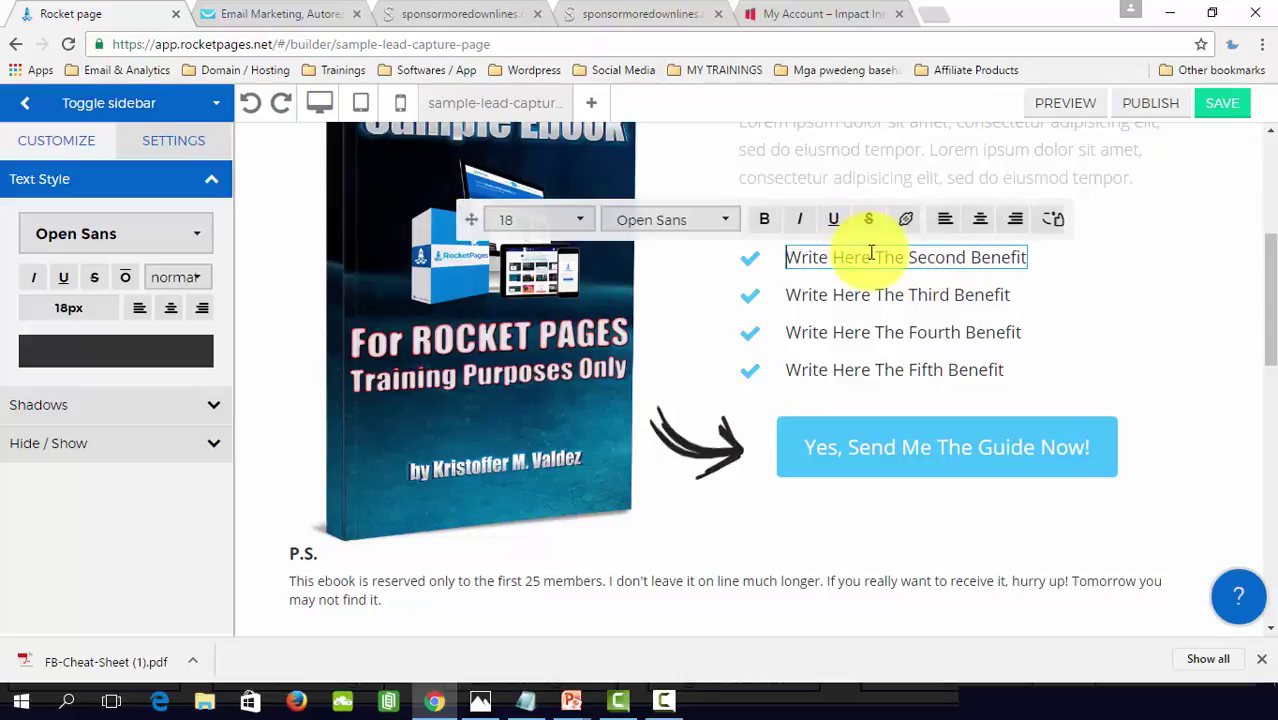
{"action": "triple_click", "coordinate": [872, 253]}
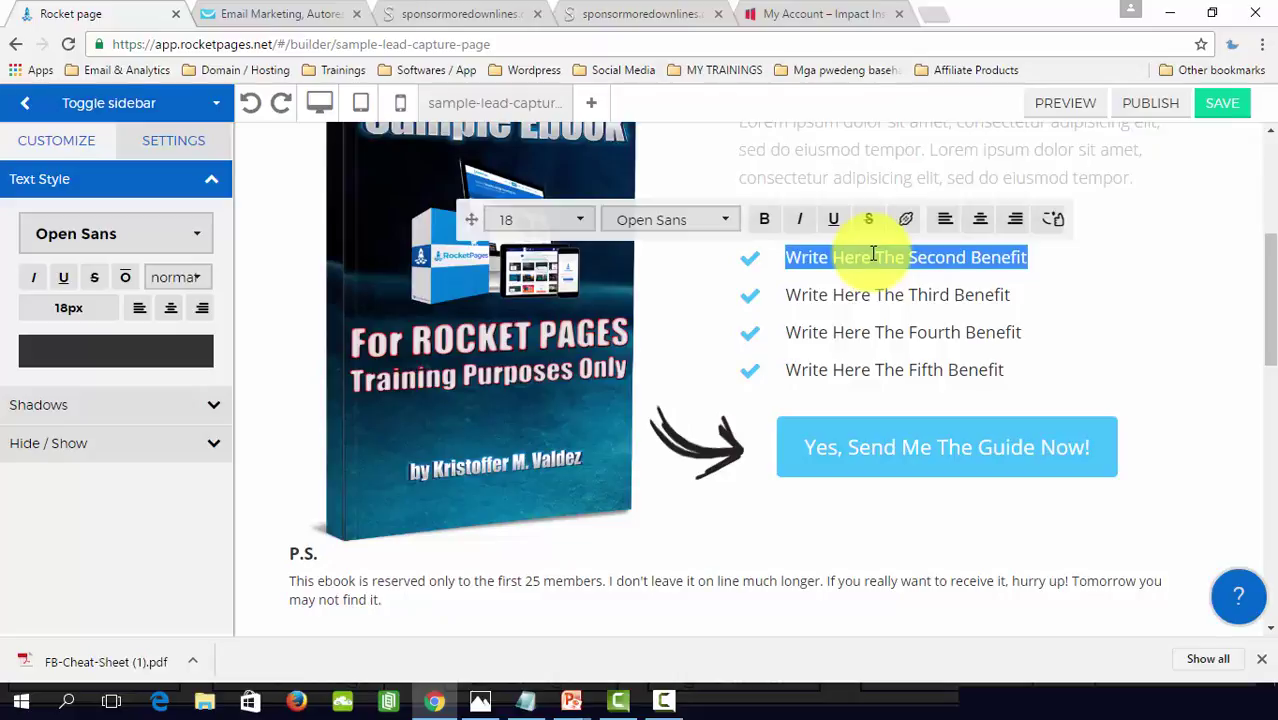
{"action": "key", "text": "BackSpace"}
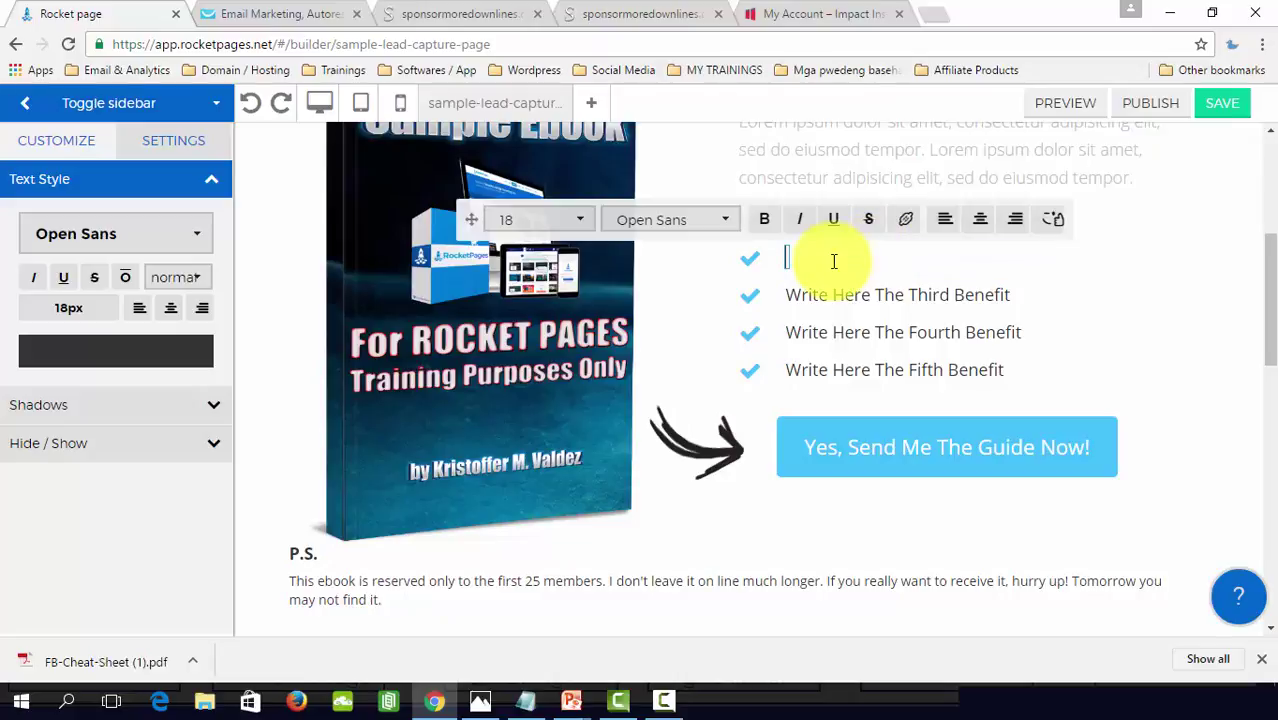
{"action": "type", "text": "Second"}
{"action": "type", "text": " Benefit o"}
{"action": "type", "text": "f your pro"}
{"action": "key", "text": "BackSpace"}
{"action": "key", "text": "BackSpace"}
{"action": "key", "text": "BackSpace"}
{"action": "type", "text": "lead"}
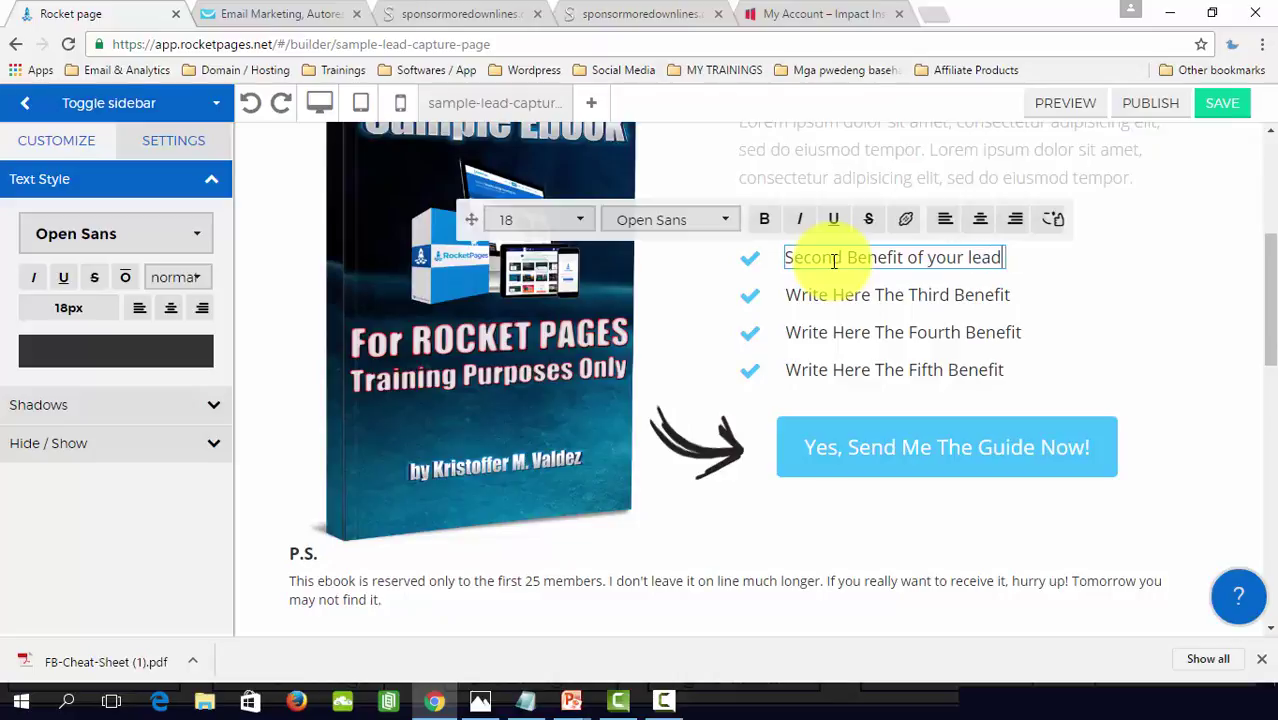
{"action": "type", "text": " magnet"}
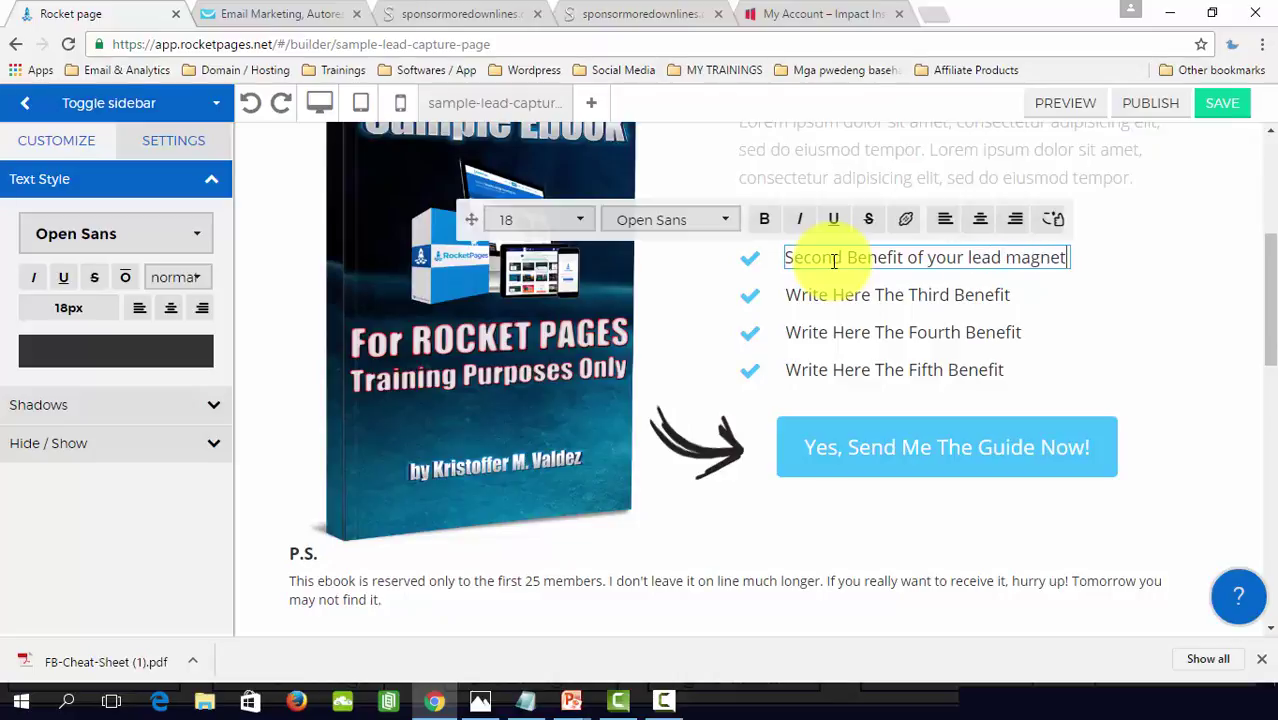
Step: Delete the third benefit line together with its check mark icon
{"action": "left_click", "coordinate": [862, 374]}
{"action": "left_click", "coordinate": [876, 371]}
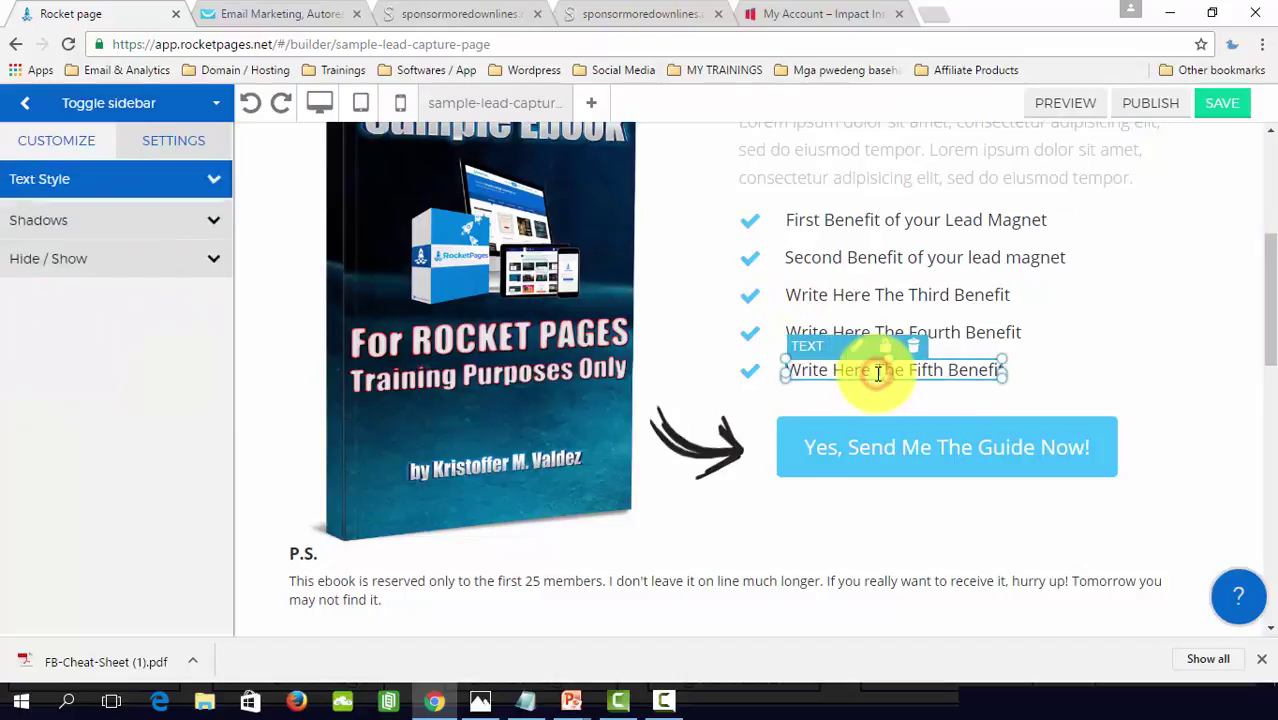
{"action": "left_click", "coordinate": [972, 294]}
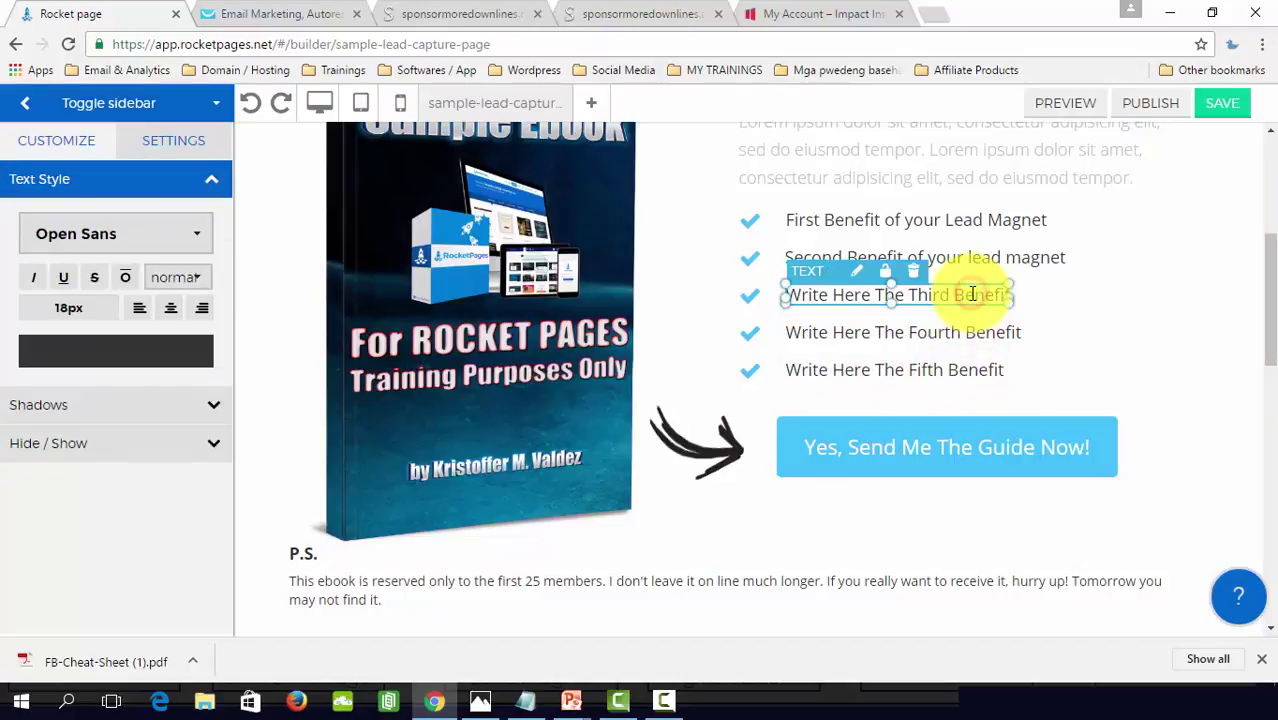
{"action": "left_click", "coordinate": [916, 274]}
{"action": "left_click", "coordinate": [749, 299]}
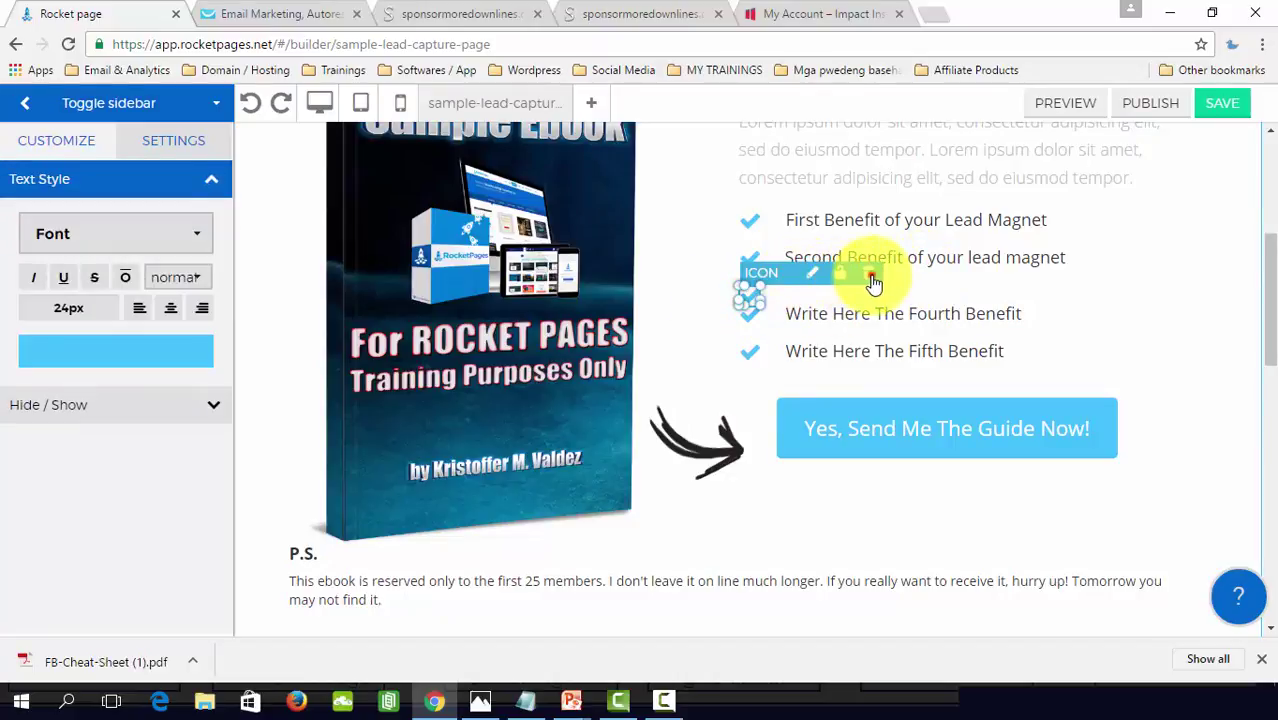
{"action": "left_click", "coordinate": [871, 275]}
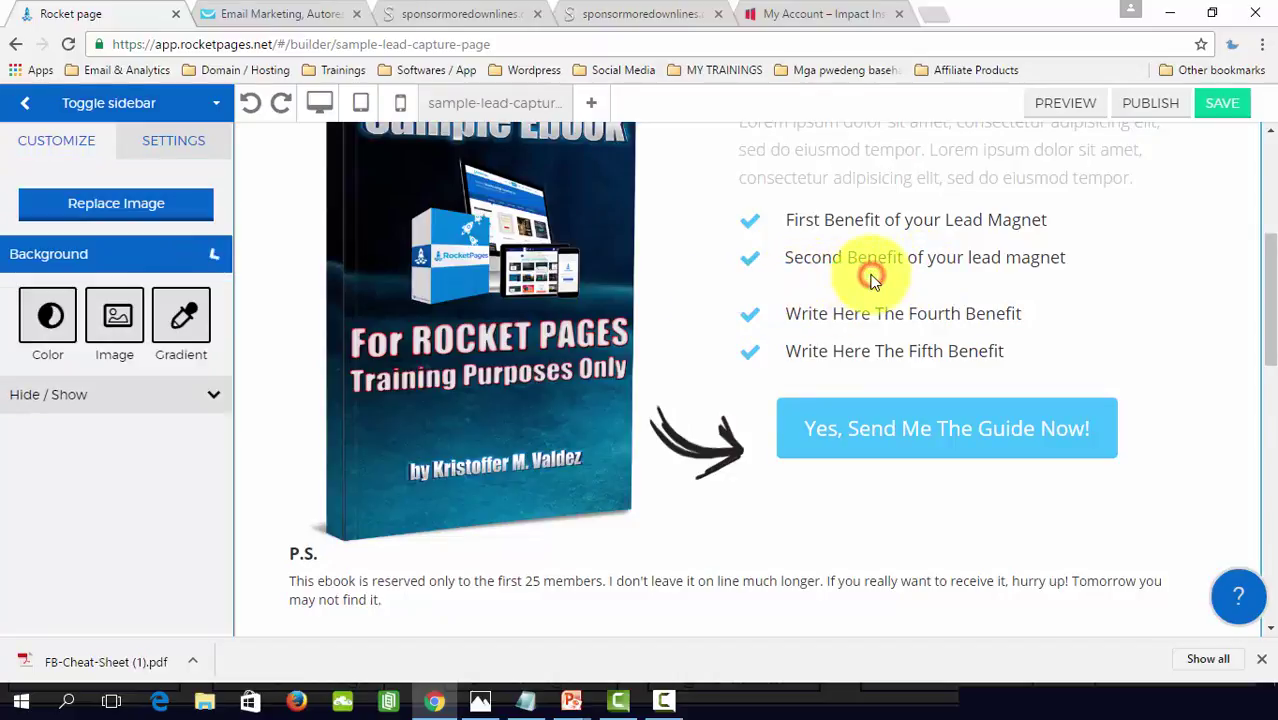
Step: Replace the fifth benefit line's placeholder text with "...and a whole lot more."
{"action": "left_click", "coordinate": [950, 350]}
{"action": "left_click", "coordinate": [900, 342]}
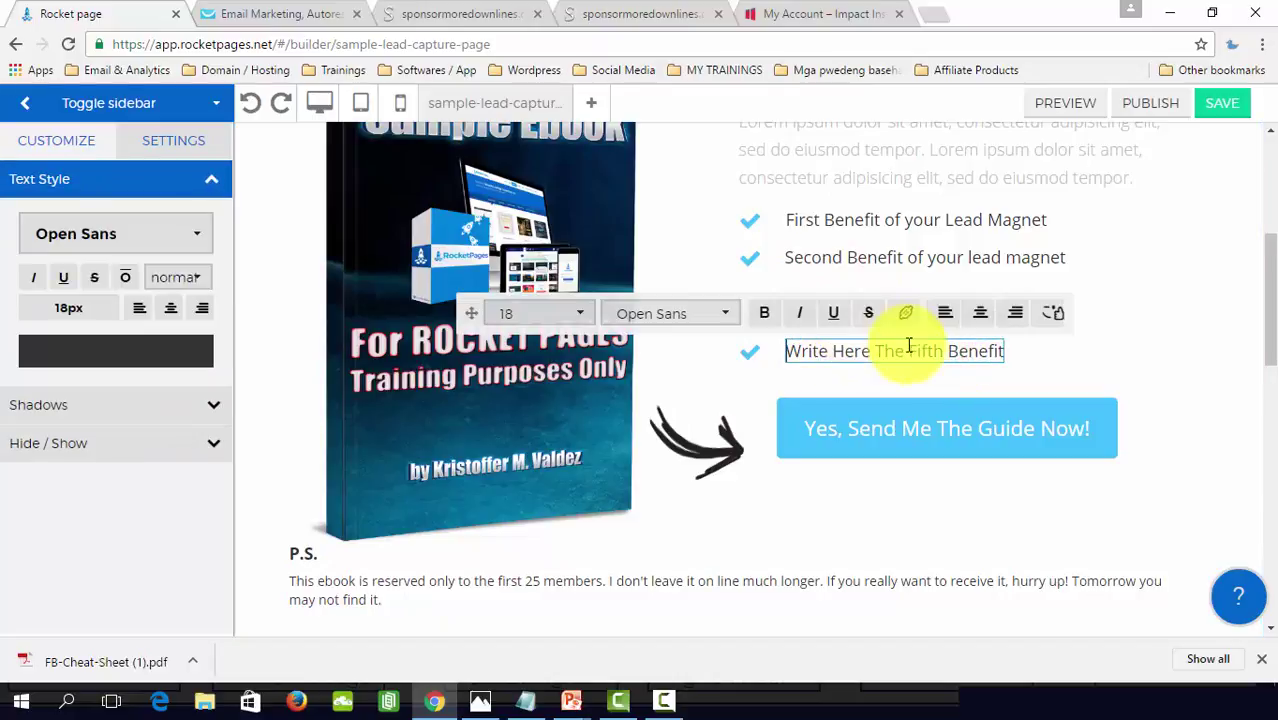
{"action": "triple_click", "coordinate": [913, 348]}
{"action": "type", "text": "a"}
{"action": "key", "text": "BackSpace"}
{"action": "type", "text": "...and a whole lot more."}
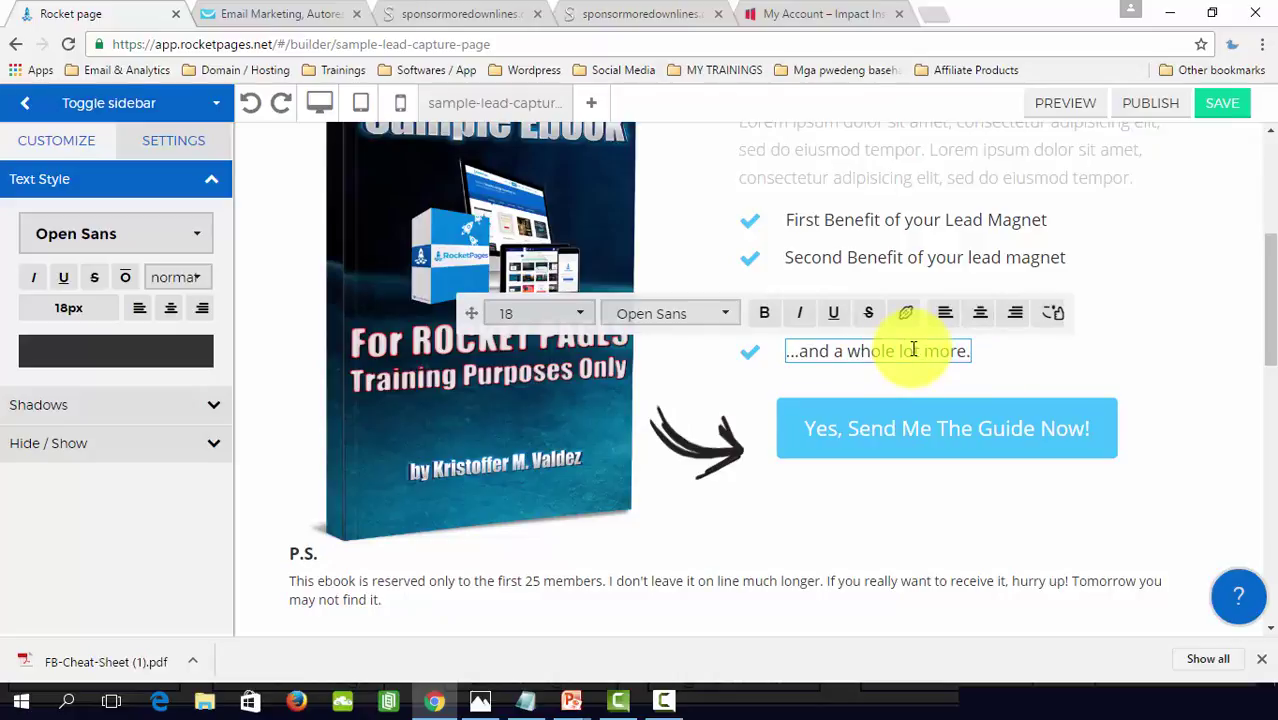
{"action": "left_click", "coordinate": [1178, 378]}
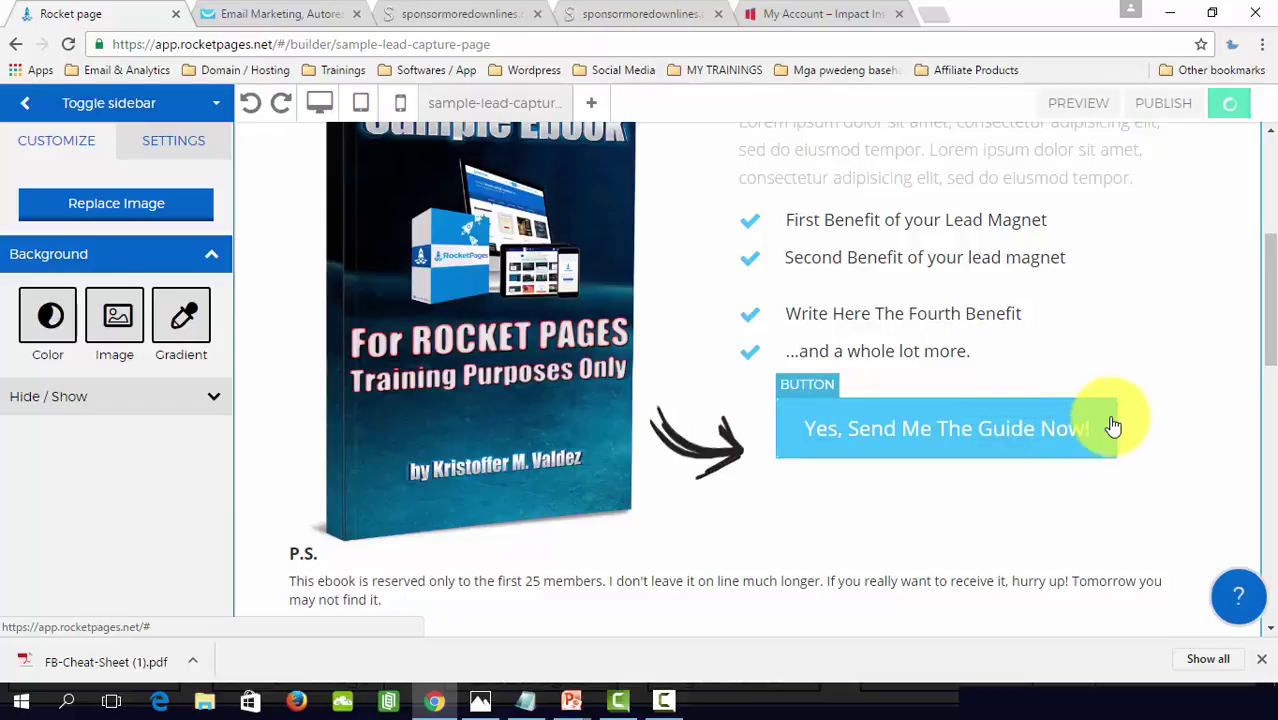
Step: Replace the woman's portrait in the "who are you" section with MINE.png from the uploaded images, deselecting the ebook cover
{"action": "scroll", "coordinate": [1078, 445], "scroll_direction": "down", "scroll_amount": 3}
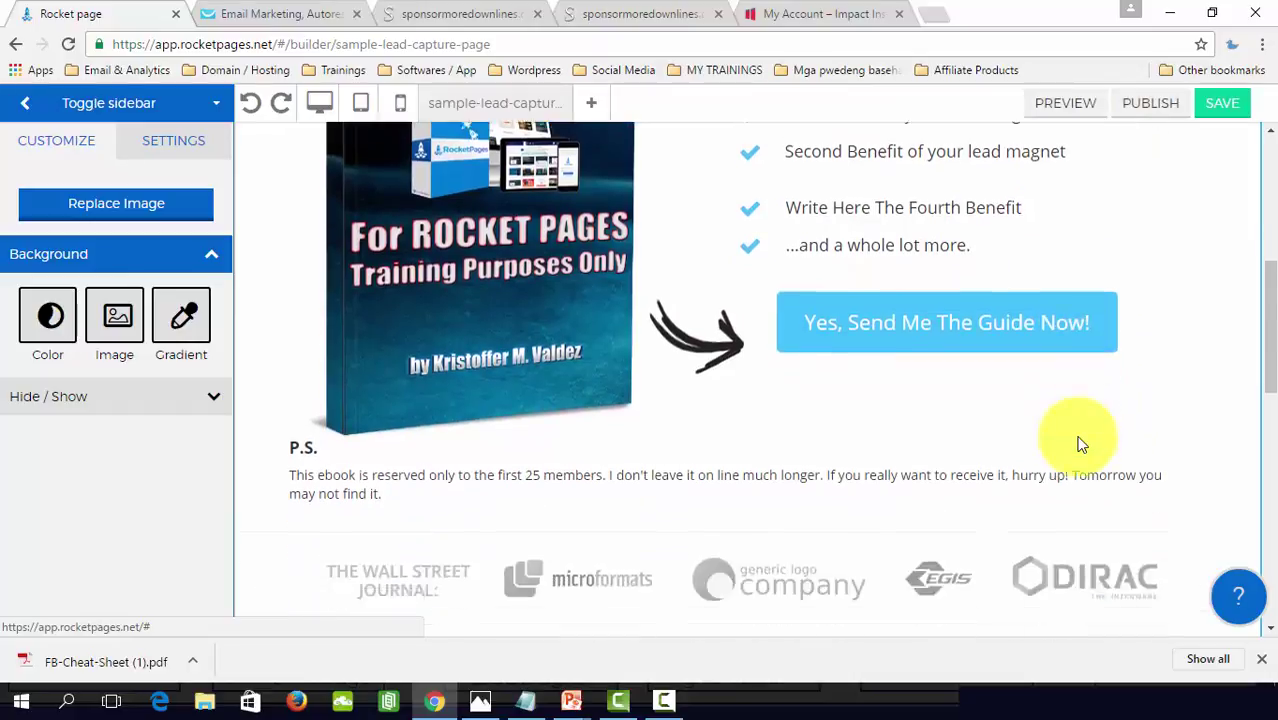
{"action": "scroll", "coordinate": [1078, 440], "scroll_direction": "down", "scroll_amount": 3}
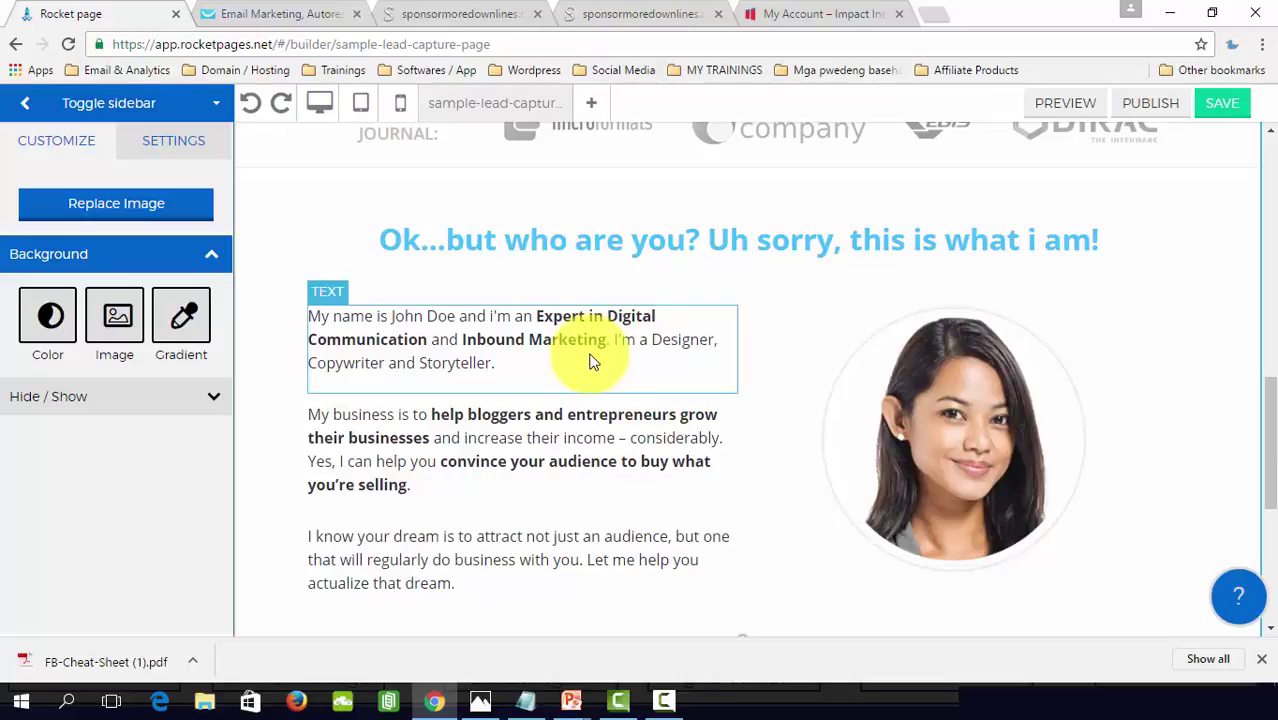
{"action": "left_click", "coordinate": [963, 444]}
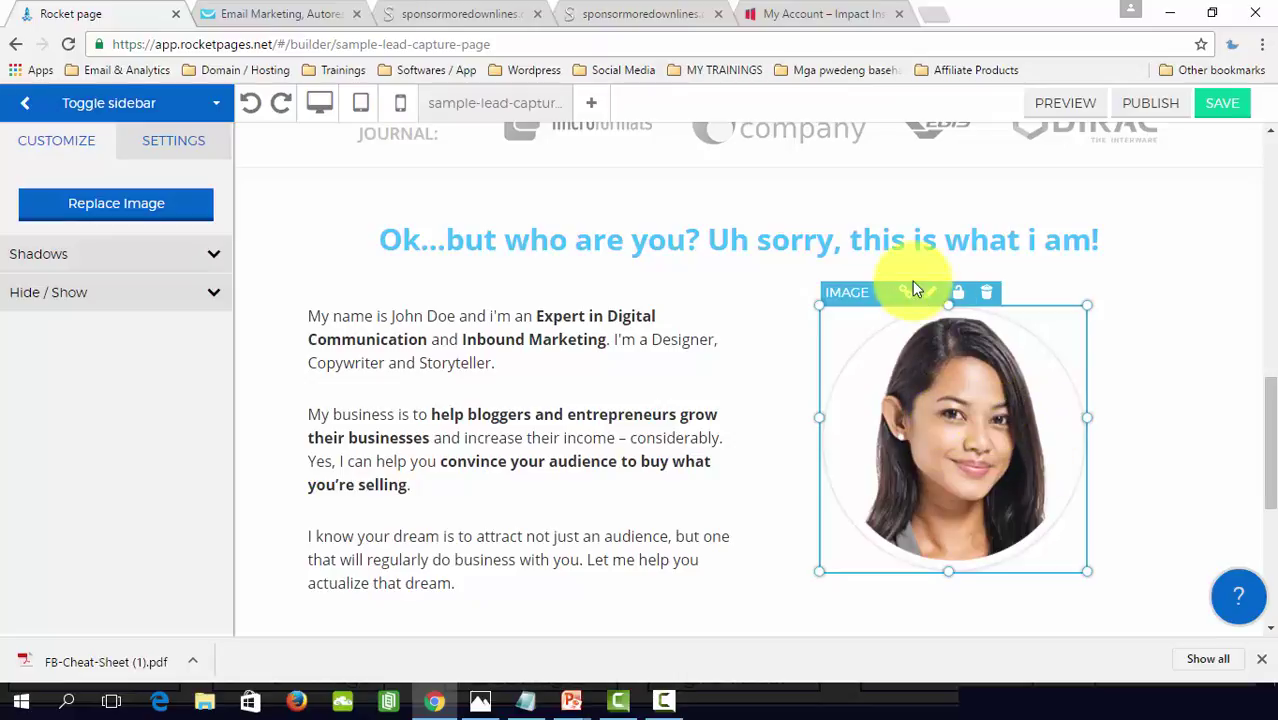
{"action": "left_click", "coordinate": [100, 202]}
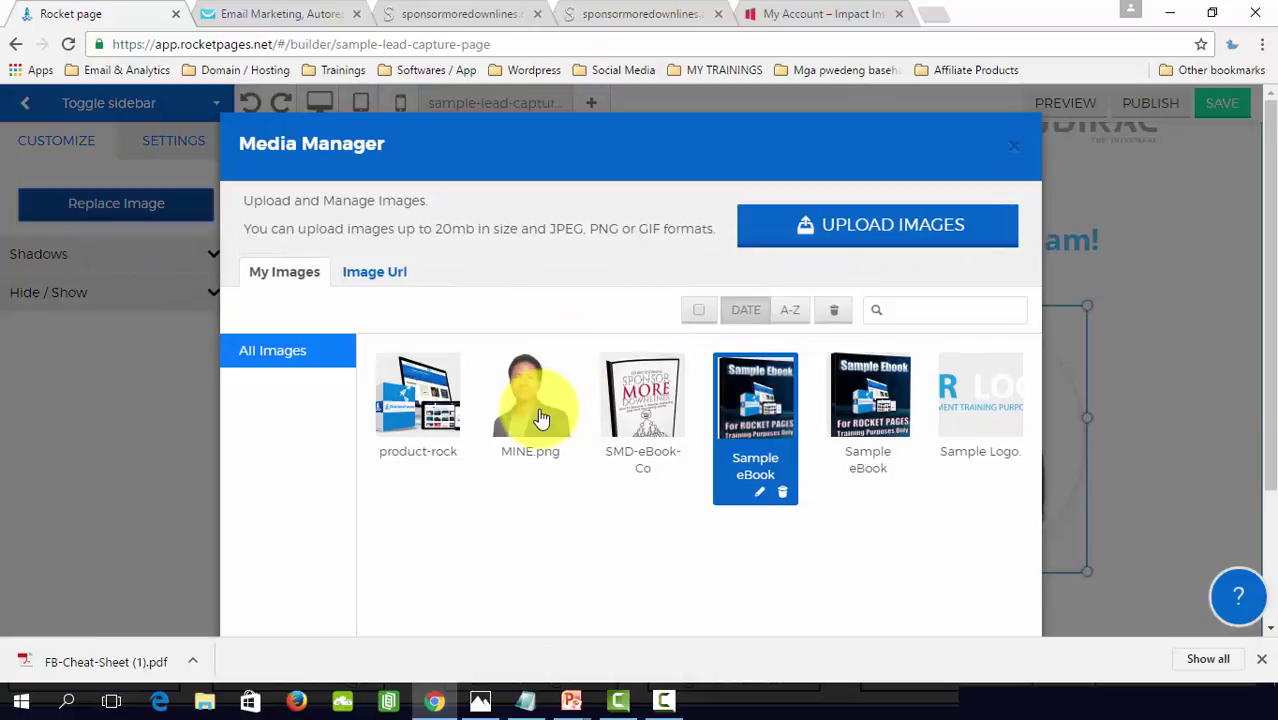
{"action": "left_click", "coordinate": [545, 405]}
{"action": "scroll", "coordinate": [921, 487], "scroll_direction": "down", "scroll_amount": 2}
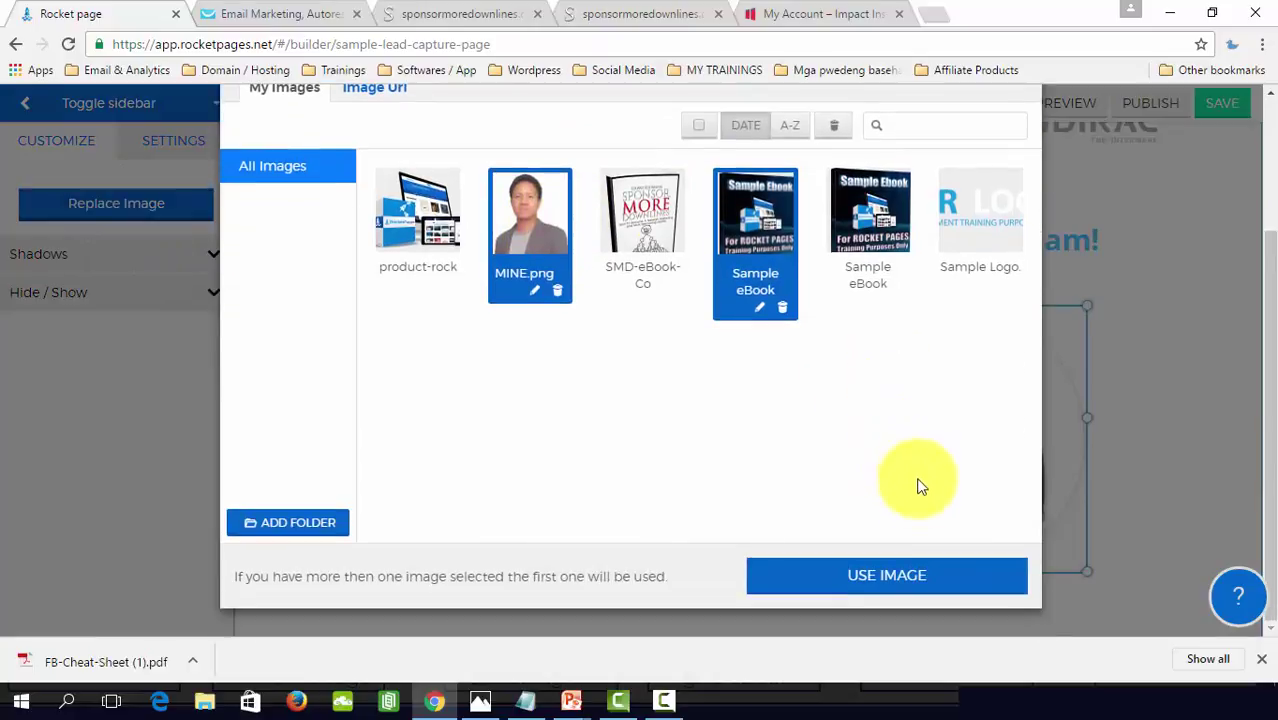
{"action": "left_click", "coordinate": [755, 230]}
{"action": "left_click", "coordinate": [897, 576]}
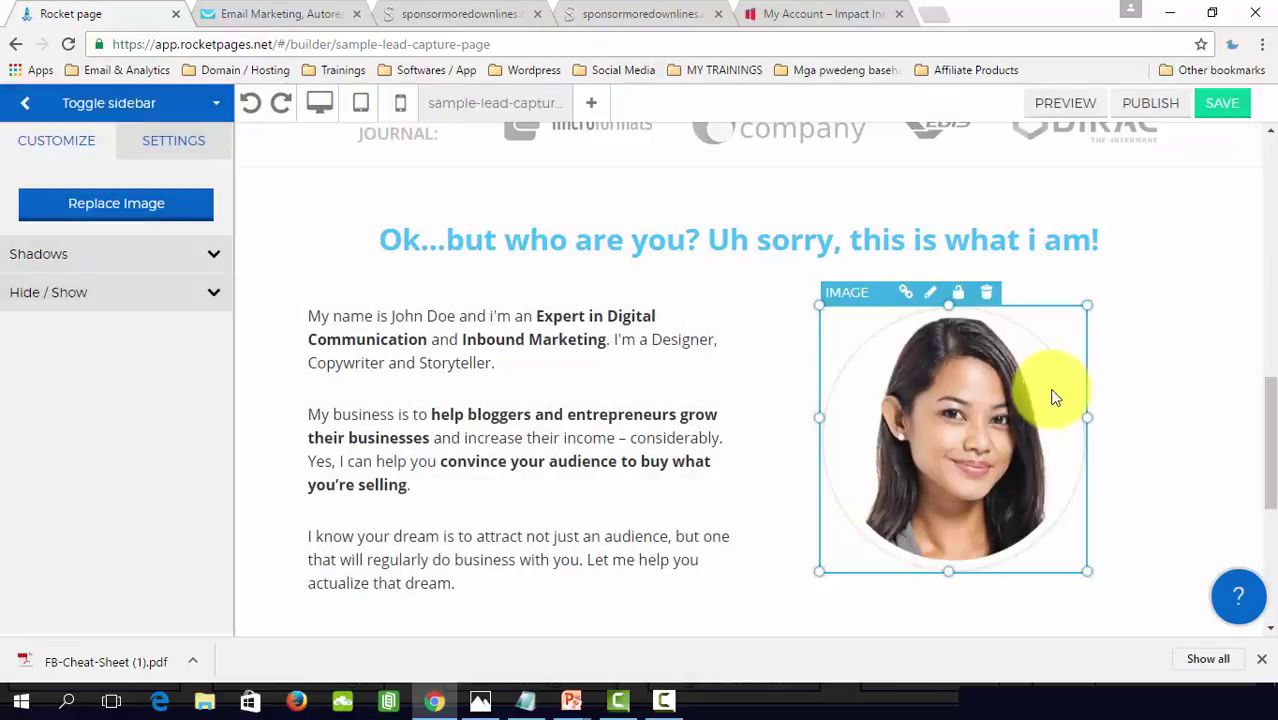
Step: Rewrite the first bio paragraph to give the page owner's full name and "I'm the founder of" followed by their website domain
{"action": "left_click", "coordinate": [487, 325]}
{"action": "left_click", "coordinate": [372, 293]}
{"action": "left_click", "coordinate": [378, 316]}
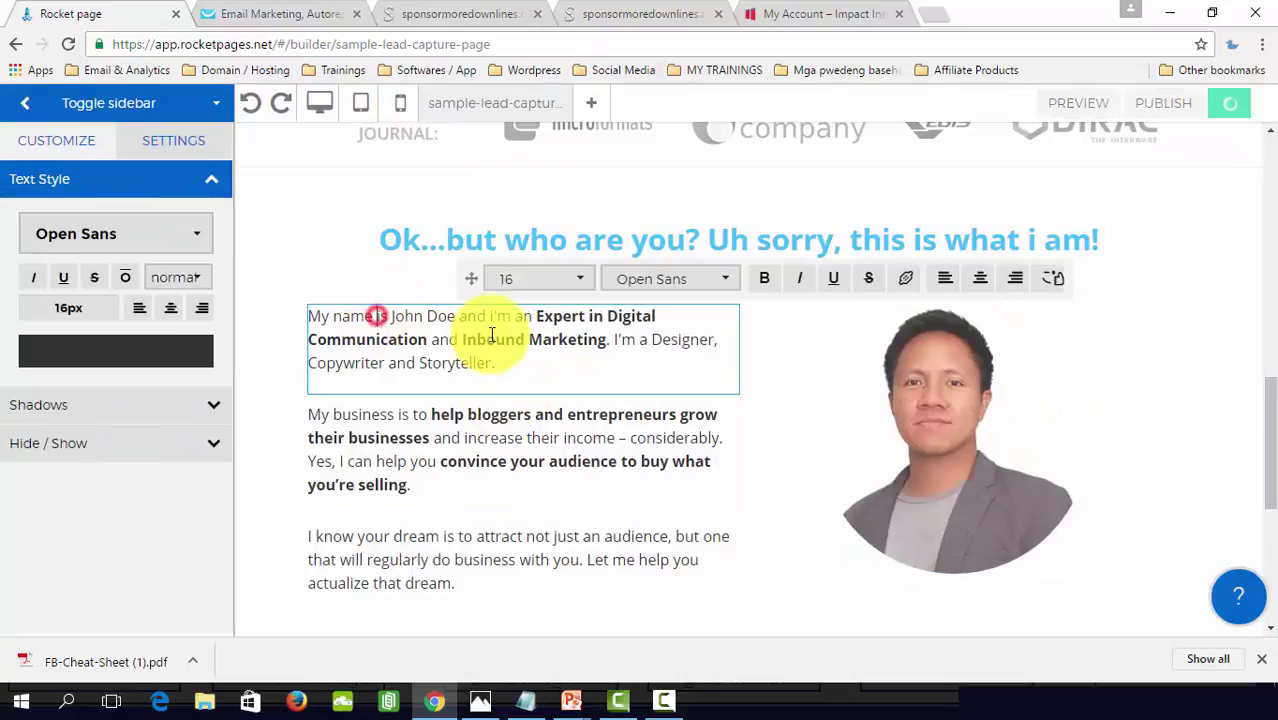
{"action": "type", "text": "Kristoffer"}
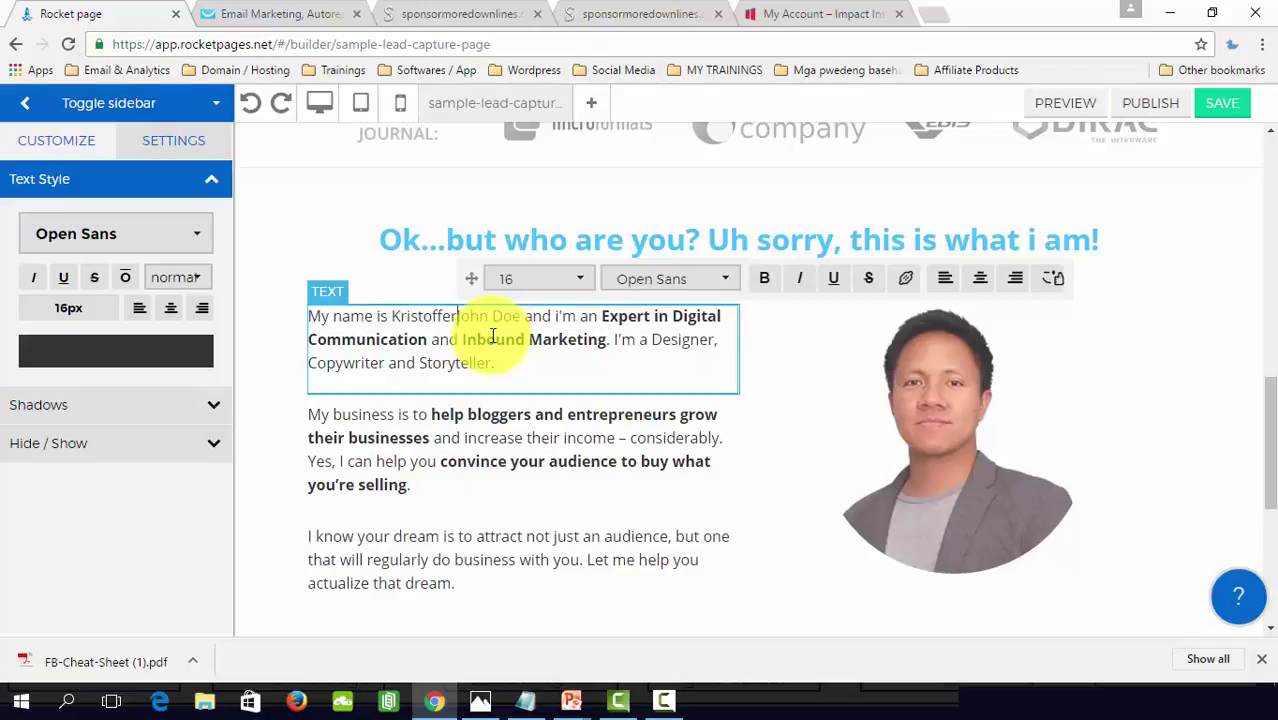
{"action": "type", "text": " Valdez. I'"}
{"action": "key", "text": "BackSpace"}
{"action": "type", "text": "m"}
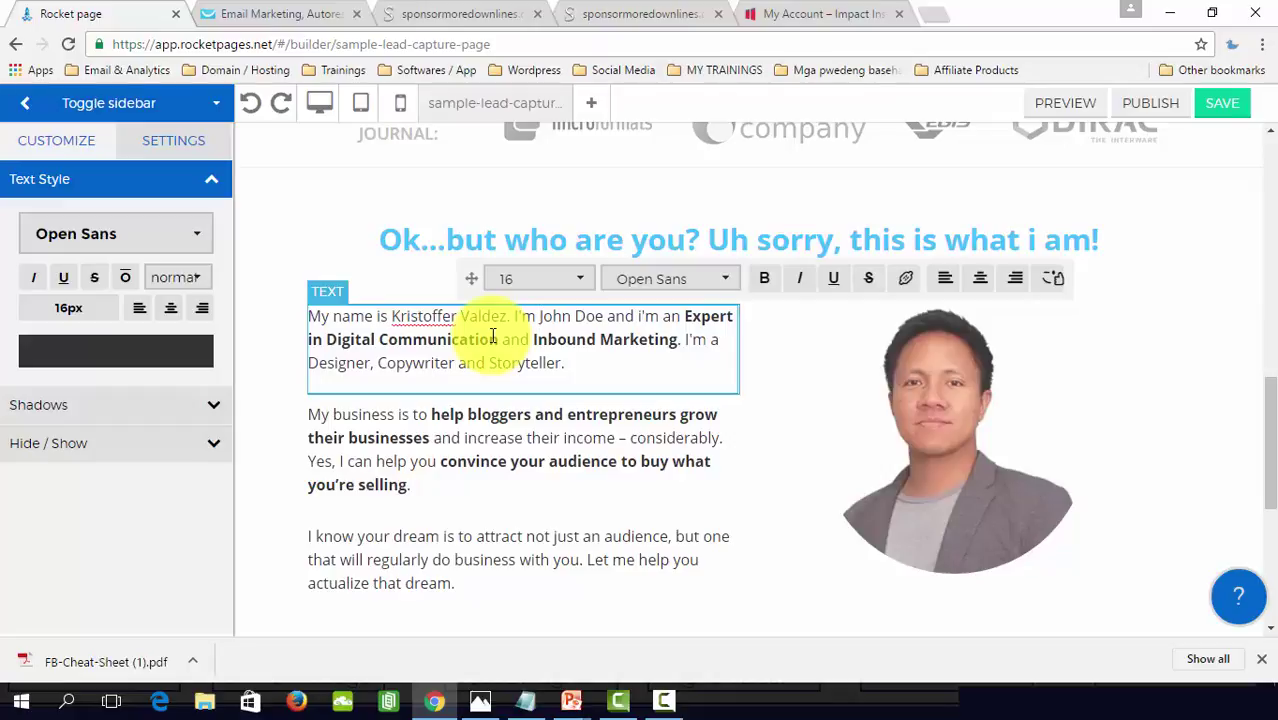
{"action": "type", "text": "the "}
{"action": "type", "text": "founder of "}
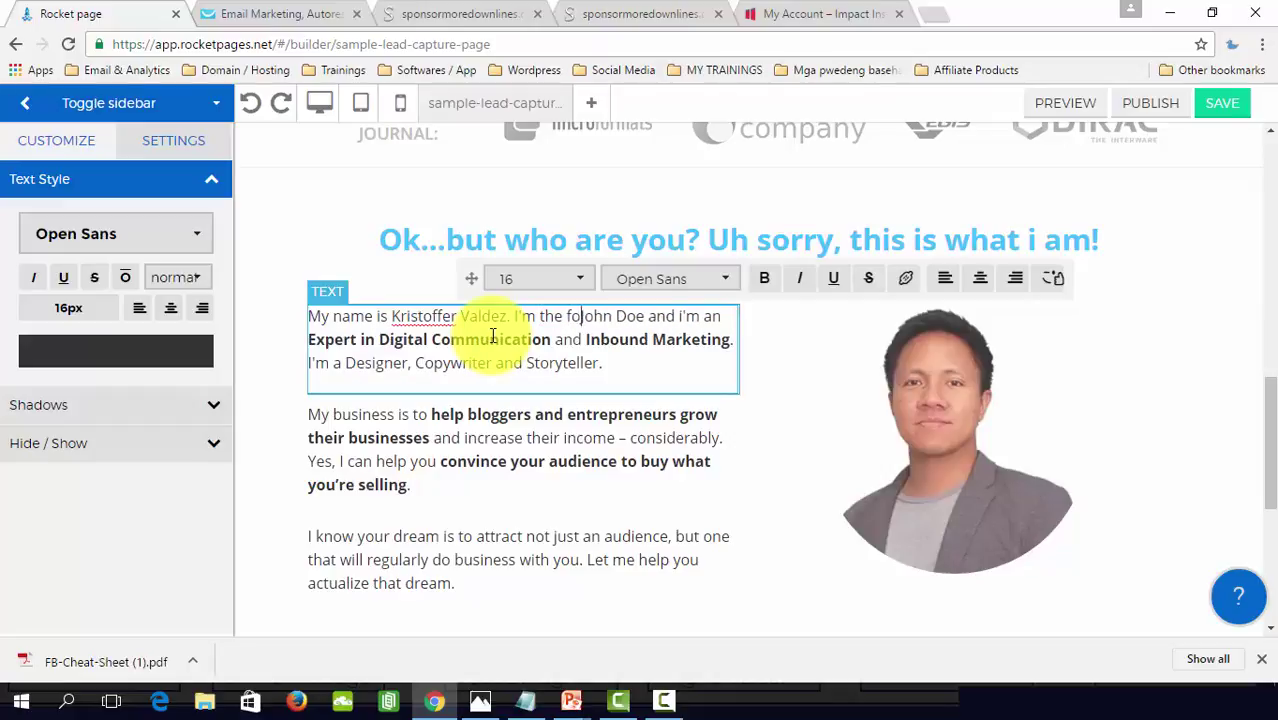
{"action": "type", "text": "kristoffervaldez.net."}
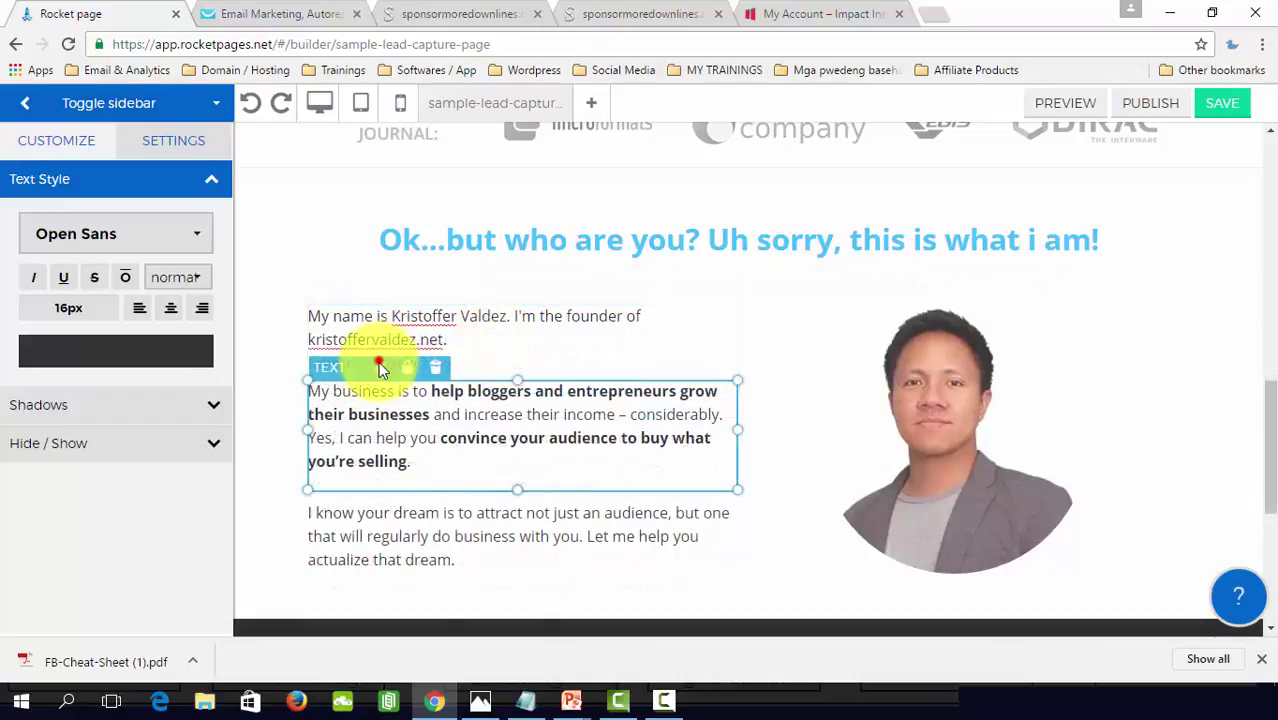
Step: Change "business" to "mission" in the opening words of the second bio paragraph
{"action": "left_click", "coordinate": [337, 394]}
{"action": "type", "text": "mission"}
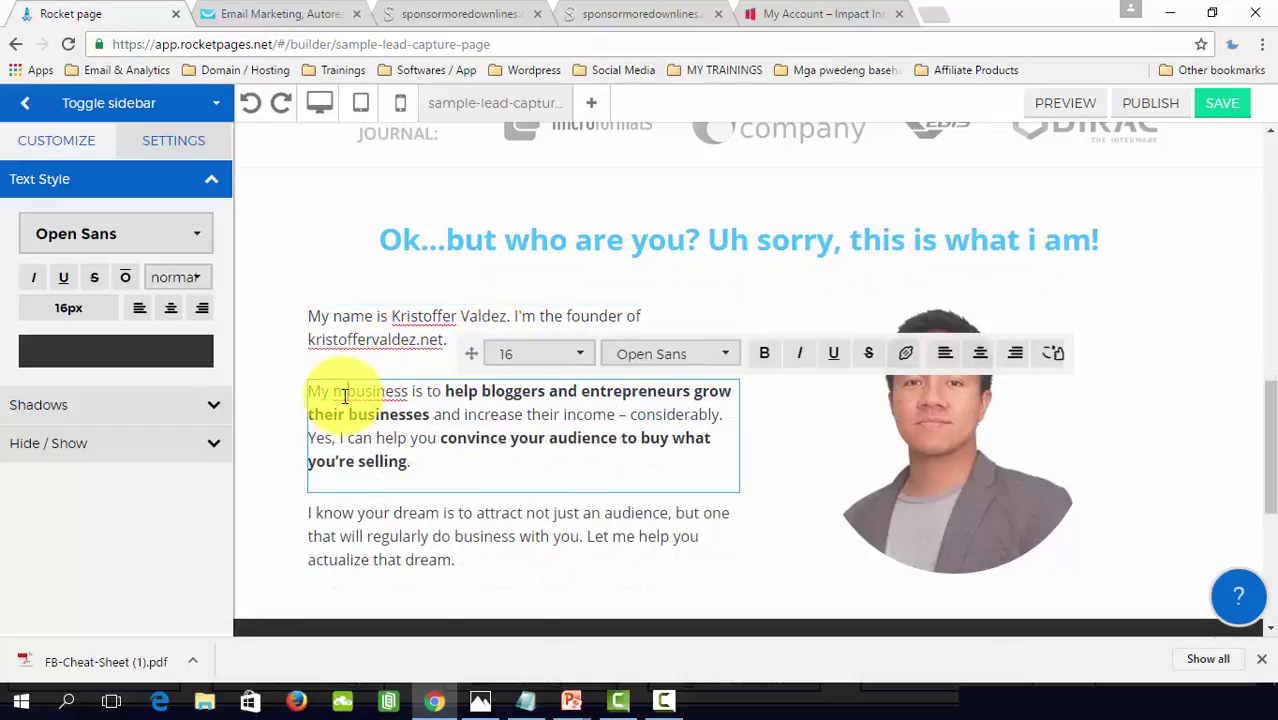
{"action": "key", "text": "ctrl+shift+Right"}
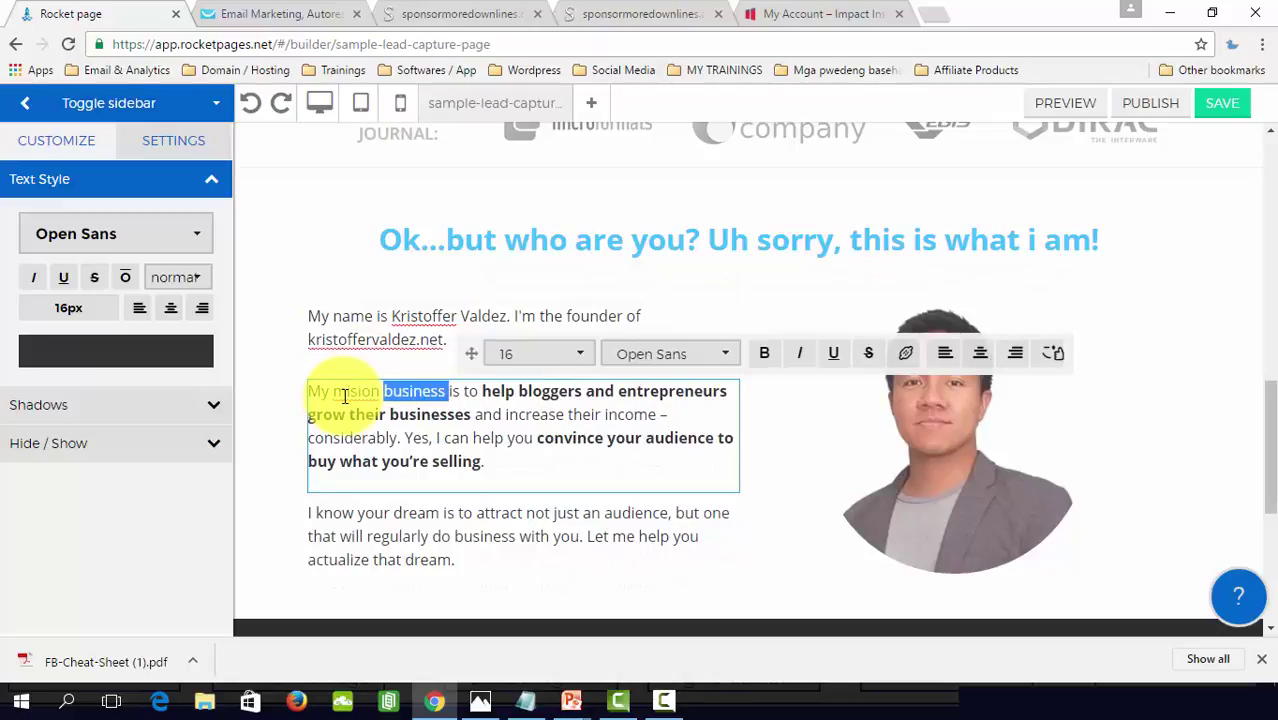
{"action": "key", "text": "Delete"}
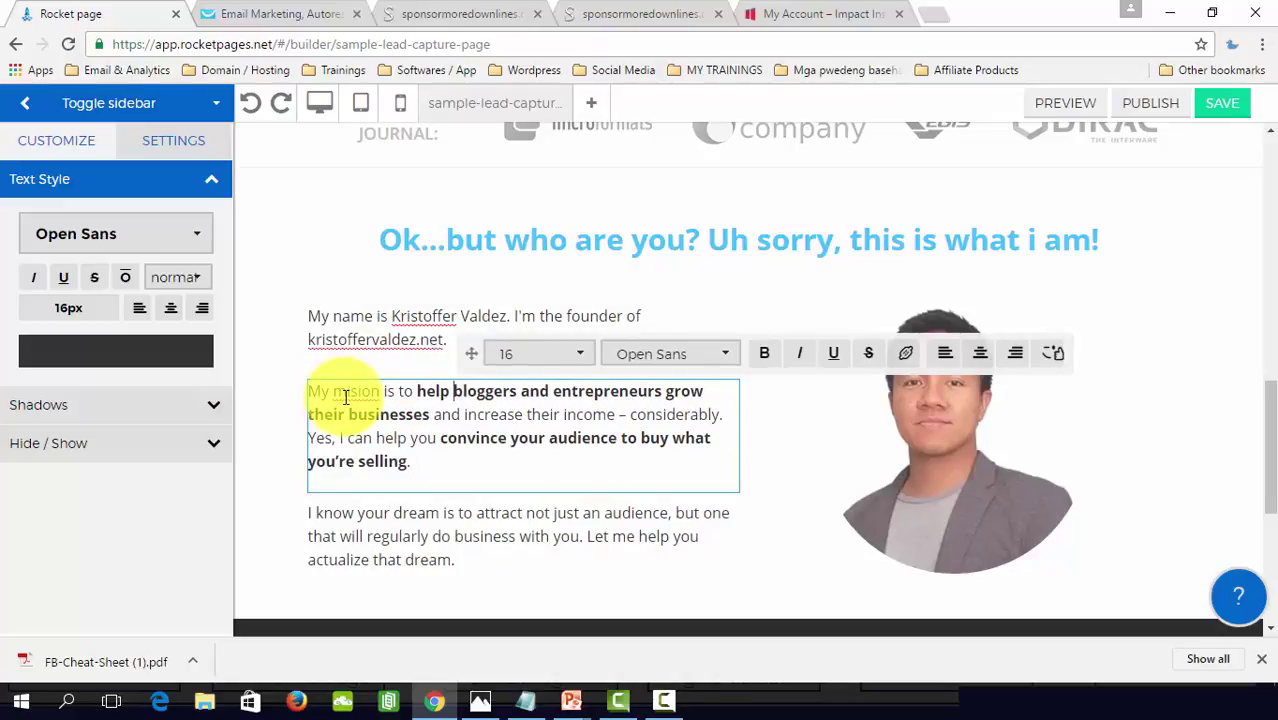
Step: Insert "fellow Pinoy Networkers on how to" after "help" in the second bio paragraph
{"action": "type", "text": "f"}
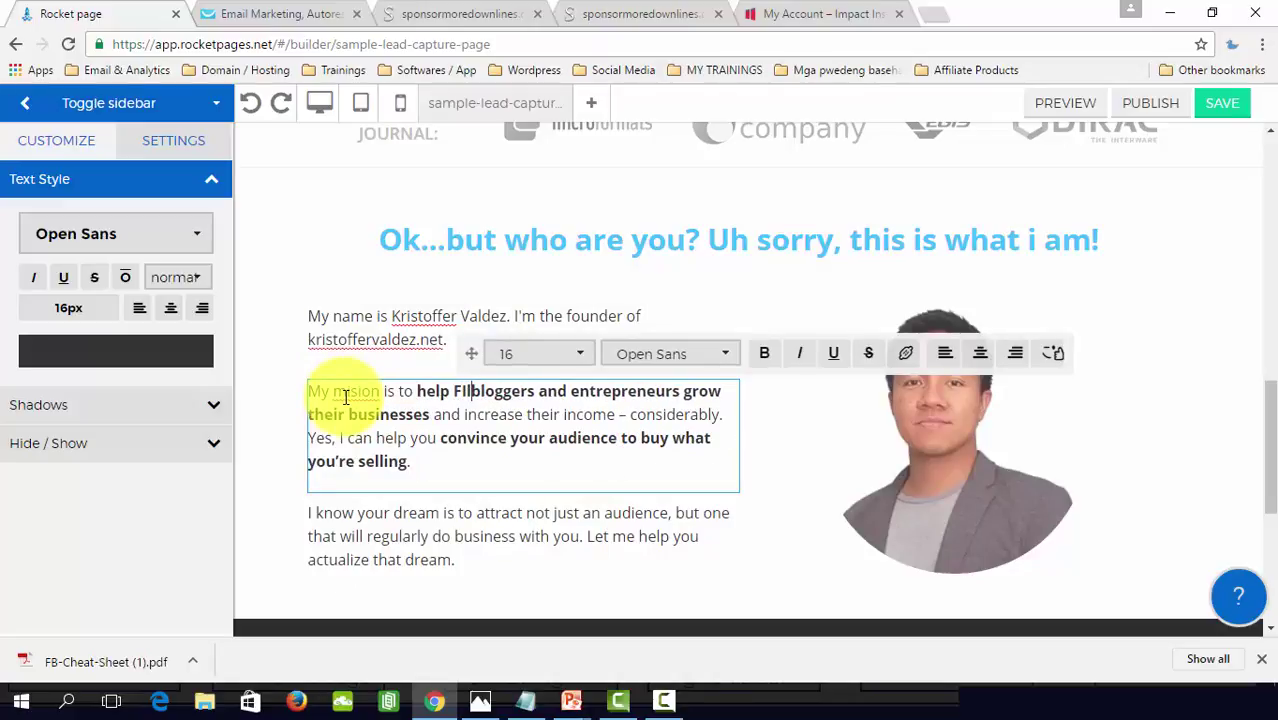
{"action": "type", "text": "ellow"}
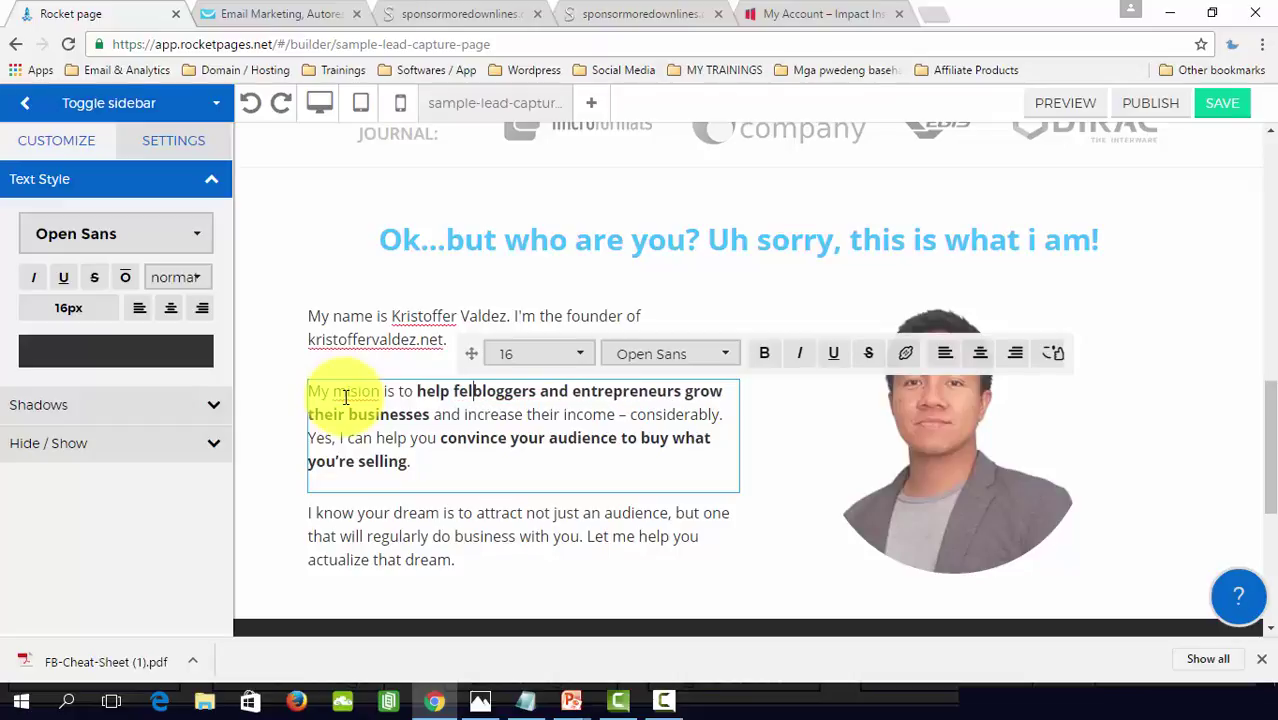
{"action": "type", "text": " Pi"}
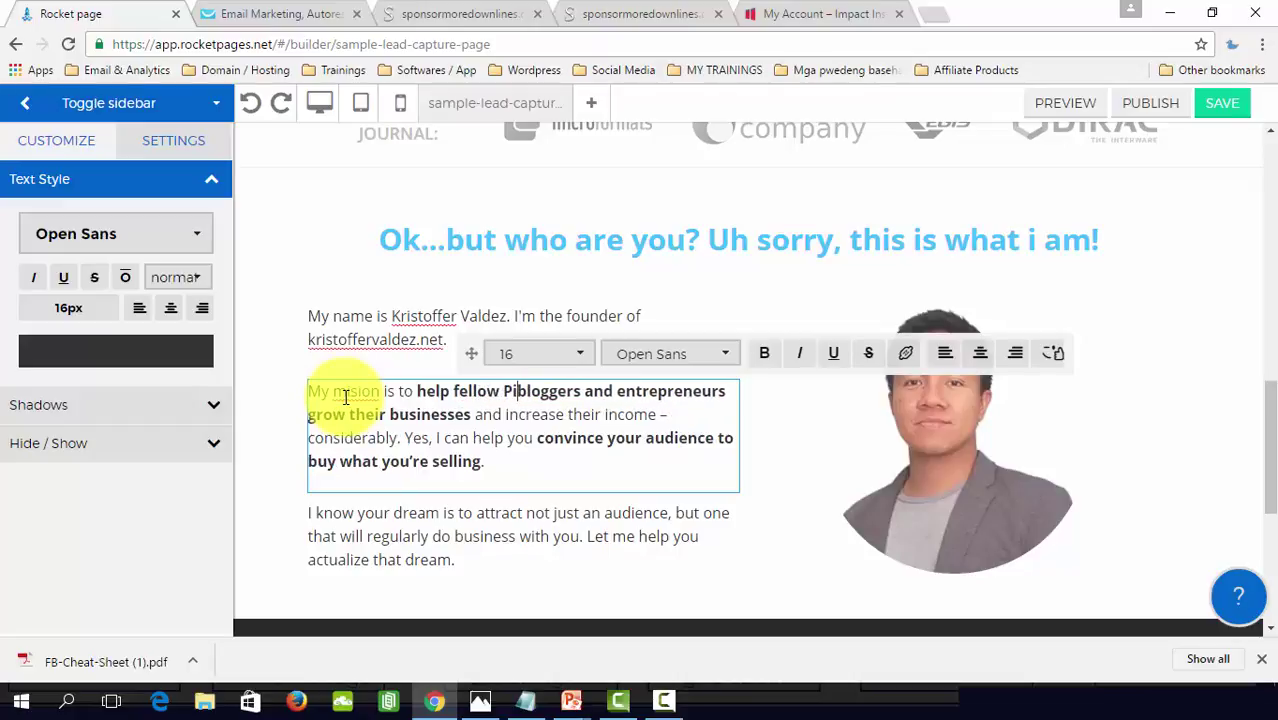
{"action": "type", "text": "noy Netw"}
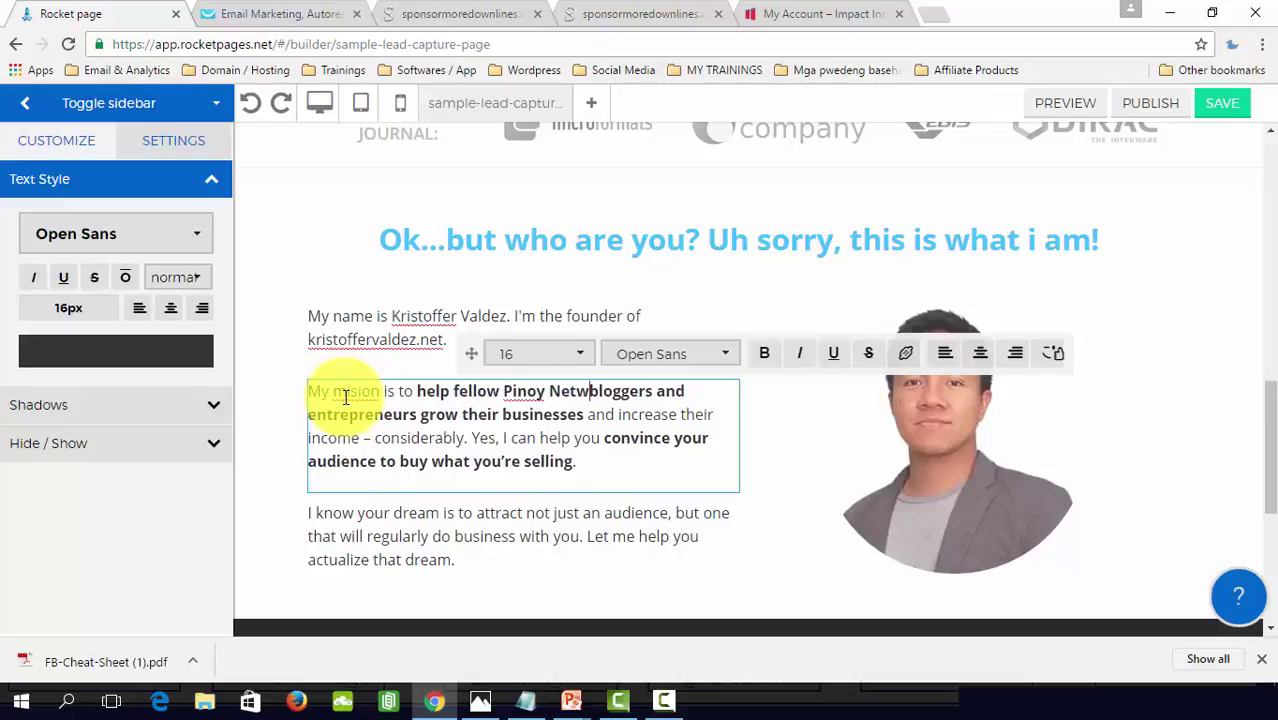
{"action": "type", "text": "orkers"}
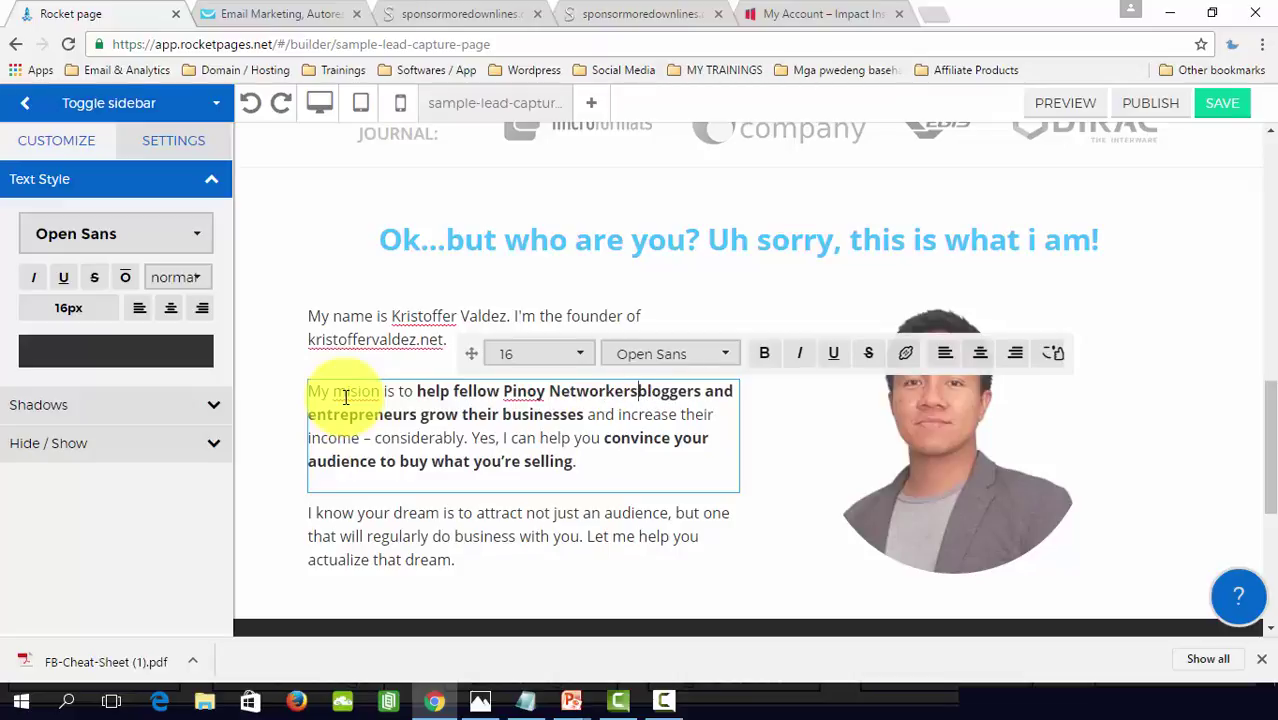
{"action": "type", "text": " on how to close"}
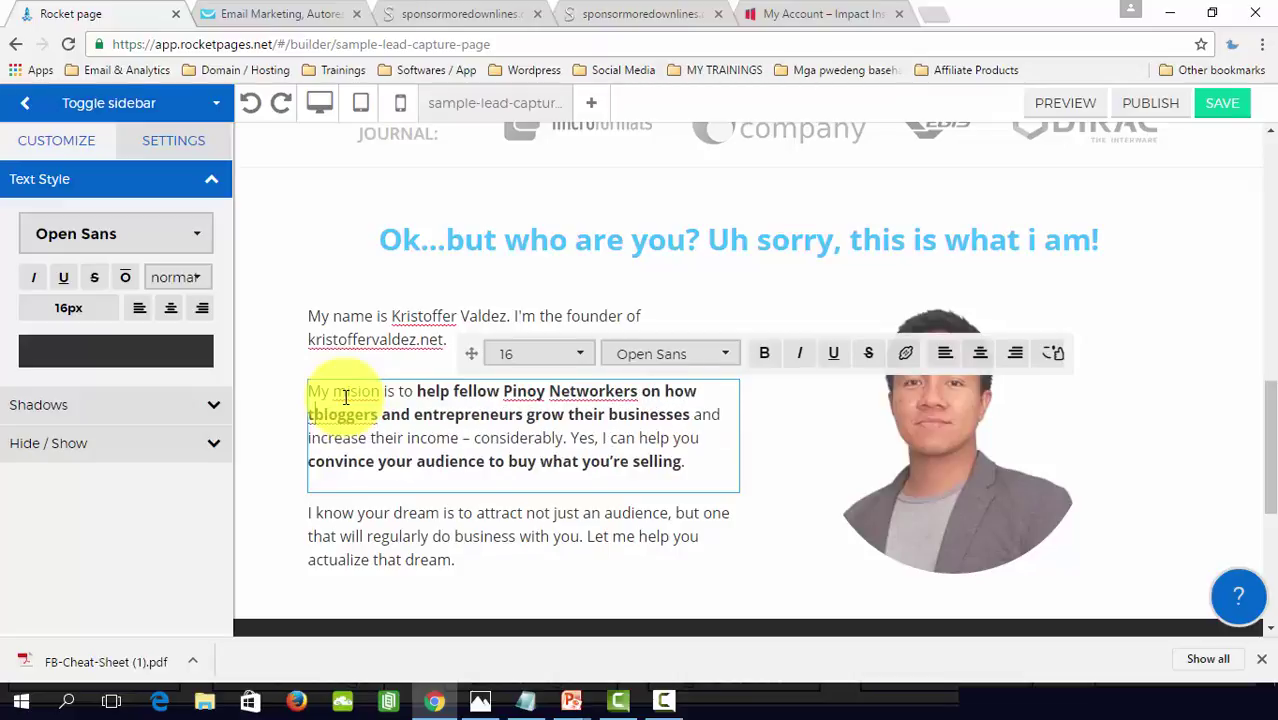
{"action": "key", "text": "BackSpace"}
{"action": "key", "text": "BackSpace"}
{"action": "key", "text": "BackSpace"}
{"action": "key", "text": "BackSpace"}
{"action": "key", "text": "BackSpace"}
Step: Continue the mission sentence in the second bio paragraph with "generate LOTS of Prospects and convert them into New Donwlines."
{"action": "type", "text": "generate LOR"}
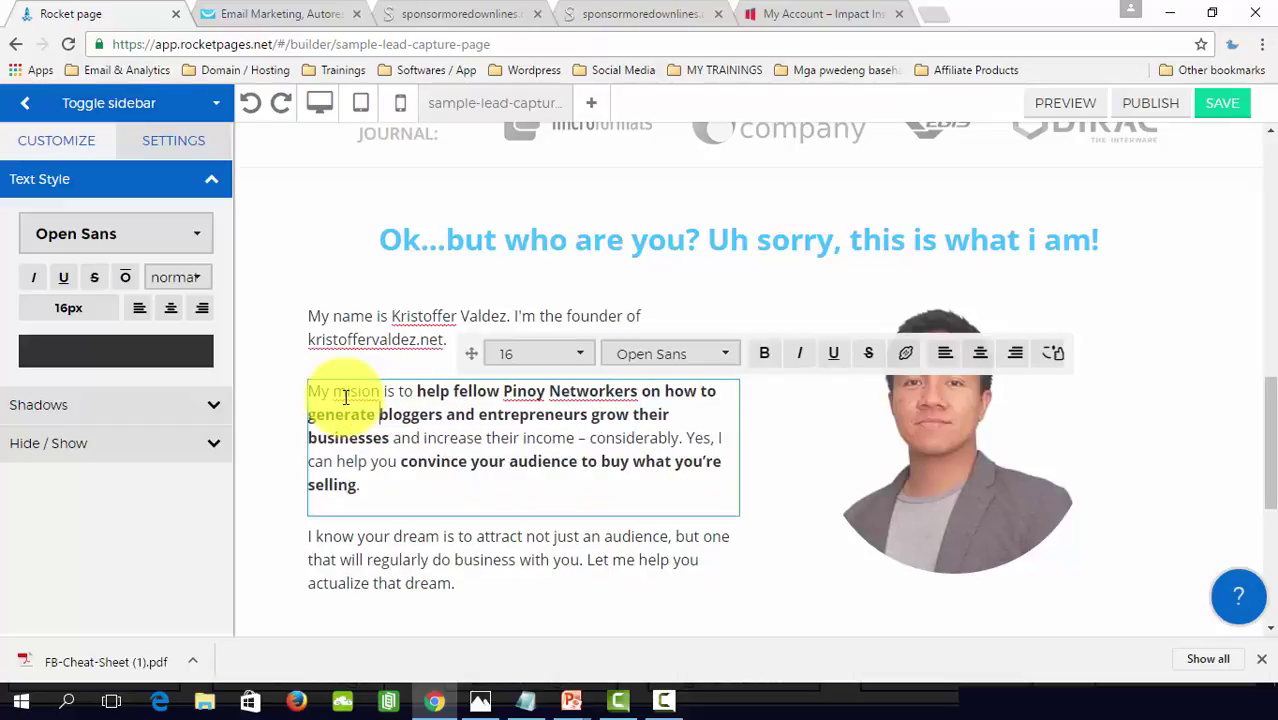
{"action": "key", "text": "BackSpace"}
{"action": "type", "text": "TS of Pr"}
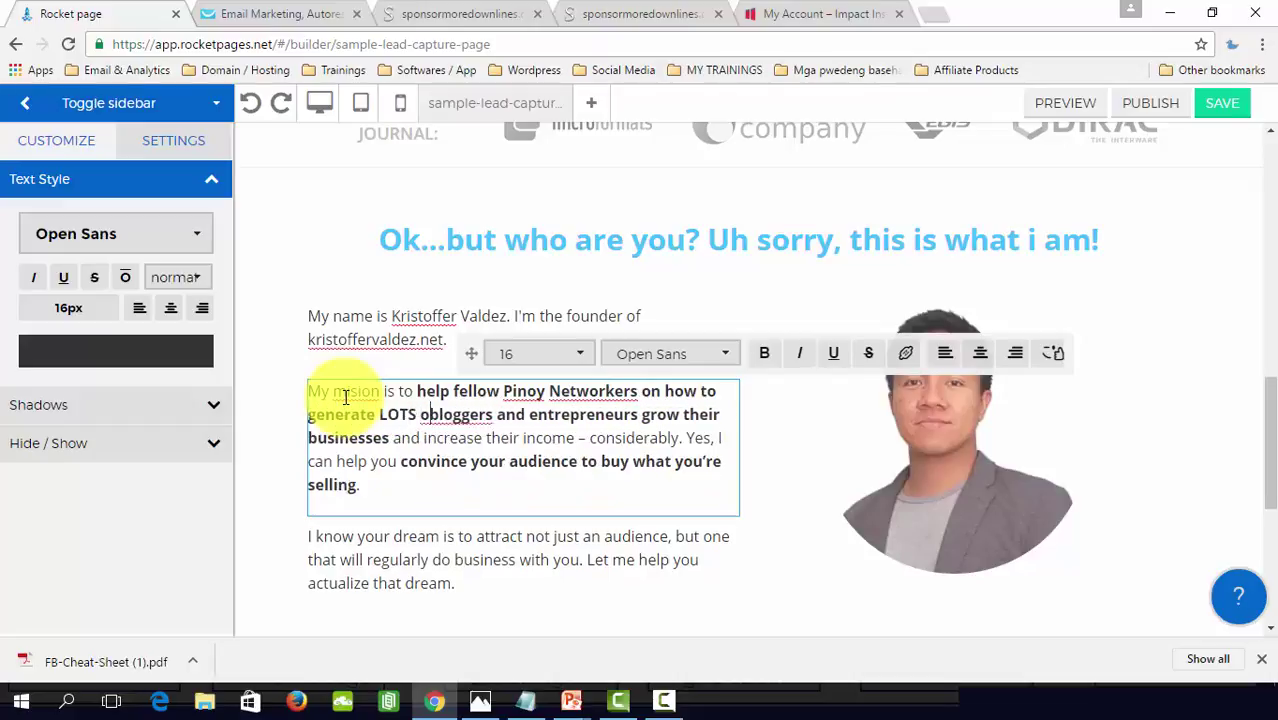
{"action": "type", "text": "ospects and conve"}
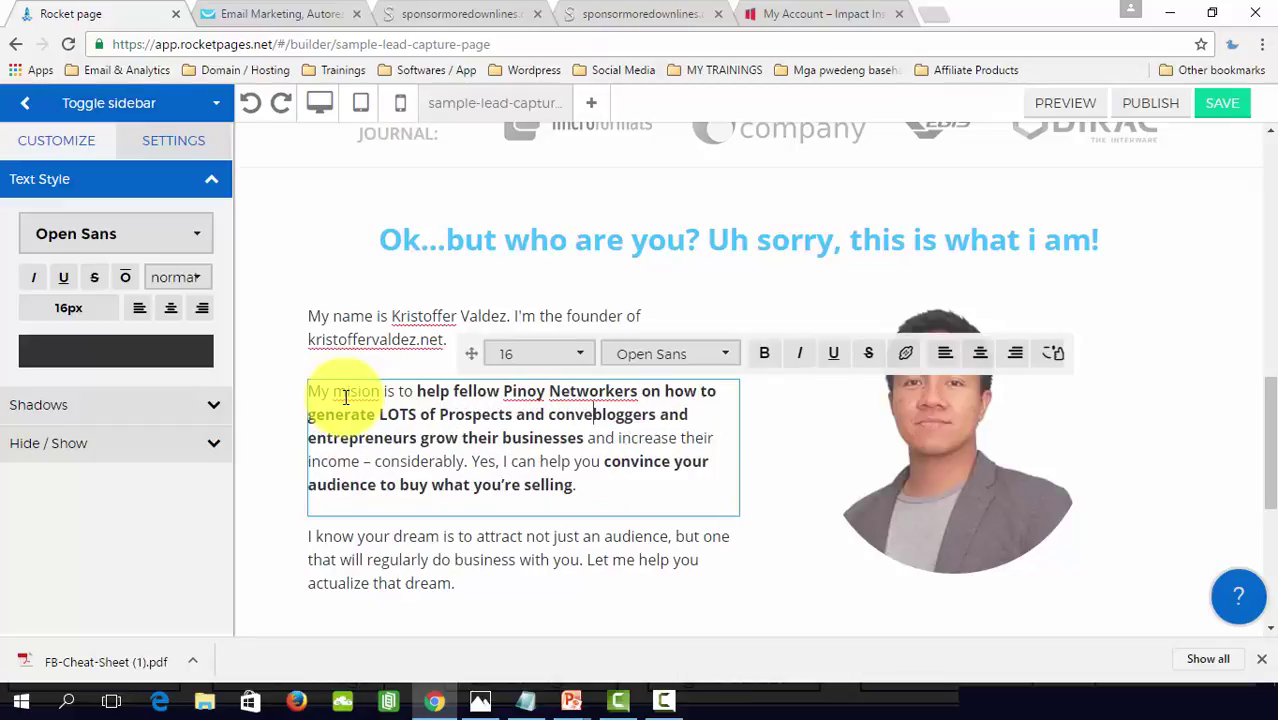
{"action": "type", "text": "rt them into New Downlines."}
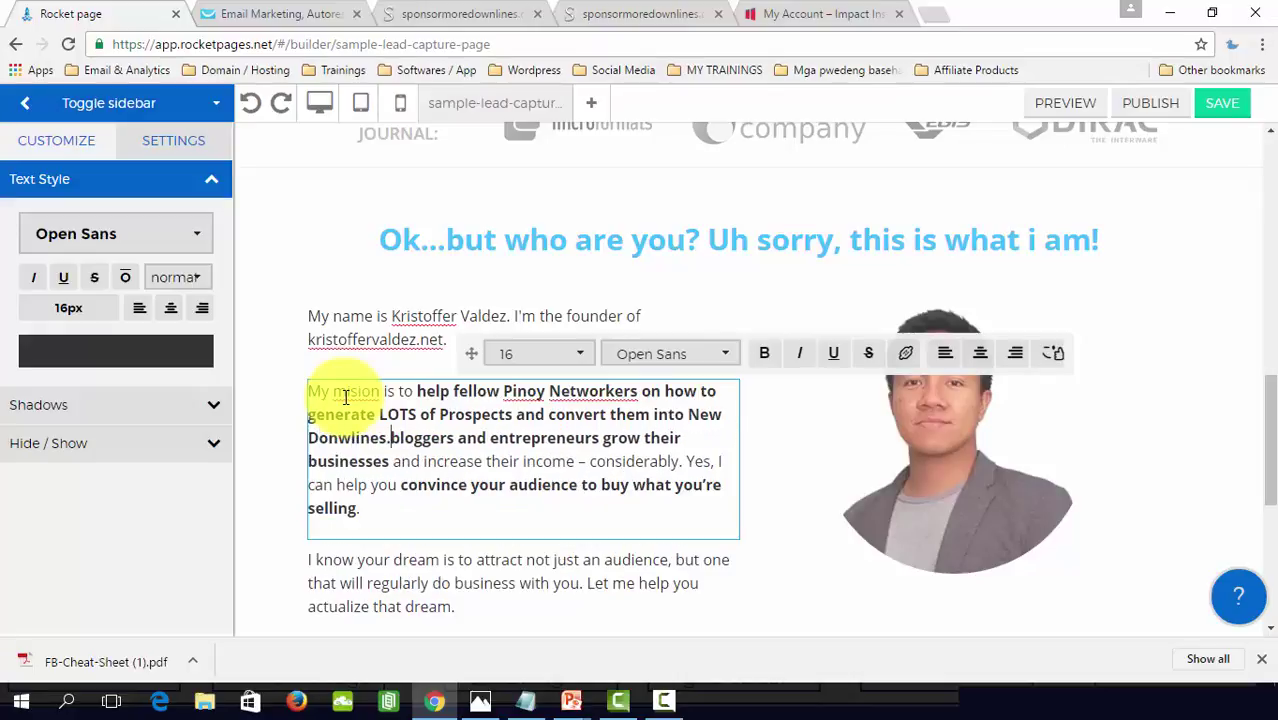
Step: Delete the leftover template text in the second bio paragraph, from "bloggers and entrepreneurs" through "selling."
{"action": "key", "text": "shift+End"}
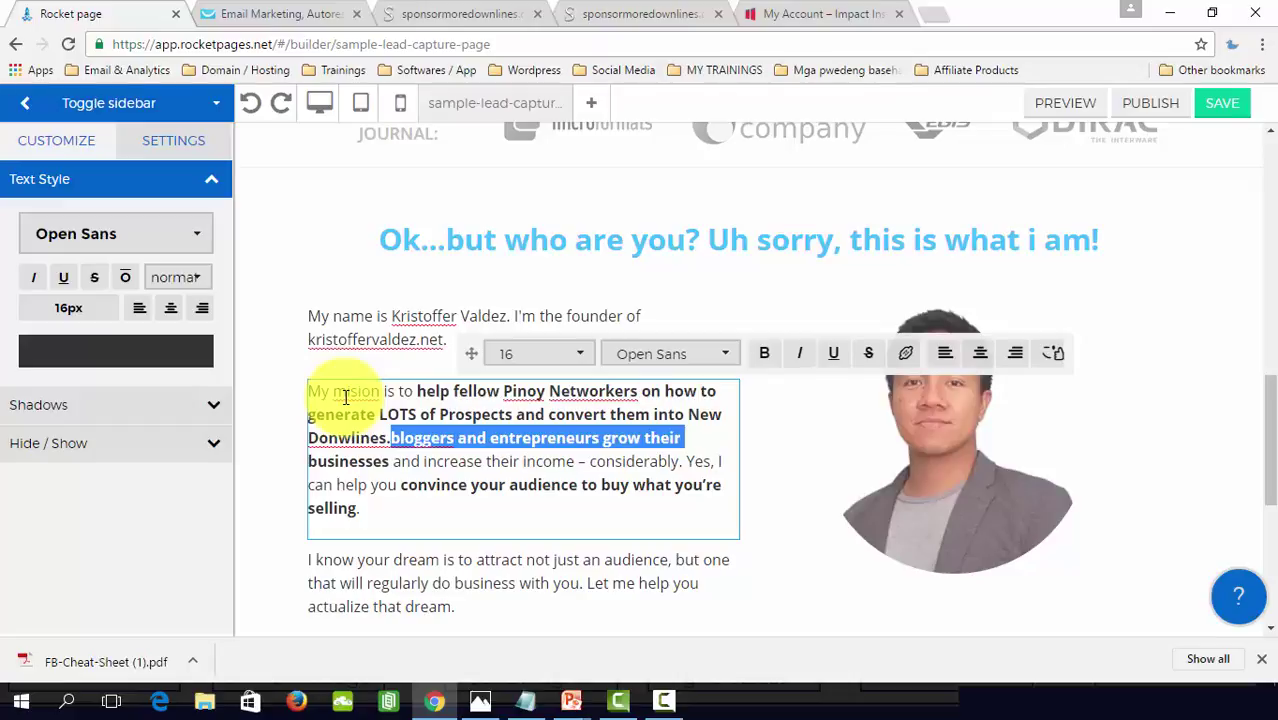
{"action": "key", "text": "ctrl+shift+End"}
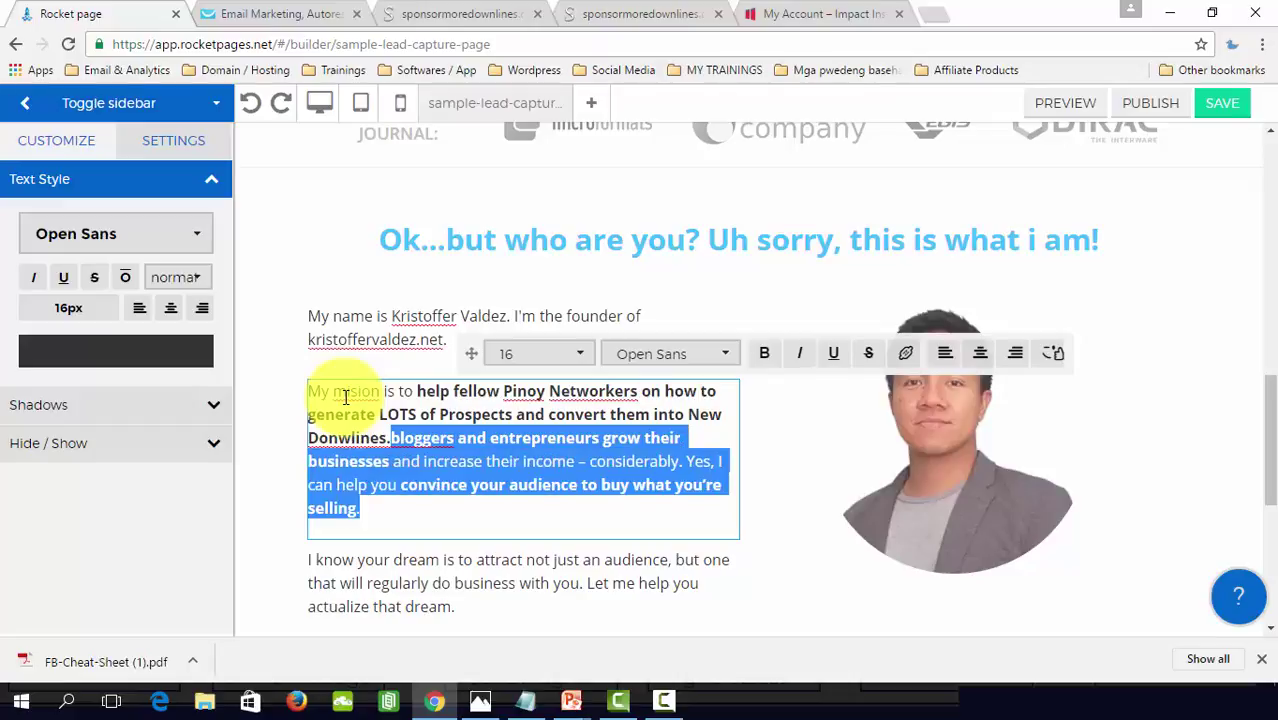
{"action": "key", "text": "BackSpace"}
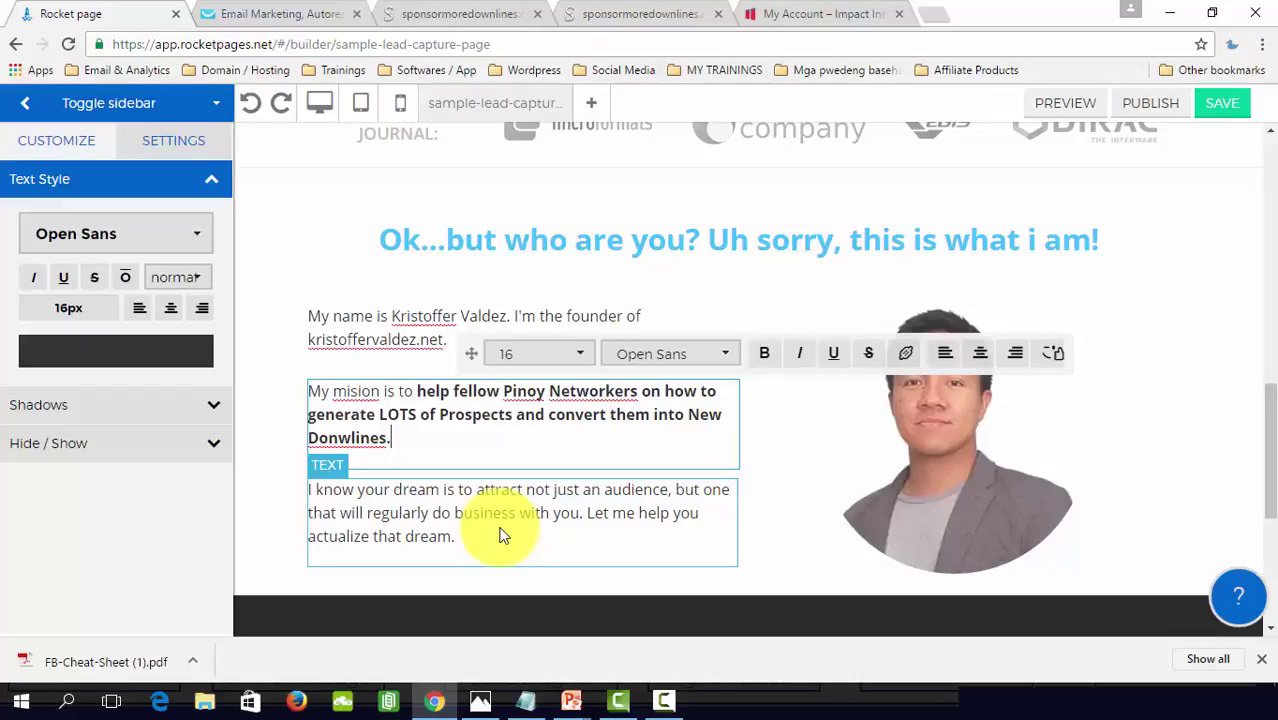
Step: Review the edited page, including the bio, closing call to action, ebook section and headline
{"action": "scroll", "coordinate": [500, 528], "scroll_direction": "down", "scroll_amount": 3}
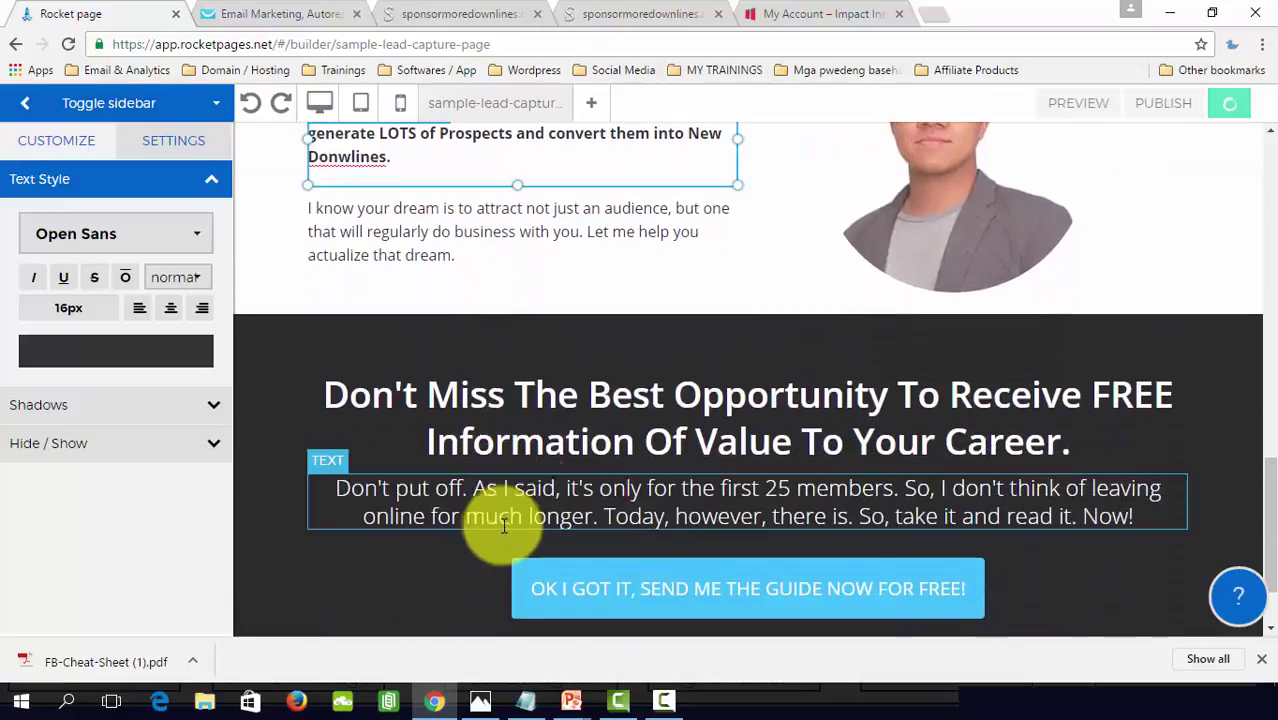
{"action": "scroll", "coordinate": [656, 287], "scroll_direction": "up", "scroll_amount": 2}
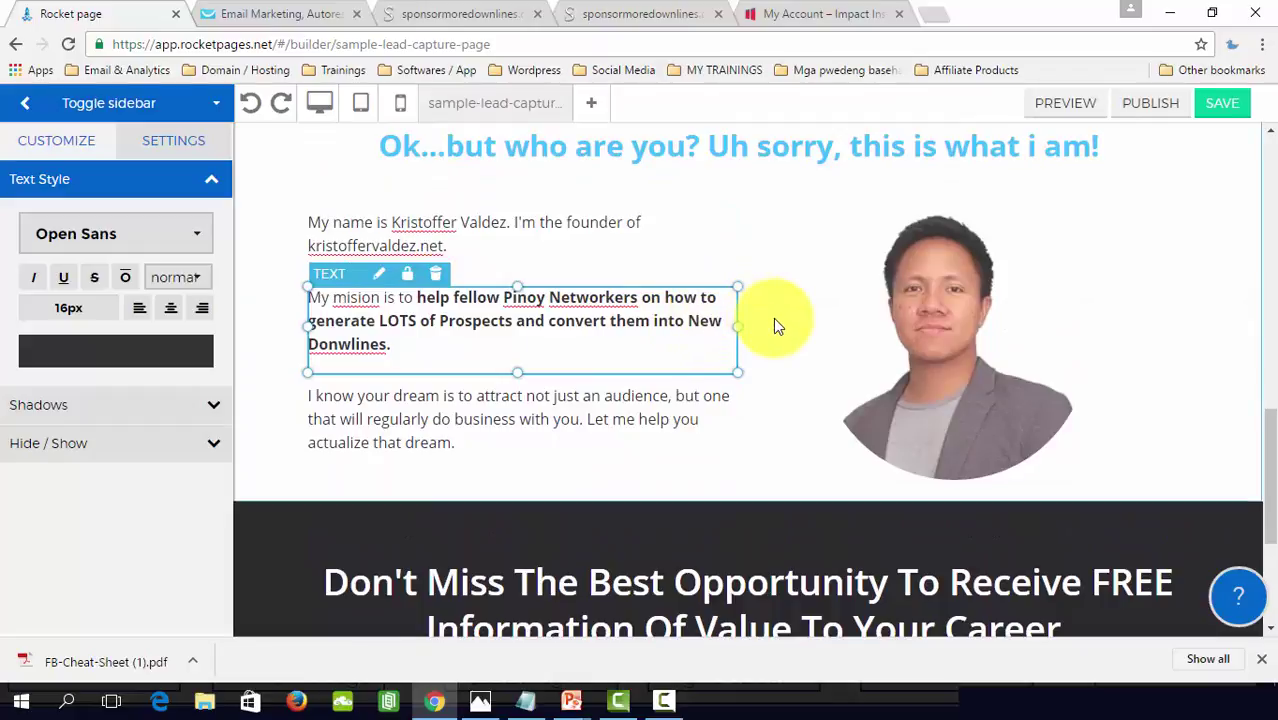
{"action": "scroll", "coordinate": [773, 318], "scroll_direction": "up", "scroll_amount": 4}
{"action": "scroll", "coordinate": [773, 318], "scroll_direction": "up", "scroll_amount": 1}
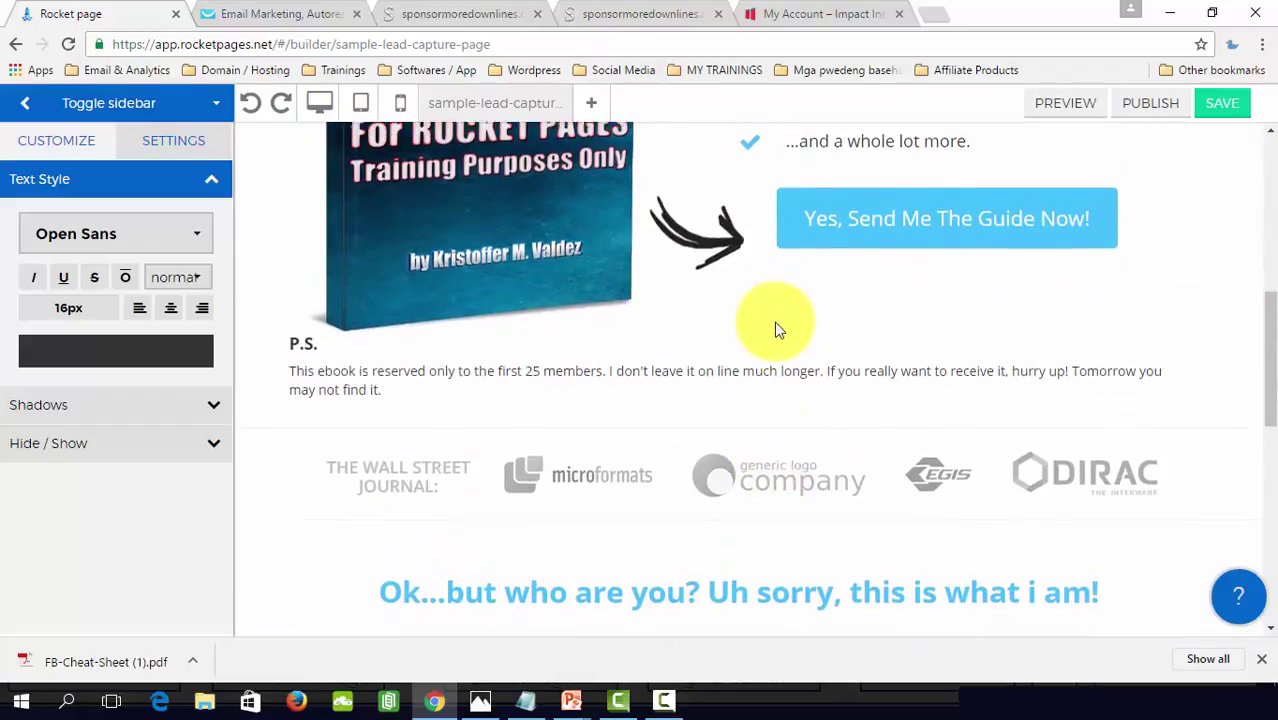
{"action": "scroll", "coordinate": [773, 320], "scroll_direction": "down", "scroll_amount": 5}
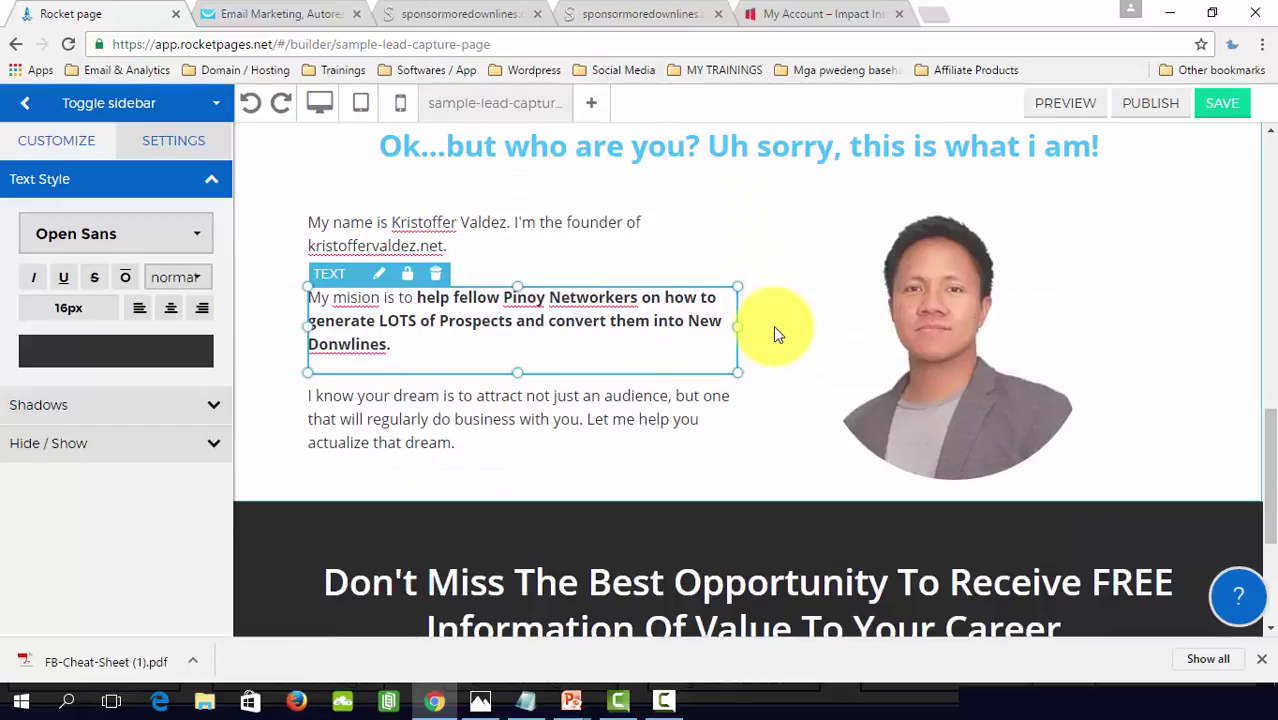
{"action": "scroll", "coordinate": [773, 325], "scroll_direction": "down", "scroll_amount": 2}
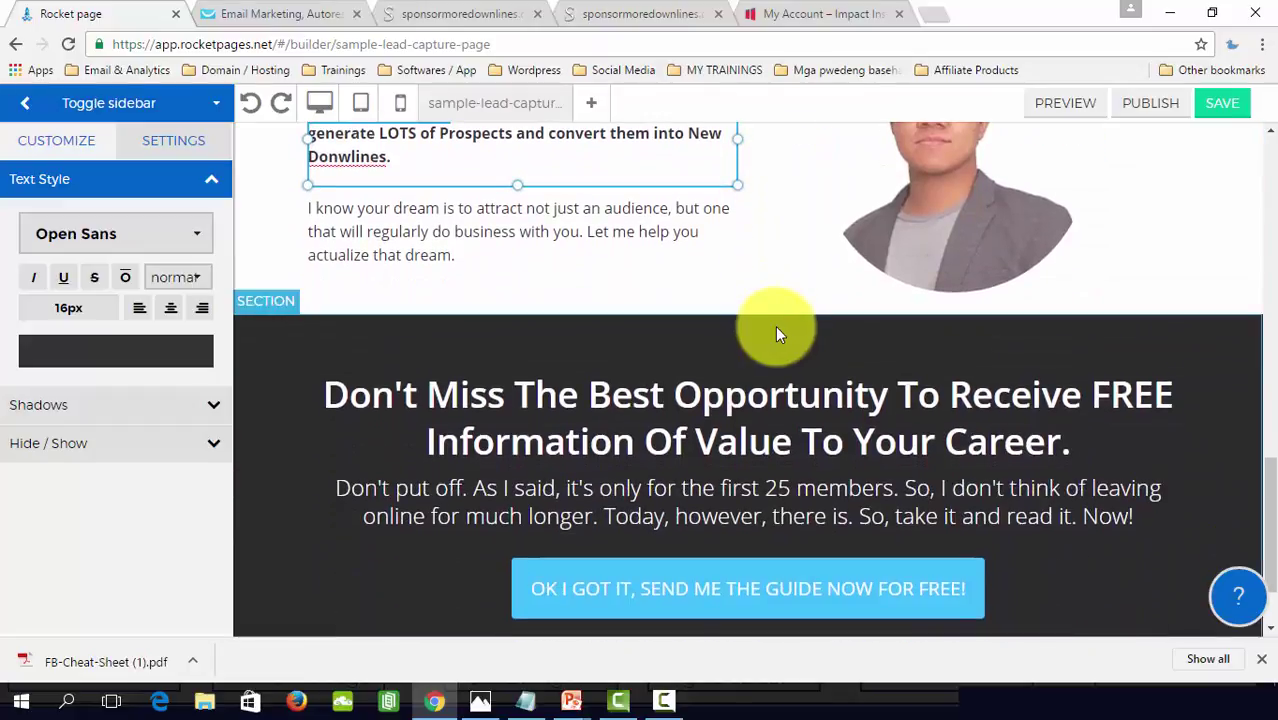
{"action": "scroll", "coordinate": [775, 325], "scroll_direction": "down", "scroll_amount": 1}
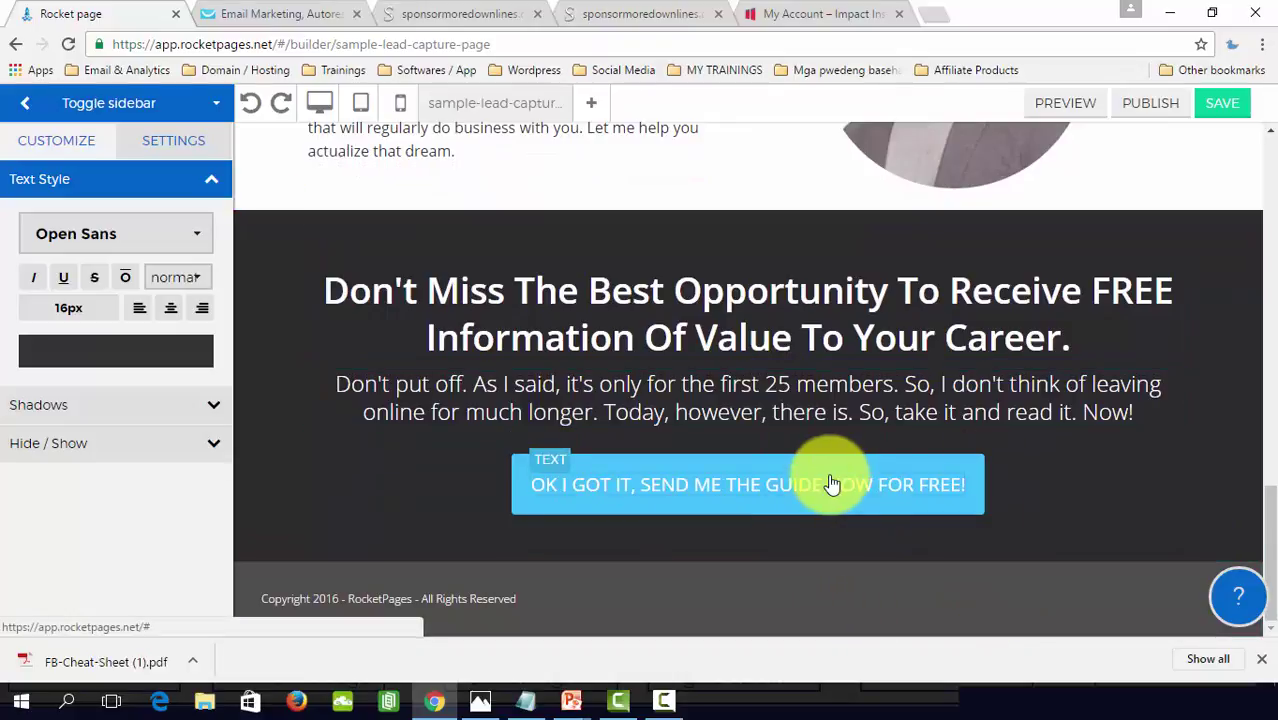
{"action": "scroll", "coordinate": [1061, 456], "scroll_direction": "up", "scroll_amount": 5}
{"action": "scroll", "coordinate": [1065, 453], "scroll_direction": "up", "scroll_amount": 1}
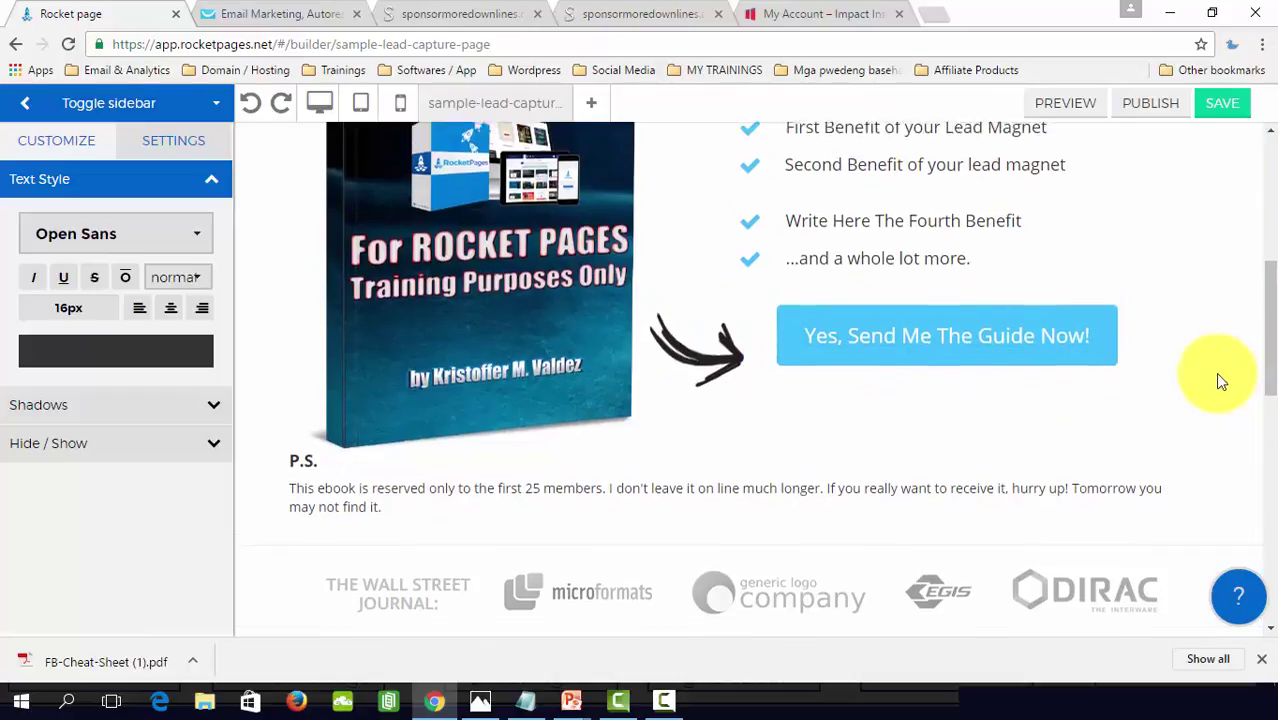
{"action": "scroll", "coordinate": [1215, 372], "scroll_direction": "up", "scroll_amount": 5}
Step: Save the lead capture page and open its publishing options
{"action": "left_click", "coordinate": [1226, 104]}
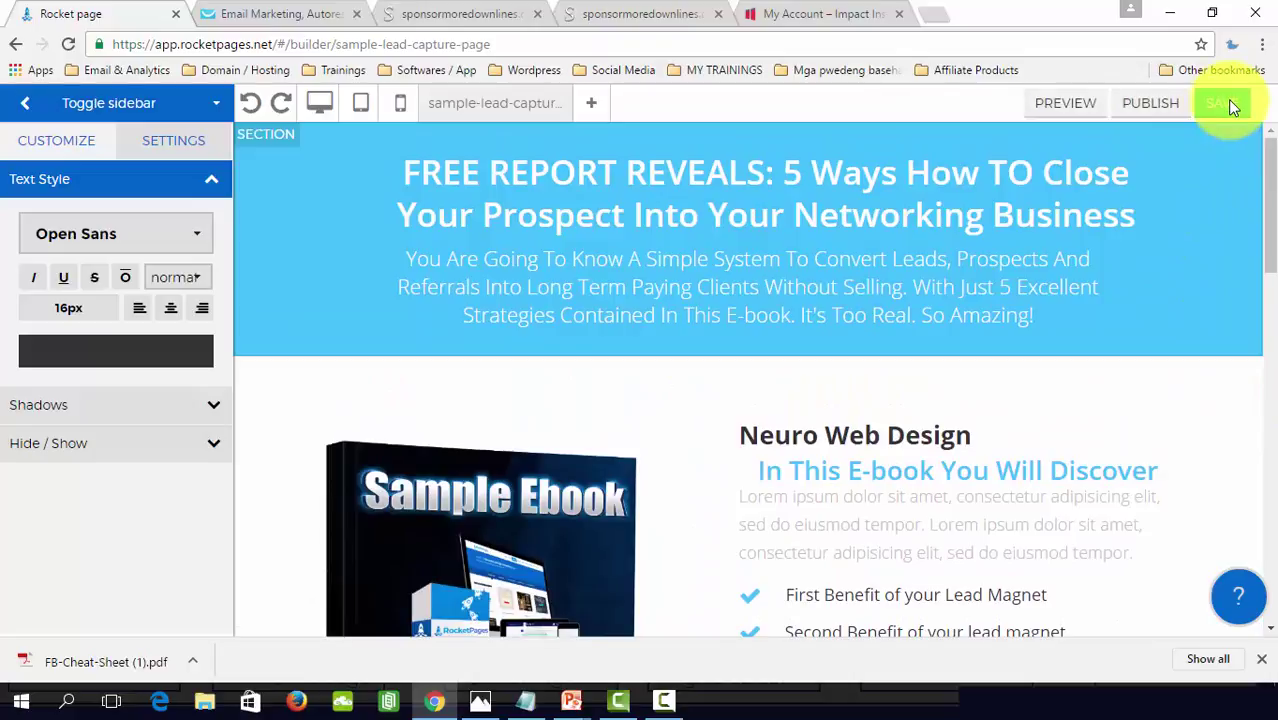
{"action": "left_click", "coordinate": [1150, 104]}
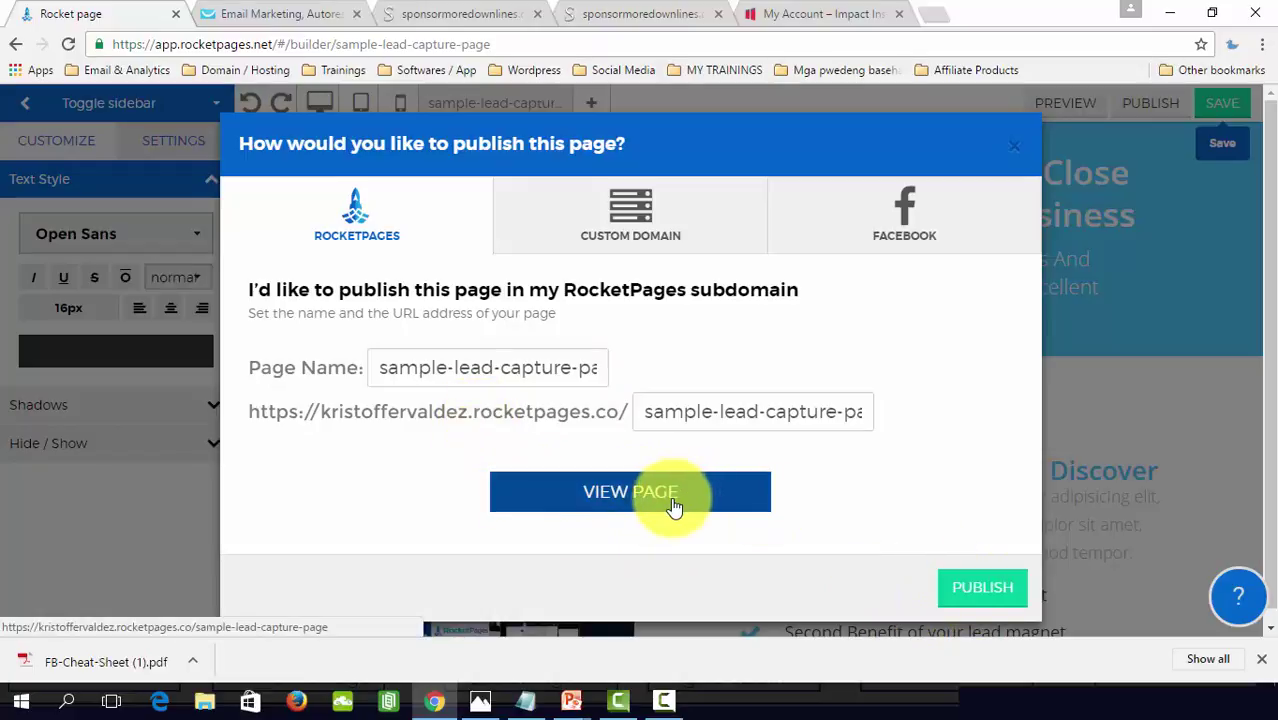
Step: Compare the RocketPages, Custom Domain and Facebook publishing options
{"action": "left_click", "coordinate": [656, 235]}
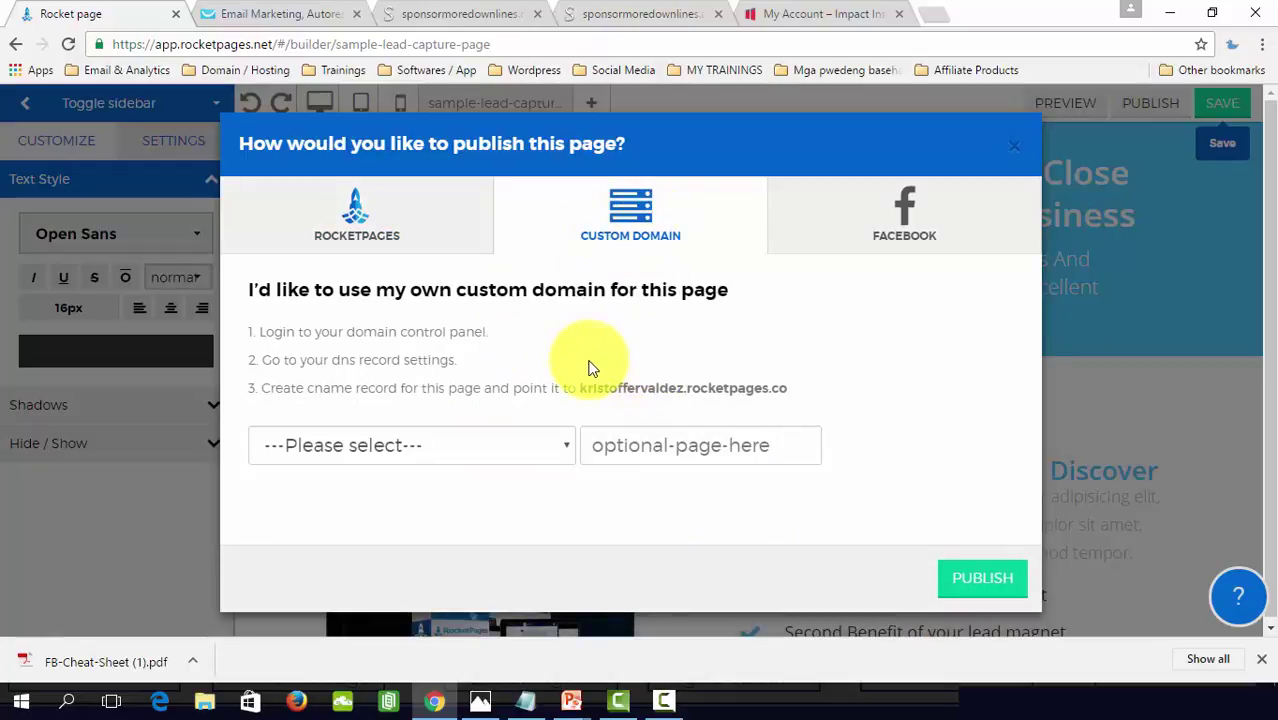
{"action": "left_click", "coordinate": [915, 228]}
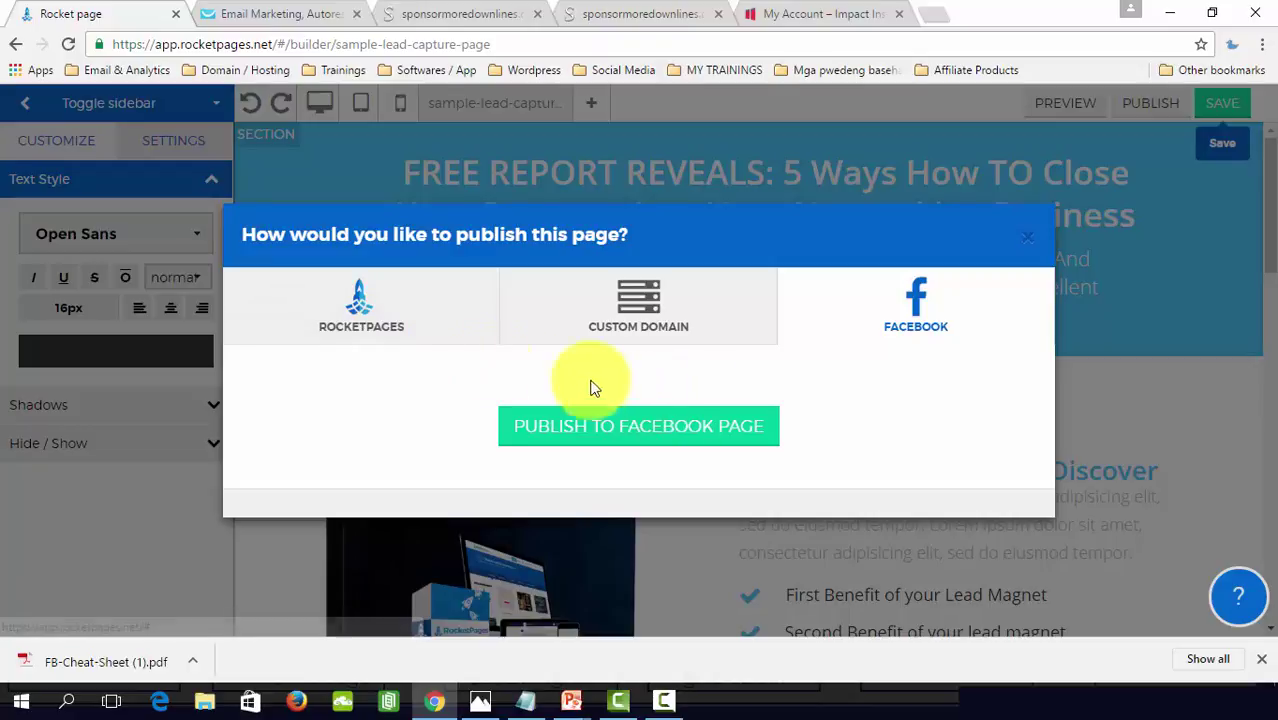
{"action": "left_click", "coordinate": [378, 308]}
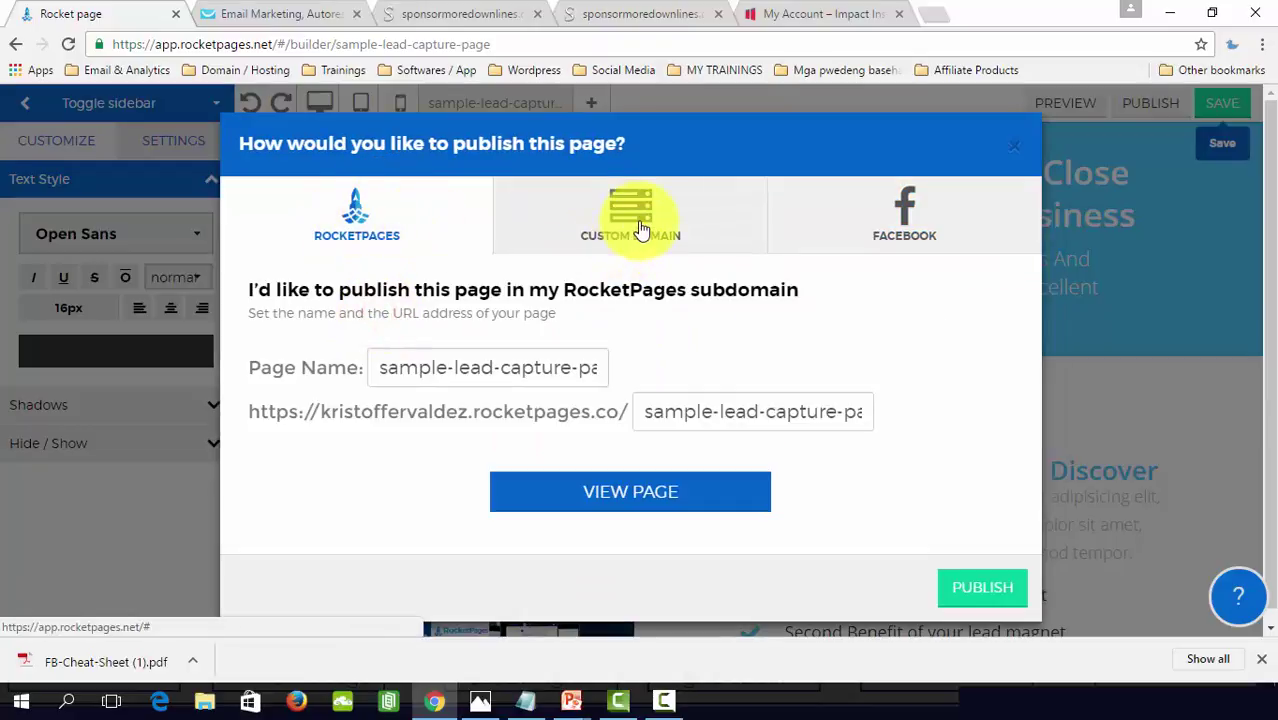
{"action": "left_click", "coordinate": [640, 228]}
{"action": "left_click", "coordinate": [900, 212]}
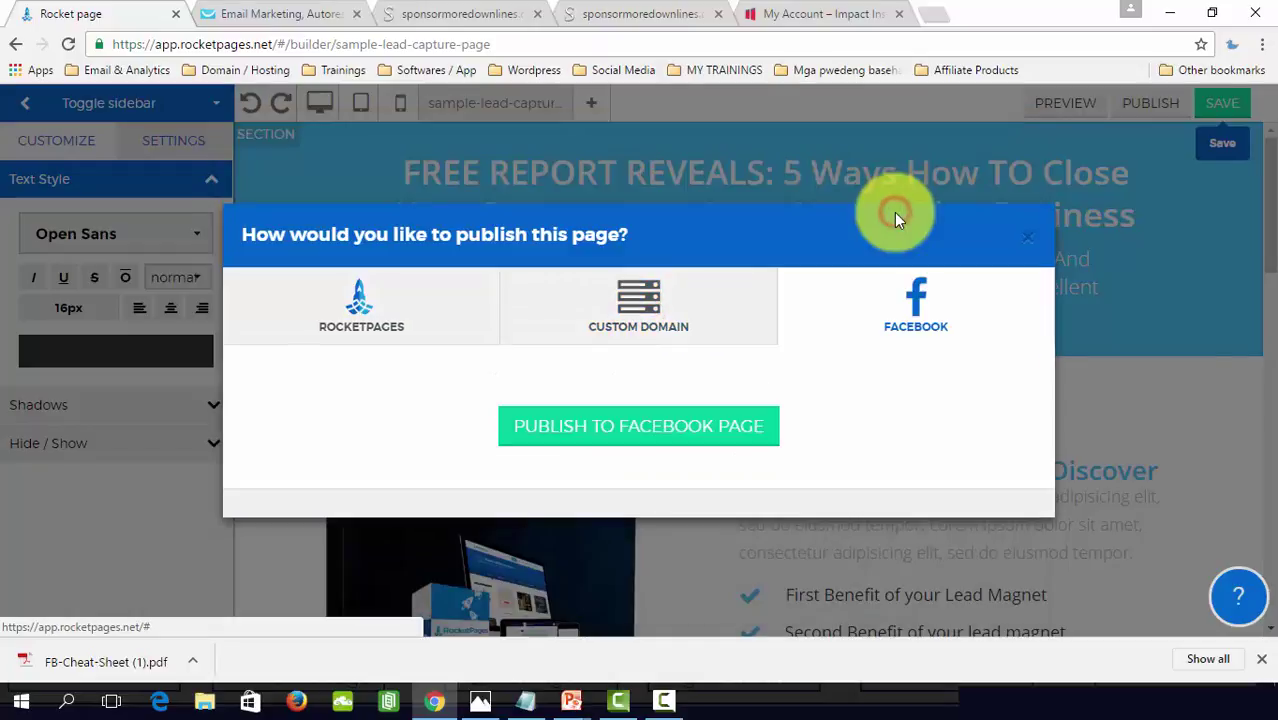
{"action": "left_click", "coordinate": [693, 316]}
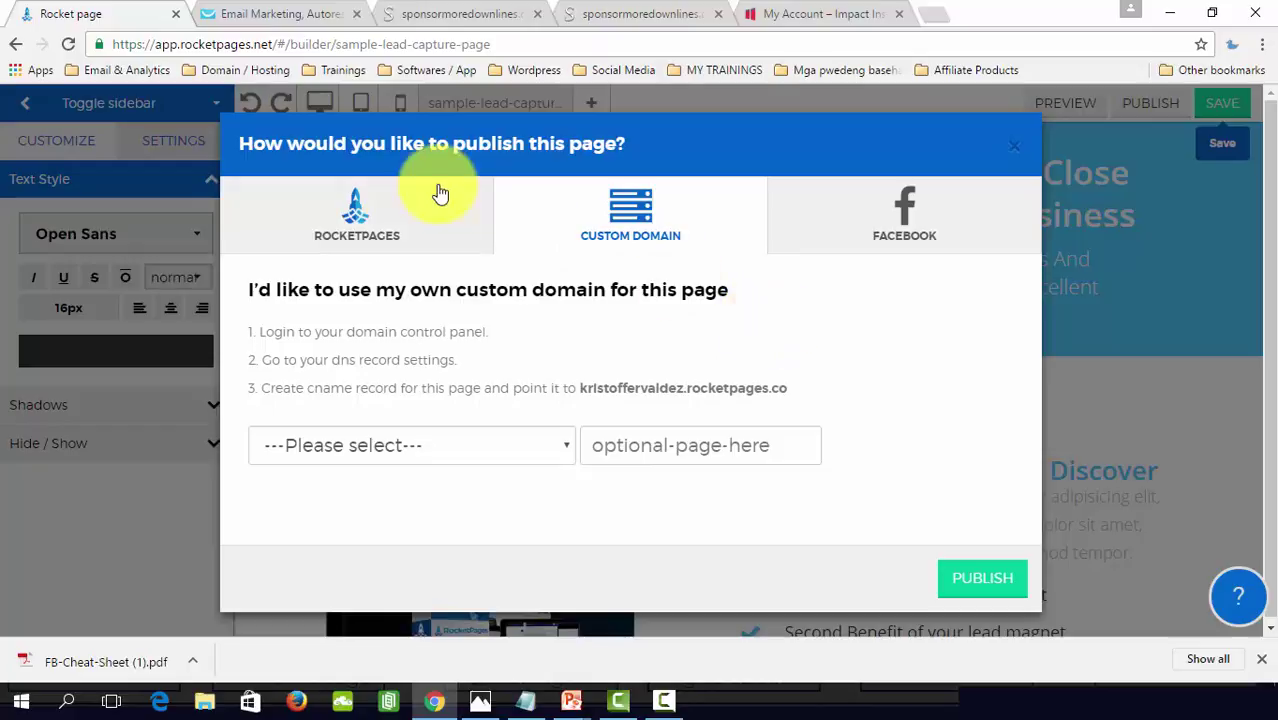
Step: Publish the page on the RocketPages subdomain, keeping sample-lead-capture-page as its URL address
{"action": "left_click", "coordinate": [359, 228]}
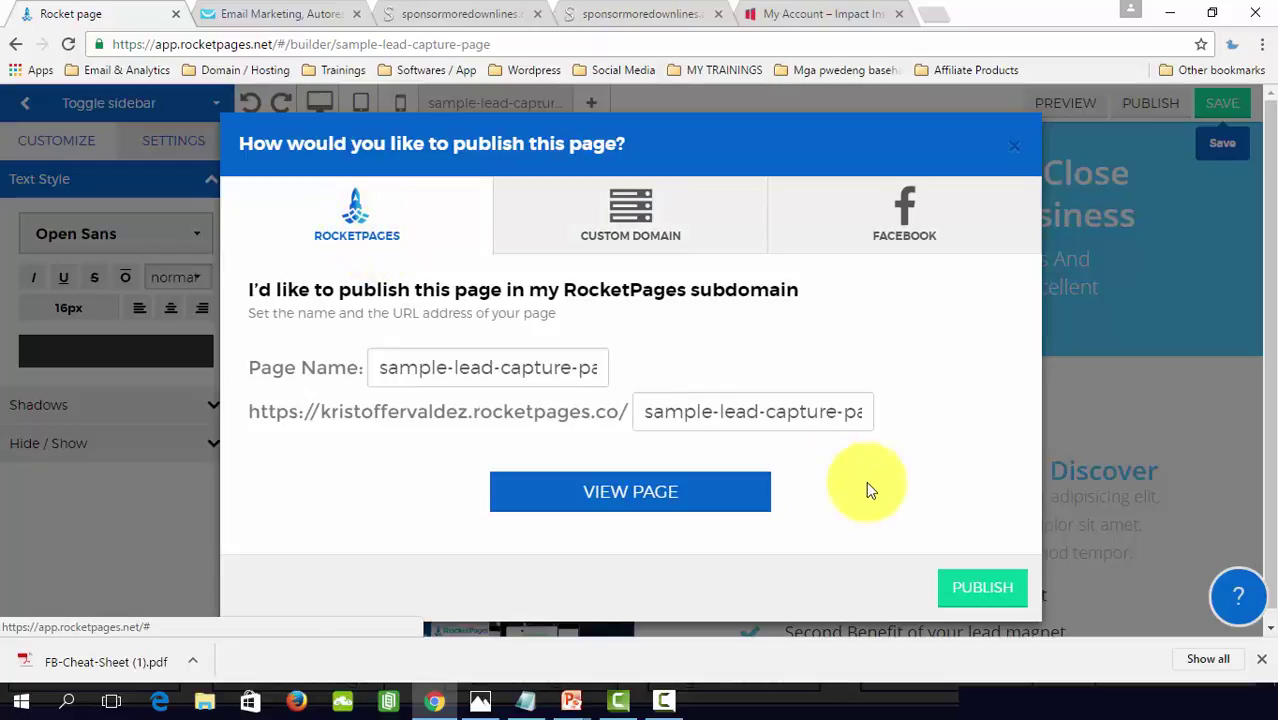
{"action": "left_click", "coordinate": [651, 414]}
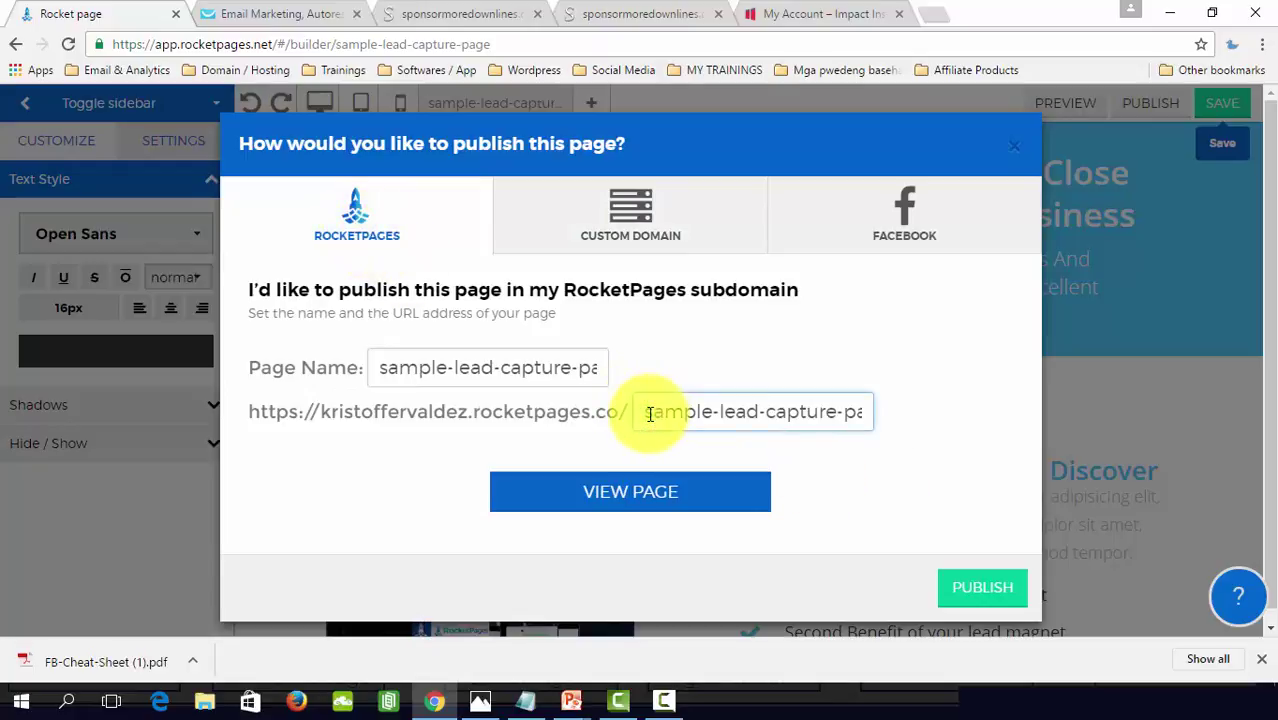
{"action": "key", "text": "ctrl+a"}
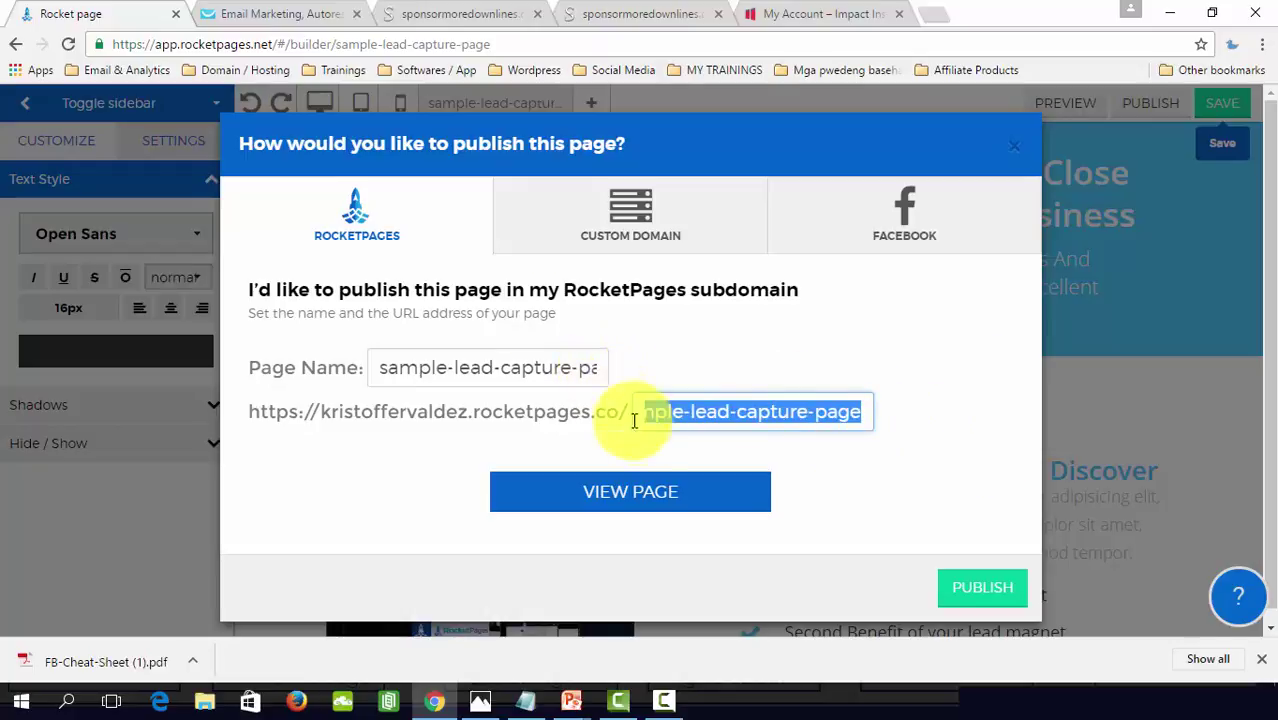
{"action": "left_click", "coordinate": [980, 590]}
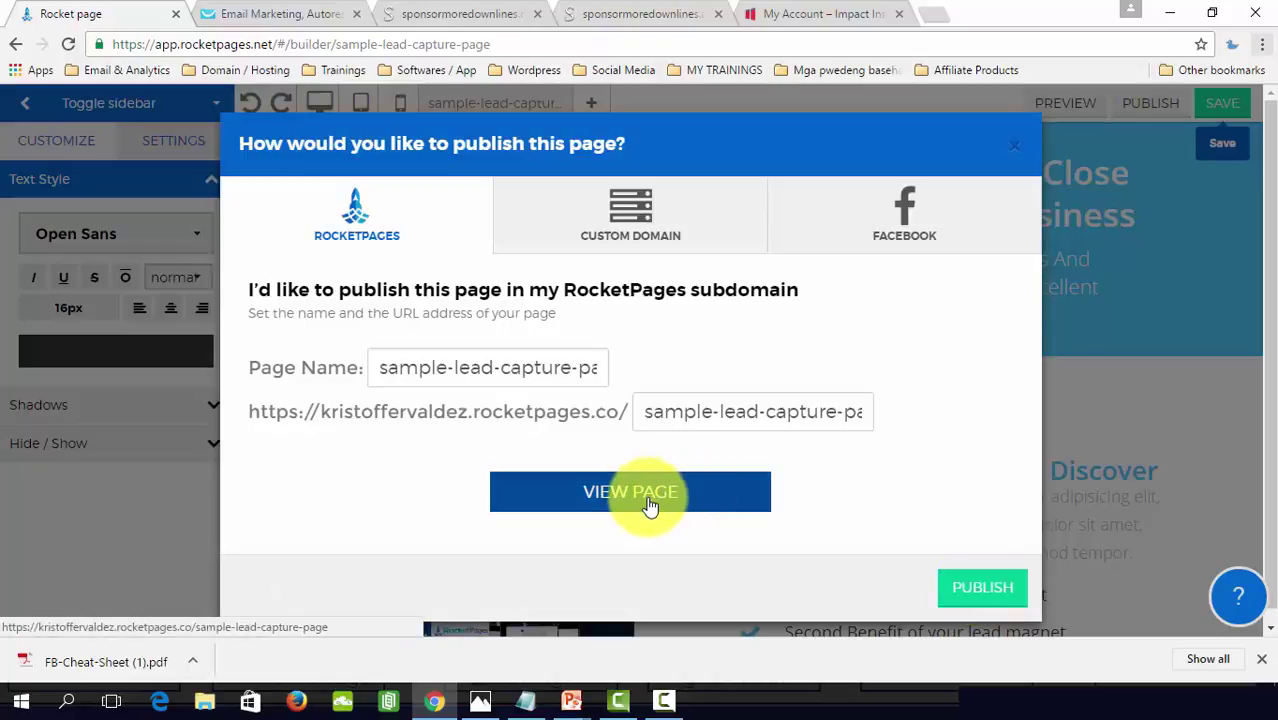
Step: View the published page and check its headline, ebook section, benefit list, bio and closing section
{"action": "left_click", "coordinate": [648, 500]}
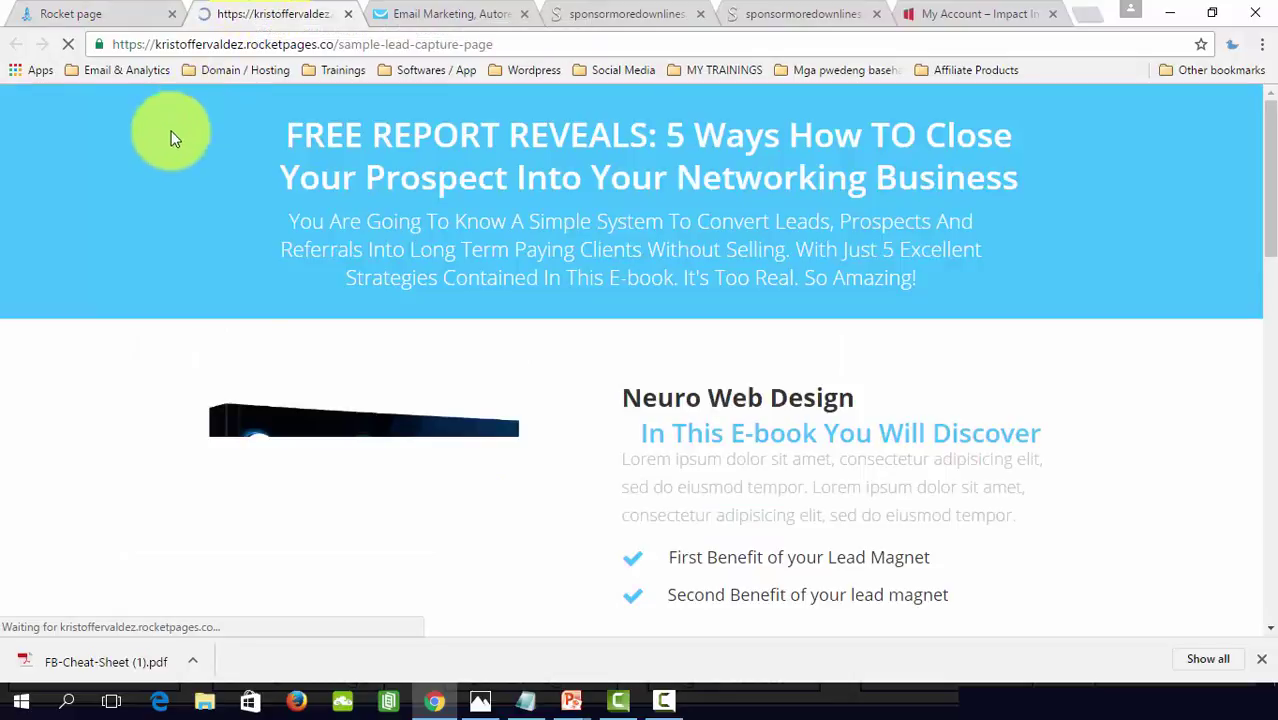
{"action": "scroll", "coordinate": [155, 185], "scroll_direction": "down", "scroll_amount": 7}
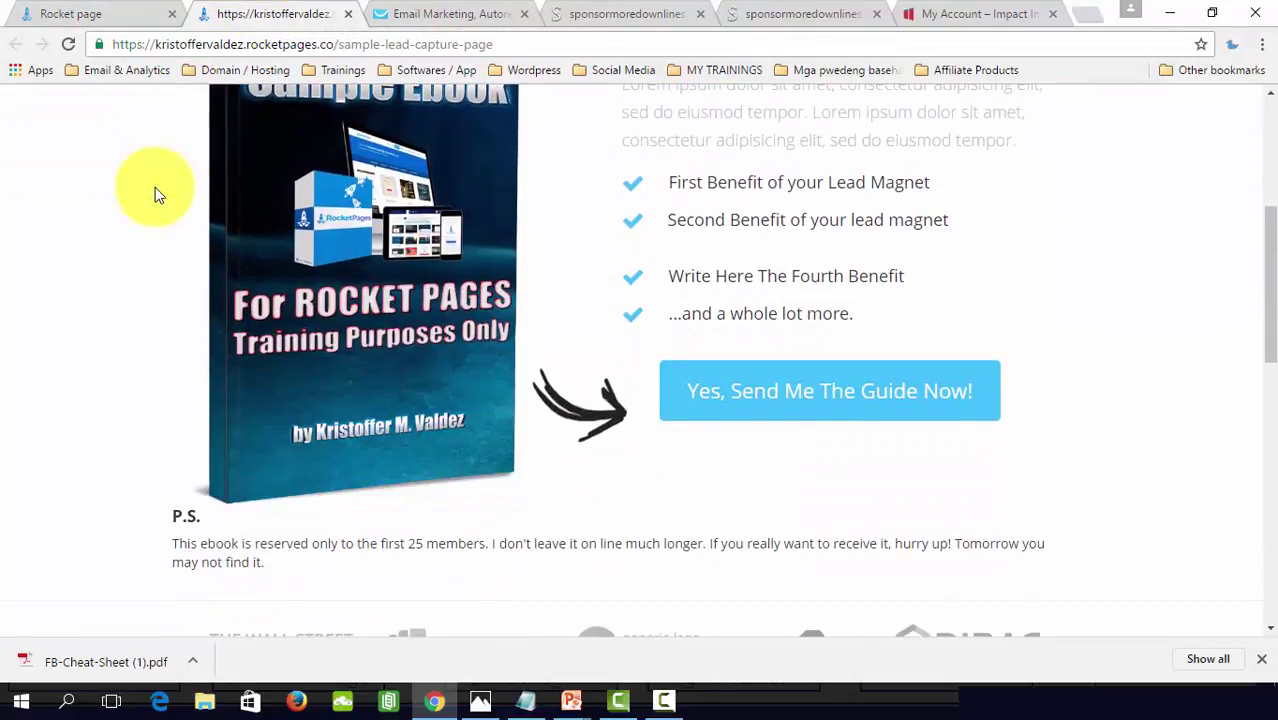
{"action": "scroll", "coordinate": [155, 199], "scroll_direction": "down", "scroll_amount": 6}
{"action": "scroll", "coordinate": [156, 198], "scroll_direction": "up", "scroll_amount": 5}
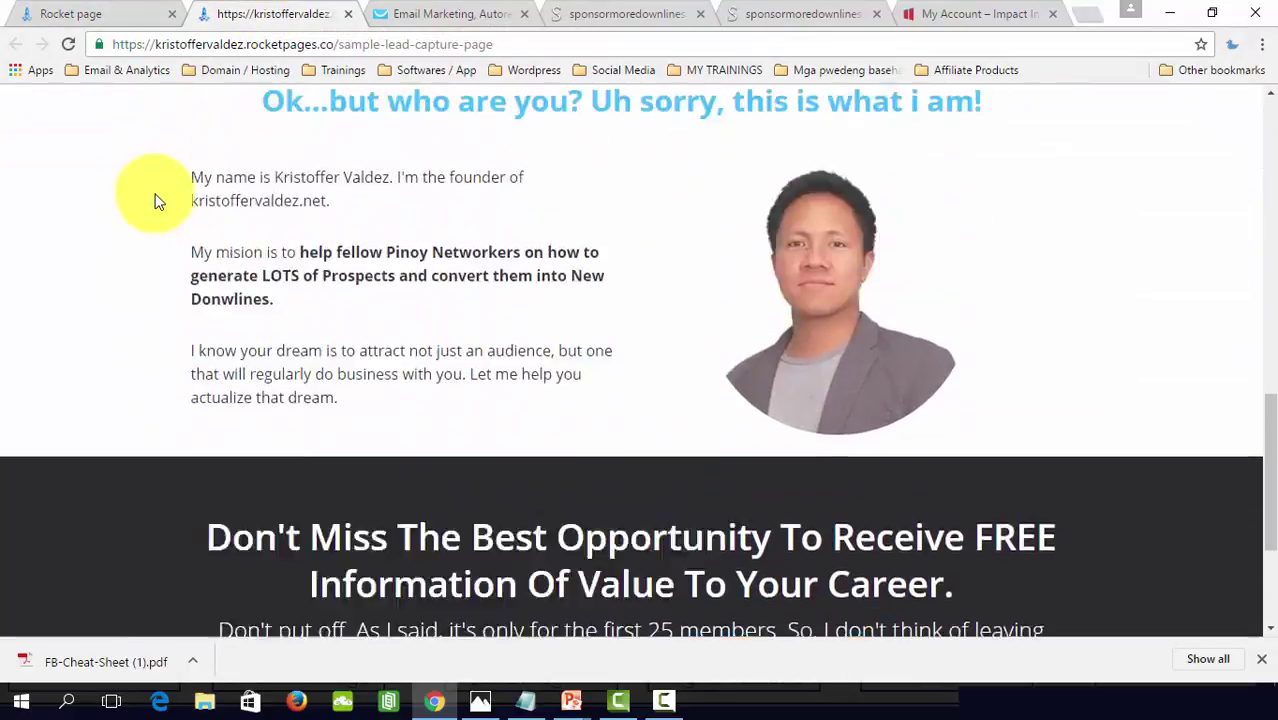
{"action": "scroll", "coordinate": [158, 196], "scroll_direction": "up", "scroll_amount": 8}
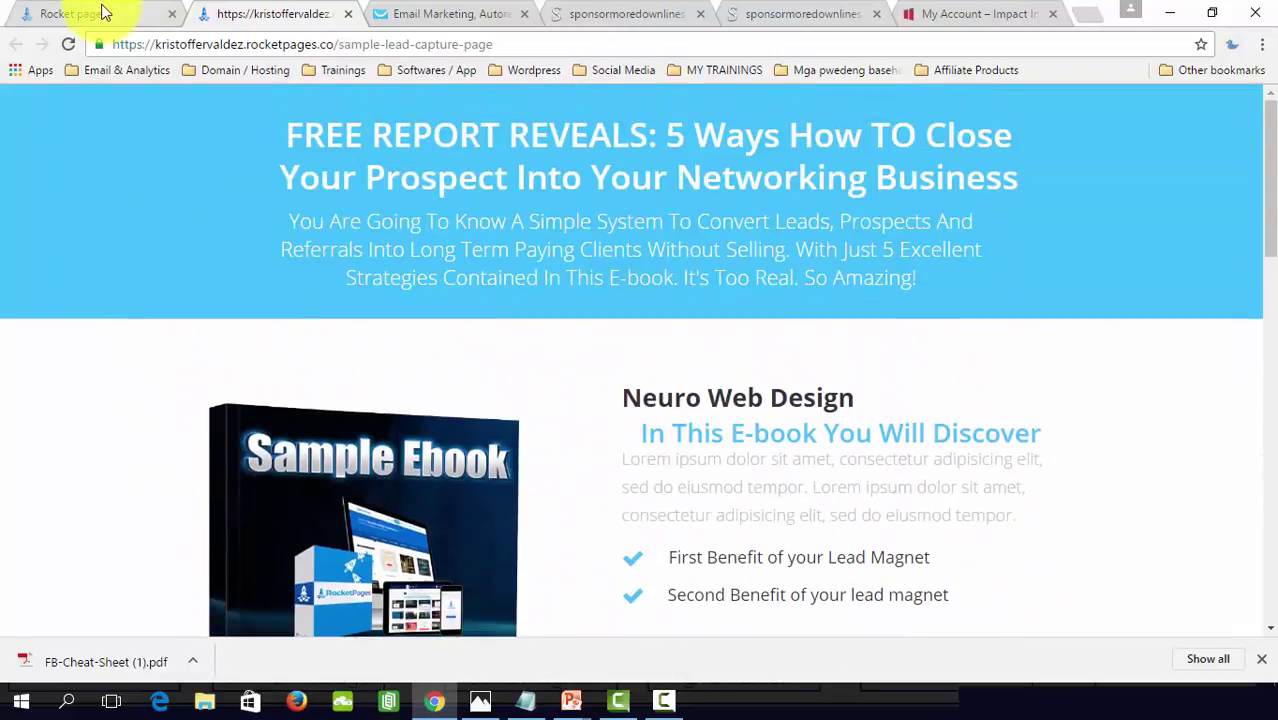
Step: Review the Basic Squeeze Process slide in the PowerPoint slide show, and return to the RocketPages builder in Chrome
{"action": "left_click", "coordinate": [100, 12]}
{"action": "key", "text": "alt+Tab"}
{"action": "key", "text": "Tab"}
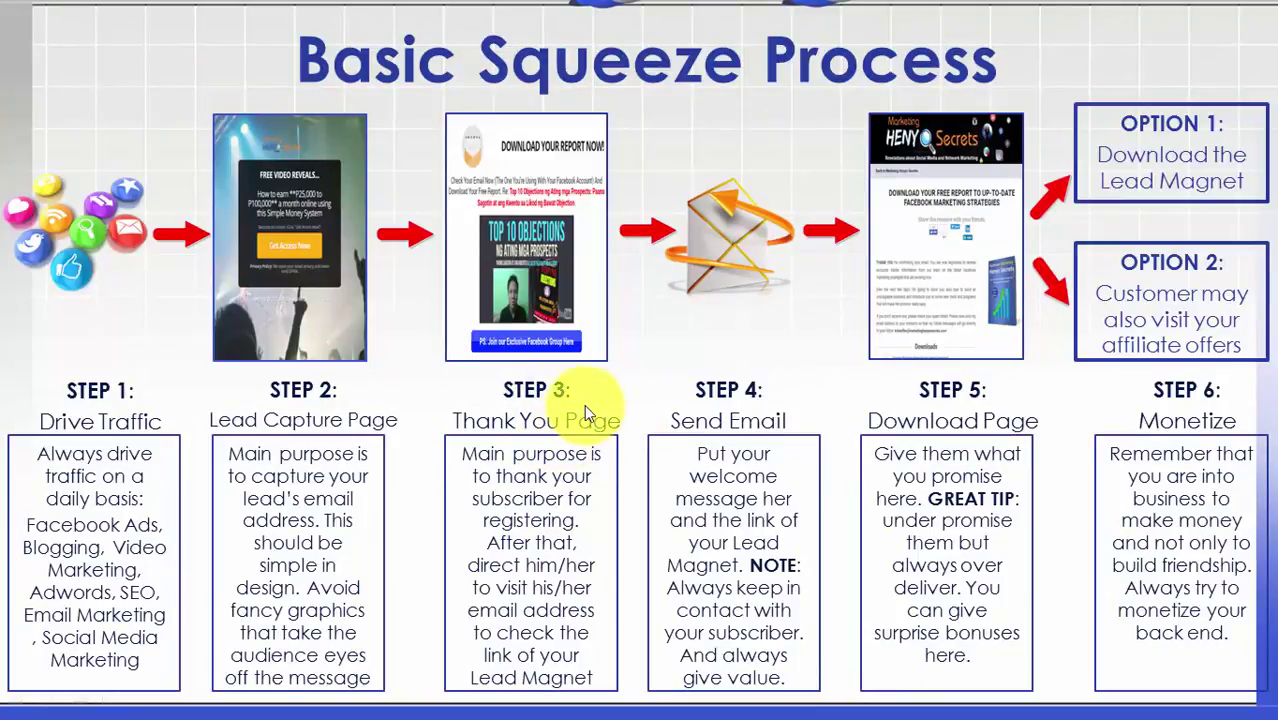
{"action": "key", "text": "alt+Tab"}
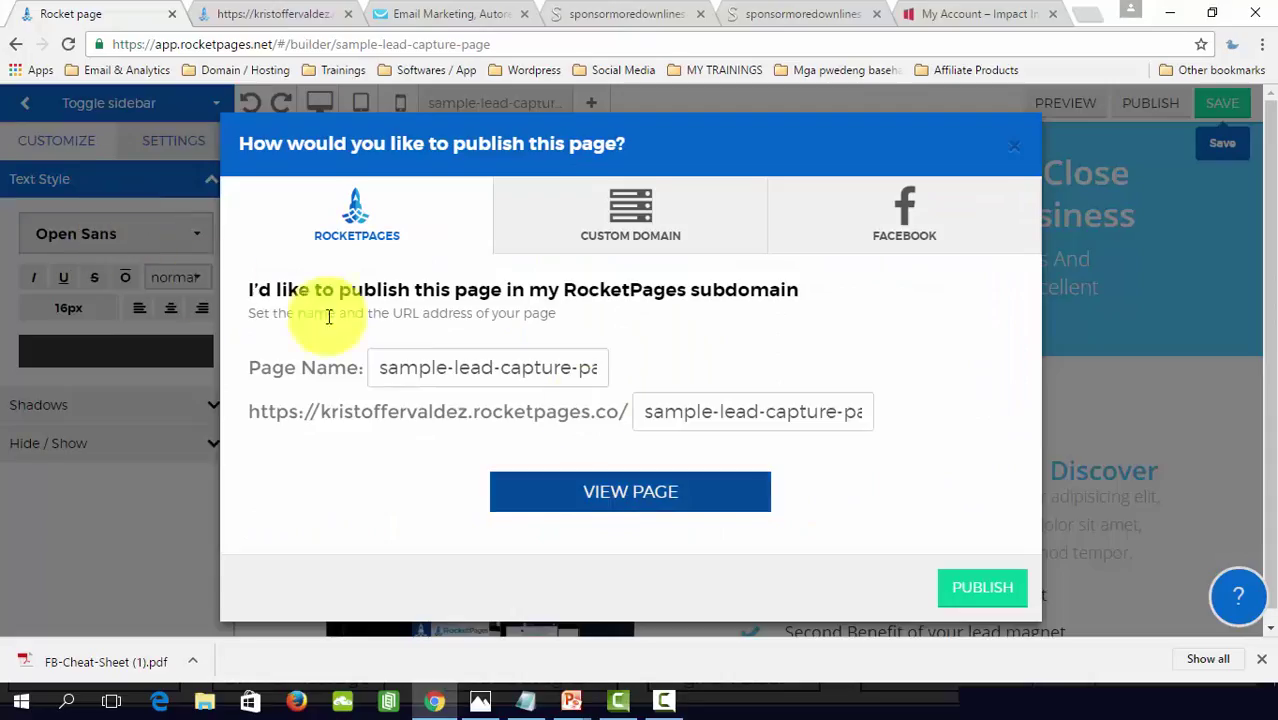
Step: Leave the lead capture page for the dashboard and start a new page from the Thankyou Box template in the Thank you category
{"action": "left_click", "coordinate": [1019, 141]}
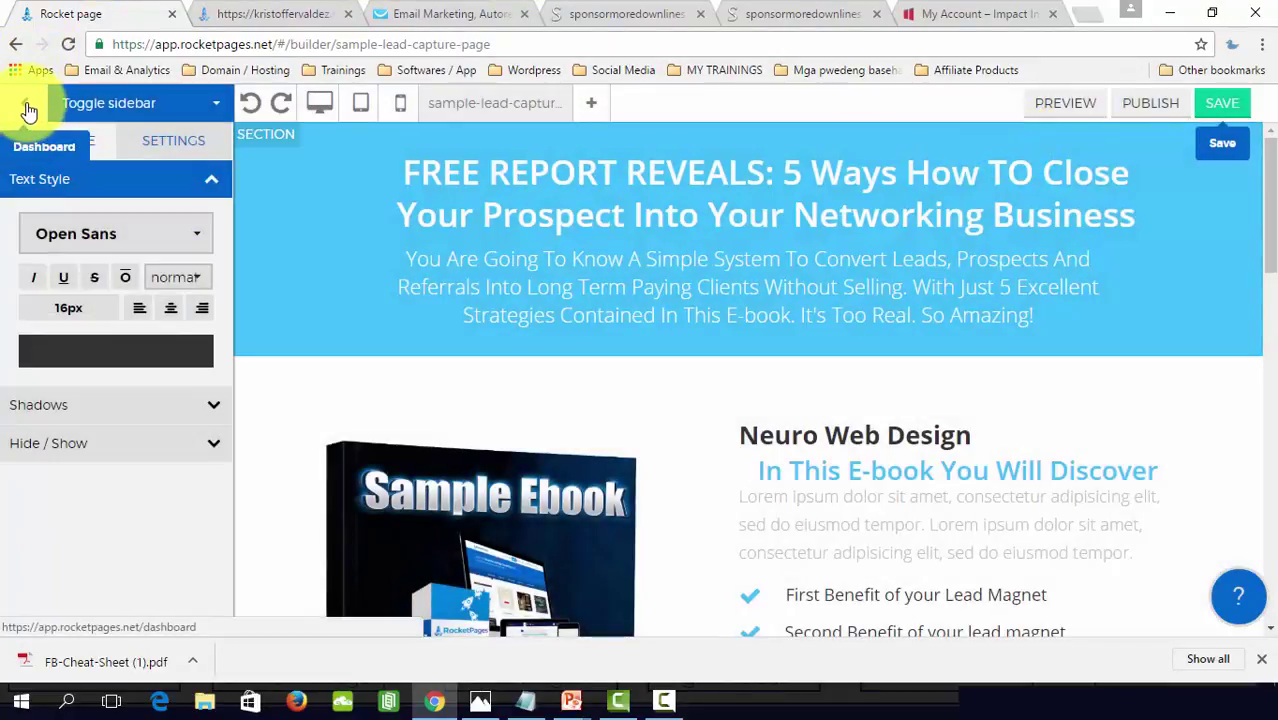
{"action": "left_click", "coordinate": [32, 106]}
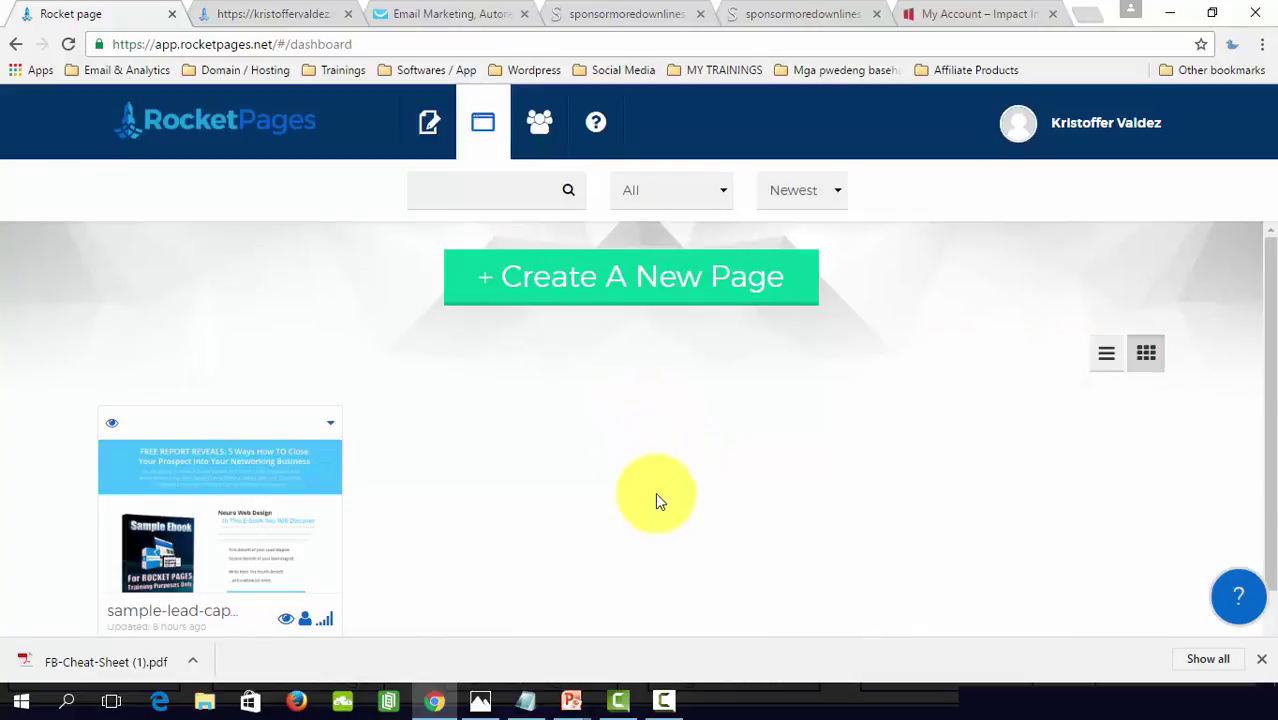
{"action": "left_click", "coordinate": [635, 298]}
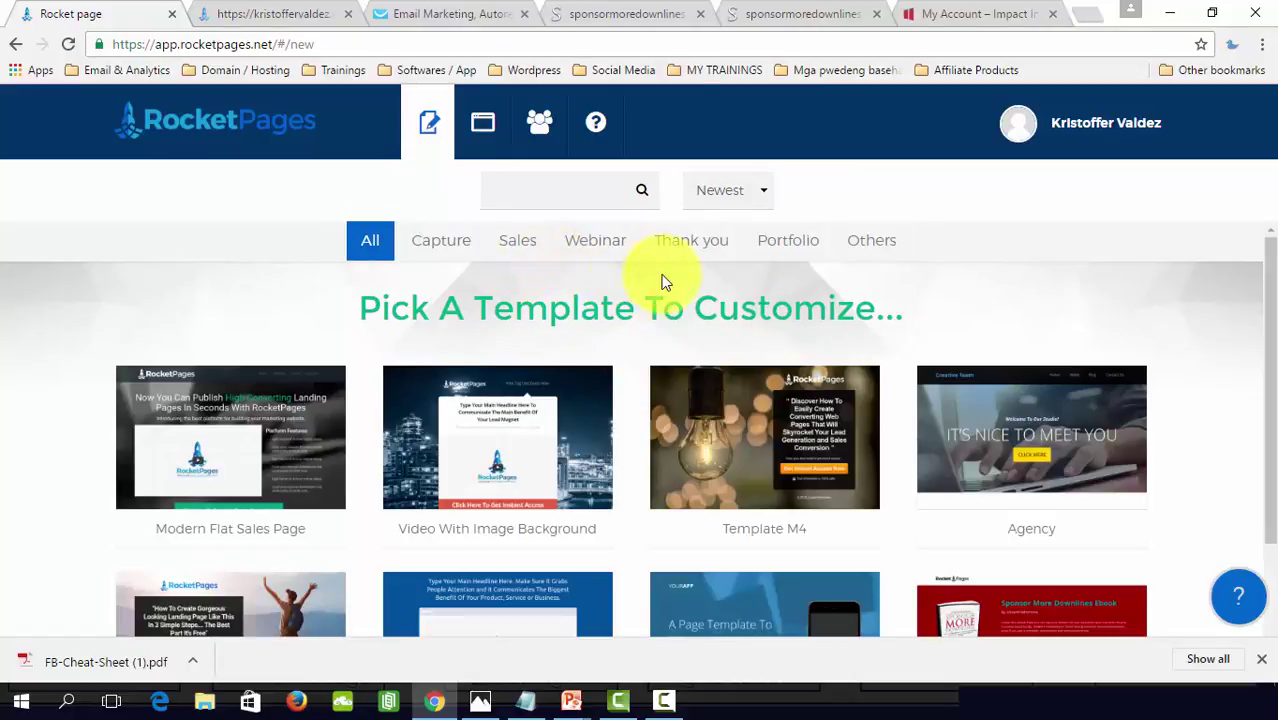
{"action": "left_click", "coordinate": [698, 246]}
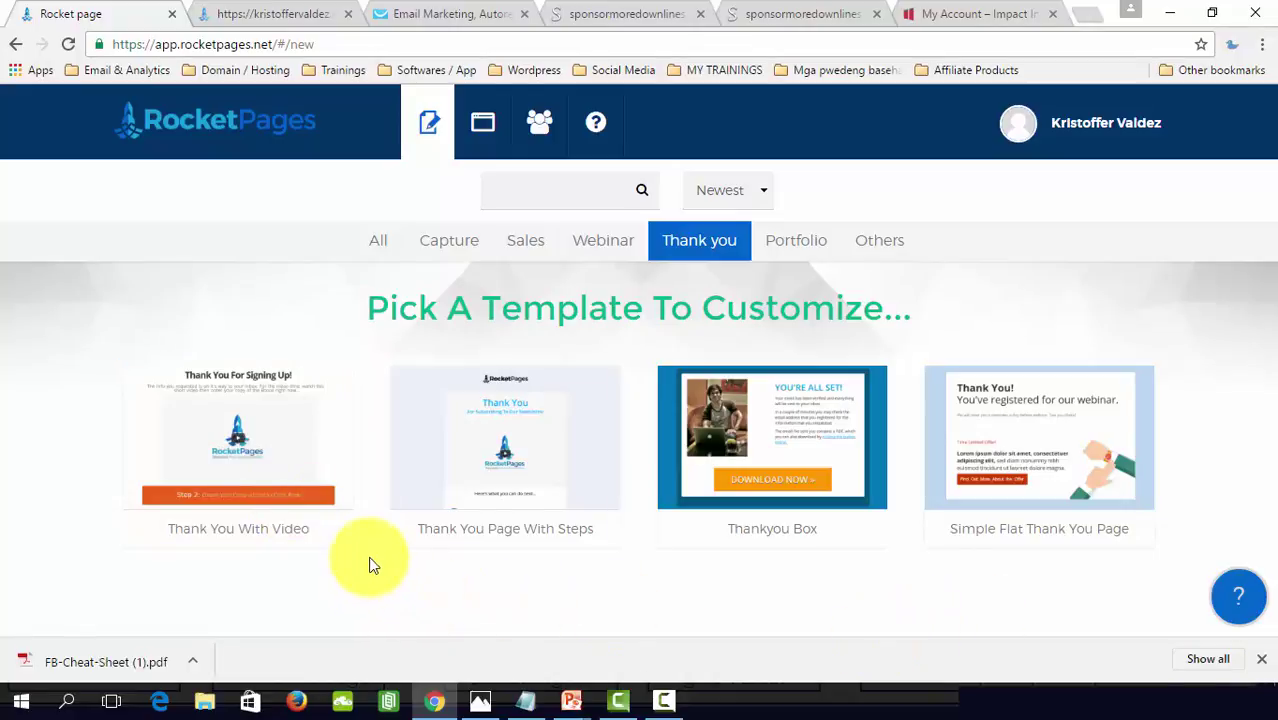
{"action": "left_click", "coordinate": [780, 422]}
Step: Copy sample-thank-you-page from the Notepad links file and create the new page in Chrome under that name
{"action": "key", "text": "alt+Tab"}
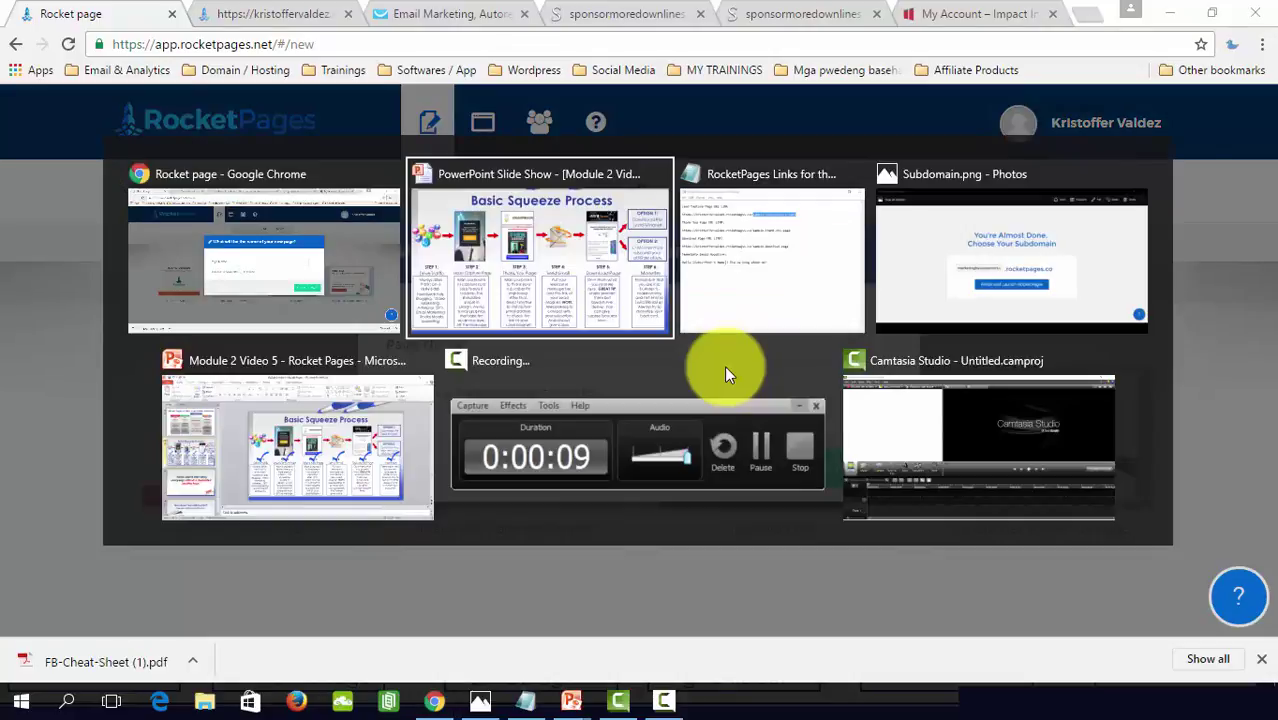
{"action": "key", "text": "alt+Tab"}
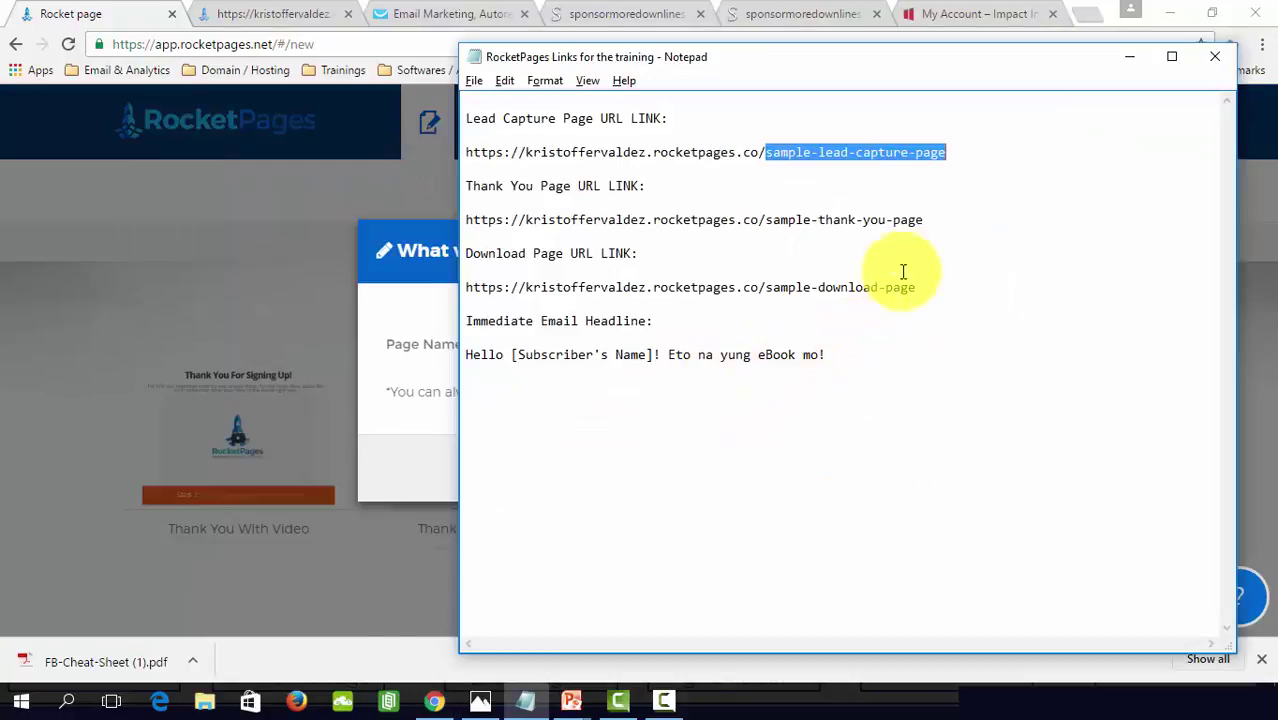
{"action": "left_click_drag", "start_coordinate": [947, 221], "coordinate": [767, 221]}
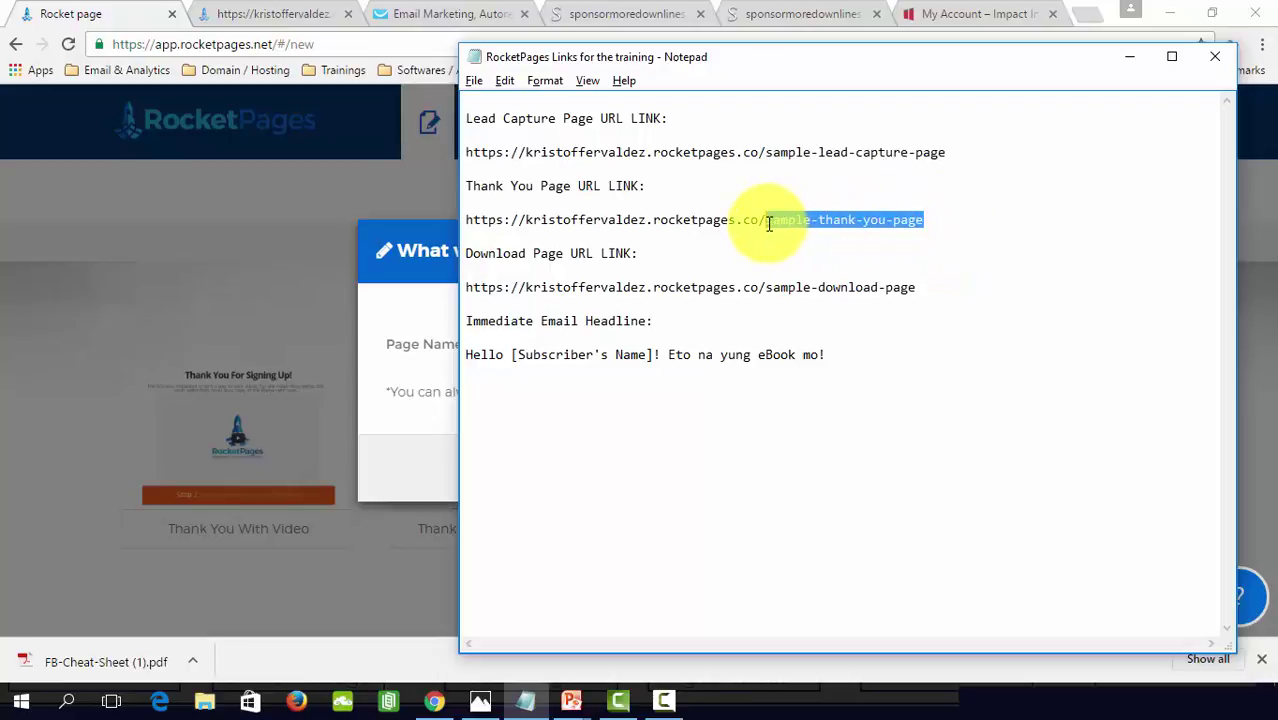
{"action": "right_click", "coordinate": [768, 221]}
{"action": "left_click", "coordinate": [822, 284]}
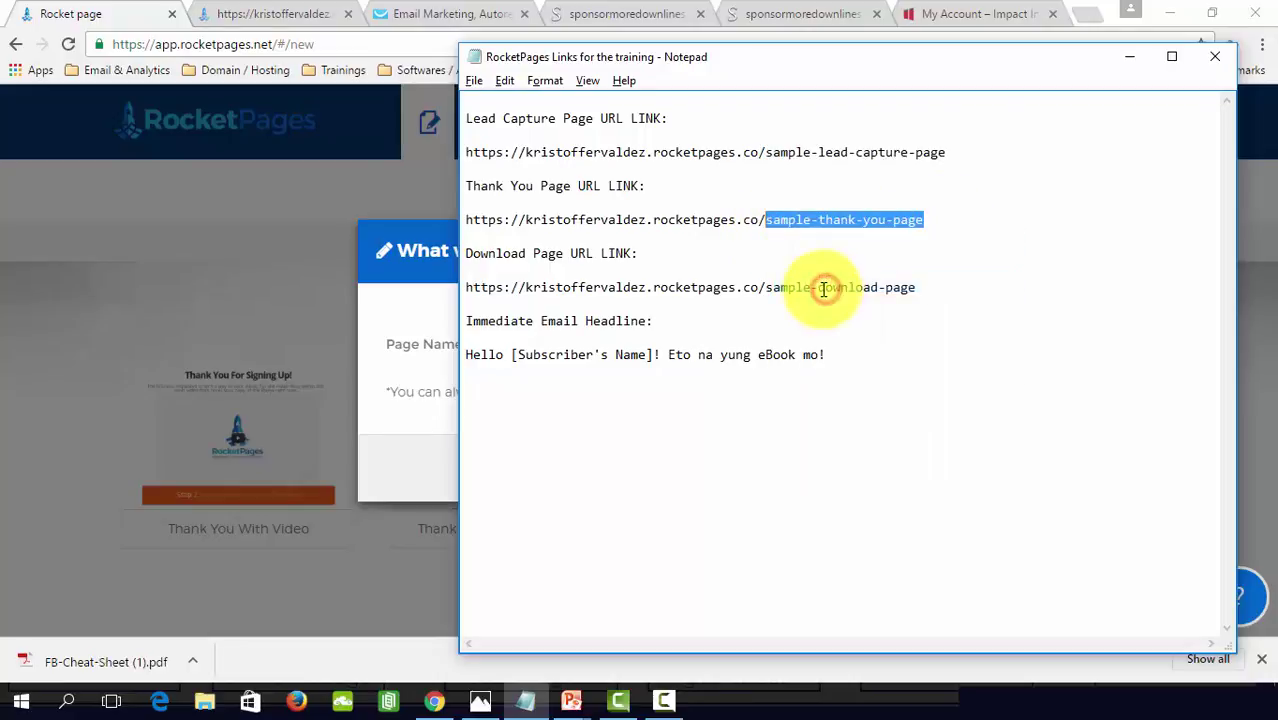
{"action": "key", "text": "alt+Tab"}
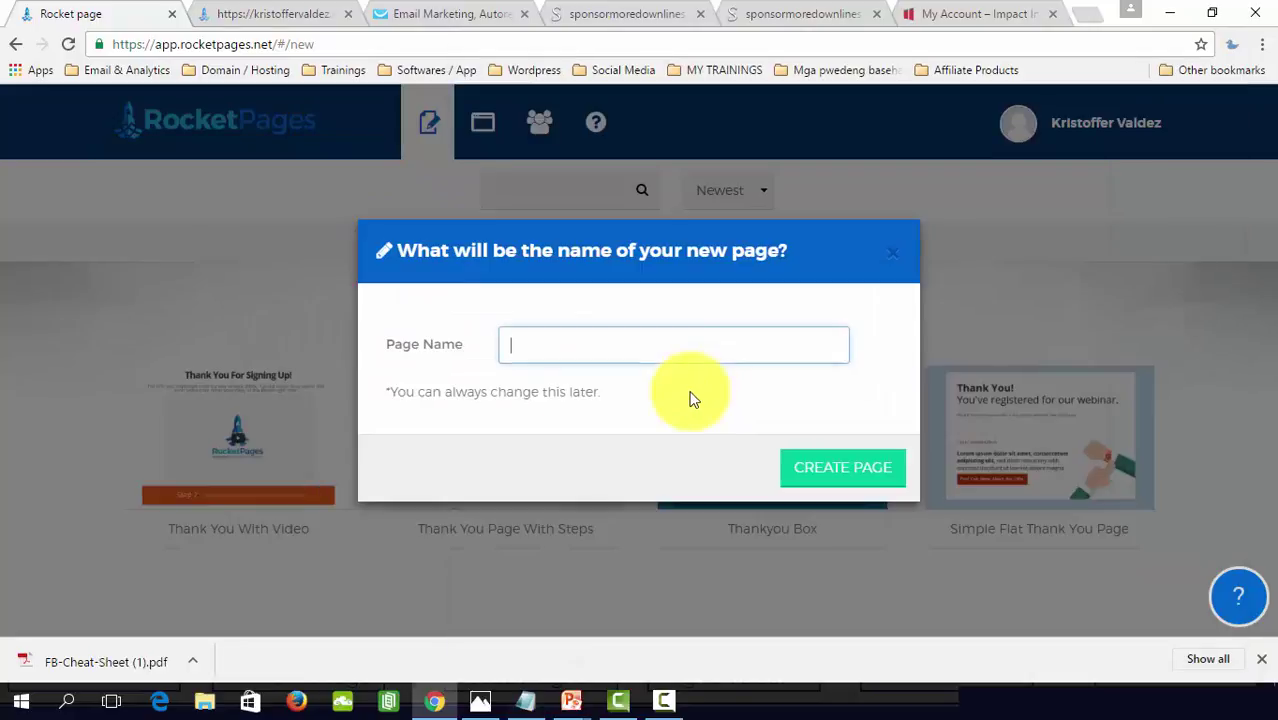
{"action": "right_click", "coordinate": [651, 343]}
{"action": "left_click", "coordinate": [713, 458]}
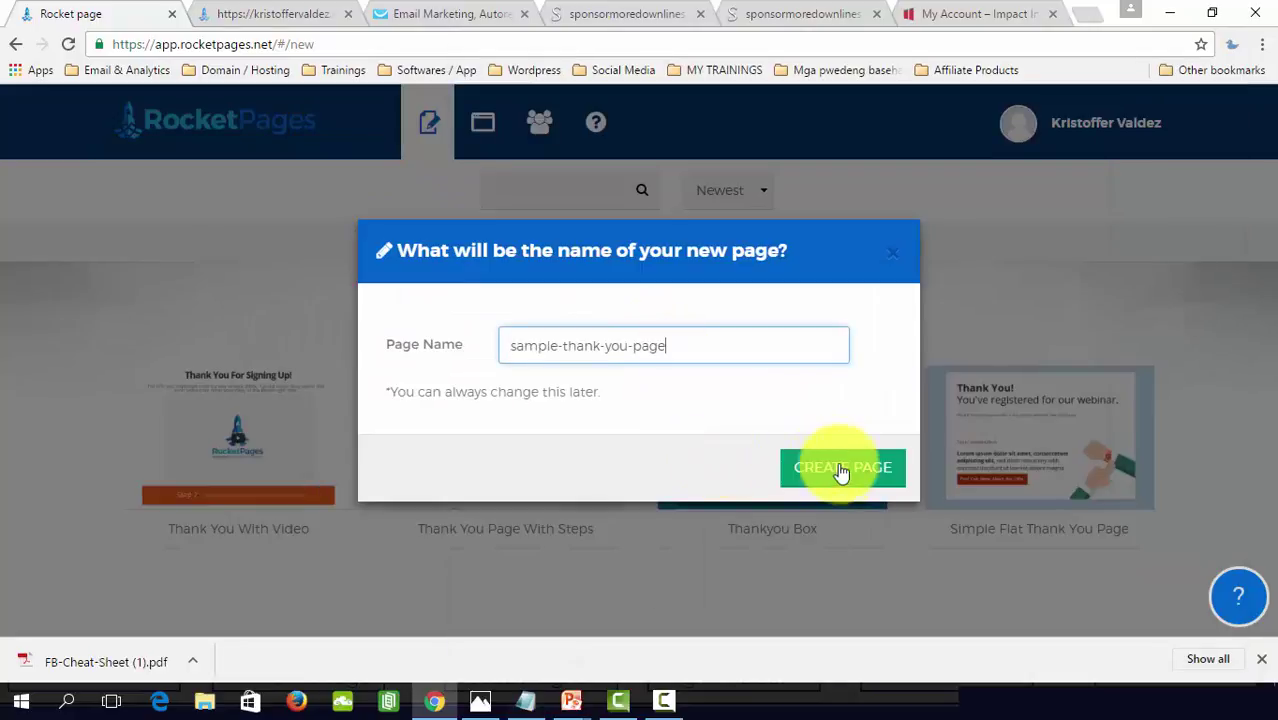
{"action": "left_click", "coordinate": [847, 471]}
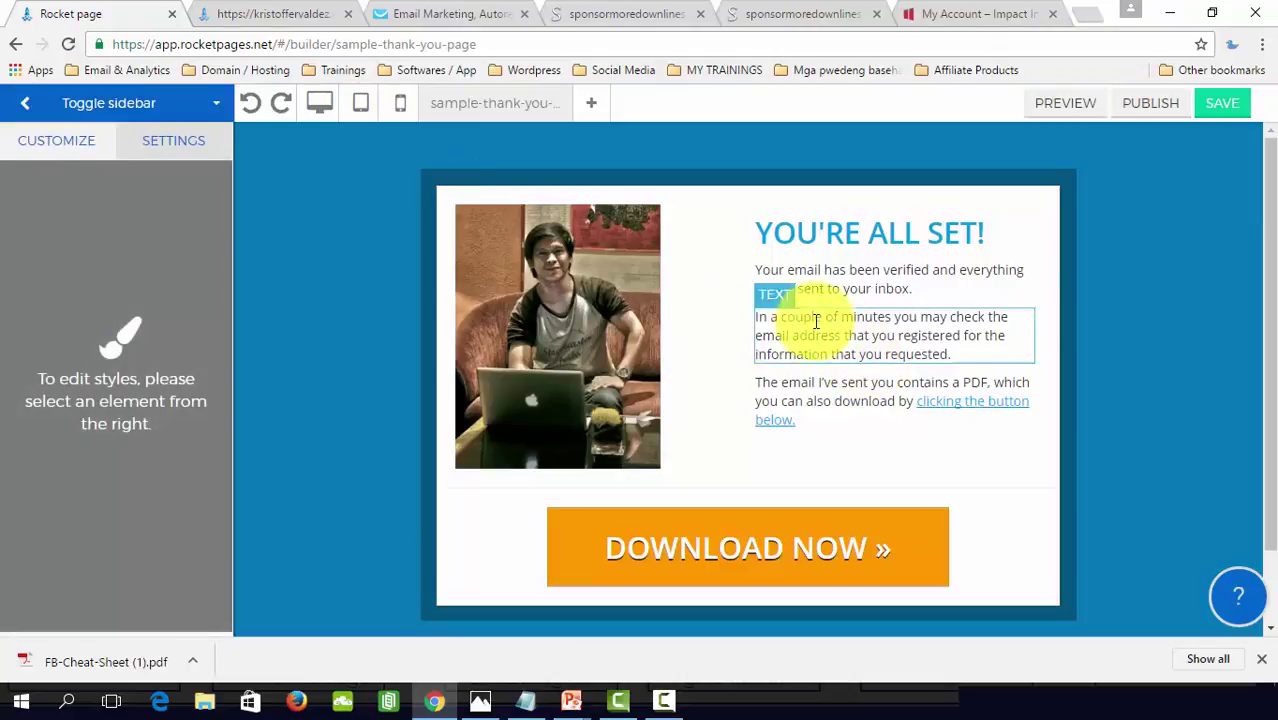
Step: Replace the portrait photo beside the YOU'RE ALL SET! text with the Sample eBook cover from the image library
{"action": "scroll", "coordinate": [337, 317], "scroll_direction": "down", "scroll_amount": 2}
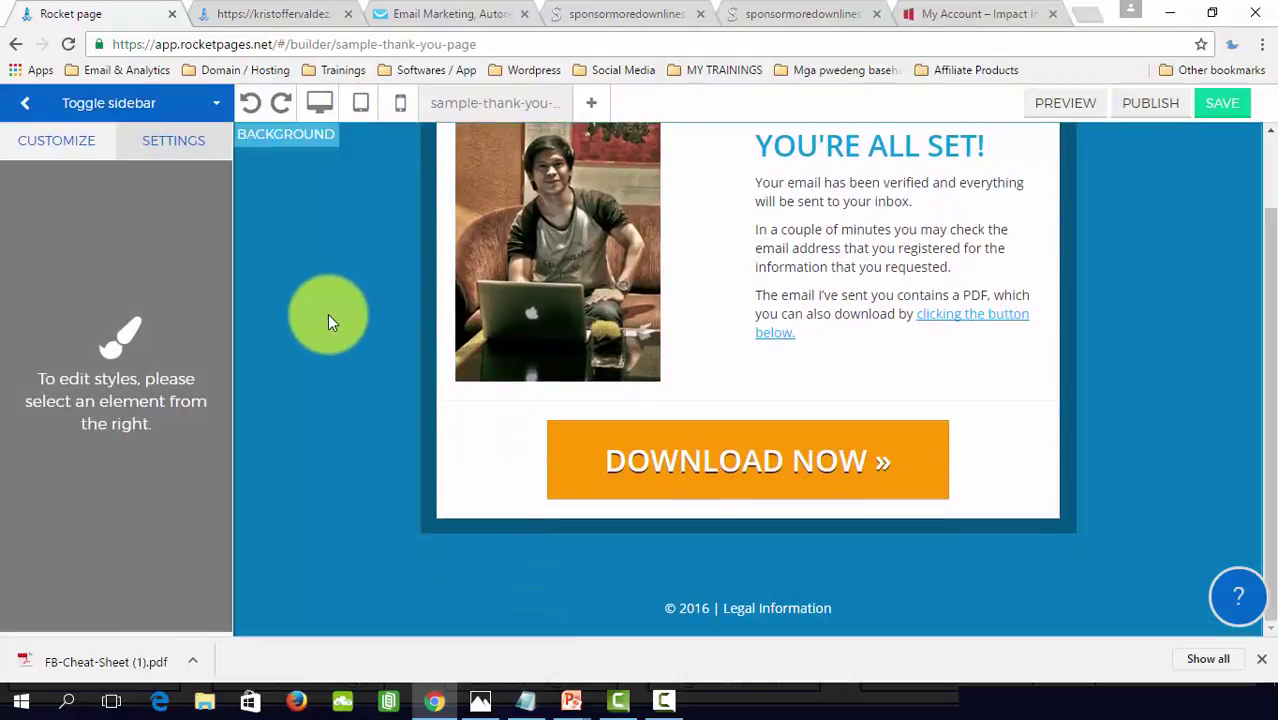
{"action": "scroll", "coordinate": [327, 314], "scroll_direction": "up", "scroll_amount": 2}
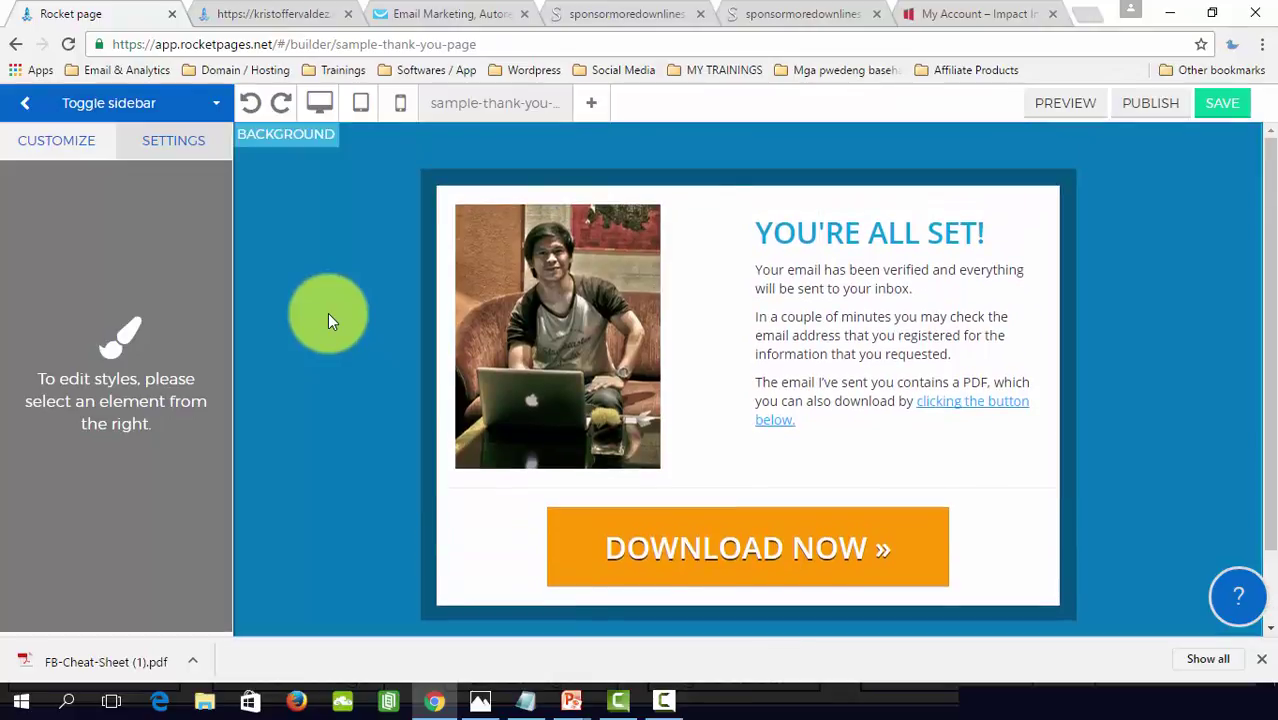
{"action": "left_click", "coordinate": [582, 323]}
{"action": "left_click", "coordinate": [568, 195]}
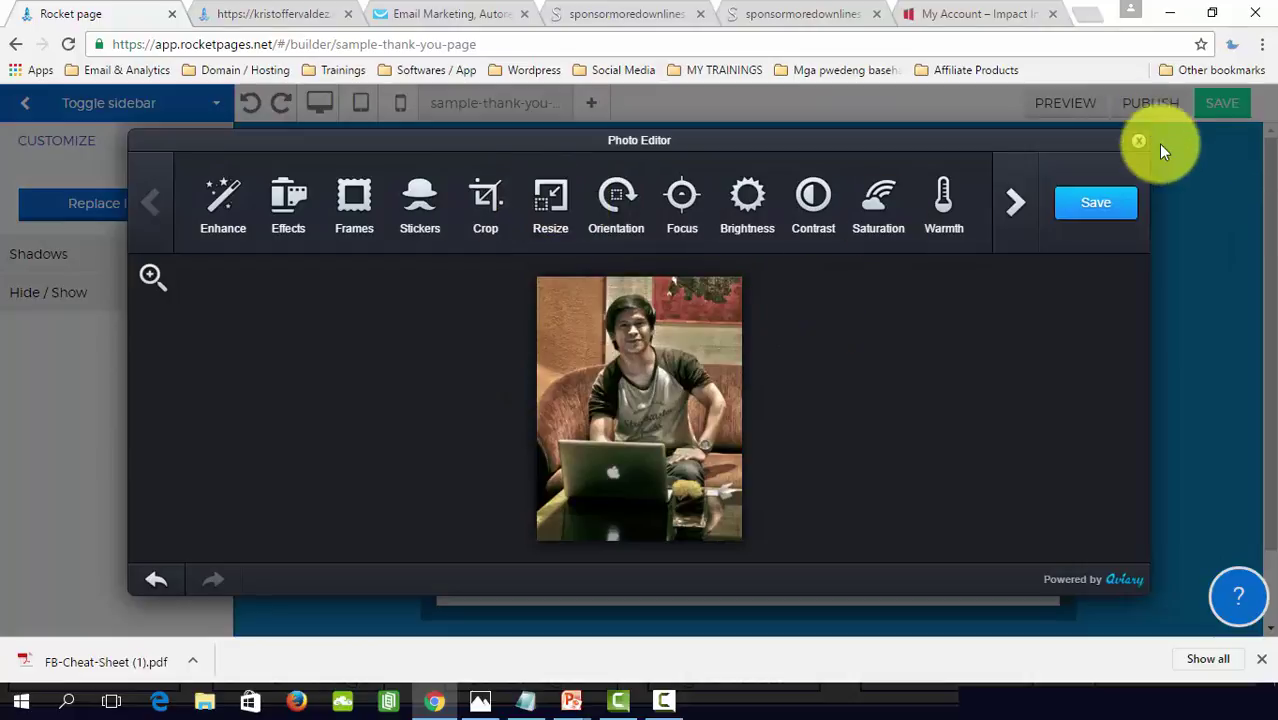
{"action": "left_click", "coordinate": [1138, 141]}
{"action": "left_click", "coordinate": [114, 203]}
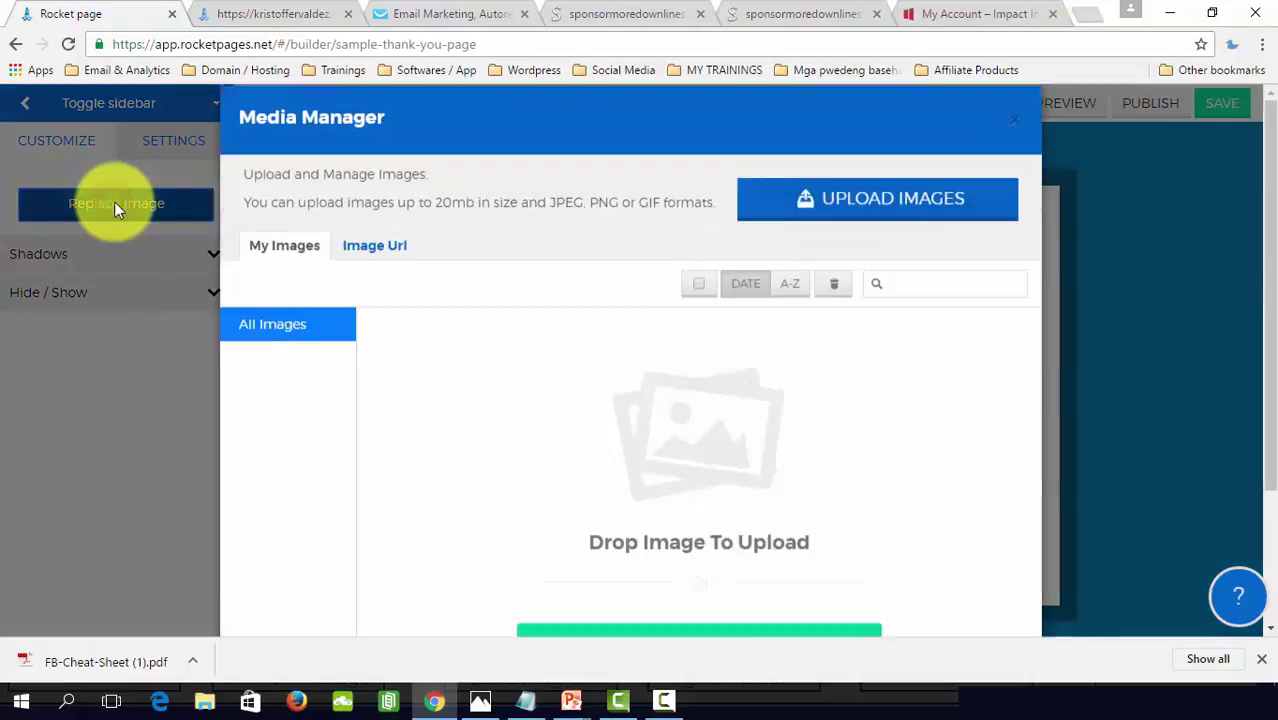
{"action": "scroll", "coordinate": [756, 305], "scroll_direction": "down", "scroll_amount": 2}
{"action": "left_click", "coordinate": [755, 300]}
{"action": "scroll", "coordinate": [752, 298], "scroll_direction": "down", "scroll_amount": 1}
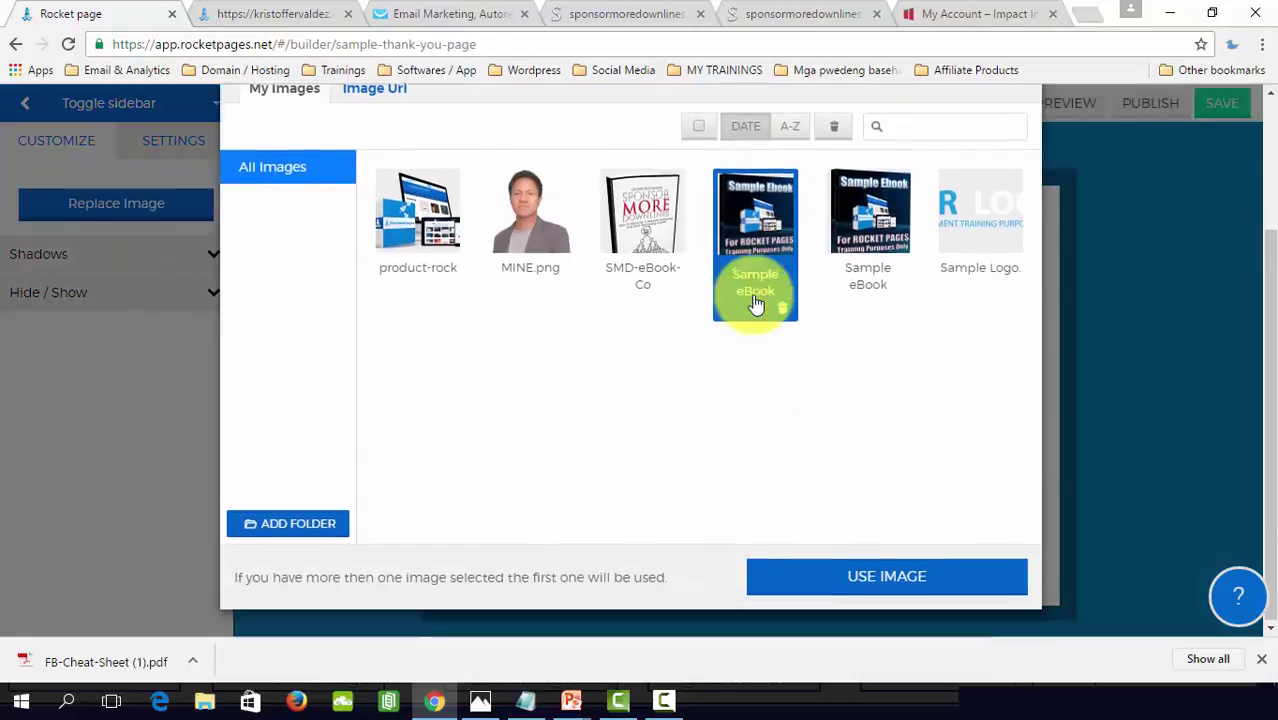
{"action": "left_click", "coordinate": [855, 580]}
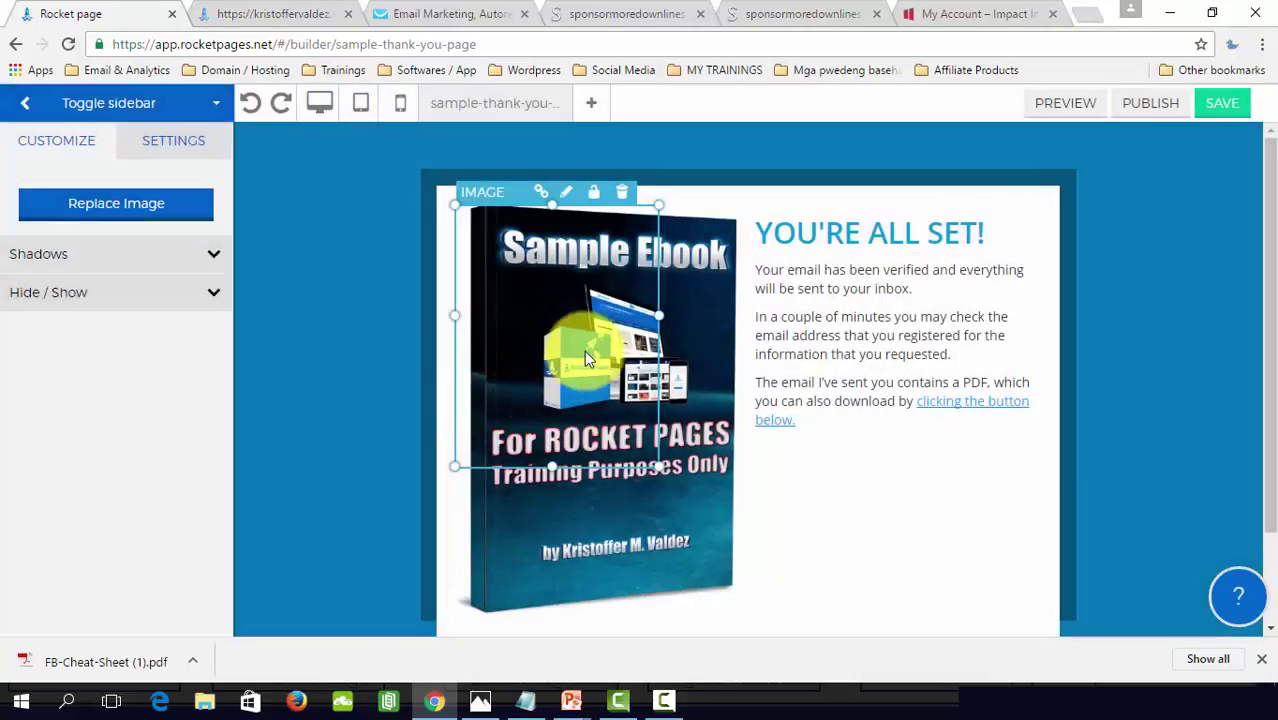
Step: Resize the ebook cover to a width of 200 with locked proportions and move it closer to the text column
{"action": "left_click", "coordinate": [566, 197]}
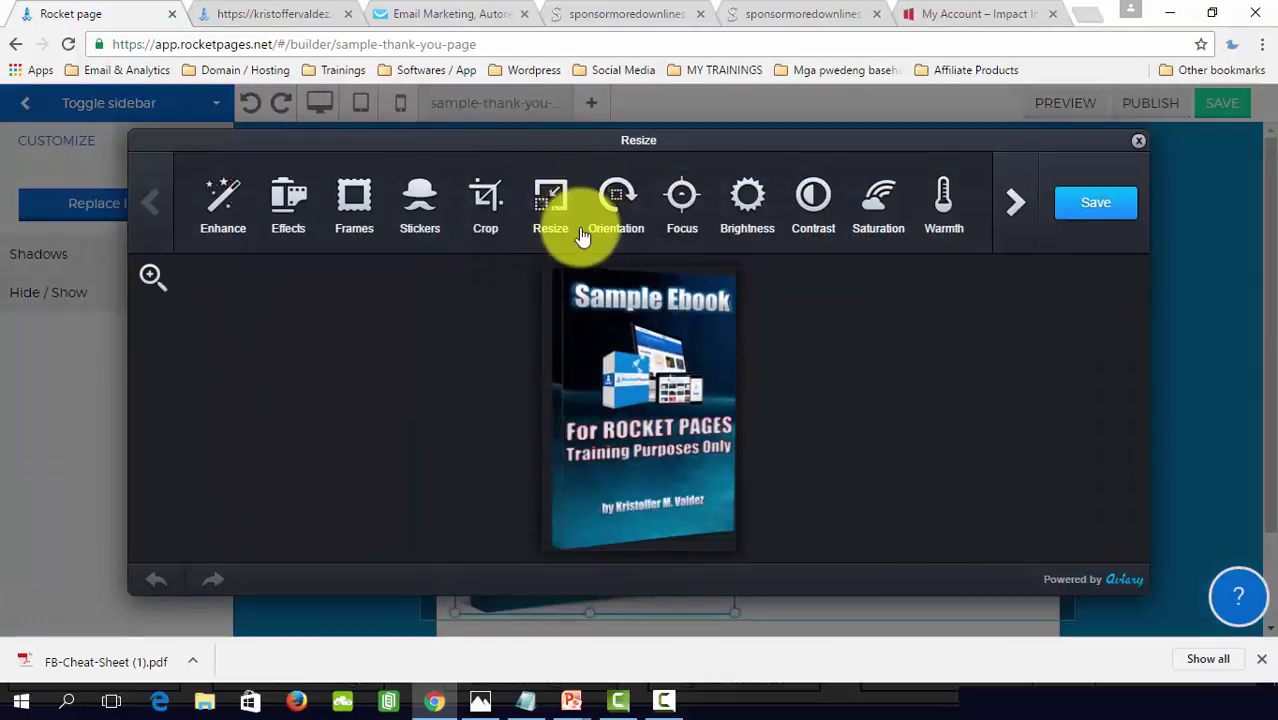
{"action": "left_click", "coordinate": [580, 230]}
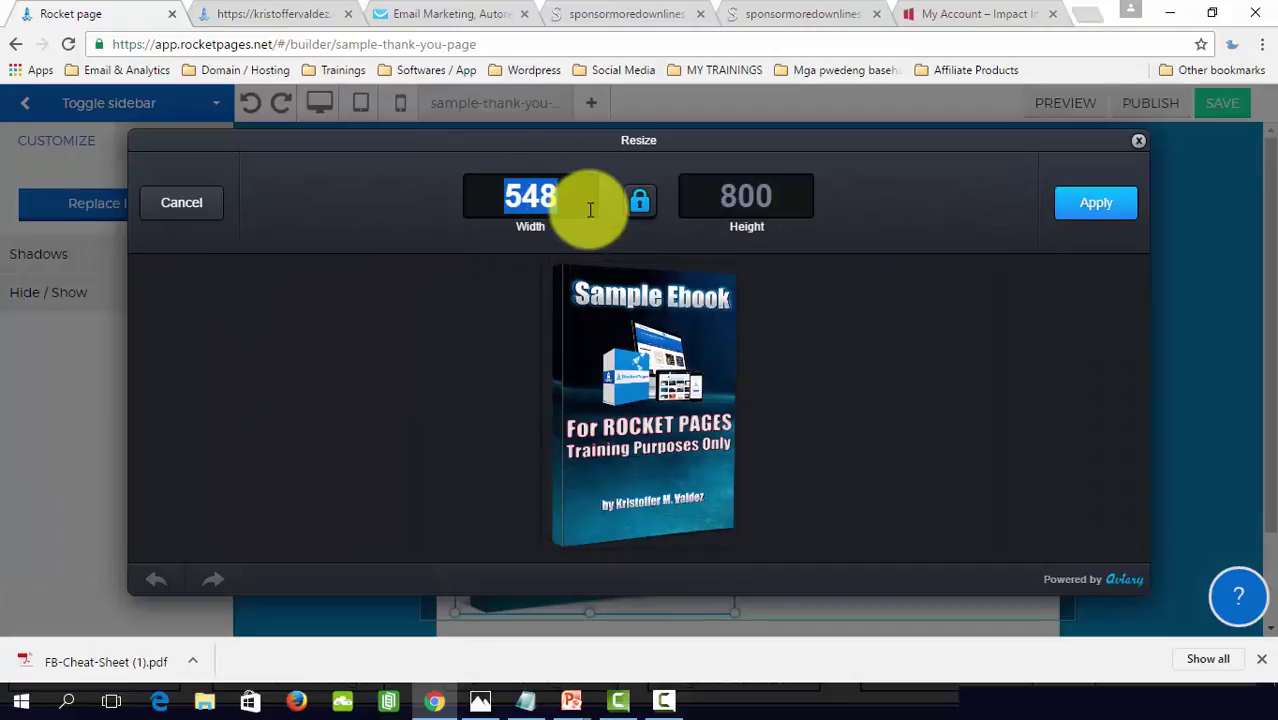
{"action": "type", "text": "200"}
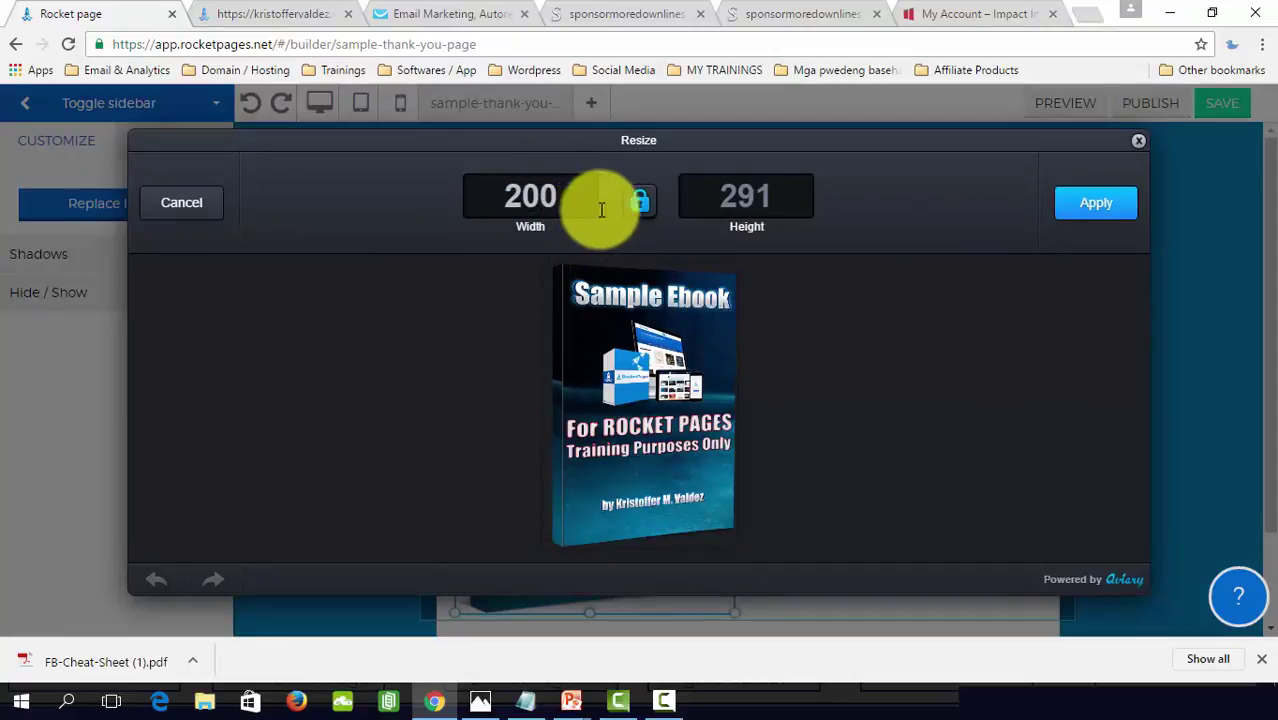
{"action": "left_click", "coordinate": [1096, 202]}
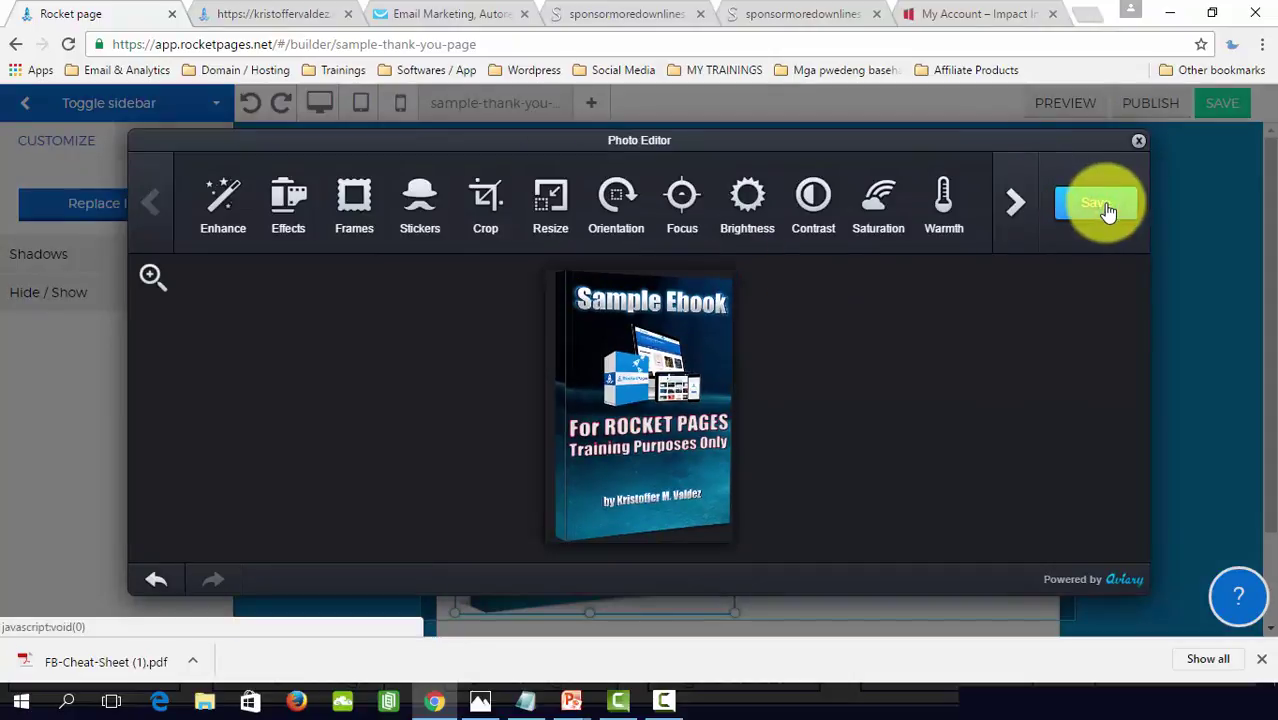
{"action": "left_click", "coordinate": [1104, 205]}
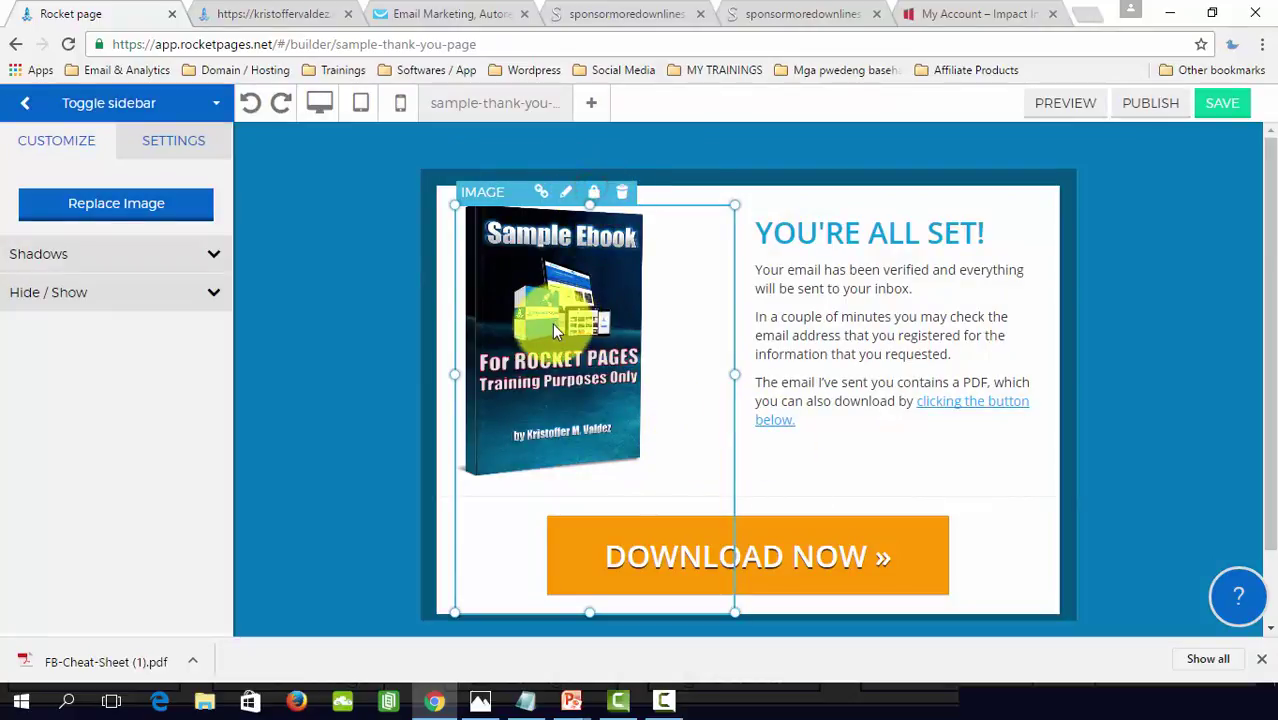
{"action": "left_click_drag", "start_coordinate": [530, 374], "coordinate": [587, 375]}
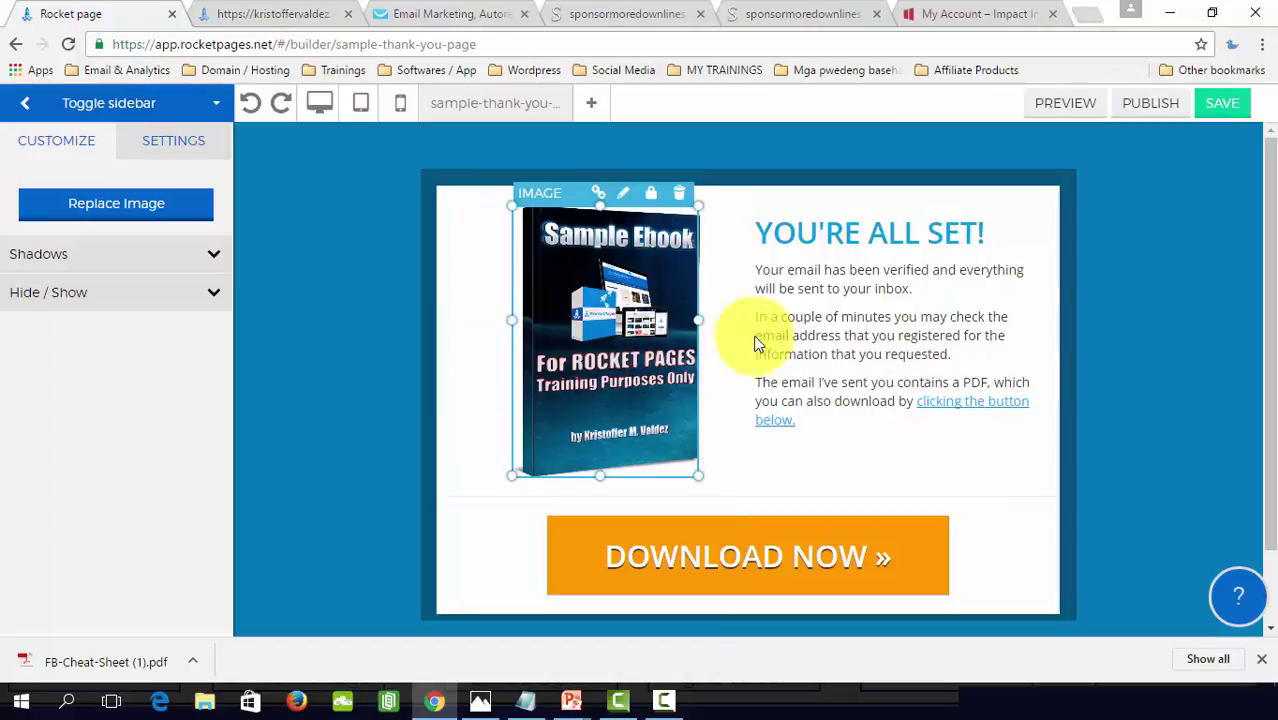
Step: Append "You suppose to receive that email with the subject line:" to the paragraph beginning "In a couple of minutes"
{"action": "left_click", "coordinate": [1000, 470]}
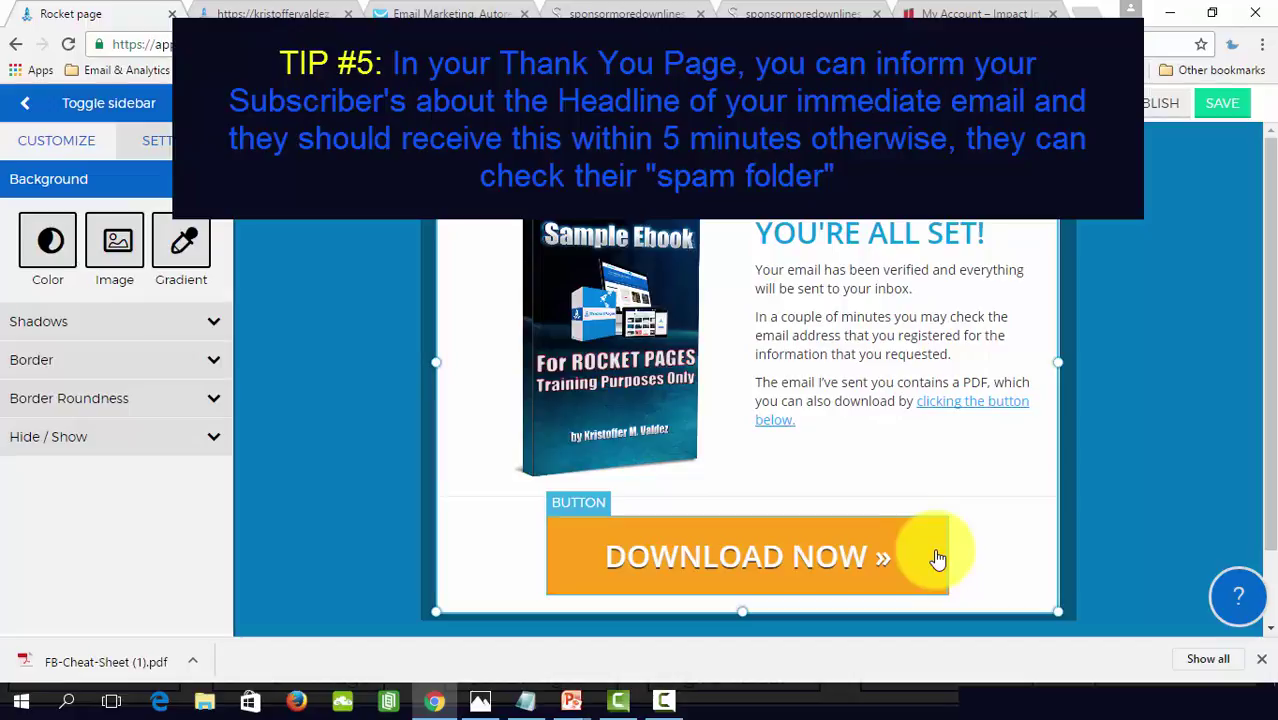
{"action": "left_click", "coordinate": [950, 352]}
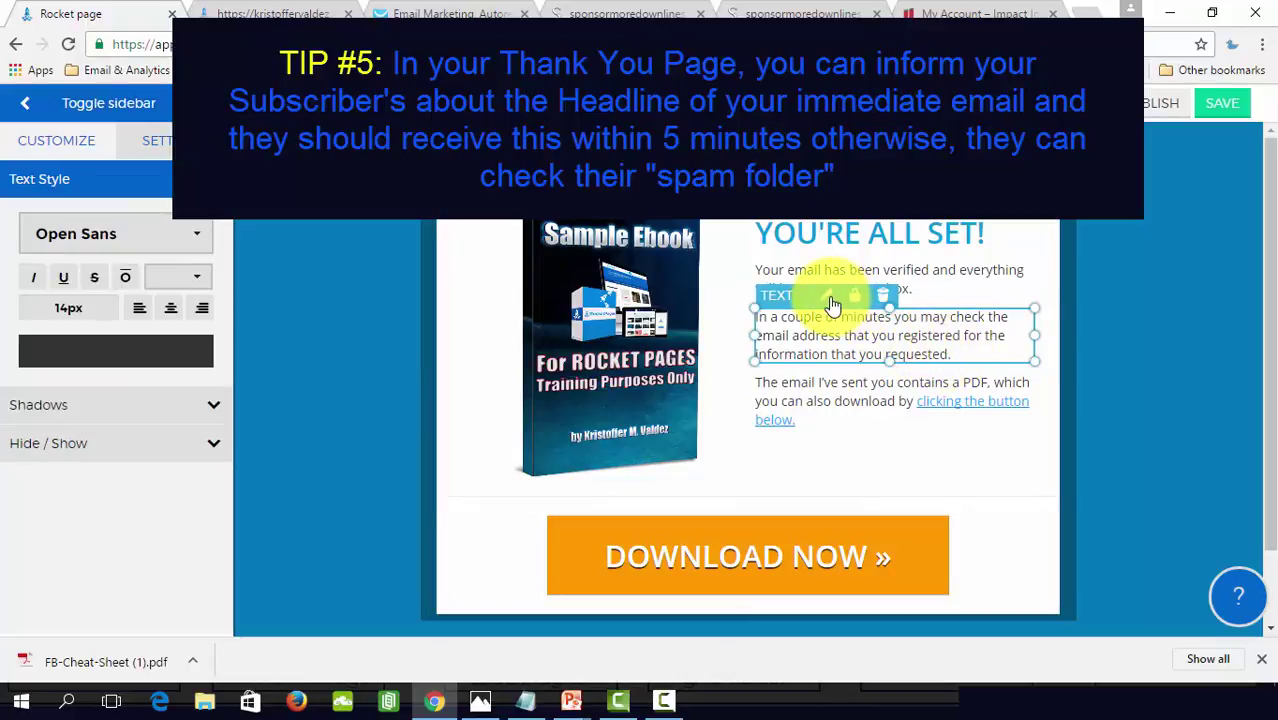
{"action": "left_click", "coordinate": [830, 300]}
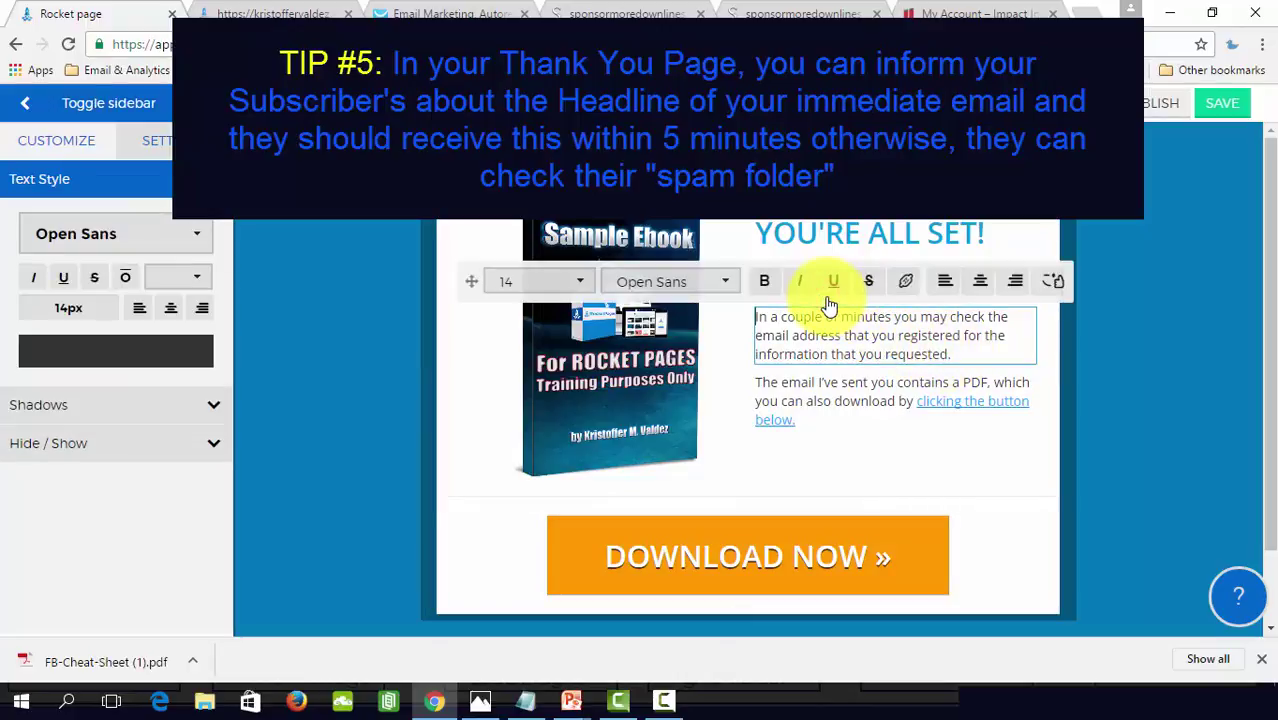
{"action": "left_click", "coordinate": [988, 353]}
{"action": "type", "text": "You suppose "}
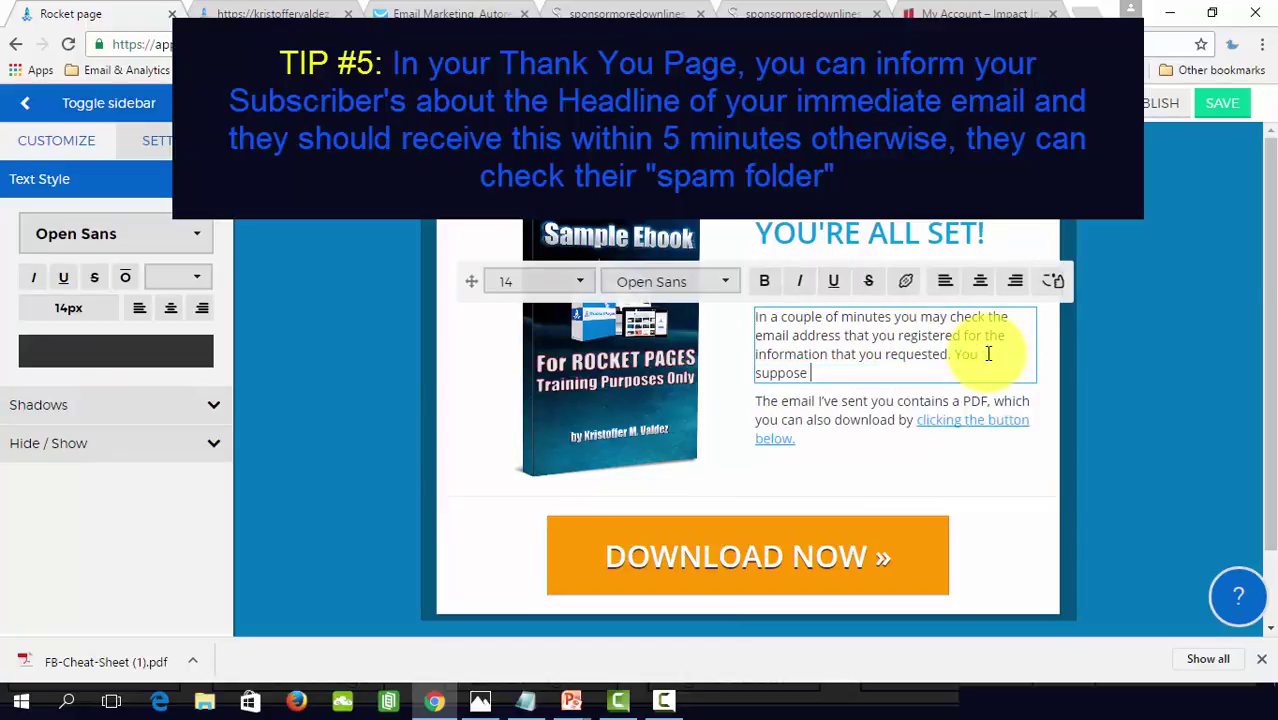
{"action": "type", "text": "to receive that emia"}
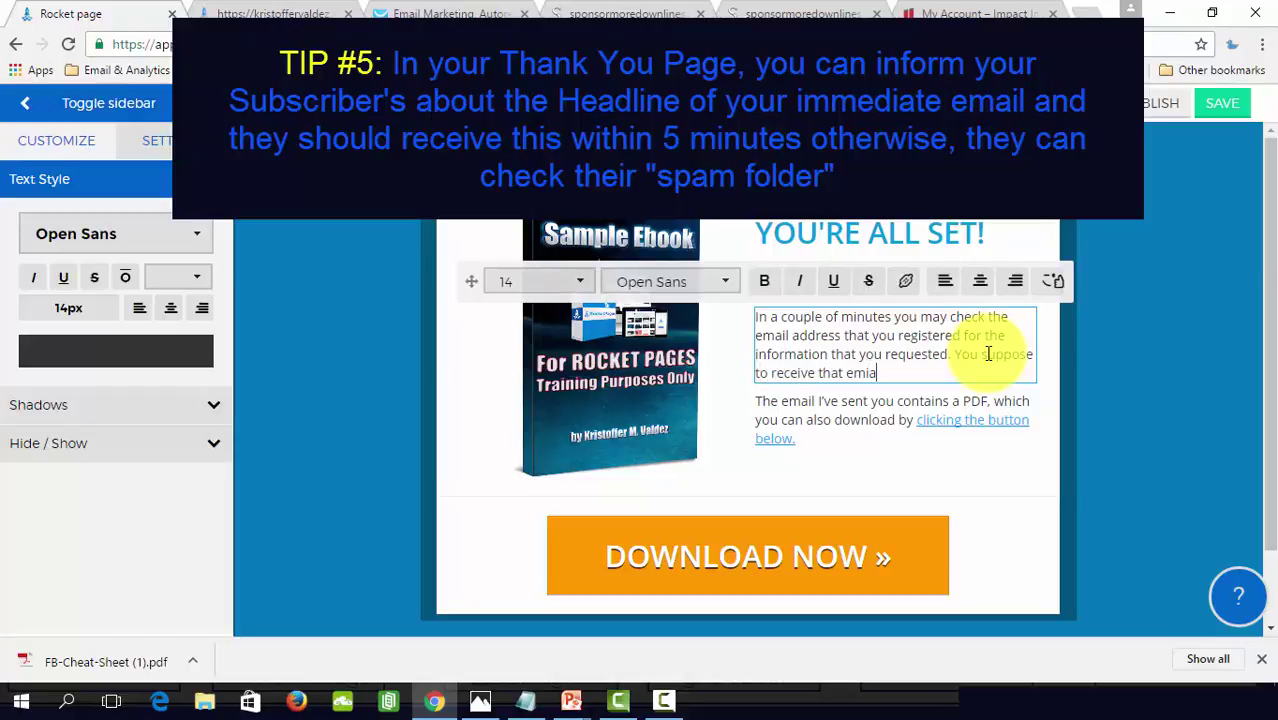
{"action": "key", "text": "BackSpace"}
{"action": "type", "text": "ail with the subject line:"}
Step: Copy the headline "Hello [Subscriber's Name]! Eto na yung eBook mo!" from Notepad and paste it after "subject line:" on the thank-you page
{"action": "key", "text": "alt+Tab"}
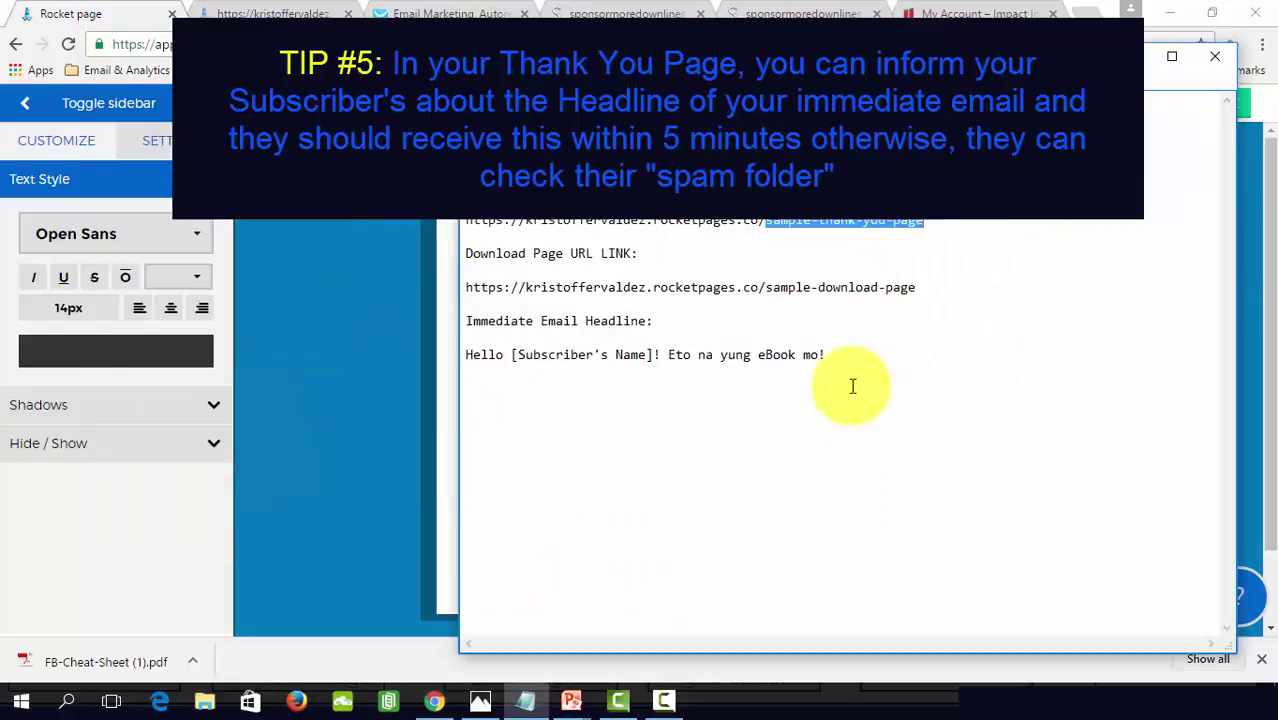
{"action": "left_click_drag", "start_coordinate": [858, 350], "coordinate": [466, 356]}
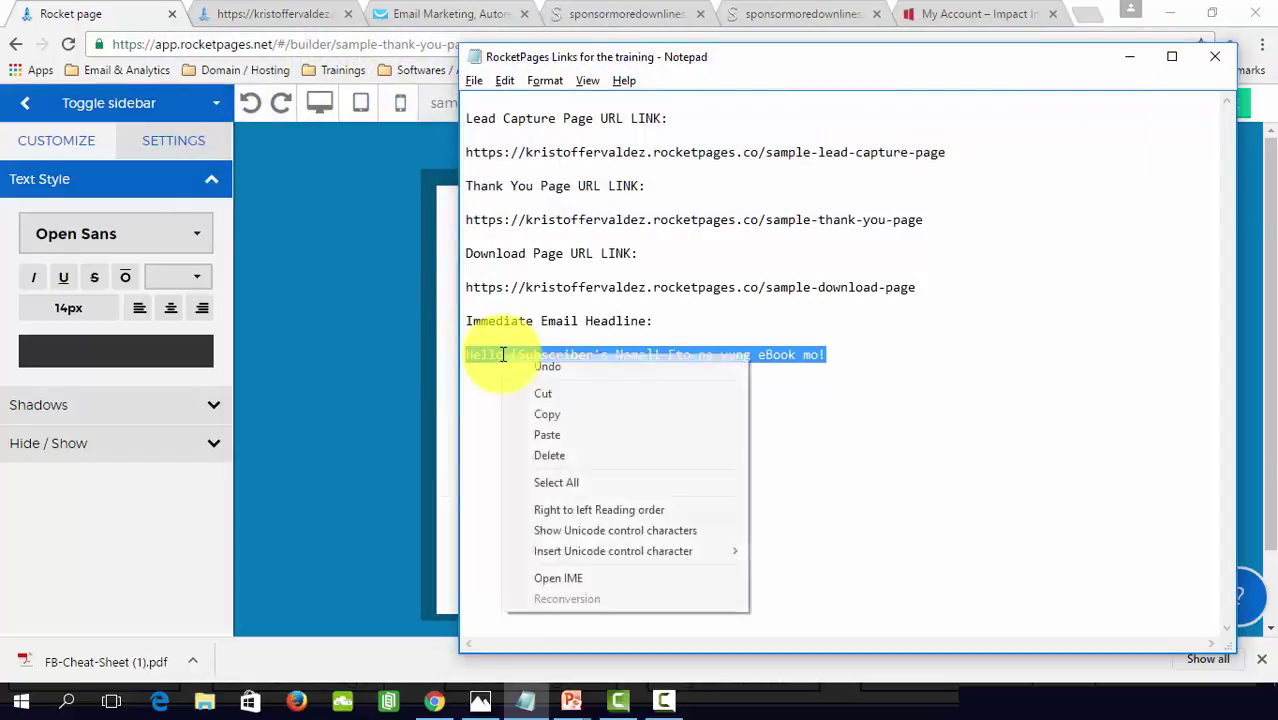
{"action": "left_click", "coordinate": [560, 412]}
{"action": "key", "text": "alt+Tab"}
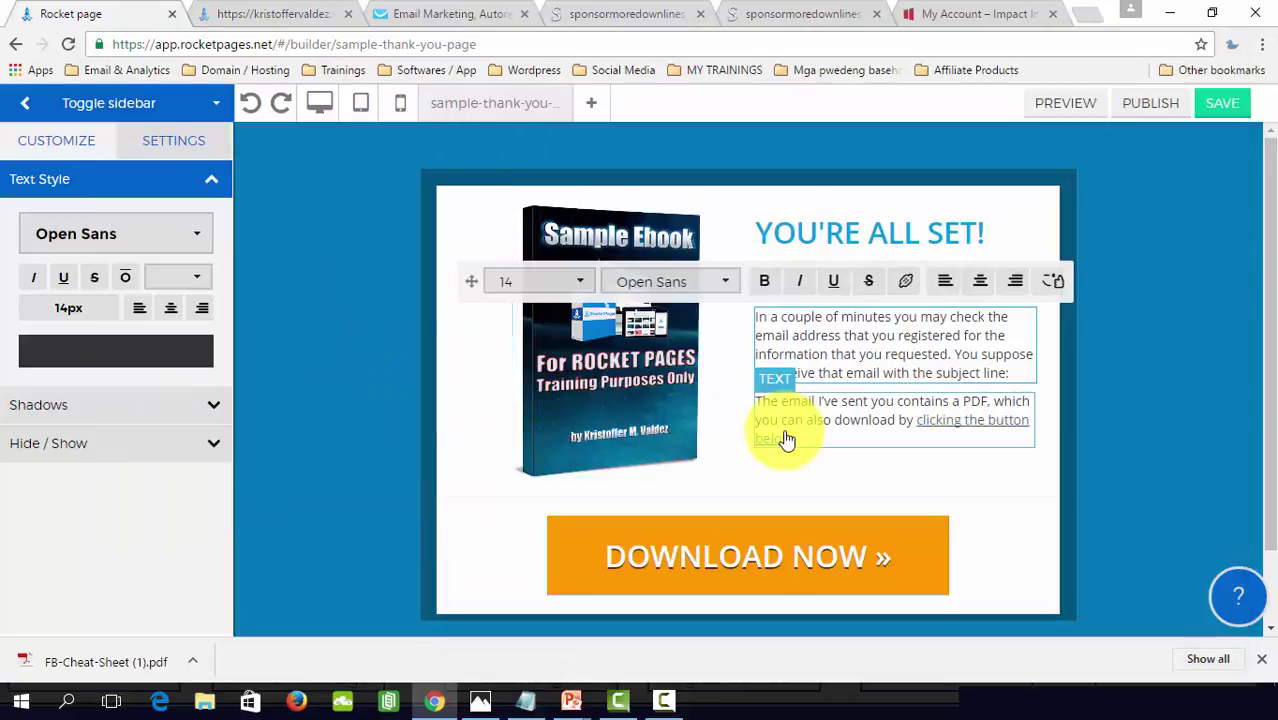
{"action": "right_click", "coordinate": [1015, 375]}
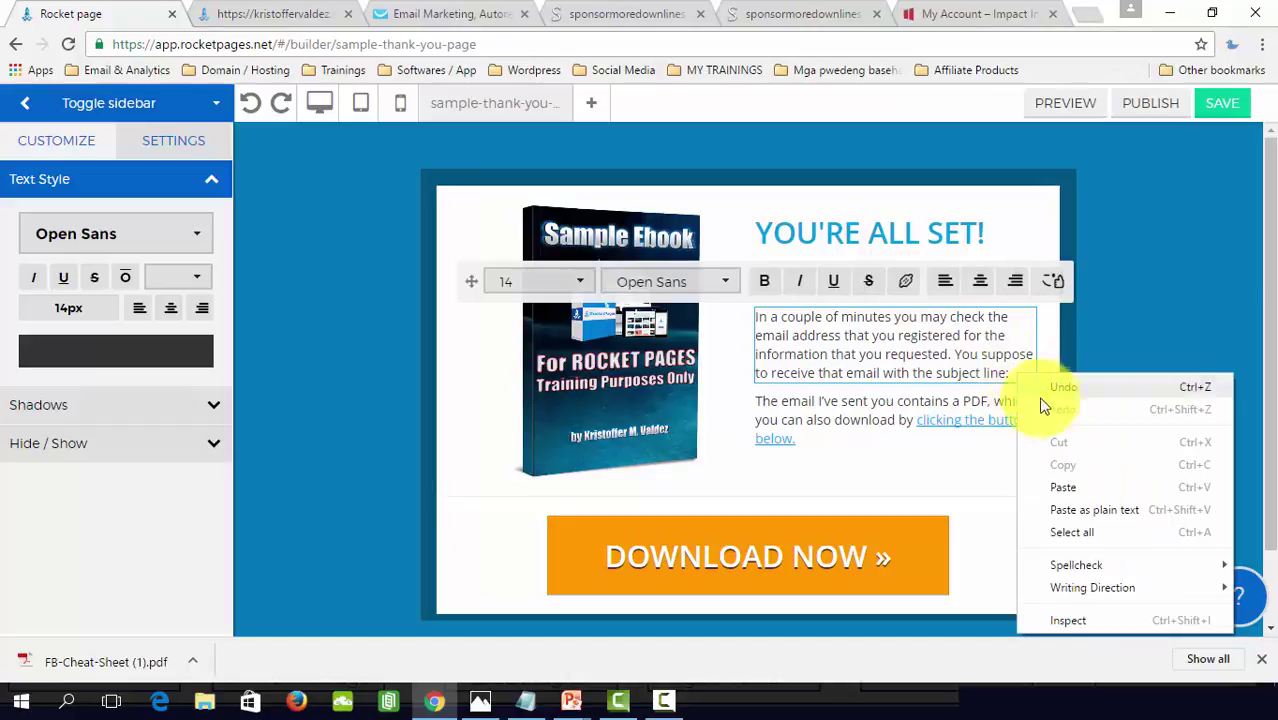
{"action": "left_click", "coordinate": [1084, 487]}
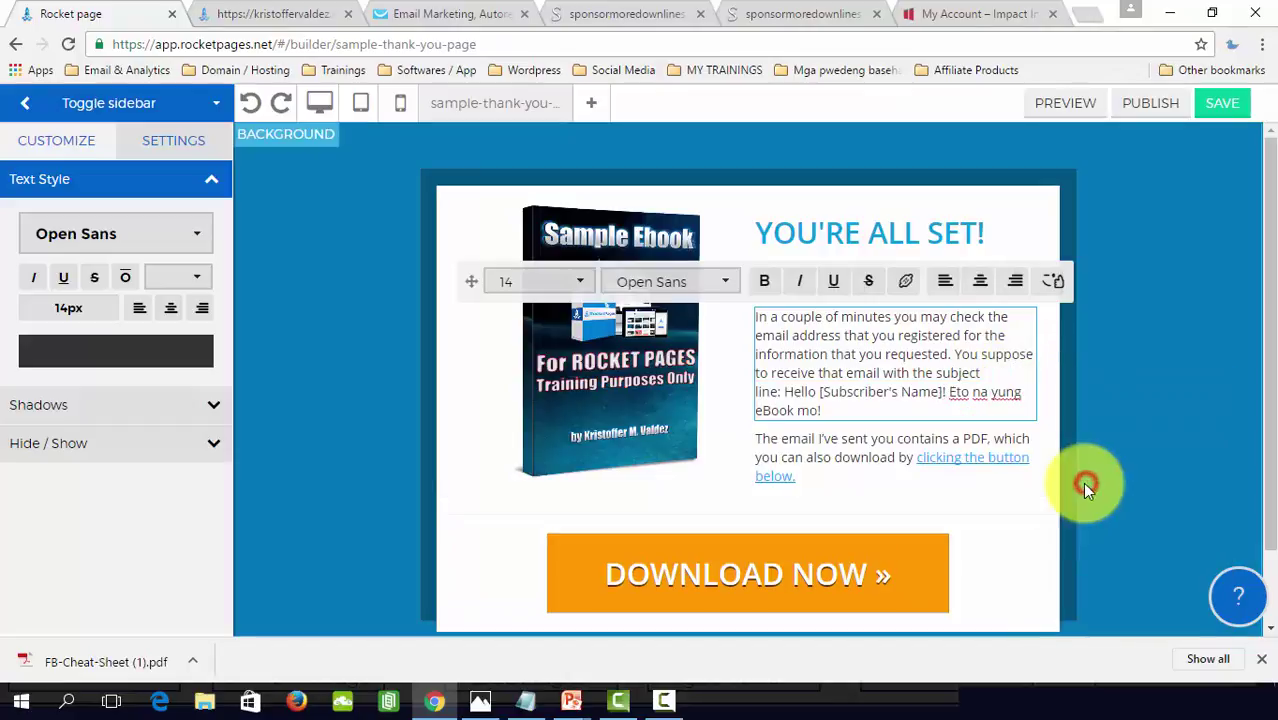
Step: Remove "[Subscriber's Name]" from the pasted subject line and enclose the remaining "Hello! Eto na yung eBook mo!" in double quotation marks
{"action": "left_click", "coordinate": [942, 391]}
{"action": "key", "text": "ctrl+shift+Left"}
{"action": "key", "text": "ctrl+shift+Left"}
{"action": "key", "text": "ctrl+shift+Left"}
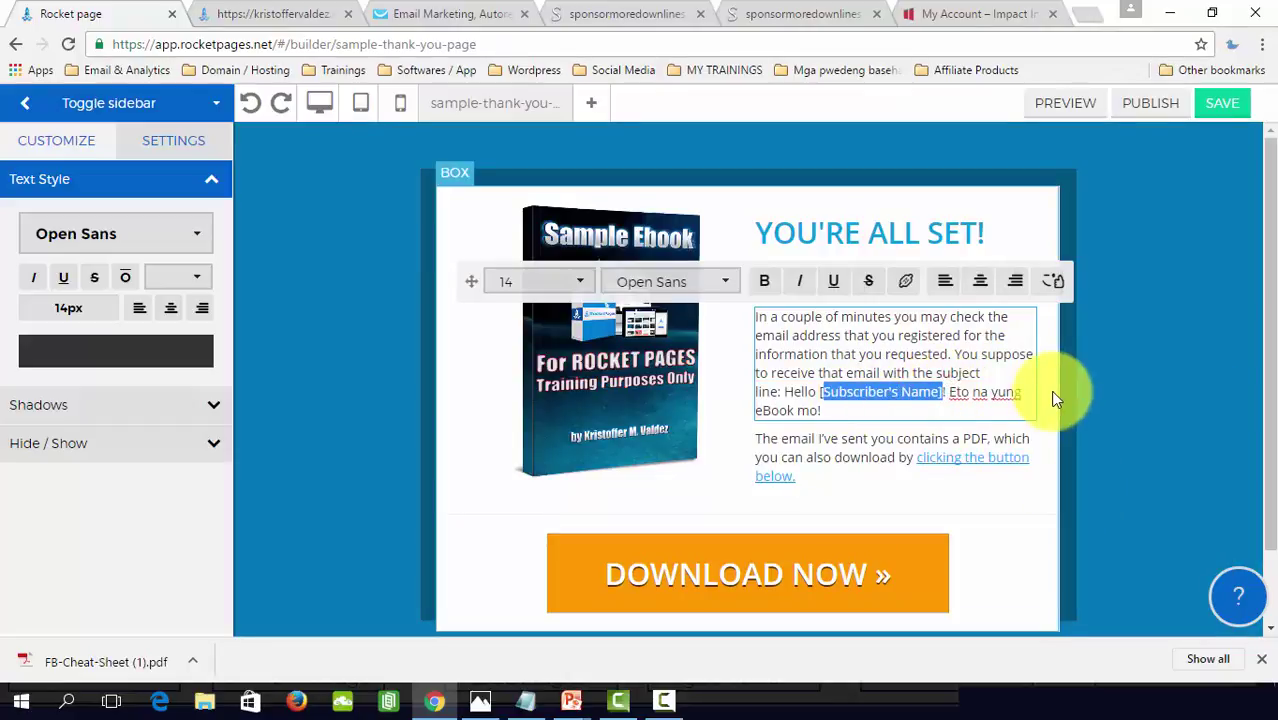
{"action": "key", "text": "ctrl+shift+Right"}
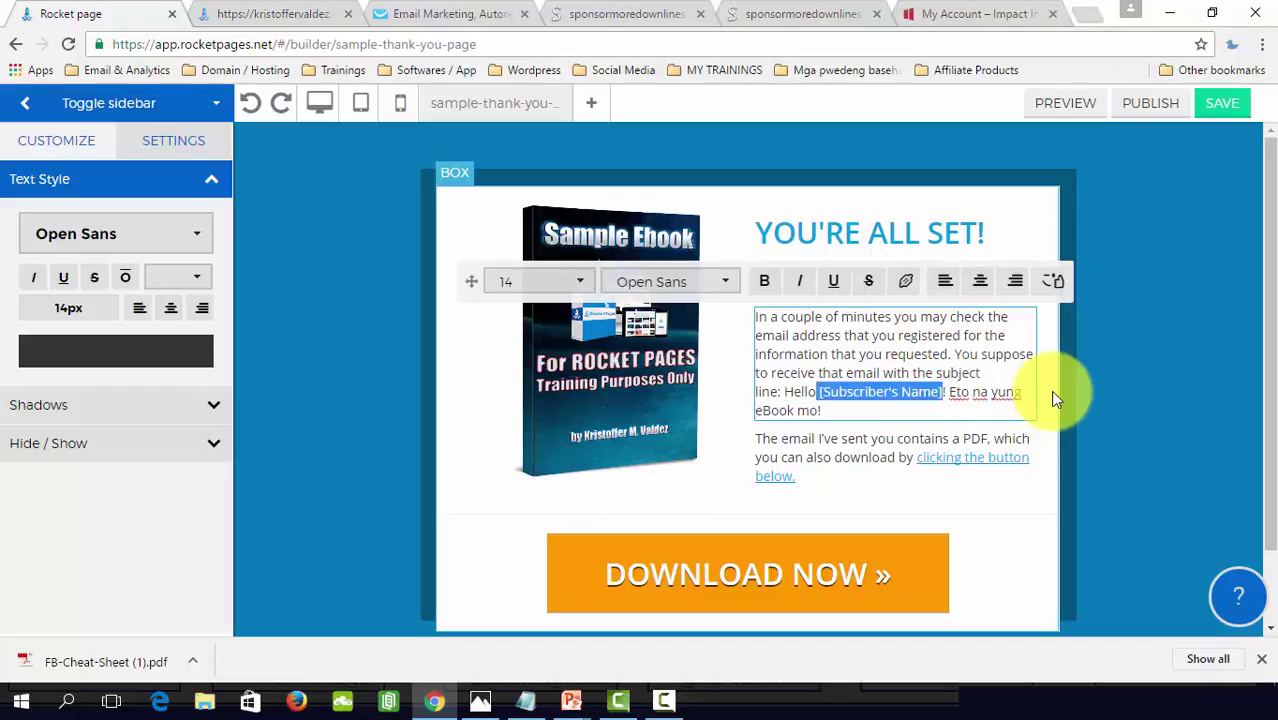
{"action": "key", "text": "BackSpace"}
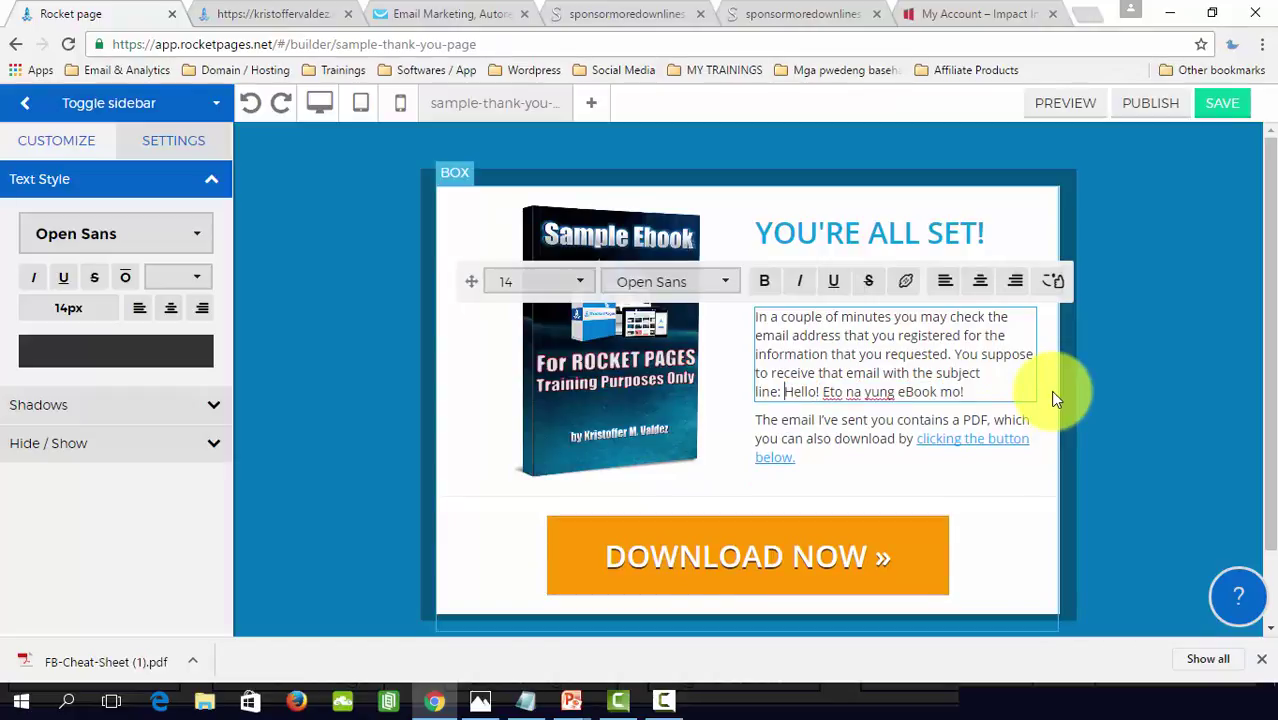
{"action": "type", "text": "\""}
{"action": "key", "text": "End"}
{"action": "type", "text": "\""}
Step: Make the quoted subject line "Hello! Eto na yung eBook mo!" bold, leaving out the quotation marks
{"action": "key", "text": "Left"}
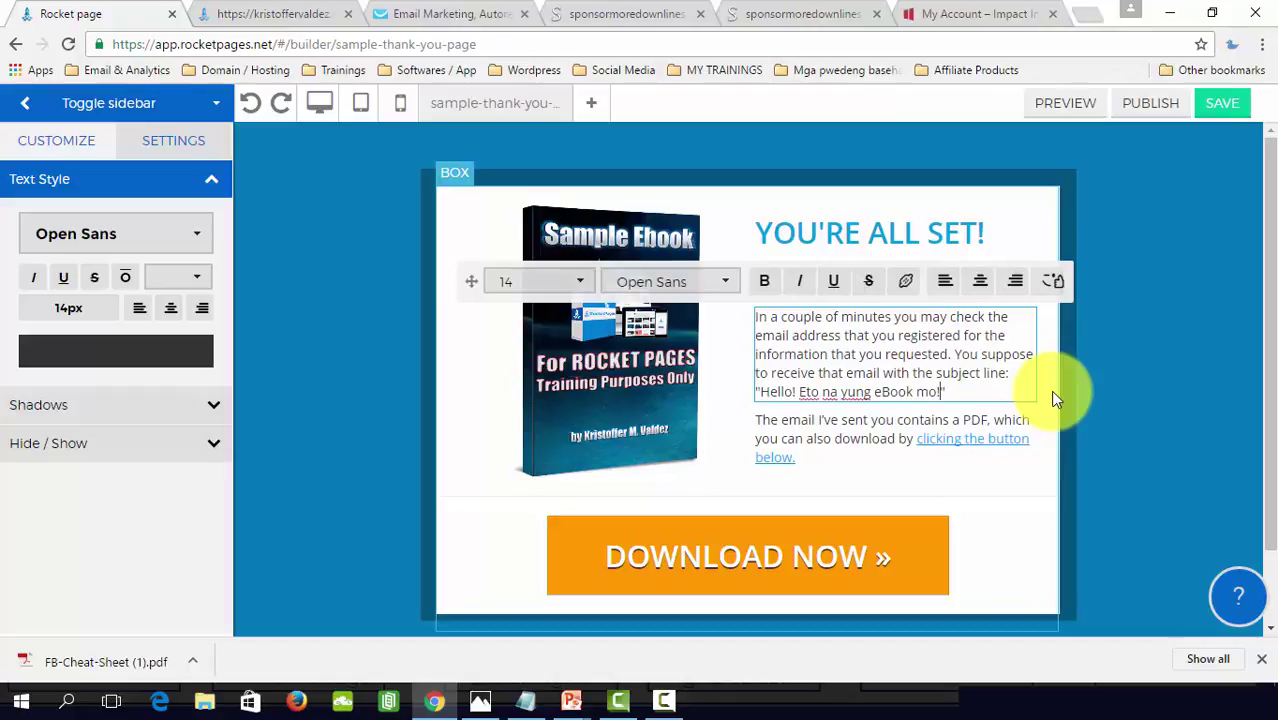
{"action": "key", "text": "ctrl+shift+Left"}
{"action": "key", "text": "ctrl+shift+Left"}
{"action": "key", "text": "ctrl+shift+Left"}
{"action": "key", "text": "ctrl+shift+Left"}
{"action": "key", "text": "ctrl+shift+Left"}
{"action": "key", "text": "ctrl+shift+Left"}
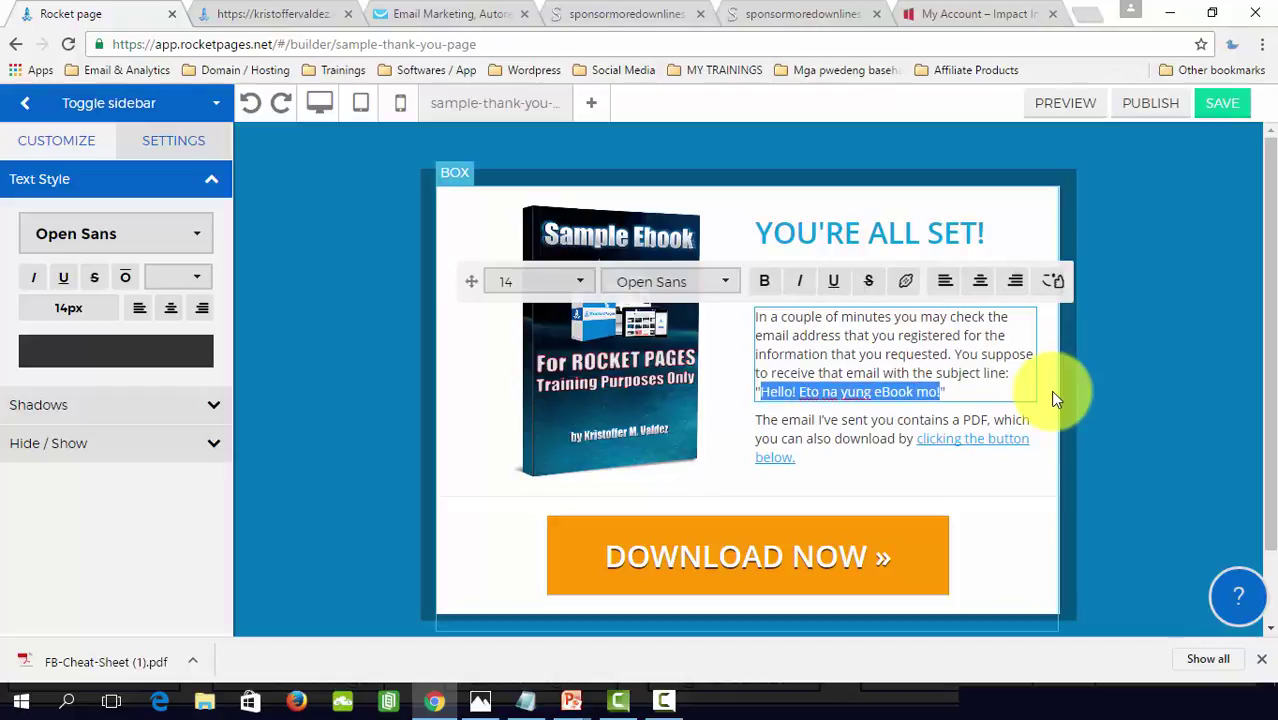
{"action": "left_click", "coordinate": [765, 281]}
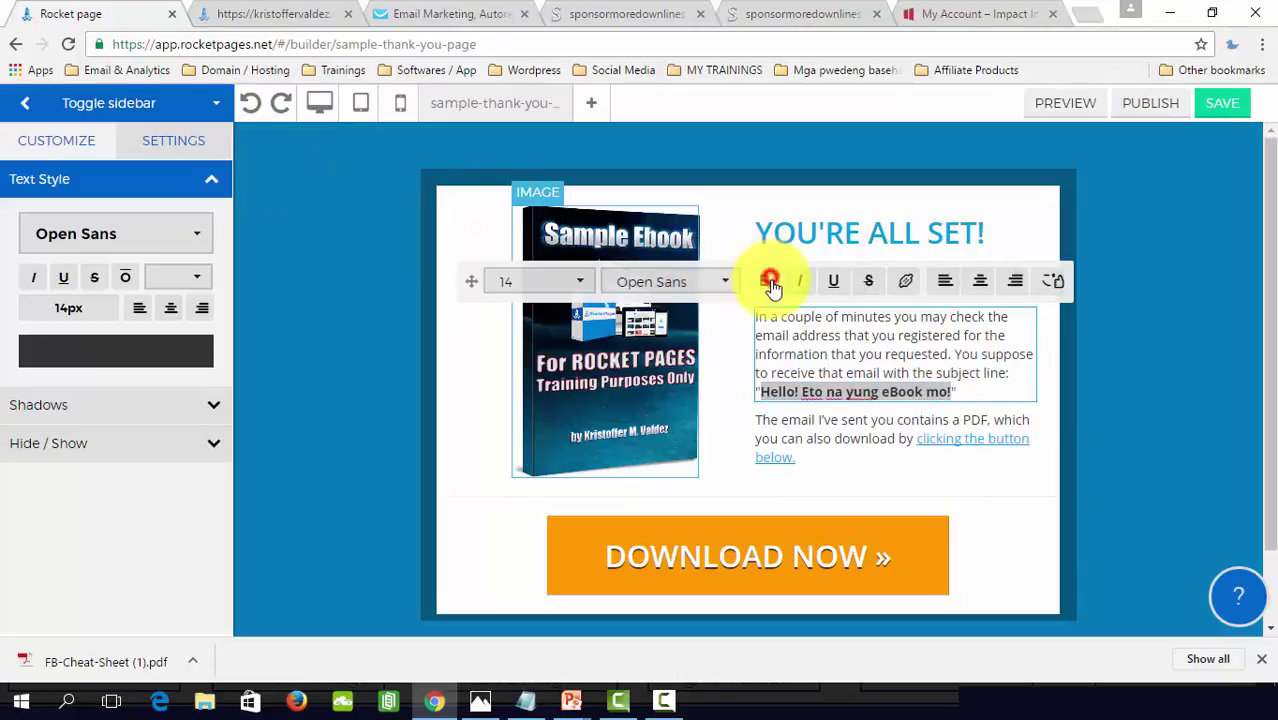
Step: Append "in 5 minutes, otherwise check your spam folder." after the quoted subject line
{"action": "left_click", "coordinate": [1003, 391]}
{"action": "type", "text": "o"}
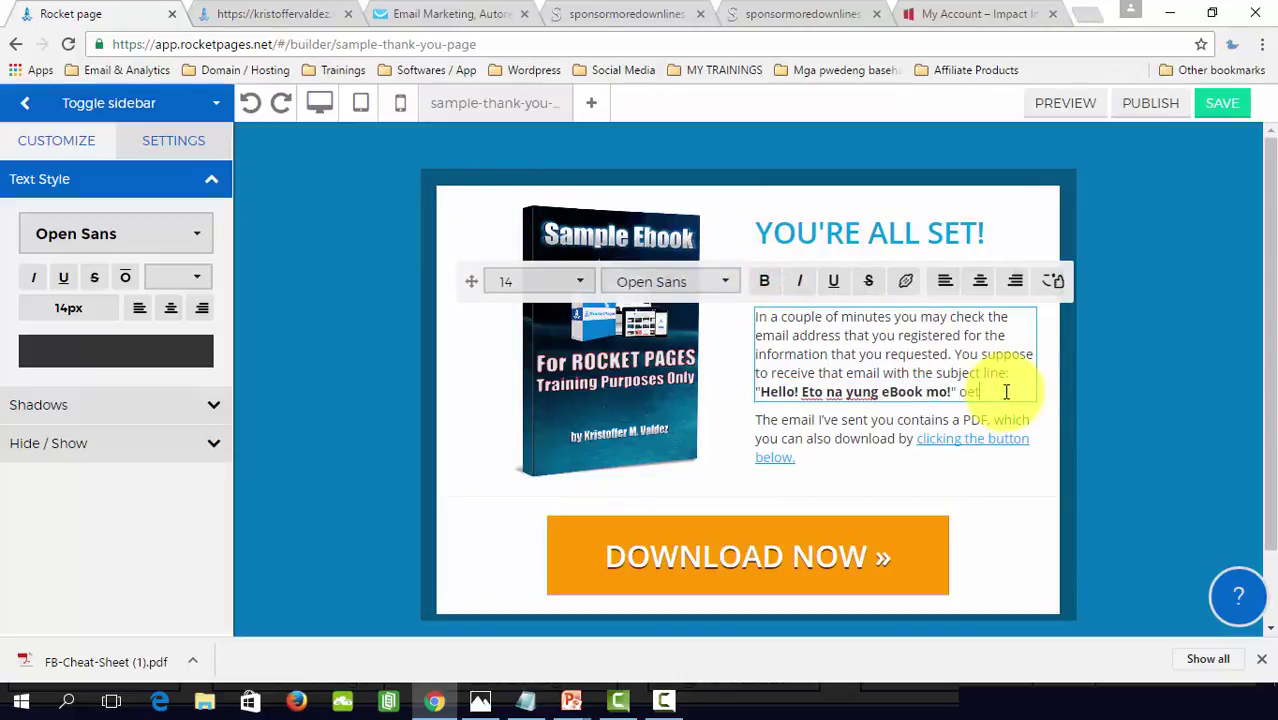
{"action": "type", "text": "ther"}
{"action": "double_click", "coordinate": [1006, 391]}
{"action": "key", "text": "BackSpace"}
{"action": "type", "text": "in 5 minutes. otherwise"}
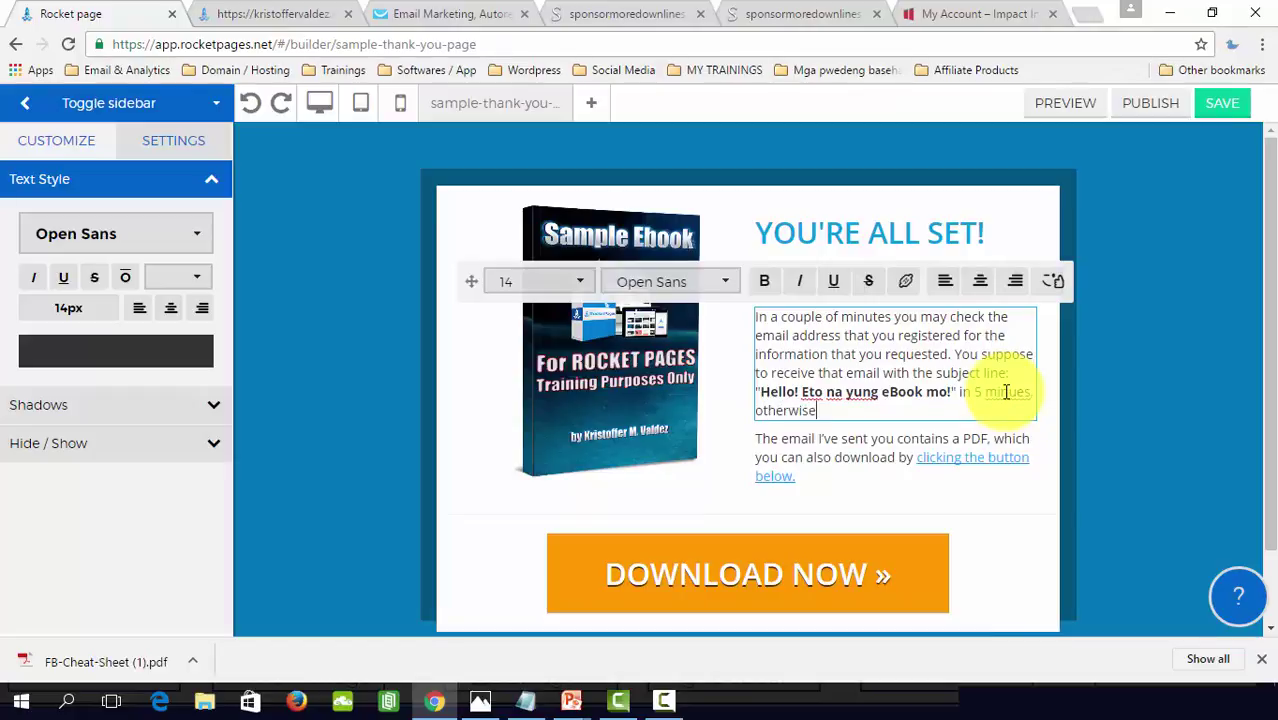
{"action": "type", "text": " check your spam"}
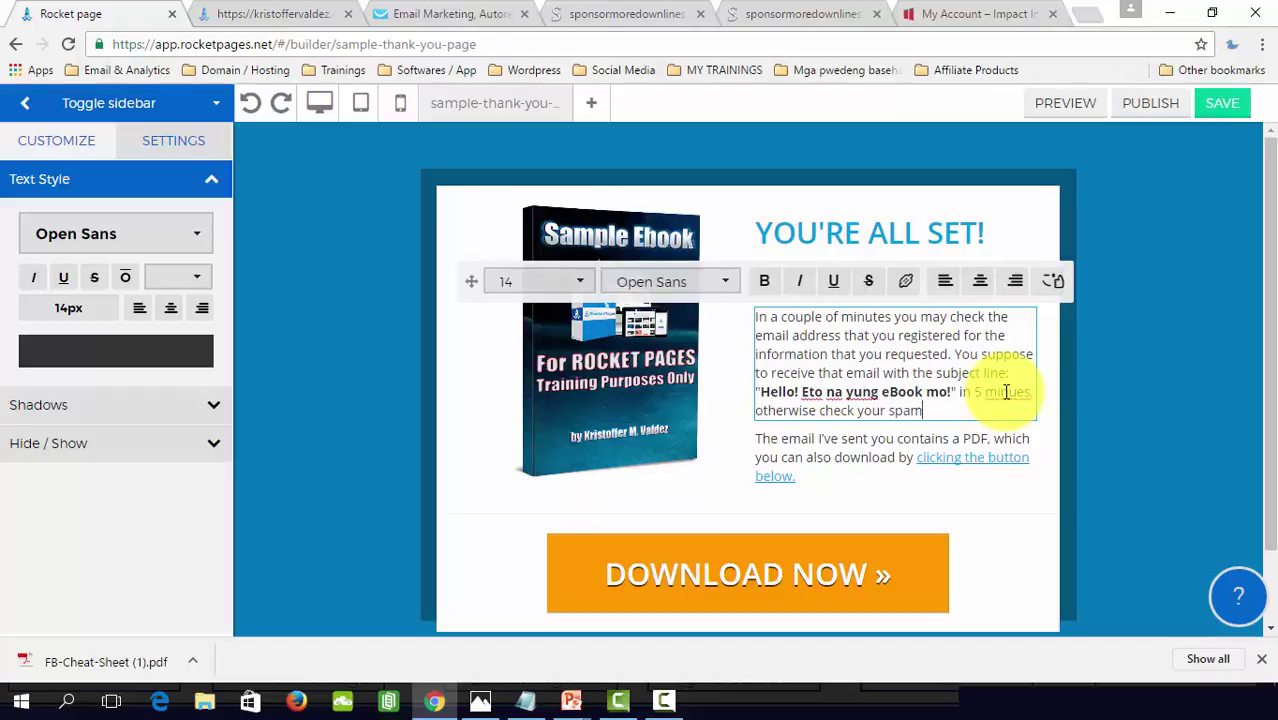
{"action": "type", "text": " folder."}
{"action": "left_click", "coordinate": [1017, 393]}
{"action": "type", "text": "tes,"}
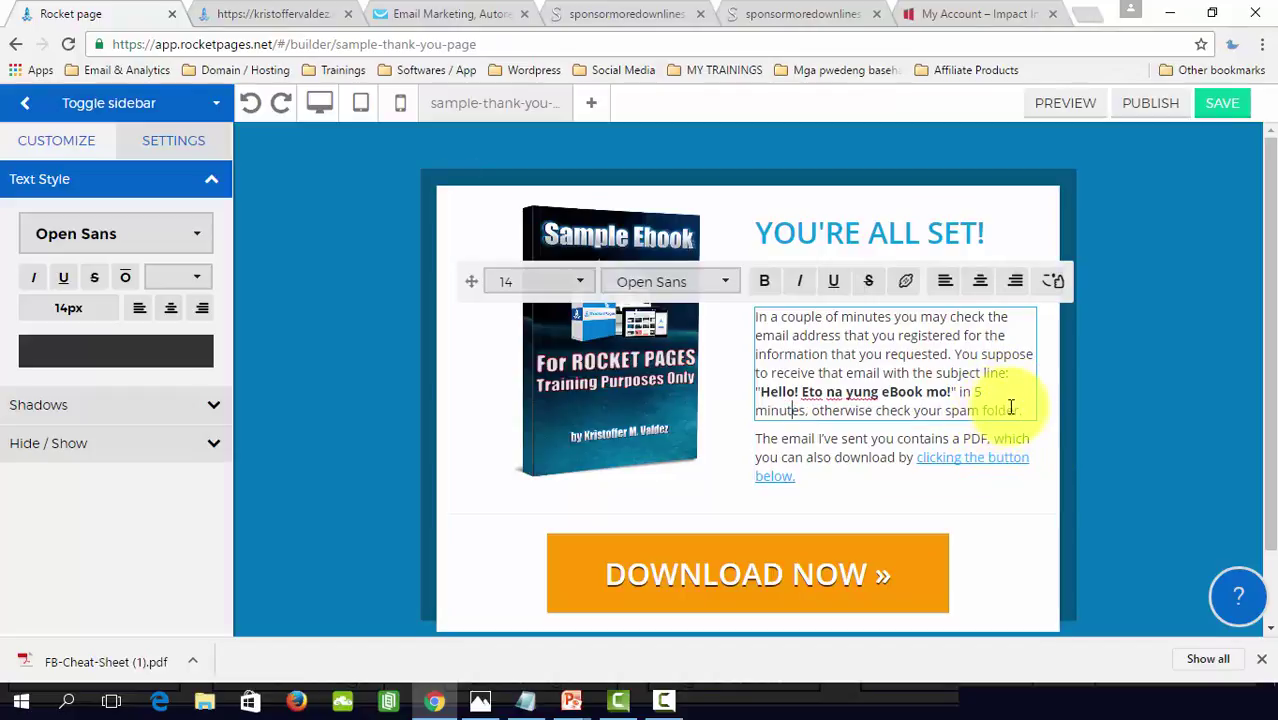
{"action": "left_click", "coordinate": [1032, 409]}
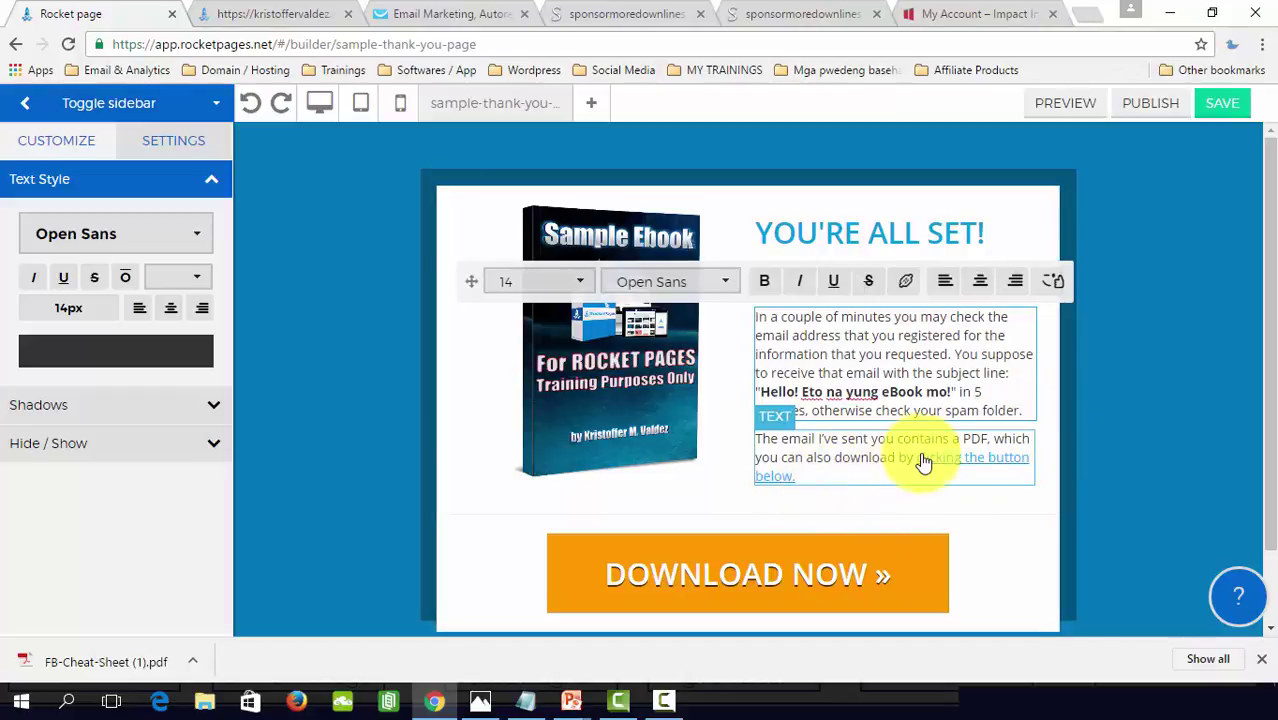
Step: Replace "download by clicking the button below." in the last paragraph with "check the link inside your email inbox."
{"action": "left_click", "coordinate": [836, 456]}
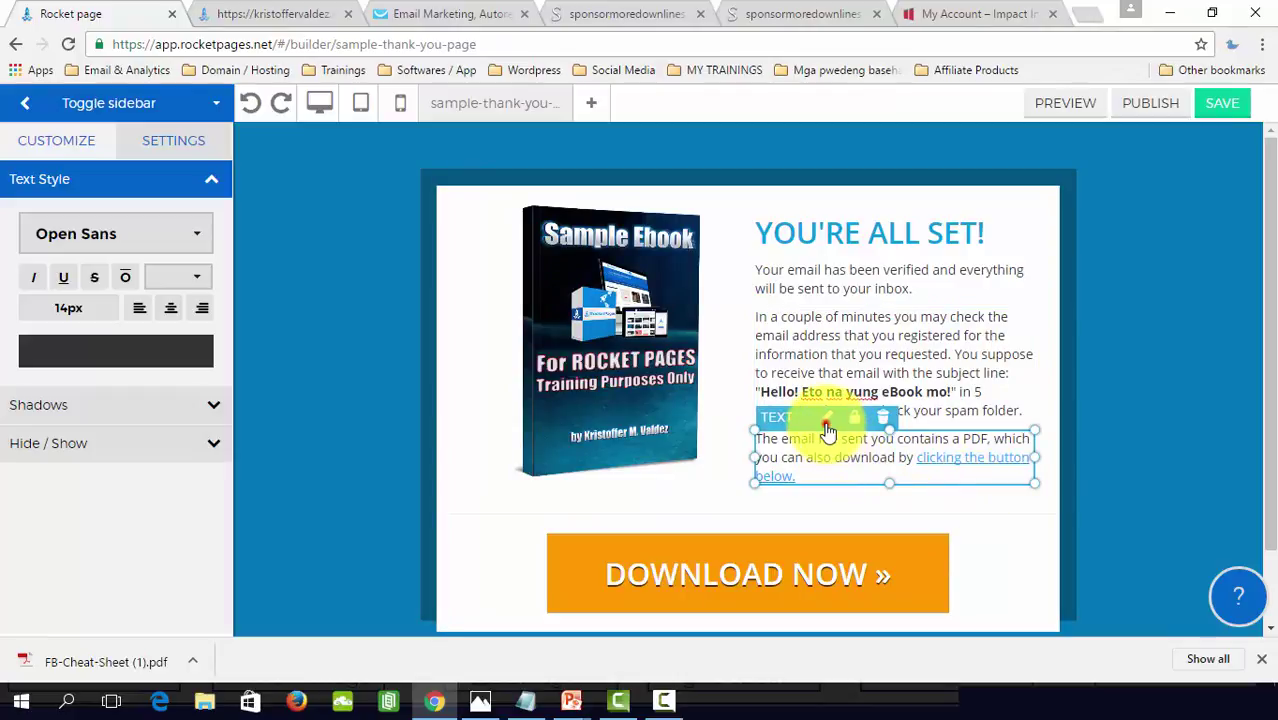
{"action": "left_click", "coordinate": [826, 417]}
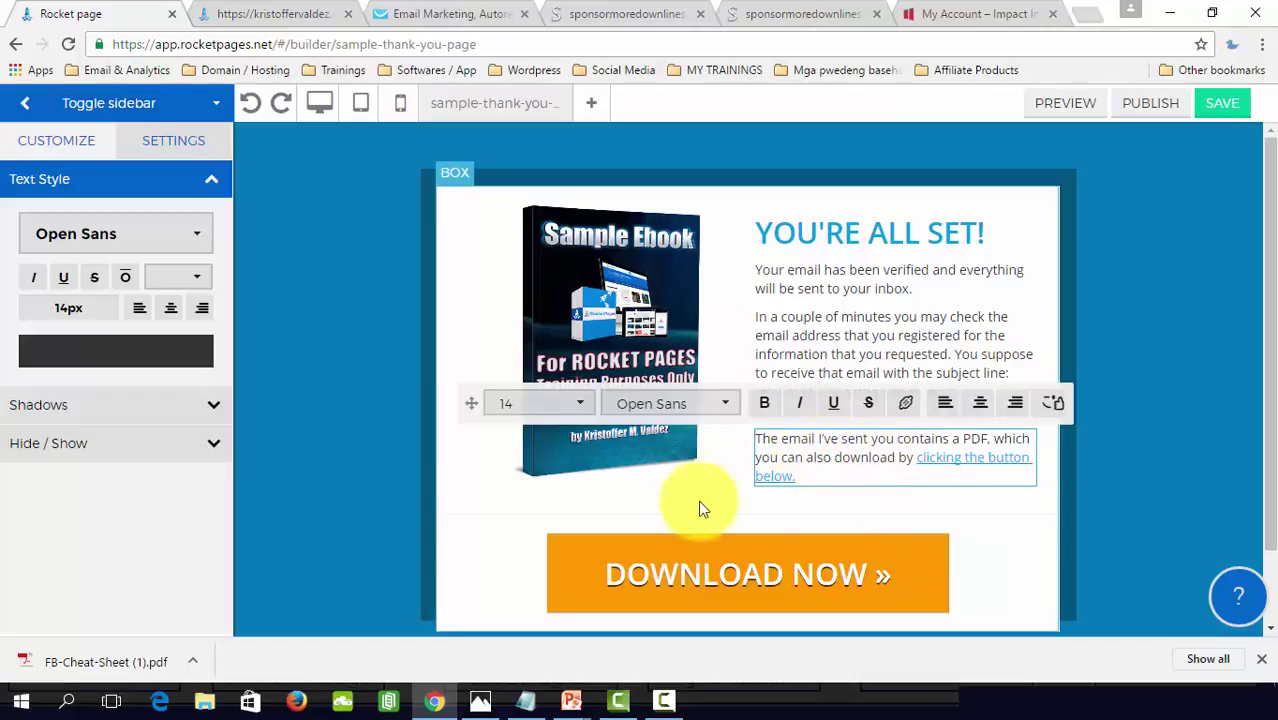
{"action": "left_click", "coordinate": [836, 457]}
{"action": "key", "text": "ctrl+shift+End"}
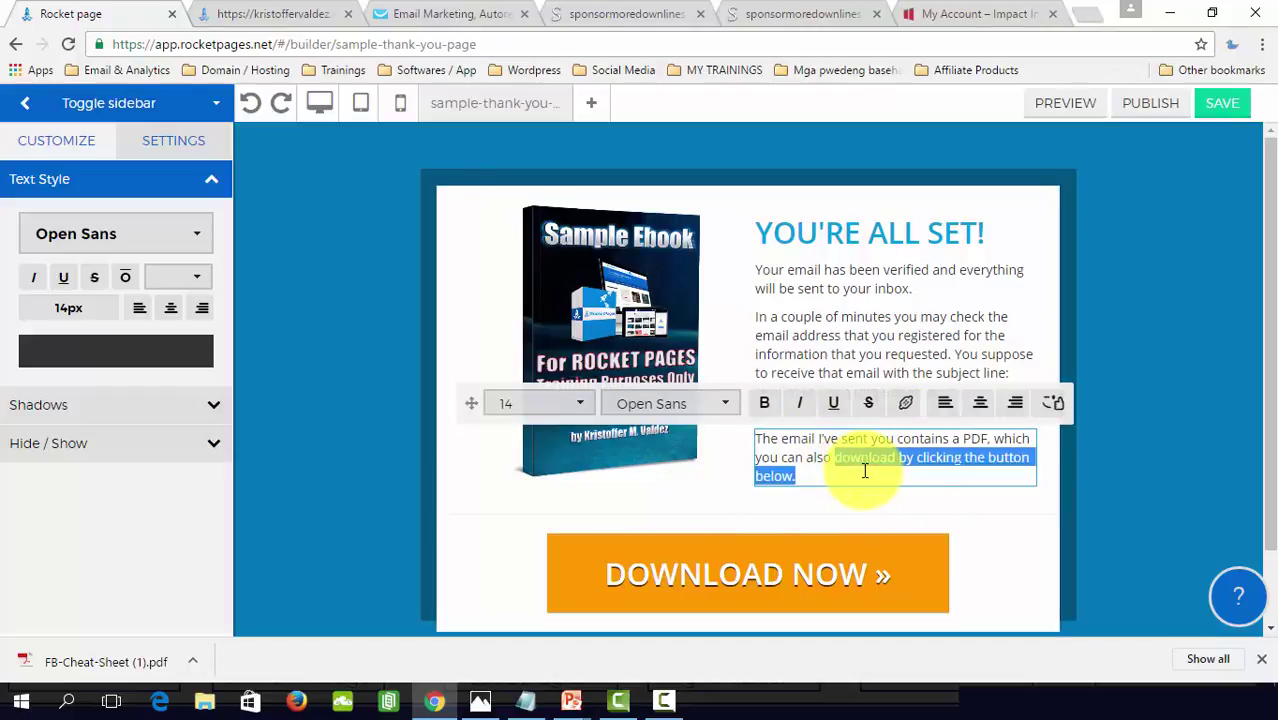
{"action": "key", "text": "Delete"}
{"action": "type", "text": "che"}
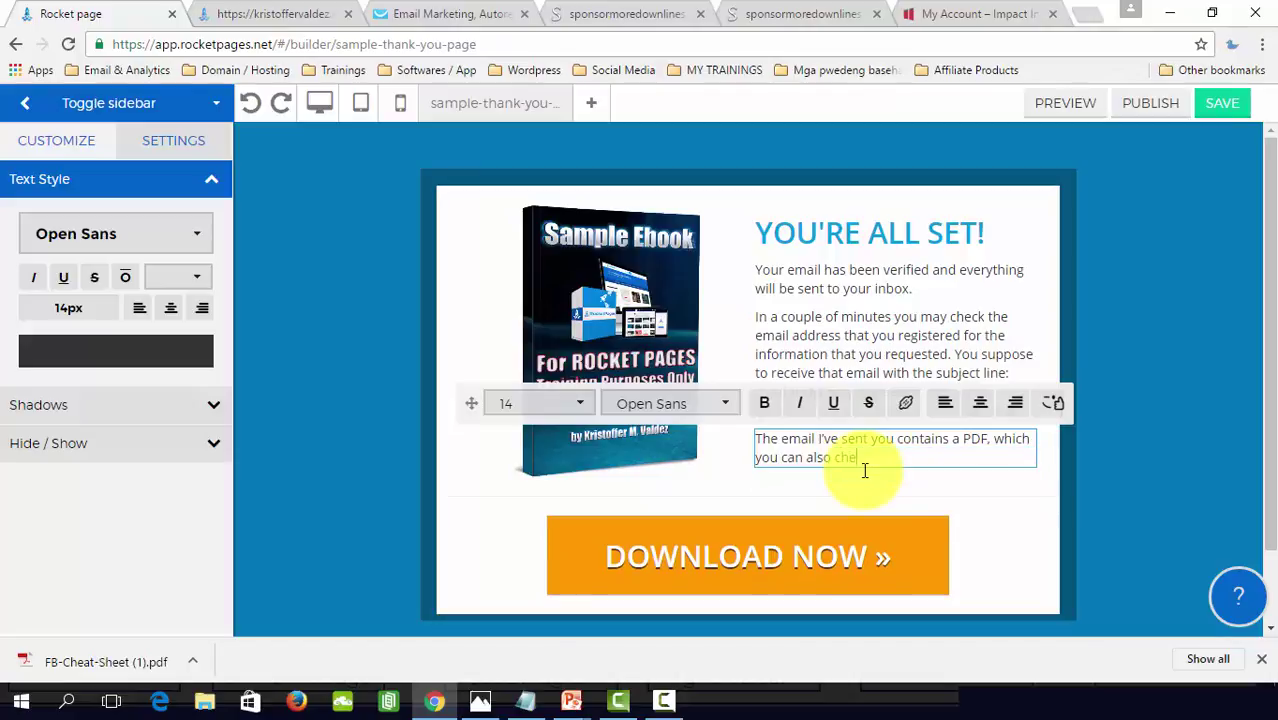
{"action": "type", "text": "ck the link inside your em"}
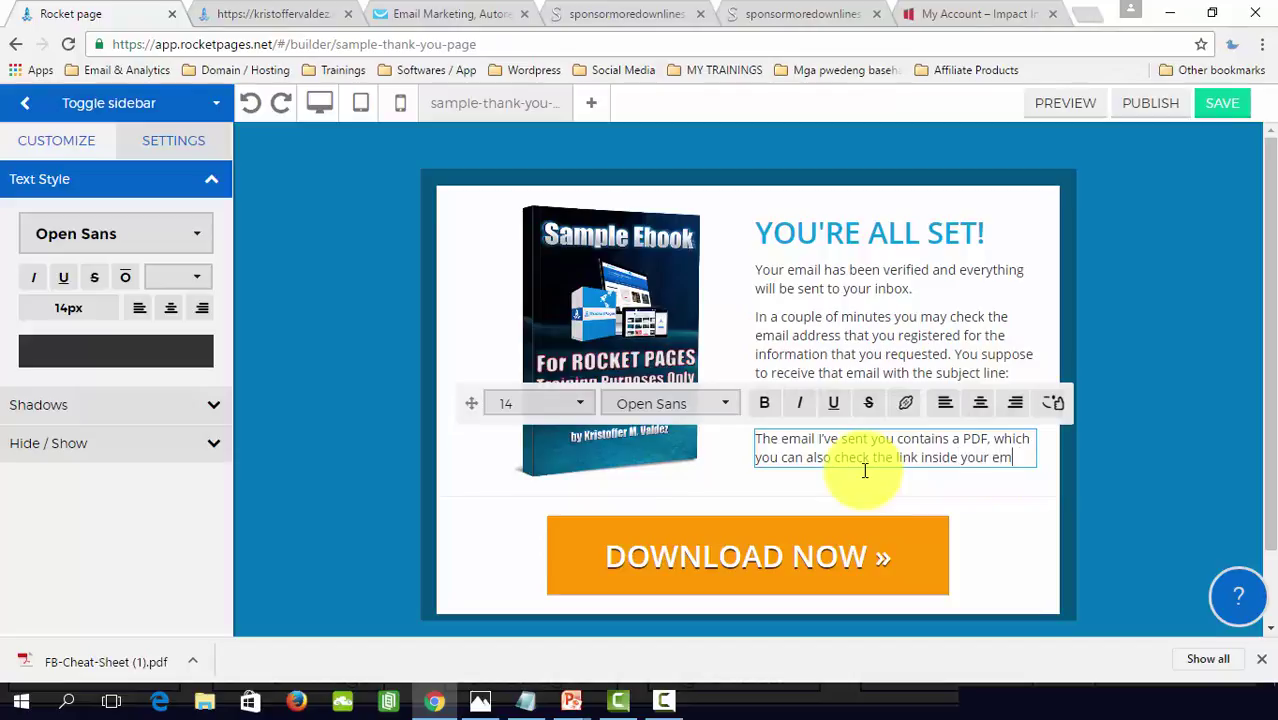
{"action": "type", "text": "ail inbox."}
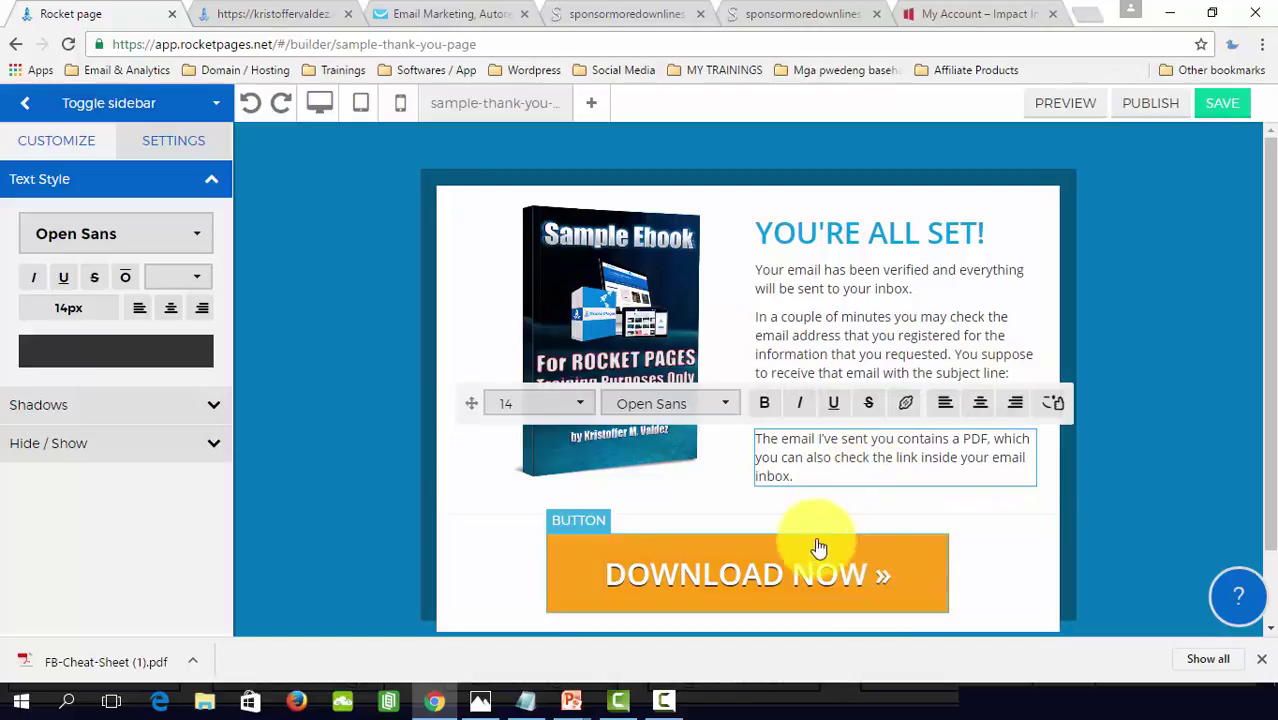
Step: Change the orange button's text from DOWNLOAD NOW to "CHECK YOUR EMAIL INBOX NOW", keeping the » arrows
{"action": "left_click", "coordinate": [837, 570]}
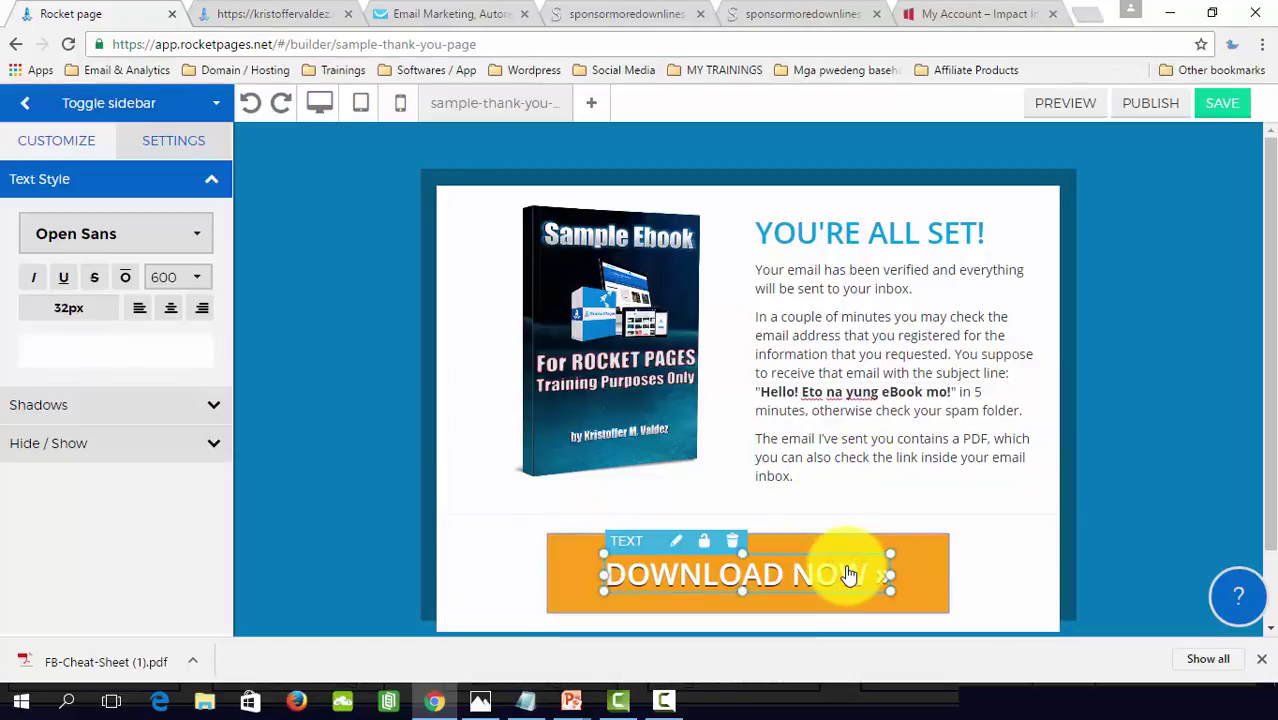
{"action": "left_click", "coordinate": [673, 541]}
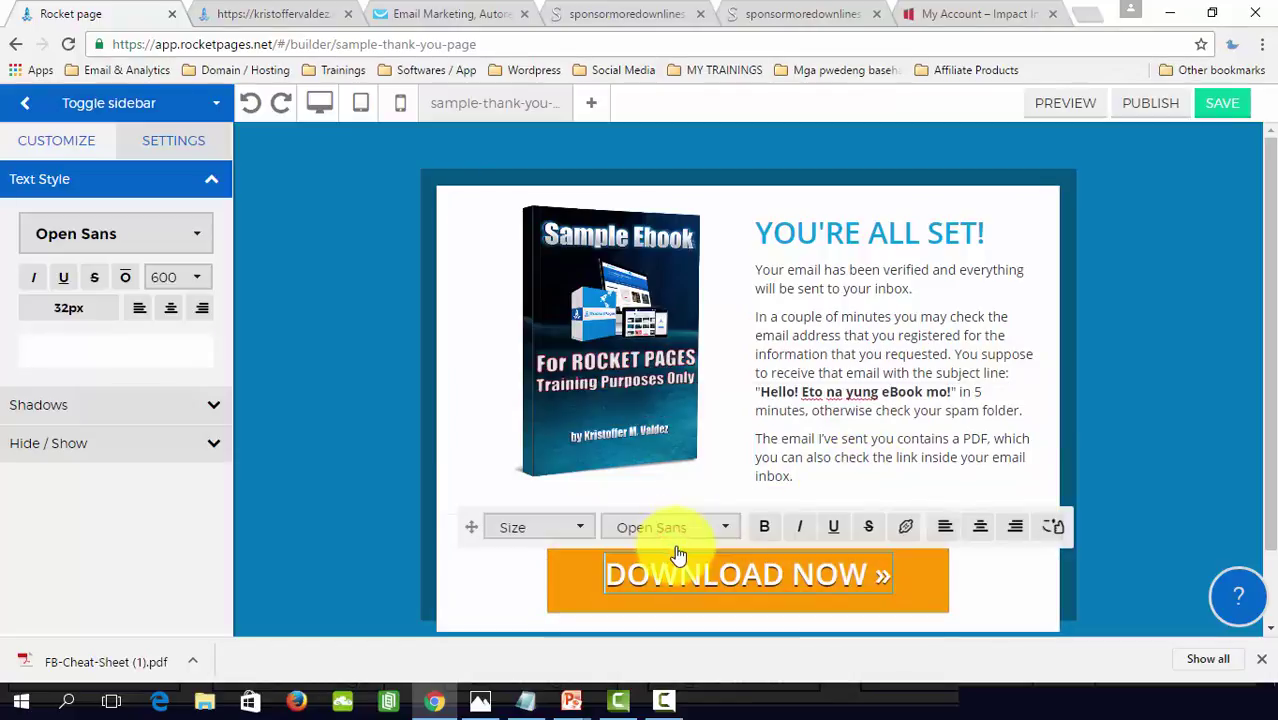
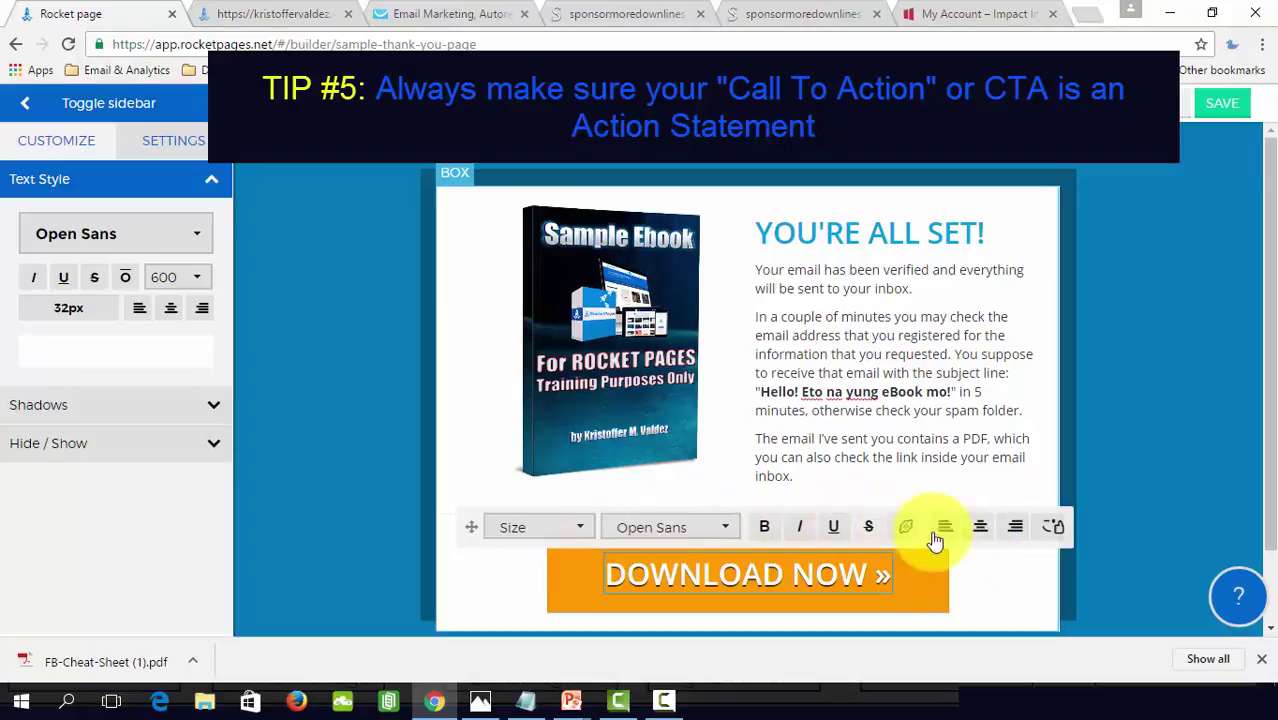
{"action": "triple_click", "coordinate": [884, 597]}
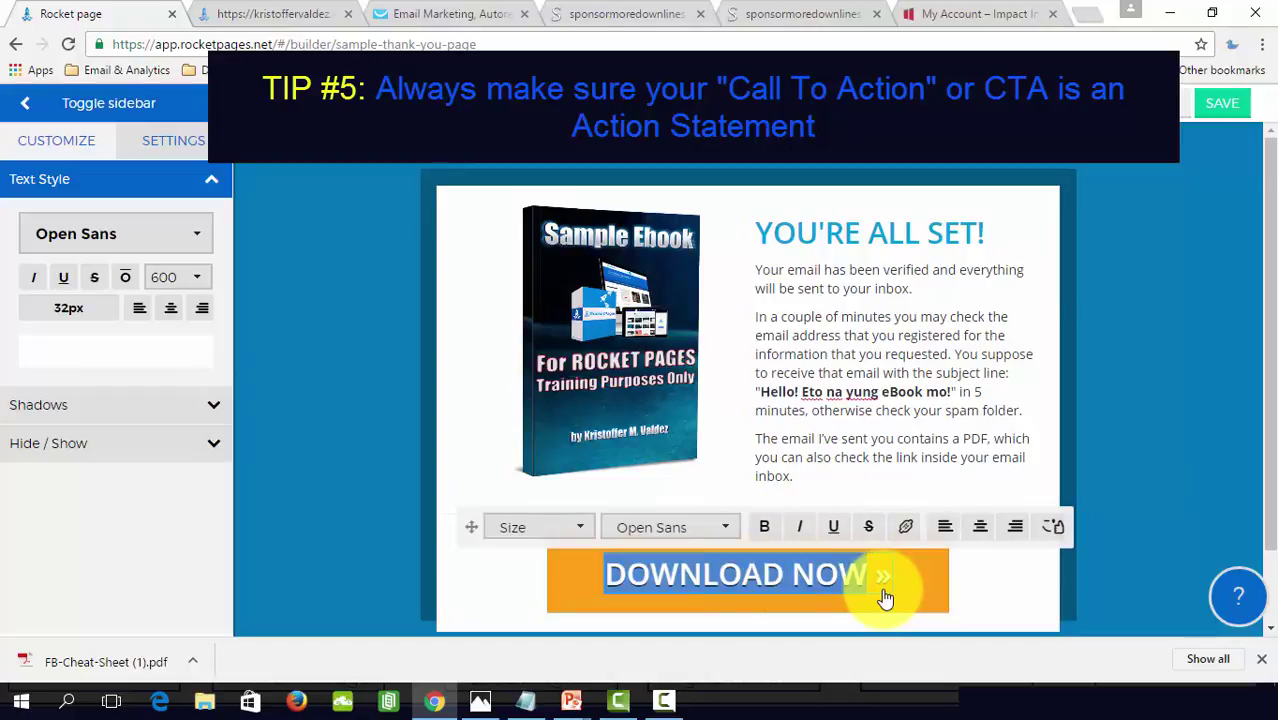
{"action": "type", "text": "CHE"}
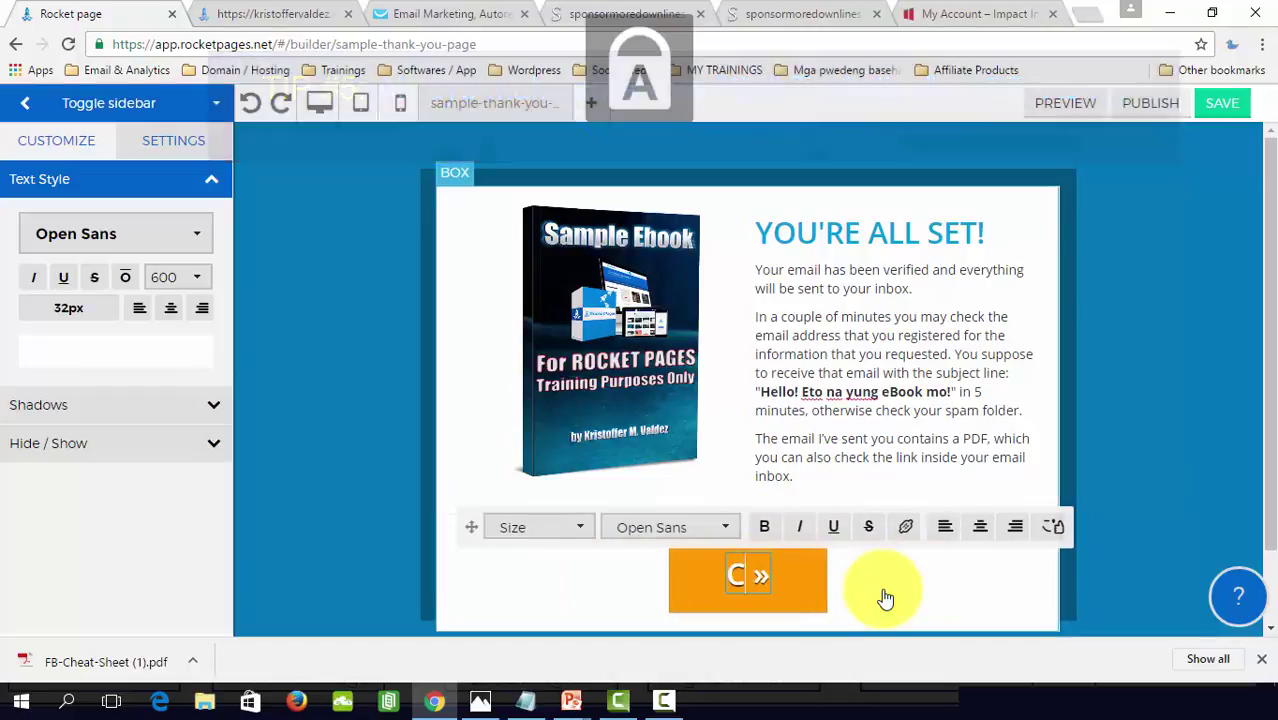
{"action": "type", "text": "CK YOUR"}
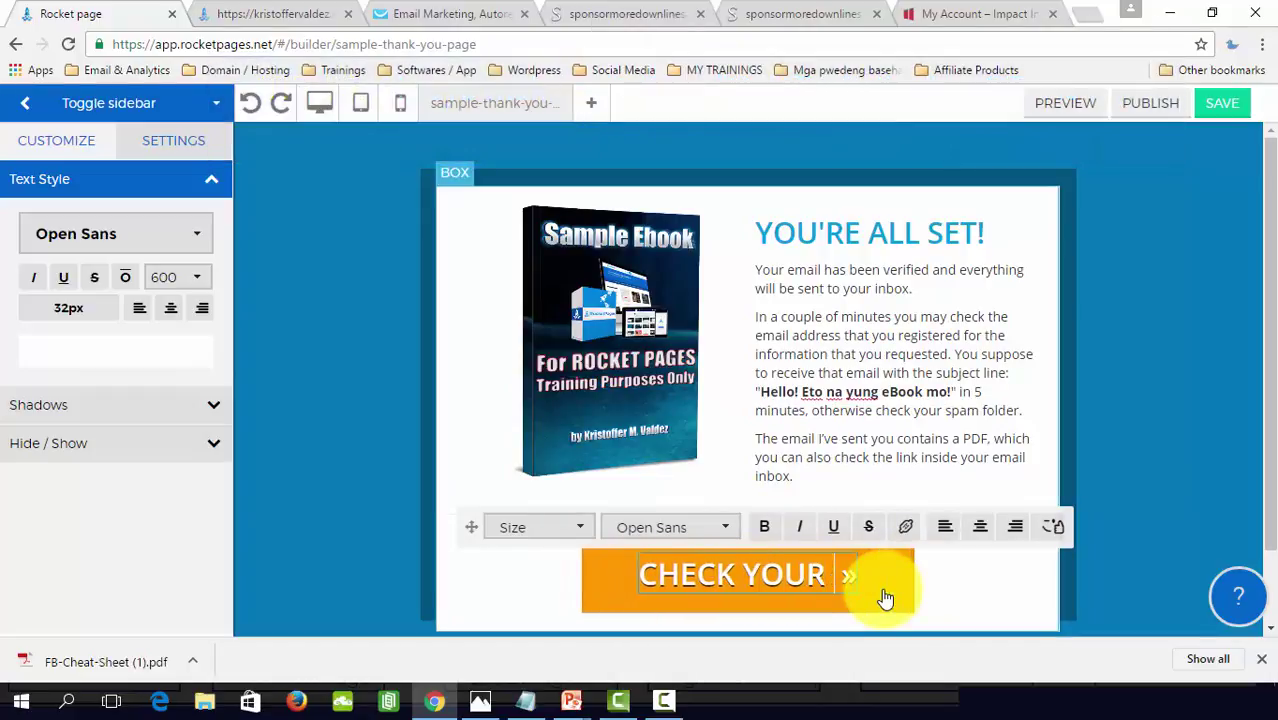
{"action": "type", "text": " EMAIL IN"}
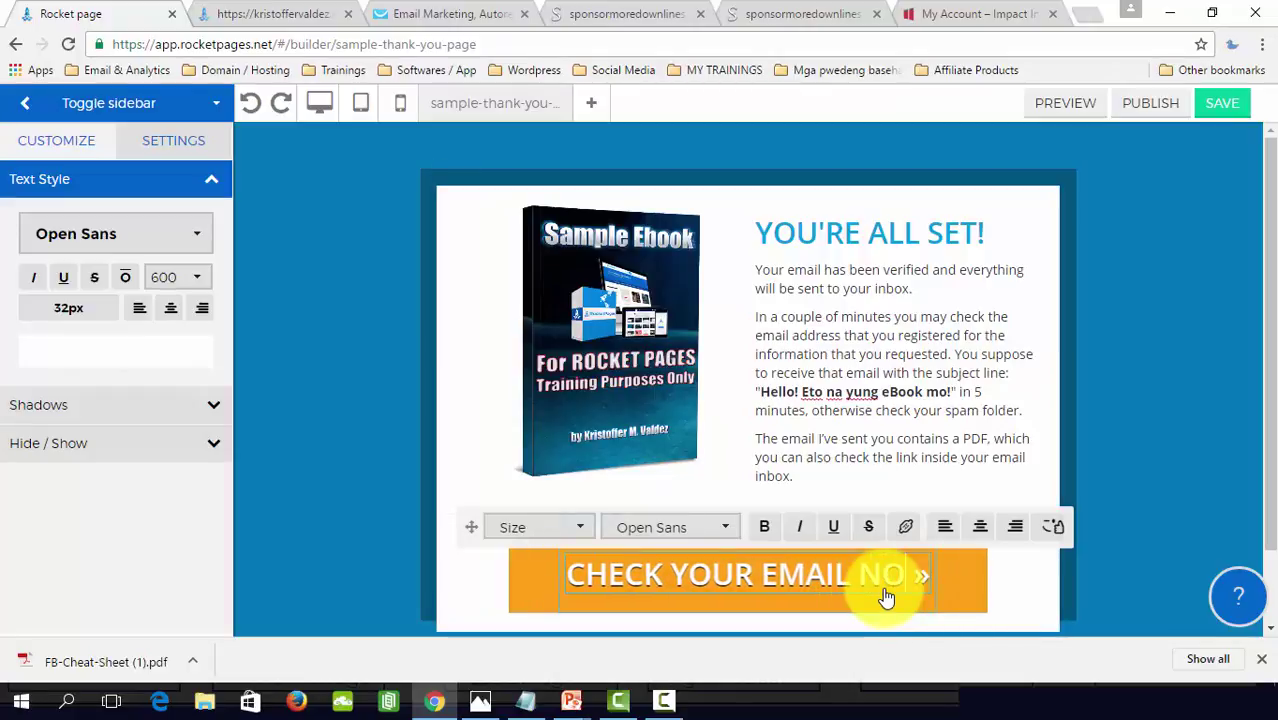
{"action": "type", "text": "BOX"}
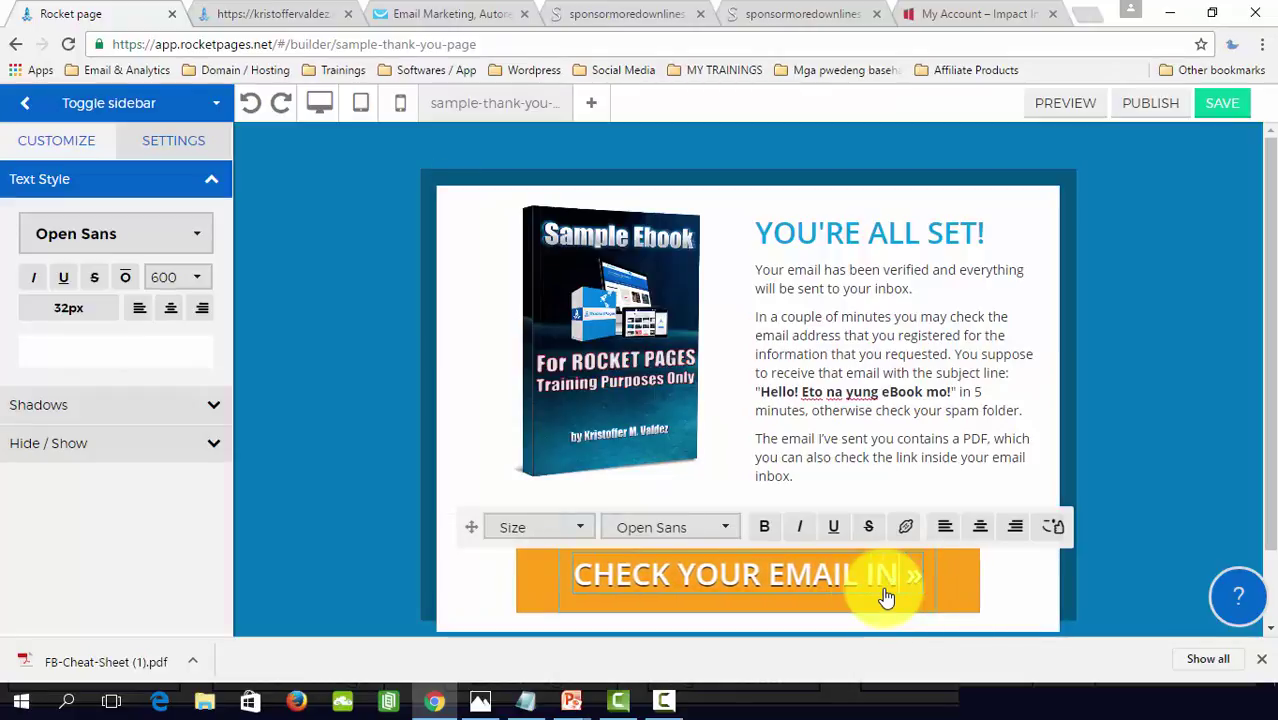
{"action": "type", "text": " NOW"}
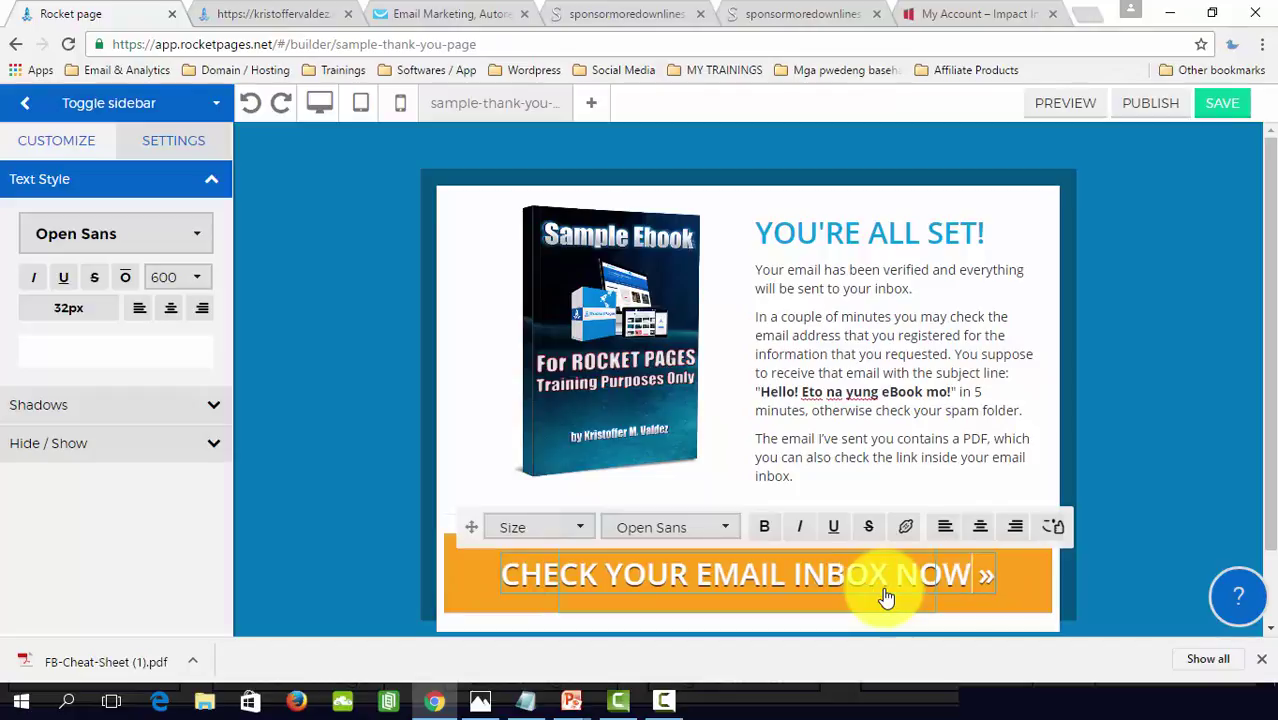
{"action": "left_click", "coordinate": [733, 467]}
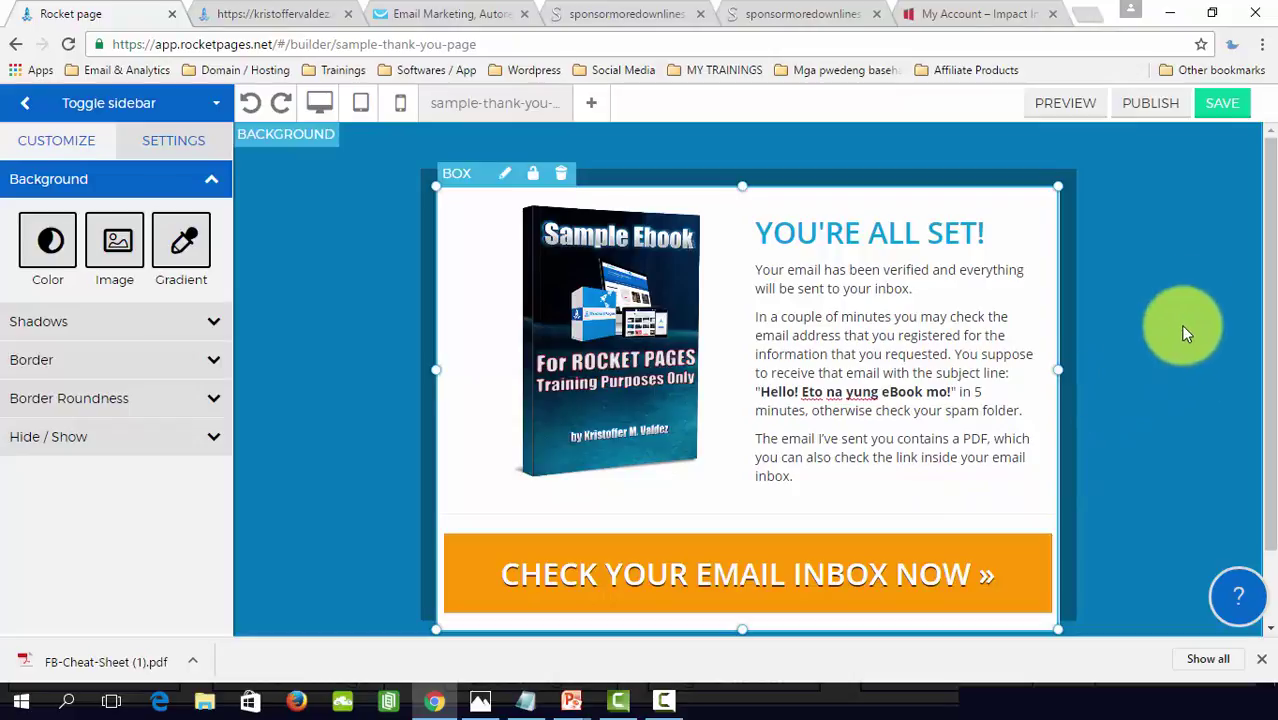
Step: Save the thank-you page and publish it to the RocketPages subdomain as sample-thank-you-page
{"action": "left_click", "coordinate": [1224, 105]}
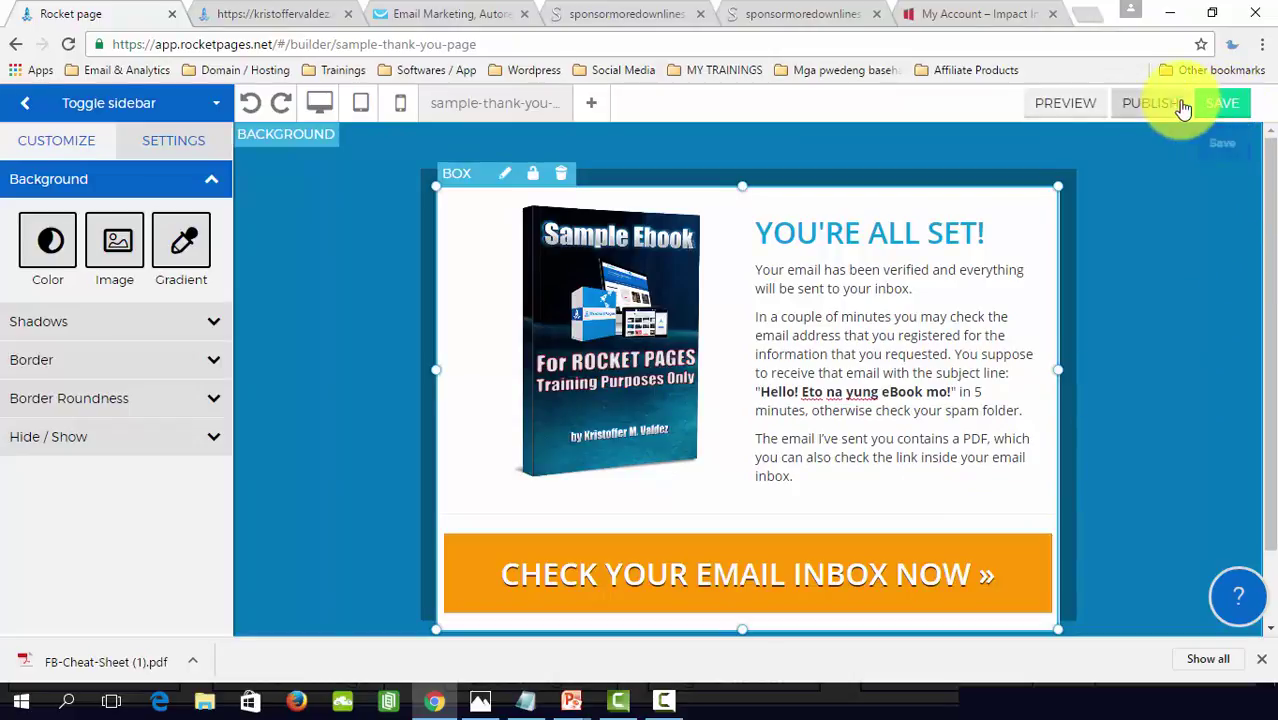
{"action": "left_click", "coordinate": [1150, 105]}
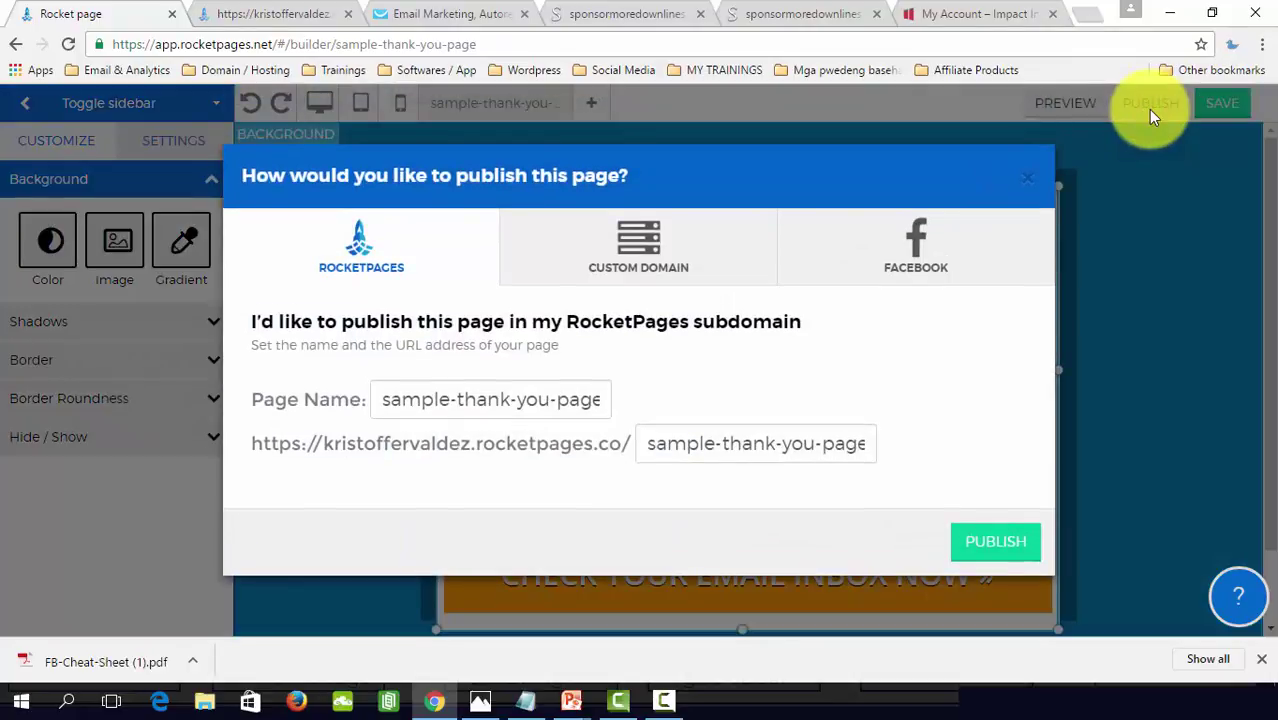
{"action": "left_click", "coordinate": [998, 546]}
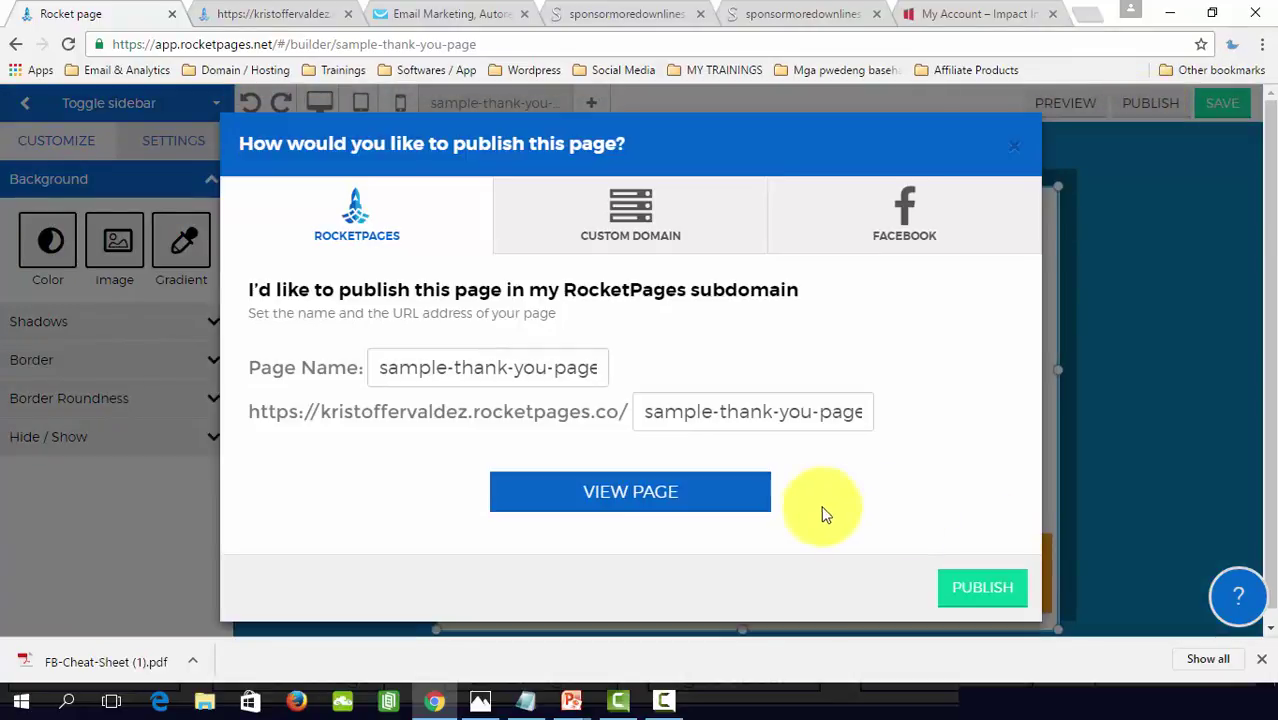
{"action": "left_click", "coordinate": [970, 591]}
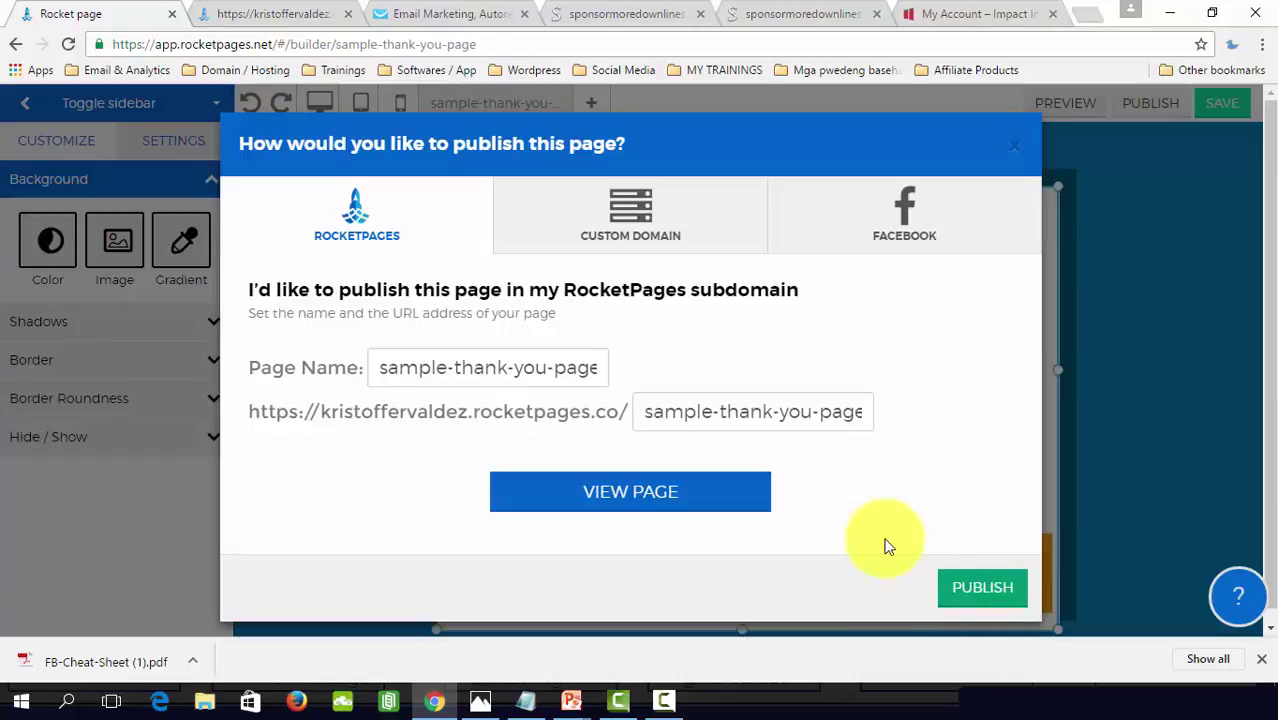
Step: Review the published thank-you page in its own tab, and return to the builder with the publish dialog closed
{"action": "left_click", "coordinate": [644, 495]}
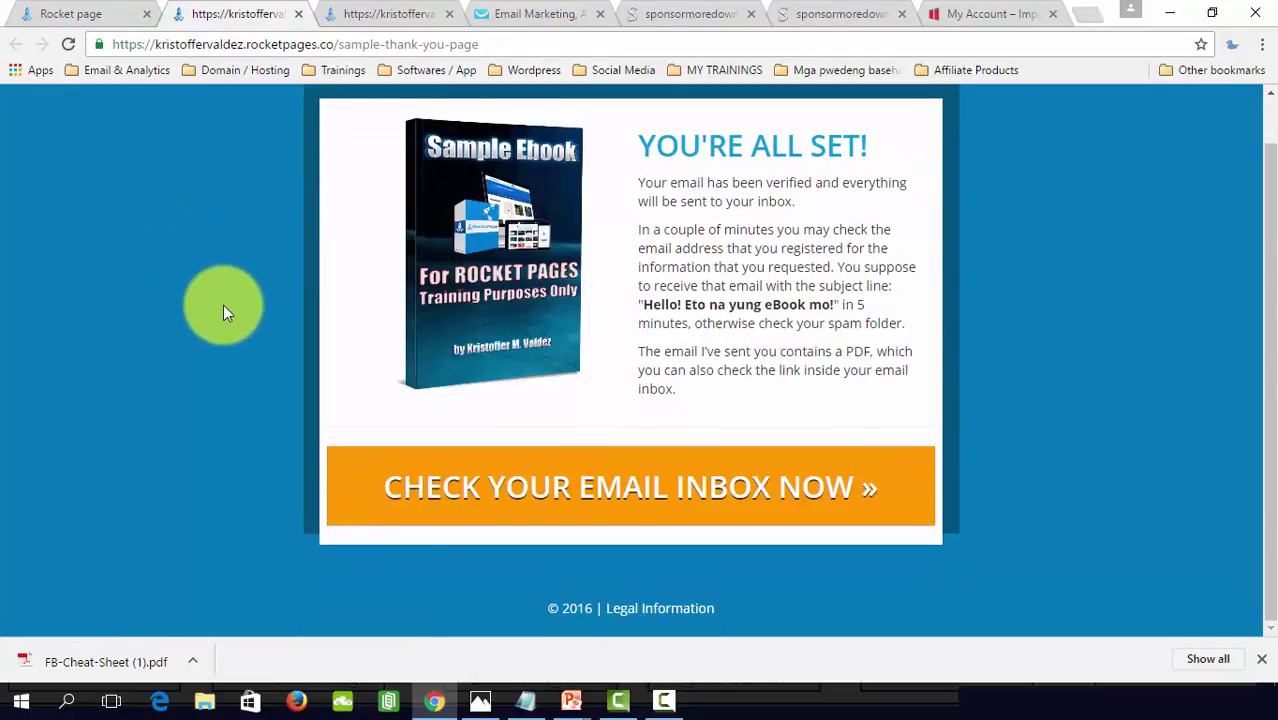
{"action": "scroll", "coordinate": [223, 303], "scroll_direction": "up", "scroll_amount": 1}
{"action": "left_click", "coordinate": [55, 13]}
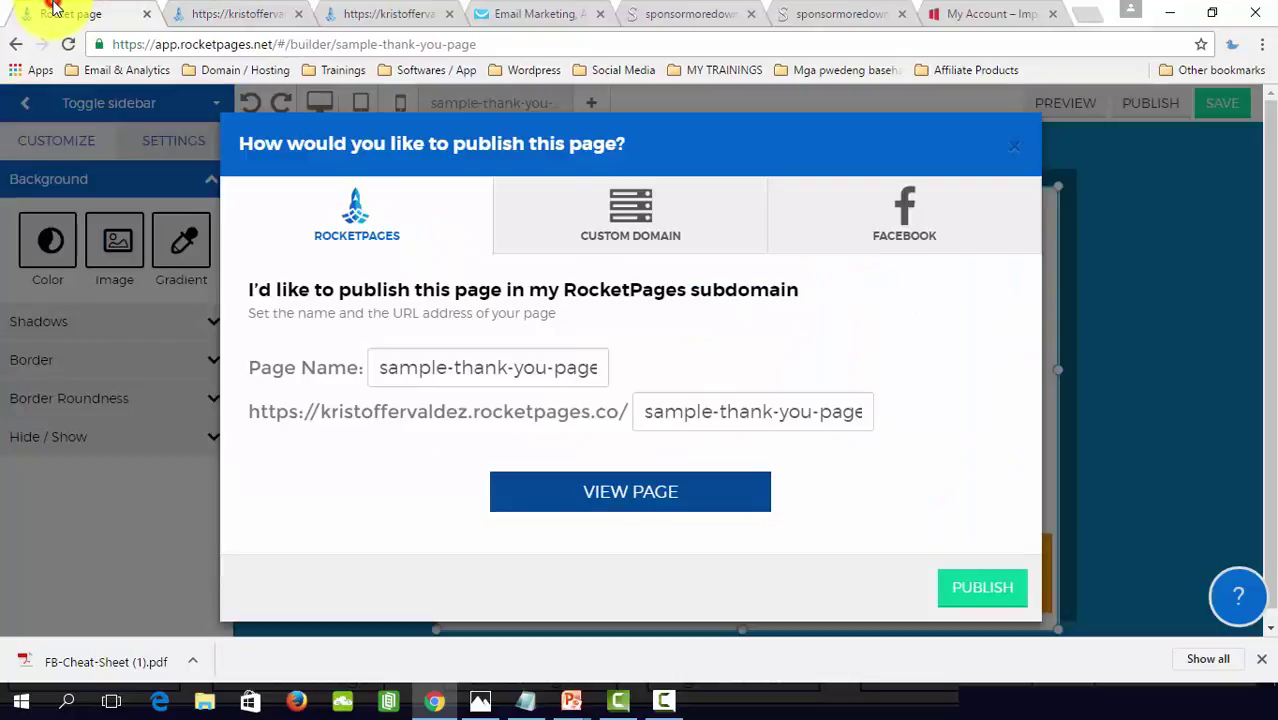
{"action": "left_click", "coordinate": [1004, 146]}
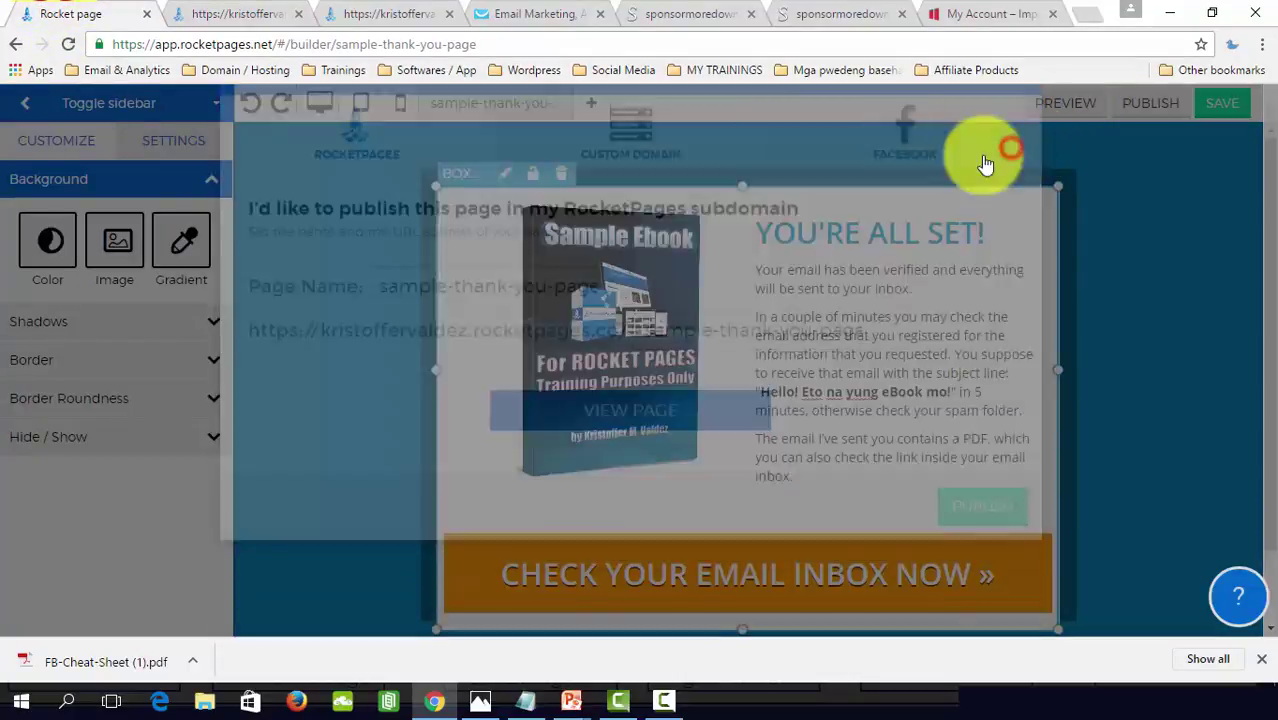
Step: Switch to the Basic Squeeze Process slide in PowerPoint to review the funnel steps
{"action": "key", "text": "alt+Tab"}
{"action": "key", "text": "alt+Tab"}
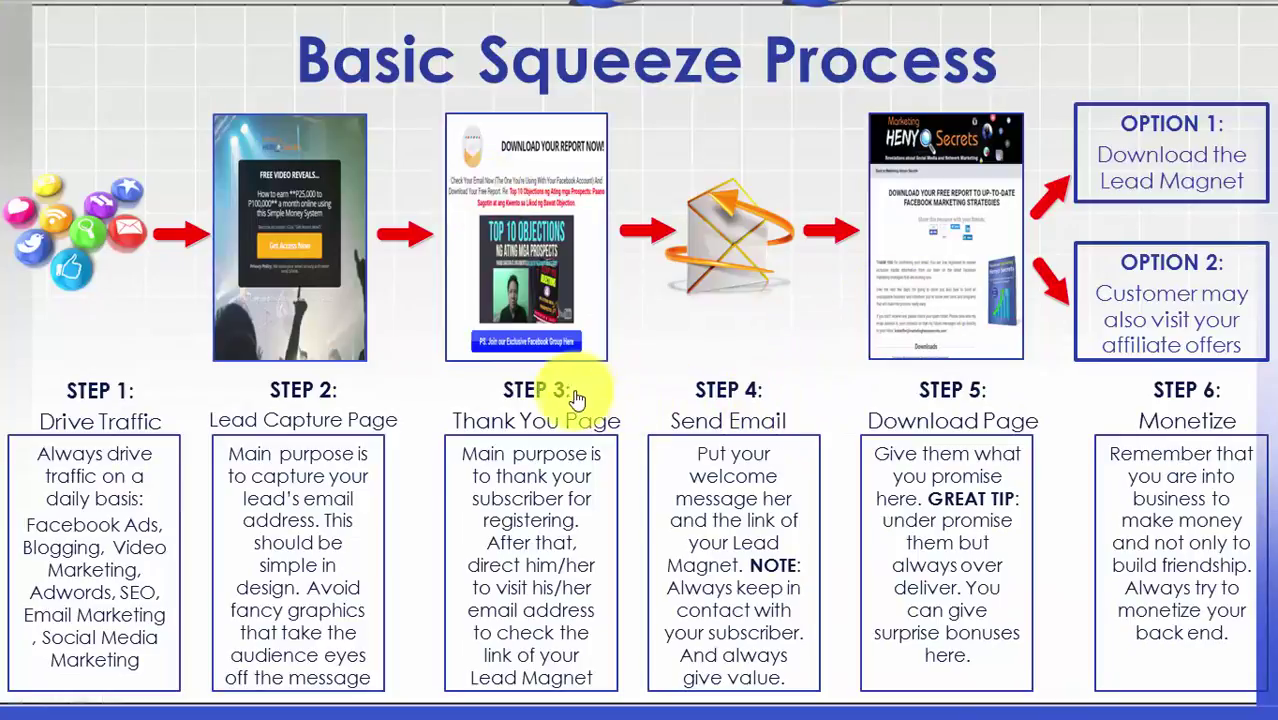
Step: Add a check mark at Step 3 on the slide, and switch to the GetResponse dashboard in Chrome
{"action": "left_click", "coordinate": [570, 400]}
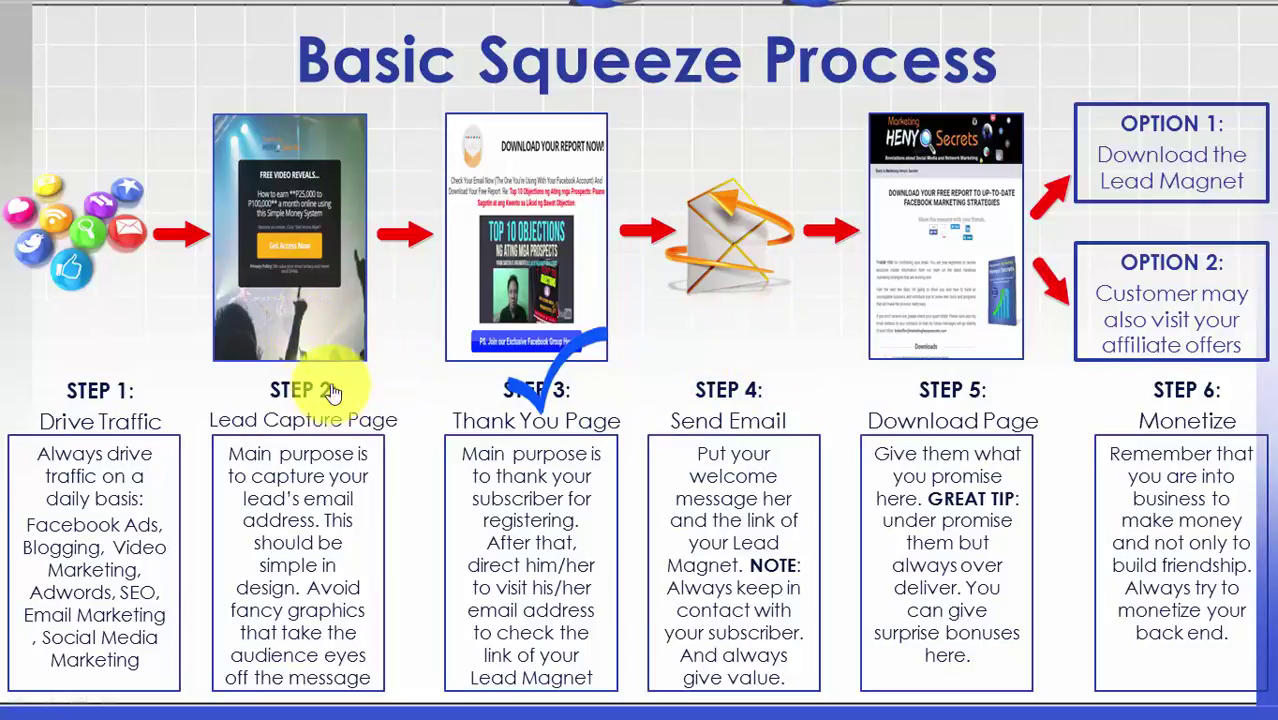
{"action": "key", "text": "alt+Tab"}
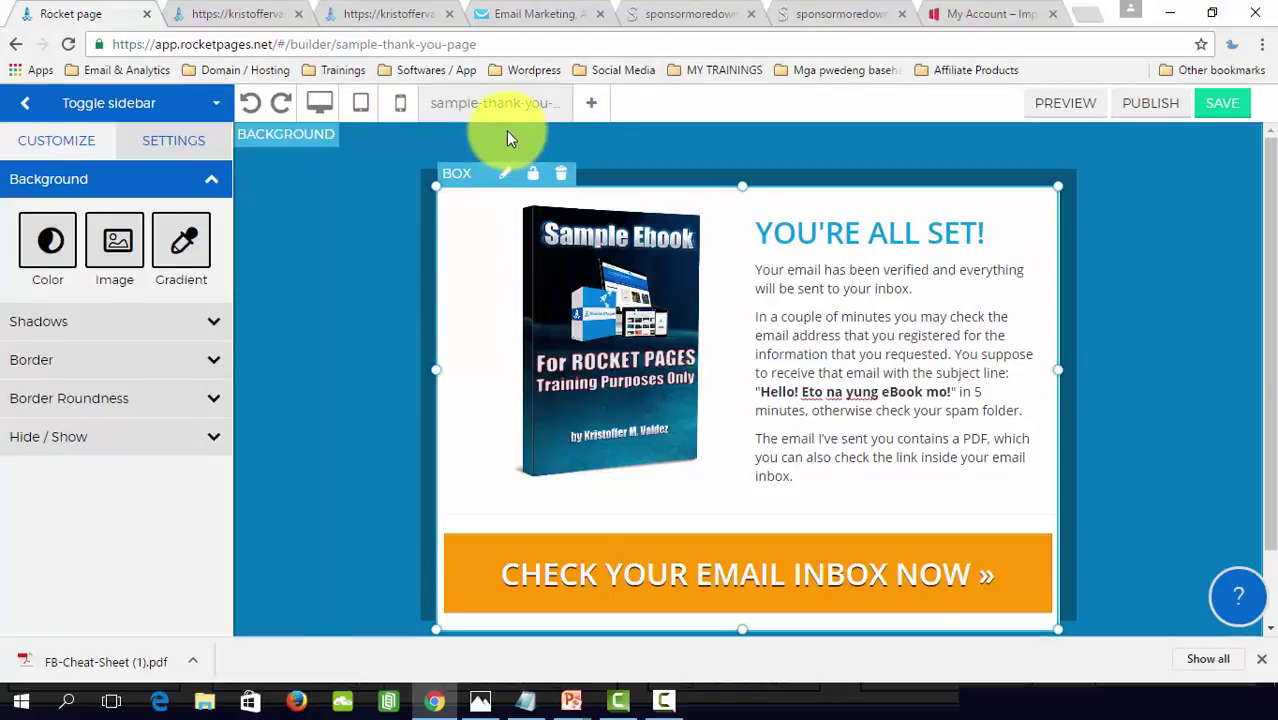
{"action": "left_click", "coordinate": [558, 14]}
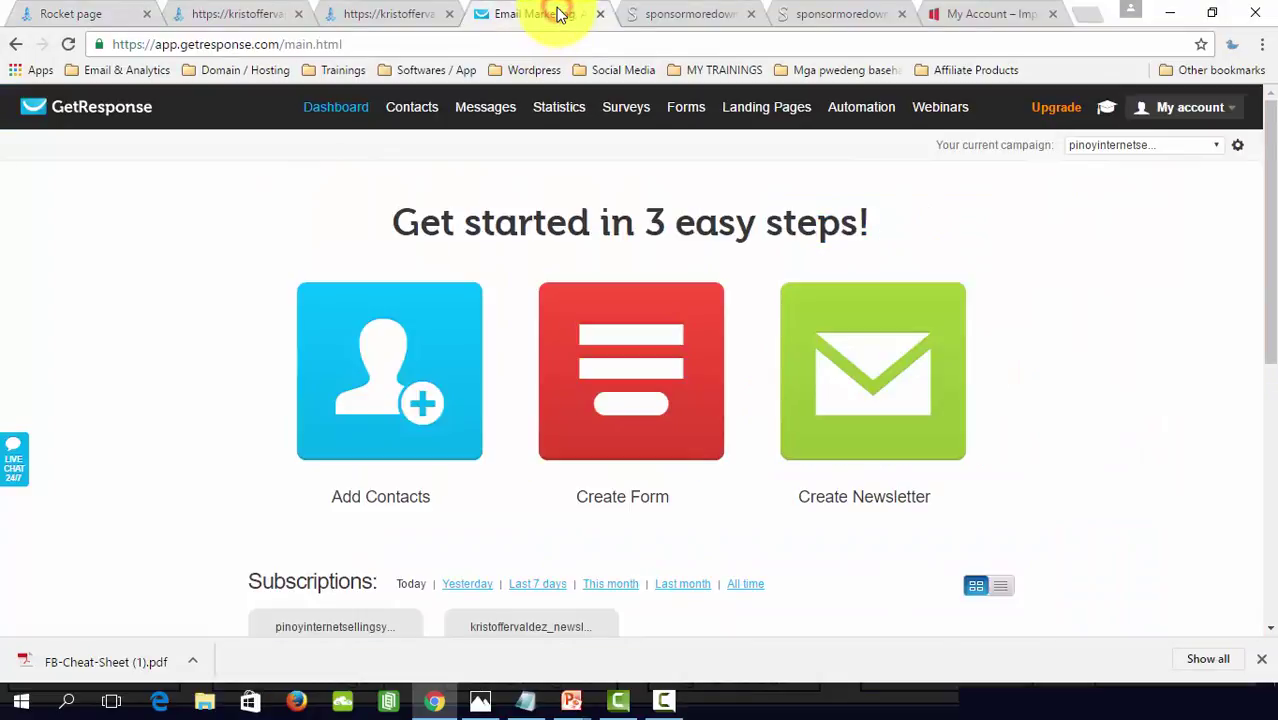
{"action": "scroll", "coordinate": [123, 198], "scroll_direction": "down", "scroll_amount": 3}
{"action": "scroll", "coordinate": [138, 223], "scroll_direction": "up", "scroll_amount": 3}
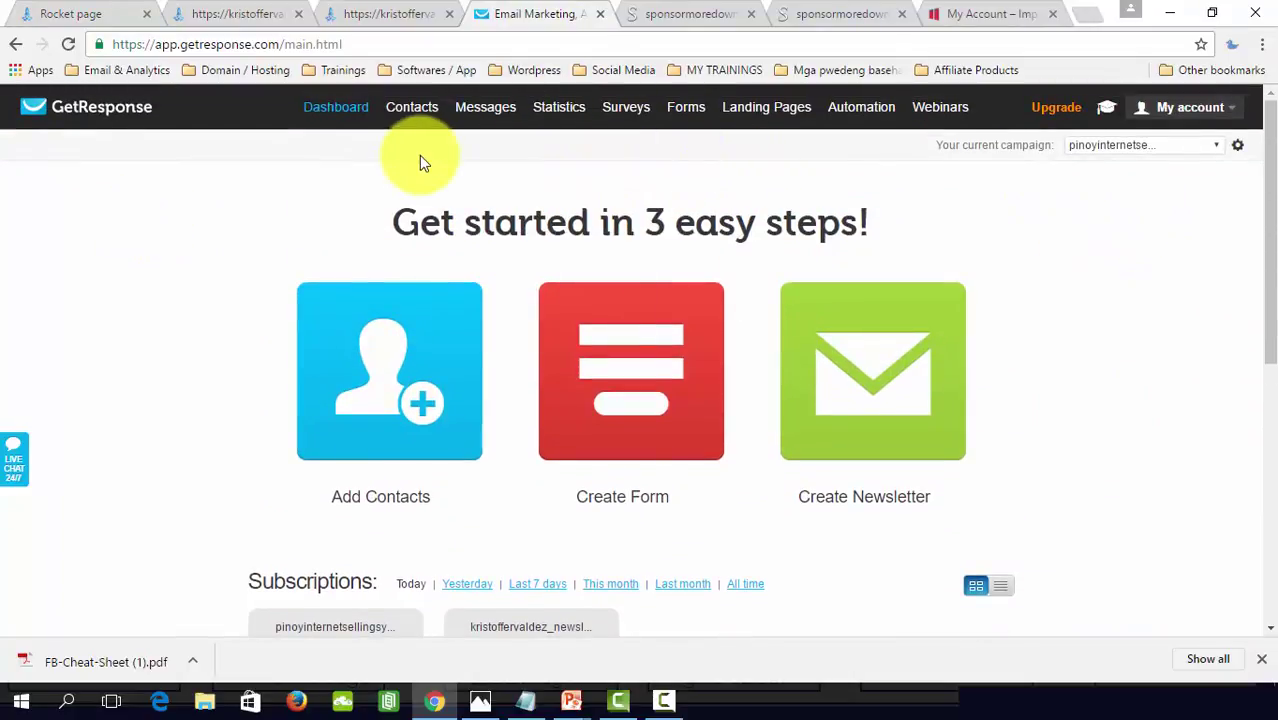
Step: Start a new GetResponse campaign and name it rocket_pages_training_campaign
{"action": "left_click", "coordinate": [1217, 148]}
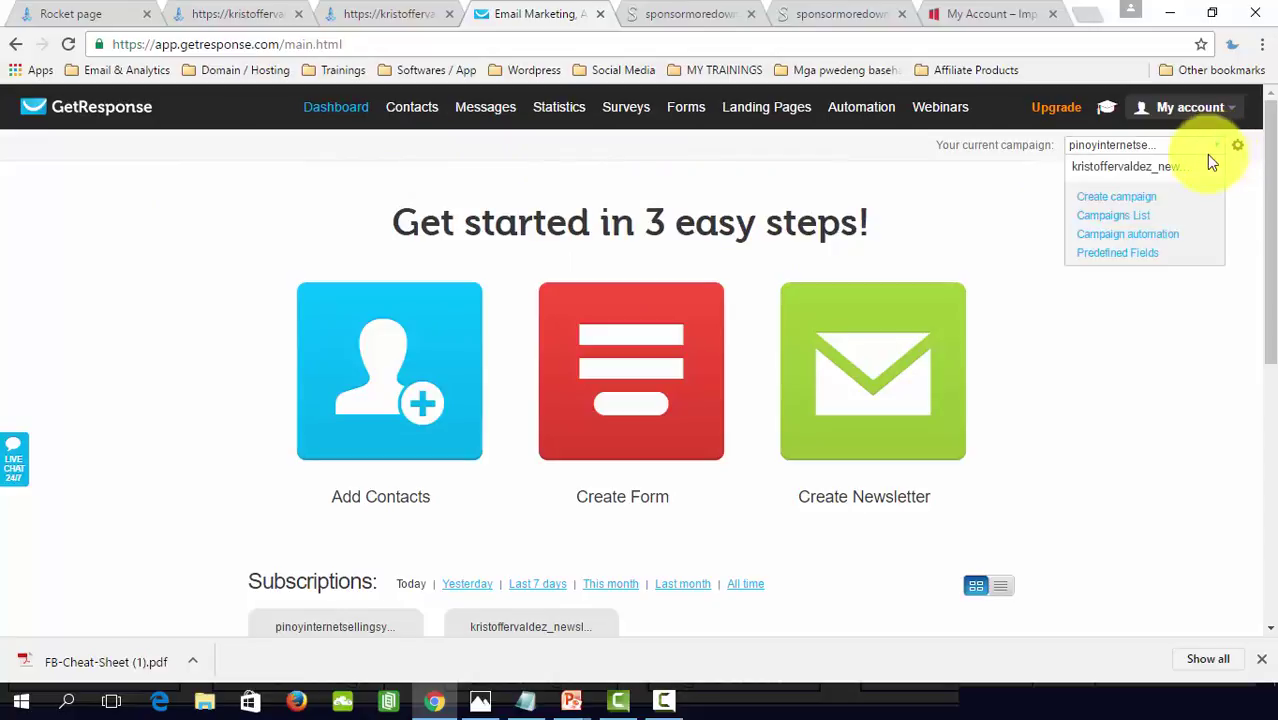
{"action": "left_click", "coordinate": [1115, 201]}
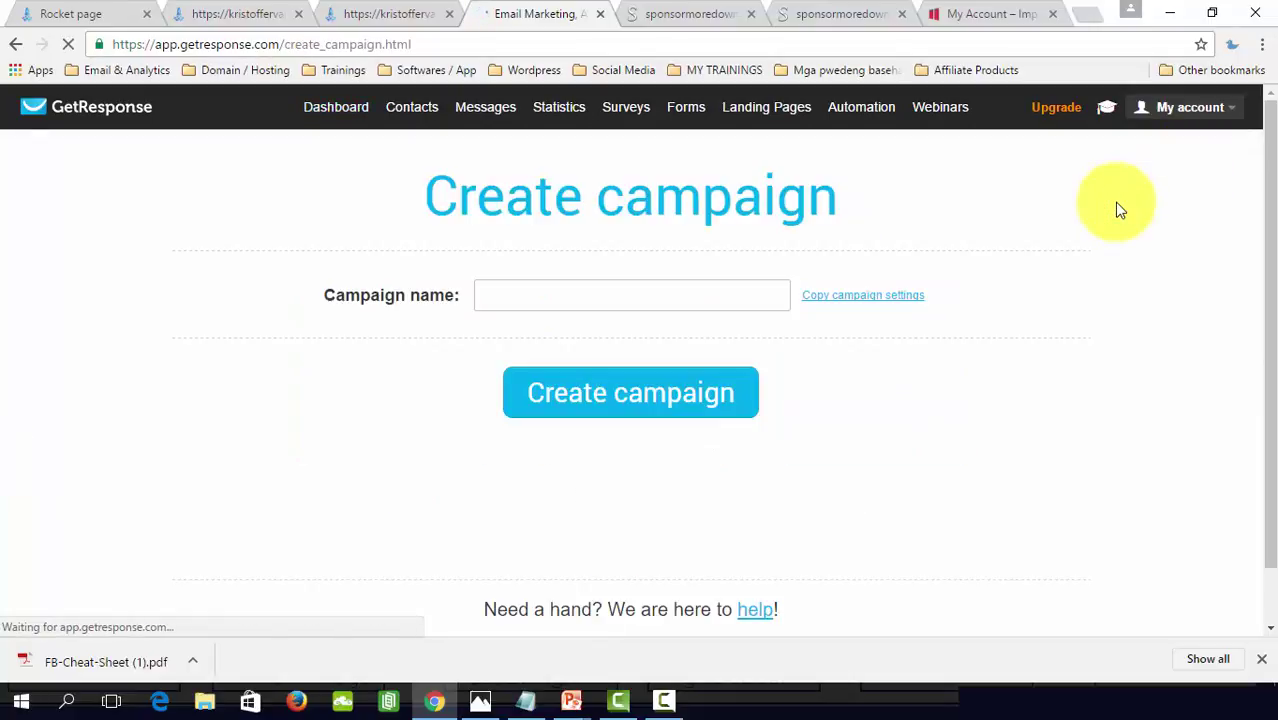
{"action": "left_click", "coordinate": [739, 304]}
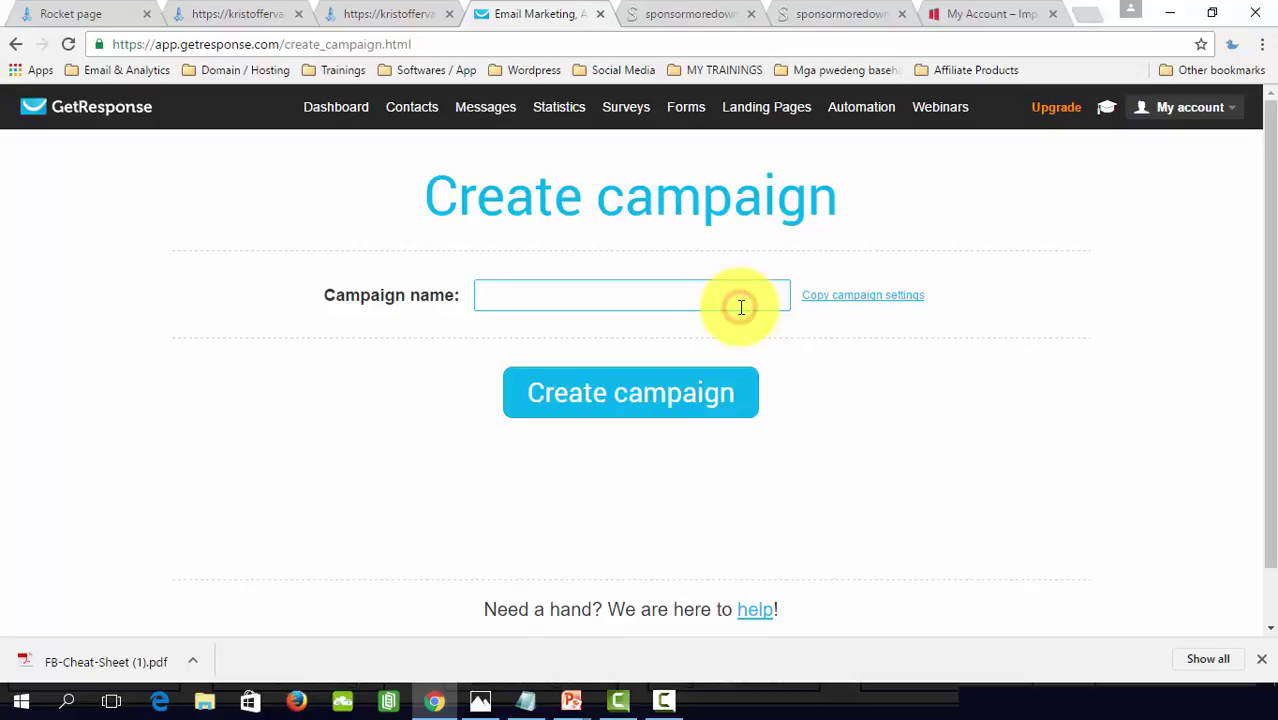
{"action": "type", "text": "ROCKET"}
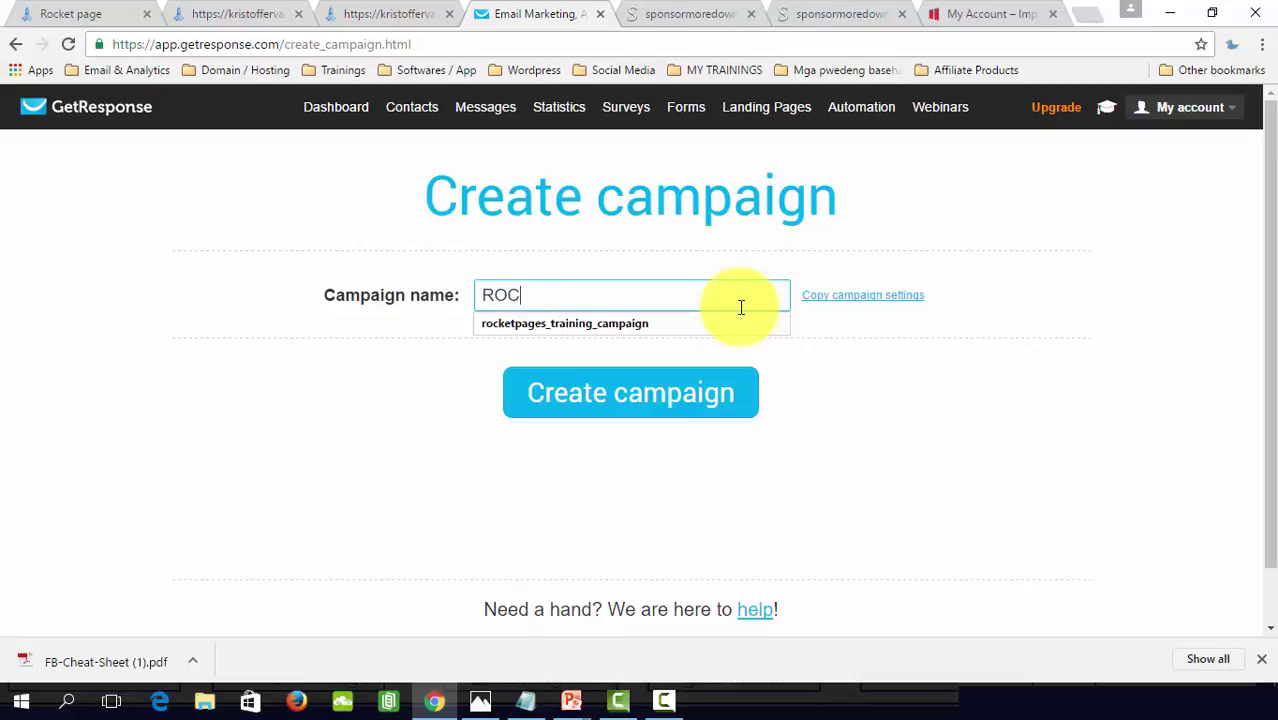
{"action": "key", "text": "BackSpace"}
{"action": "key", "text": "BackSpace"}
{"action": "key", "text": "BackSpace"}
{"action": "key", "text": "BackSpace"}
{"action": "key", "text": "BackSpace"}
{"action": "key", "text": "Caps_Lock"}
{"action": "type", "text": "t"}
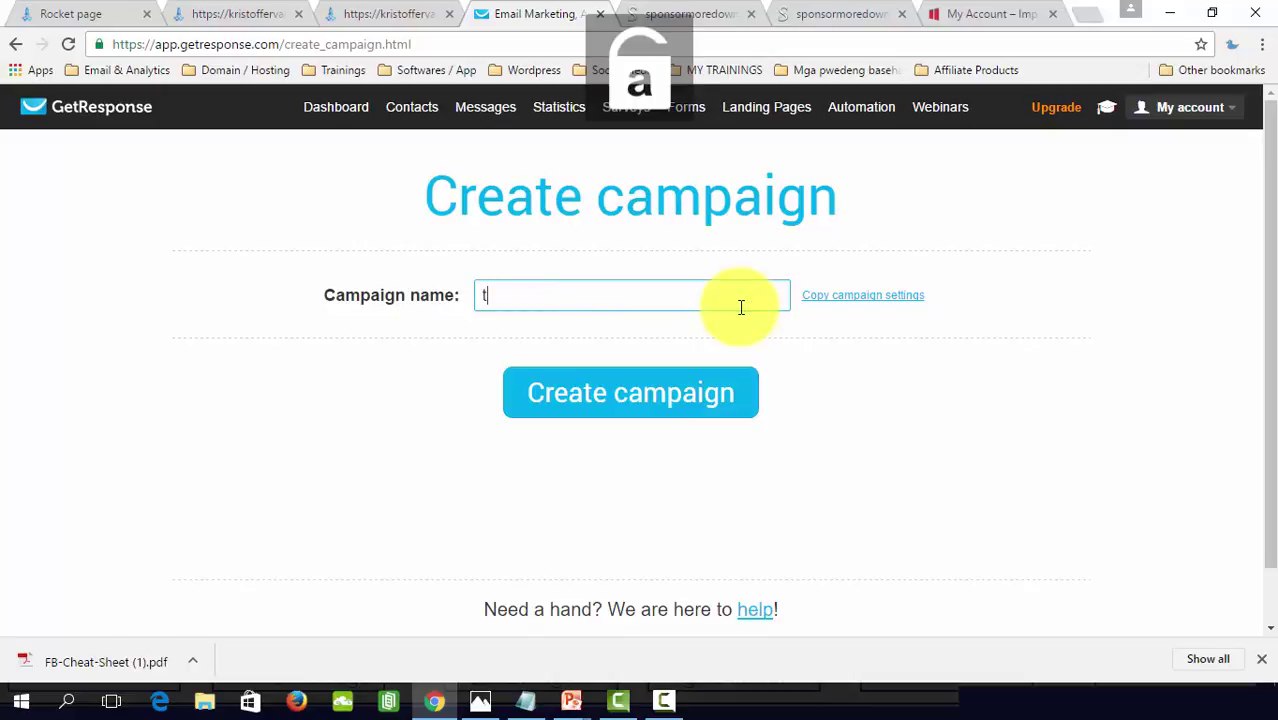
{"action": "key", "text": "BackSpace"}
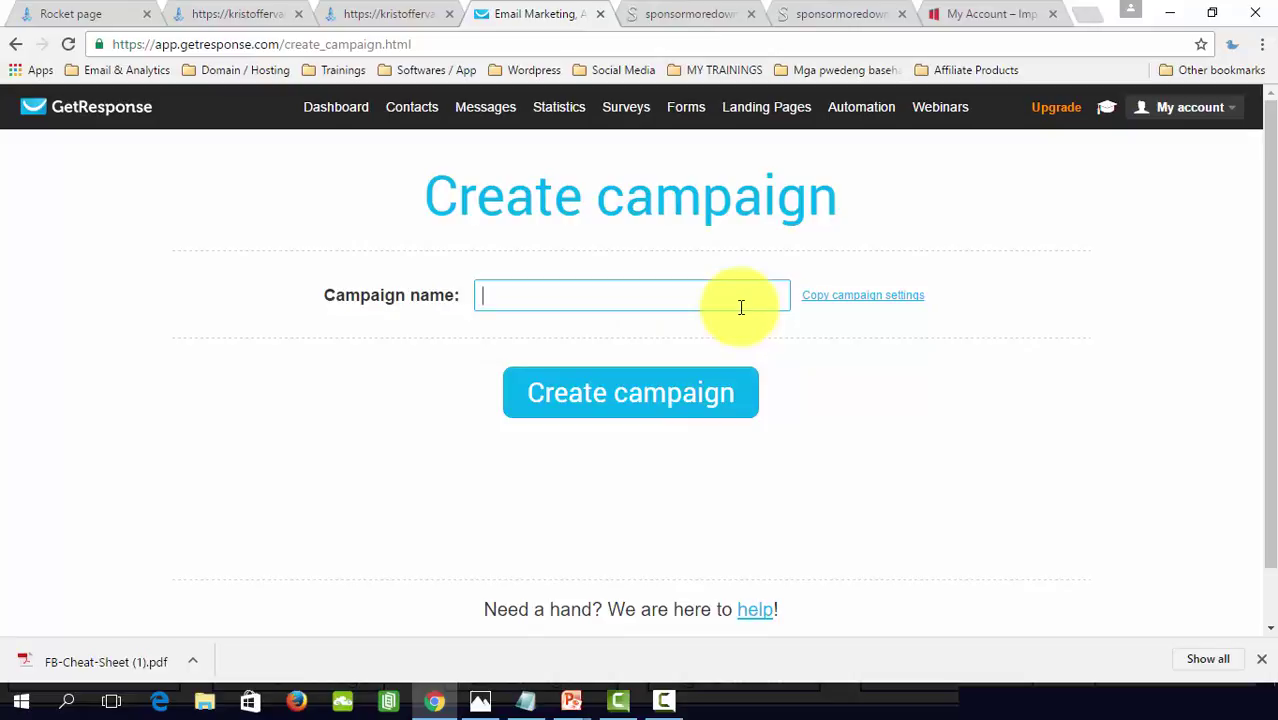
{"action": "type", "text": "roc"}
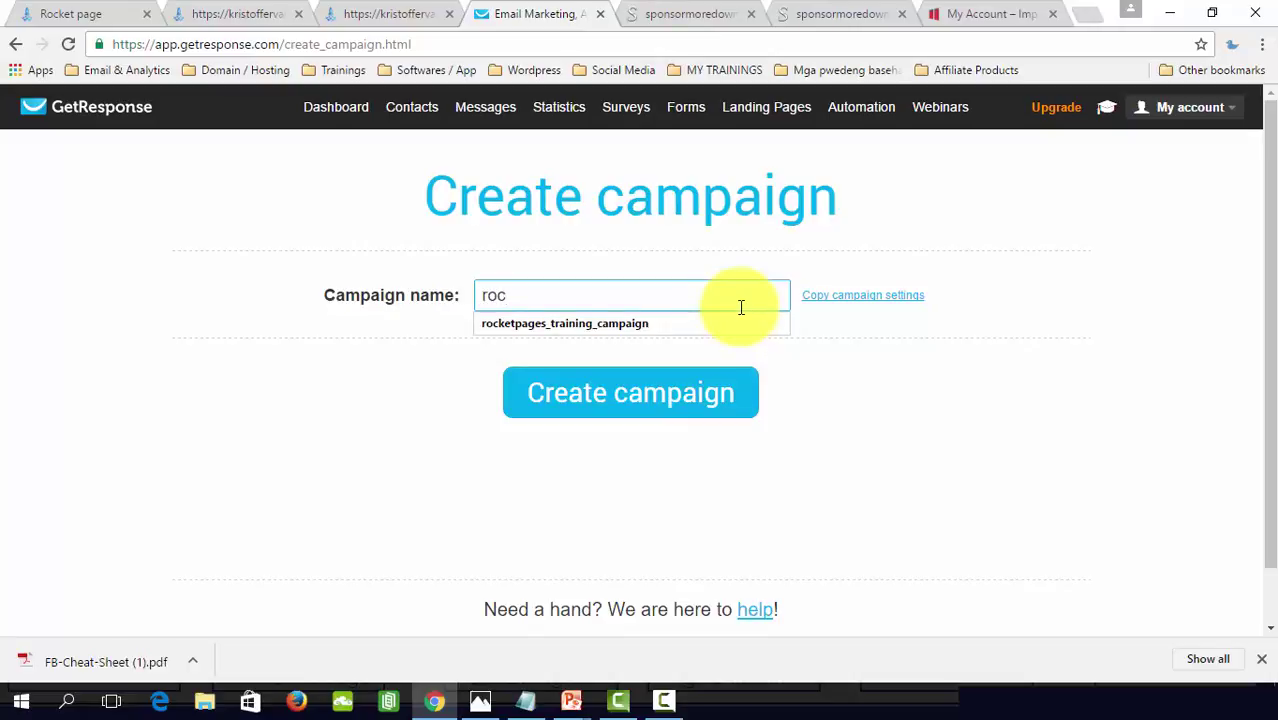
{"action": "type", "text": "ket_pages_training_campaign"}
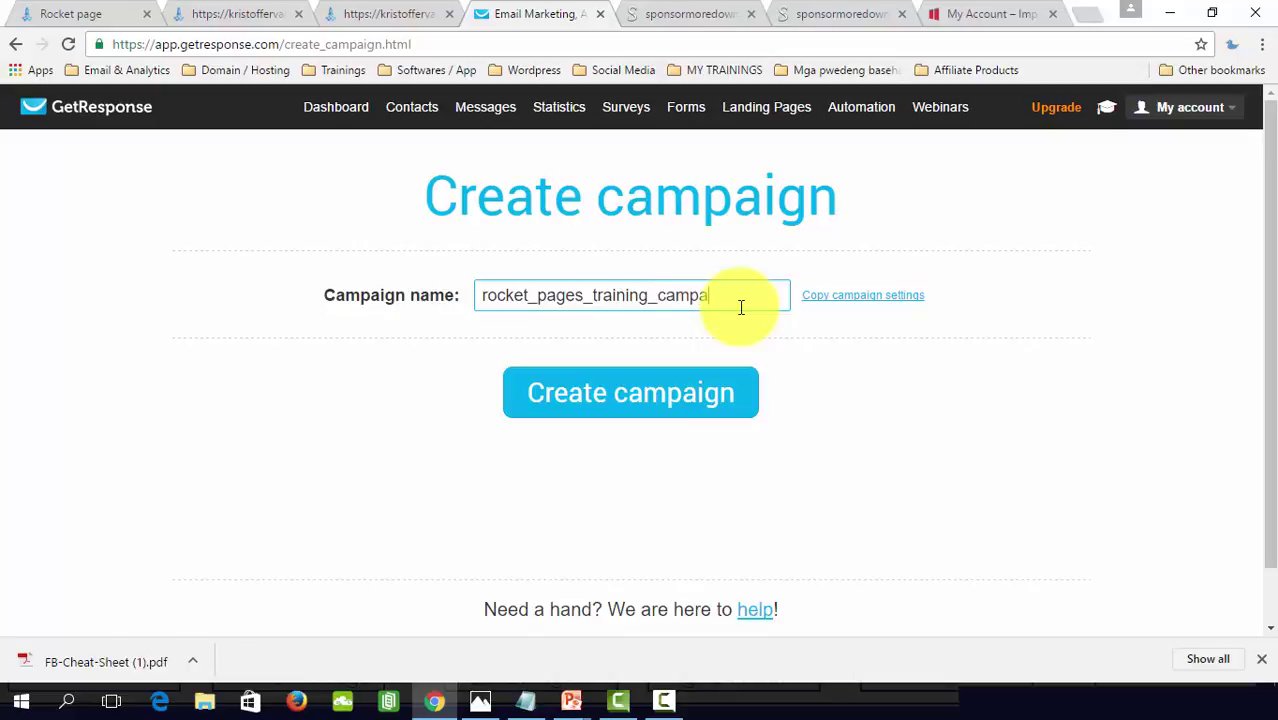
Step: Copy the campaign settings from pinoyinternetsellingsystem_687453 and create the campaign
{"action": "left_click", "coordinate": [862, 297]}
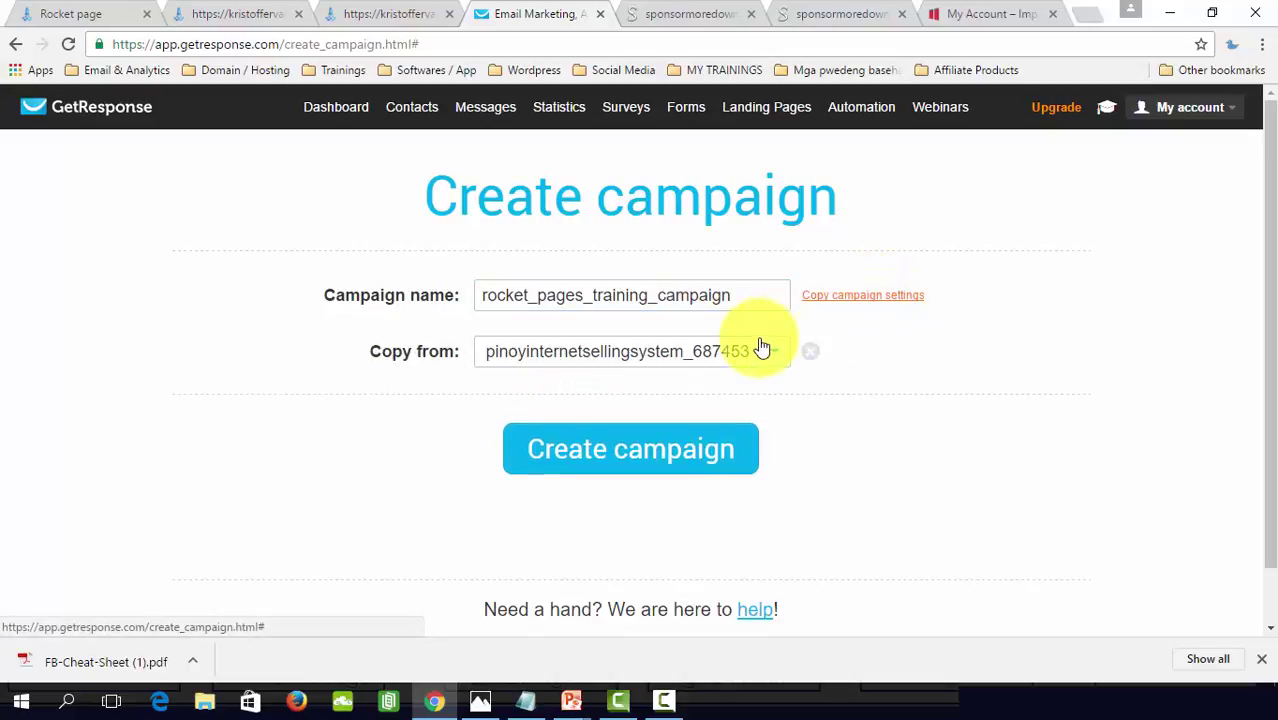
{"action": "left_click", "coordinate": [773, 358]}
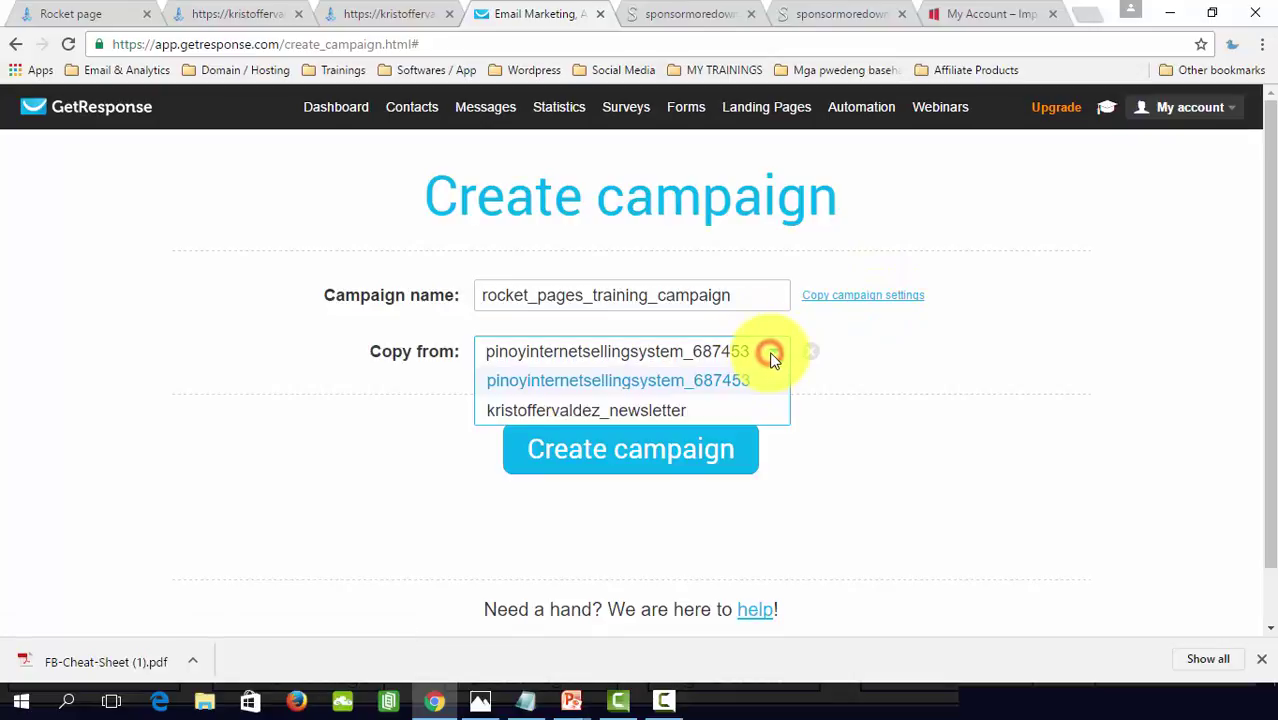
{"action": "left_click", "coordinate": [726, 388]}
{"action": "left_click", "coordinate": [676, 455]}
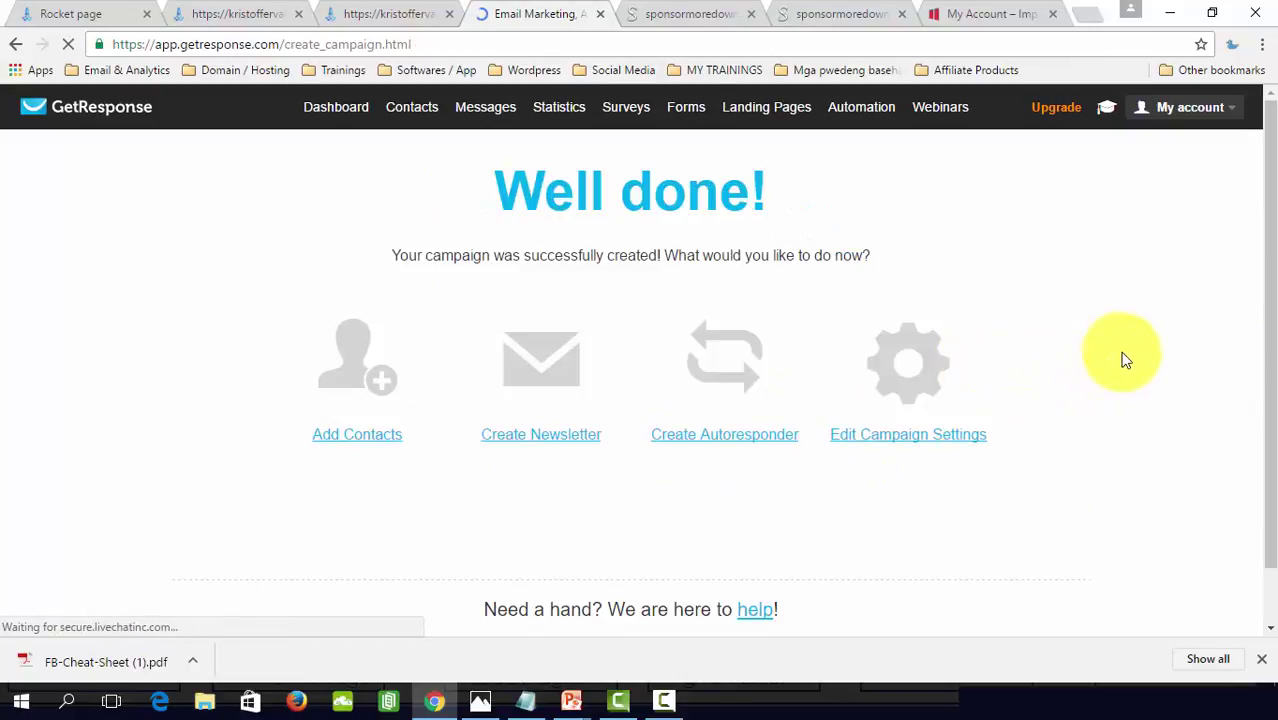
Step: Start an autoresponder for the new campaign and begin a new email for it
{"action": "scroll", "coordinate": [1118, 372], "scroll_direction": "down", "scroll_amount": 1}
{"action": "scroll", "coordinate": [1118, 376], "scroll_direction": "up", "scroll_amount": 1}
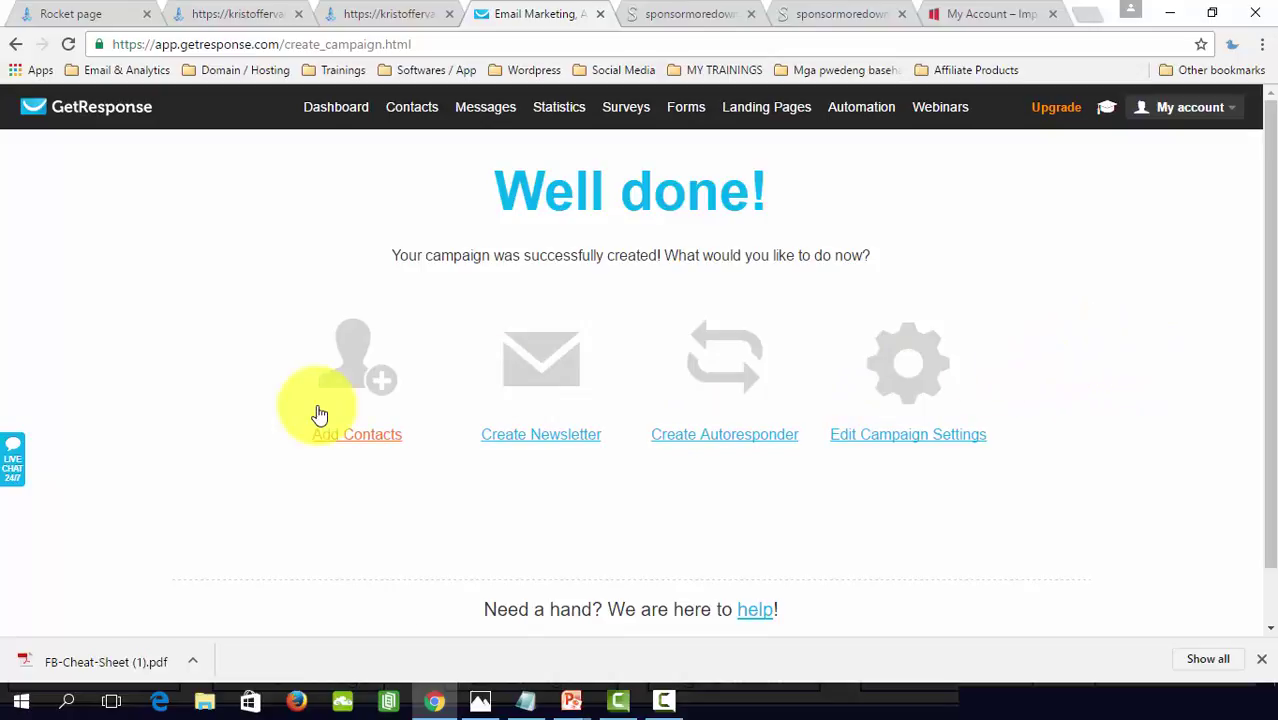
{"action": "left_click", "coordinate": [727, 448]}
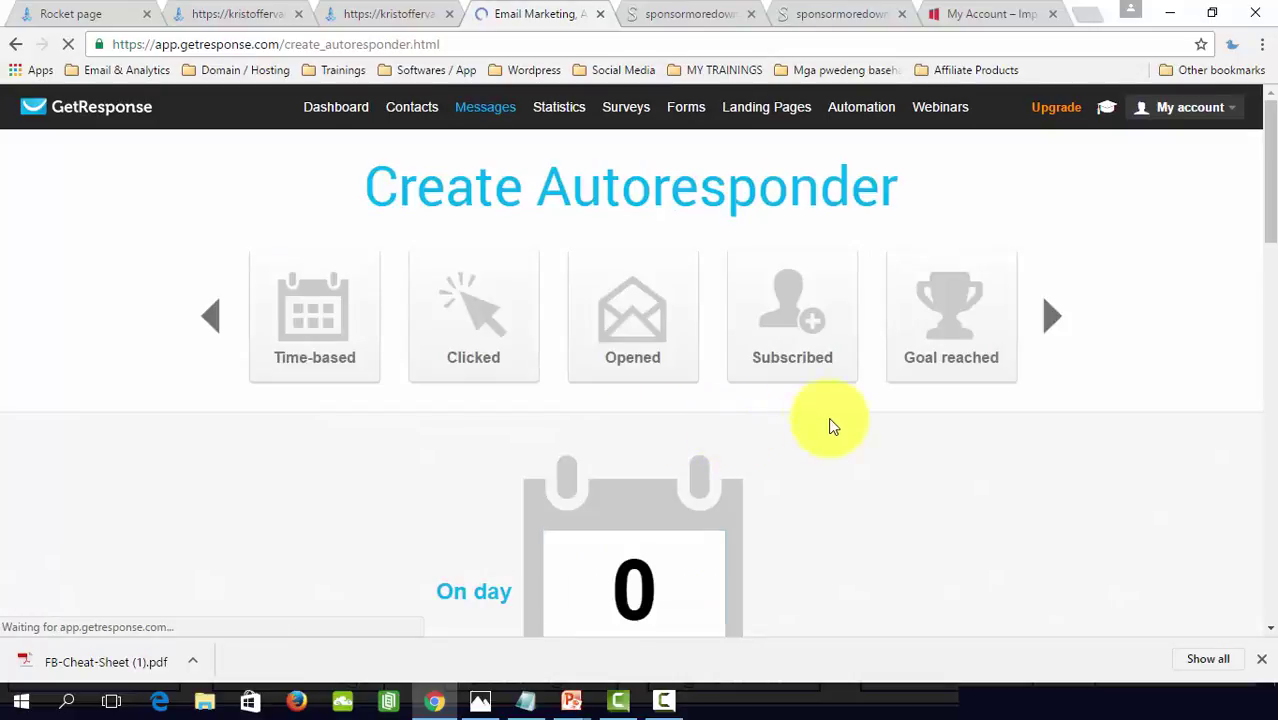
{"action": "scroll", "coordinate": [451, 440], "scroll_direction": "down", "scroll_amount": 6}
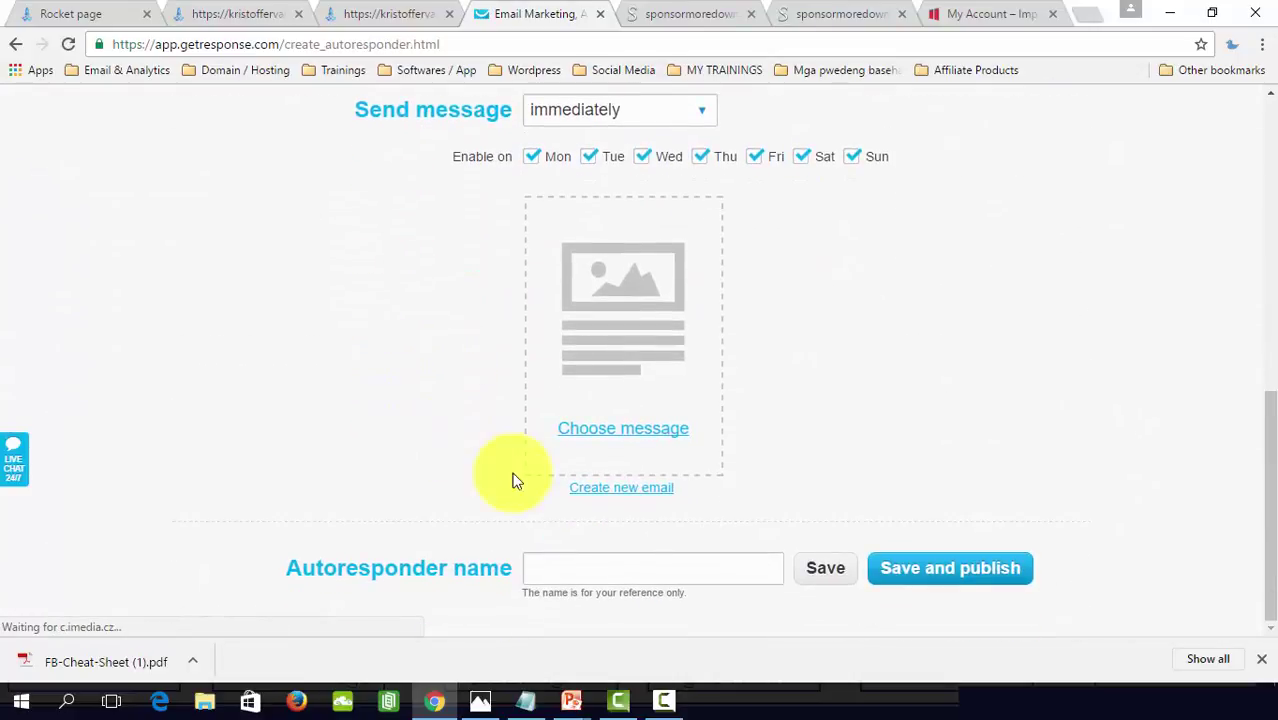
{"action": "left_click", "coordinate": [623, 490]}
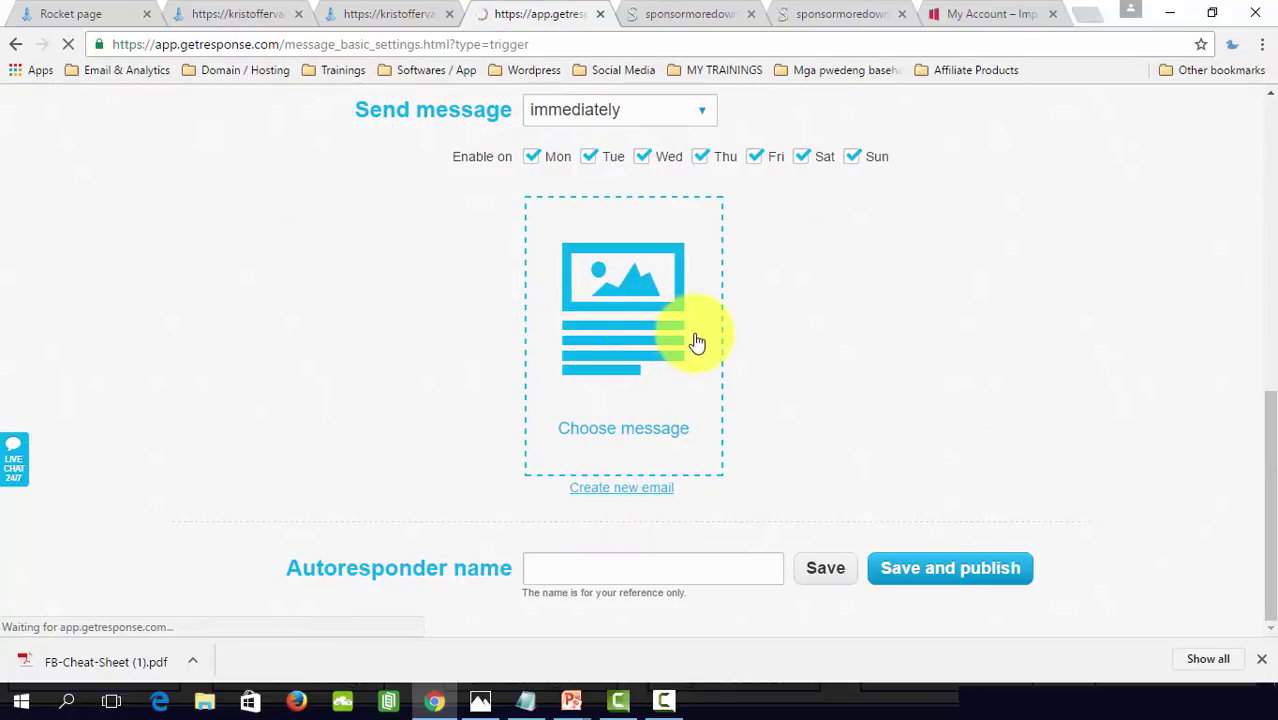
Step: Name the autoresponder message "first email for rocket pages training"
{"action": "left_click", "coordinate": [605, 281]}
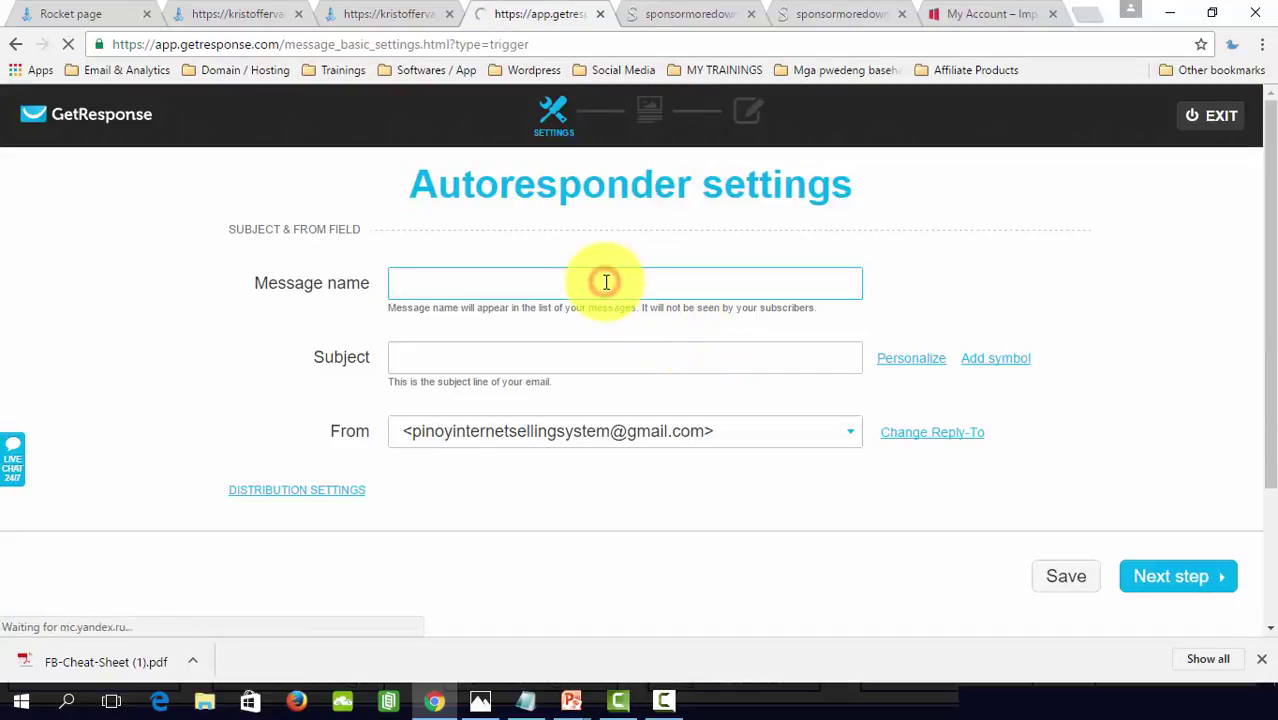
{"action": "type", "text": "first email"}
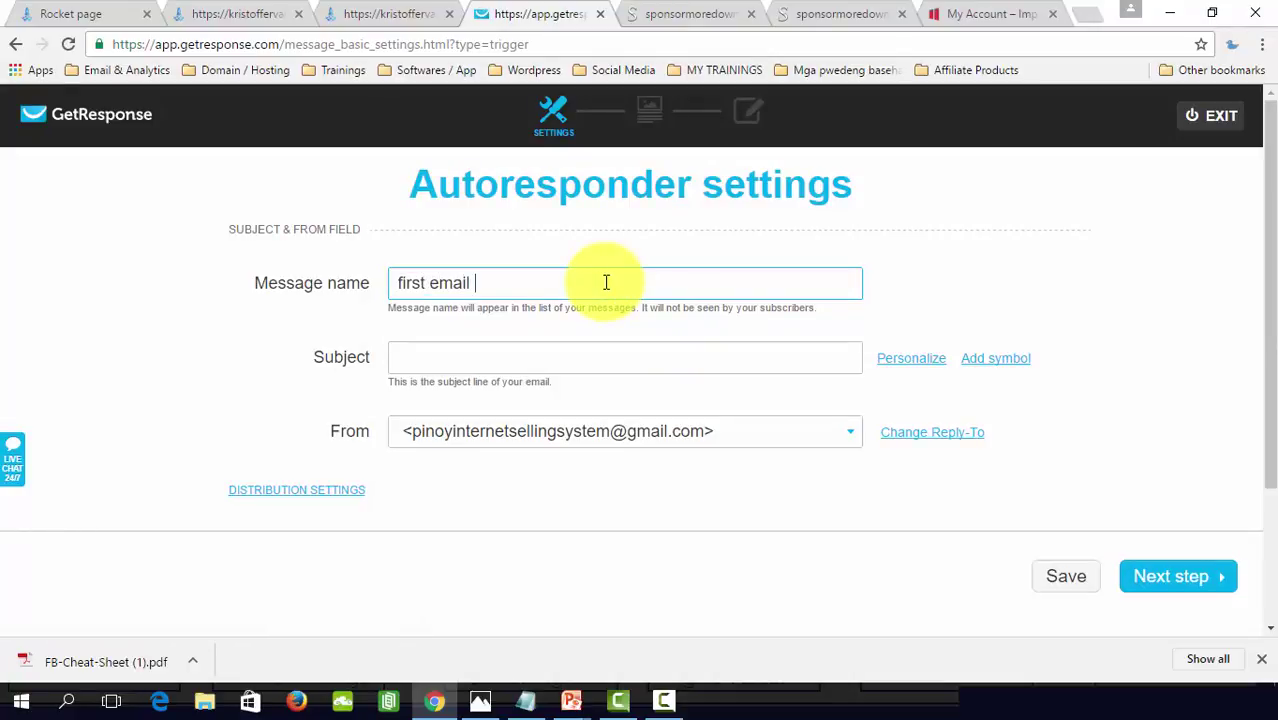
{"action": "type", "text": " for rocket pages"}
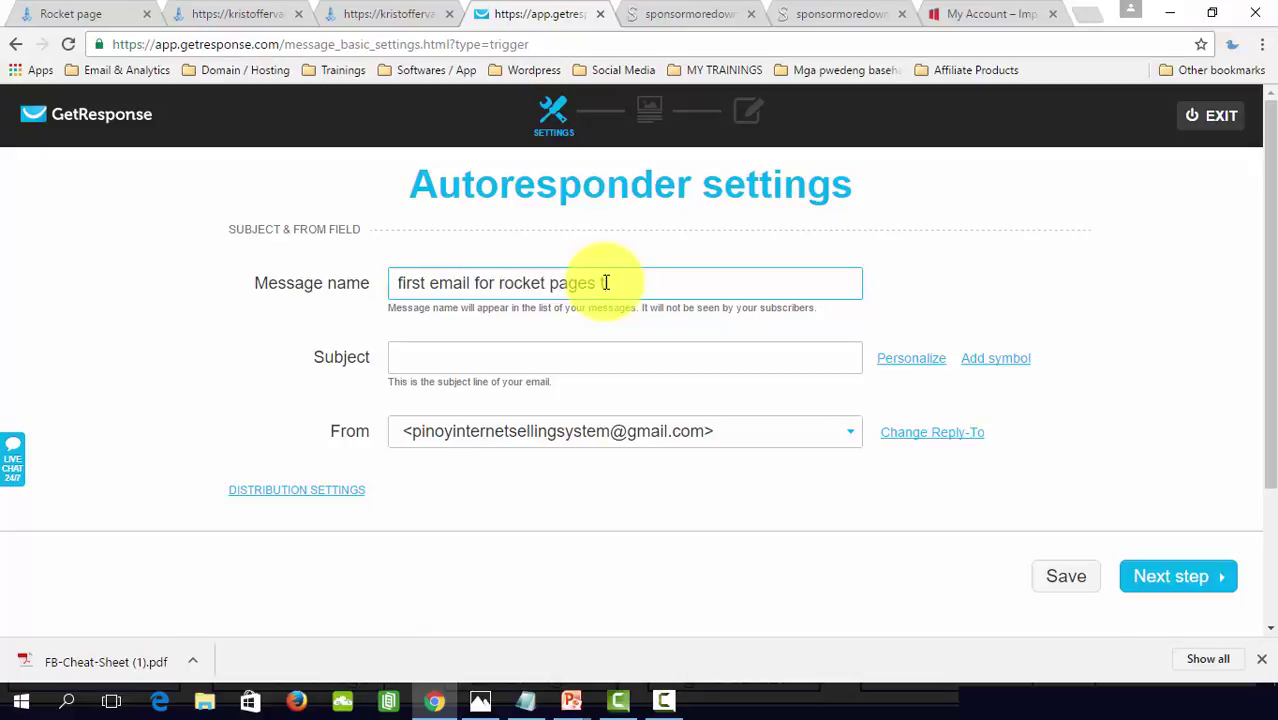
{"action": "key", "text": "Tab"}
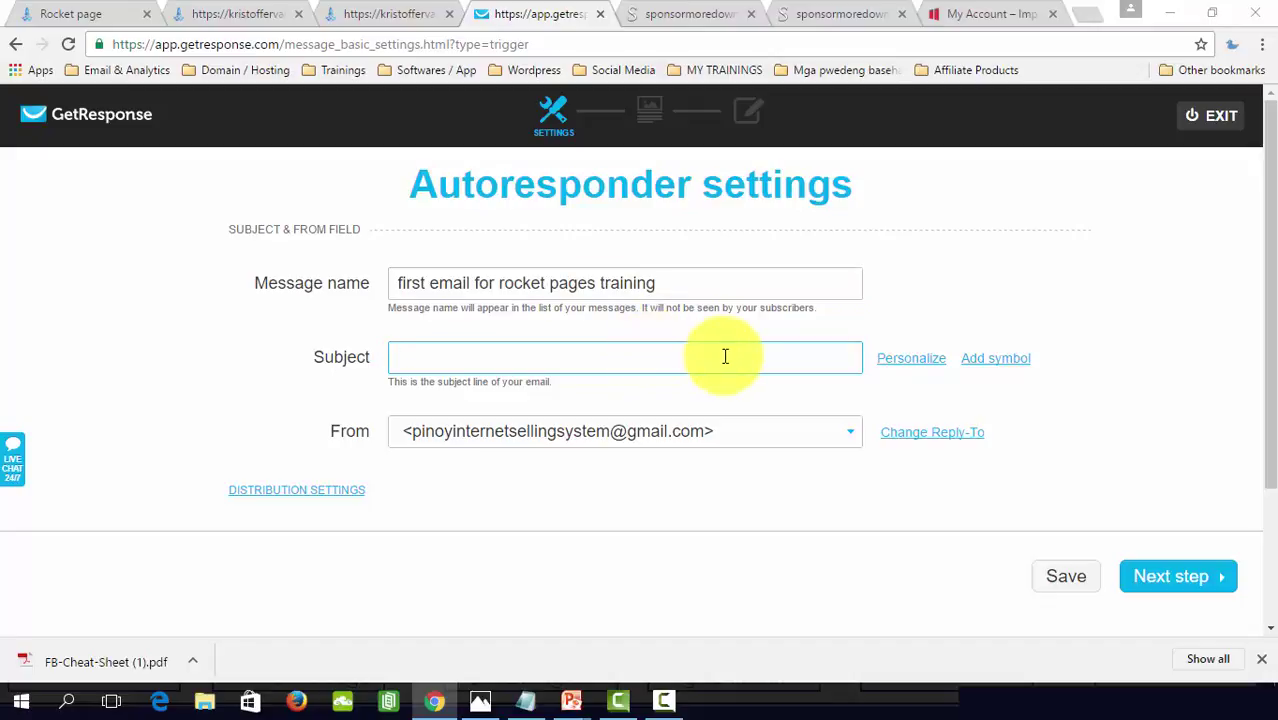
Step: Copy the immediate email headline "Hello [Subscriber's Name]! Eto na yung eBook mo!" from the Notepad file into the message's Subject
{"action": "key", "text": "alt+Tab"}
{"action": "key", "text": "Tab"}
{"action": "left_click", "coordinate": [878, 347]}
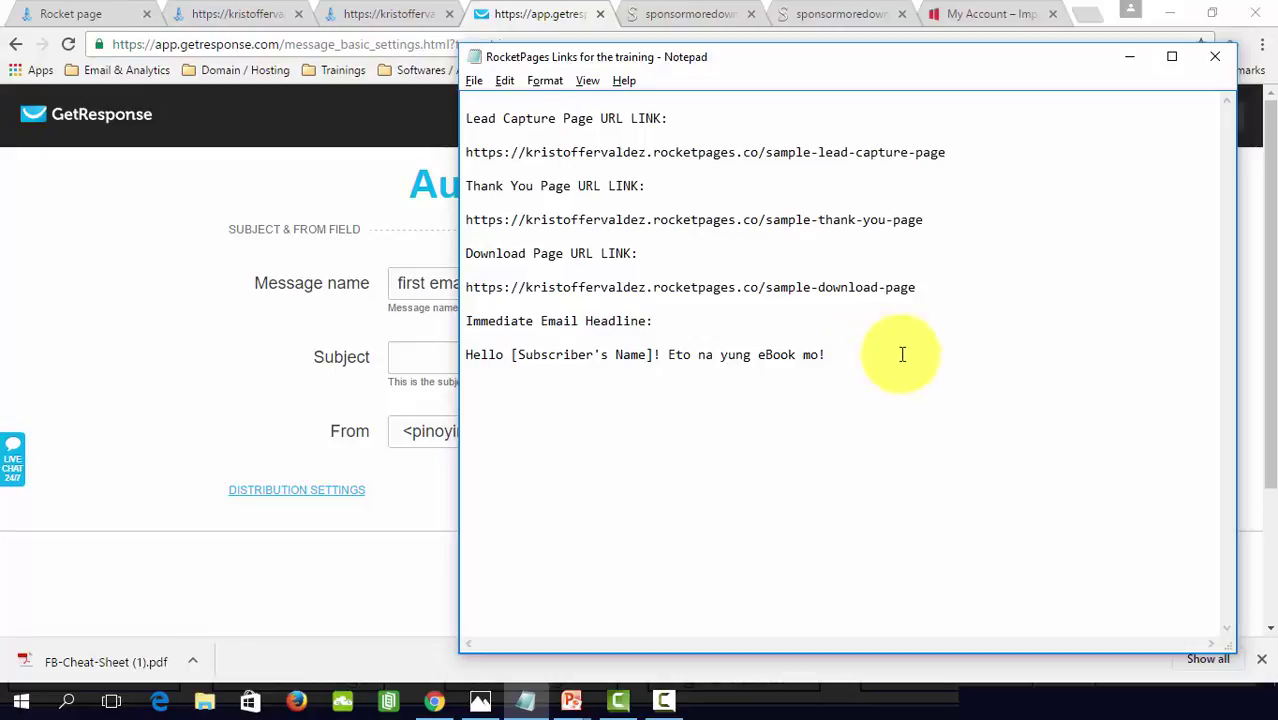
{"action": "left_click_drag", "start_coordinate": [829, 356], "coordinate": [468, 358]}
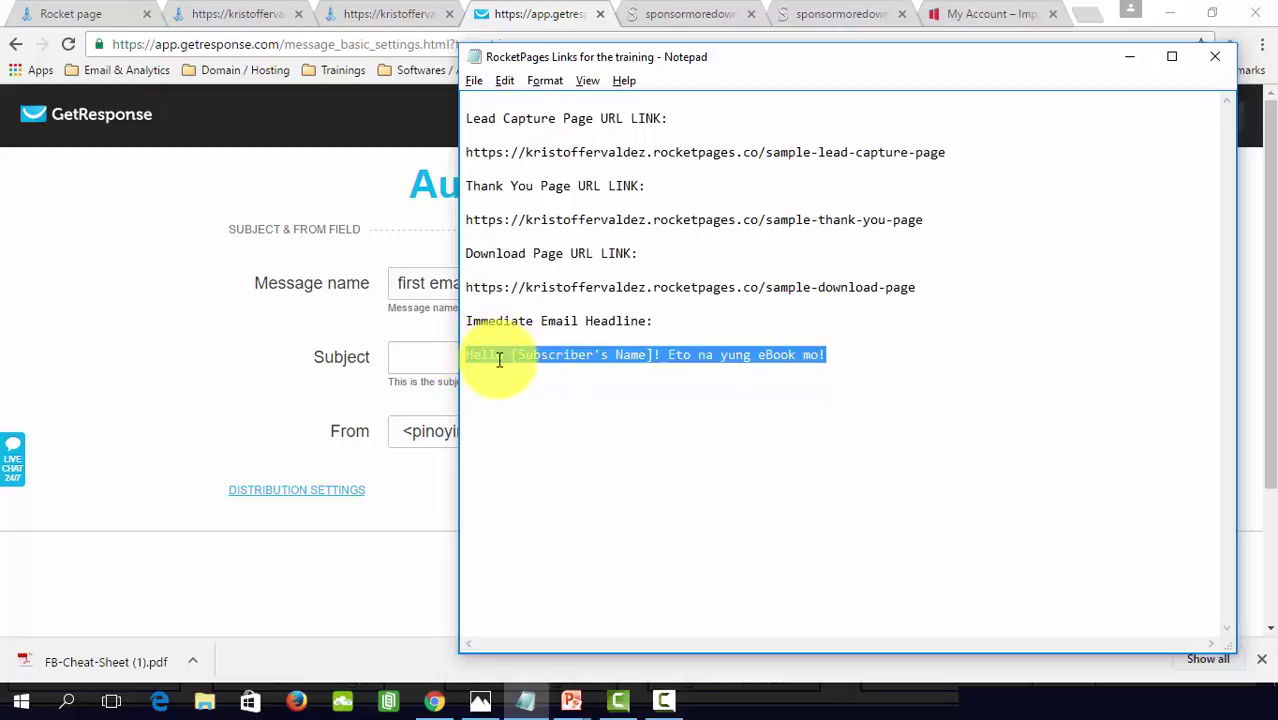
{"action": "right_click", "coordinate": [499, 358]}
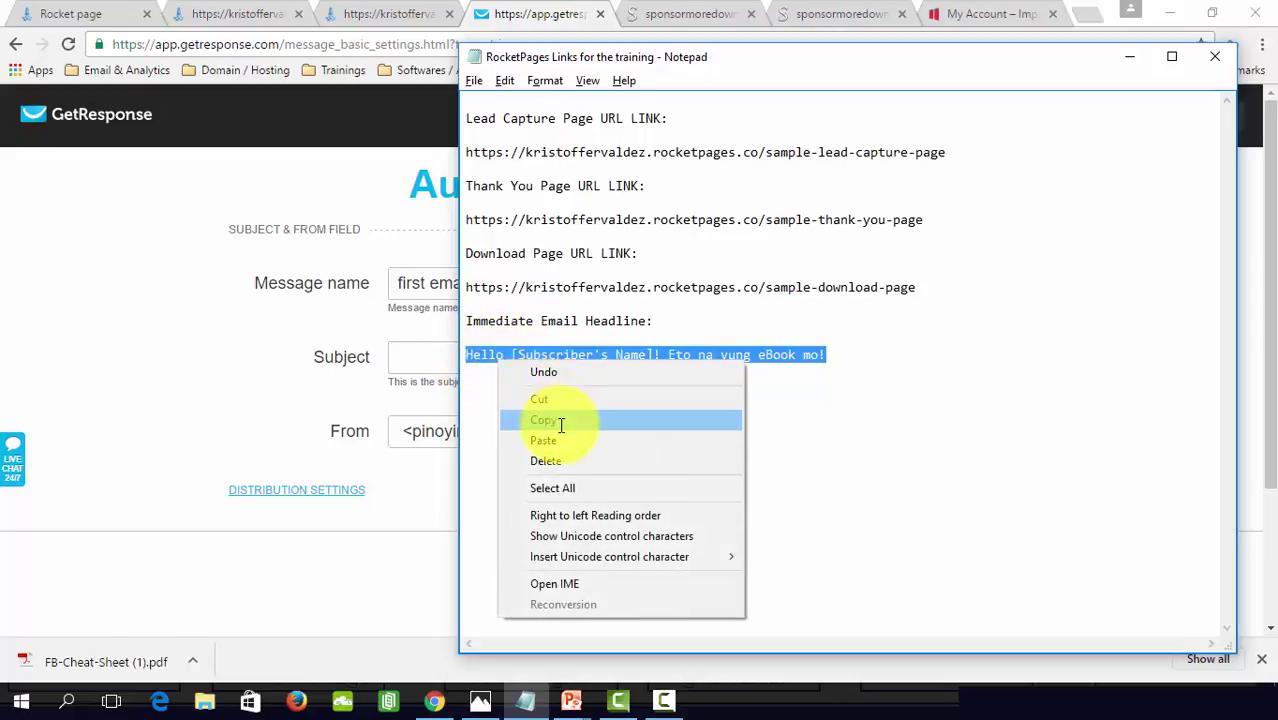
{"action": "left_click", "coordinate": [561, 423]}
{"action": "key", "text": "alt+Tab"}
{"action": "right_click", "coordinate": [515, 356]}
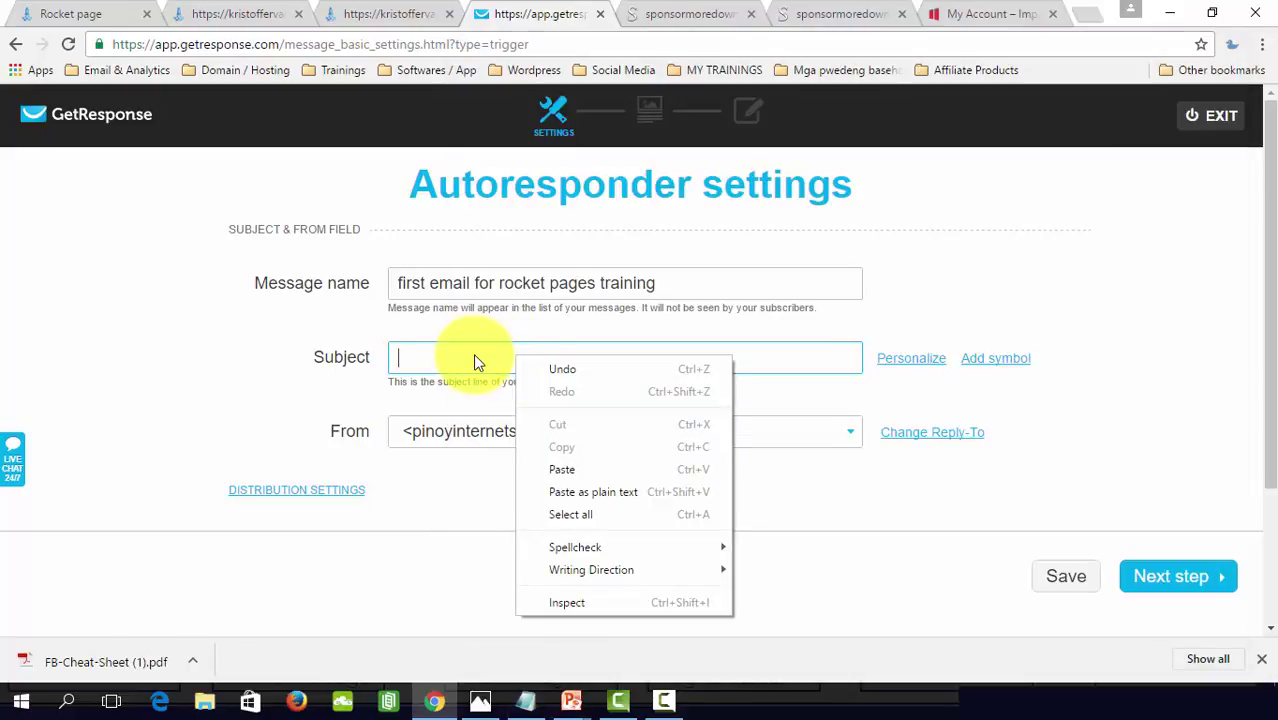
{"action": "left_click", "coordinate": [580, 469]}
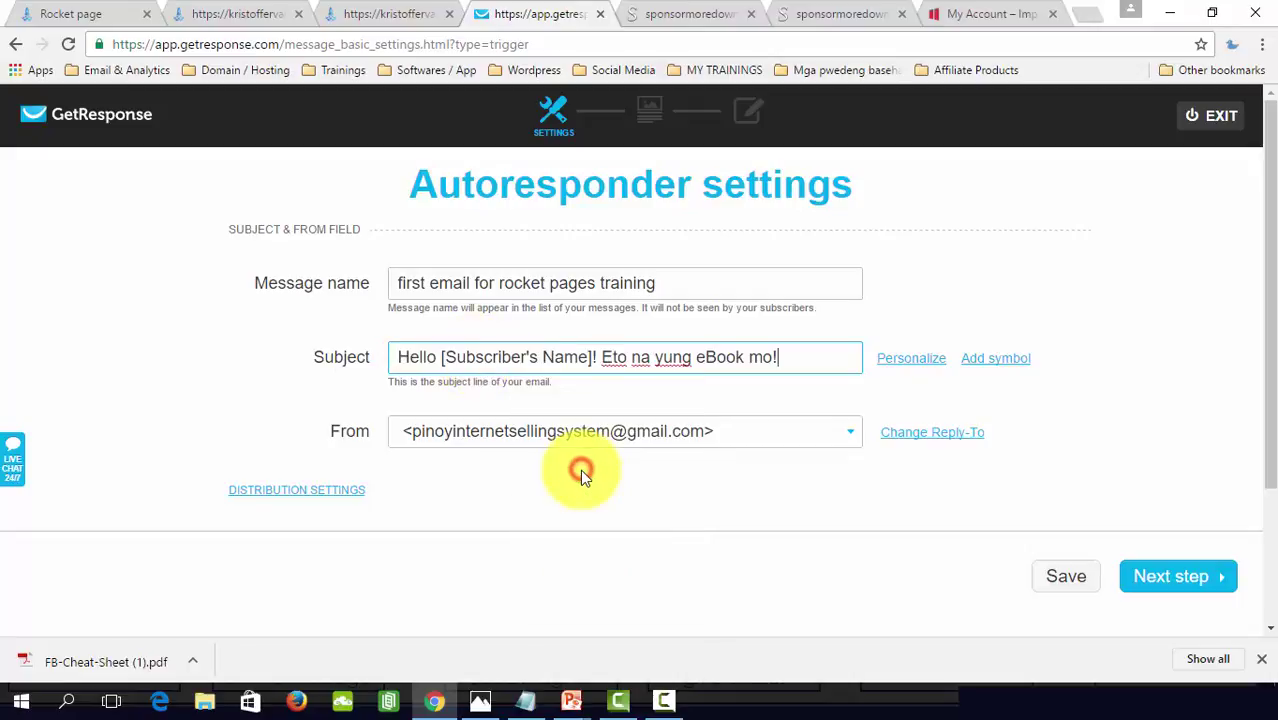
Step: Replace the [Subscriber's Name] placeholder in the subject with the [[firstname]] personalization field and continue to the template selection
{"action": "left_click", "coordinate": [594, 357]}
{"action": "key", "text": "ctrl+shift+Left"}
{"action": "key", "text": "ctrl+shift+Left"}
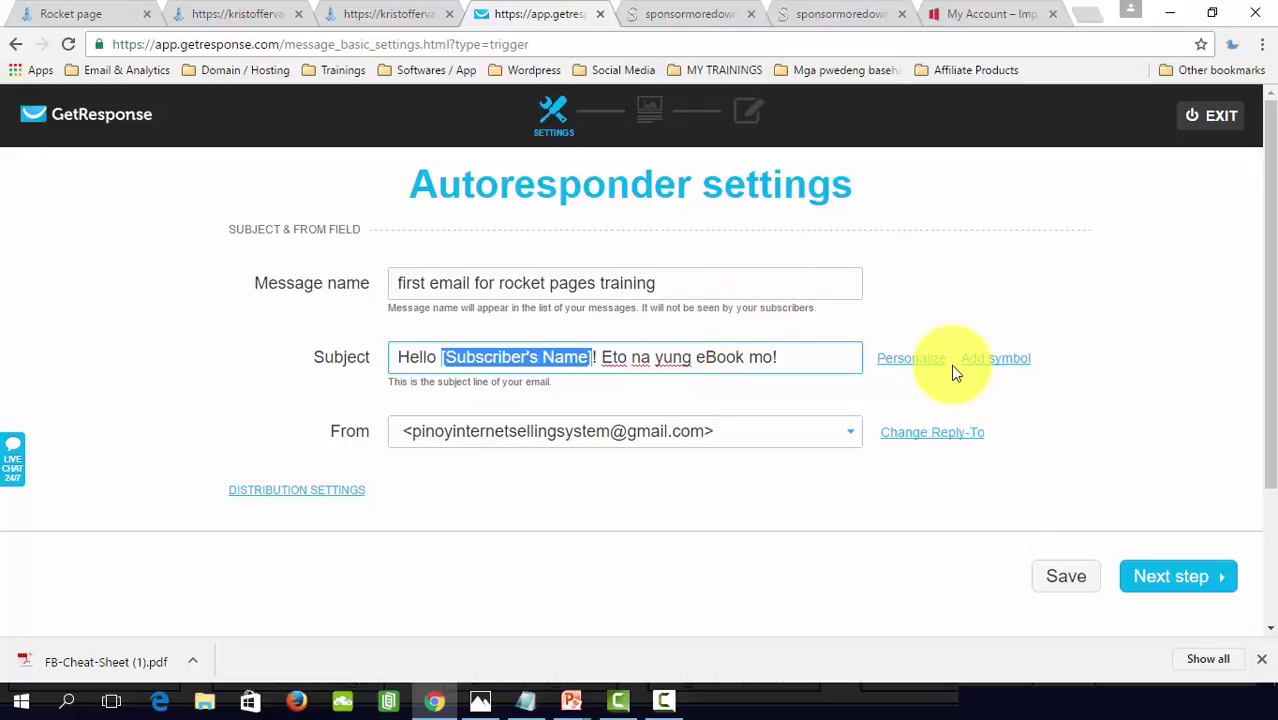
{"action": "left_click", "coordinate": [913, 358]}
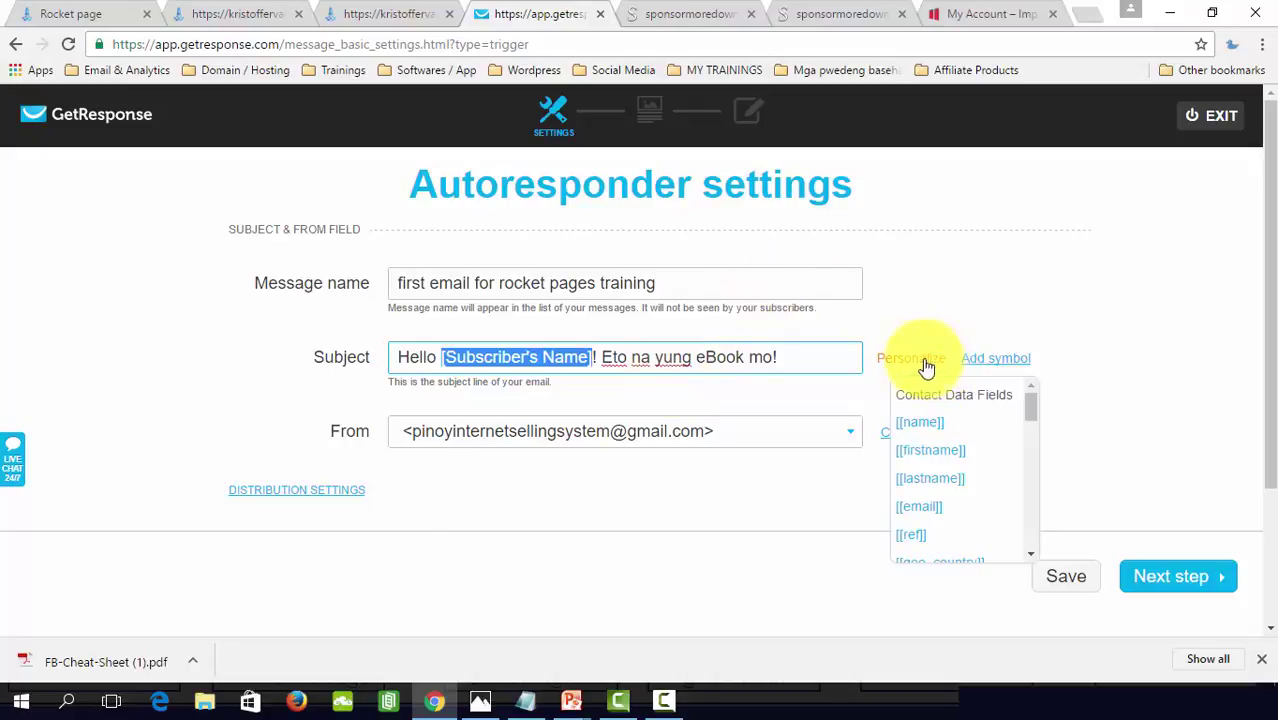
{"action": "left_click", "coordinate": [925, 450]}
{"action": "left_click", "coordinate": [1107, 374]}
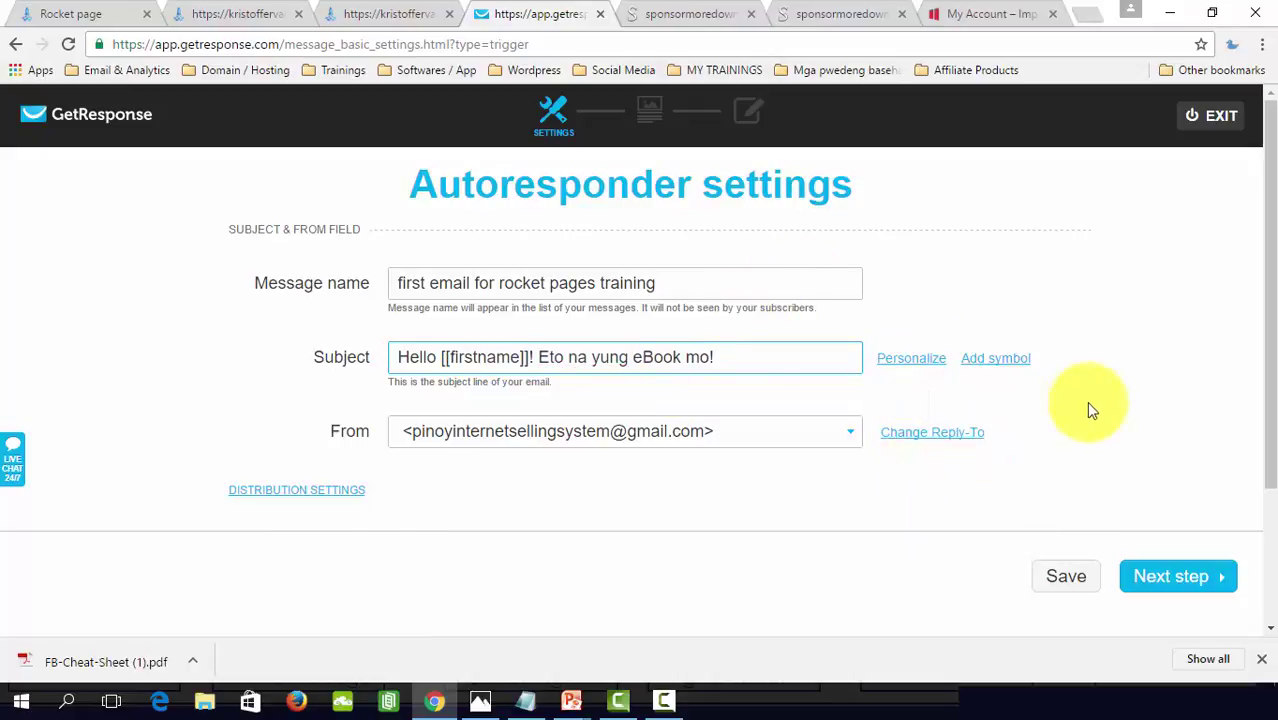
{"action": "left_click", "coordinate": [1168, 586]}
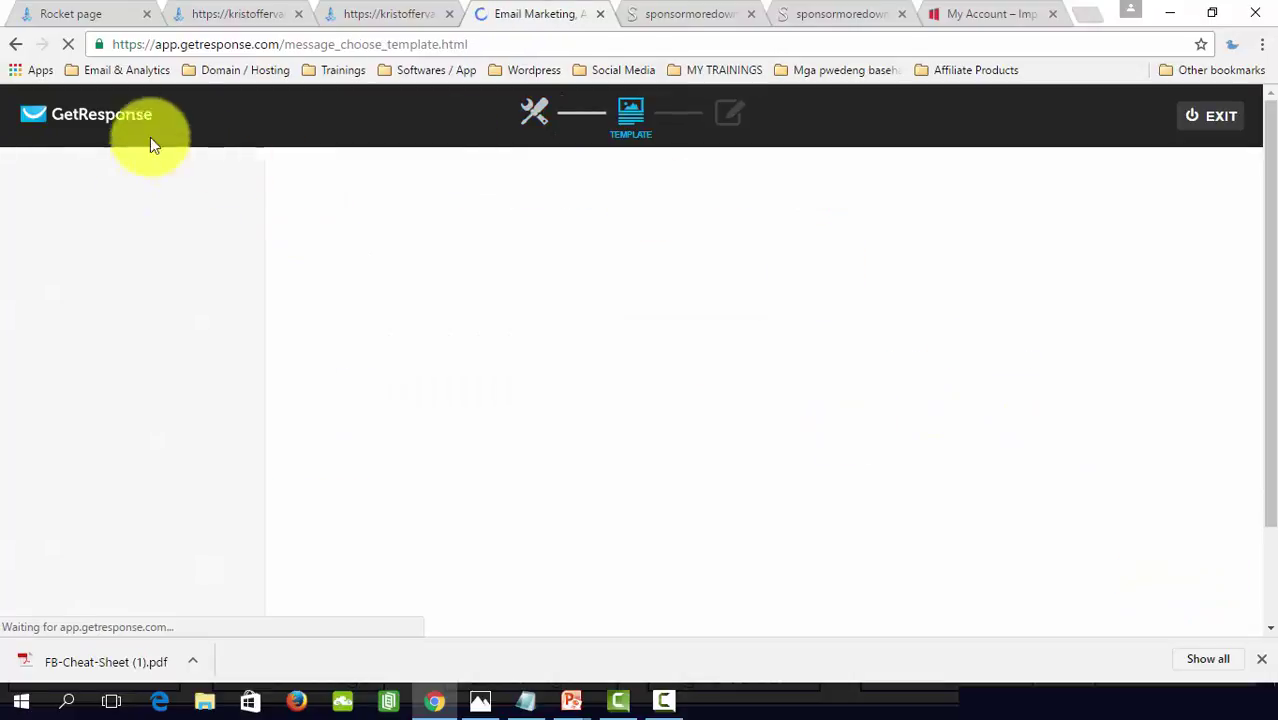
Step: Review the published lead capture page and the published thank-you page in their browser tabs
{"action": "mouse_move", "coordinate": [621, 340]}
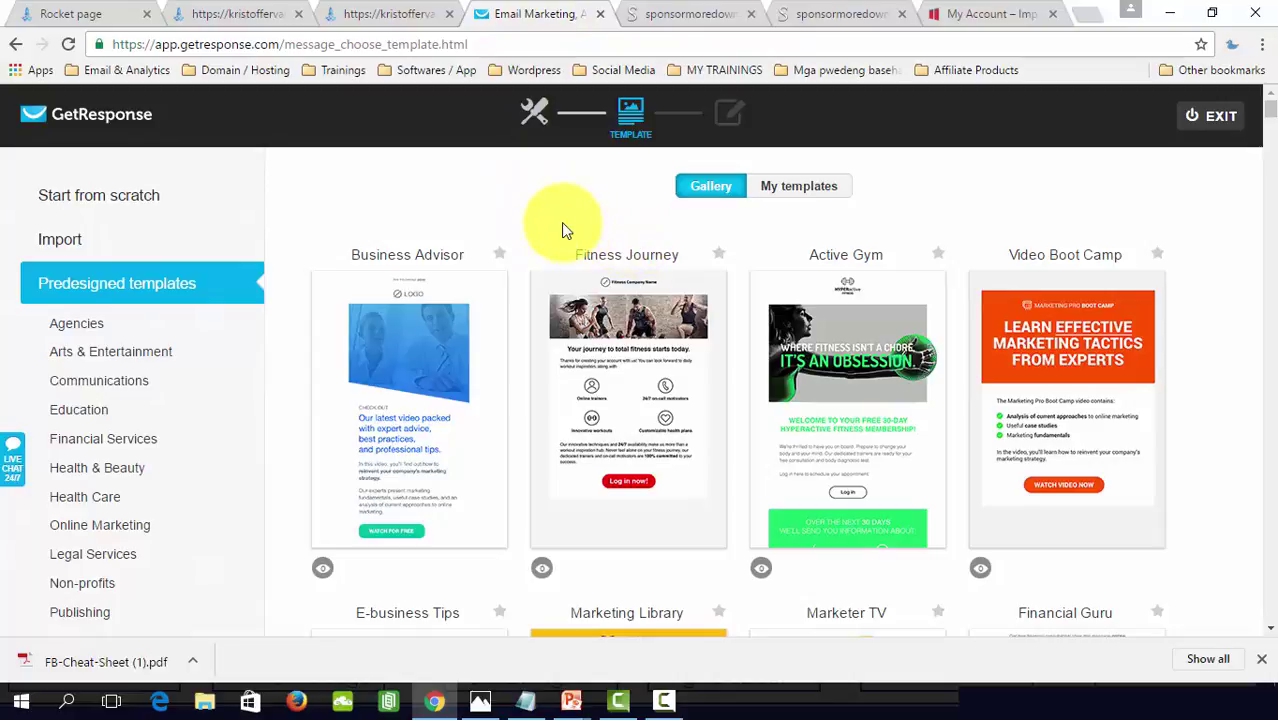
{"action": "left_click", "coordinate": [401, 14]}
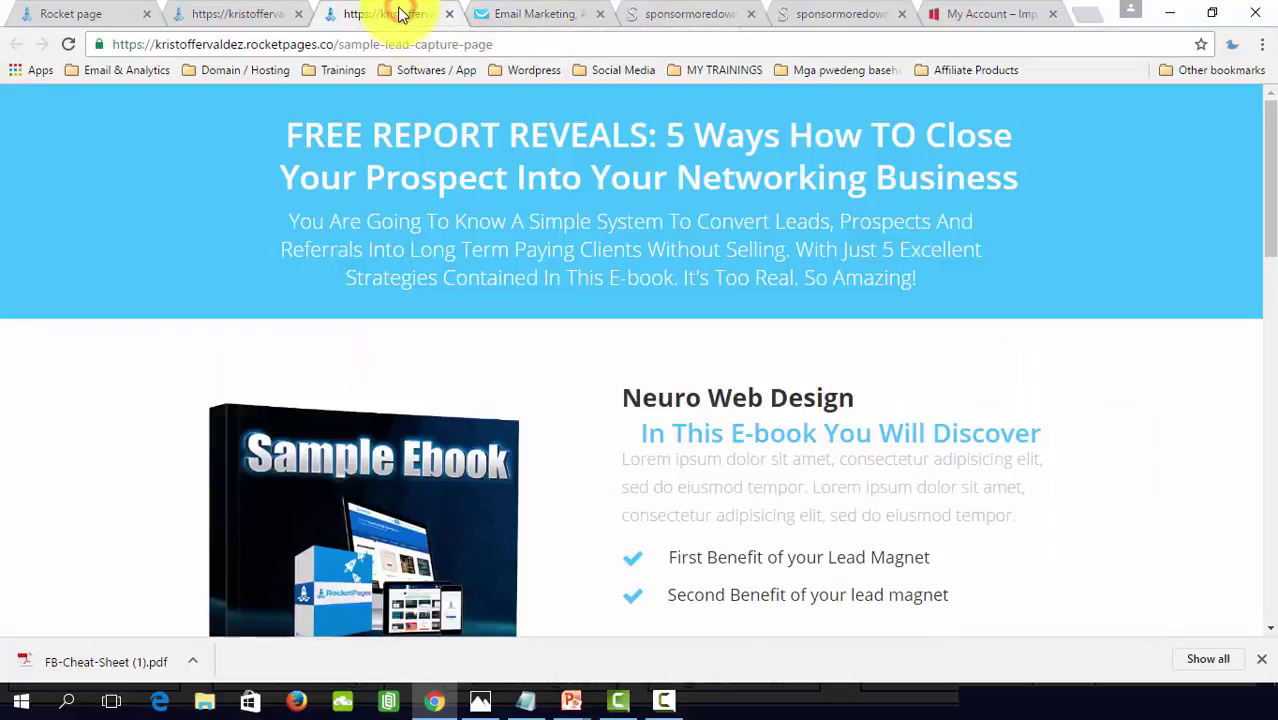
{"action": "left_click", "coordinate": [203, 16]}
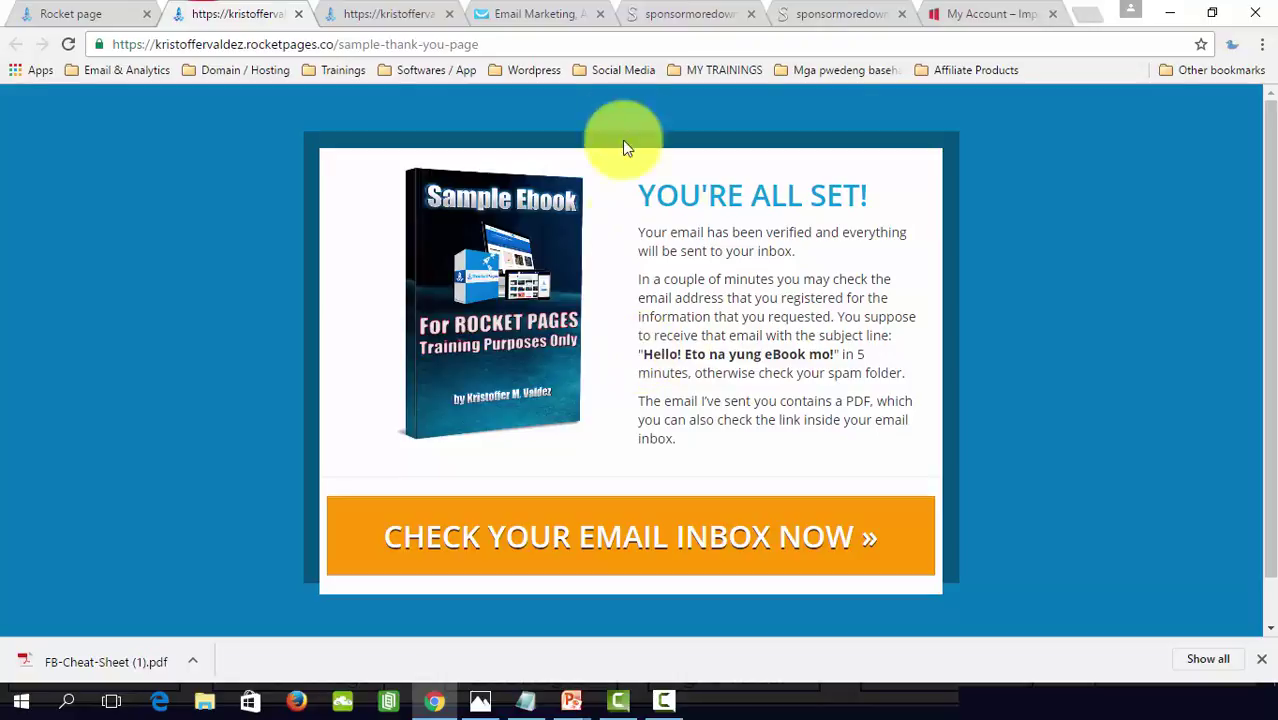
Step: Return to the GetResponse template selection and choose the predesigned Video Boot Camp template for the message
{"action": "left_click", "coordinate": [531, 13]}
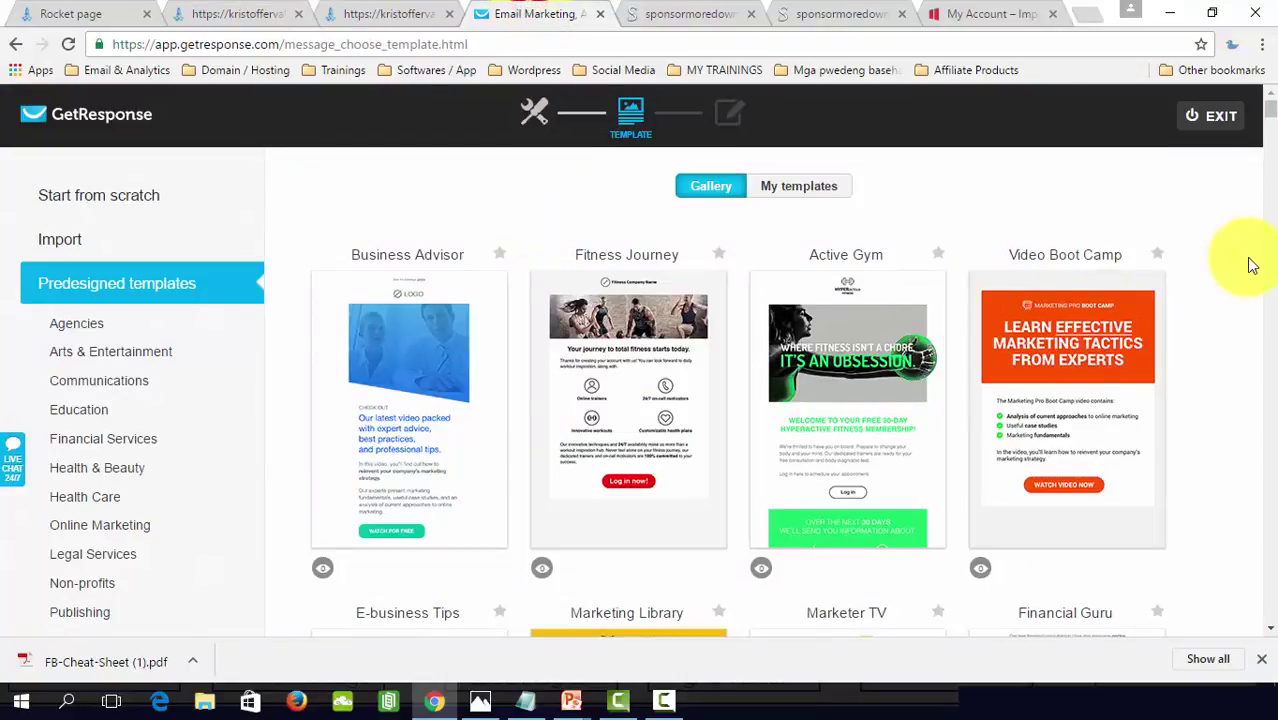
{"action": "scroll", "coordinate": [500, 265], "scroll_direction": "down", "scroll_amount": 1}
{"action": "scroll", "coordinate": [1212, 414], "scroll_direction": "down", "scroll_amount": 1}
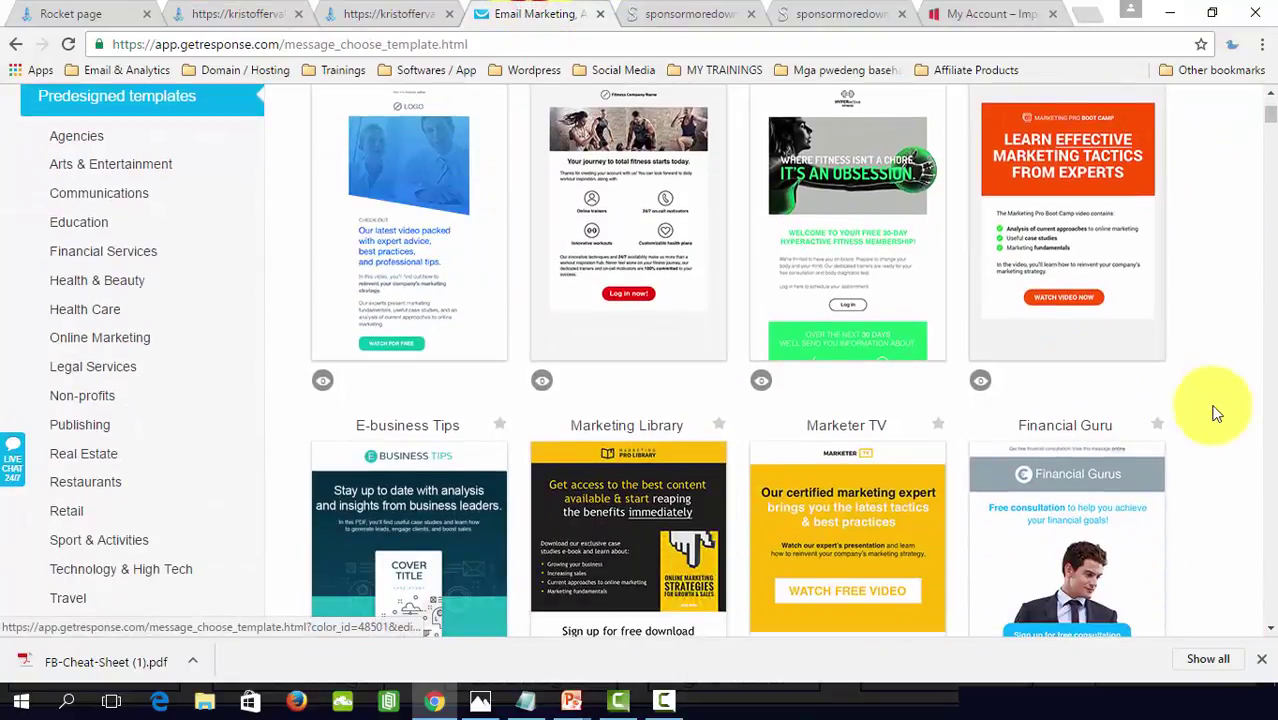
{"action": "scroll", "coordinate": [1150, 414], "scroll_direction": "up", "scroll_amount": 2}
{"action": "left_click", "coordinate": [1069, 414]}
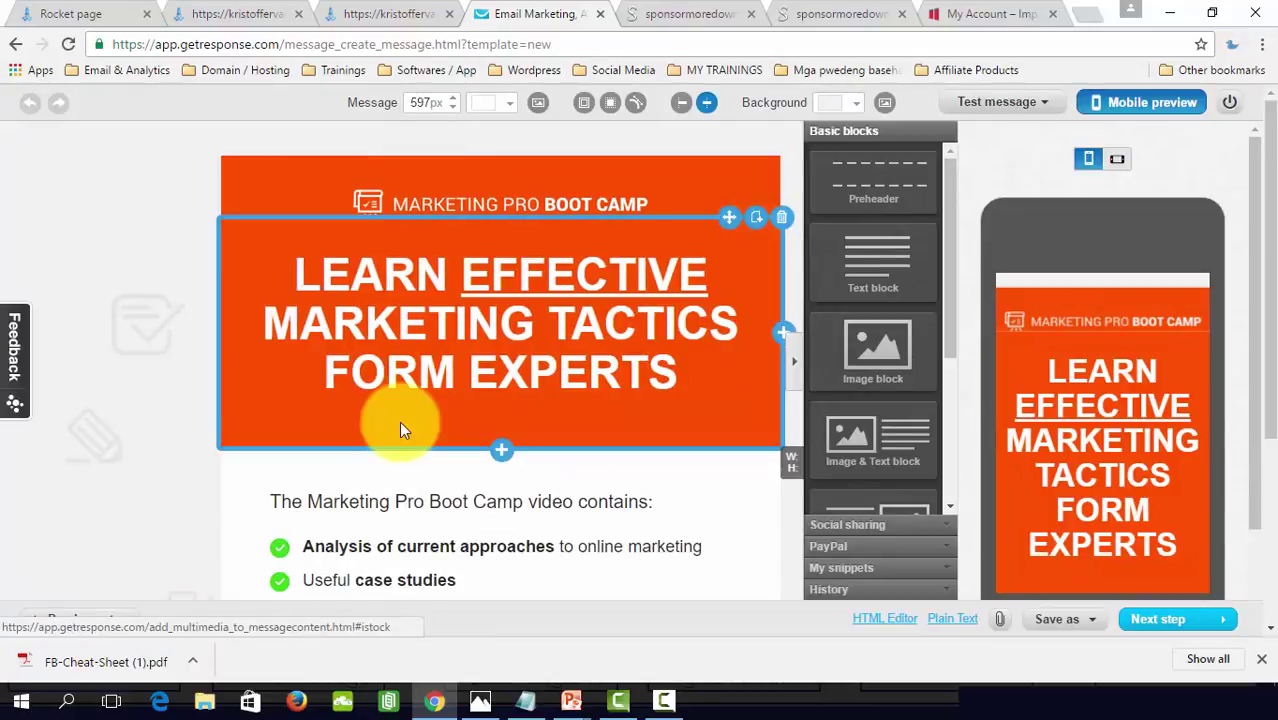
Step: Replace the intro line "The Marketing Pro Boot Camp video contains:" with "Thank You"
{"action": "left_click", "coordinate": [276, 501]}
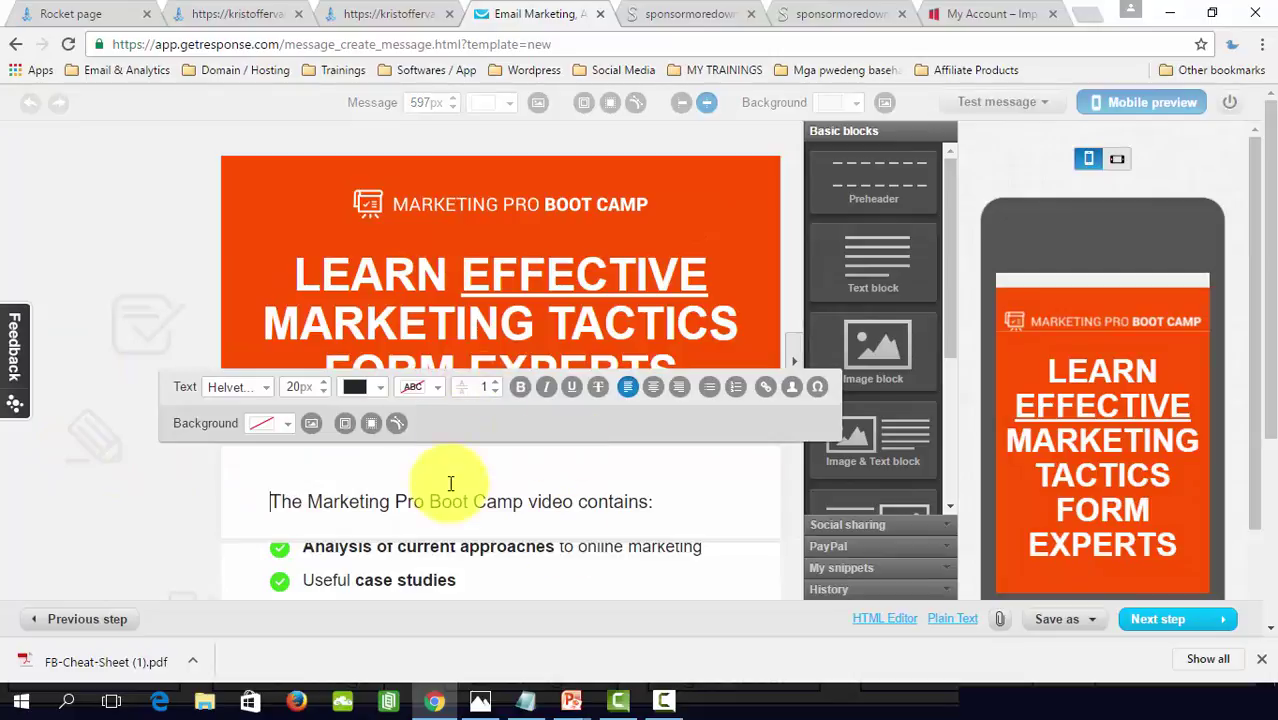
{"action": "scroll", "coordinate": [442, 499], "scroll_direction": "down", "scroll_amount": 3}
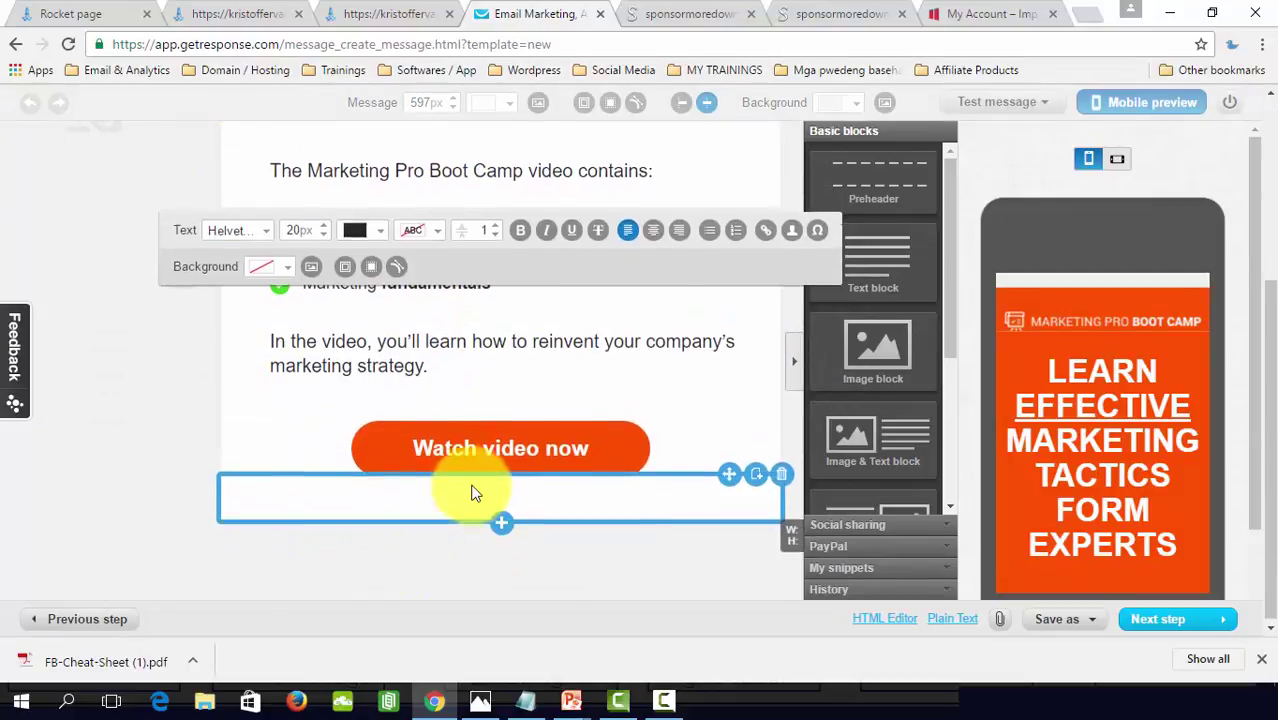
{"action": "scroll", "coordinate": [470, 492], "scroll_direction": "up", "scroll_amount": 3}
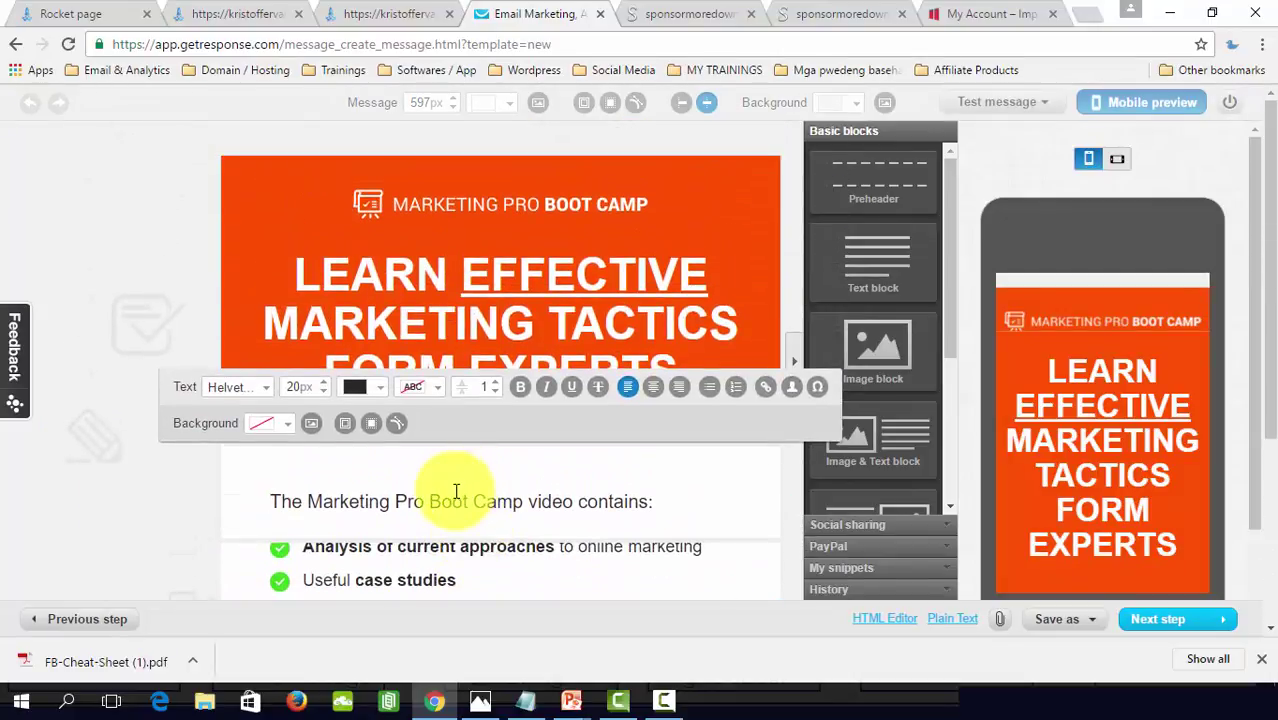
{"action": "triple_click", "coordinate": [456, 491]}
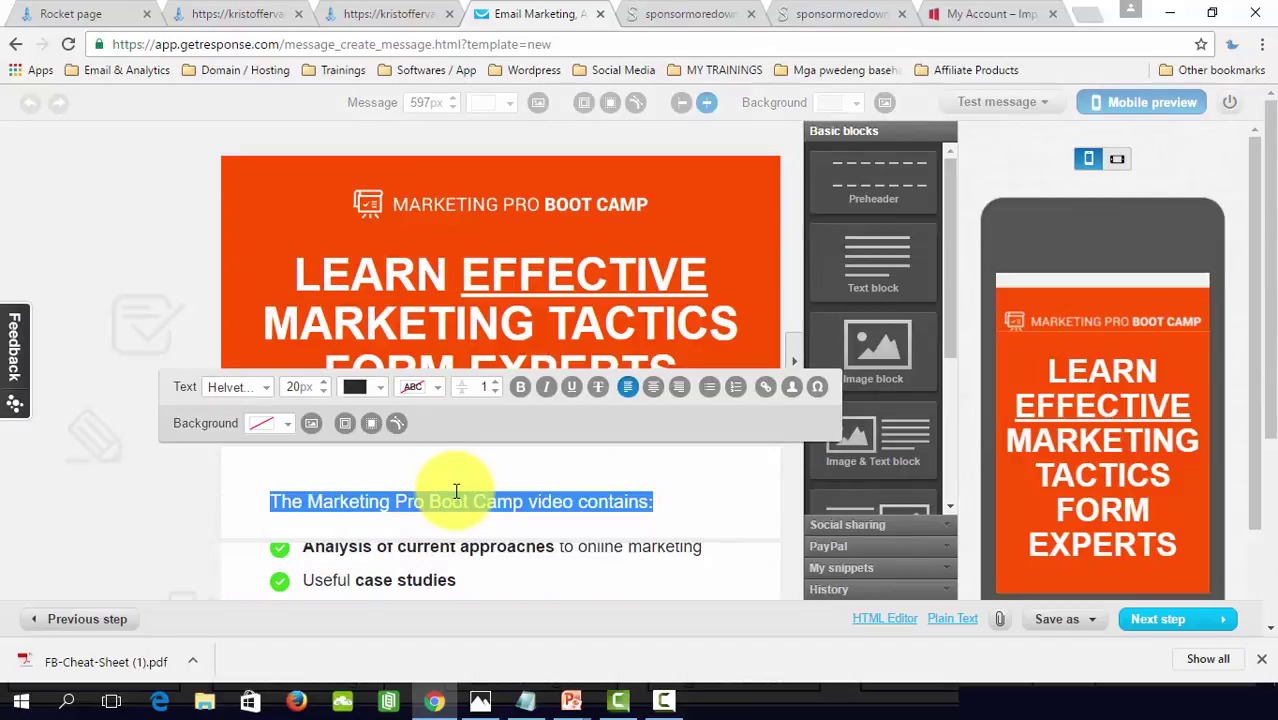
{"action": "type", "text": "Thank You"}
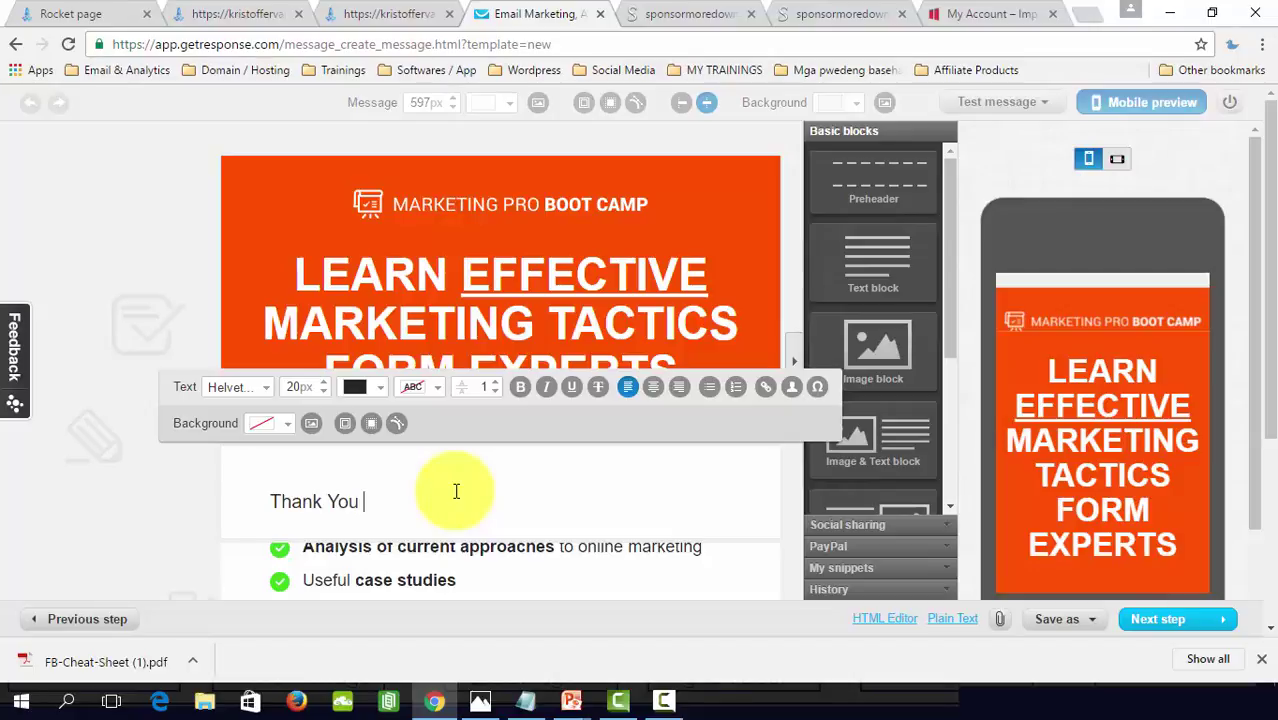
Step: Complete the greeting with the [[firstname]] personalization field and the text ", for subscribing!"
{"action": "left_click", "coordinate": [765, 387]}
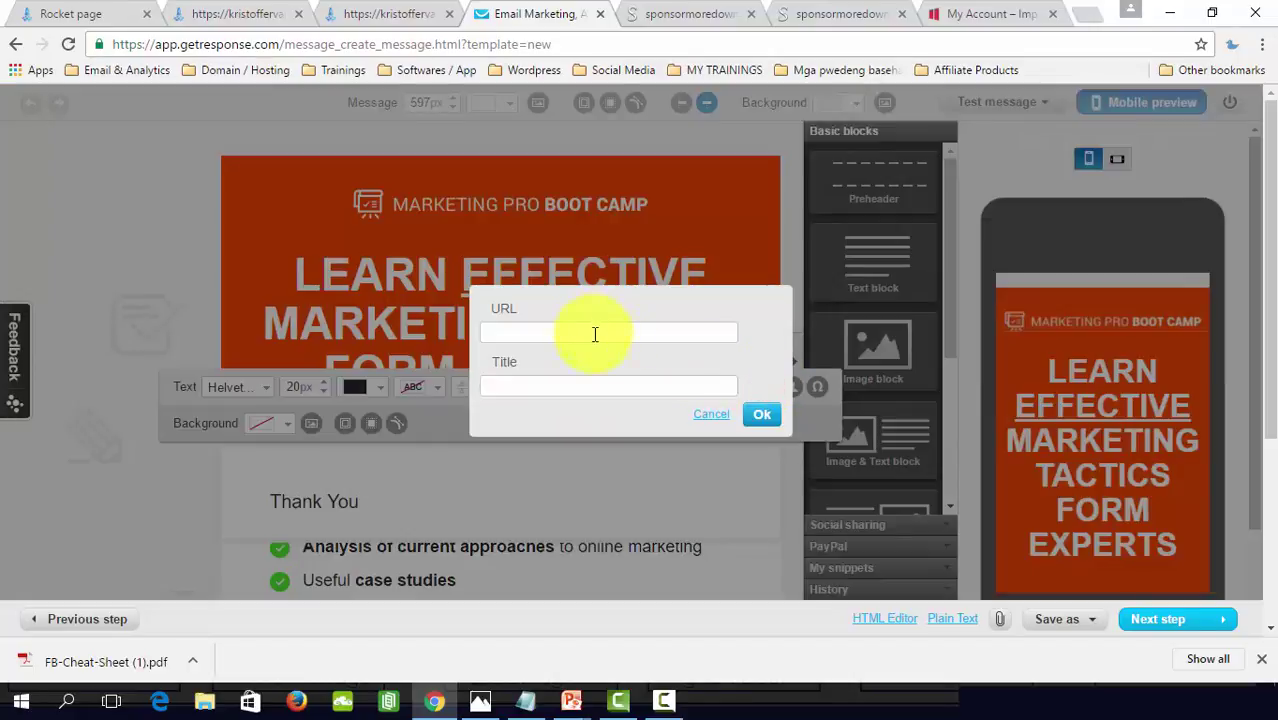
{"action": "left_click", "coordinate": [712, 416]}
{"action": "left_click", "coordinate": [789, 389]}
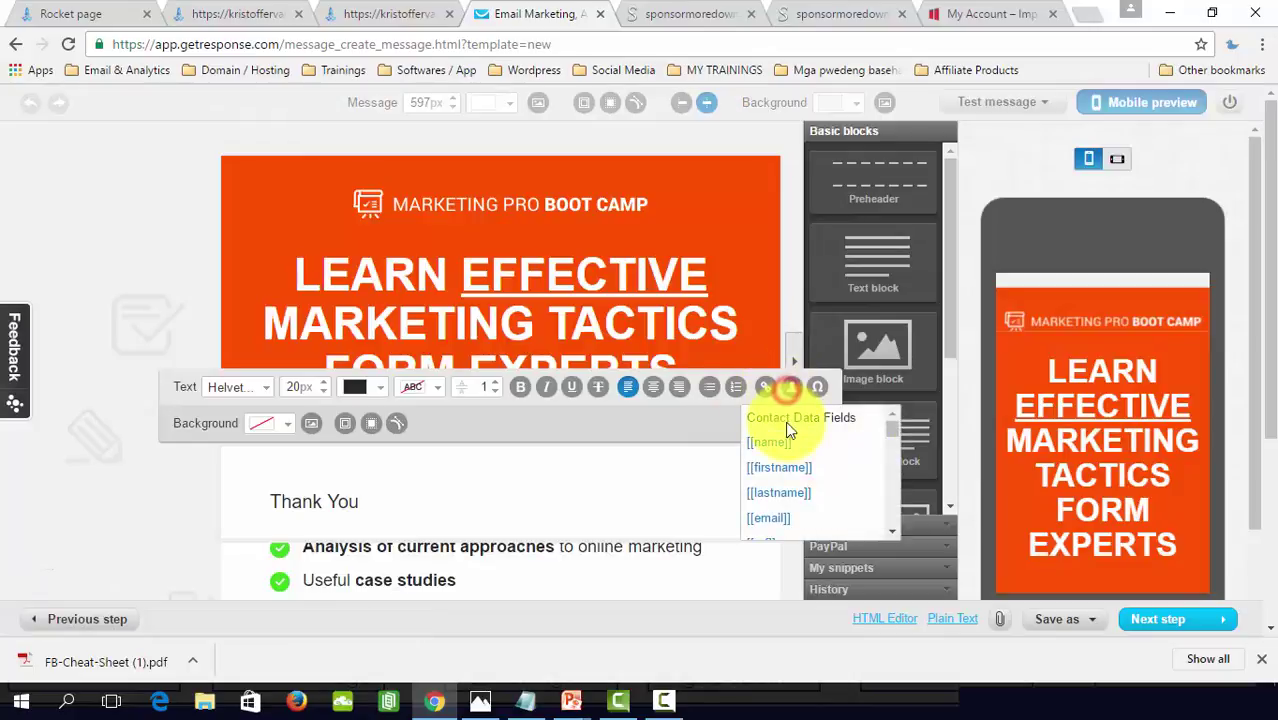
{"action": "left_click", "coordinate": [780, 472]}
{"action": "left_click", "coordinate": [588, 502]}
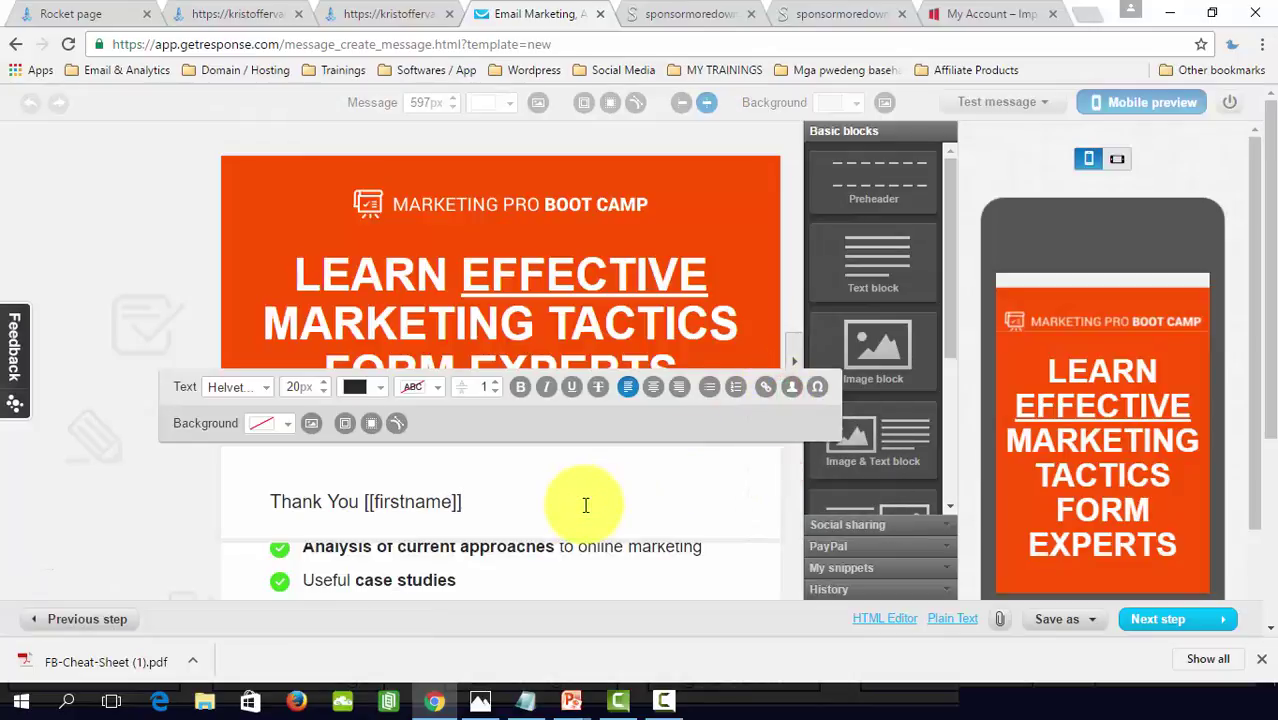
{"action": "type", "text": ", for sucsb"}
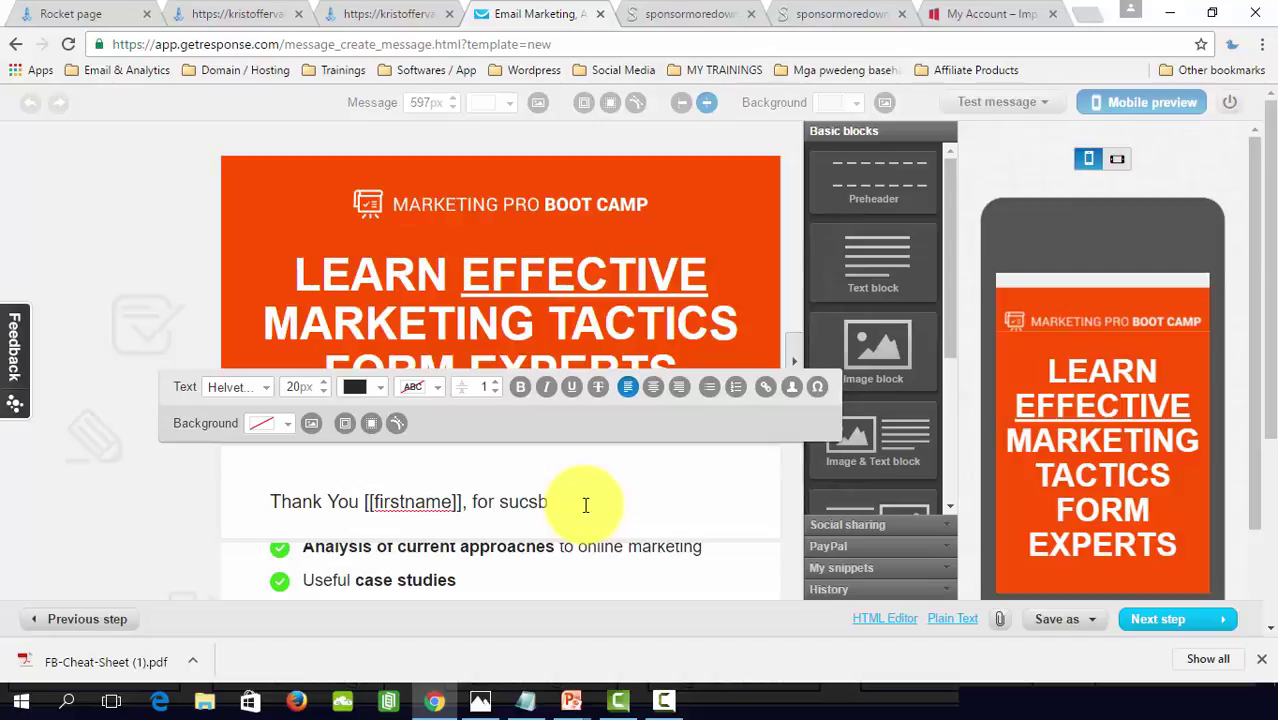
{"action": "type", "text": "cribing!"}
Step: Add the line "DOWNLOAD YOUR FREE REPORT NOW!" below the greeting and center it
{"action": "key", "text": "Return"}
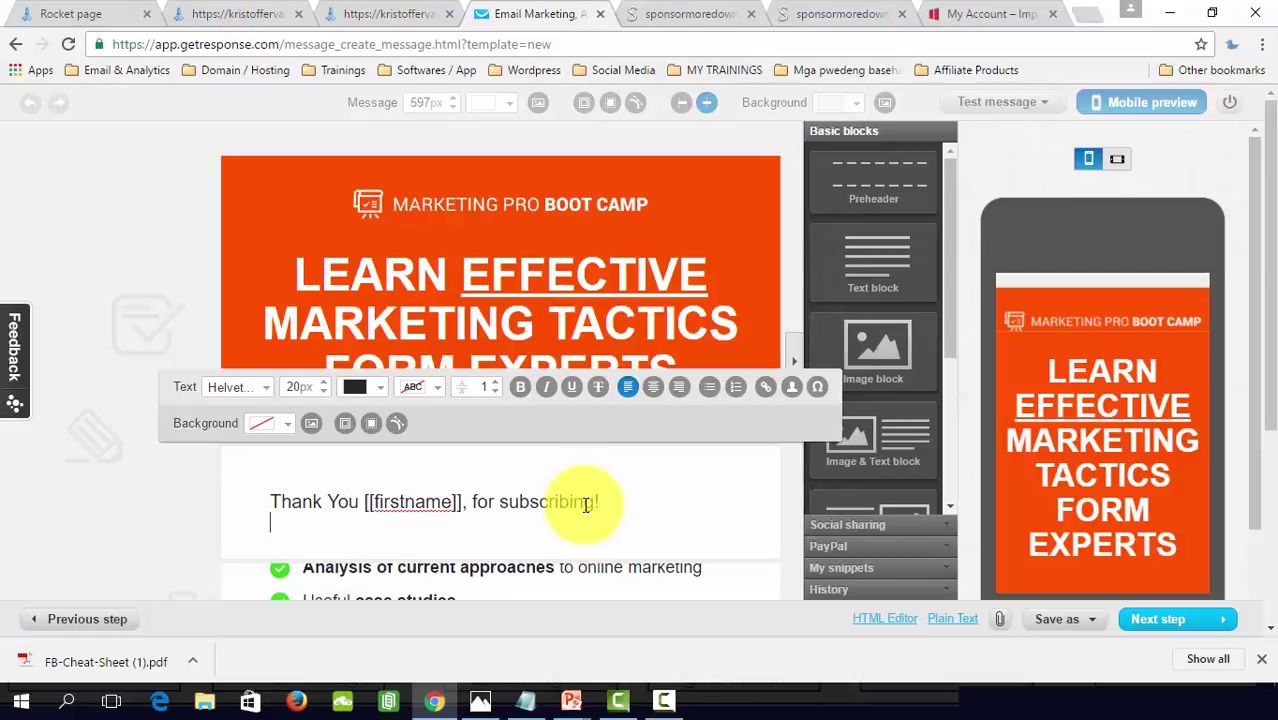
{"action": "type", "text": "DOWNLOAD YOUR FREE REPORT NOW!"}
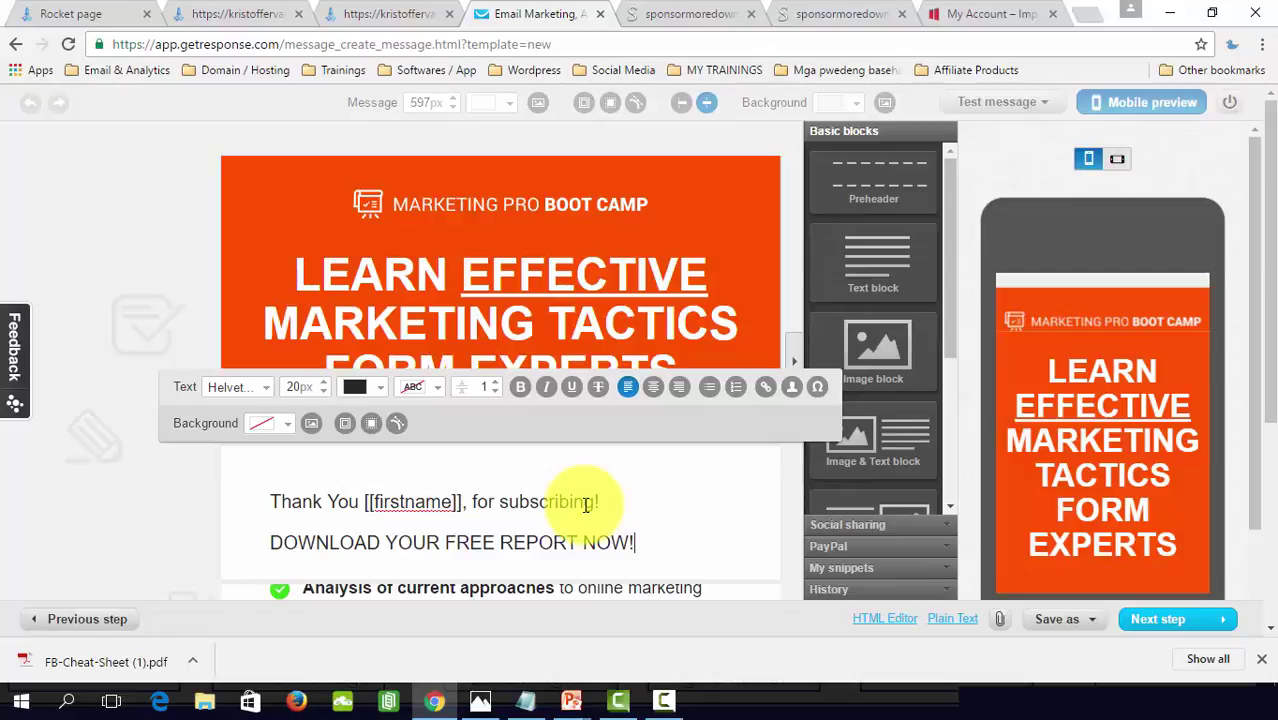
{"action": "key", "text": "shift+Down"}
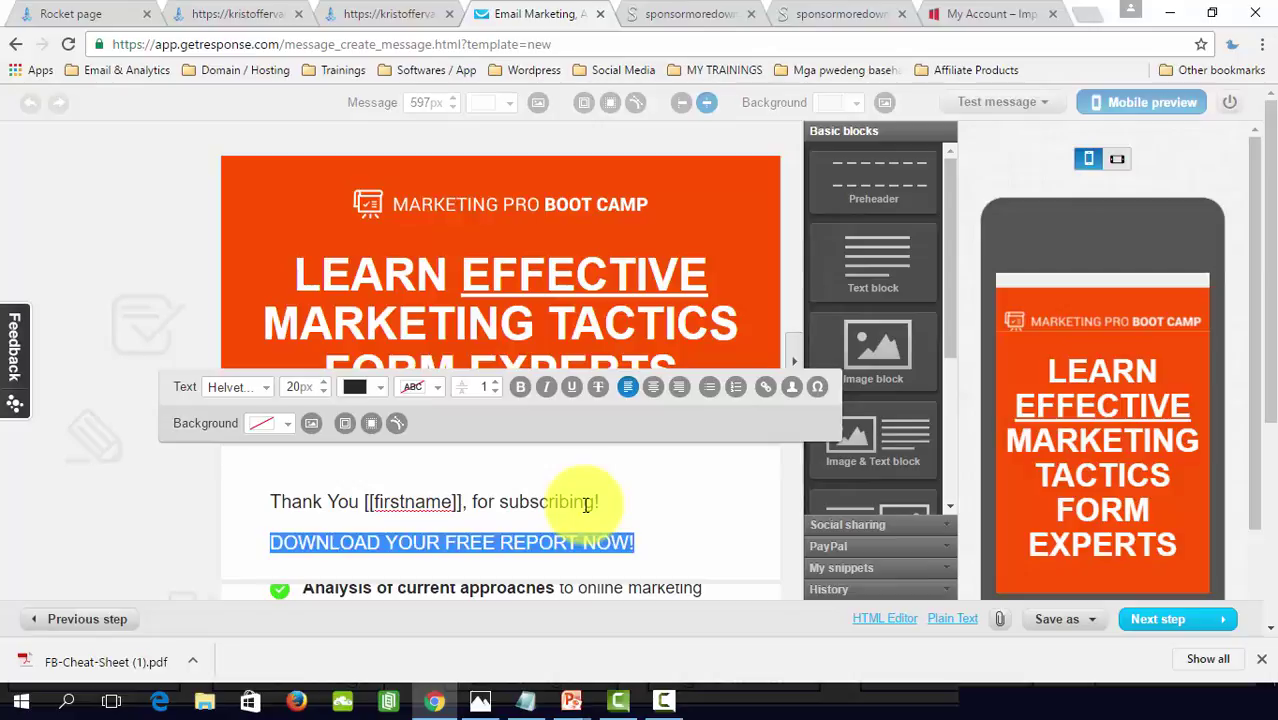
{"action": "left_click", "coordinate": [653, 388]}
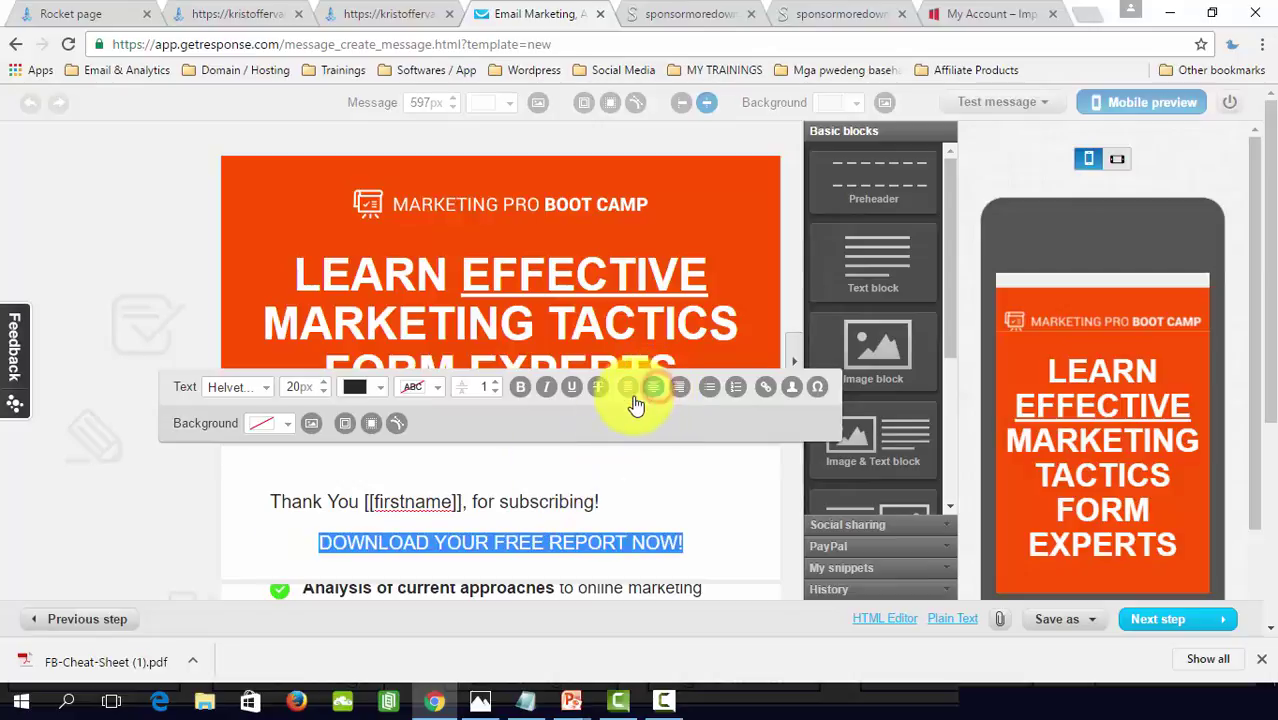
Step: Link the download line to the Download Page URL (sample-download-page) copied from the Notepad links file
{"action": "left_click", "coordinate": [766, 390]}
{"action": "left_click", "coordinate": [638, 328]}
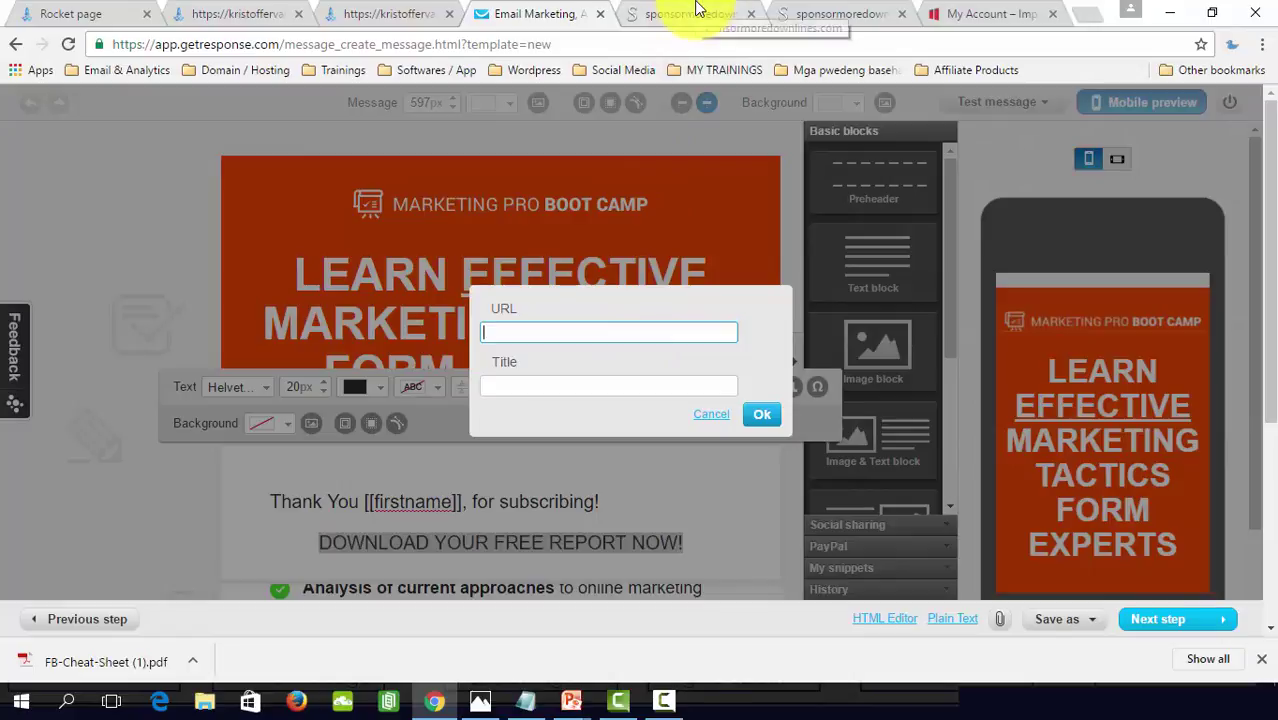
{"action": "key", "text": "alt+Tab"}
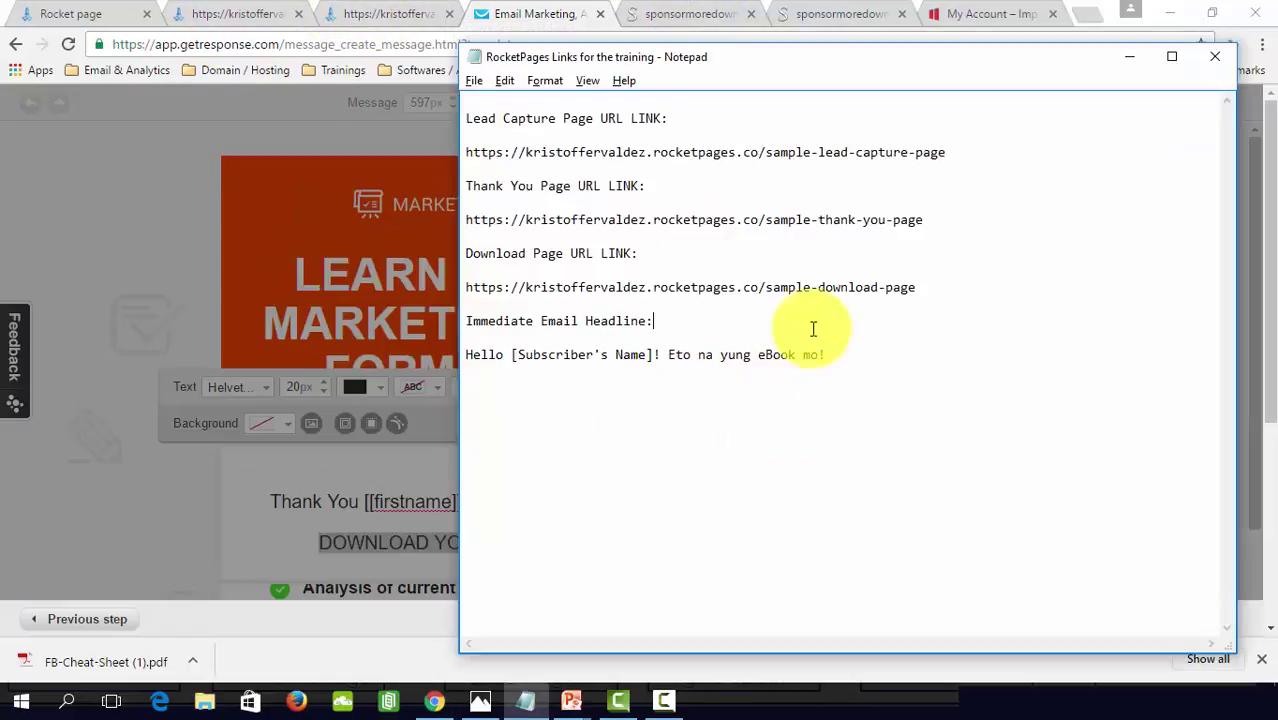
{"action": "left_click_drag", "start_coordinate": [916, 287], "coordinate": [470, 290]}
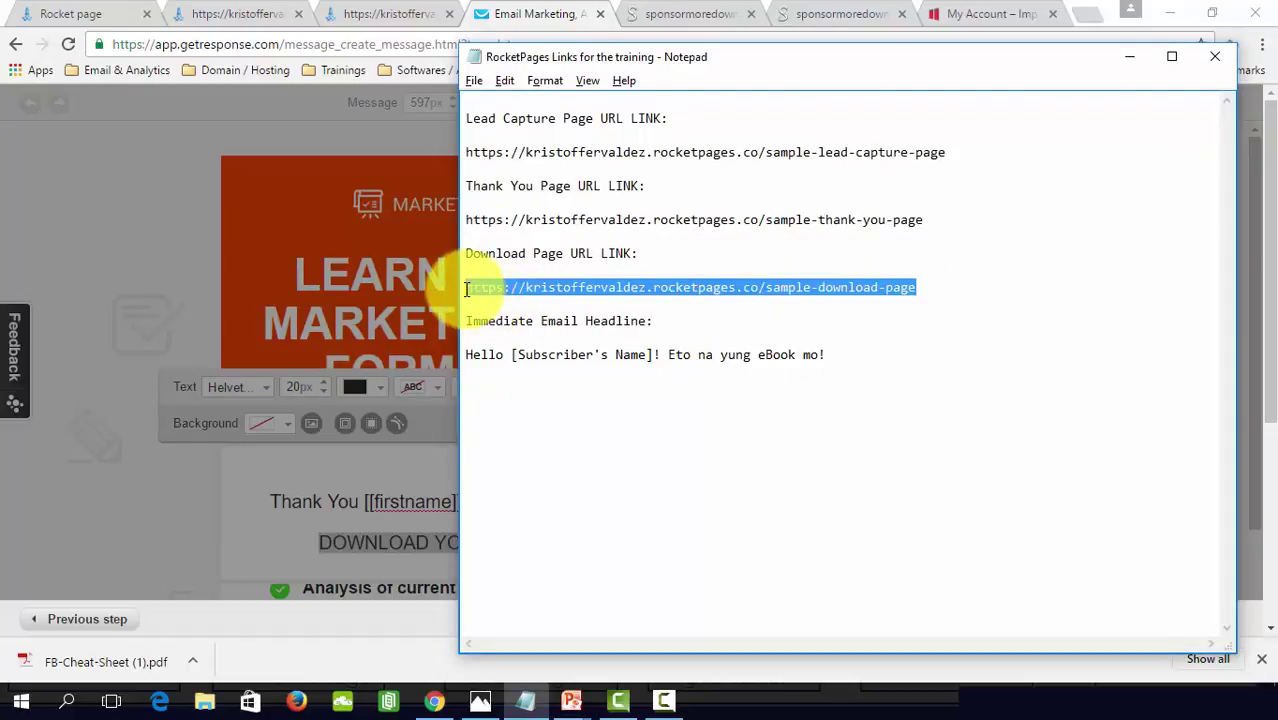
{"action": "right_click", "coordinate": [519, 283]}
{"action": "left_click", "coordinate": [559, 344]}
{"action": "key", "text": "alt+Tab"}
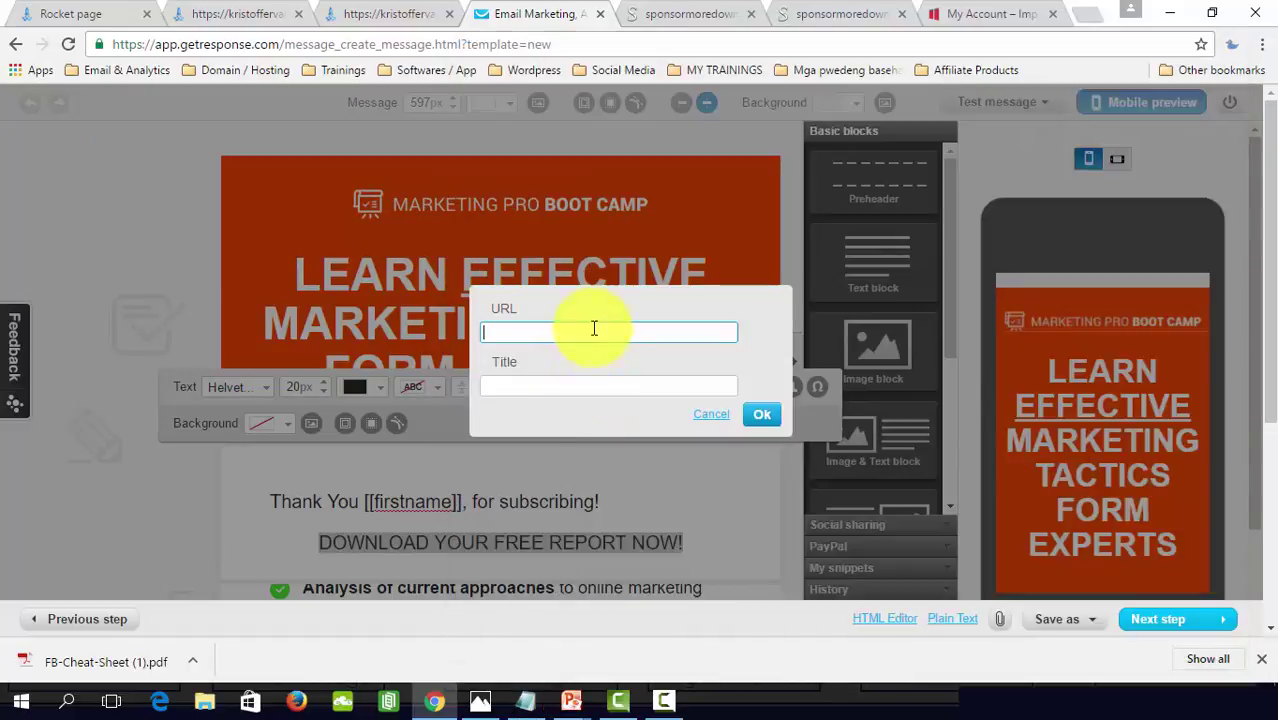
{"action": "right_click", "coordinate": [595, 330]}
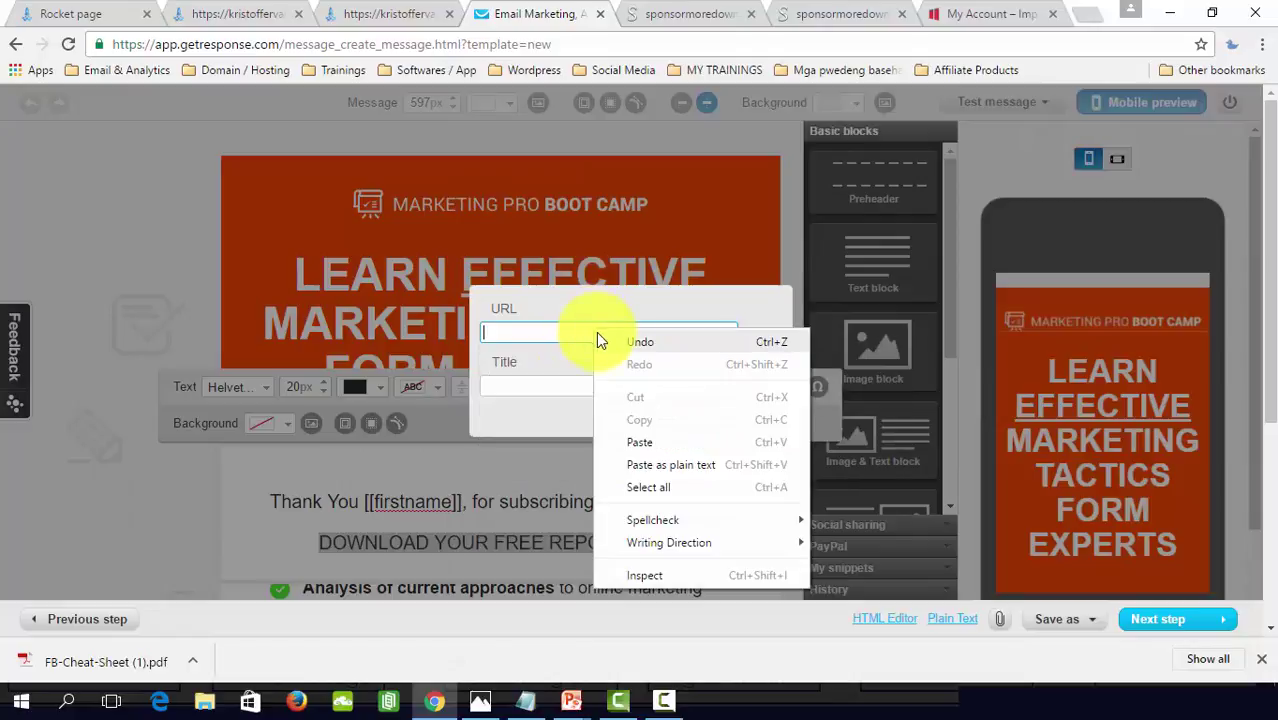
{"action": "left_click", "coordinate": [649, 447]}
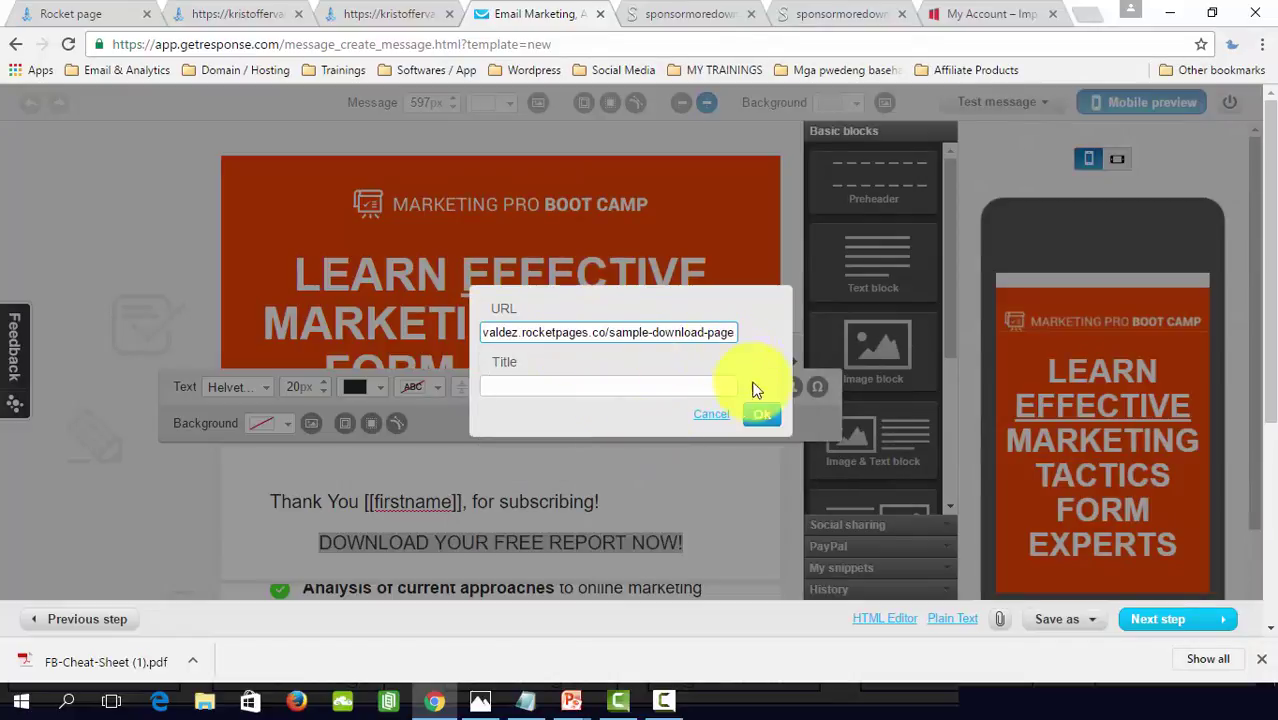
Step: Link the "DOWNLOAD YOUR FREE REPORT NOW!" line to the sample-download-page URL, and save and publish the autoresponder
{"action": "left_click", "coordinate": [763, 420]}
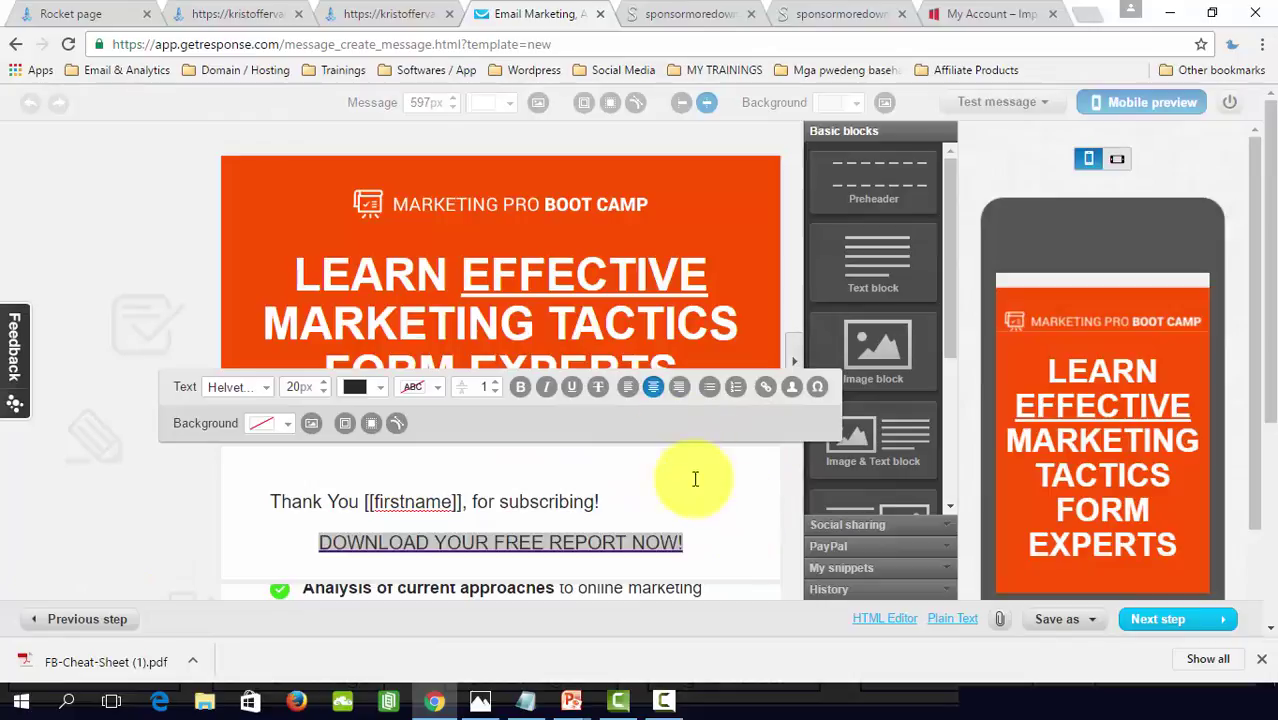
{"action": "left_click", "coordinate": [708, 514]}
{"action": "left_click", "coordinate": [150, 495]}
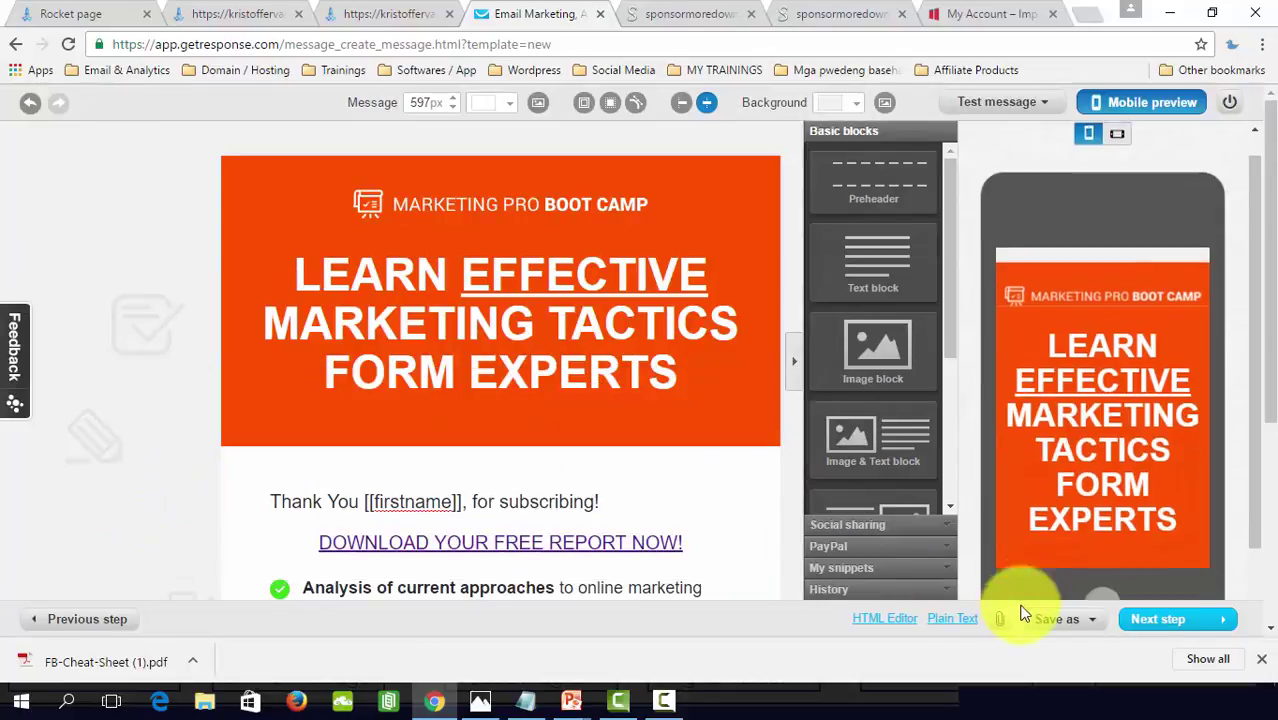
{"action": "left_click", "coordinate": [1186, 624]}
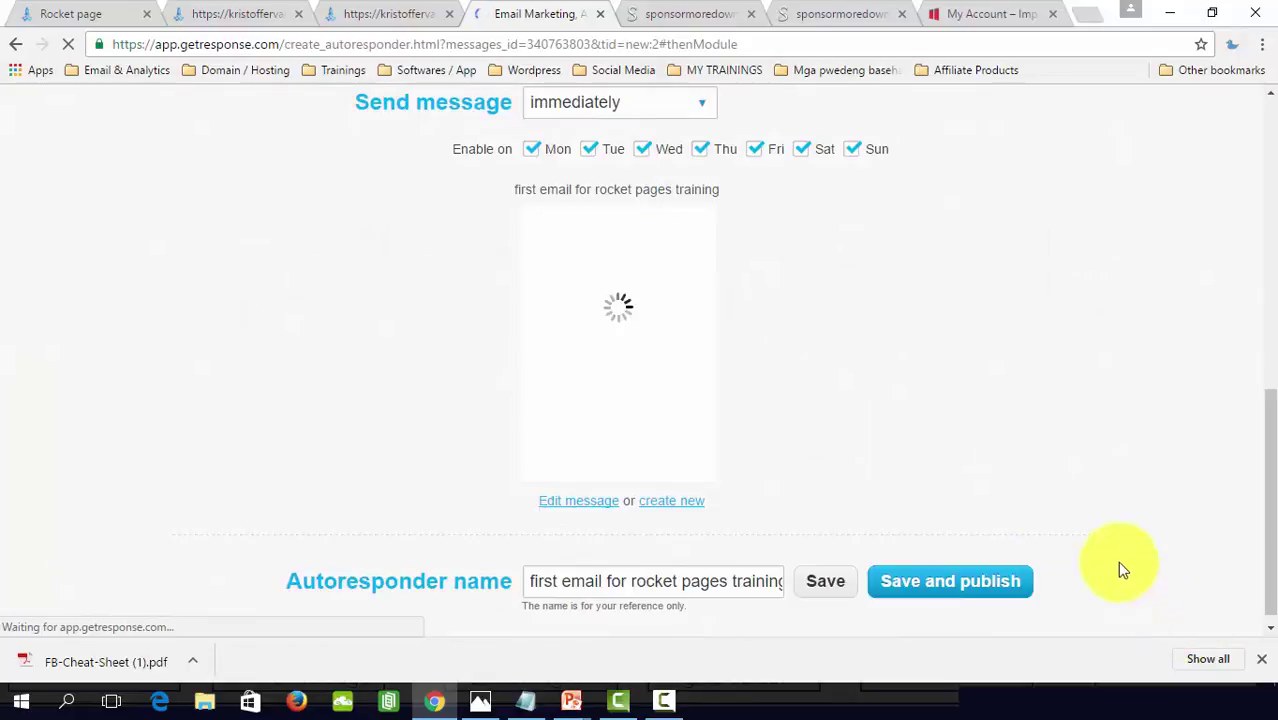
{"action": "left_click", "coordinate": [957, 590]}
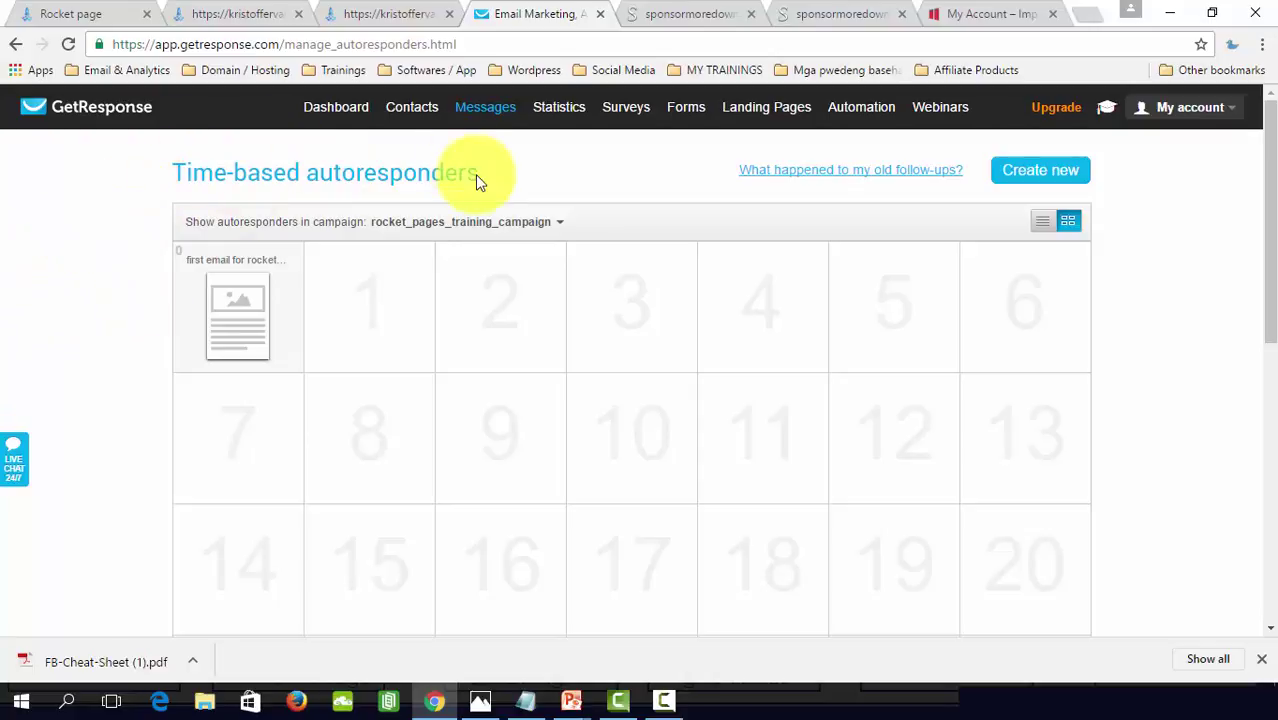
Step: Switch to the PowerPoint slide show and reveal the check mark on Step 4: Send Email of the Basic Squeeze Process
{"action": "key", "text": "alt+Tab"}
{"action": "key", "text": "alt+Tab"}
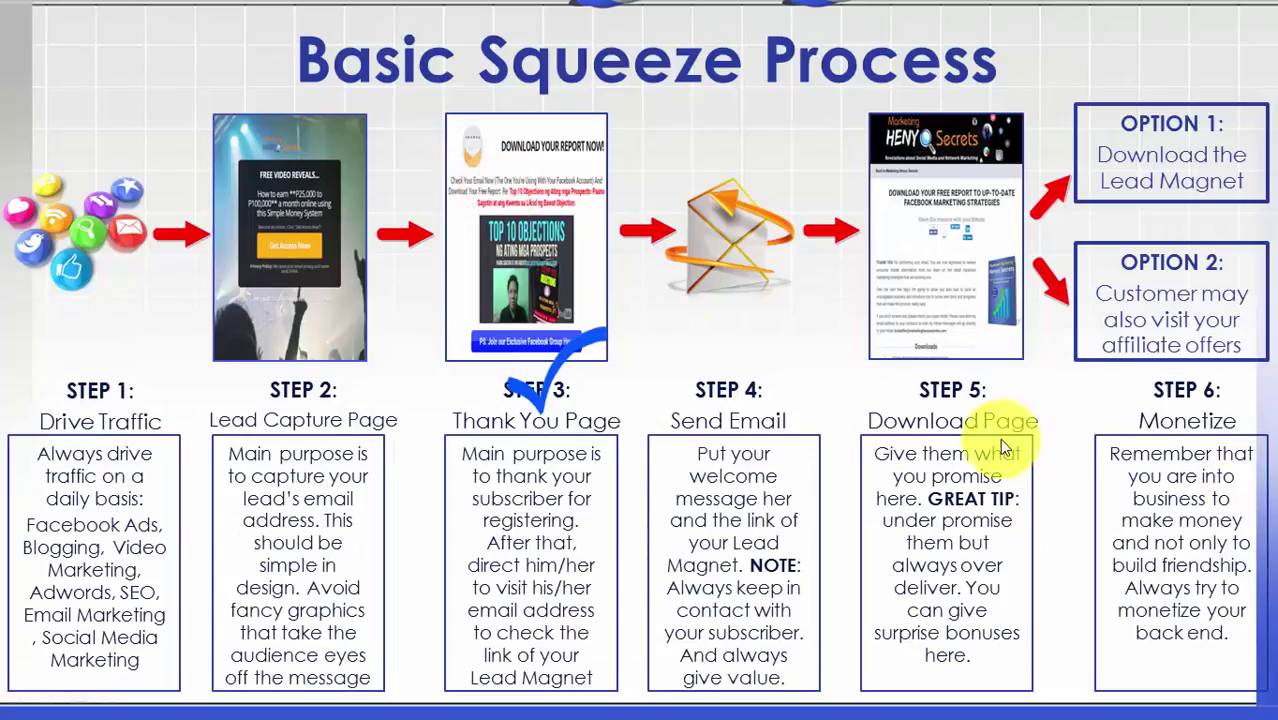
{"action": "left_click", "coordinate": [767, 400]}
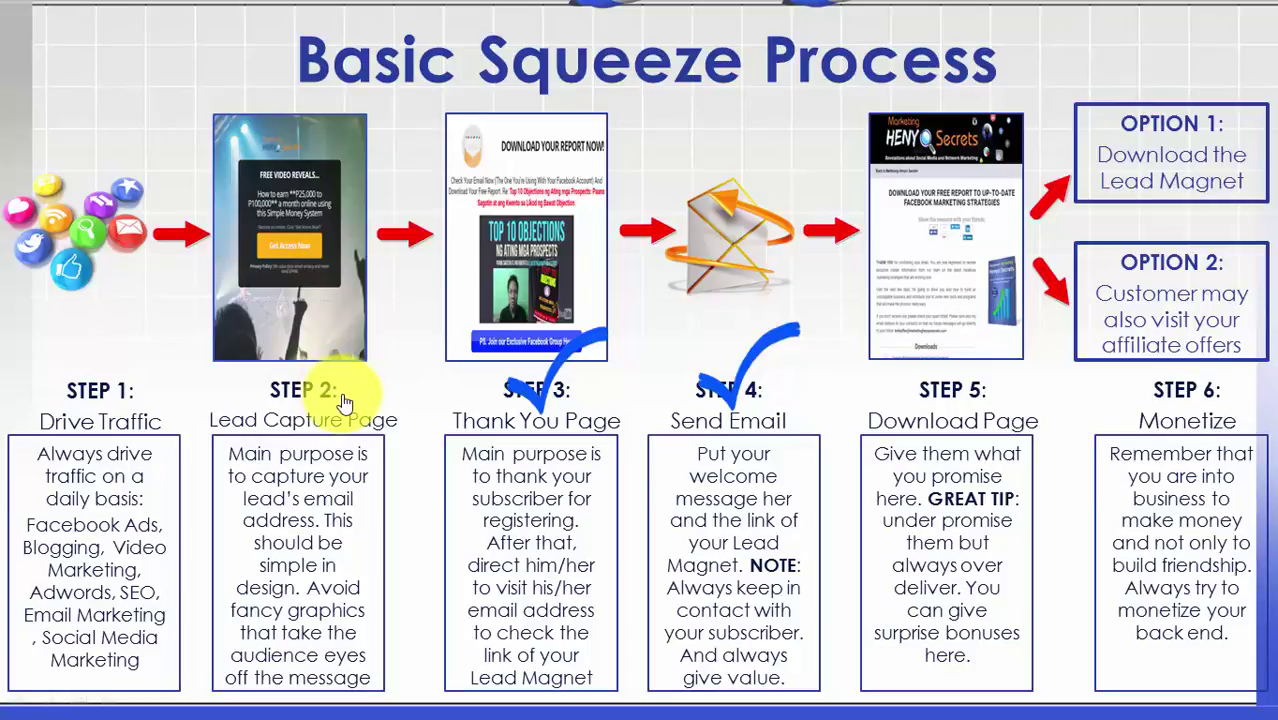
Step: Switch back to the RocketPages site in Chrome and open the sample lead capture page for editing
{"action": "key", "text": "alt+Tab"}
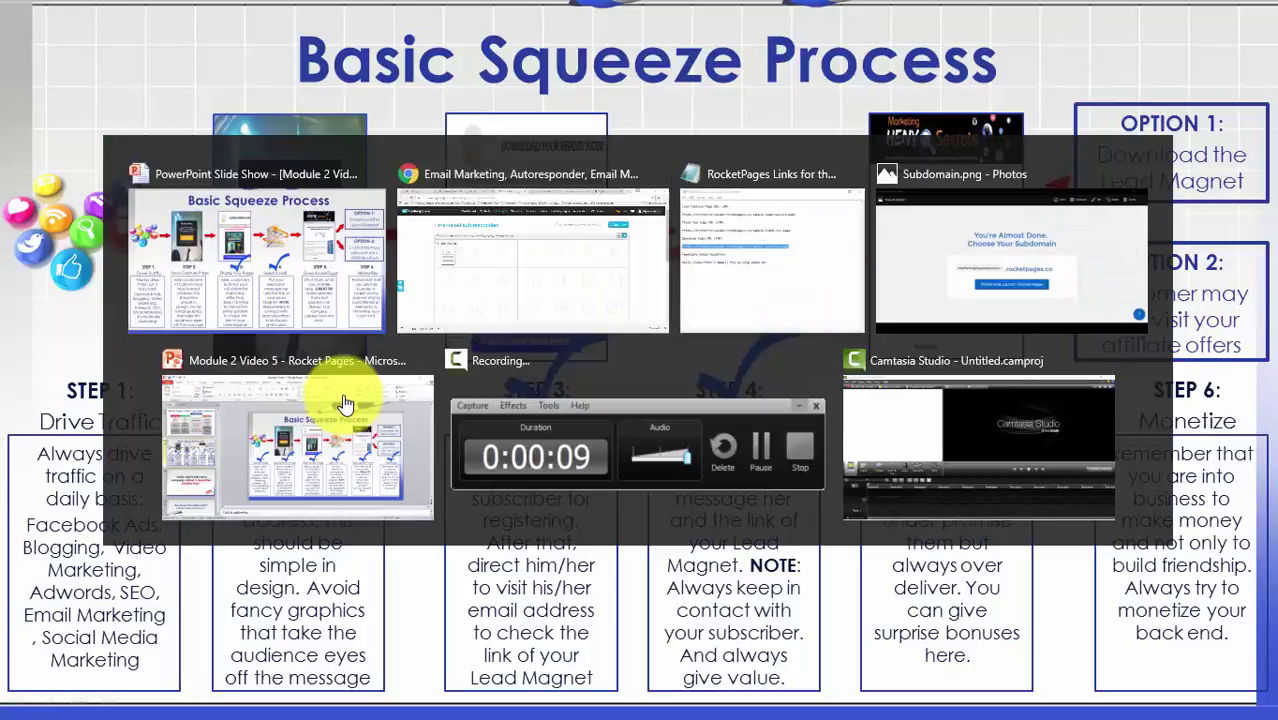
{"action": "mouse_move", "coordinate": [237, 300]}
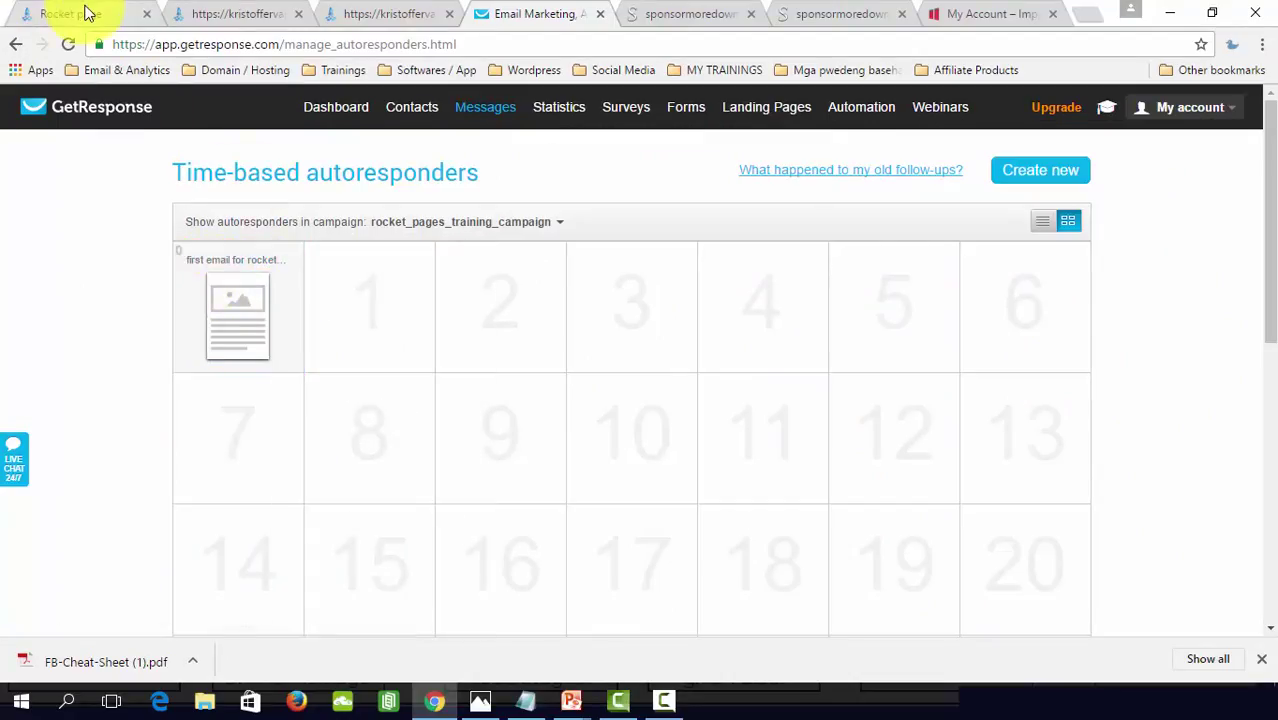
{"action": "left_click", "coordinate": [90, 14]}
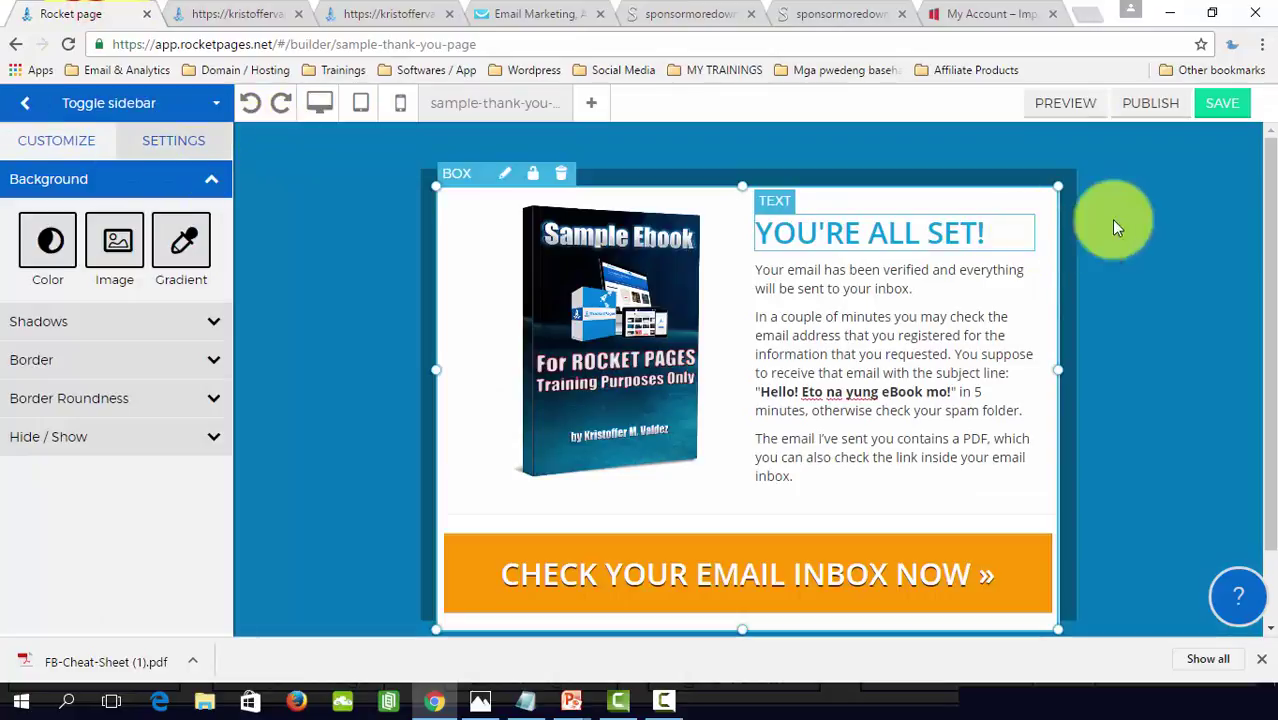
{"action": "left_click", "coordinate": [20, 104]}
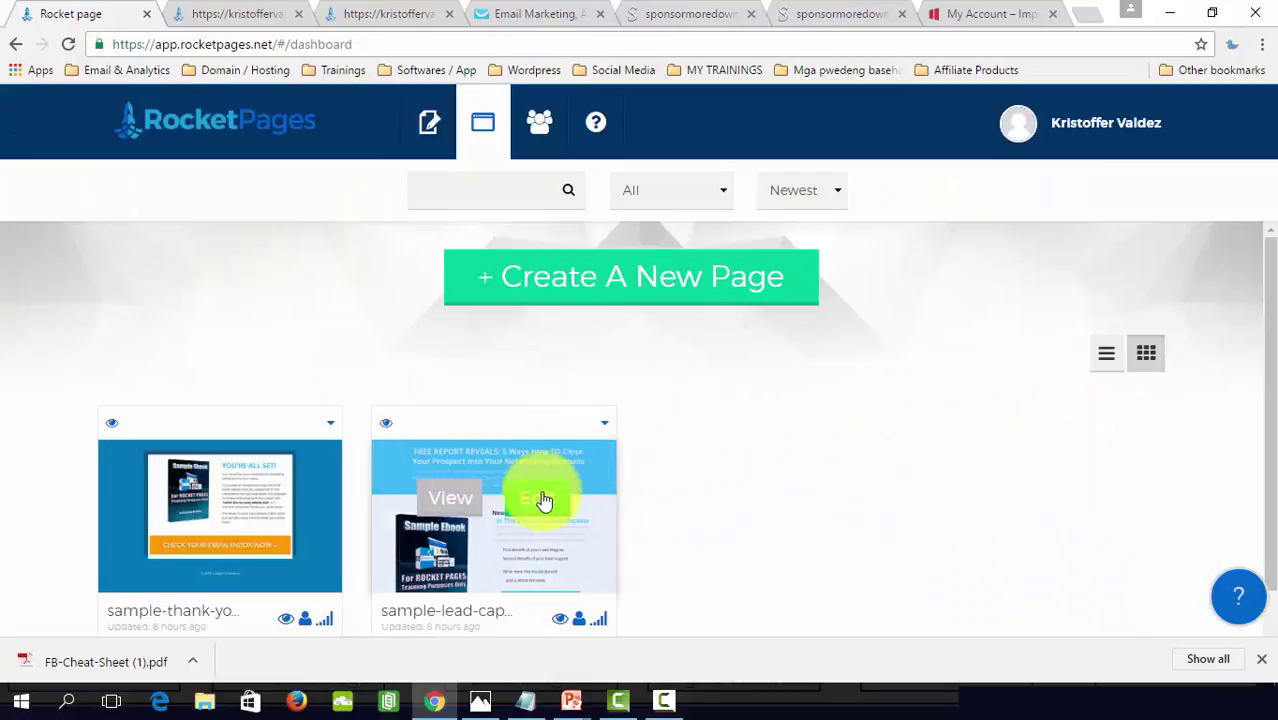
{"action": "left_click", "coordinate": [538, 495]}
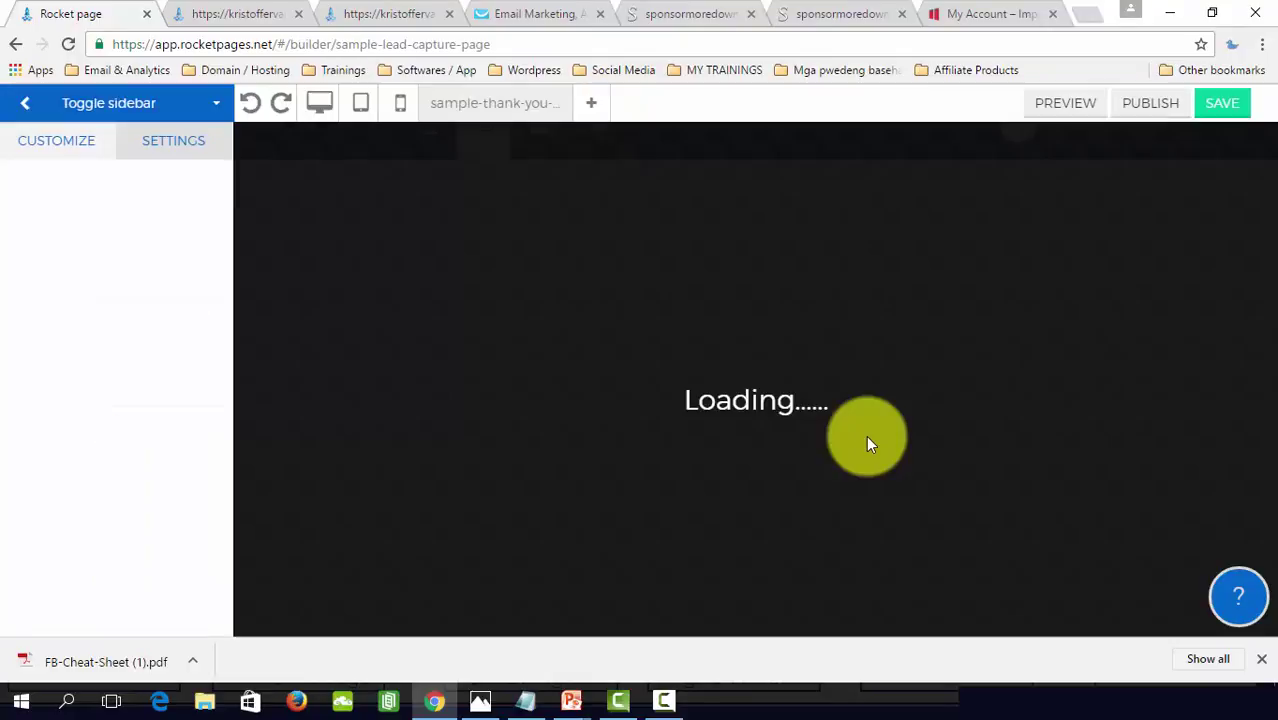
Step: Link the "Yes, Send Me The Guide Now!" button to the squeeze box template with the green progress bar
{"action": "scroll", "coordinate": [1050, 448], "scroll_direction": "down", "scroll_amount": 4}
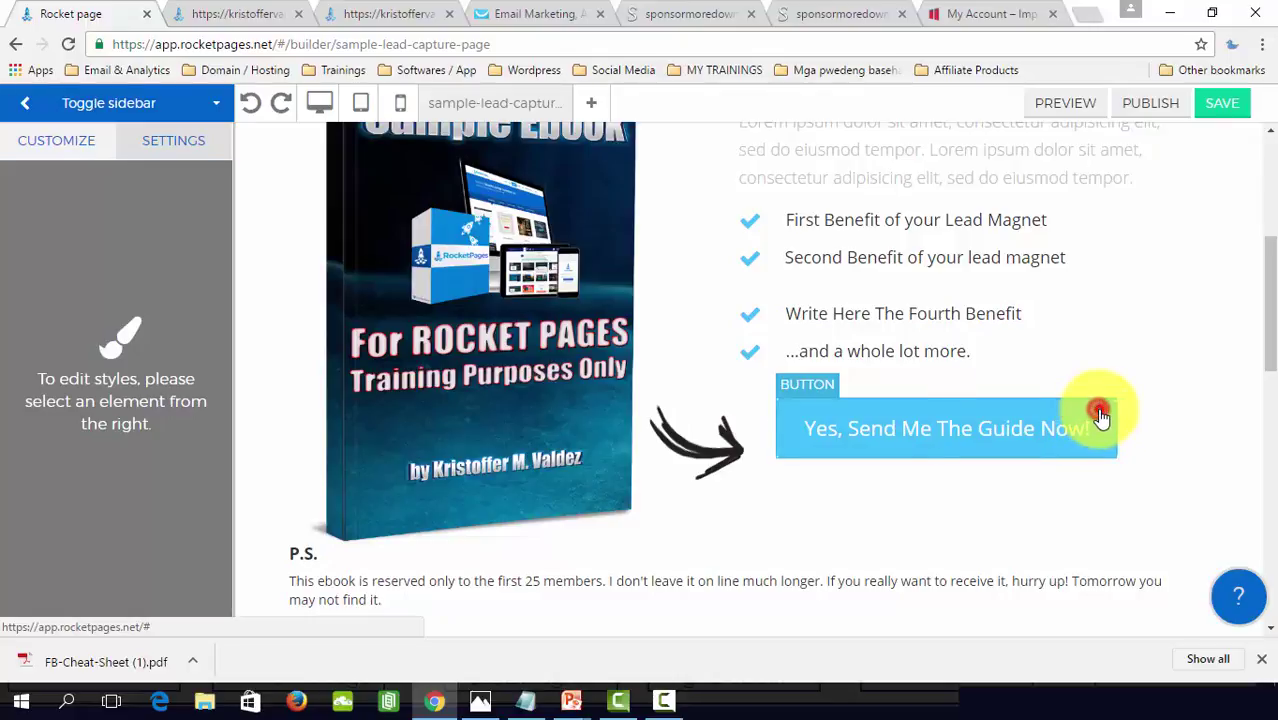
{"action": "left_click", "coordinate": [1099, 415]}
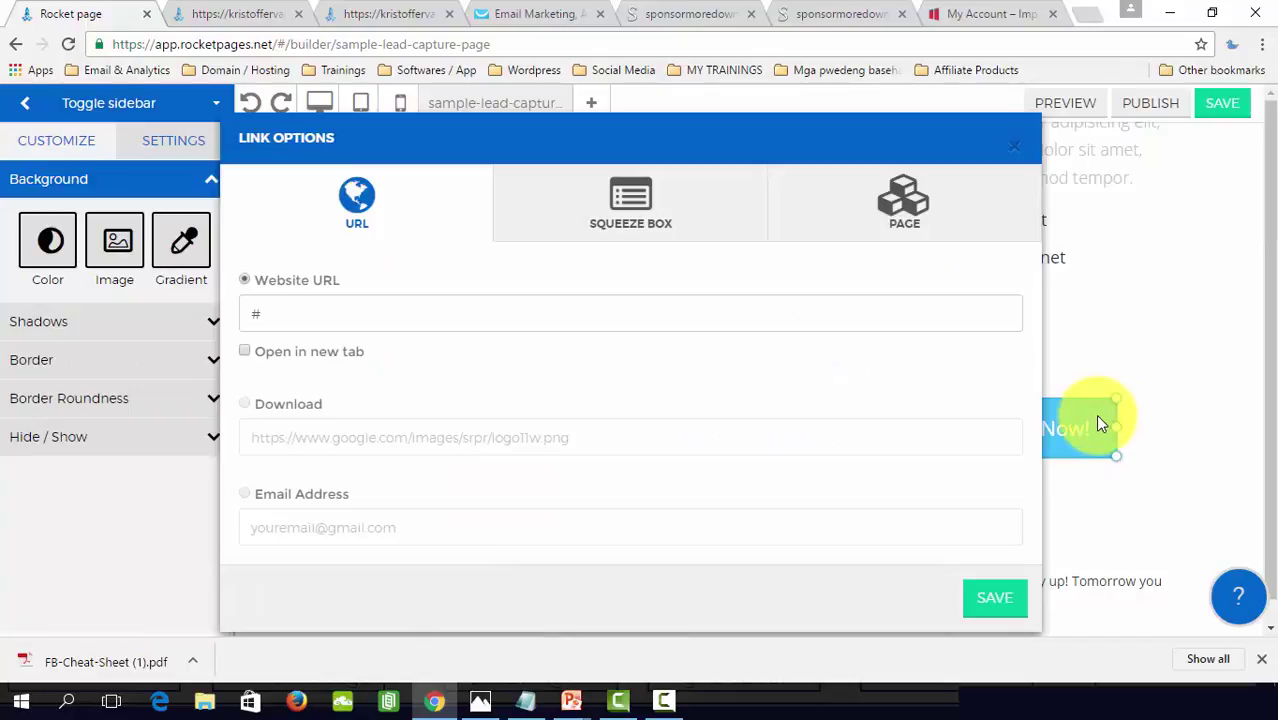
{"action": "left_click", "coordinate": [637, 203]}
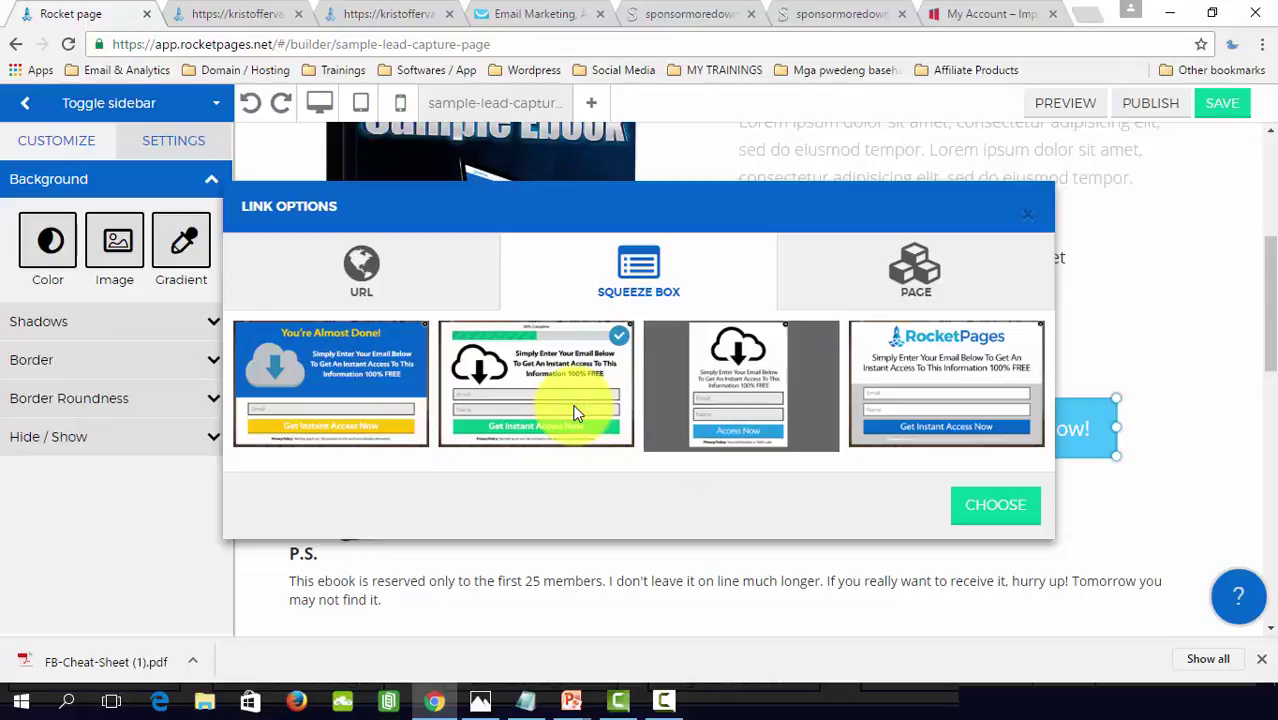
{"action": "left_click", "coordinate": [993, 507]}
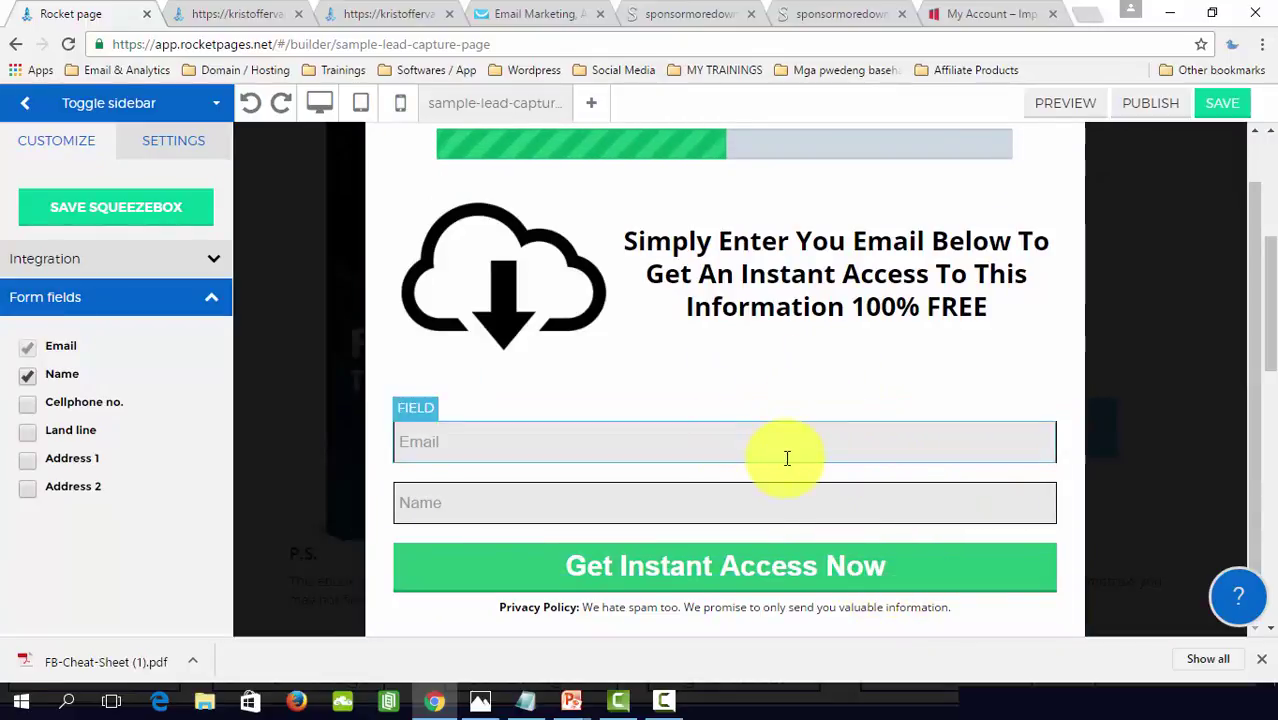
Step: Set GetResponse as the squeeze box's integration and clear the API key already filled in
{"action": "left_click", "coordinate": [64, 258]}
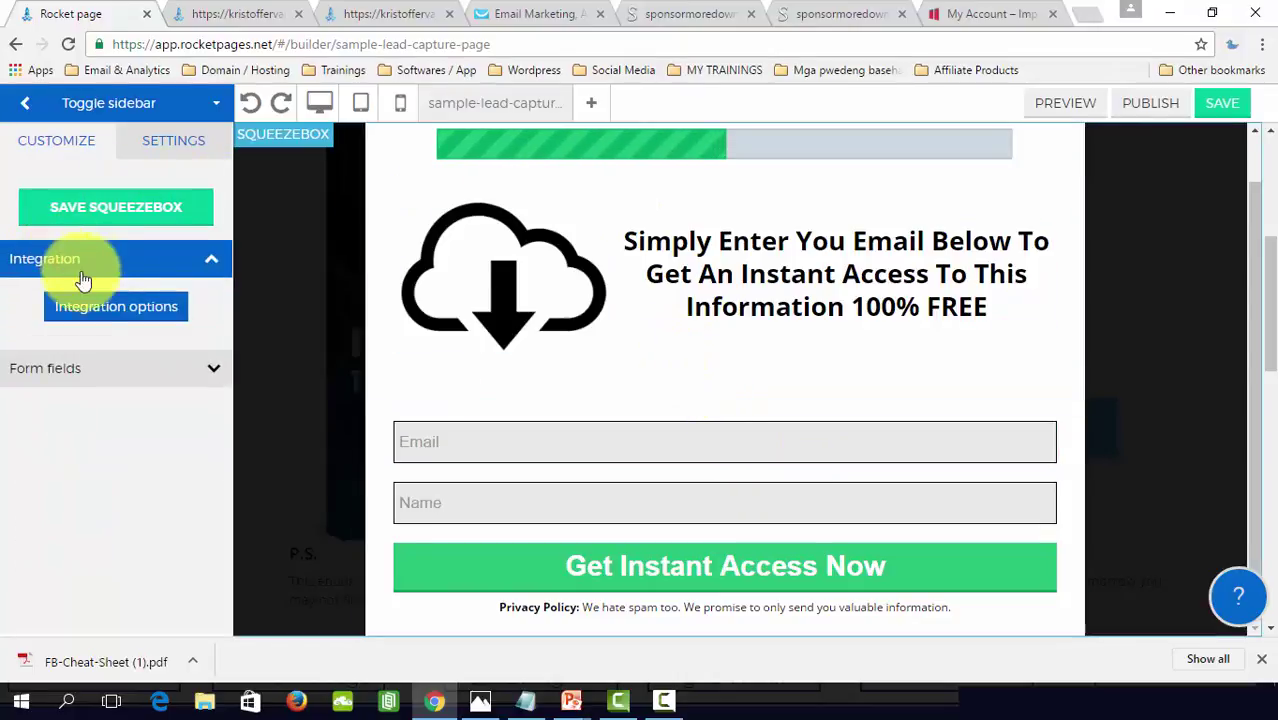
{"action": "left_click", "coordinate": [105, 304]}
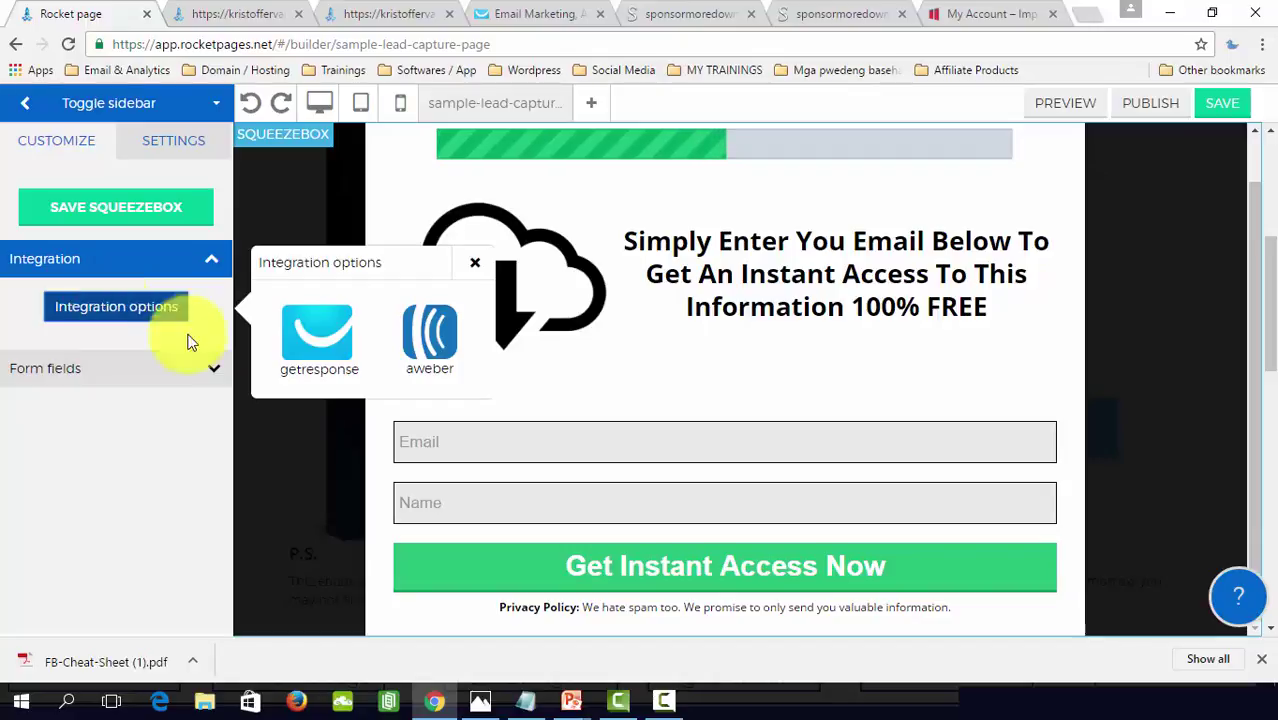
{"action": "left_click", "coordinate": [319, 345]}
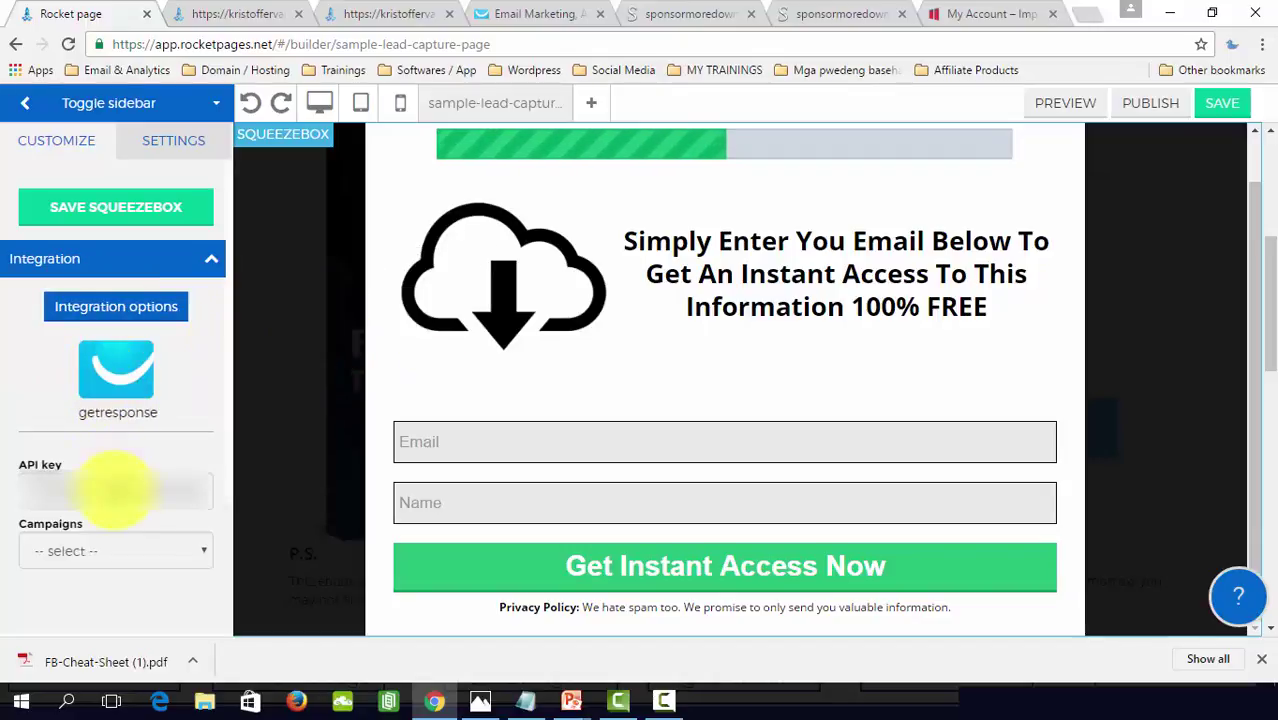
{"action": "left_click", "coordinate": [32, 489]}
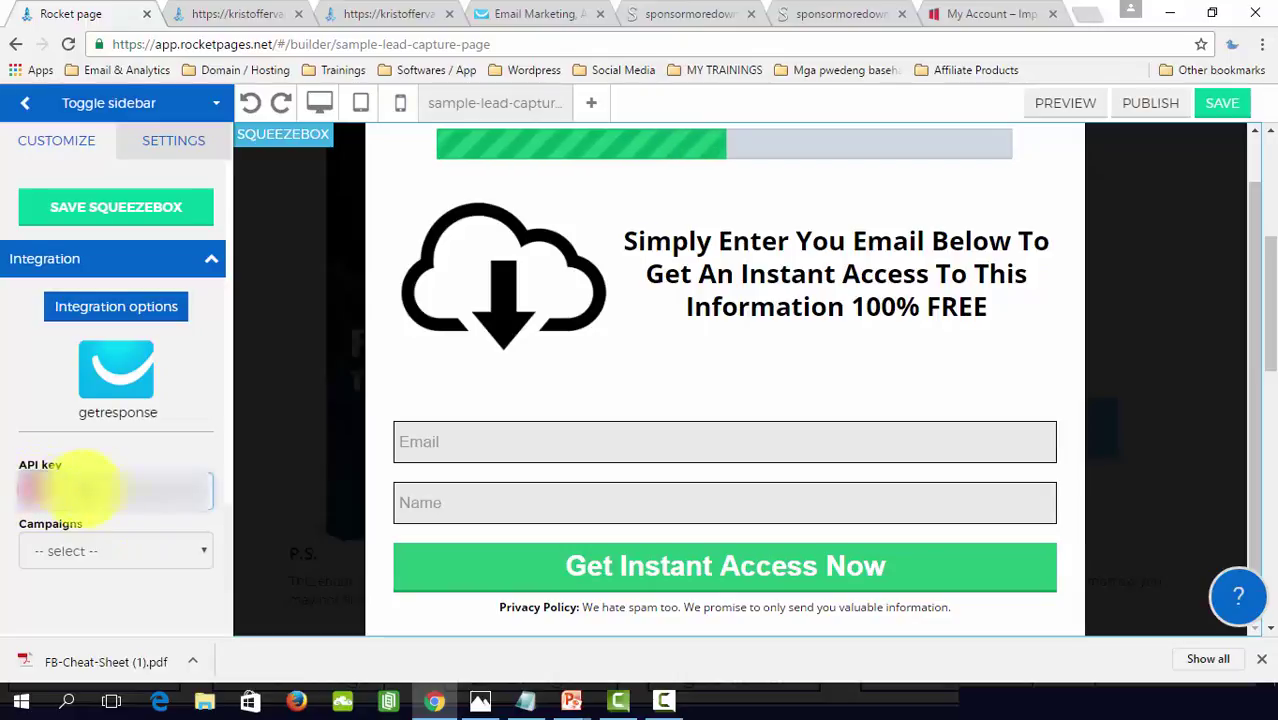
{"action": "left_click_drag", "start_coordinate": [32, 489], "coordinate": [185, 491]}
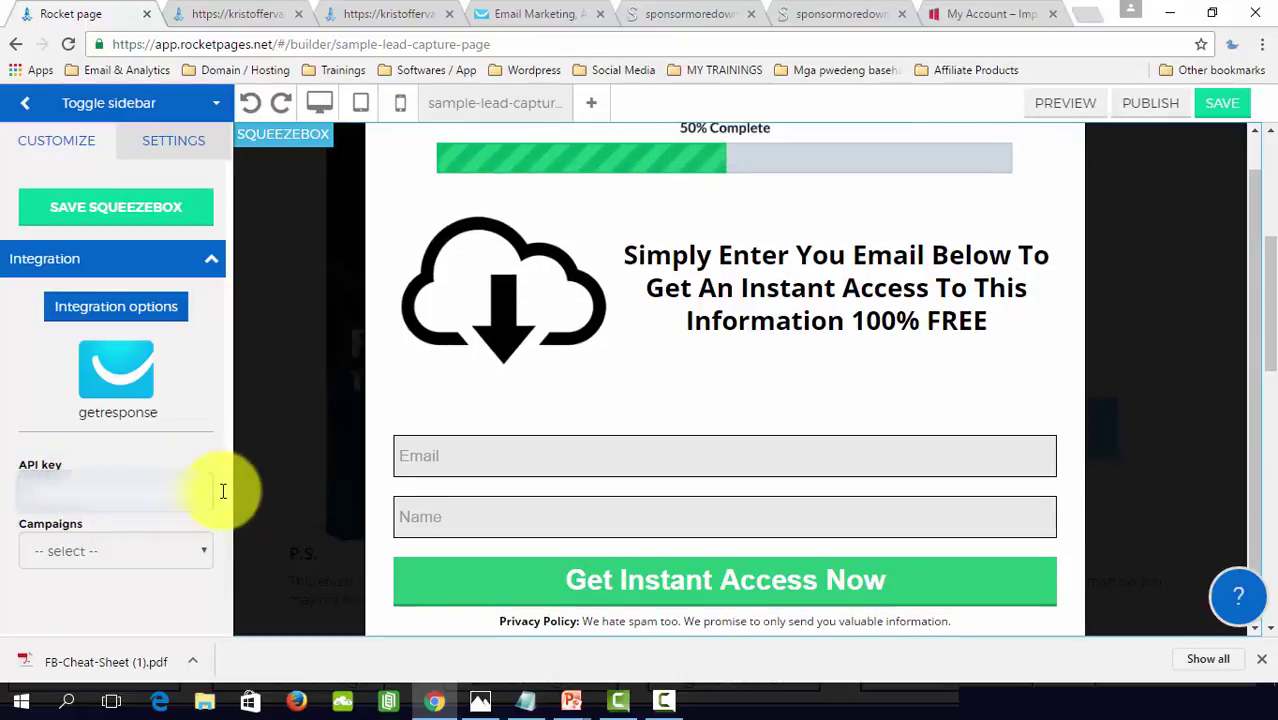
{"action": "left_click", "coordinate": [91, 508]}
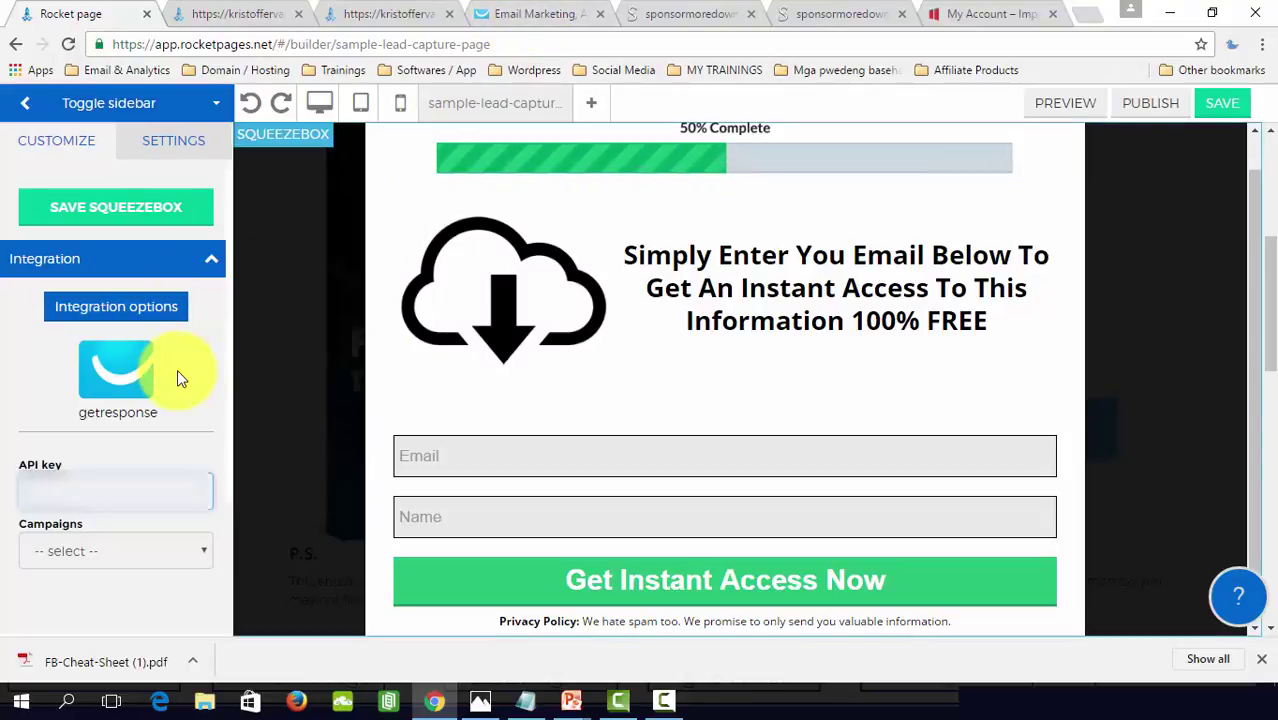
Step: Copy the default API key from the API & OAuth settings of the GetResponse account
{"action": "left_click", "coordinate": [533, 12]}
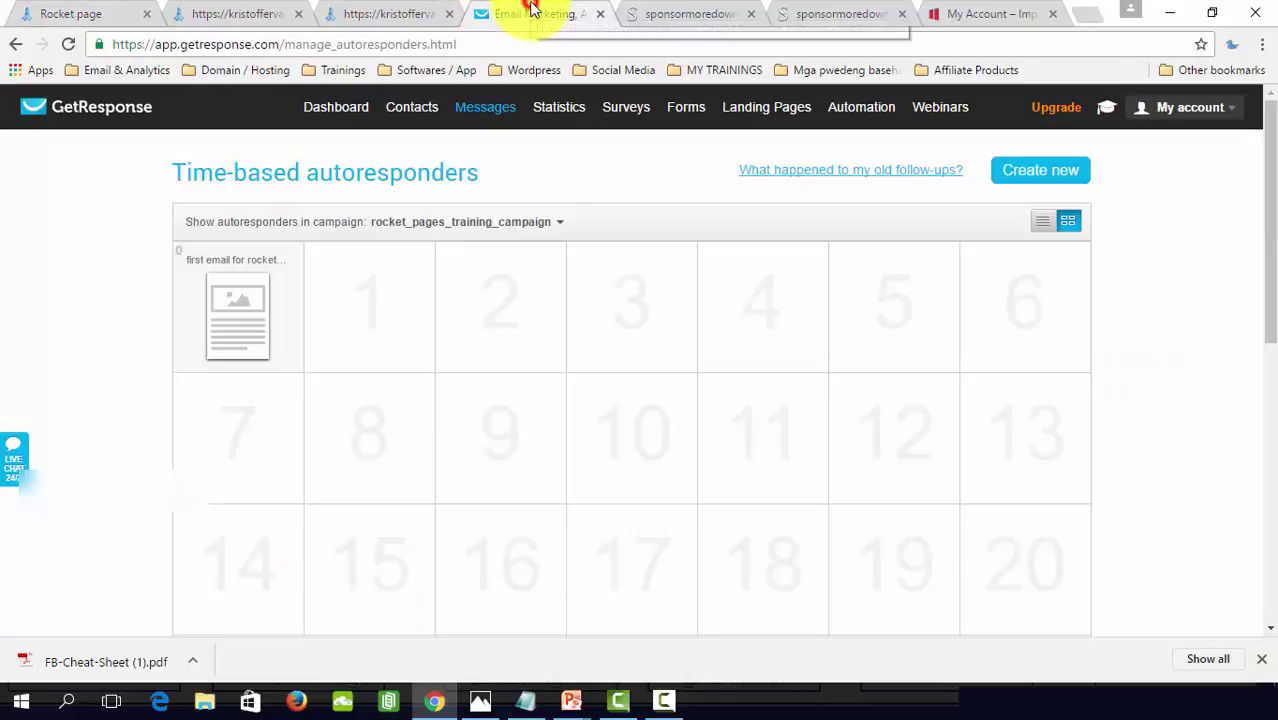
{"action": "mouse_move", "coordinate": [1205, 125]}
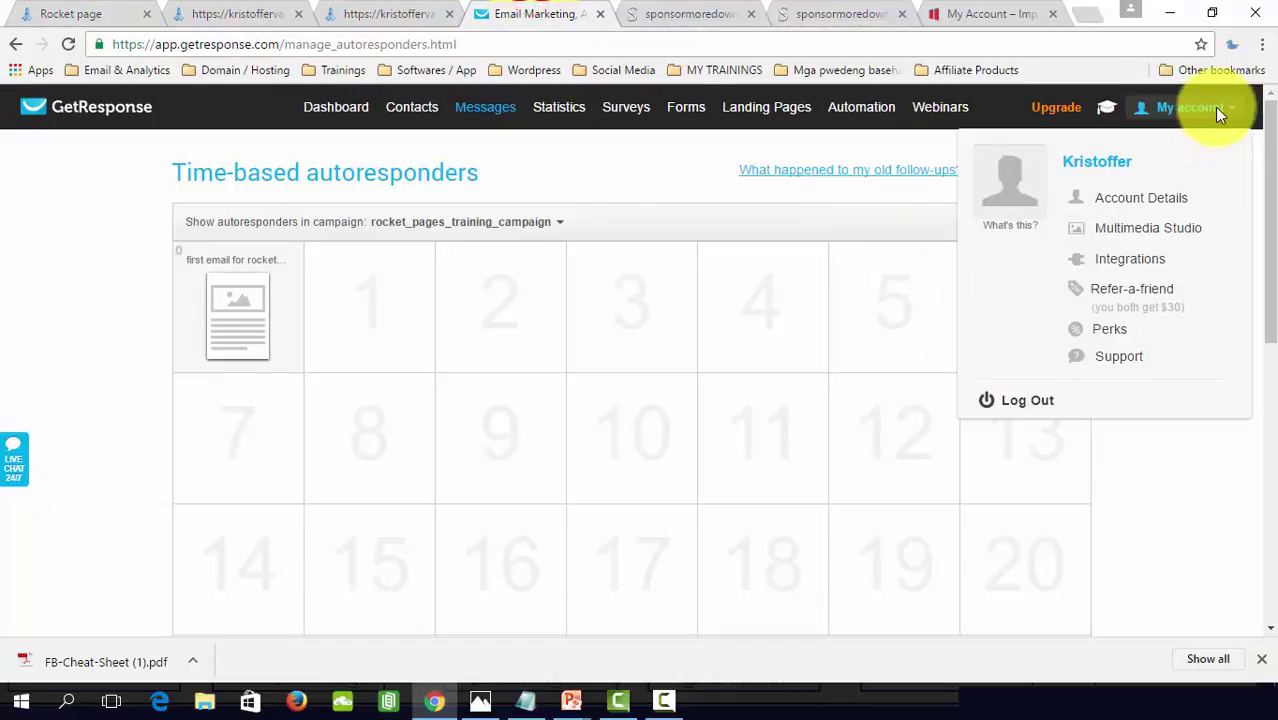
{"action": "left_click", "coordinate": [1128, 262]}
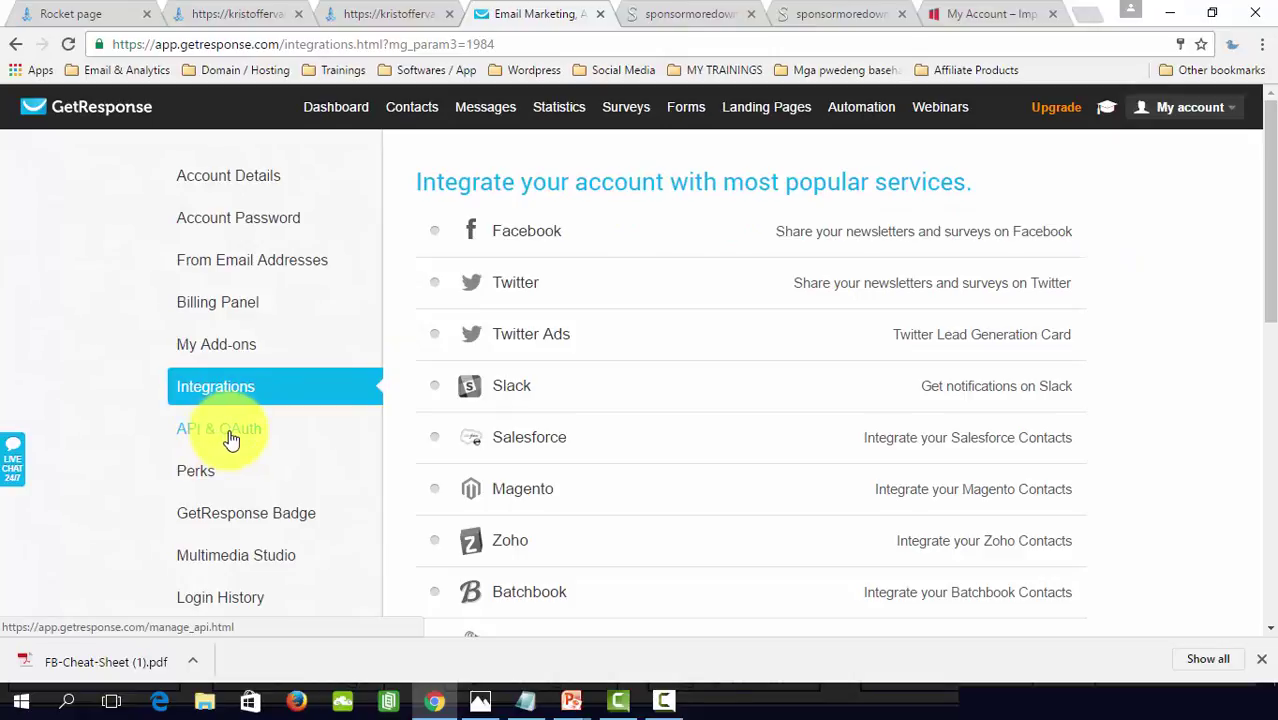
{"action": "left_click", "coordinate": [229, 437]}
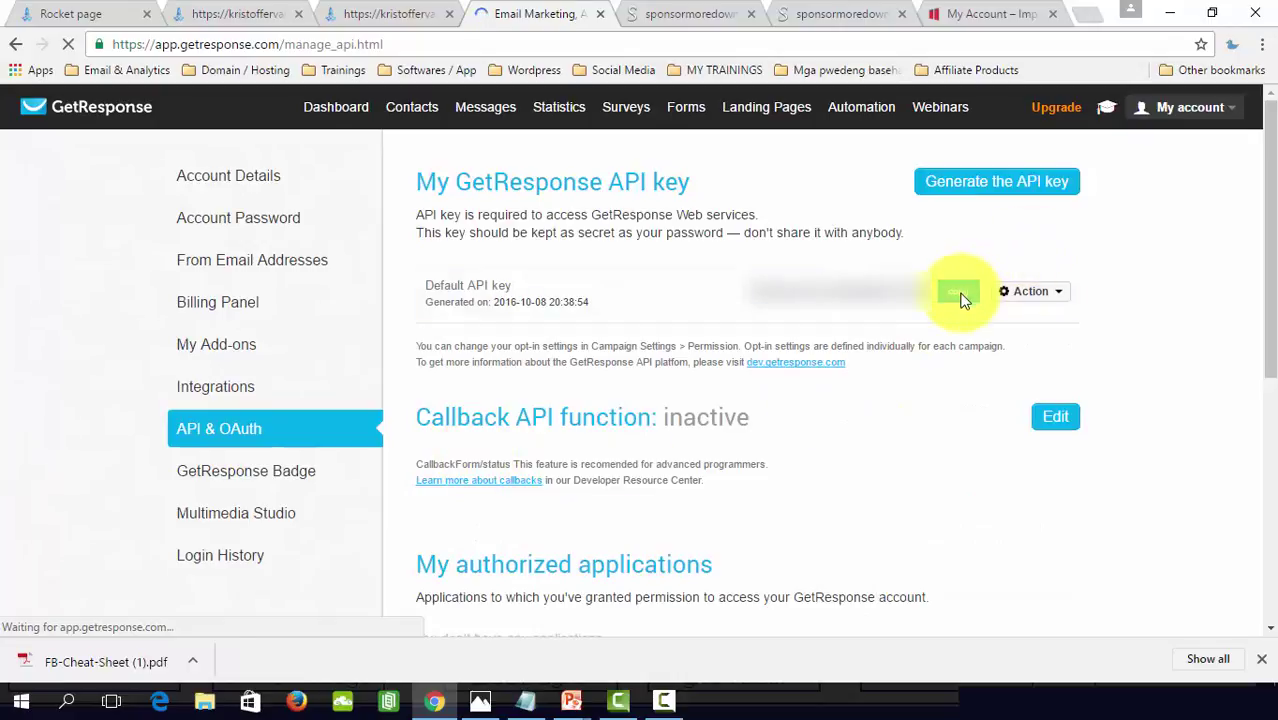
{"action": "left_click", "coordinate": [959, 296]}
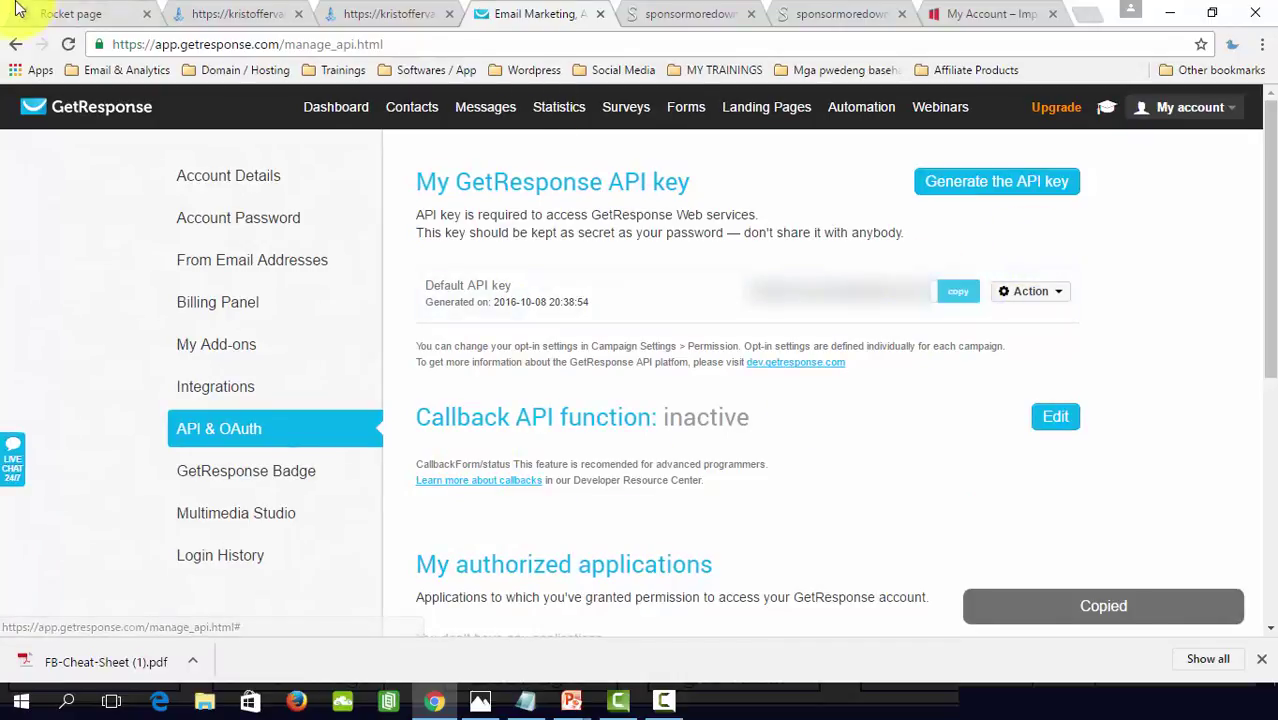
Step: Paste the API key into the squeeze box's GetResponse integration and select the rocket_pages_training_campaign campaign
{"action": "left_click", "coordinate": [62, 9]}
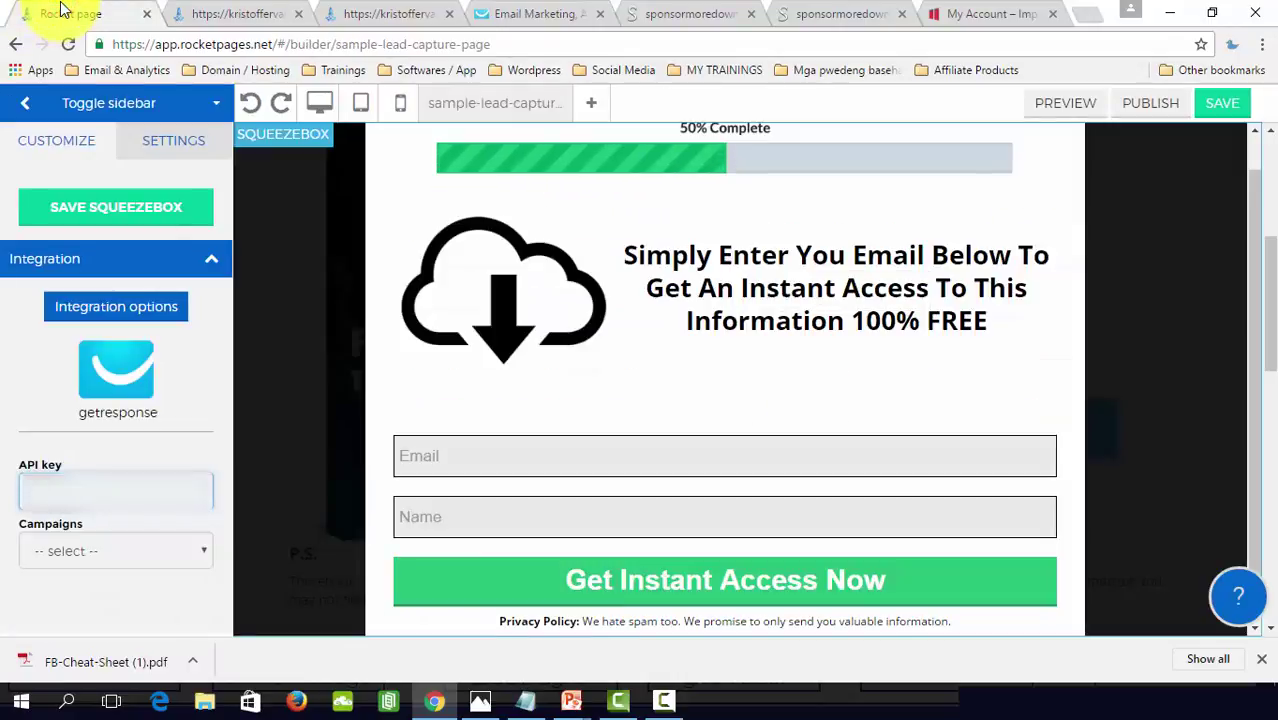
{"action": "right_click", "coordinate": [48, 492]}
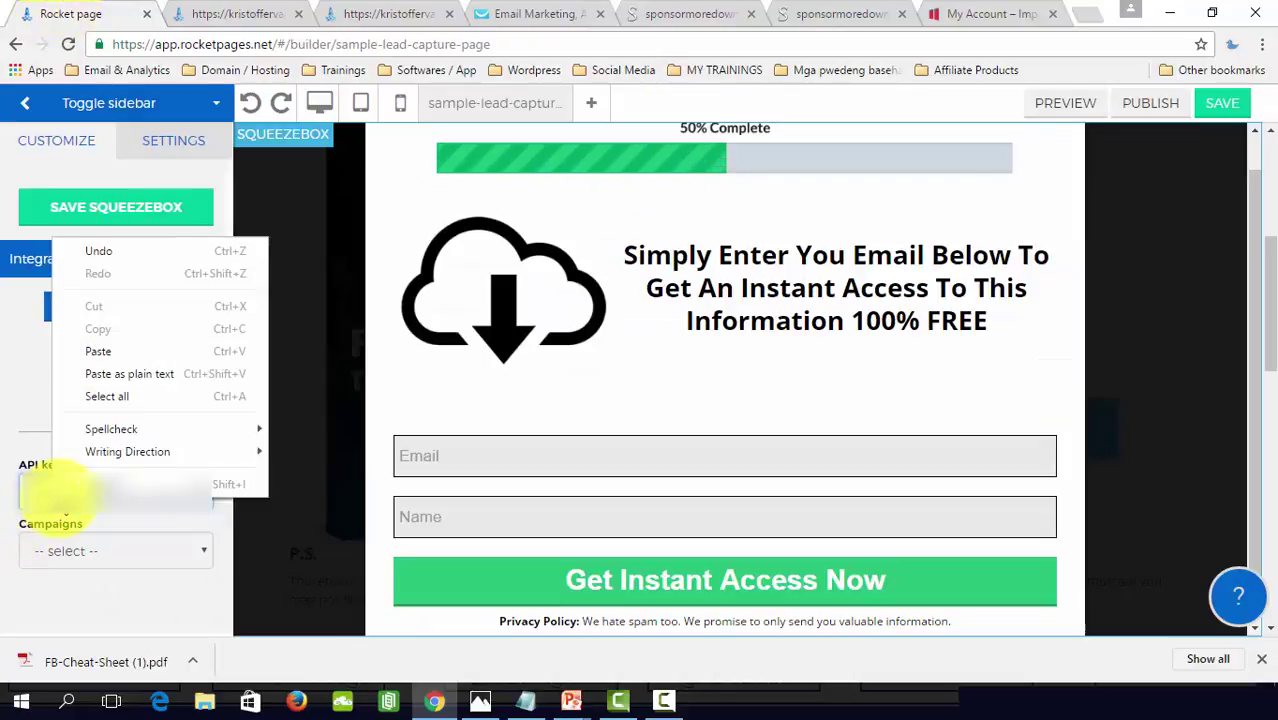
{"action": "left_click", "coordinate": [138, 355]}
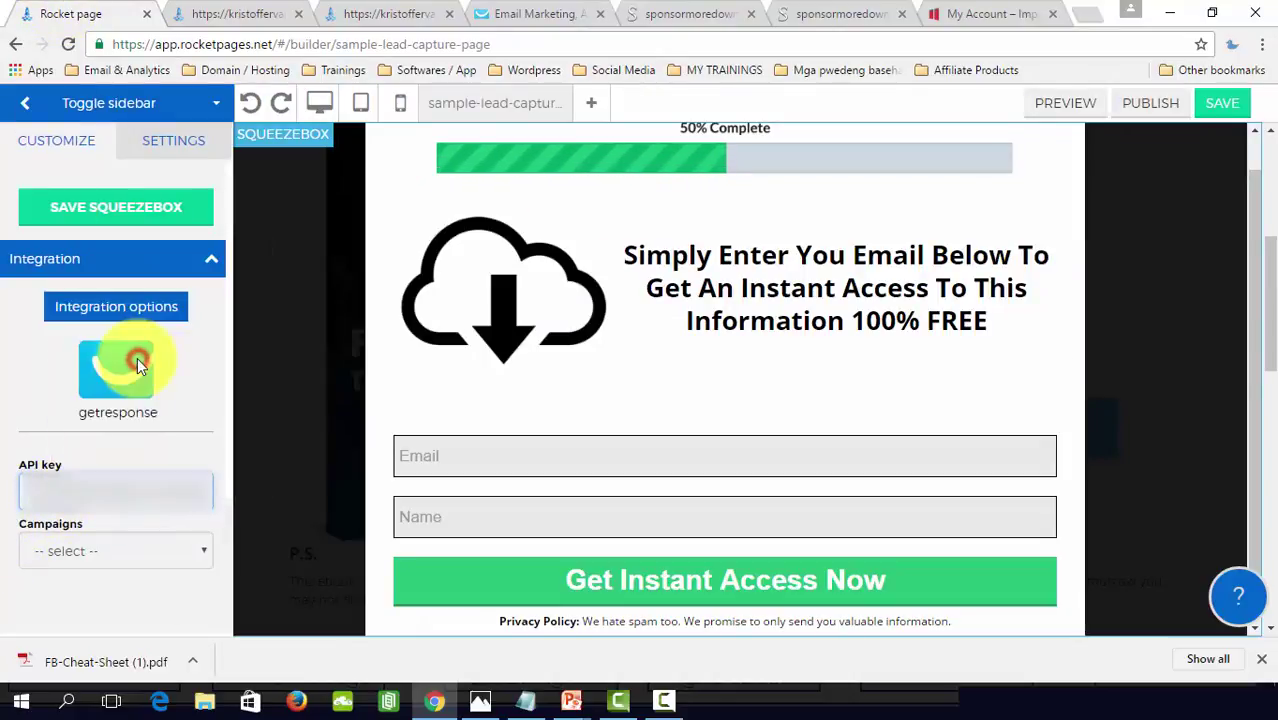
{"action": "scroll", "coordinate": [172, 421], "scroll_direction": "down", "scroll_amount": 1}
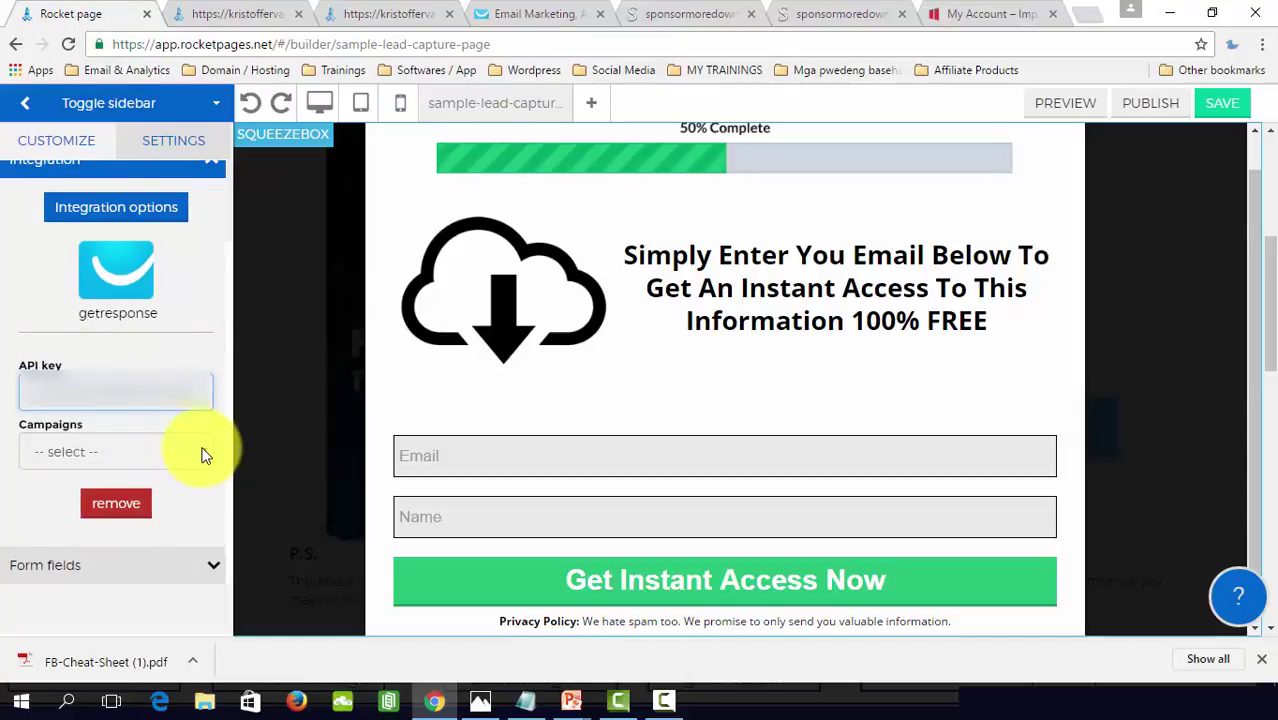
{"action": "left_click", "coordinate": [203, 454]}
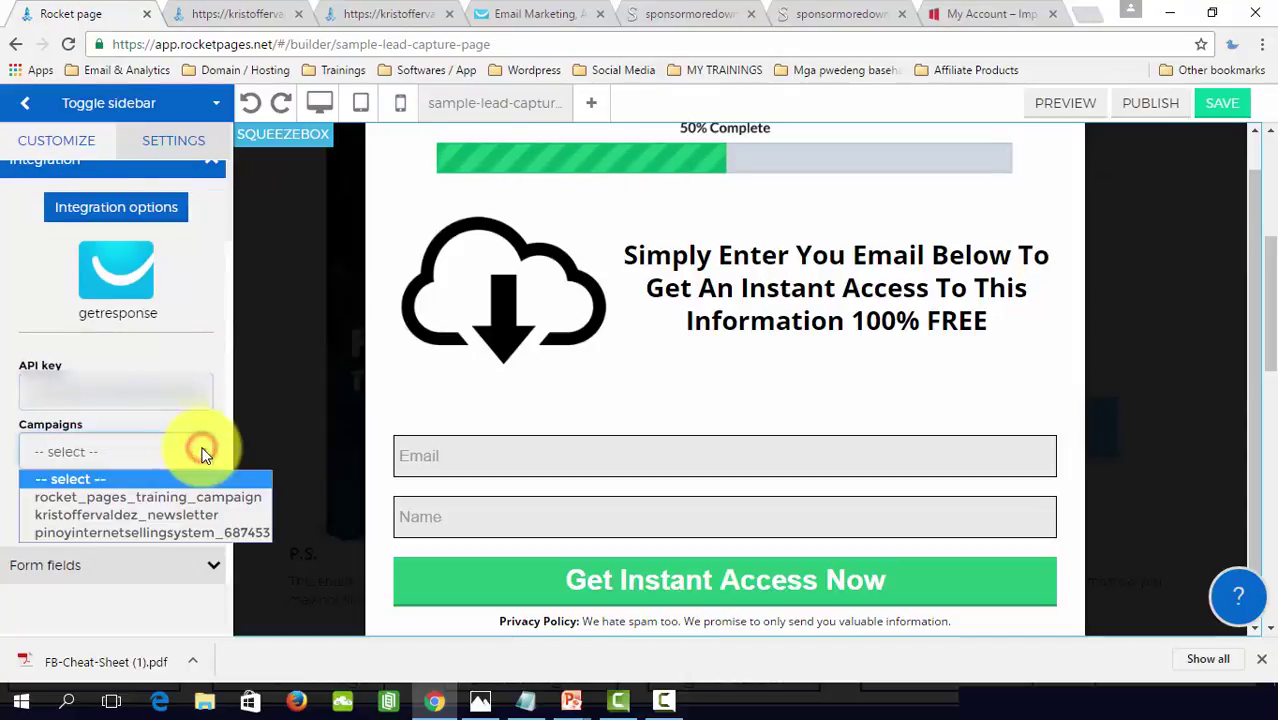
{"action": "left_click", "coordinate": [171, 498]}
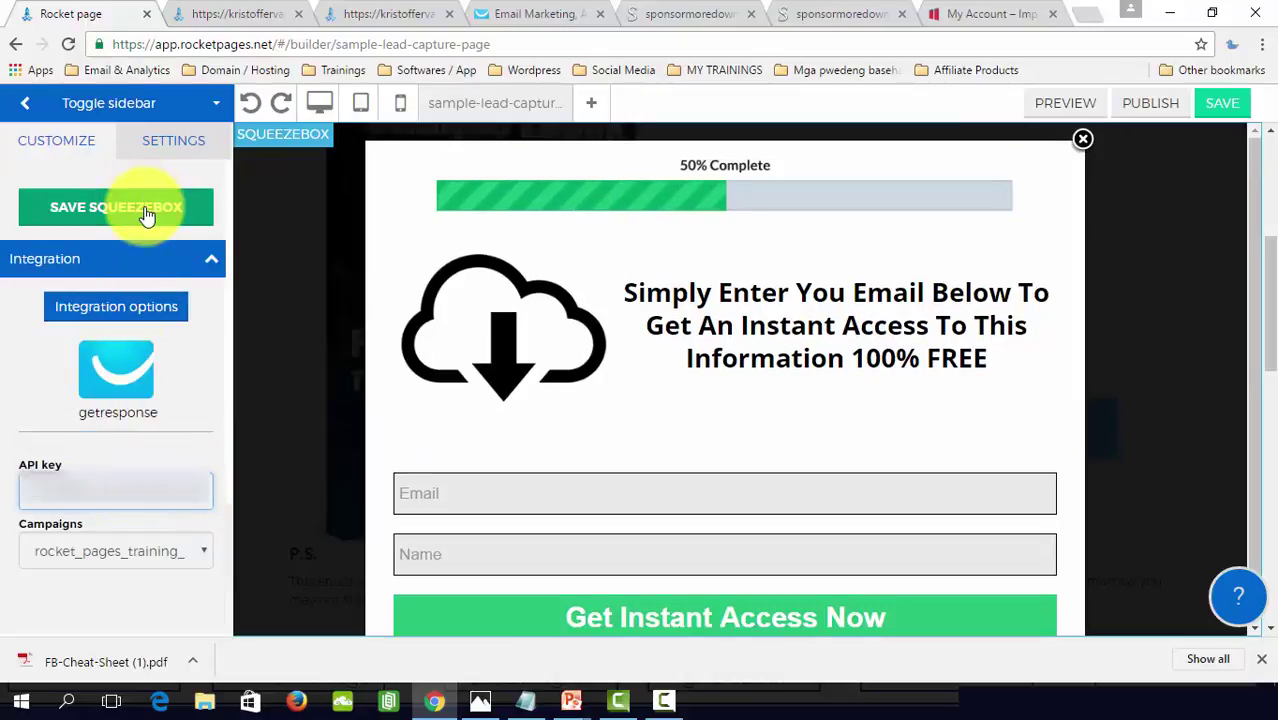
Step: Save the squeeze box and the lead capture page, and close the squeeze box view
{"action": "left_click", "coordinate": [133, 213]}
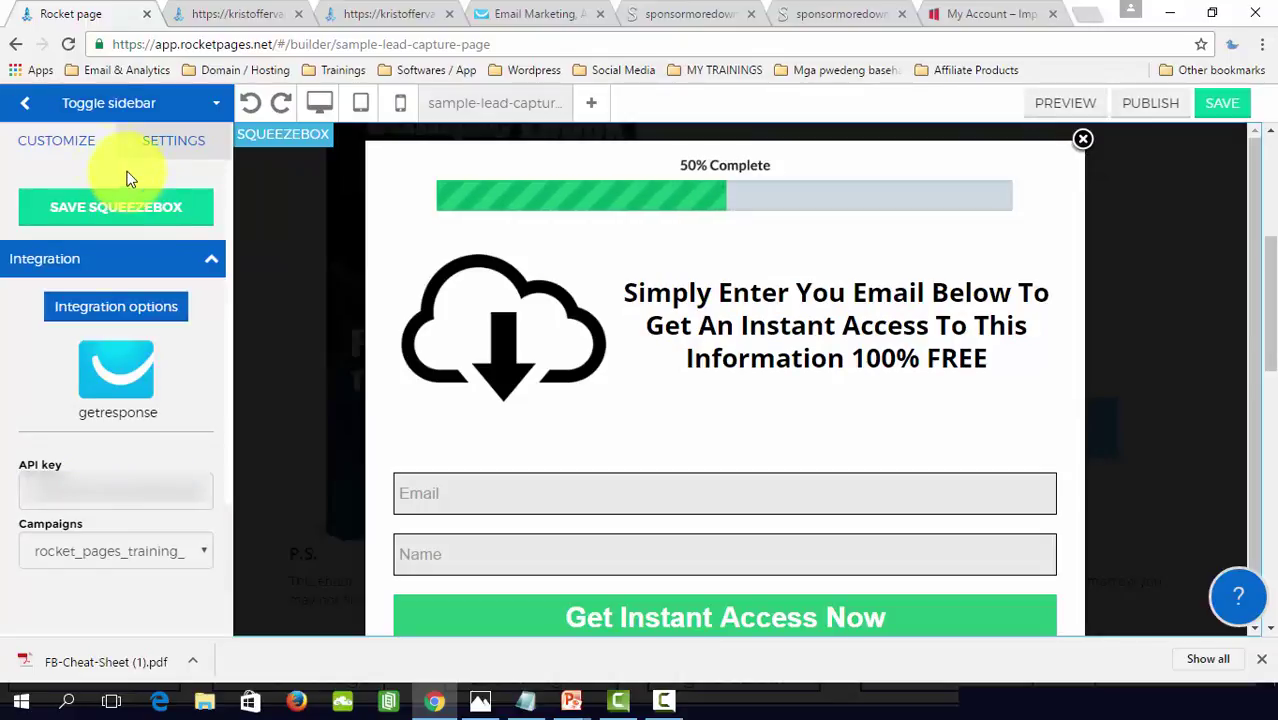
{"action": "left_click", "coordinate": [1238, 105]}
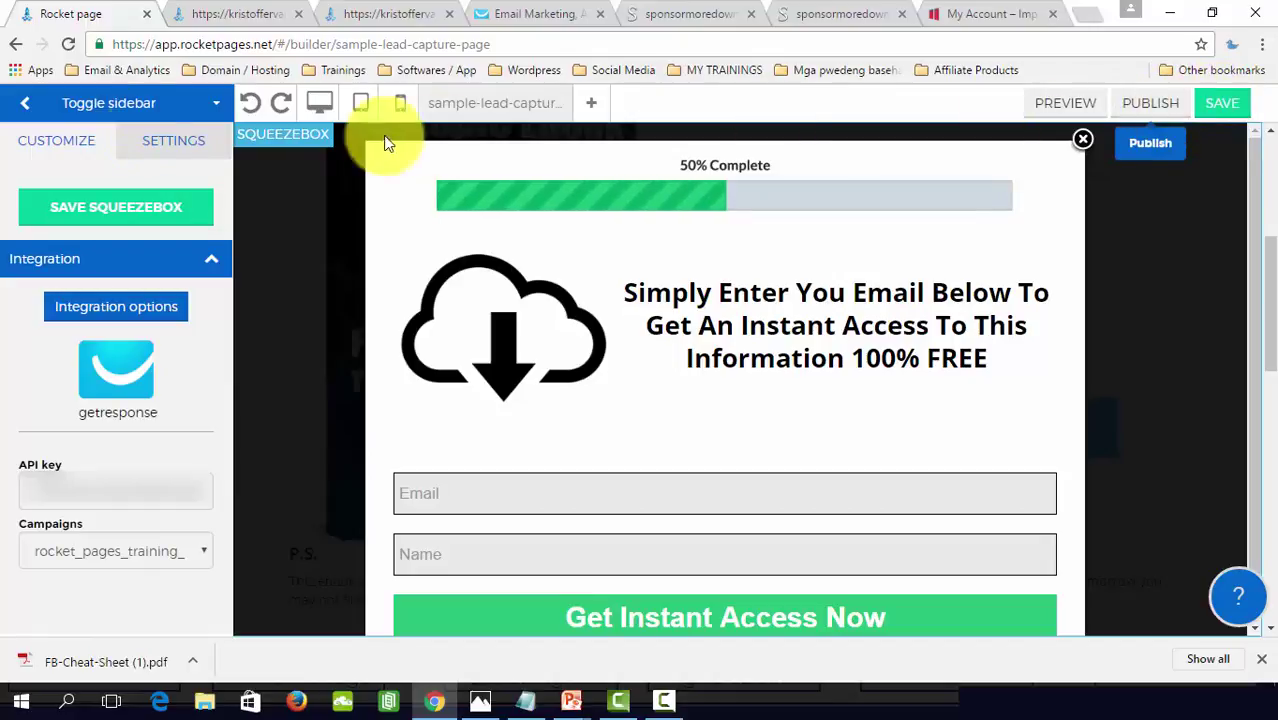
{"action": "left_click", "coordinate": [1082, 140]}
{"action": "scroll", "coordinate": [641, 343], "scroll_direction": "up", "scroll_amount": 4}
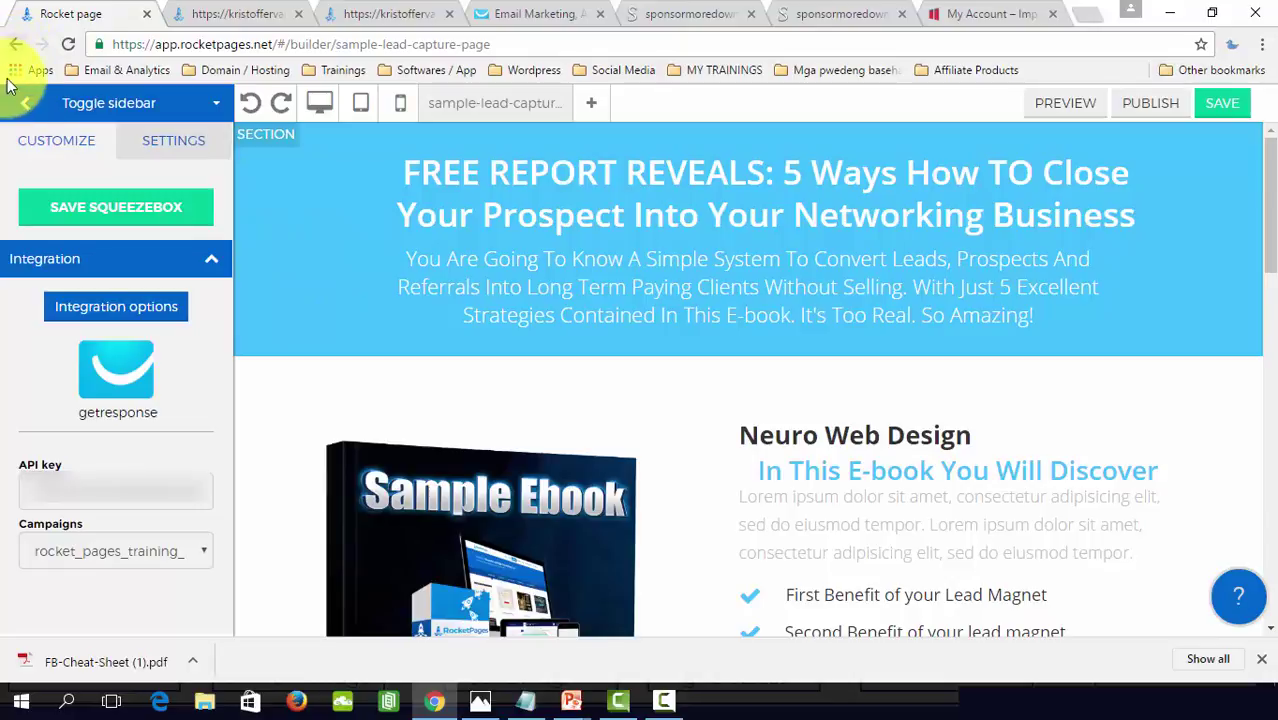
Step: Return to the page dashboard and check off Step 2, Lead Capture Page, on the Basic Squeeze Process slide in the PowerPoint slide show
{"action": "left_click", "coordinate": [24, 103]}
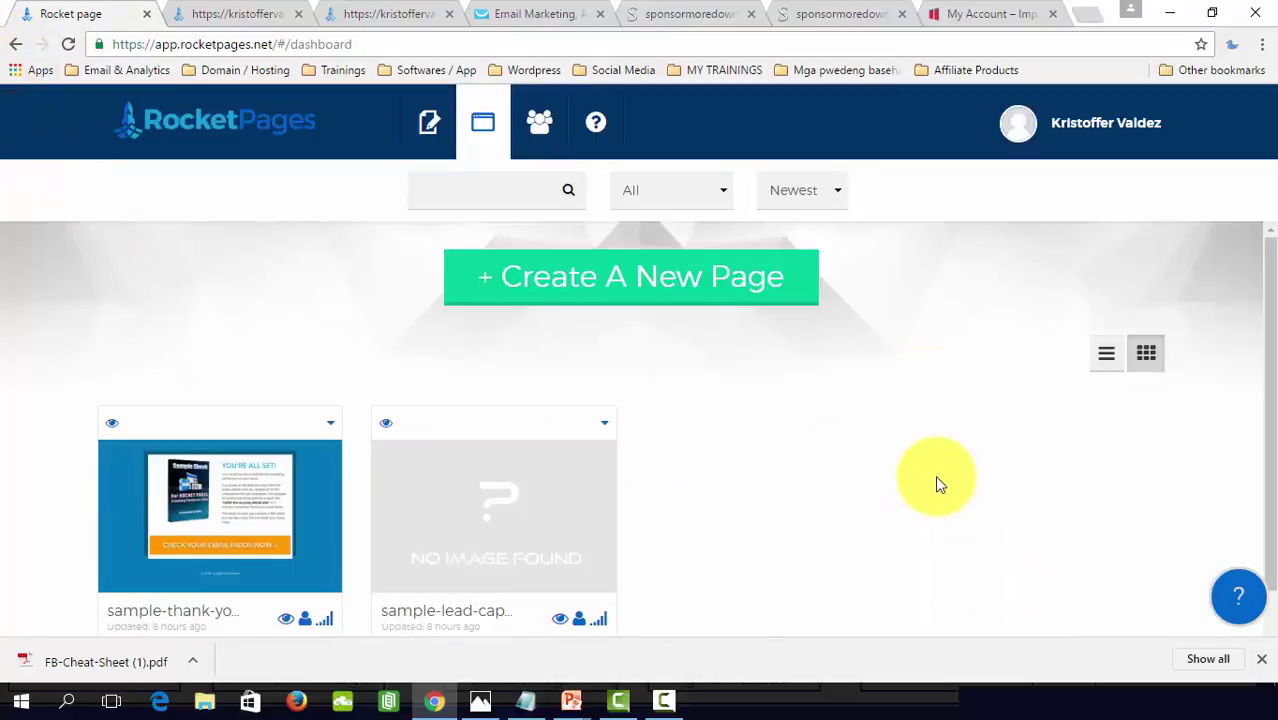
{"action": "key", "text": "alt+Tab"}
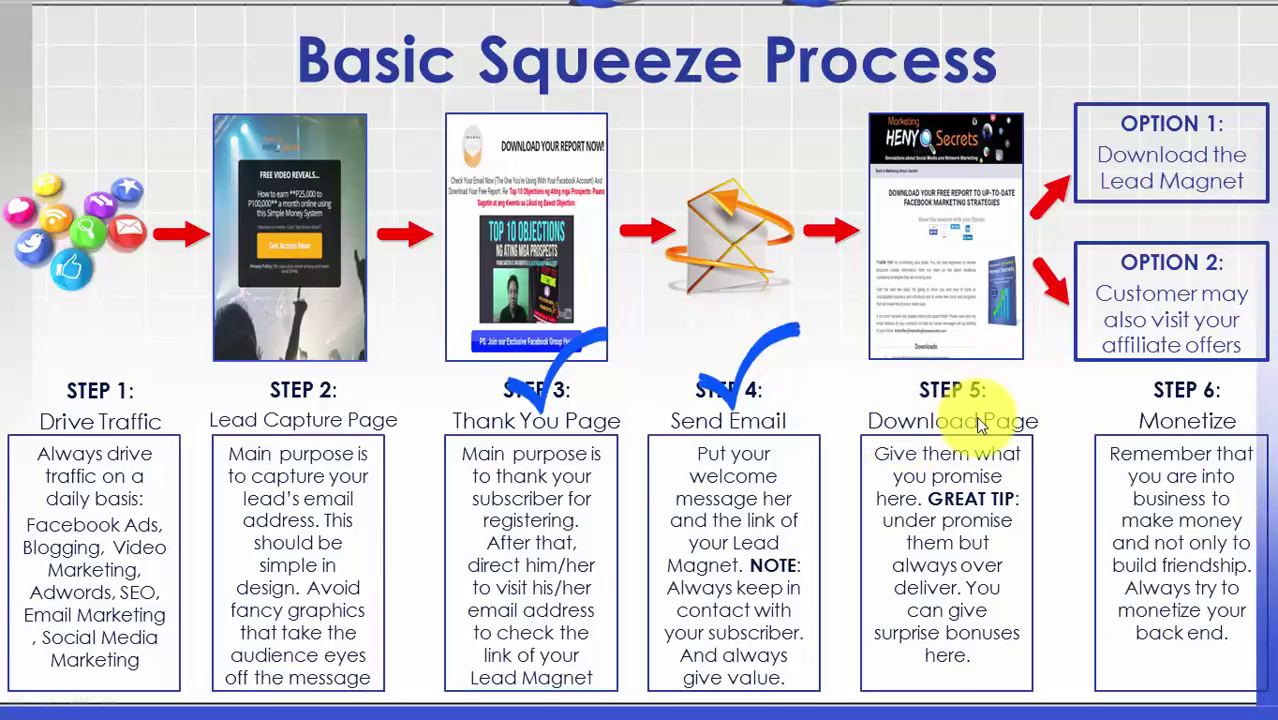
{"action": "left_click", "coordinate": [342, 395]}
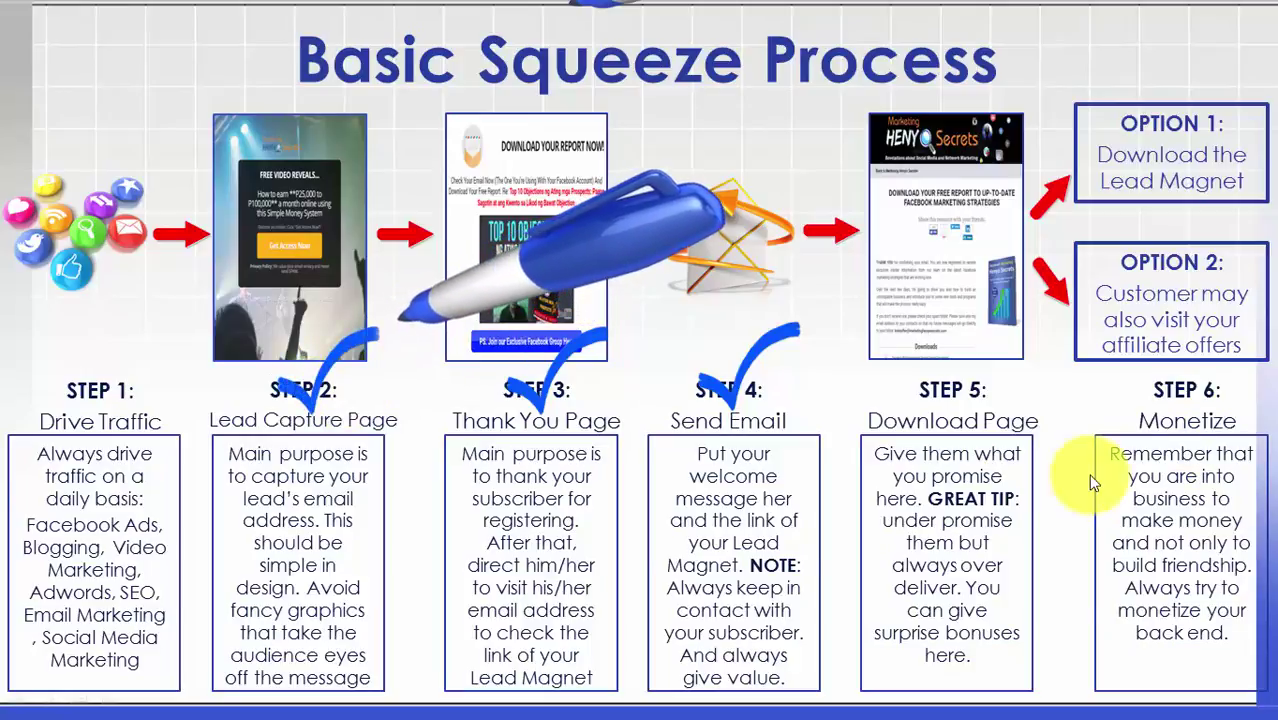
Step: Switch back to RocketPages in Chrome, start creating a new page and filter the template gallery to Sales templates
{"action": "key", "text": "alt+Tab"}
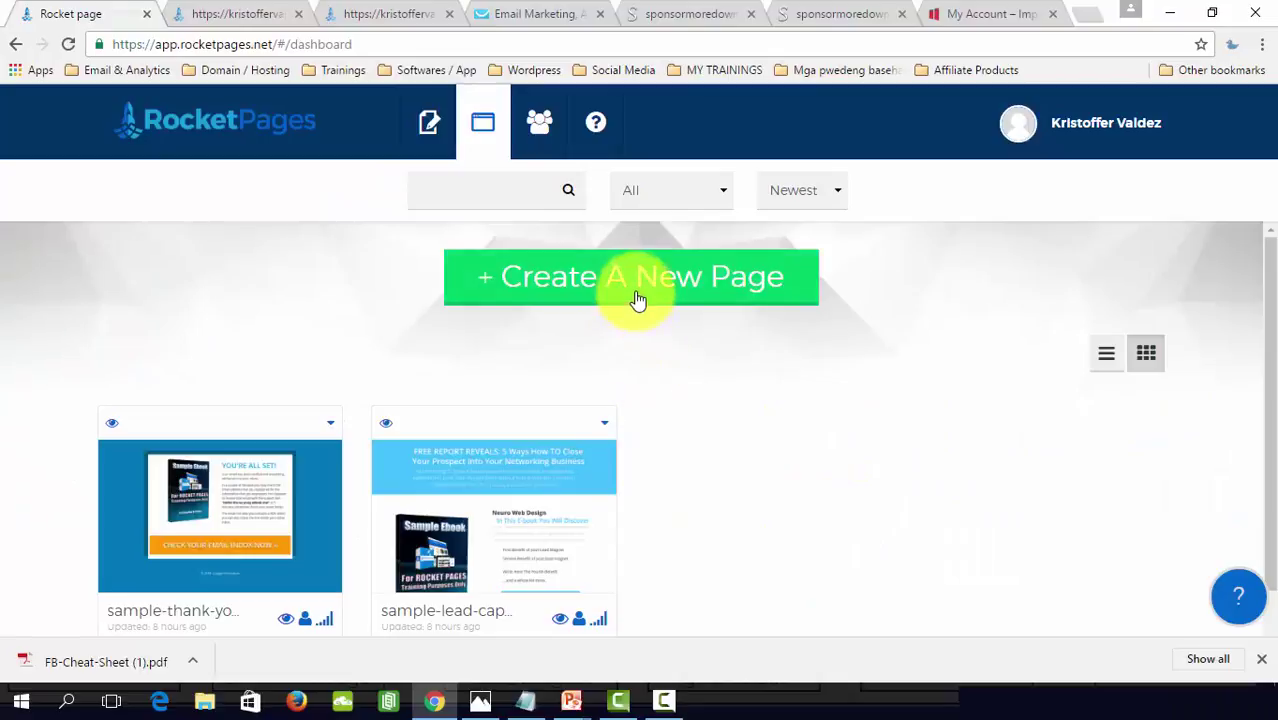
{"action": "left_click", "coordinate": [637, 300]}
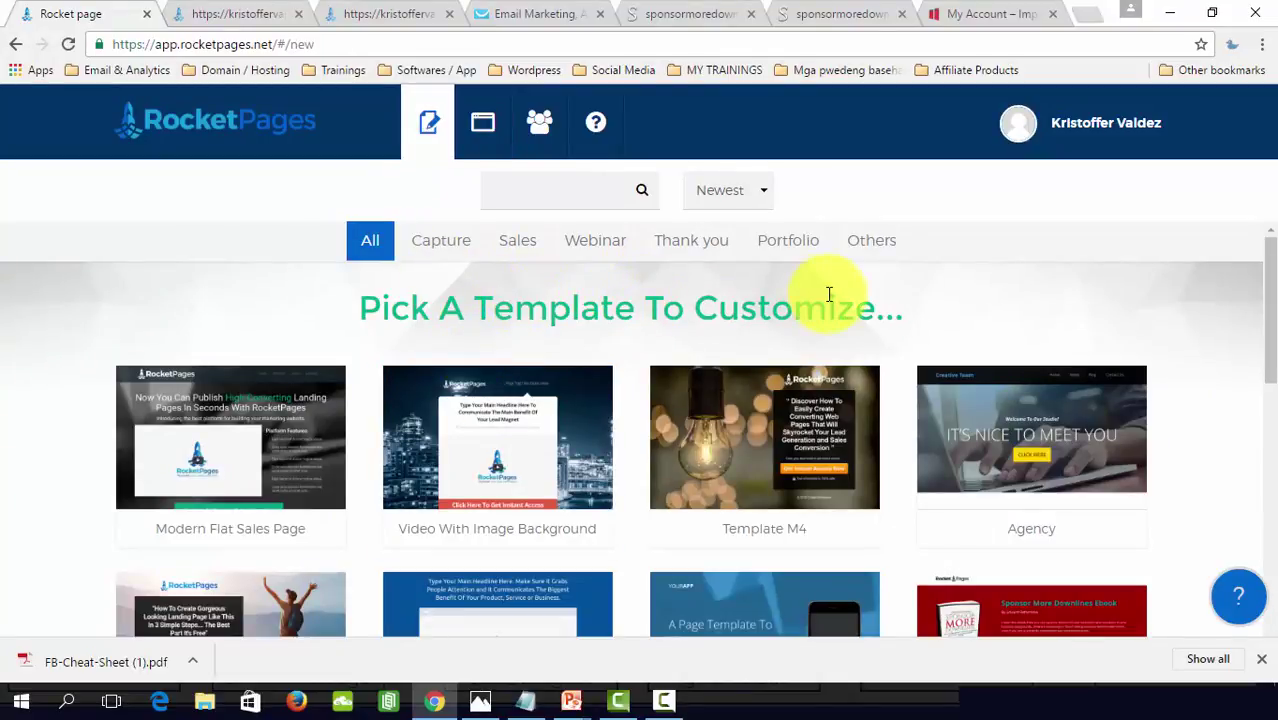
{"action": "left_click", "coordinate": [441, 250]}
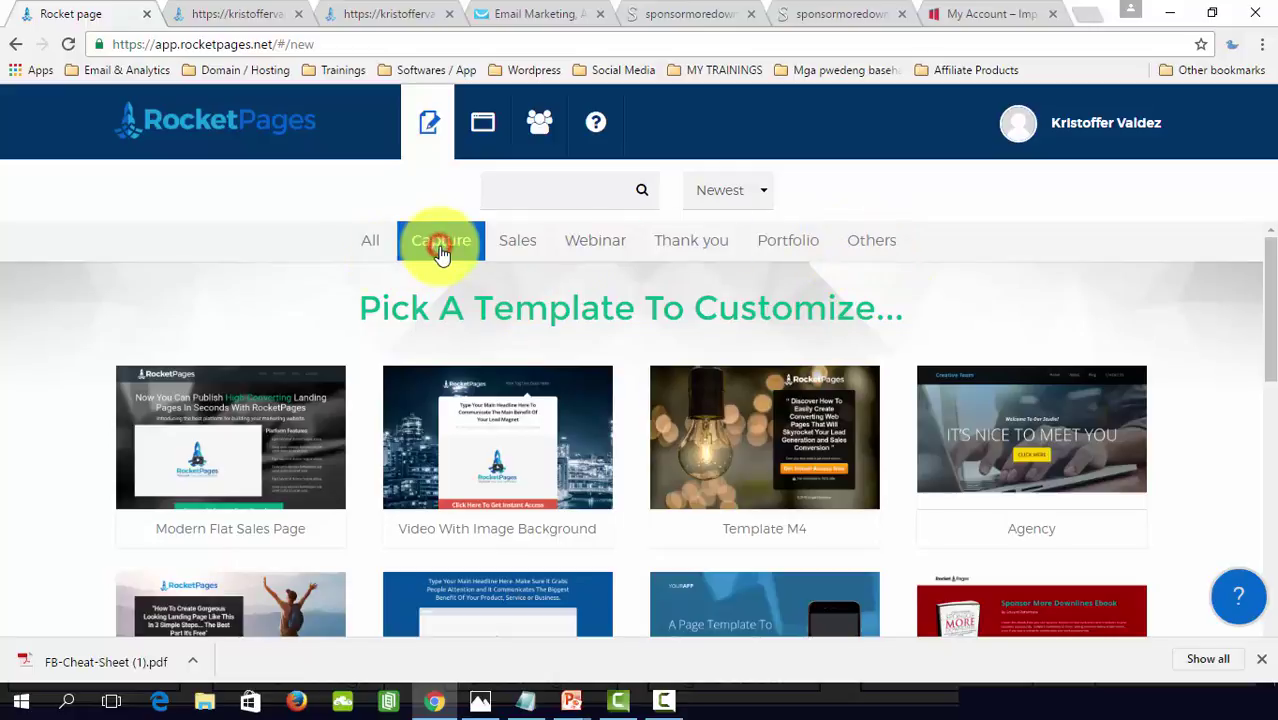
{"action": "left_click", "coordinate": [519, 245]}
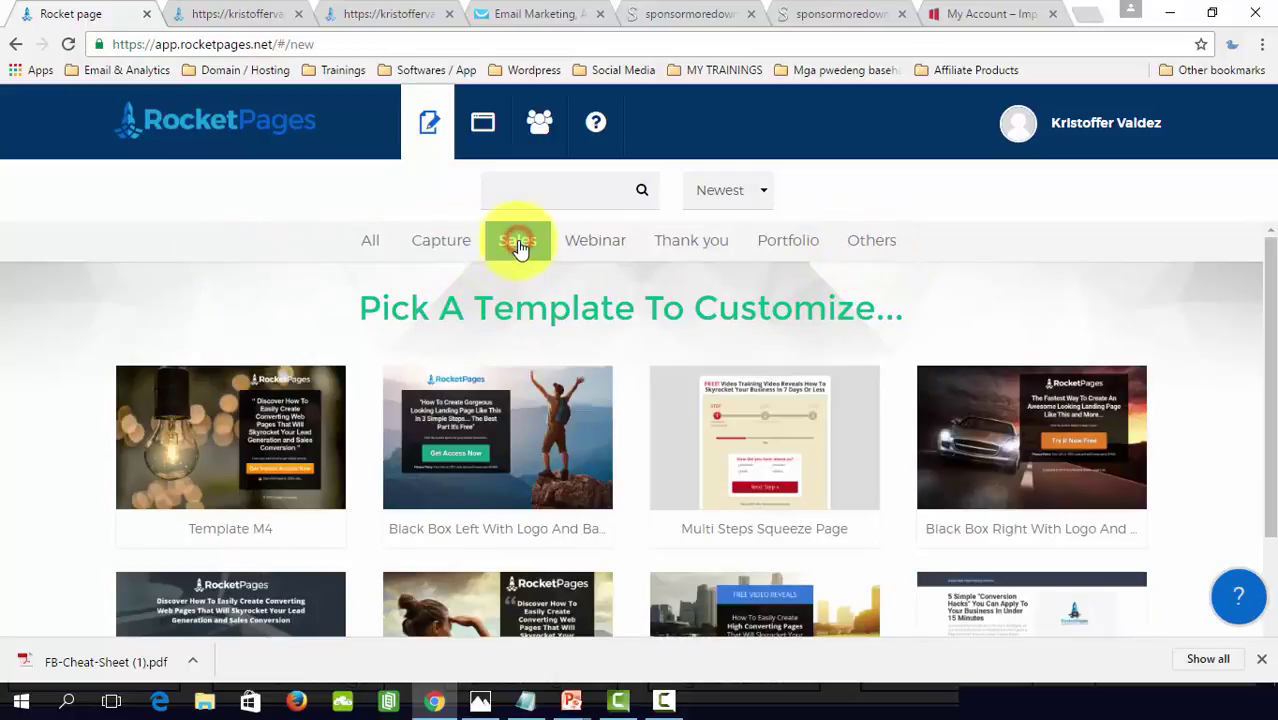
Step: Look through the Sales templates and choose the EBook Sales Page template for the new page
{"action": "scroll", "coordinate": [282, 290], "scroll_direction": "down", "scroll_amount": 4}
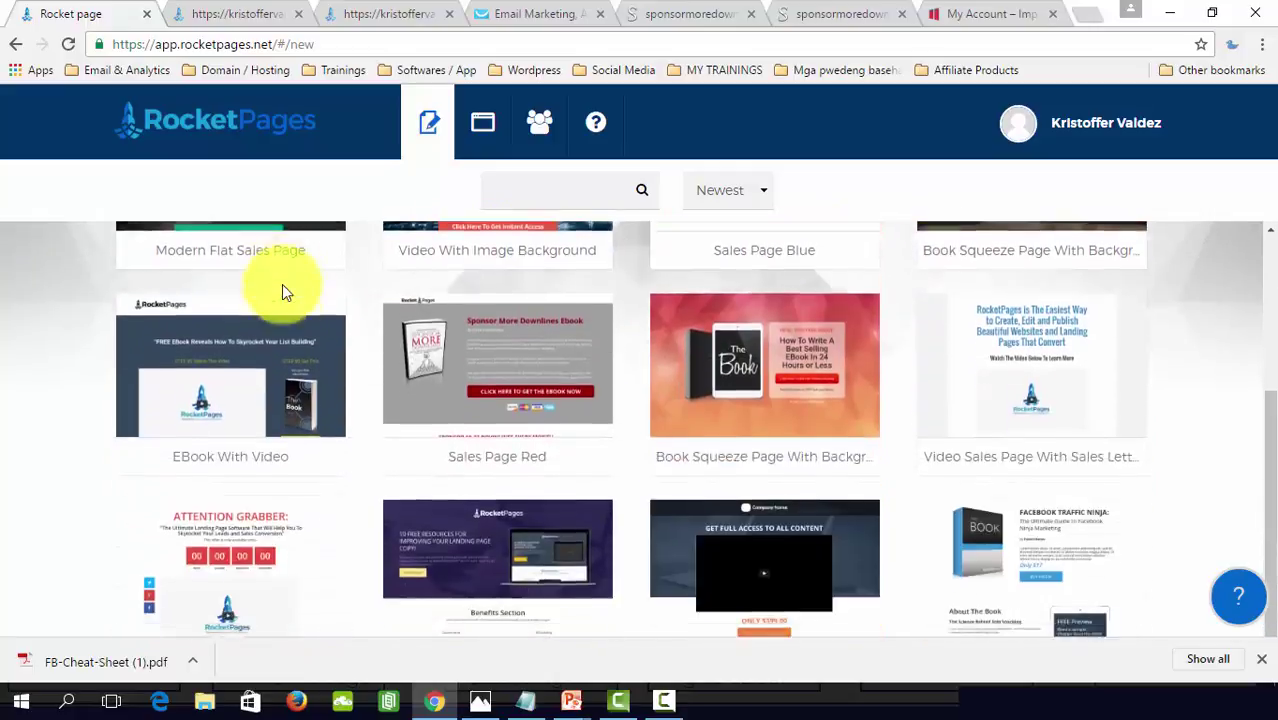
{"action": "scroll", "coordinate": [84, 366], "scroll_direction": "up", "scroll_amount": 4}
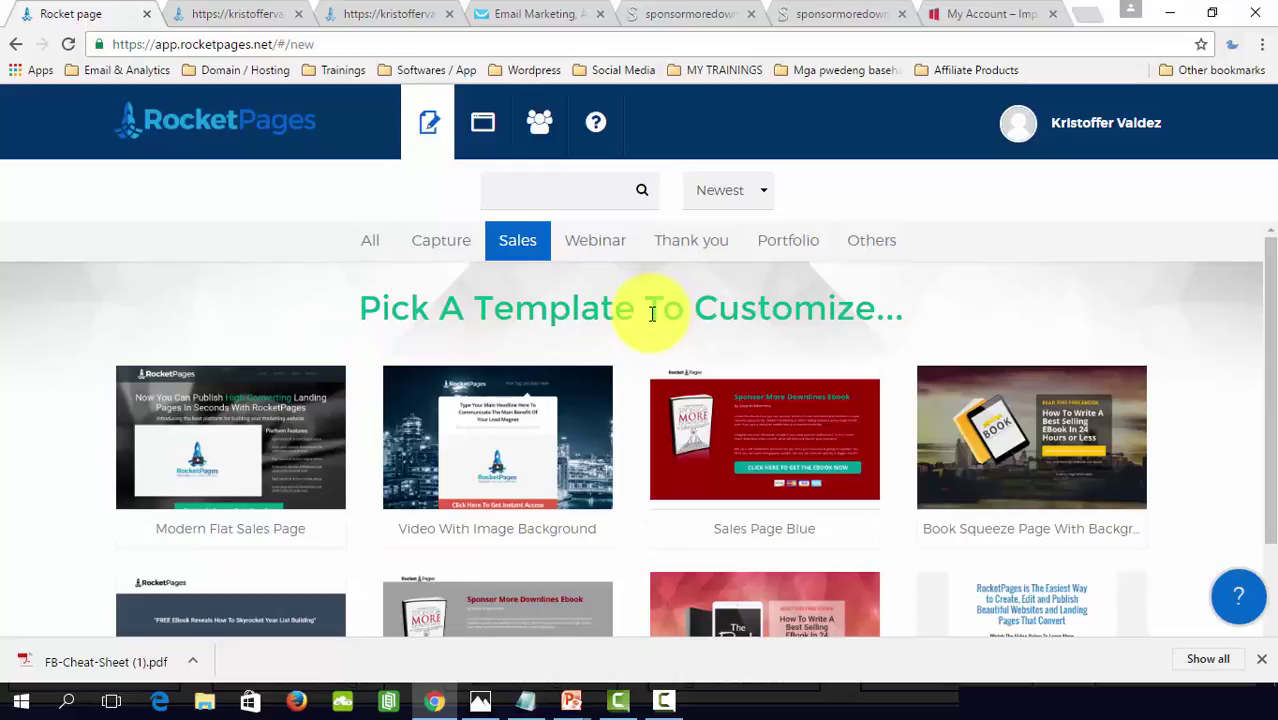
{"action": "scroll", "coordinate": [651, 313], "scroll_direction": "down", "scroll_amount": 3}
{"action": "scroll", "coordinate": [645, 315], "scroll_direction": "up", "scroll_amount": 3}
{"action": "scroll", "coordinate": [642, 320], "scroll_direction": "down", "scroll_amount": 1}
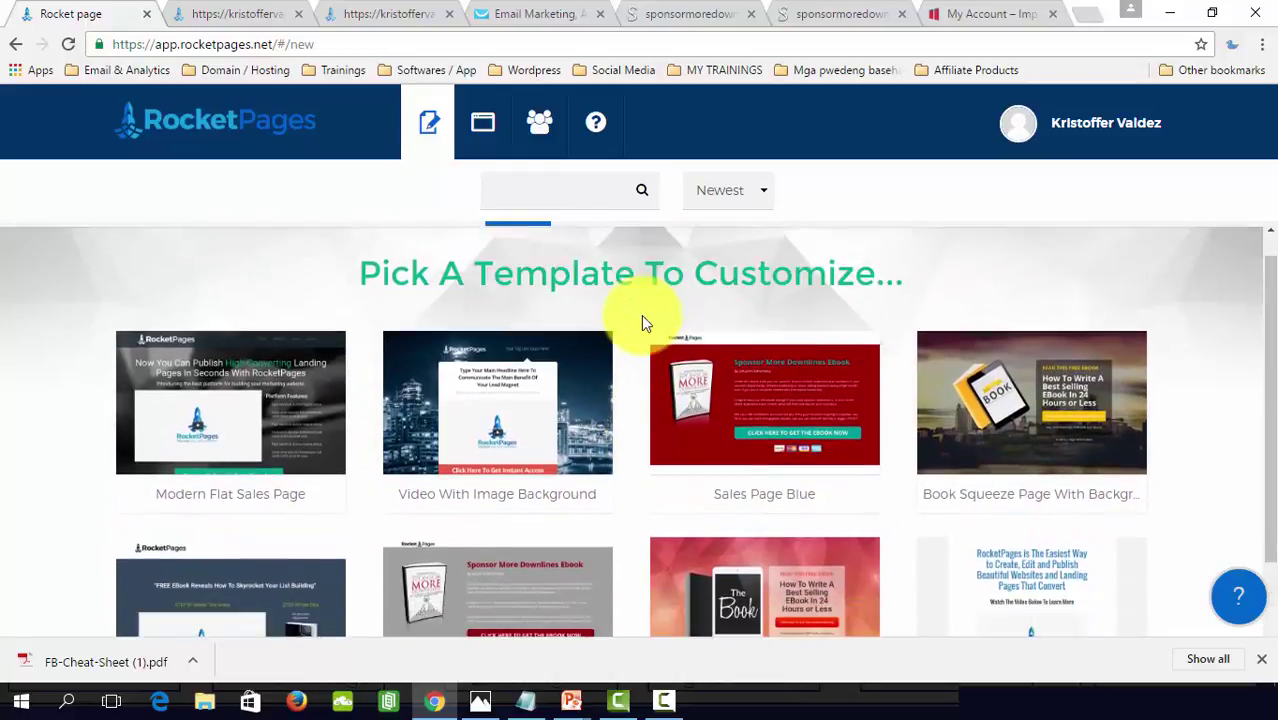
{"action": "scroll", "coordinate": [642, 320], "scroll_direction": "down", "scroll_amount": 2}
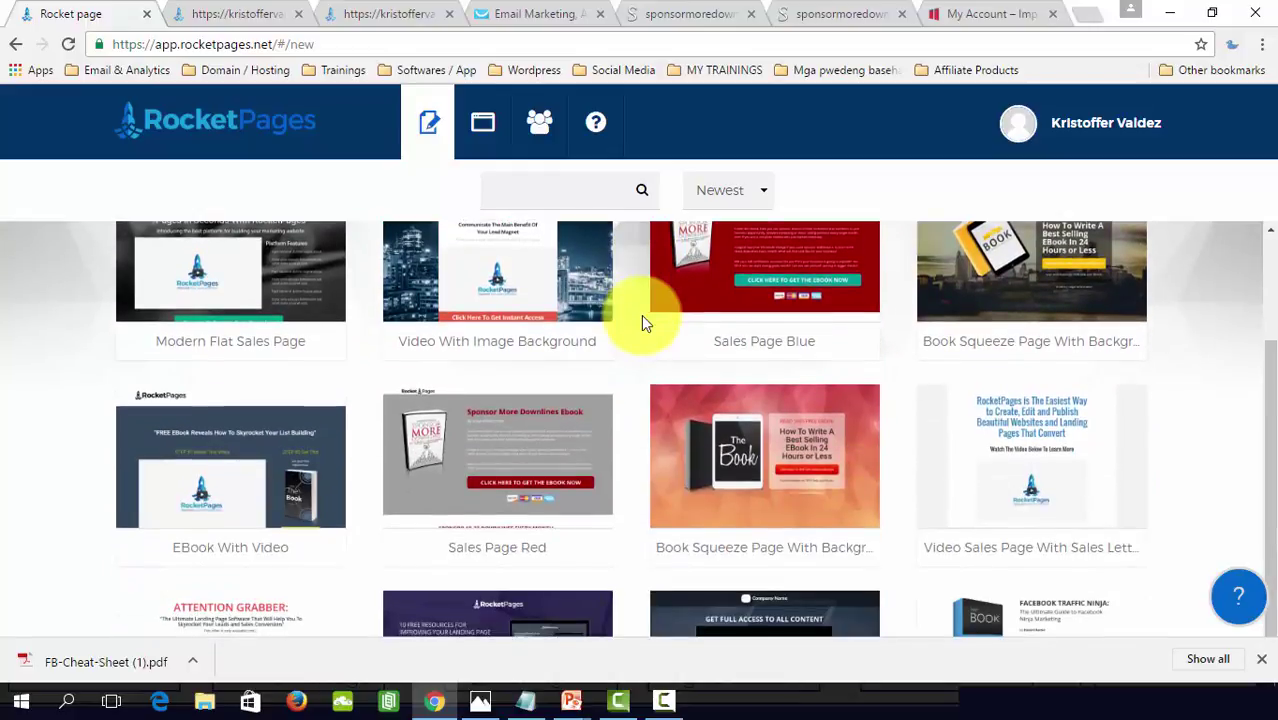
{"action": "scroll", "coordinate": [636, 345], "scroll_direction": "up", "scroll_amount": 1}
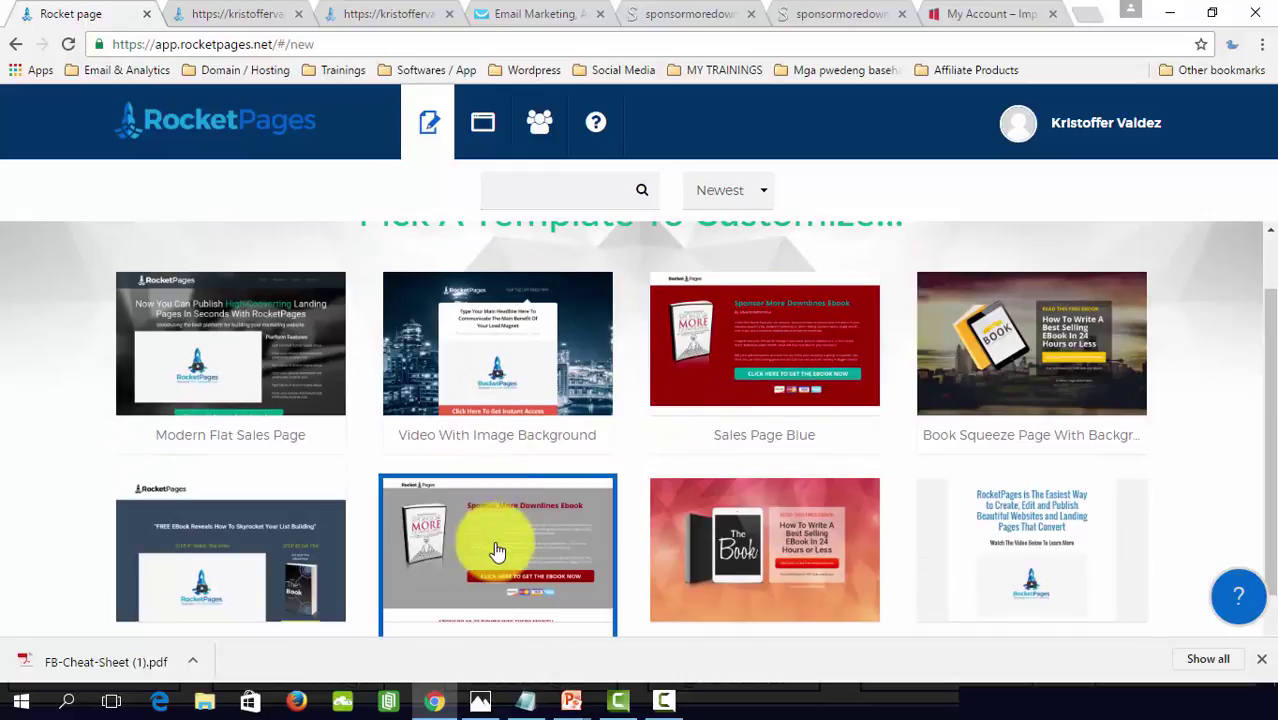
{"action": "scroll", "coordinate": [34, 445], "scroll_direction": "down", "scroll_amount": 1}
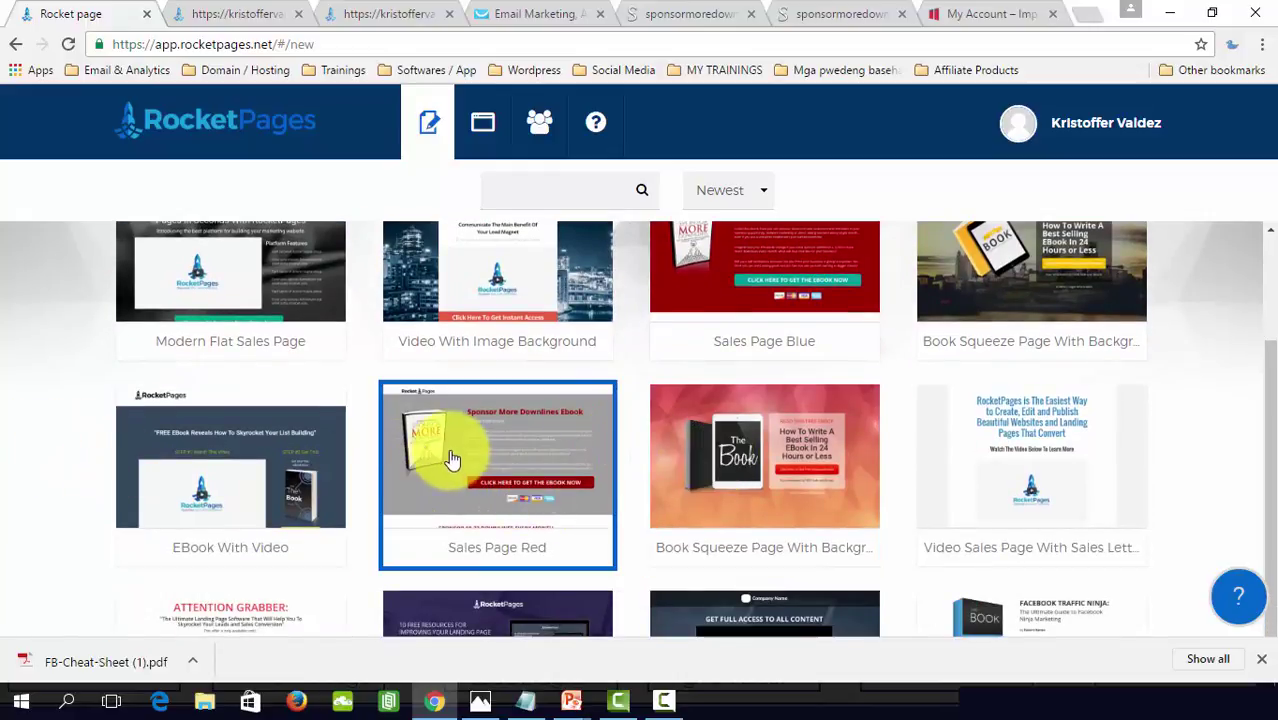
{"action": "scroll", "coordinate": [599, 425], "scroll_direction": "down", "scroll_amount": 2}
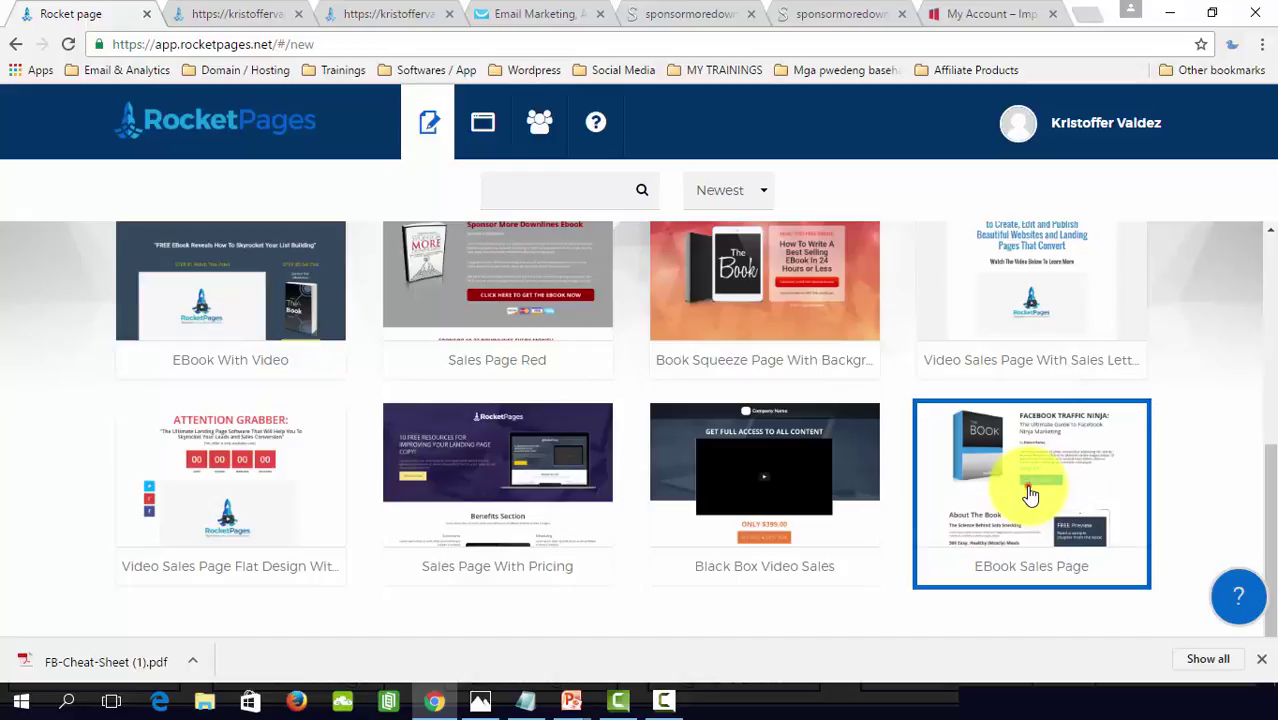
{"action": "left_click", "coordinate": [1030, 494]}
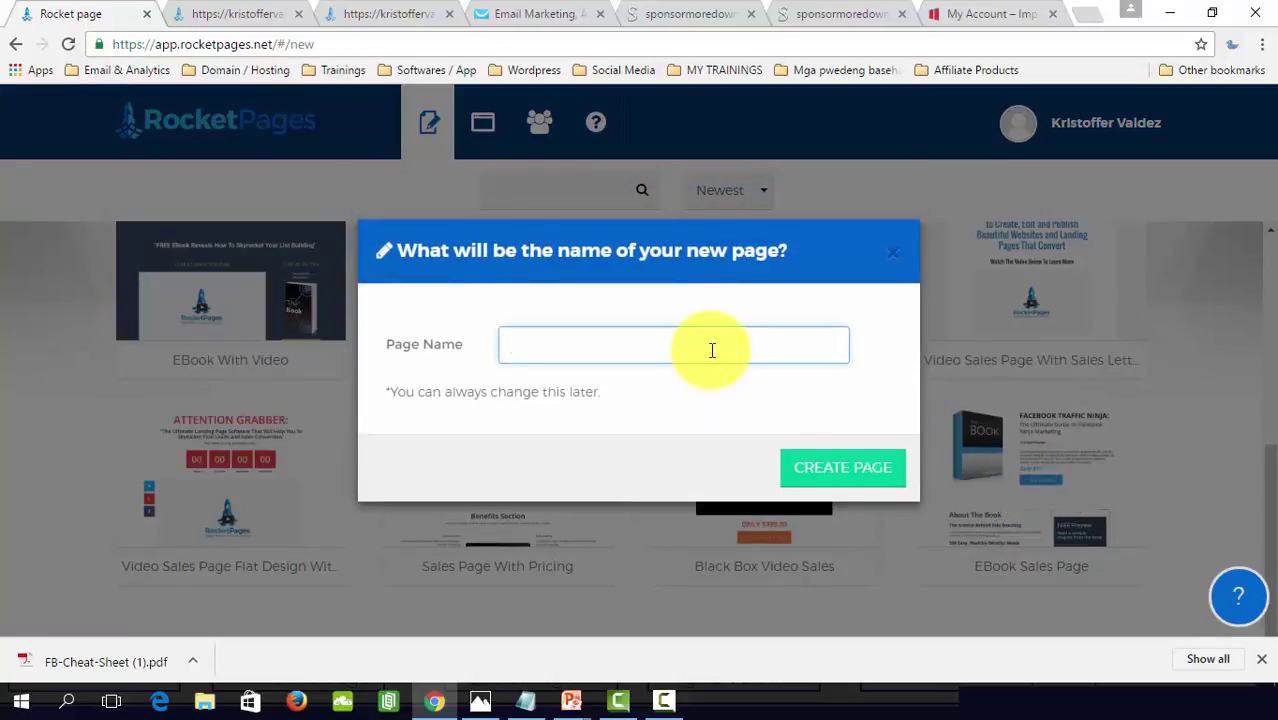
Step: Copy the sample-download-page part of the Download Page URL from the RocketPages Links file in Notepad and return to the page name prompt
{"action": "key", "text": "alt+Tab"}
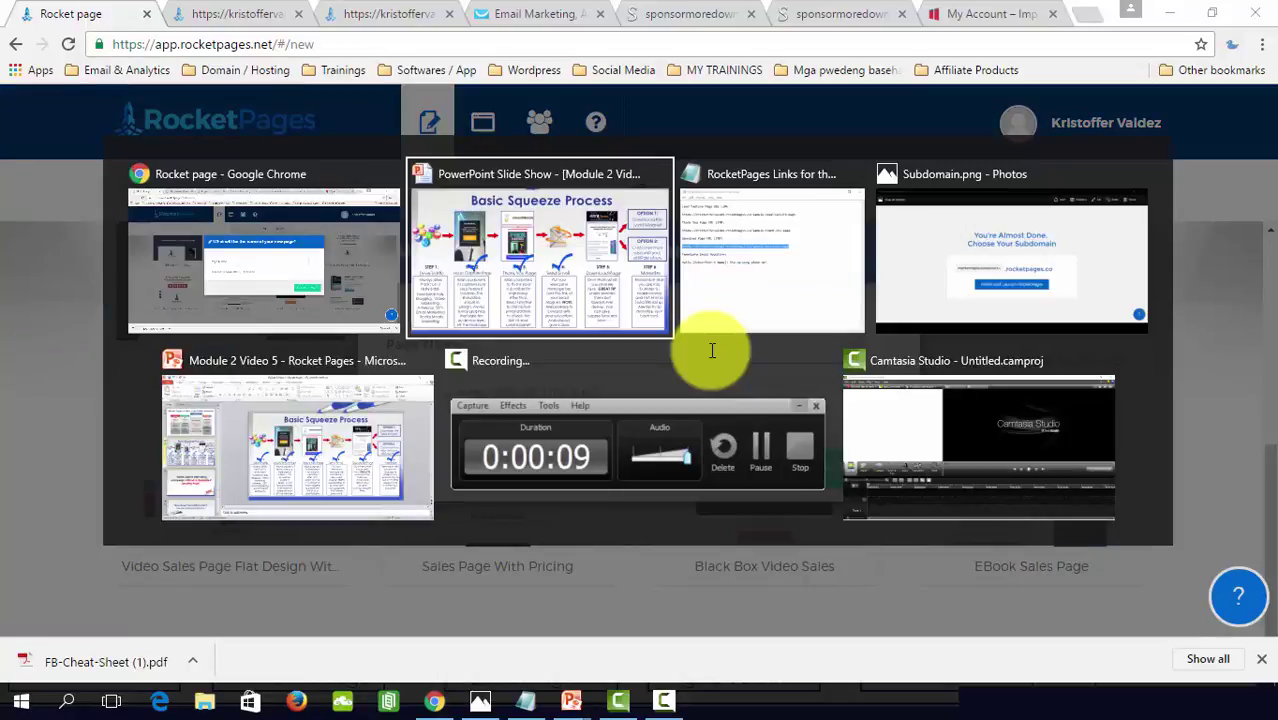
{"action": "key", "text": "alt+Tab"}
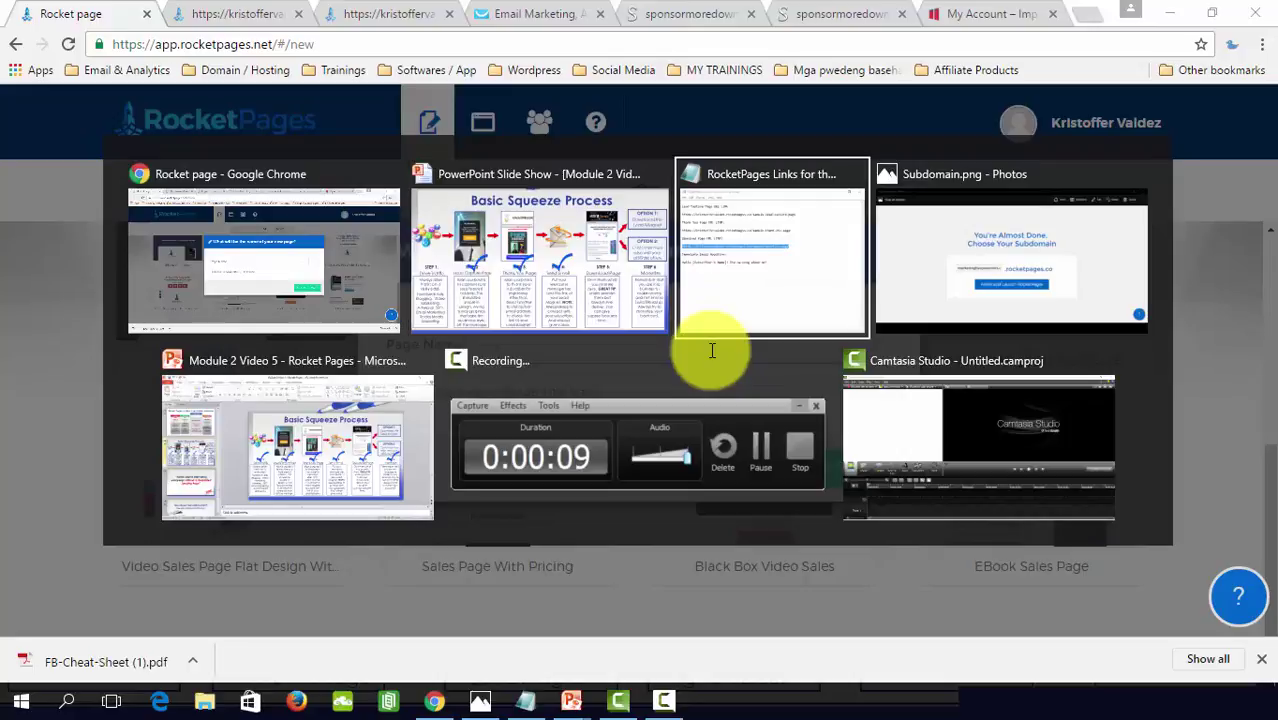
{"action": "left_click", "coordinate": [968, 330]}
{"action": "left_click_drag", "start_coordinate": [939, 296], "coordinate": [765, 288]}
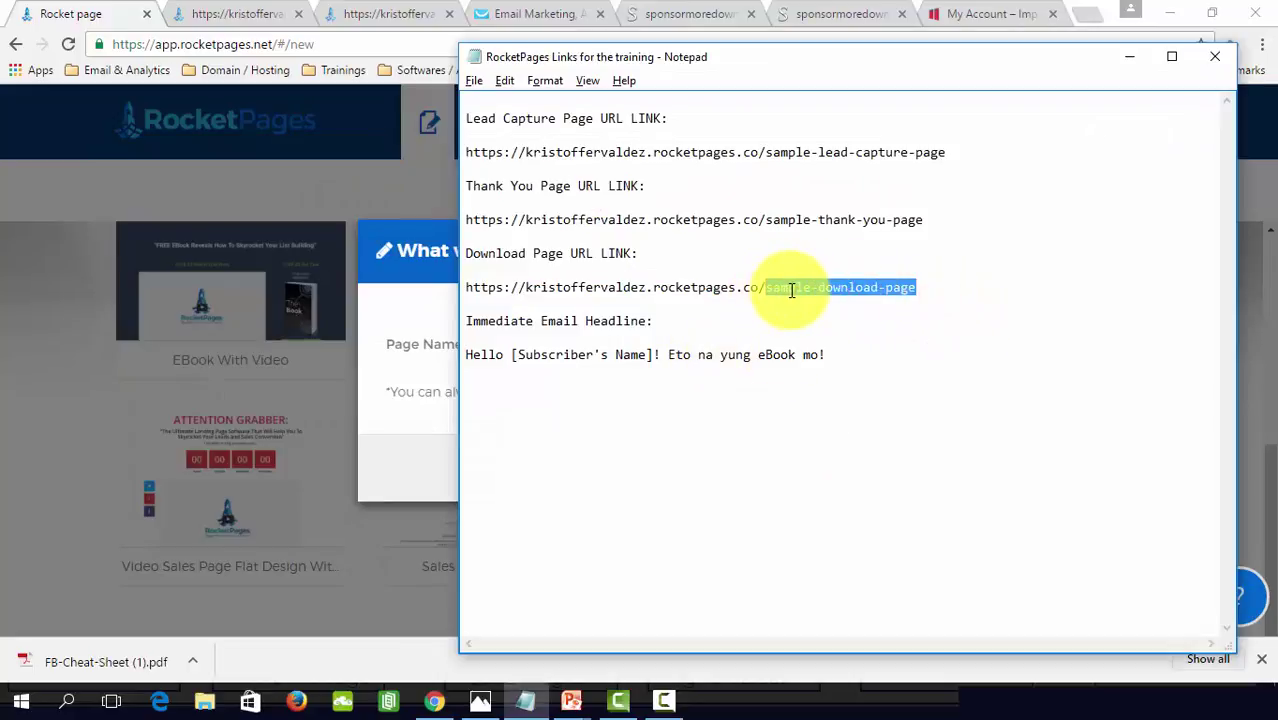
{"action": "right_click", "coordinate": [792, 290]}
{"action": "left_click", "coordinate": [858, 346]}
{"action": "key", "text": "alt+Tab"}
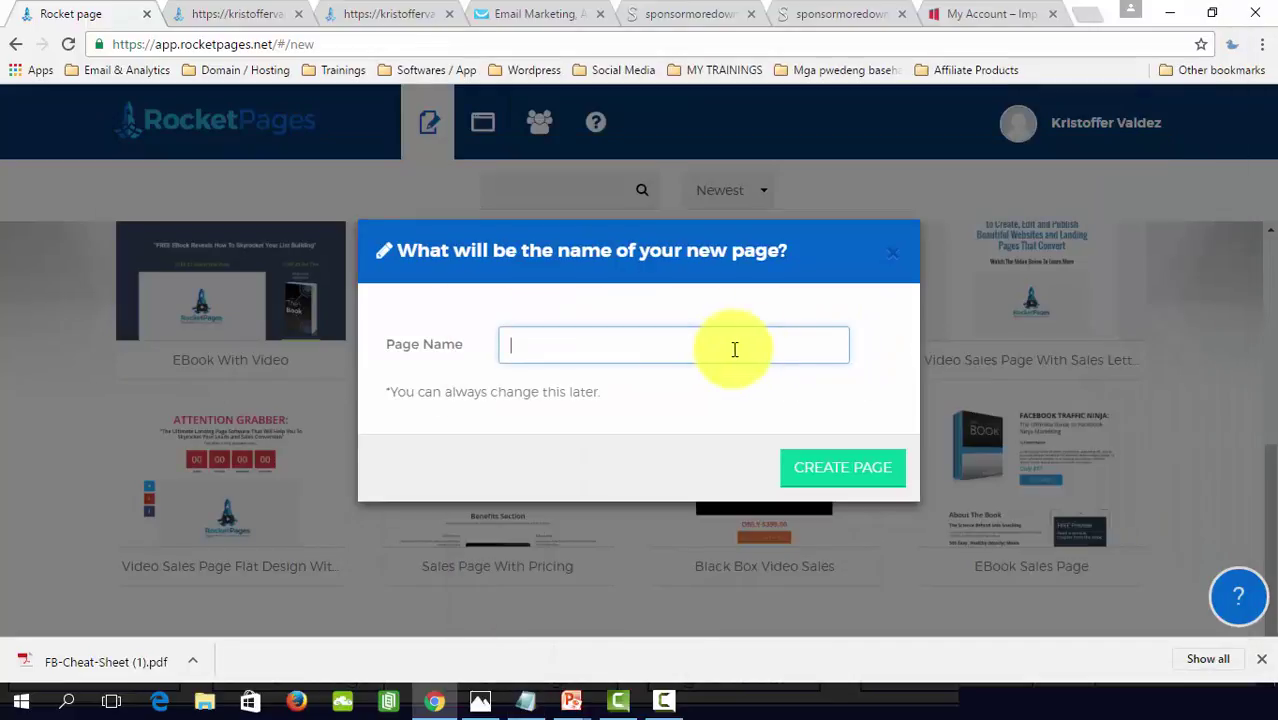
{"action": "key", "text": "ctrl+v"}
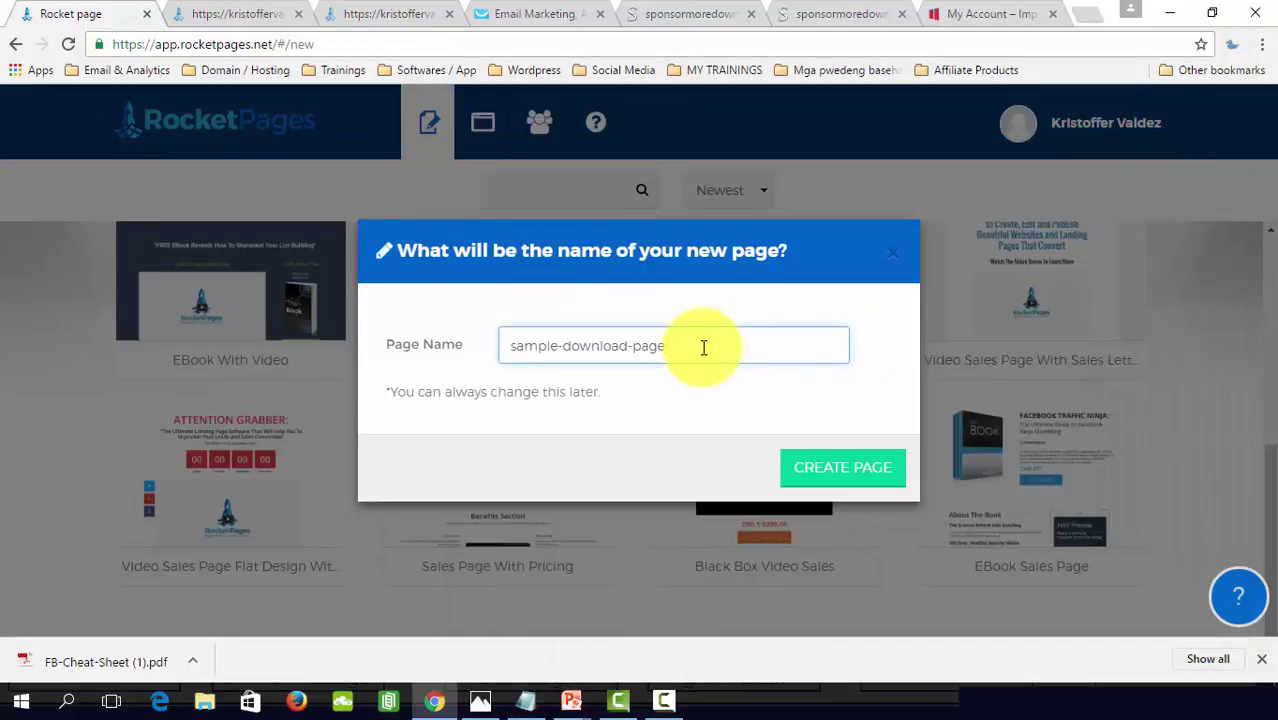
{"action": "key", "text": "ctrl+a"}
{"action": "key", "text": "BackSpace"}
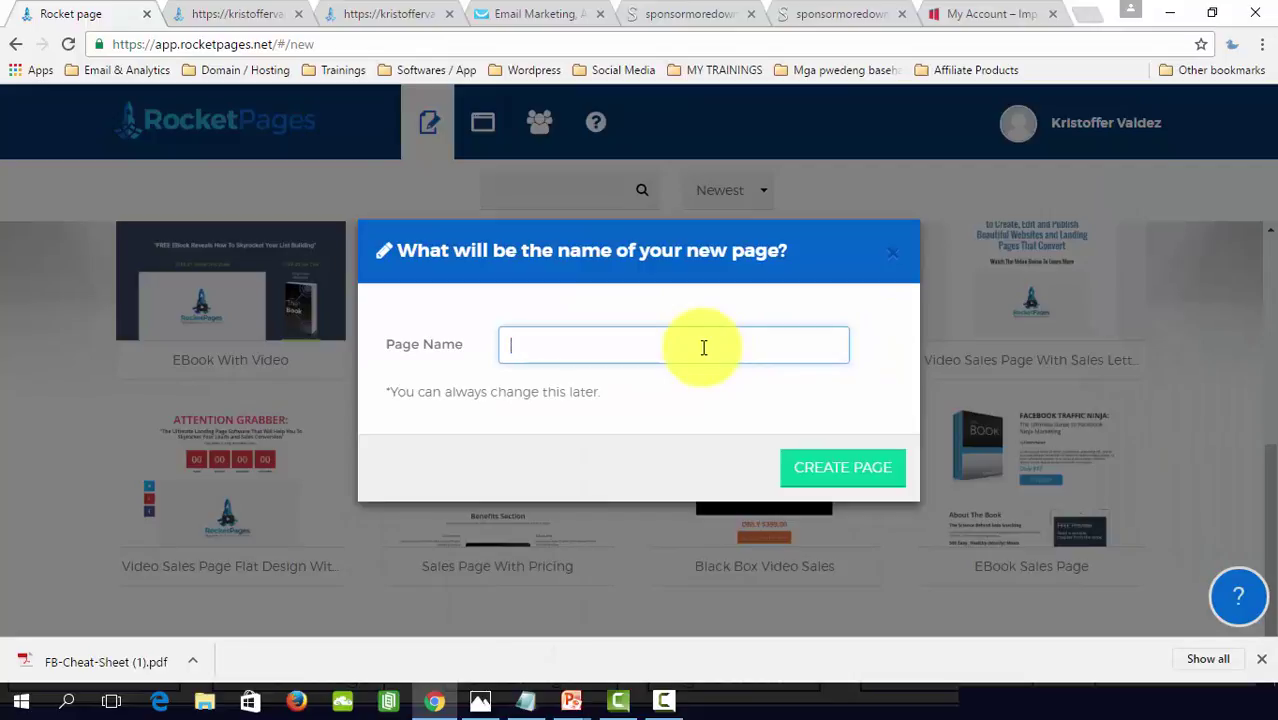
Step: Paste sample-download-page as the page name and create the page
{"action": "right_click", "coordinate": [704, 347]}
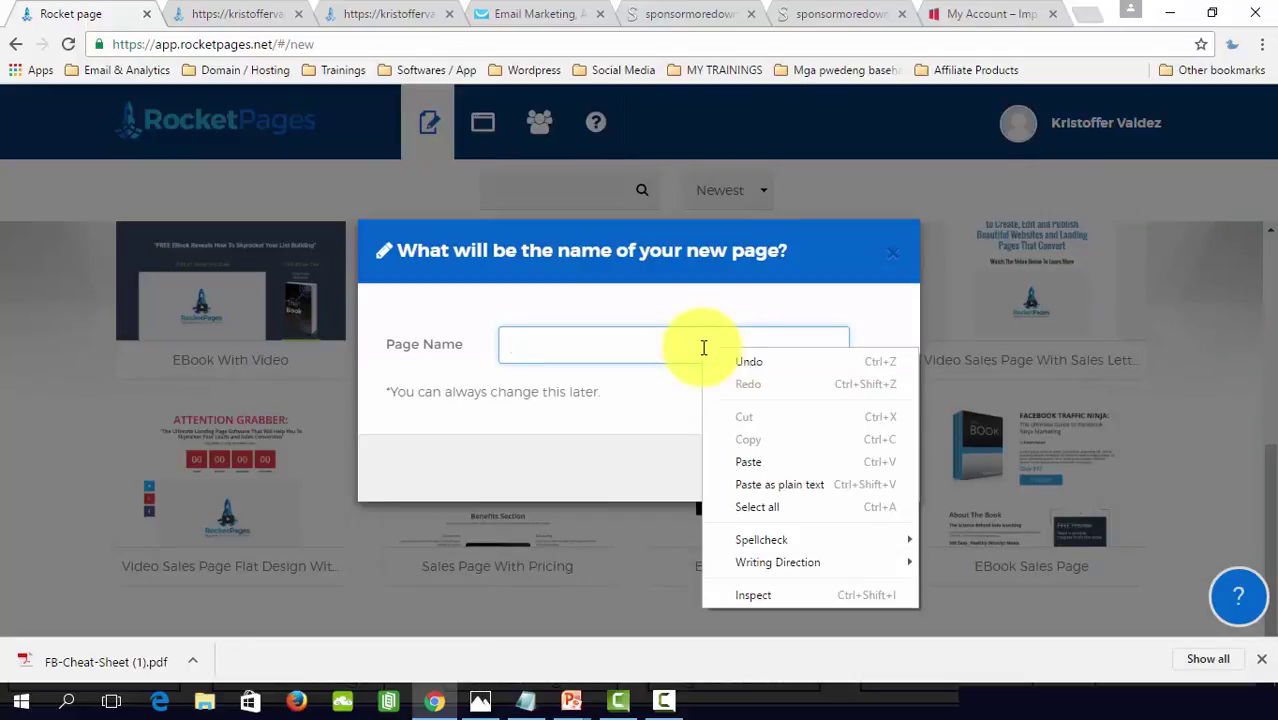
{"action": "left_click", "coordinate": [759, 462]}
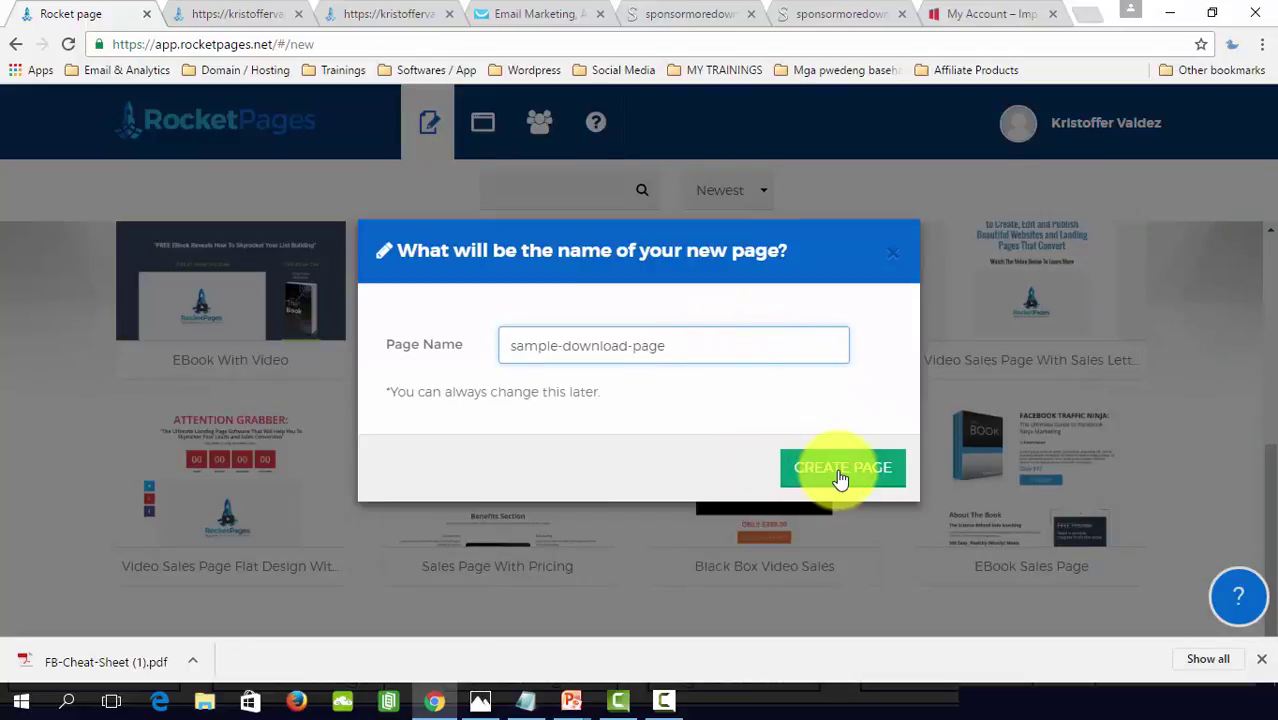
{"action": "left_click", "coordinate": [841, 479]}
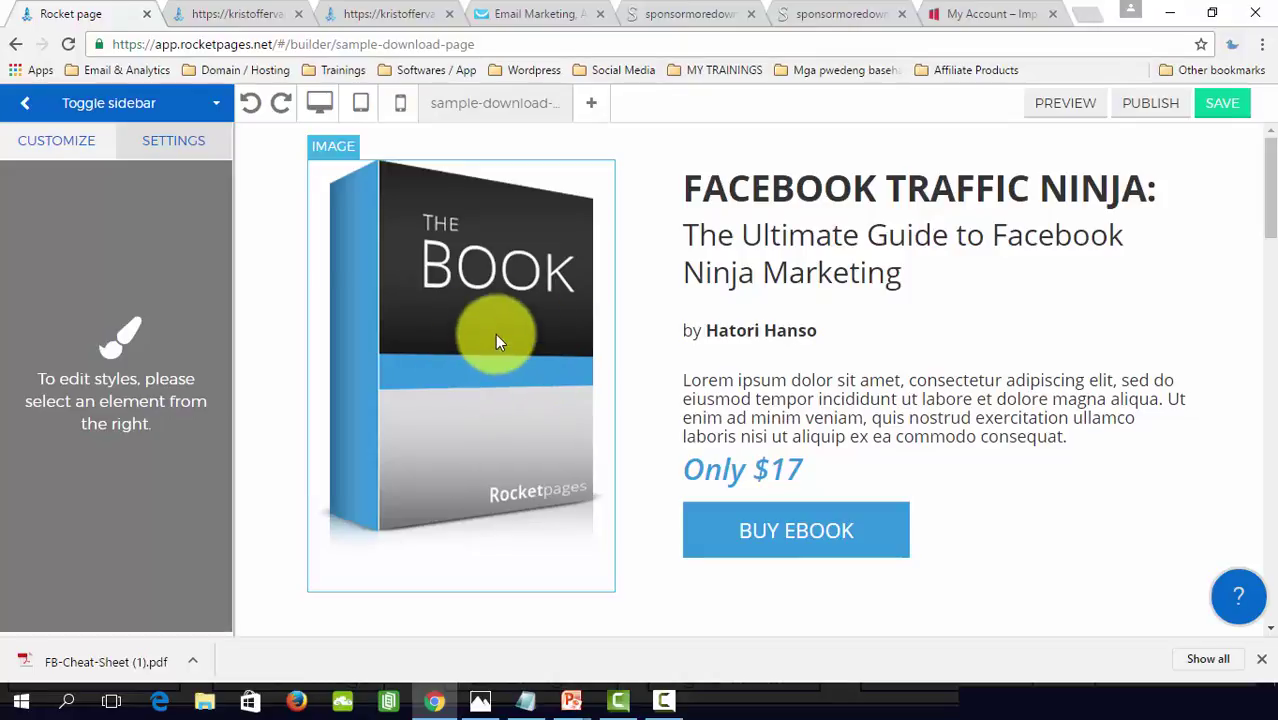
Step: Replace the template's book cover image with the first Sample eBook image from My Images and check it on the page
{"action": "left_click", "coordinate": [472, 322]}
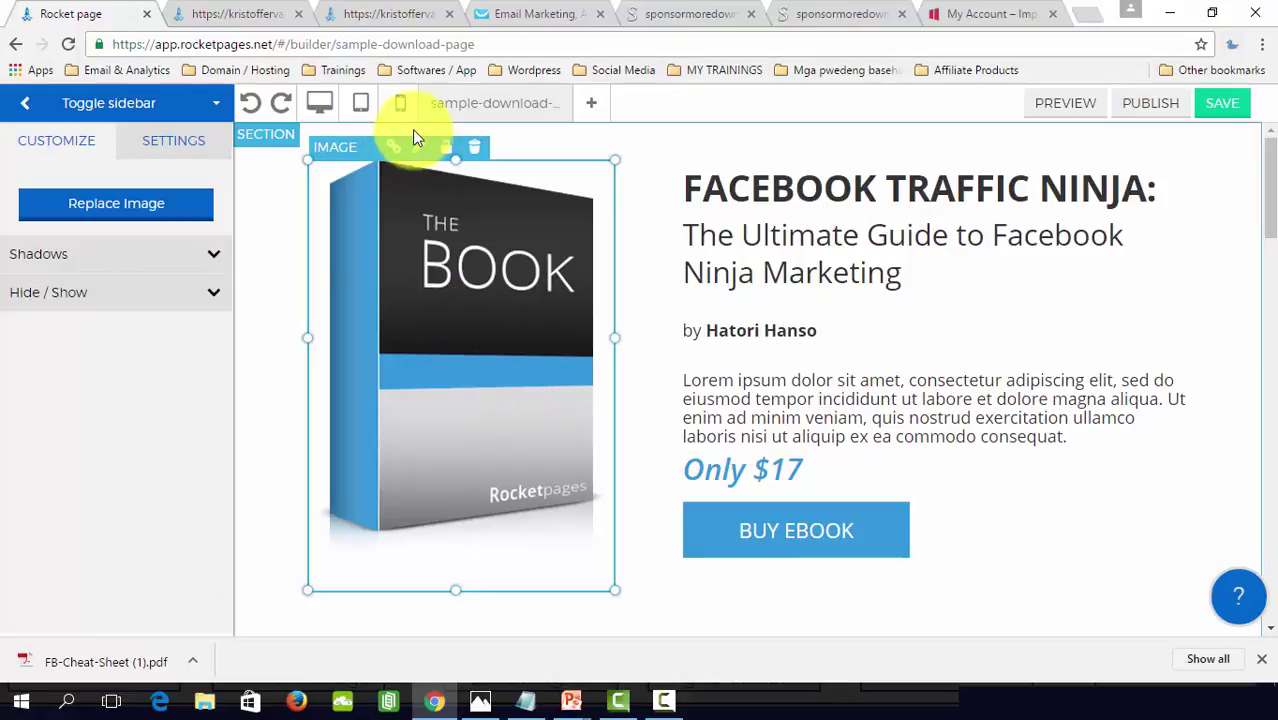
{"action": "left_click", "coordinate": [143, 210]}
{"action": "left_click", "coordinate": [763, 398]}
{"action": "scroll", "coordinate": [861, 429], "scroll_direction": "down", "scroll_amount": 3}
{"action": "left_click", "coordinate": [910, 592]}
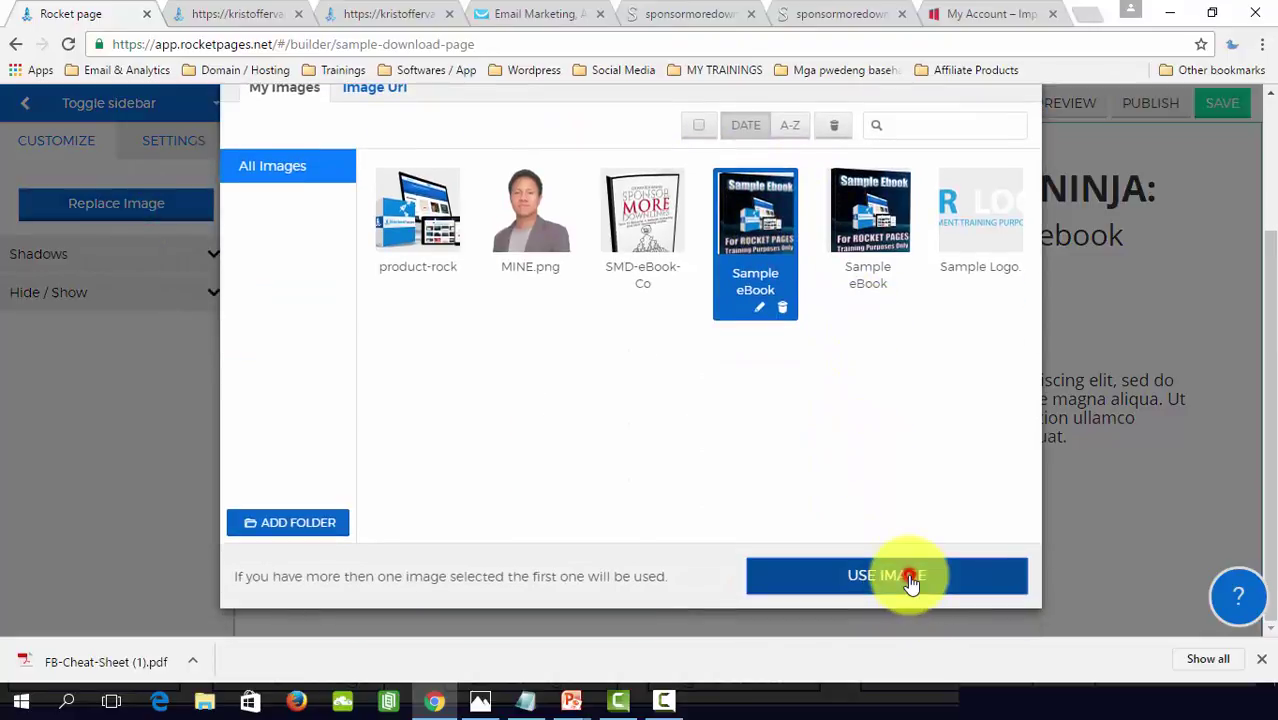
{"action": "scroll", "coordinate": [549, 397], "scroll_direction": "down", "scroll_amount": 3}
{"action": "scroll", "coordinate": [549, 397], "scroll_direction": "up", "scroll_amount": 3}
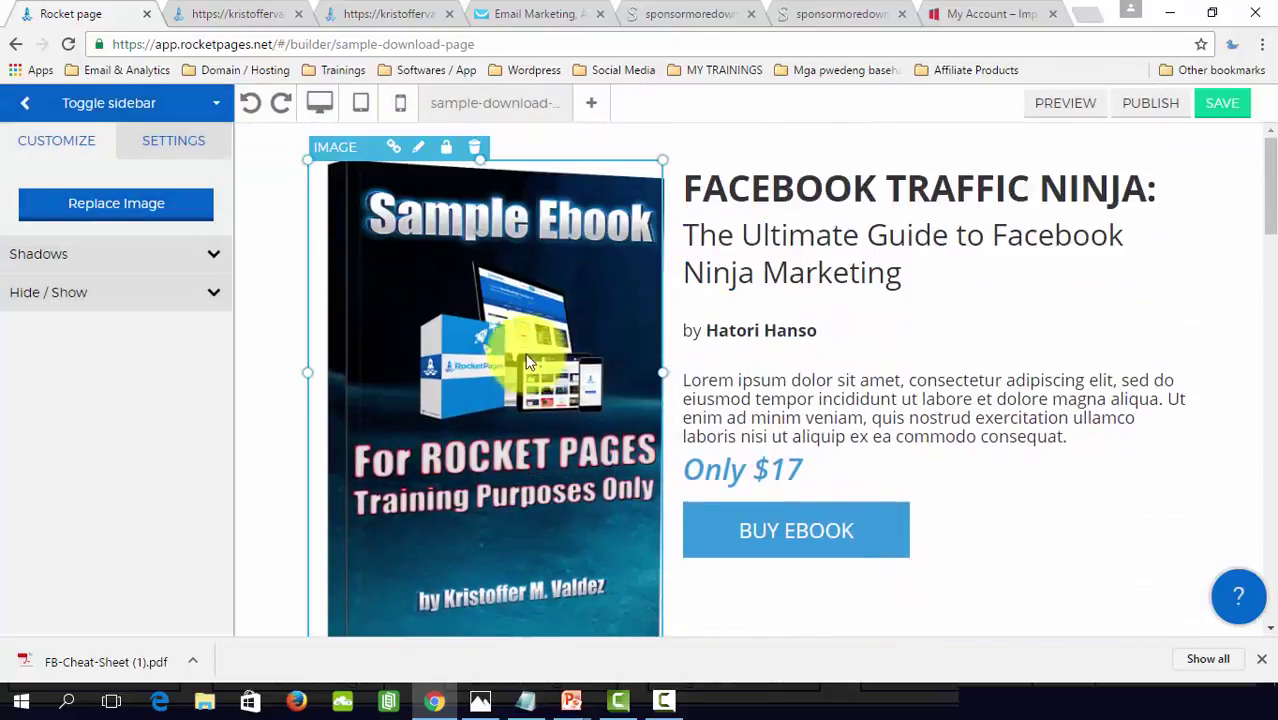
{"action": "scroll", "coordinate": [479, 264], "scroll_direction": "down", "scroll_amount": 3}
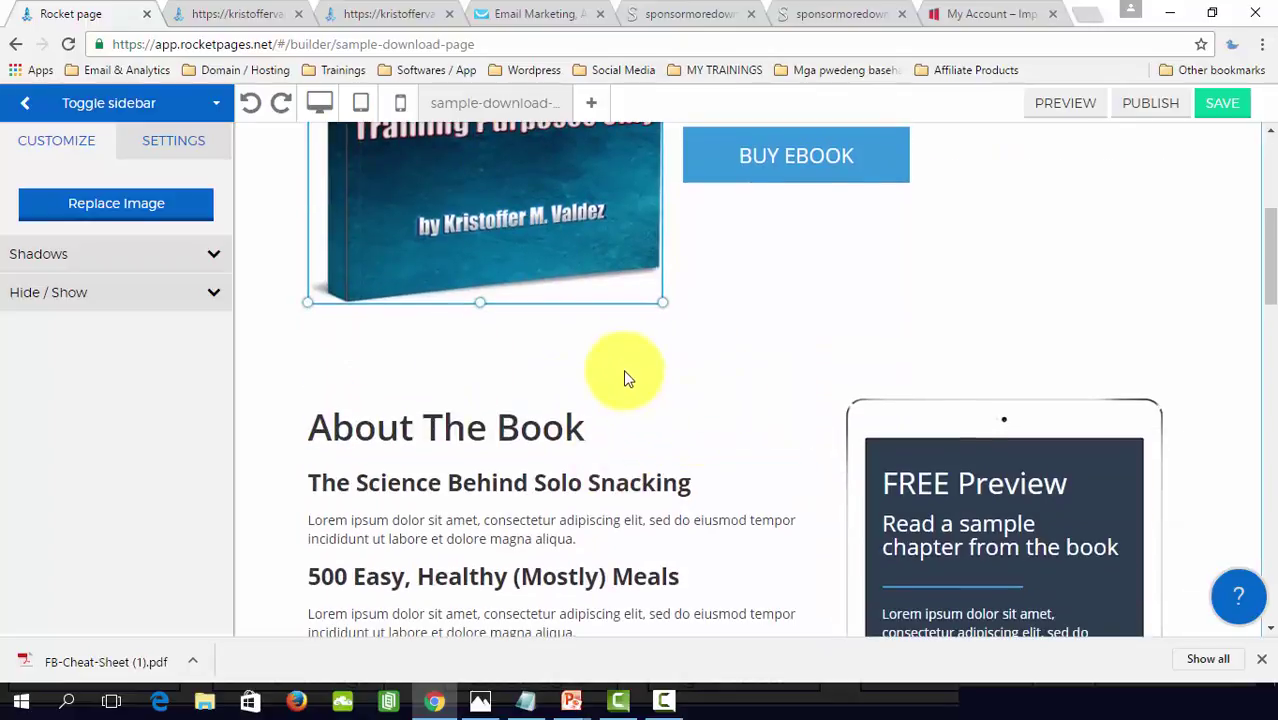
{"action": "scroll", "coordinate": [627, 378], "scroll_direction": "up", "scroll_amount": 3}
{"action": "scroll", "coordinate": [526, 314], "scroll_direction": "up", "scroll_amount": 1}
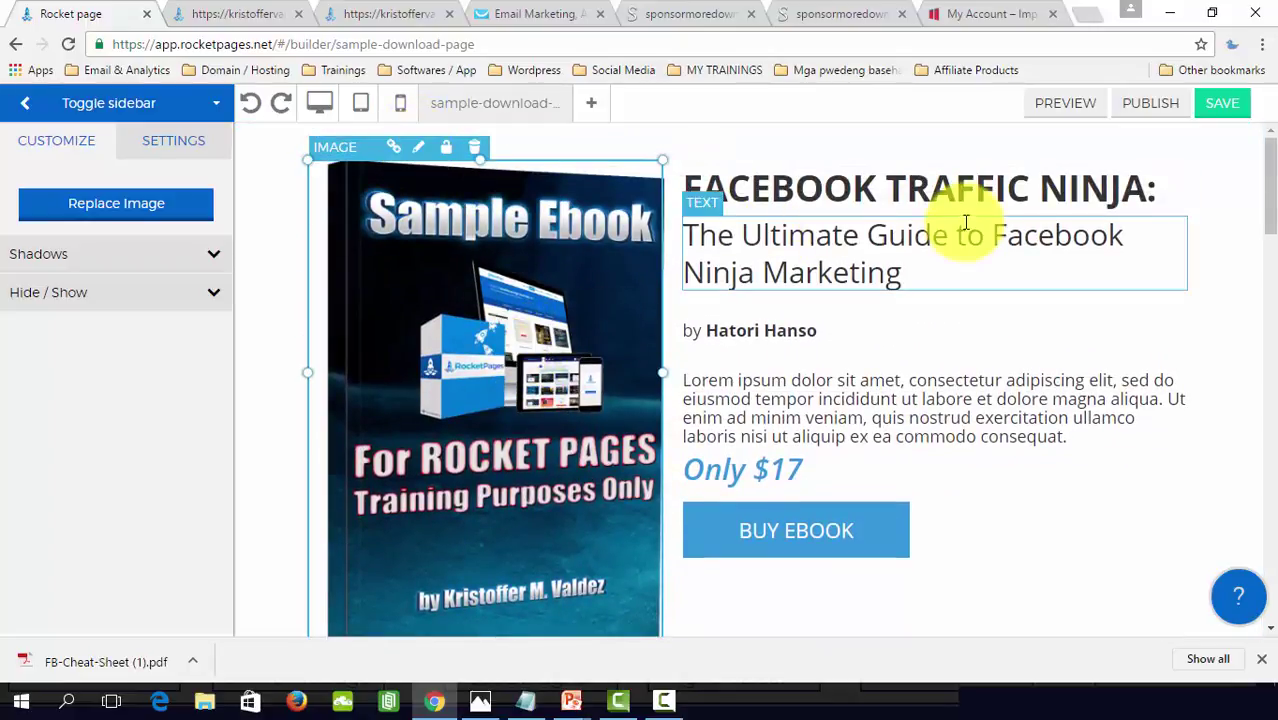
{"action": "left_click", "coordinate": [1138, 193]}
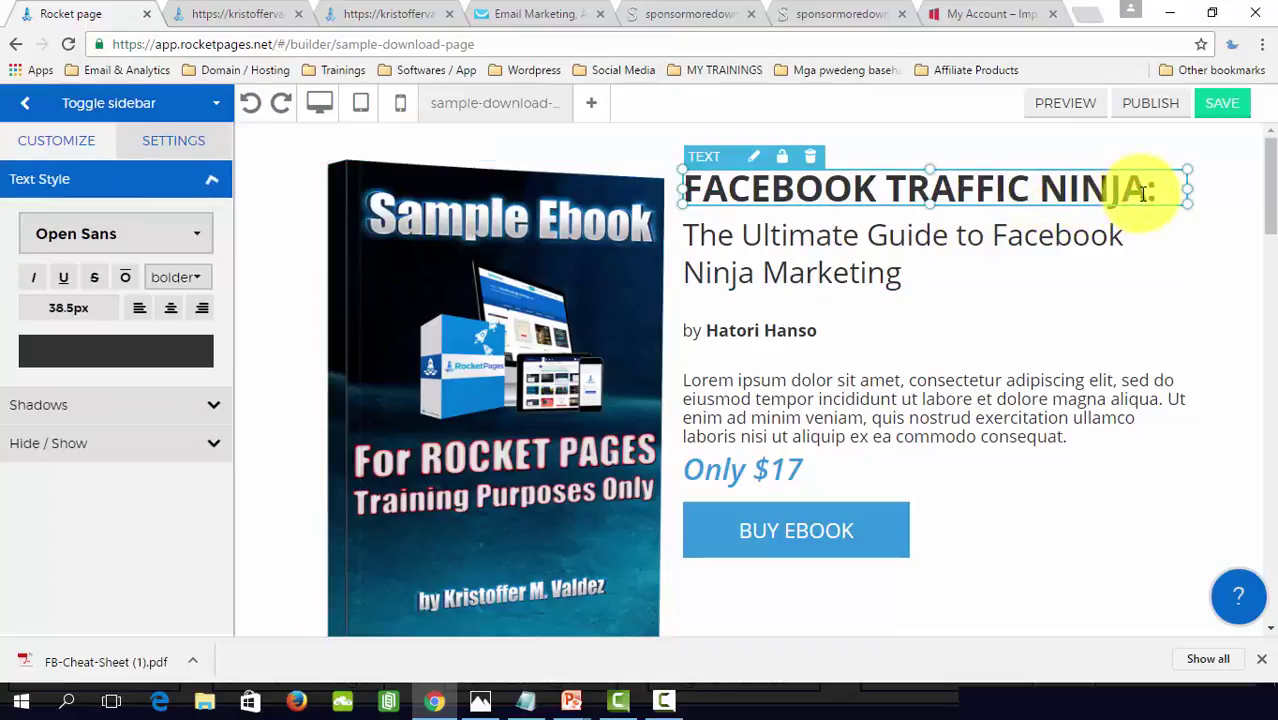
{"action": "left_click", "coordinate": [755, 163]}
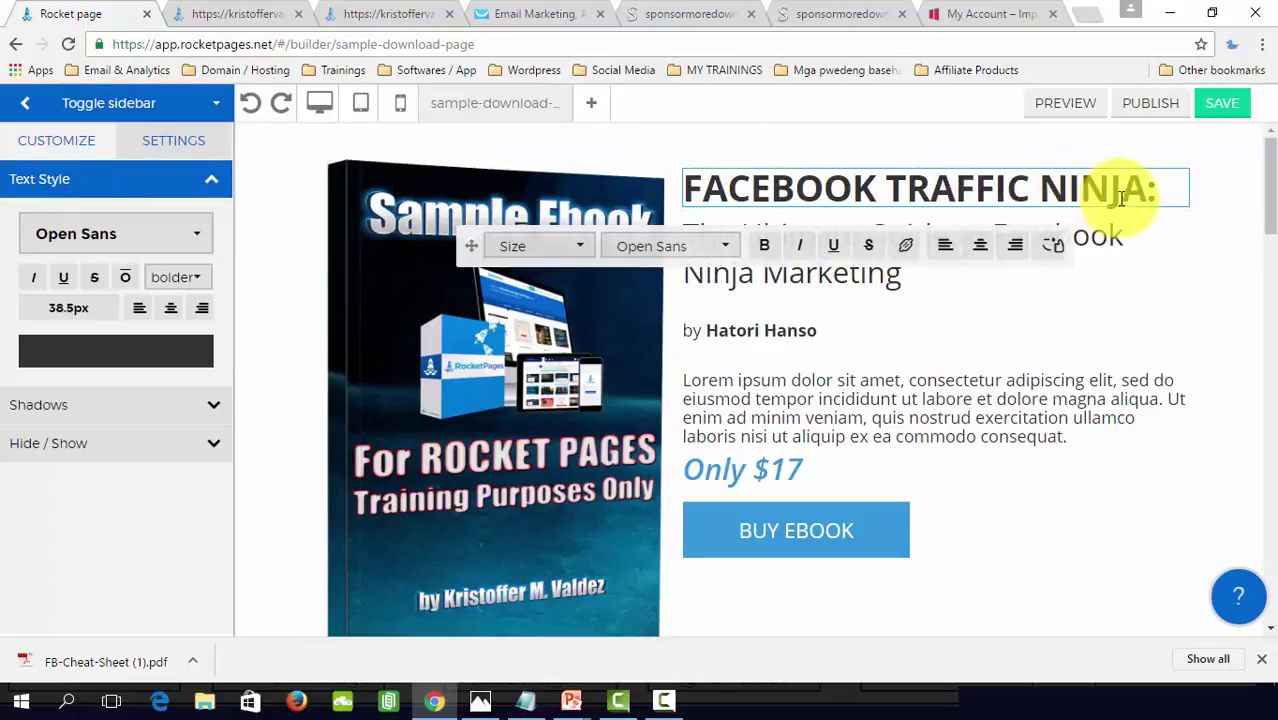
{"action": "left_click_drag", "start_coordinate": [1143, 190], "coordinate": [683, 190]}
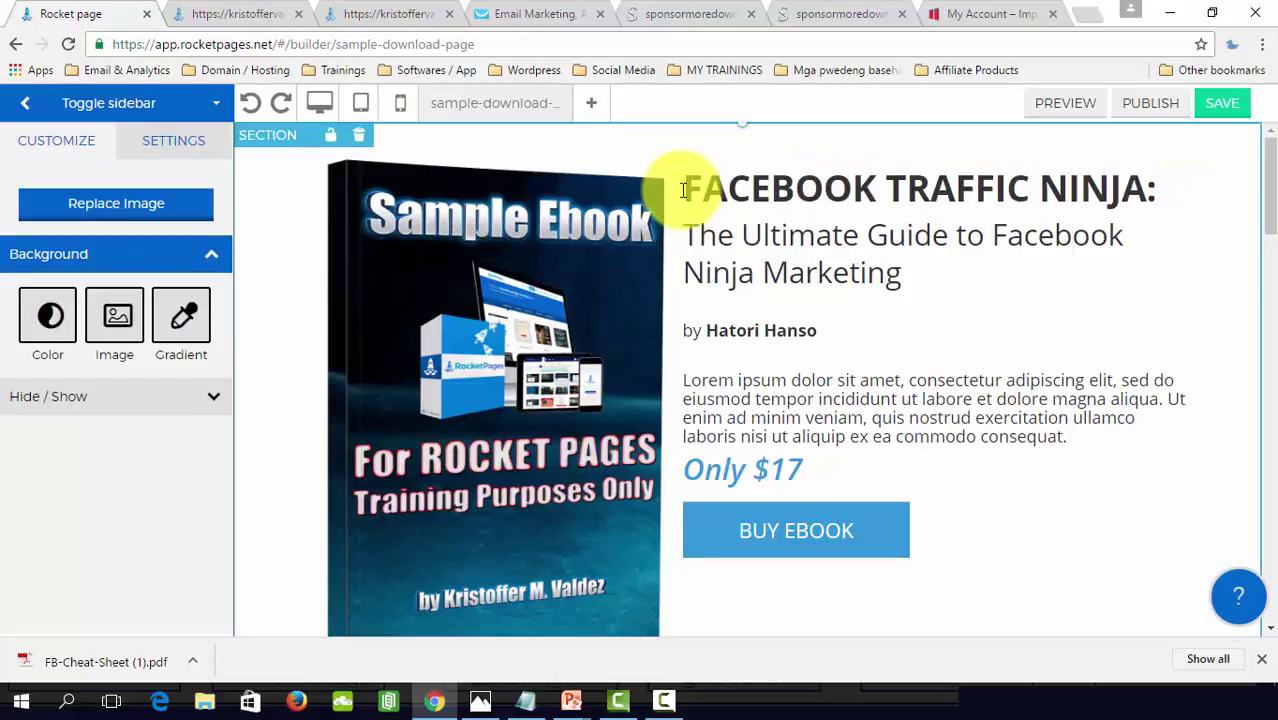
Step: Replace the headline text FACEBOOK TRAFFIC NINJA beside the book cover with FREE REPORT REVEALS, keeping the colon
{"action": "left_click", "coordinate": [1143, 188]}
{"action": "left_click", "coordinate": [747, 157]}
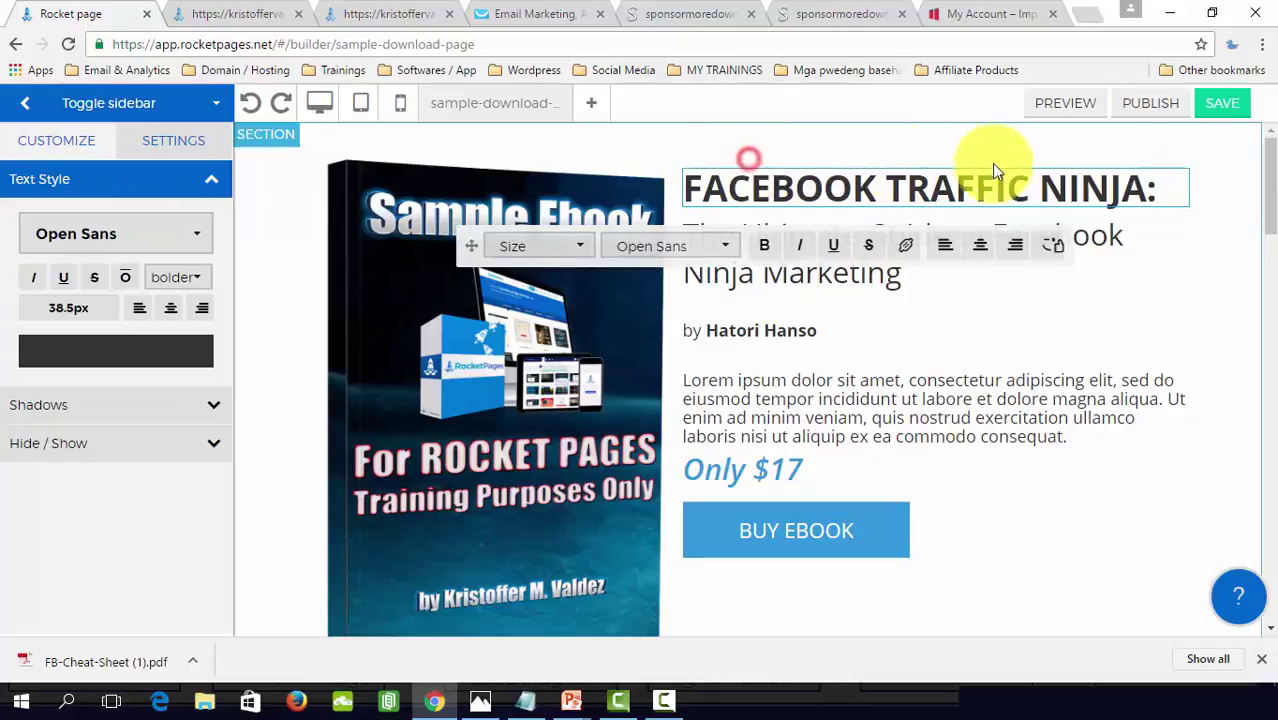
{"action": "left_click", "coordinate": [1147, 193]}
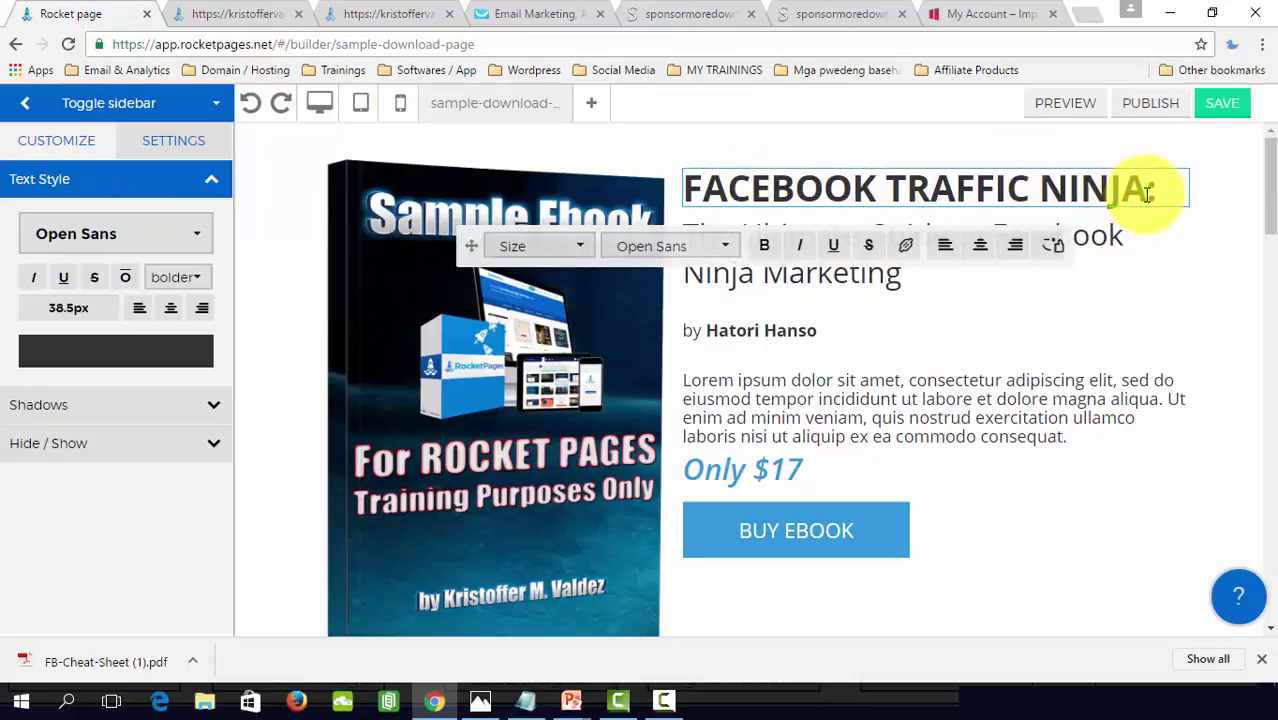
{"action": "triple_click", "coordinate": [1147, 193]}
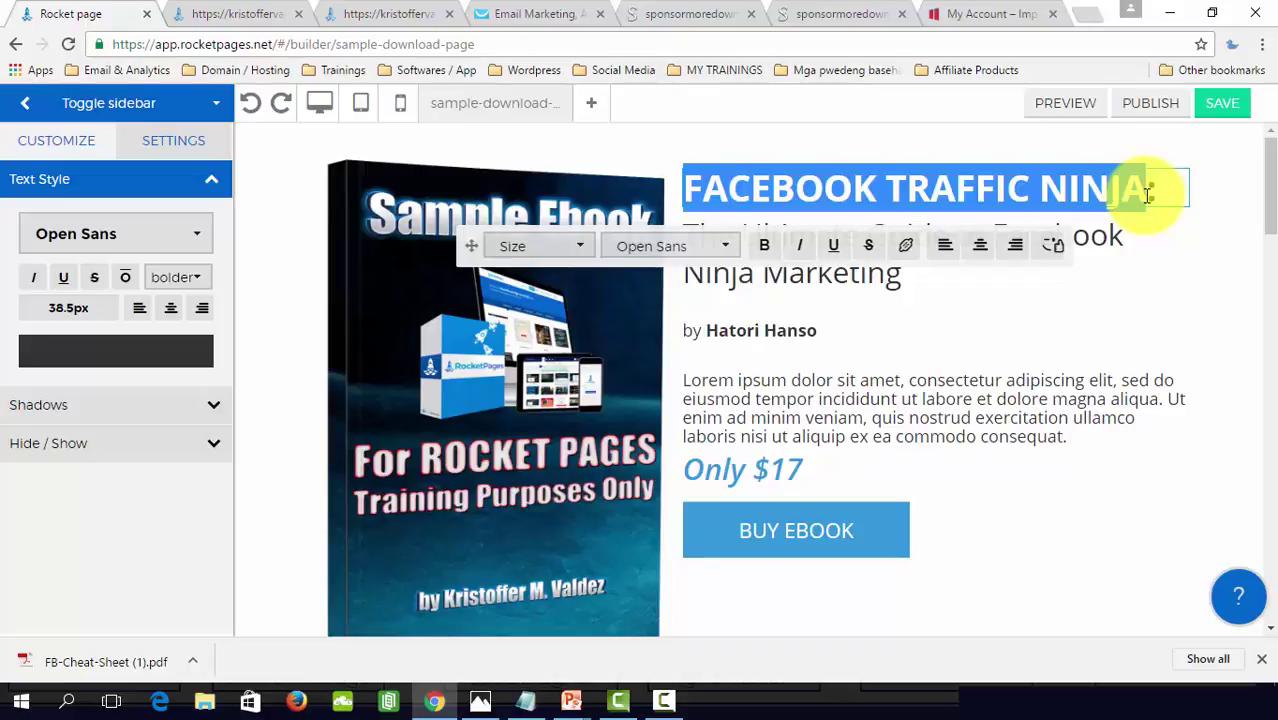
{"action": "key", "text": "ctrl+s"}
{"action": "type", "text": "FREE"}
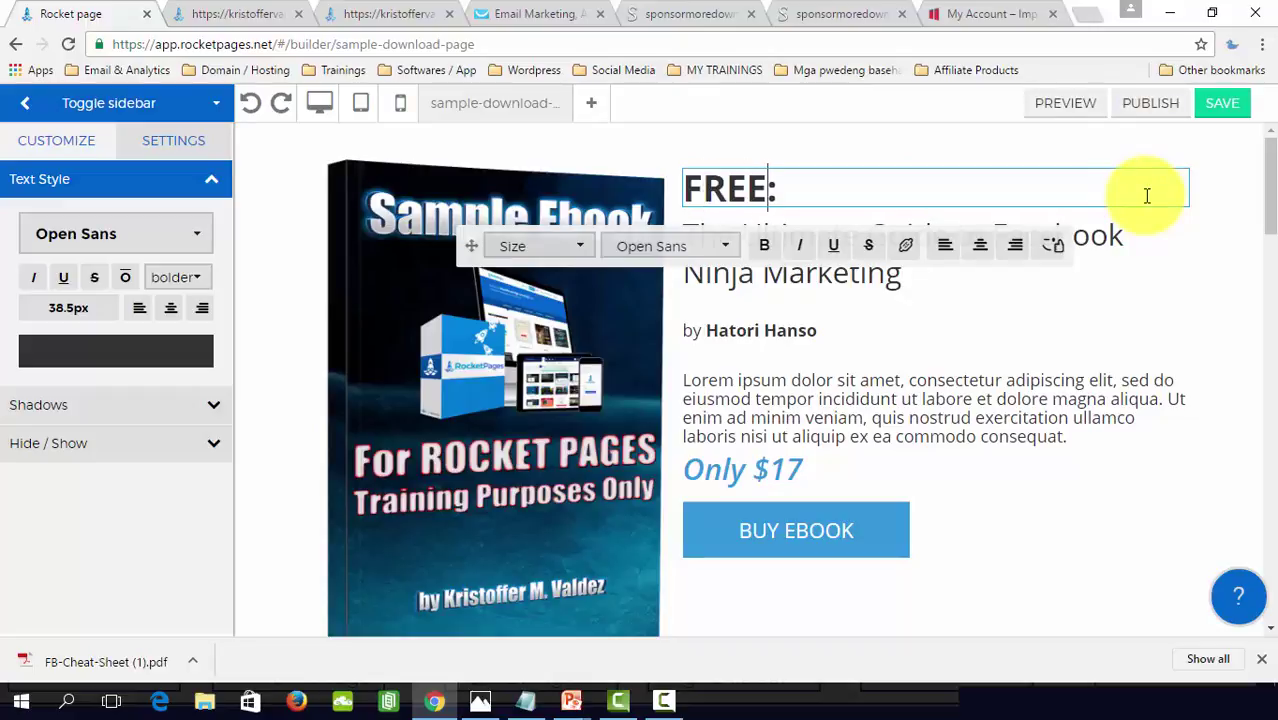
{"action": "type", "text": " REPORT"}
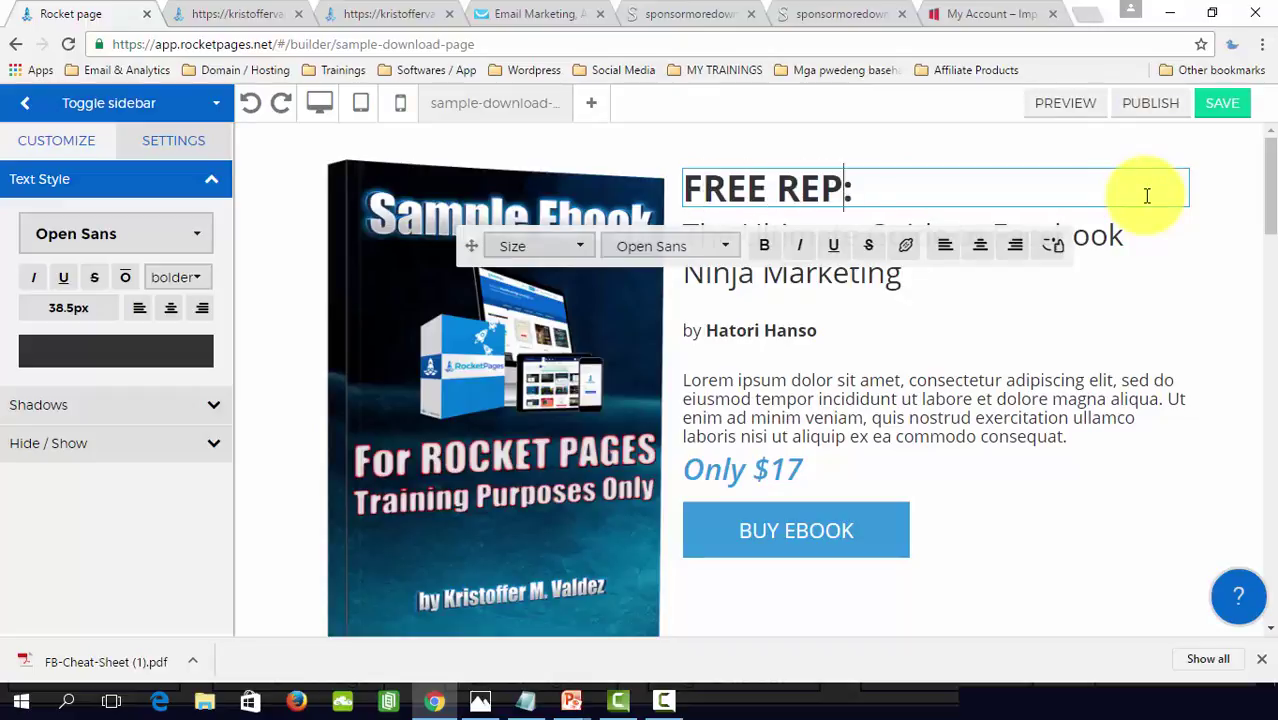
{"action": "type", "text": " REVEALS"}
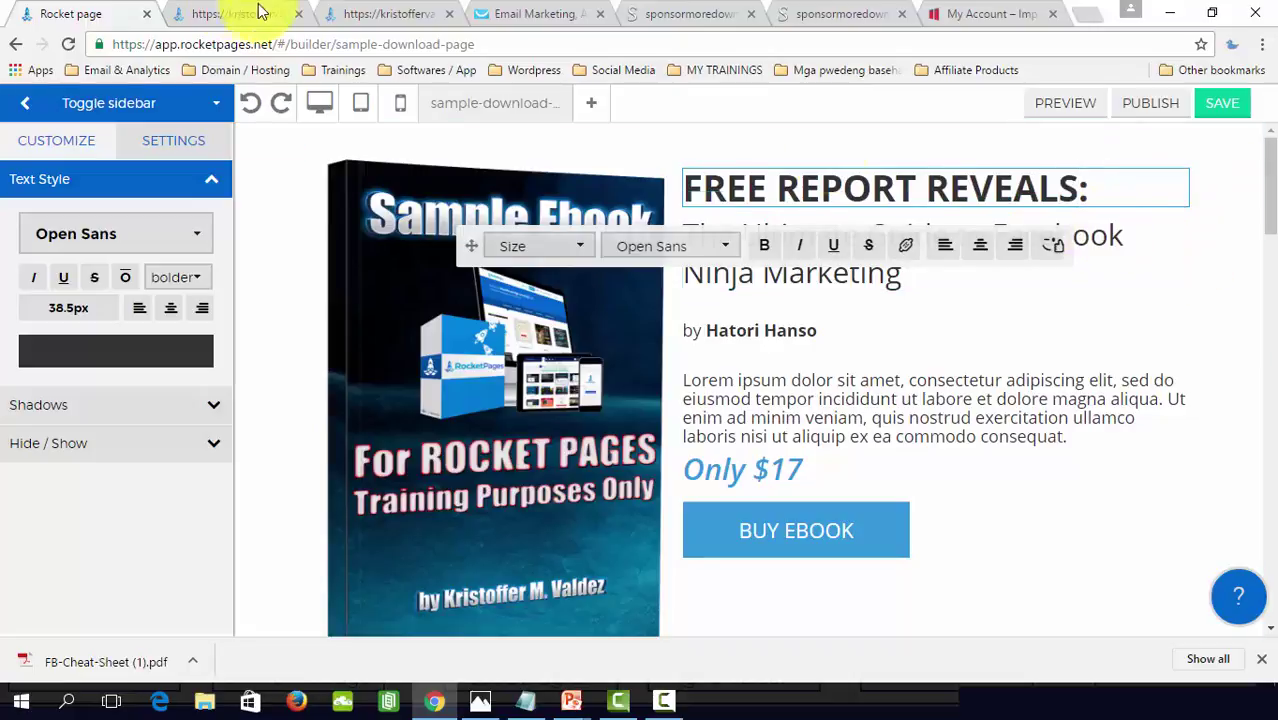
Step: Copy "5 Ways How TO Close Your Prospect Into Your Networking Business" from the headline of the published sample-lead-capture-page
{"action": "left_click", "coordinate": [349, 12]}
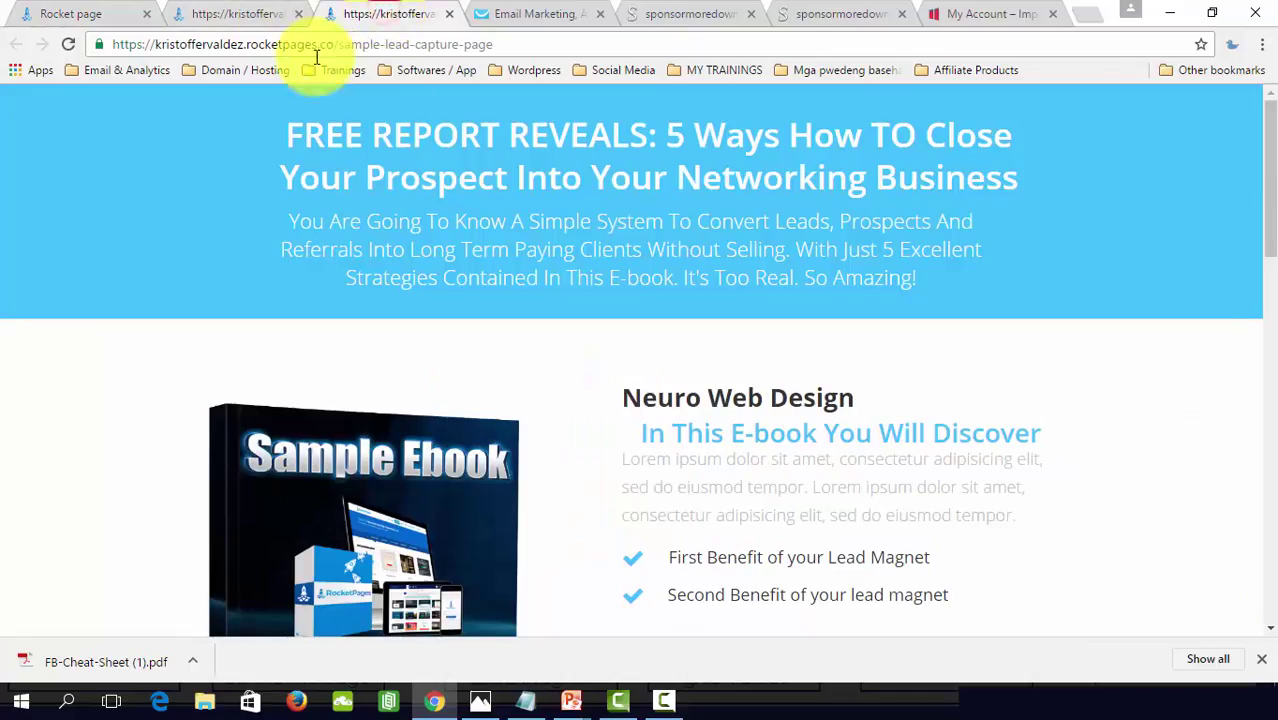
{"action": "scroll", "coordinate": [634, 382], "scroll_direction": "down", "scroll_amount": 2}
{"action": "scroll", "coordinate": [628, 371], "scroll_direction": "up", "scroll_amount": 1}
{"action": "left_click_drag", "start_coordinate": [667, 138], "coordinate": [1024, 193]}
{"action": "key", "text": "ctrl+c"}
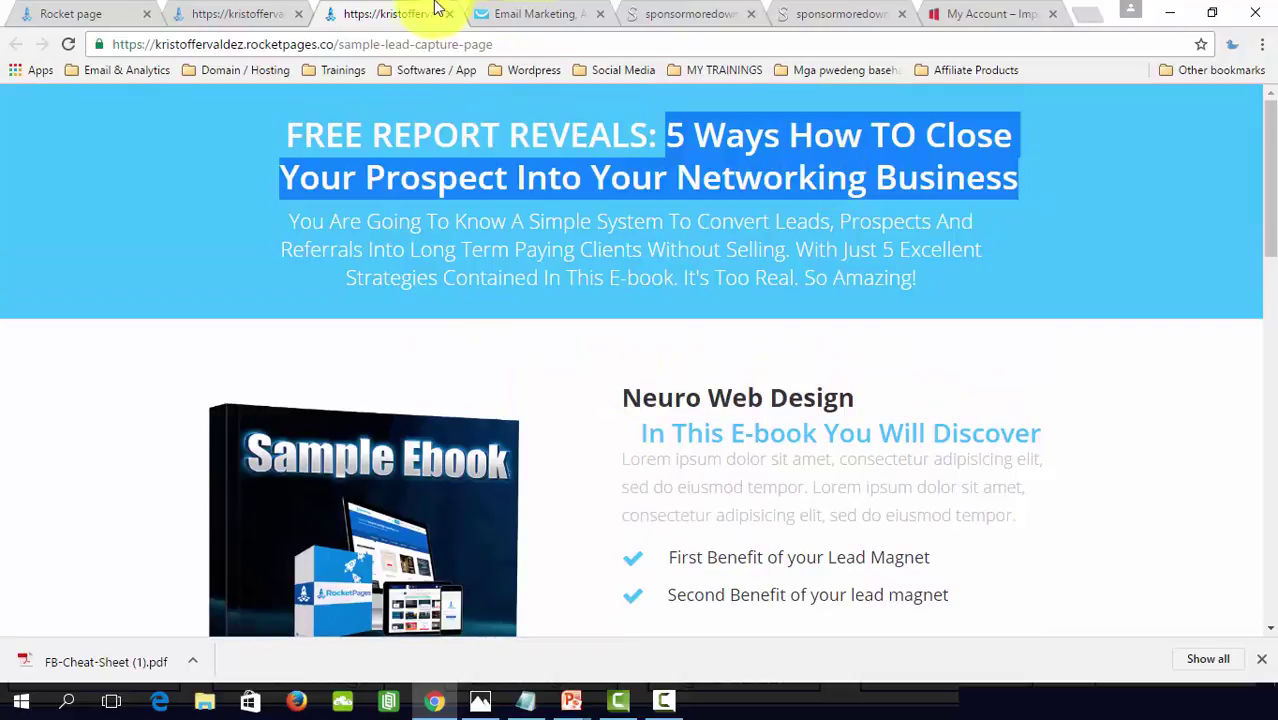
Step: Return to the page builder and replace the subtitle under the headline with the copied "5 Ways How TO Close Your Prospect Into Your Networking Business"
{"action": "left_click", "coordinate": [50, 12]}
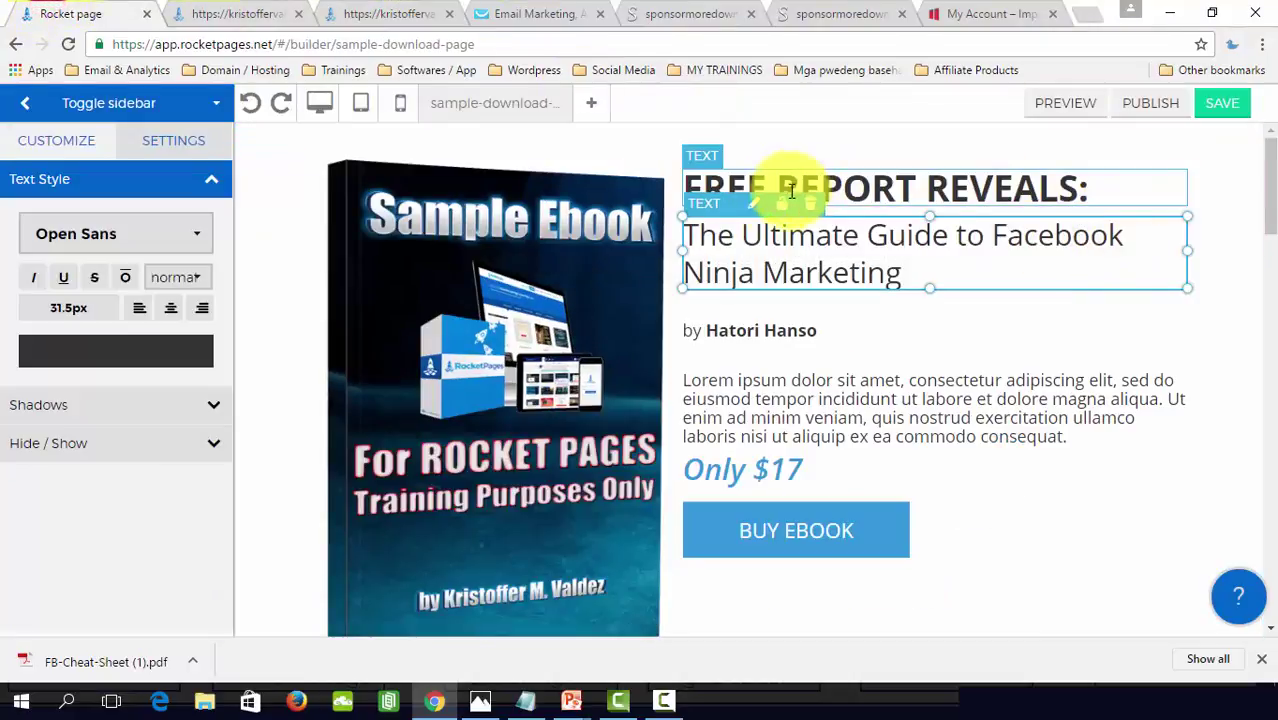
{"action": "left_click", "coordinate": [713, 228]}
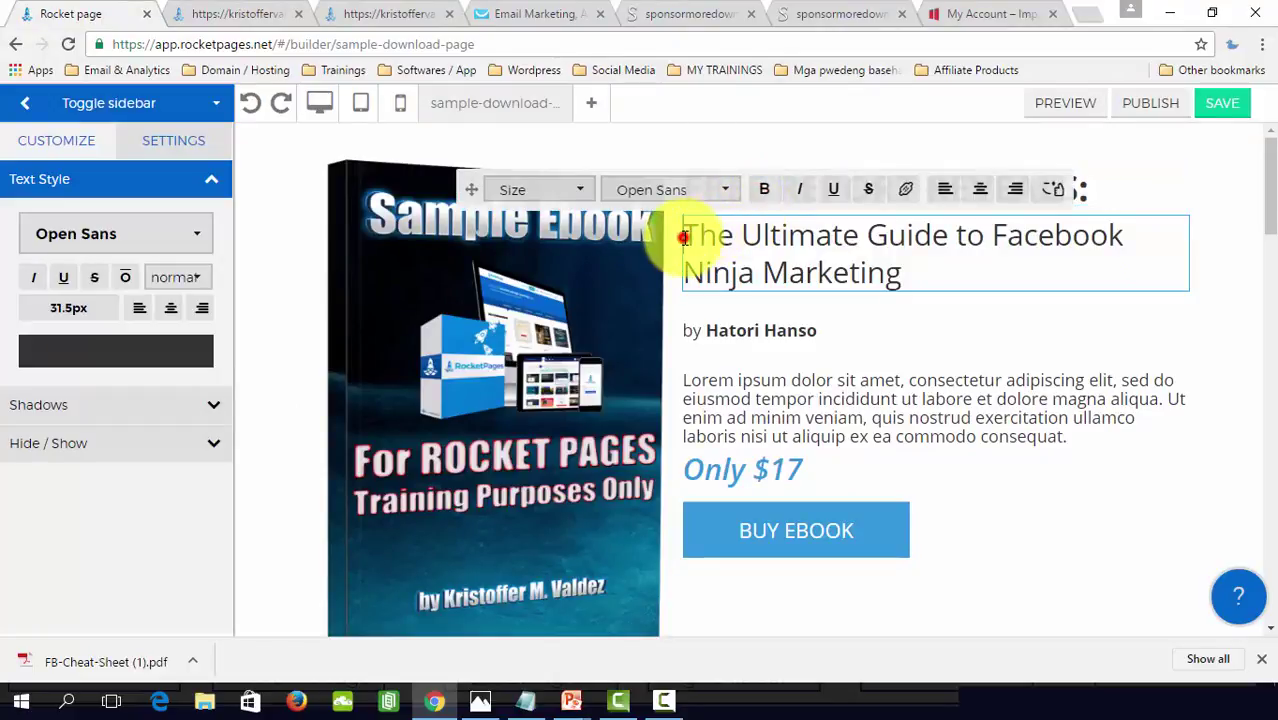
{"action": "triple_click", "coordinate": [688, 236]}
{"action": "key", "text": "ctrl+v"}
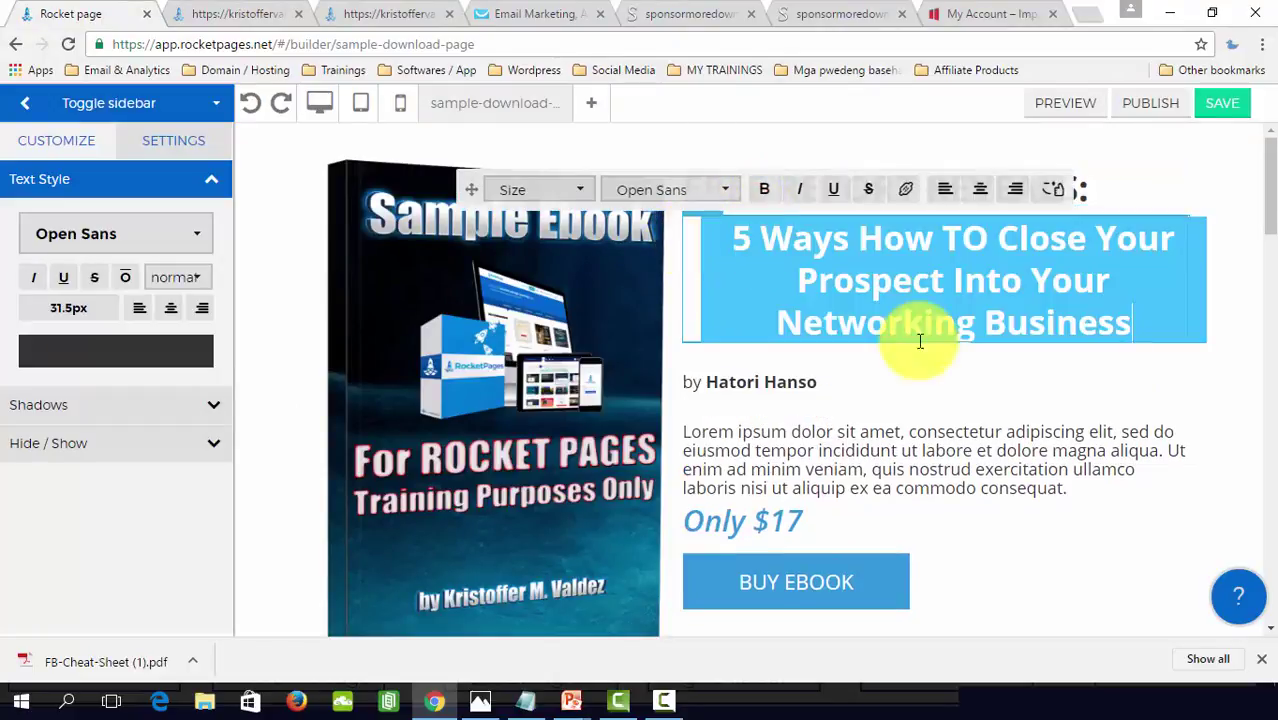
{"action": "left_click", "coordinate": [938, 391]}
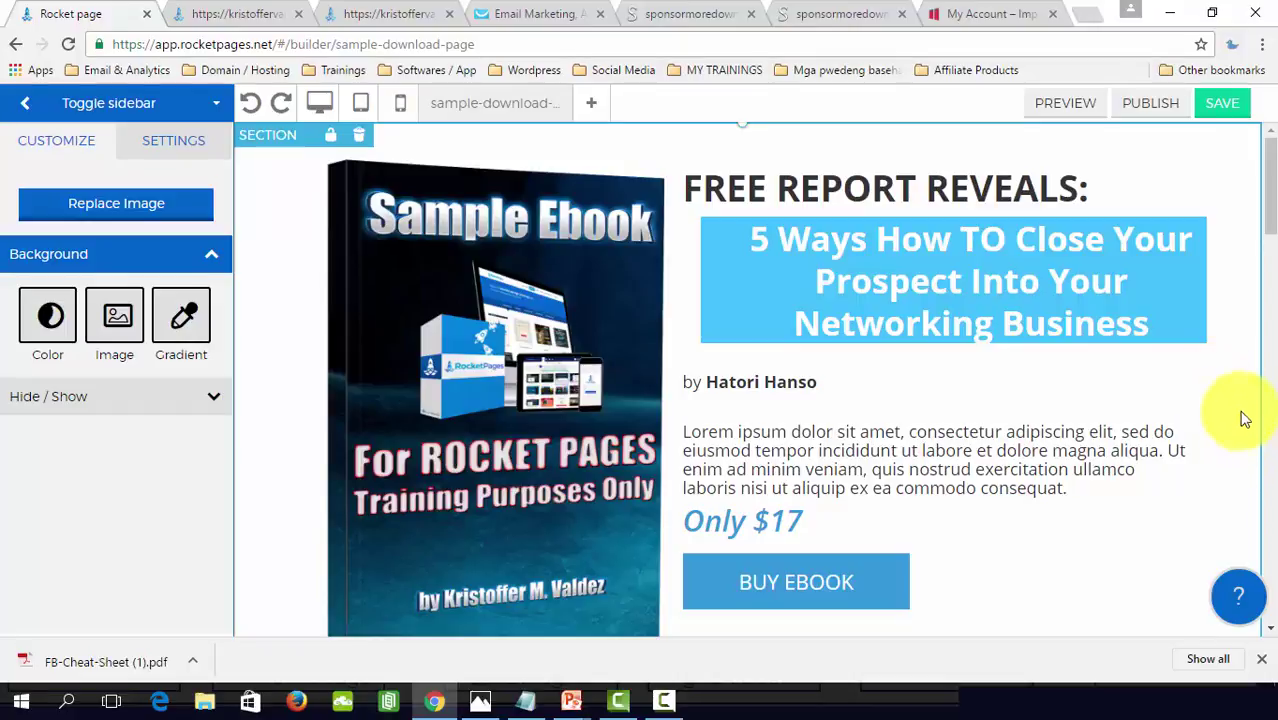
{"action": "scroll", "coordinate": [1231, 405], "scroll_direction": "down", "scroll_amount": 4}
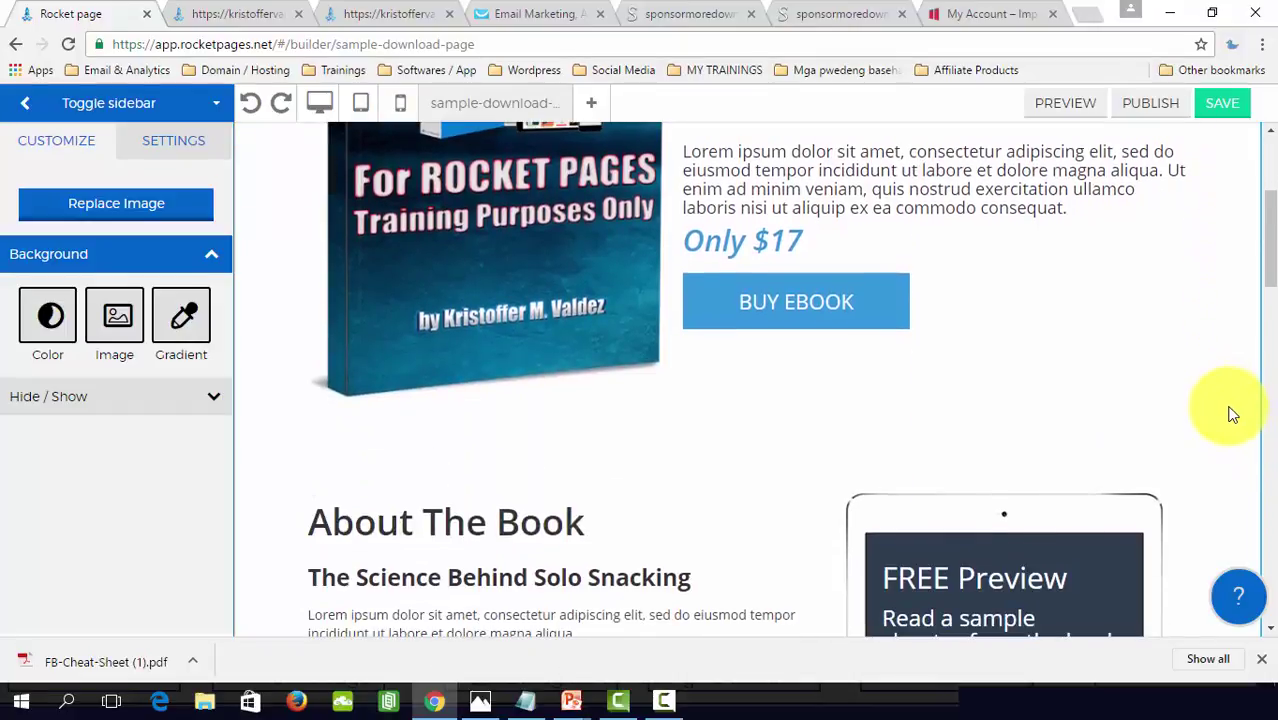
{"action": "scroll", "coordinate": [1231, 410], "scroll_direction": "up", "scroll_amount": 4}
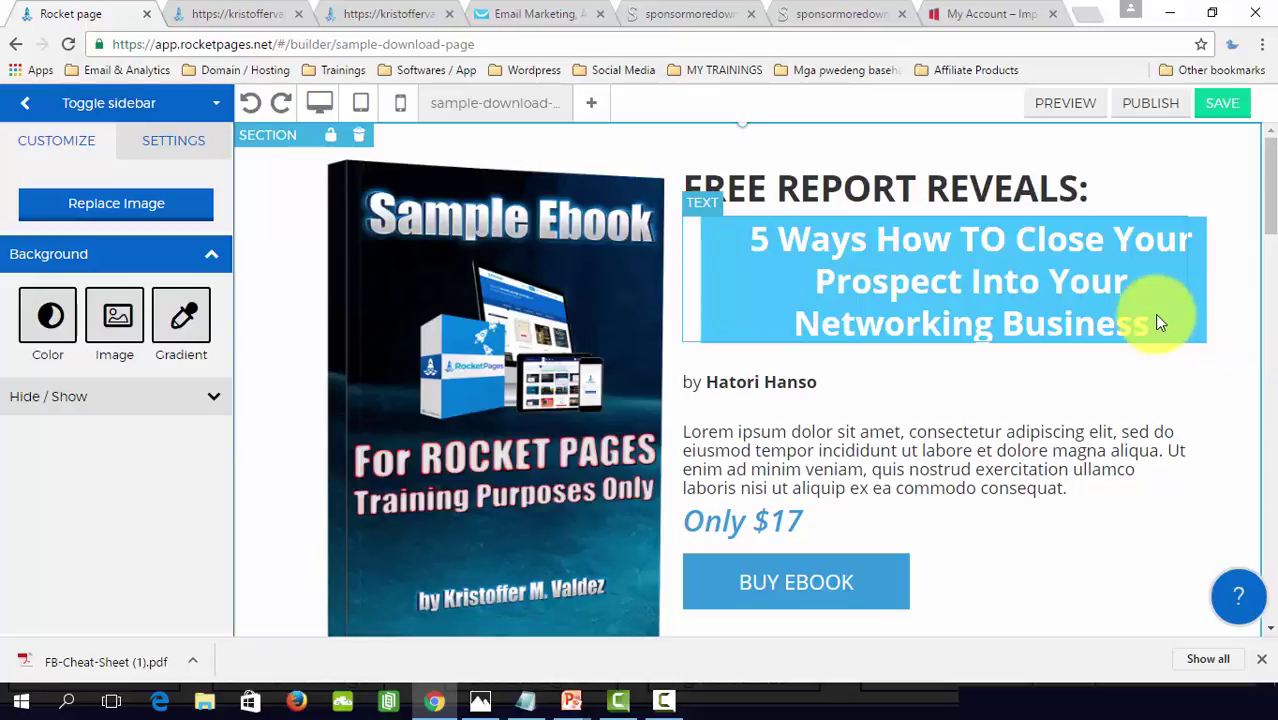
Step: Replace the placeholder author name in the byline under the subtitle with the e-book author's full name
{"action": "left_click", "coordinate": [782, 390]}
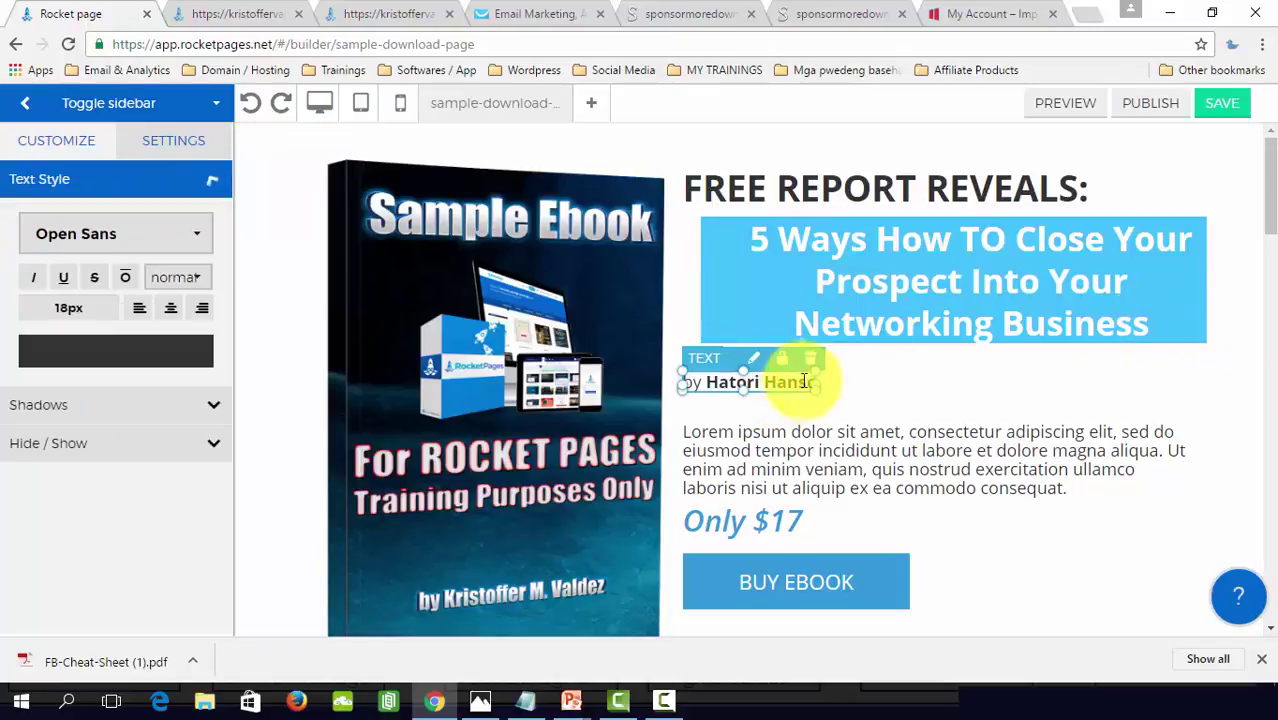
{"action": "left_click", "coordinate": [750, 357]}
{"action": "left_click", "coordinate": [685, 385]}
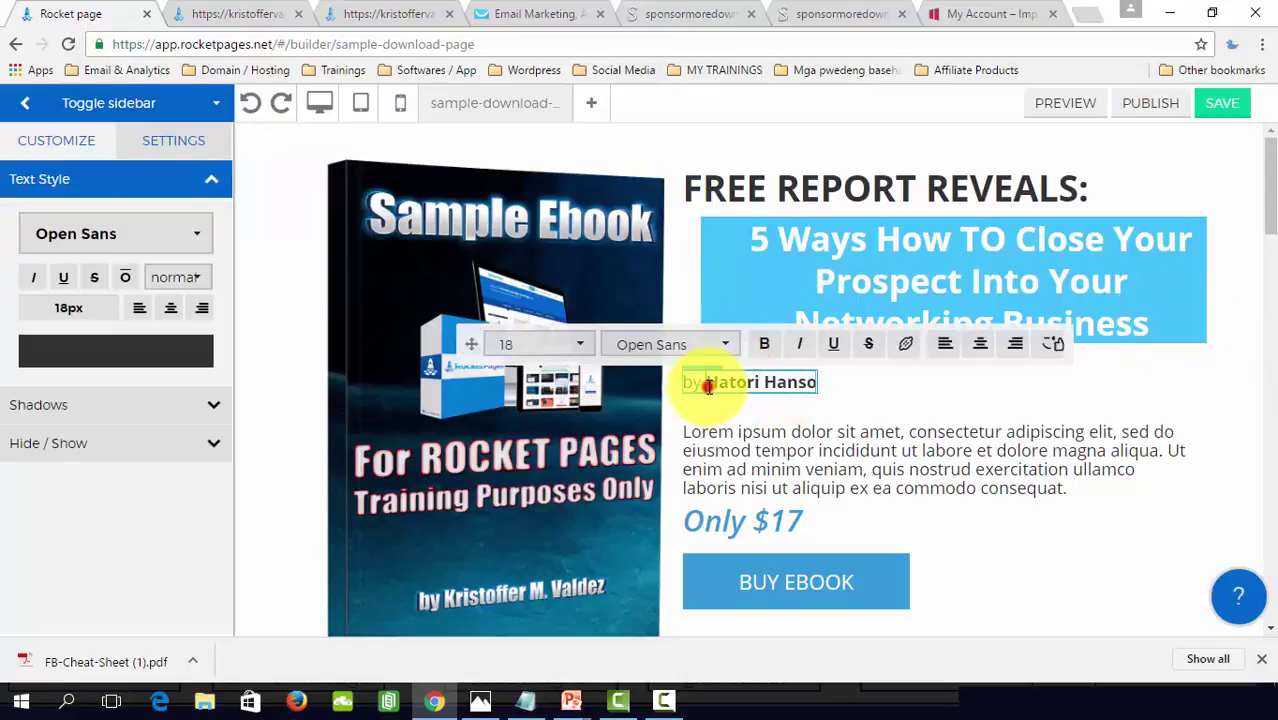
{"action": "triple_click", "coordinate": [708, 387]}
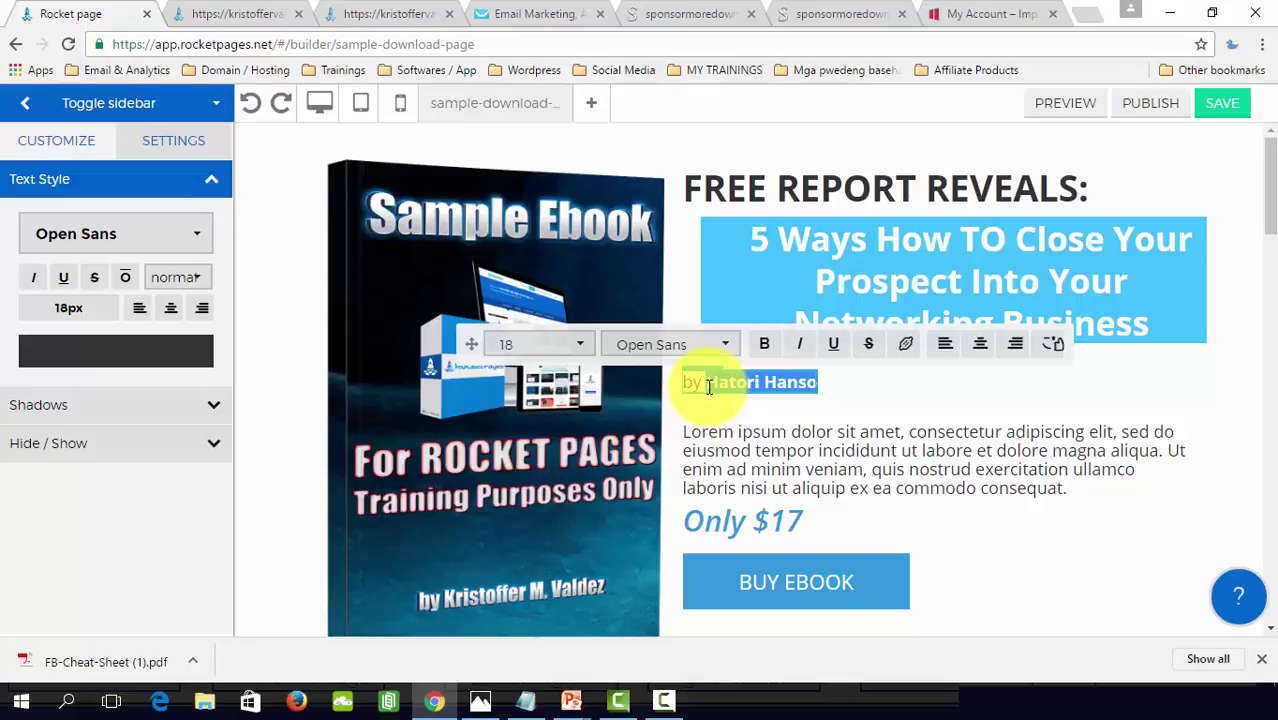
{"action": "type", "text": "Kristoffe"}
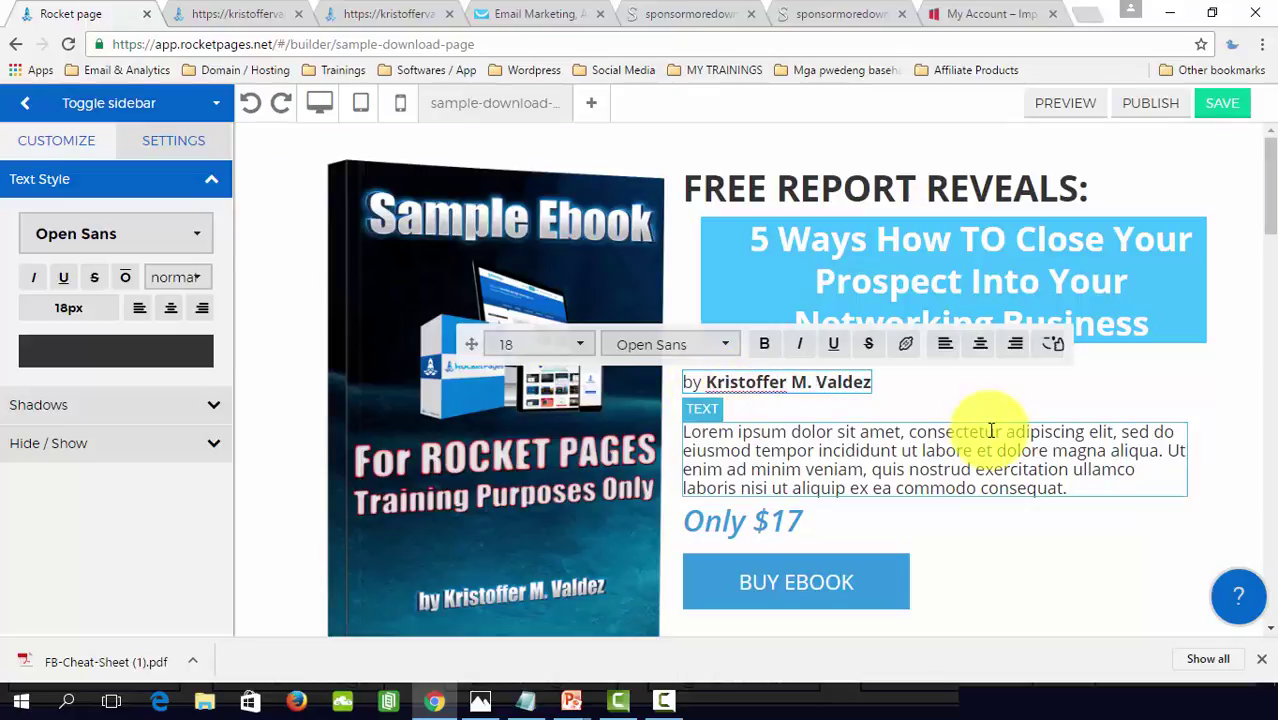
Step: Open the link options of the BUY EBOOK button and start editing its Website URL
{"action": "scroll", "coordinate": [950, 445], "scroll_direction": "down", "scroll_amount": 1}
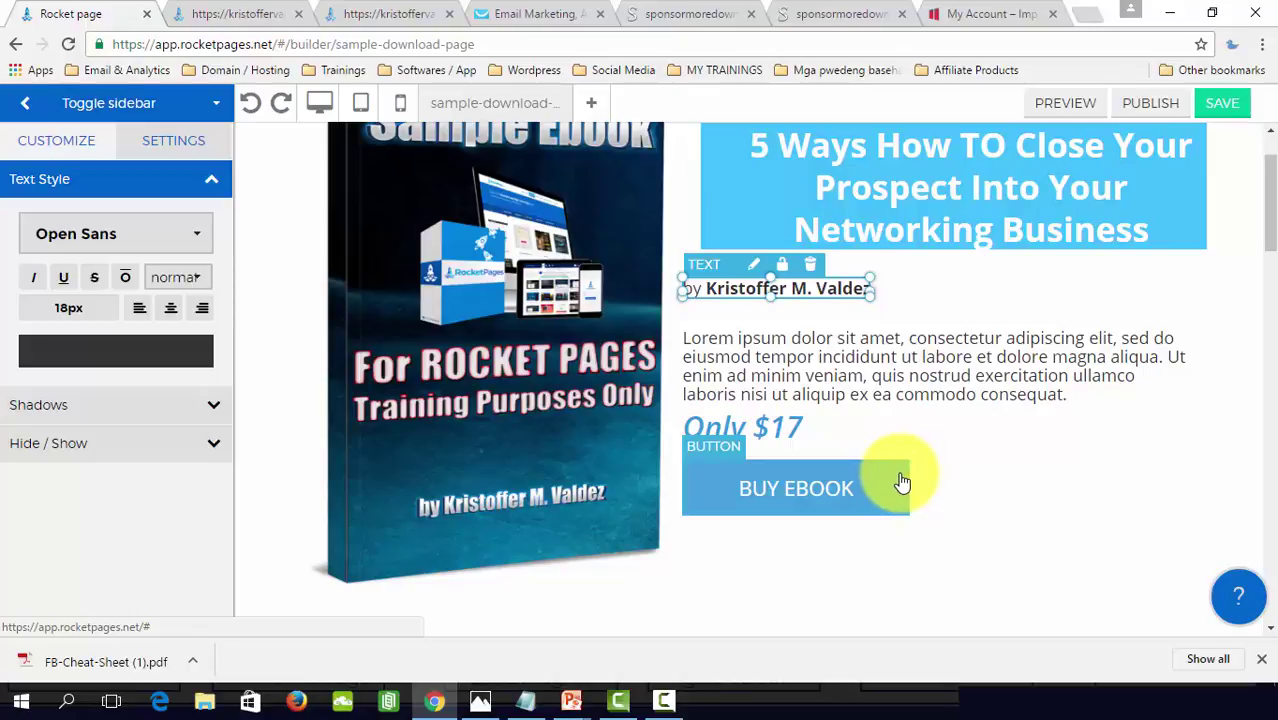
{"action": "left_click", "coordinate": [900, 478]}
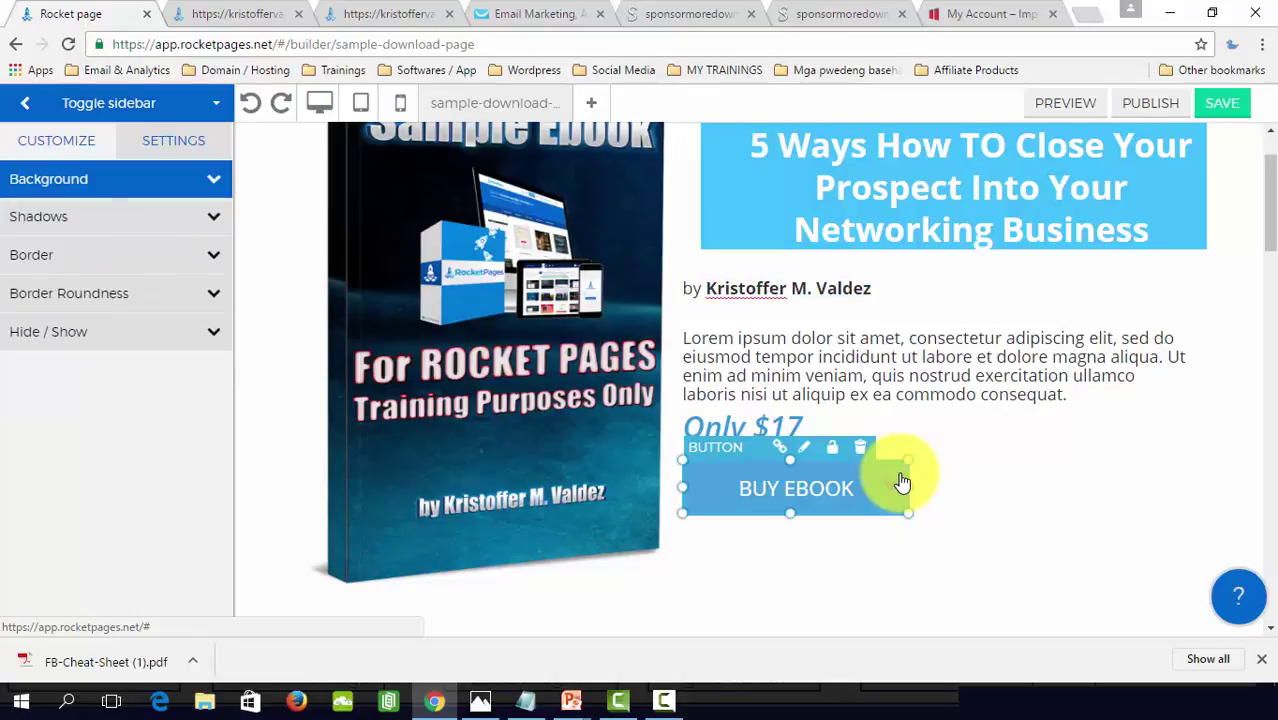
{"action": "left_click", "coordinate": [781, 451]}
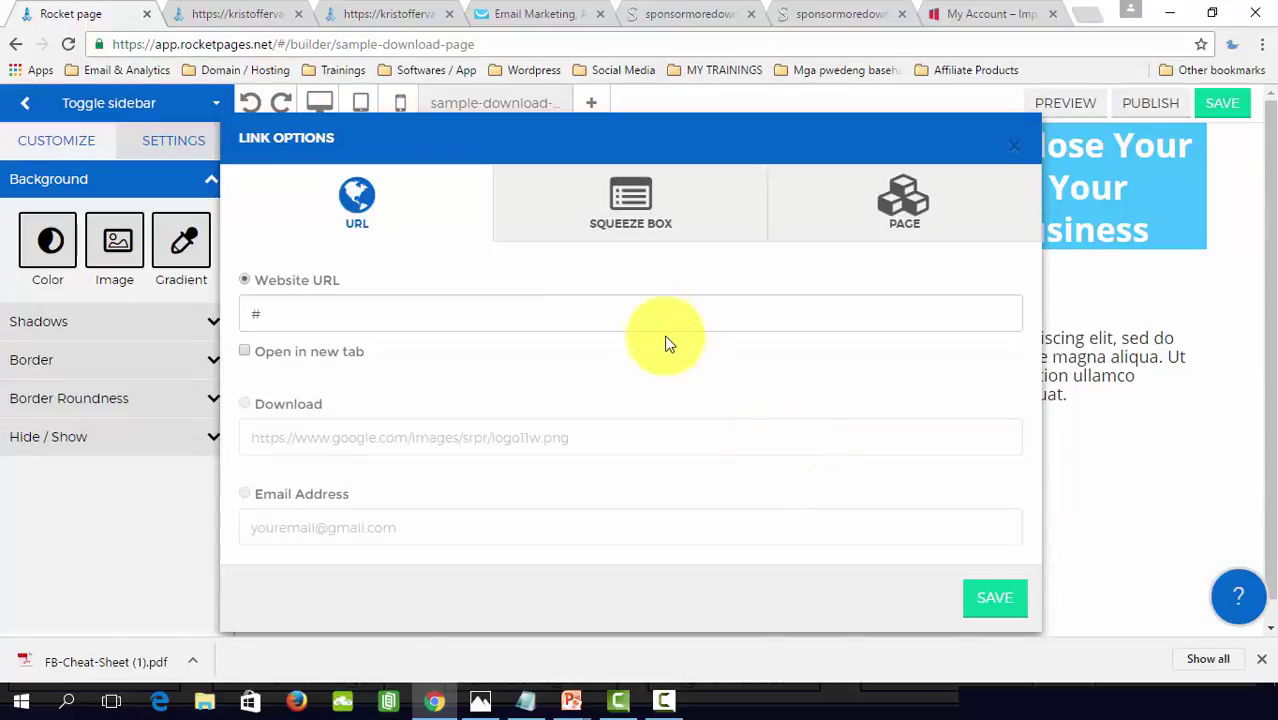
{"action": "left_click", "coordinate": [663, 324]}
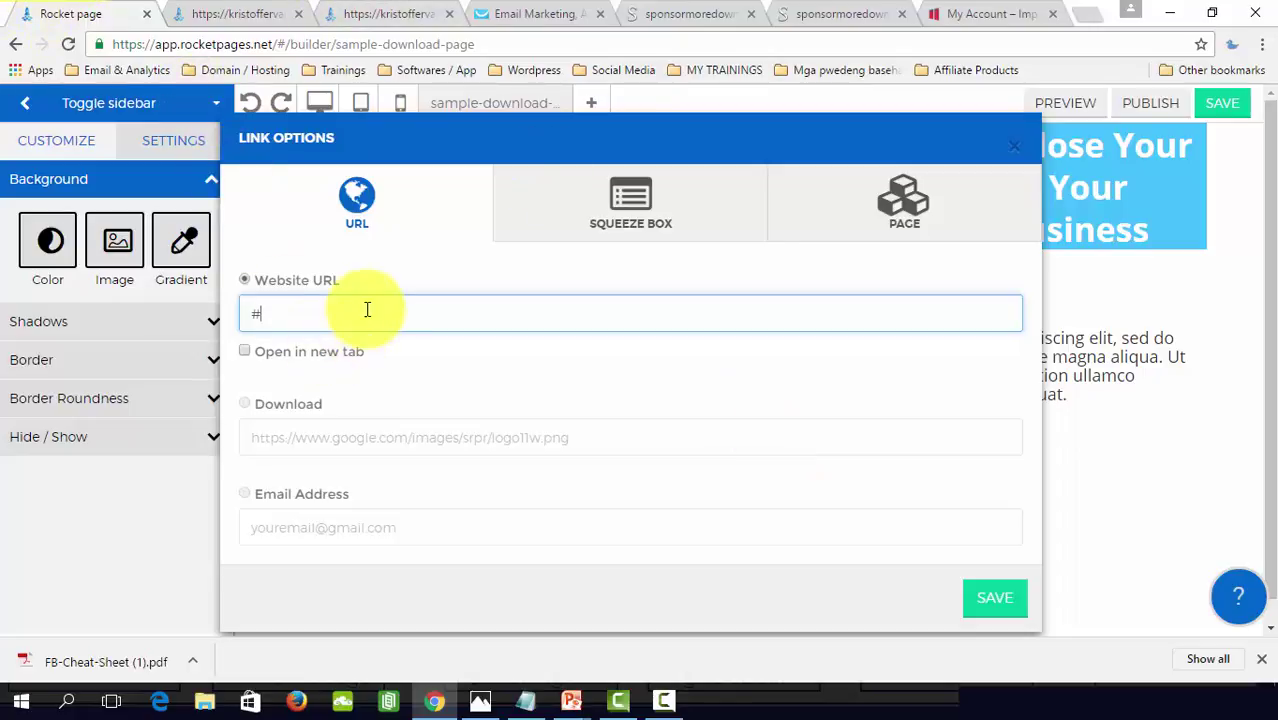
Step: Switch to the Impact Instrument account page and open the blog dashboard
{"action": "left_click", "coordinate": [993, 20]}
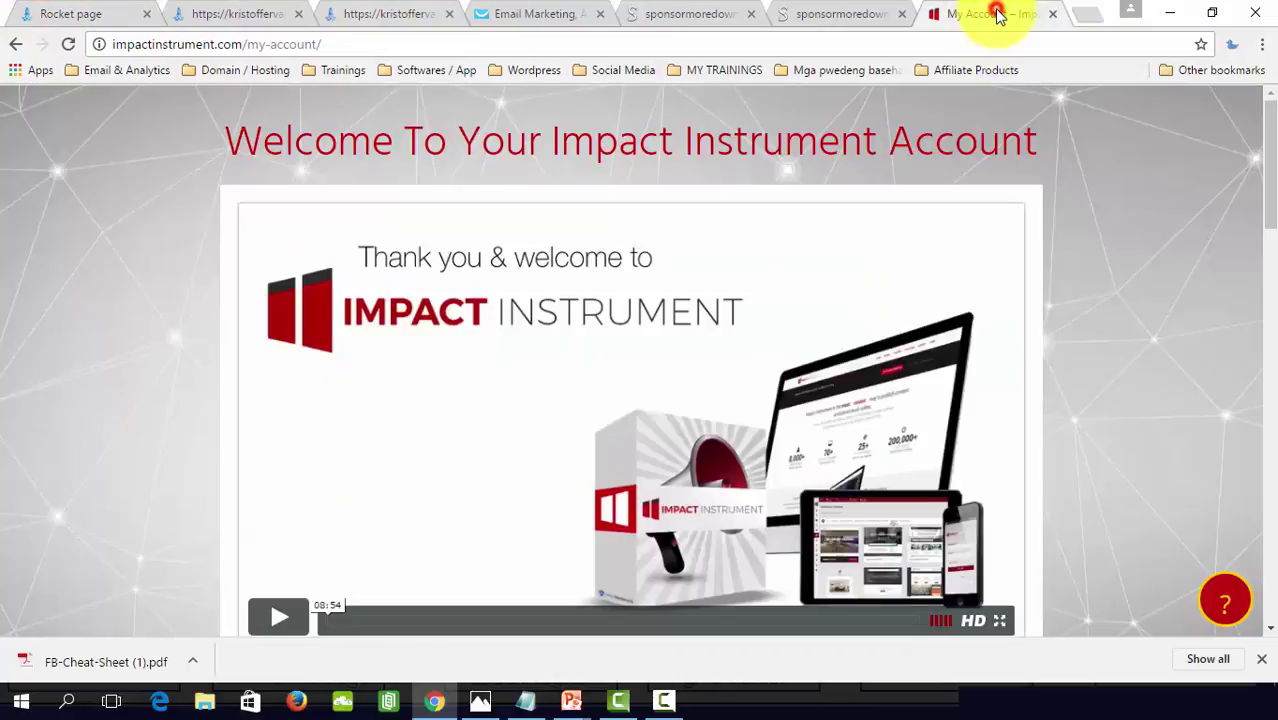
{"action": "scroll", "coordinate": [701, 190], "scroll_direction": "down", "scroll_amount": 3}
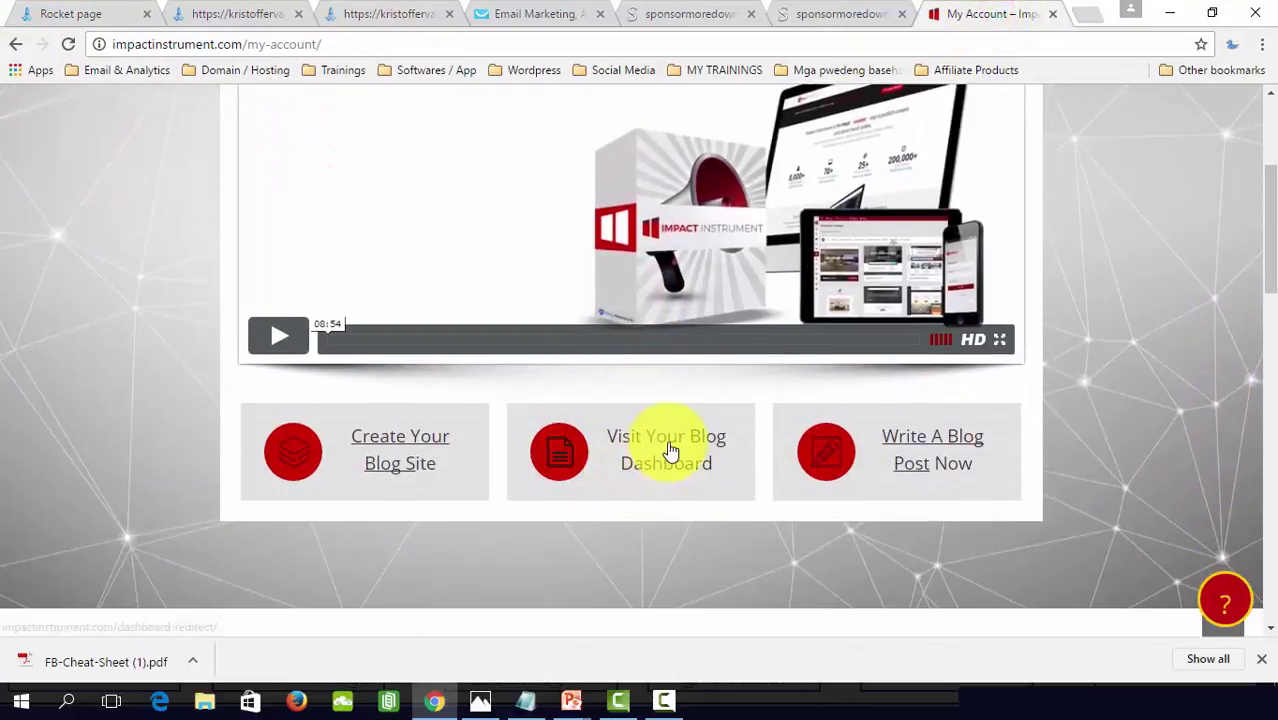
{"action": "left_click", "coordinate": [672, 450]}
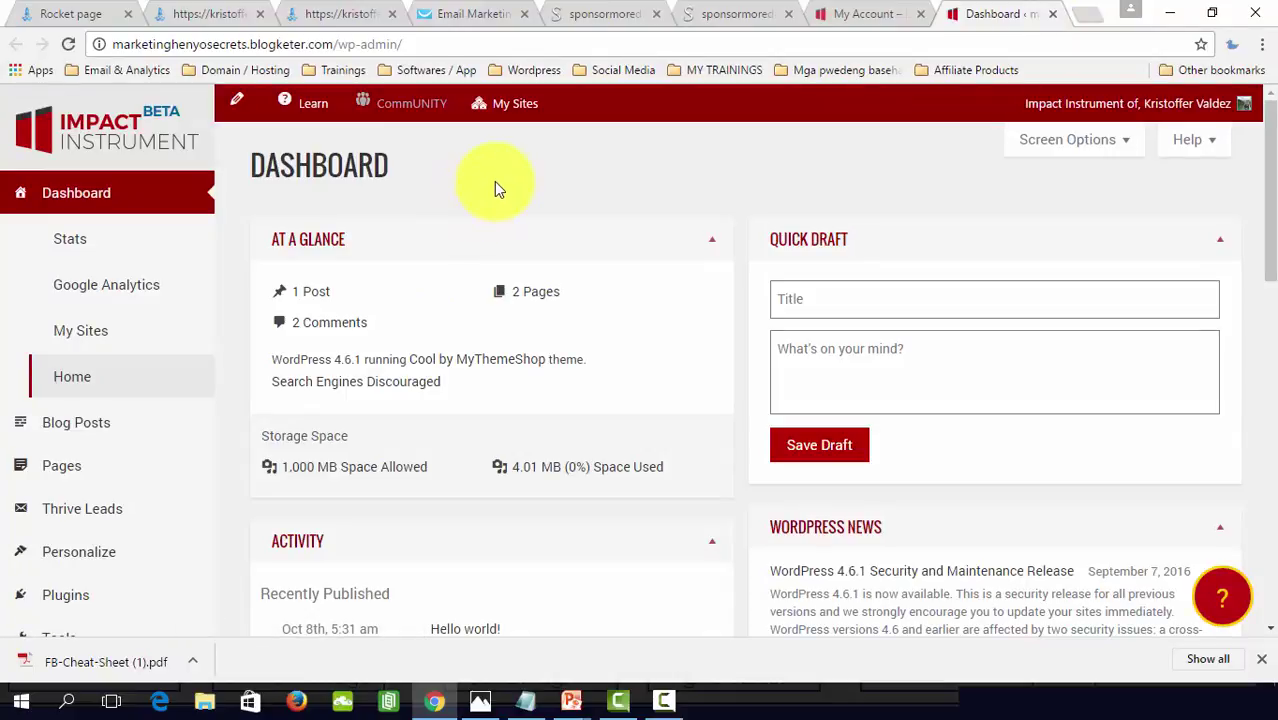
Step: Switch from the marketinghenyosecrets blog to the dashboard of the account owner's personal-name site
{"action": "mouse_move", "coordinate": [522, 118]}
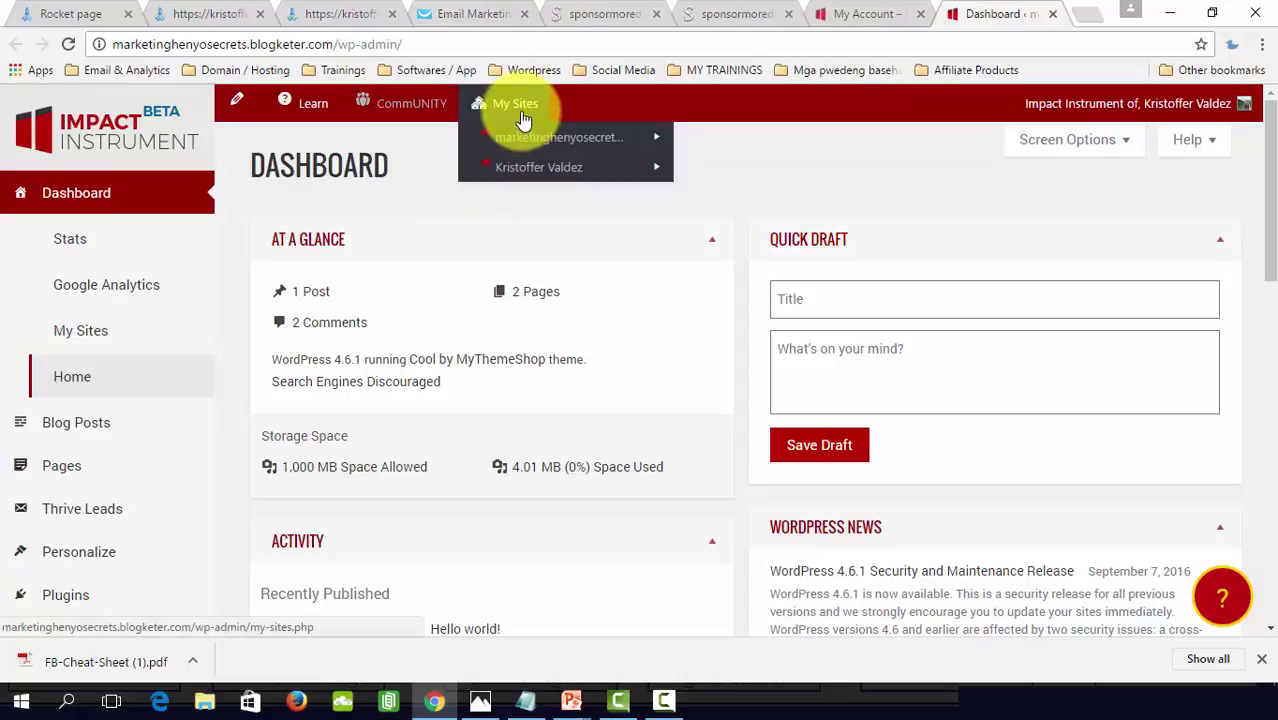
{"action": "left_click_drag", "start_coordinate": [333, 44], "coordinate": [112, 44]}
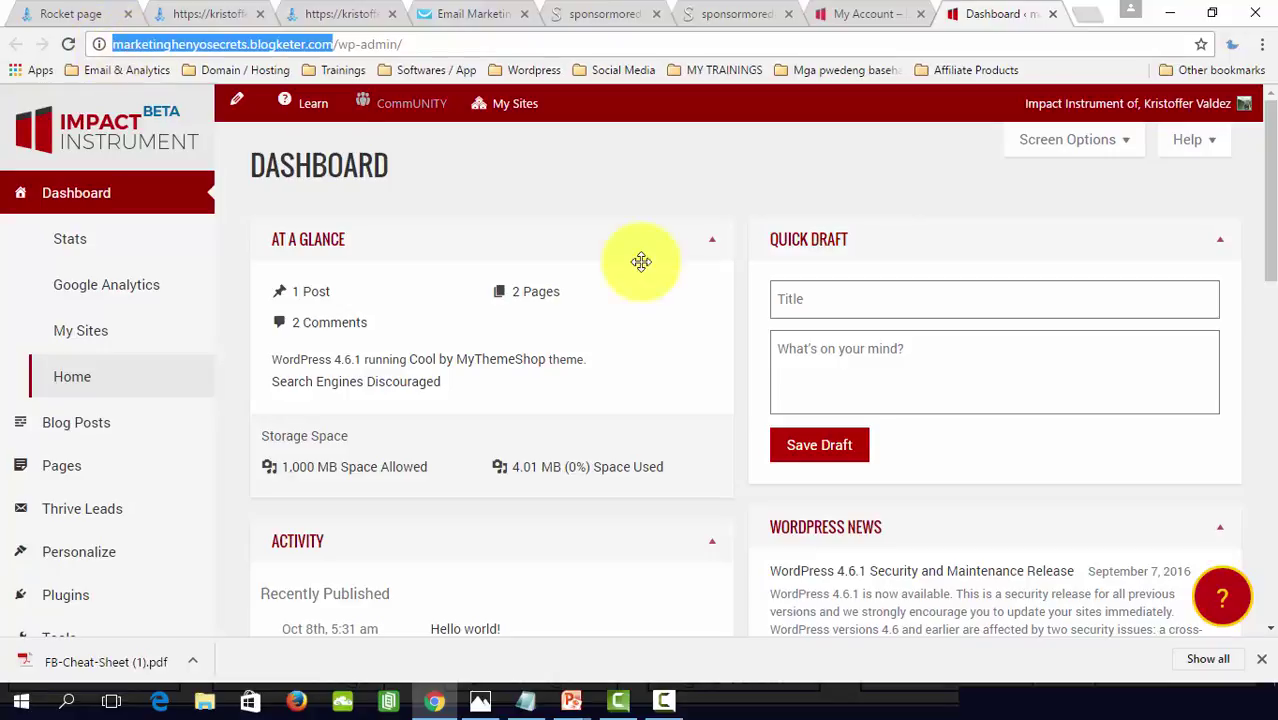
{"action": "left_click", "coordinate": [510, 186]}
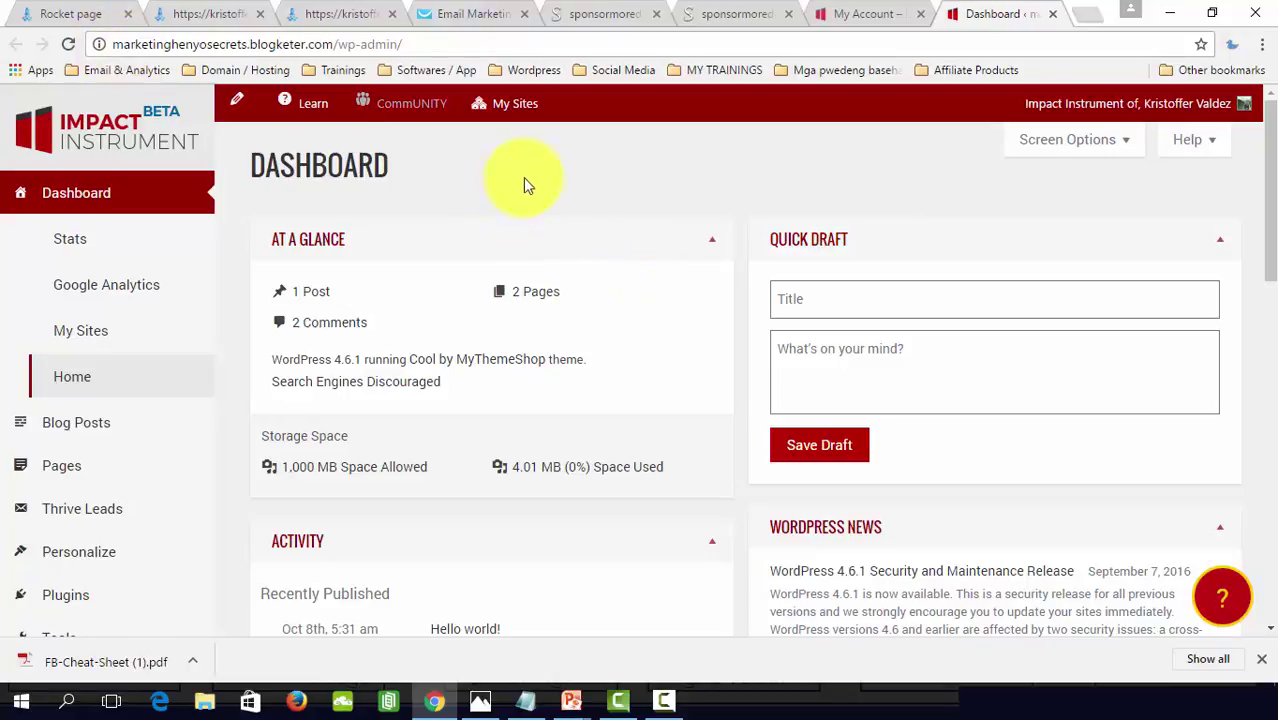
{"action": "mouse_move", "coordinate": [522, 106]}
{"action": "mouse_move", "coordinate": [521, 176]}
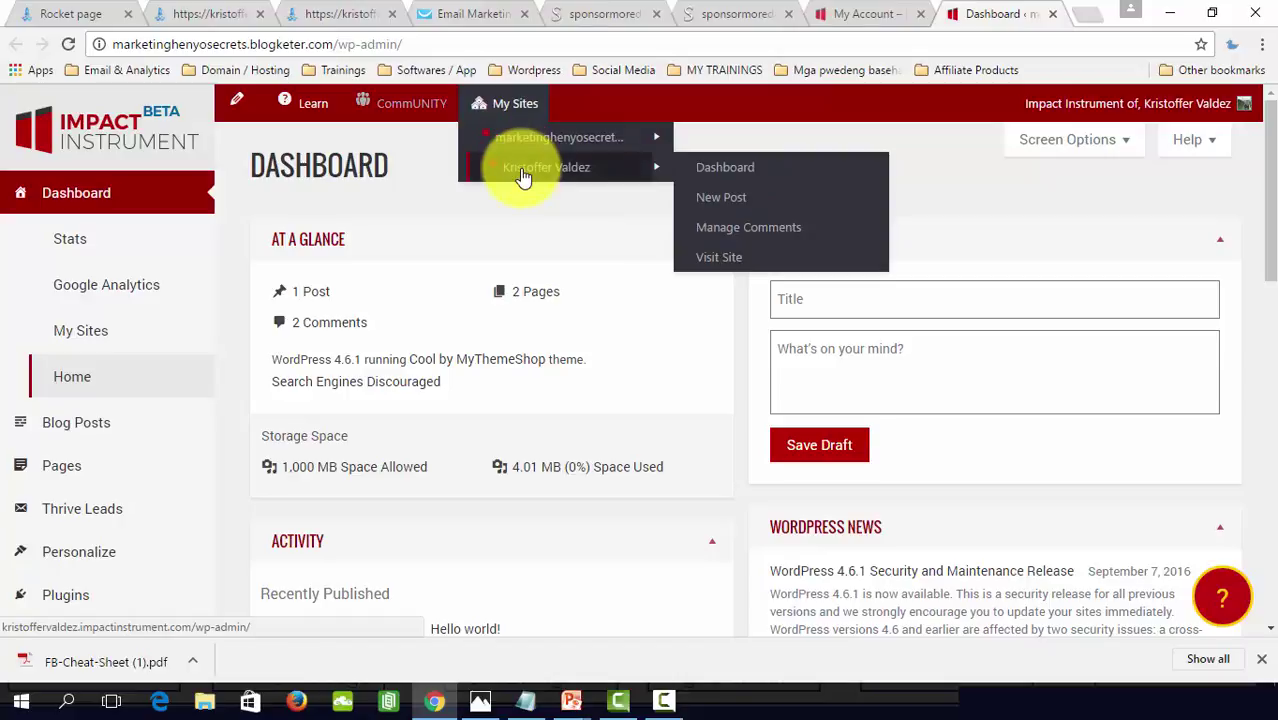
{"action": "left_click", "coordinate": [731, 172]}
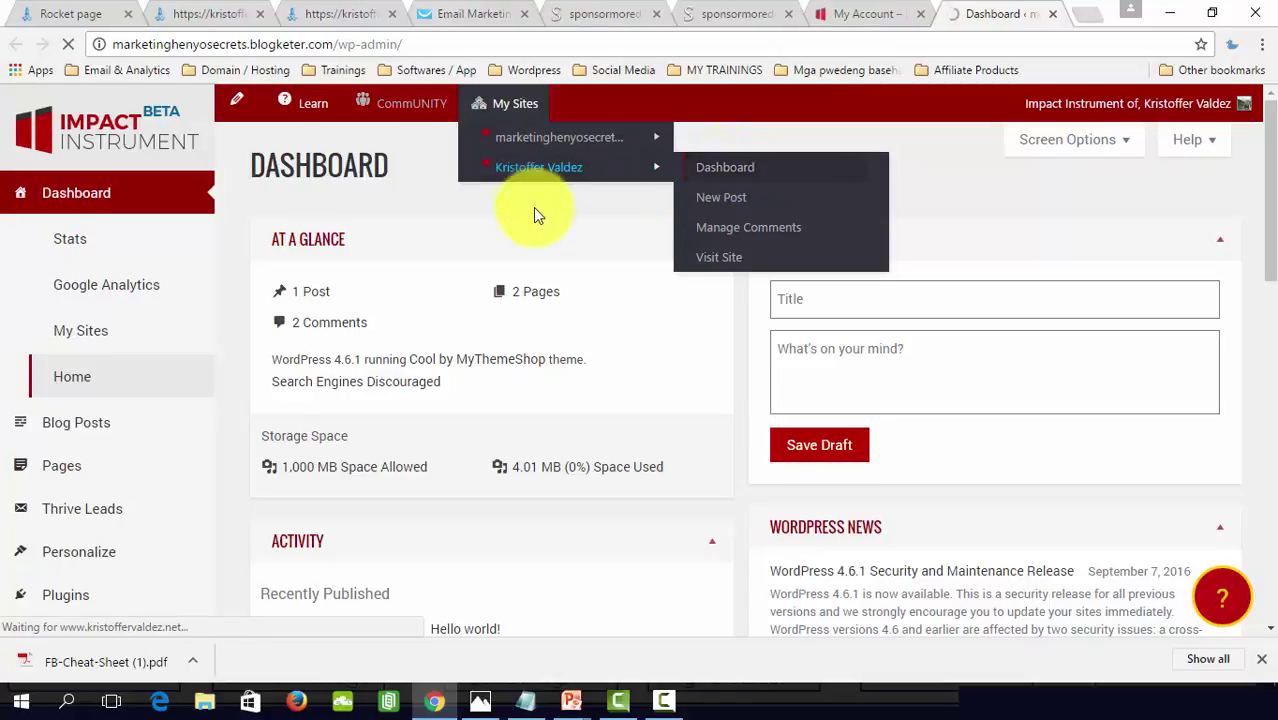
Step: Upload the FB-Cheat-Sheet PDF as a new media file on the site
{"action": "scroll", "coordinate": [171, 351], "scroll_direction": "down", "scroll_amount": 5}
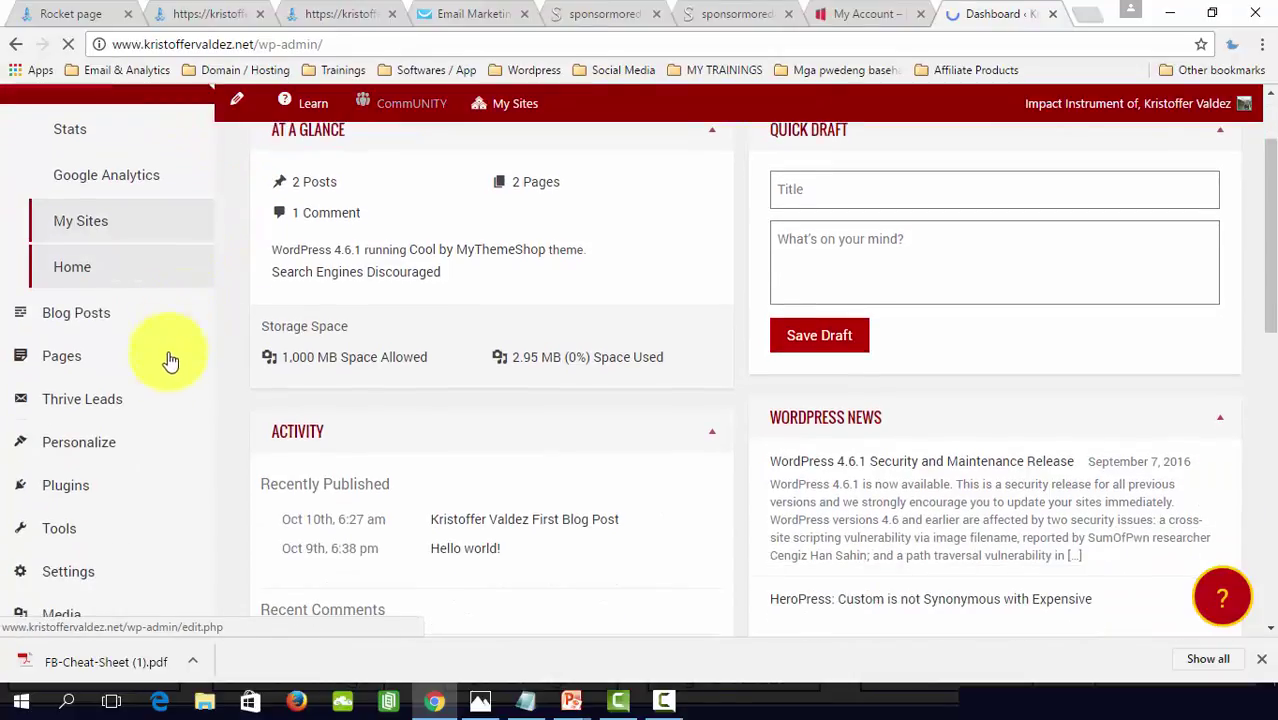
{"action": "mouse_move", "coordinate": [84, 483]}
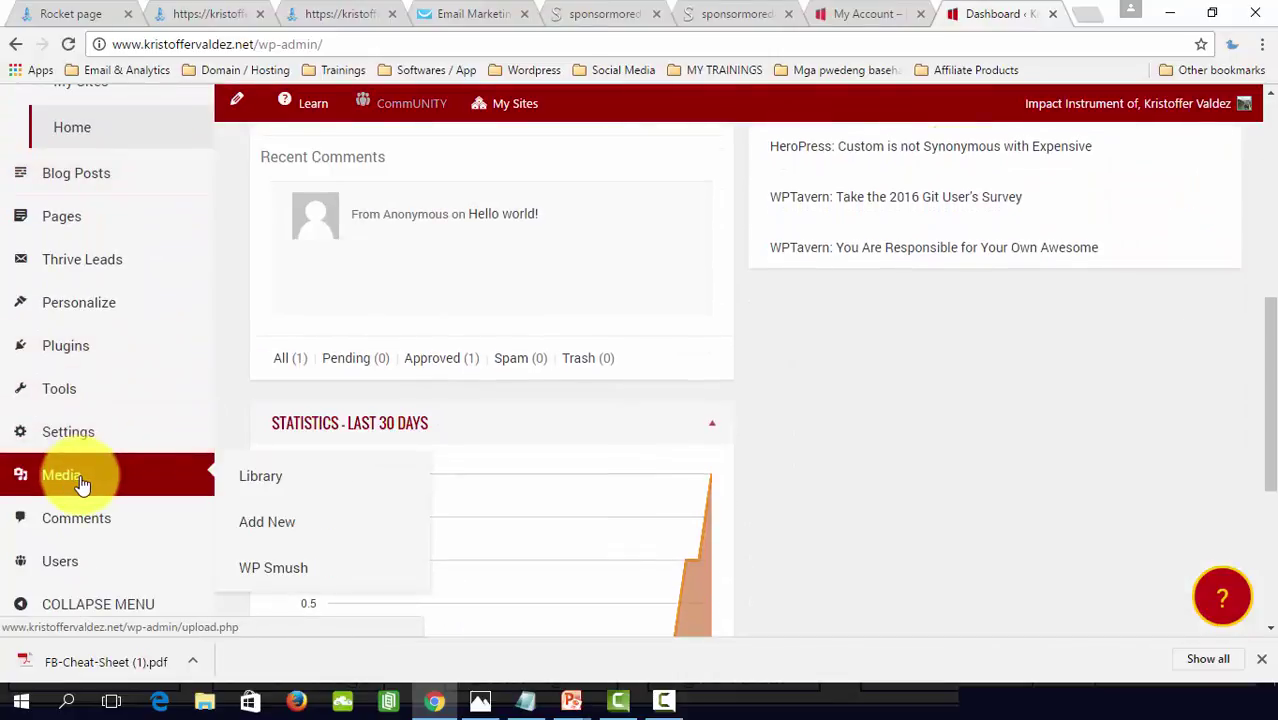
{"action": "left_click", "coordinate": [275, 527]}
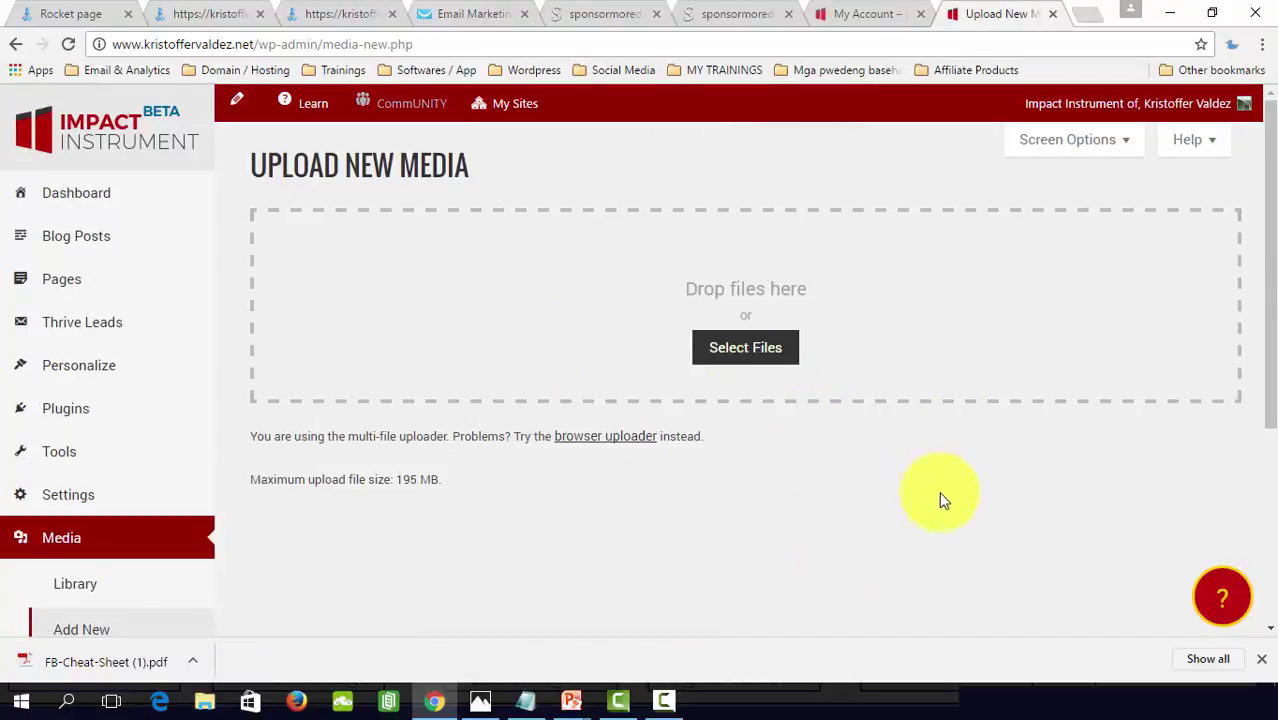
{"action": "left_click", "coordinate": [765, 352]}
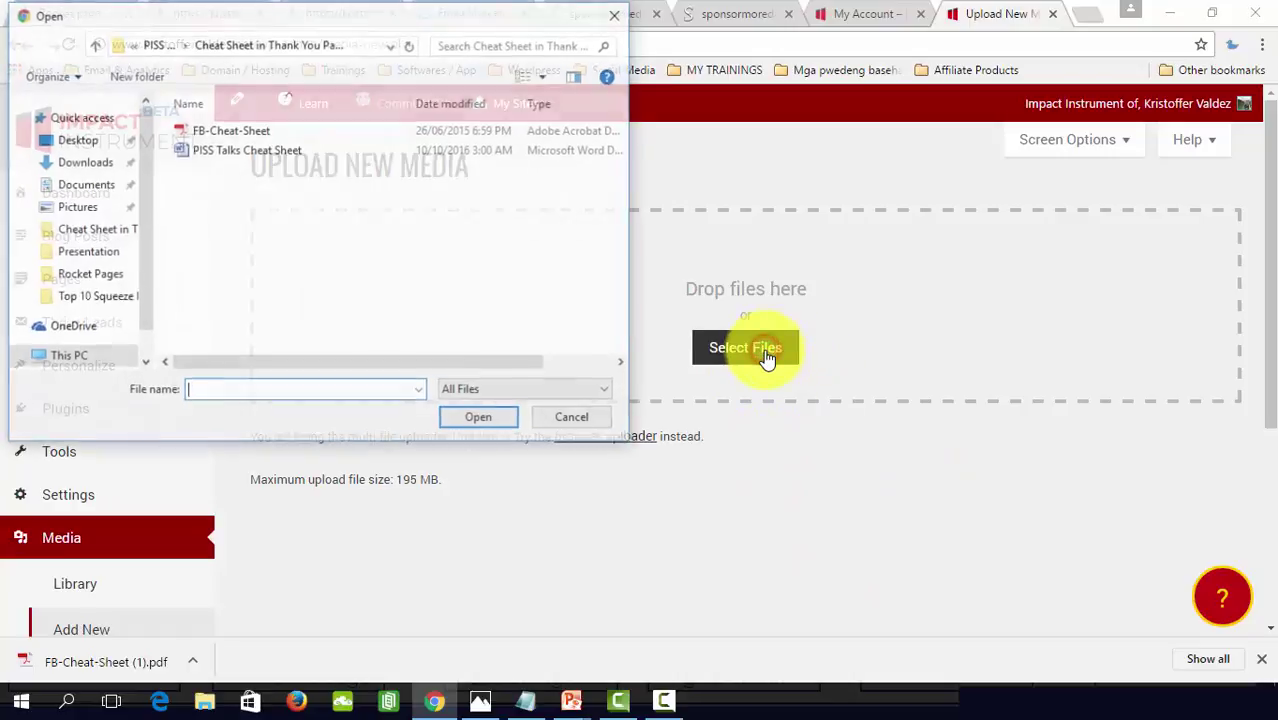
{"action": "left_click", "coordinate": [236, 132]}
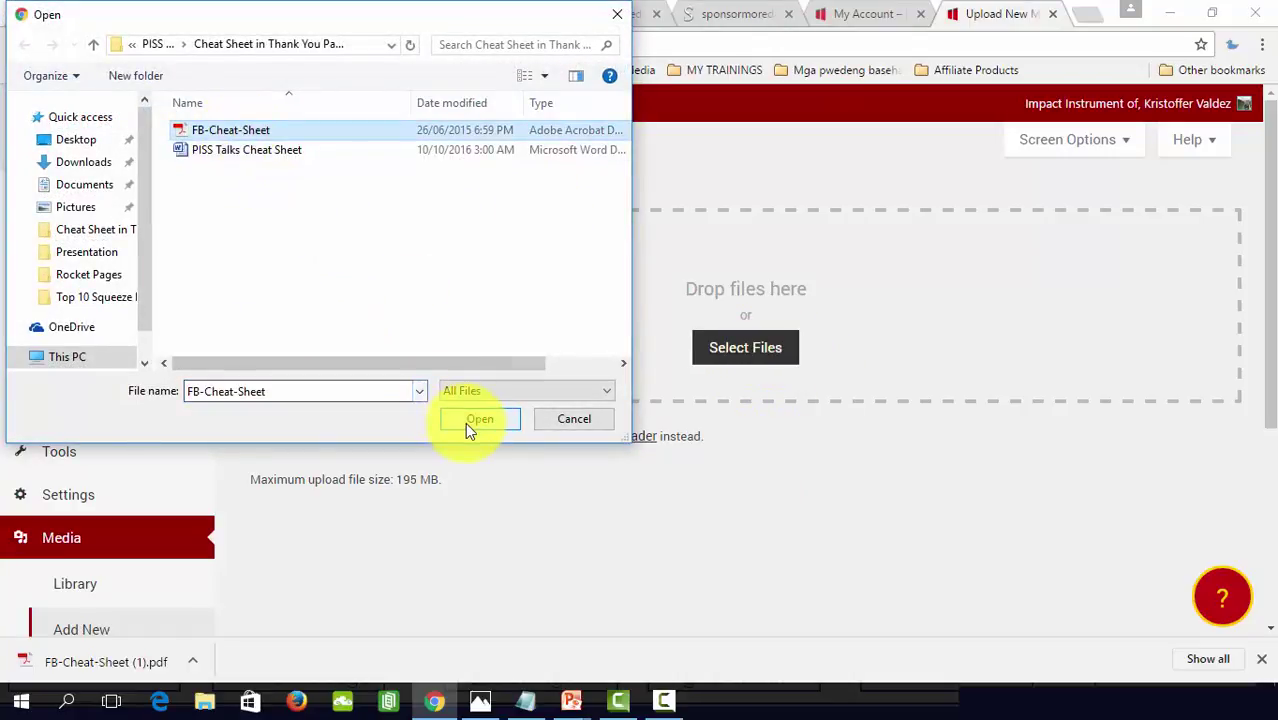
{"action": "left_click", "coordinate": [271, 186]}
{"action": "left_click", "coordinate": [229, 133]}
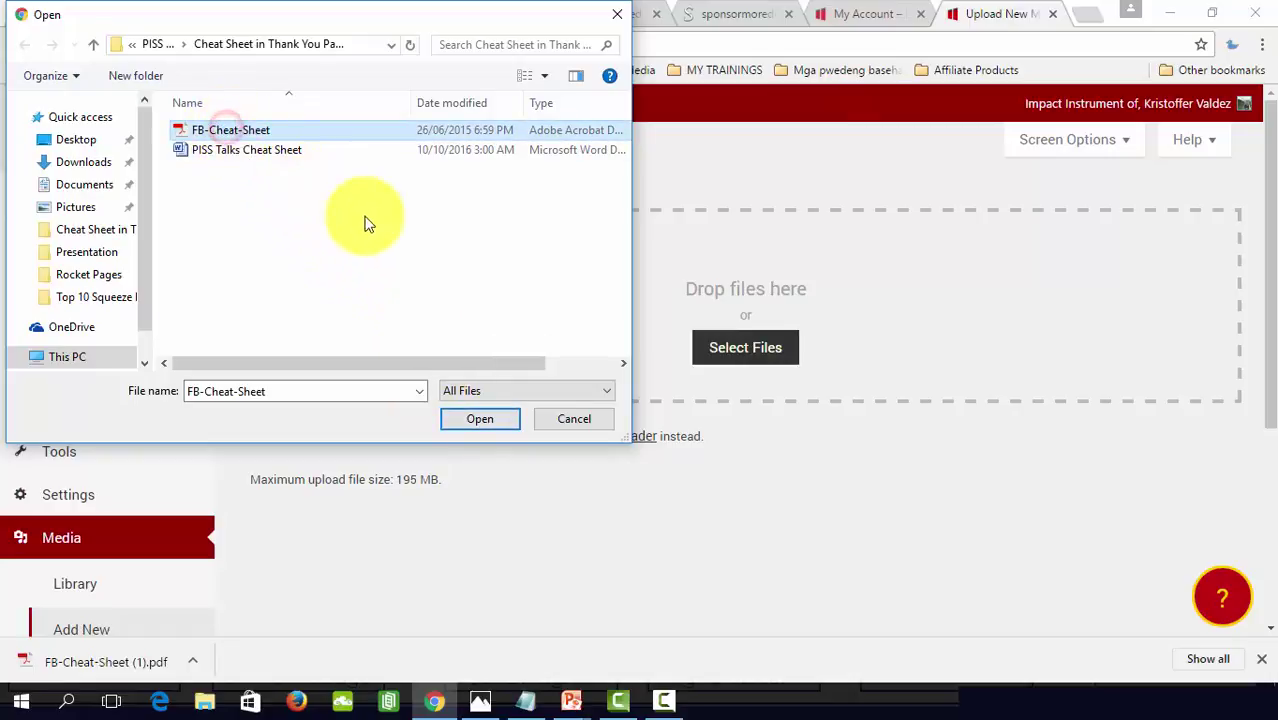
{"action": "left_click", "coordinate": [493, 423]}
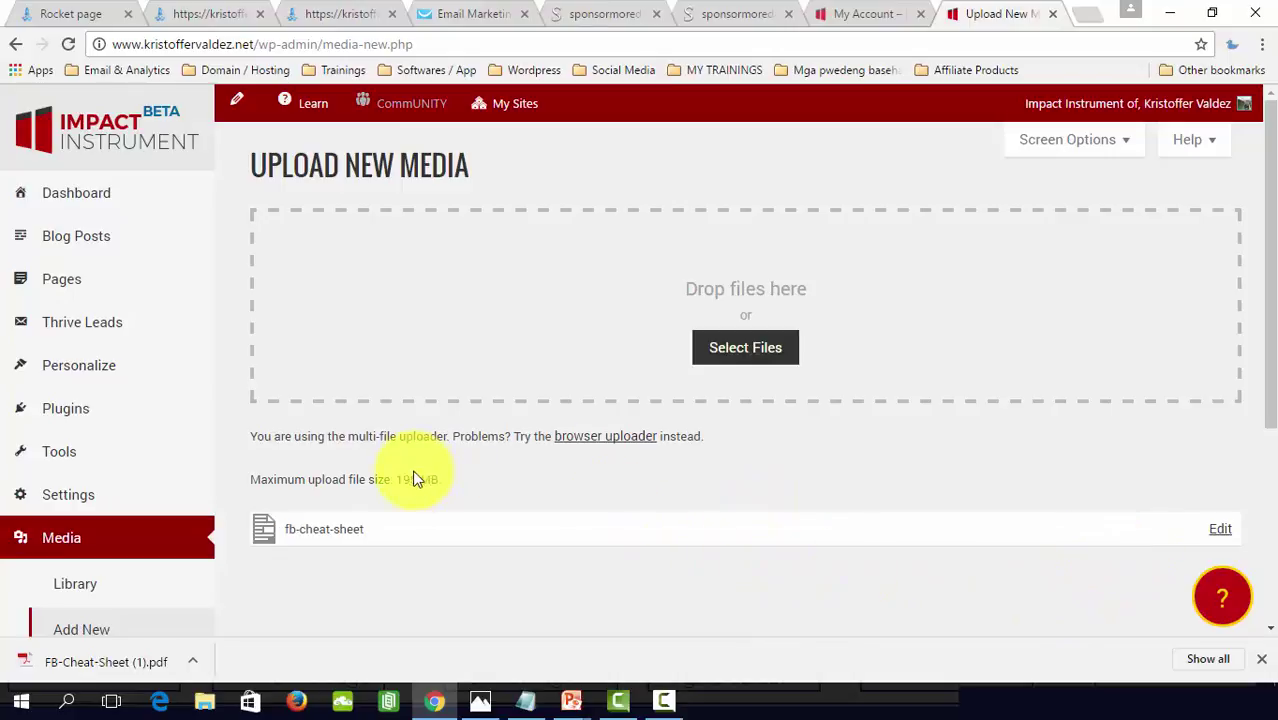
Step: Open the attachment details of FB-Cheat-Sheet-1.pdf in the media library and copy its file URL
{"action": "scroll", "coordinate": [417, 479], "scroll_direction": "down", "scroll_amount": 2}
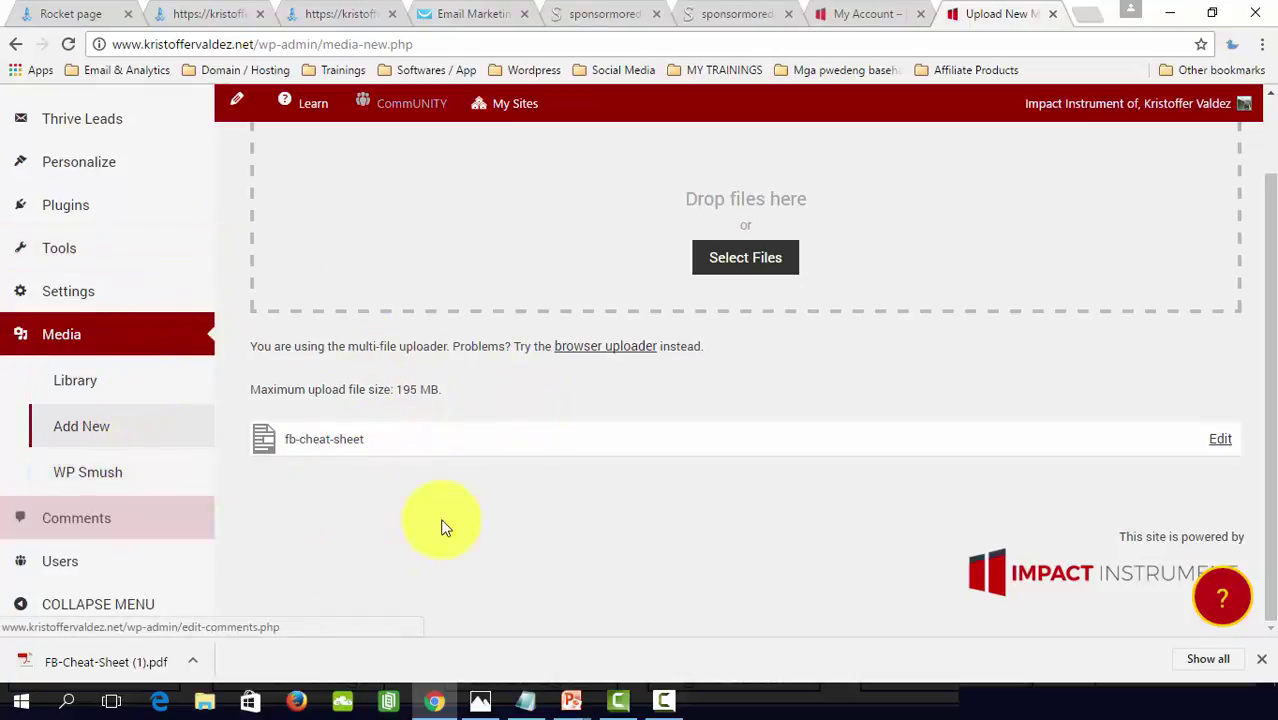
{"action": "left_click", "coordinate": [87, 395]}
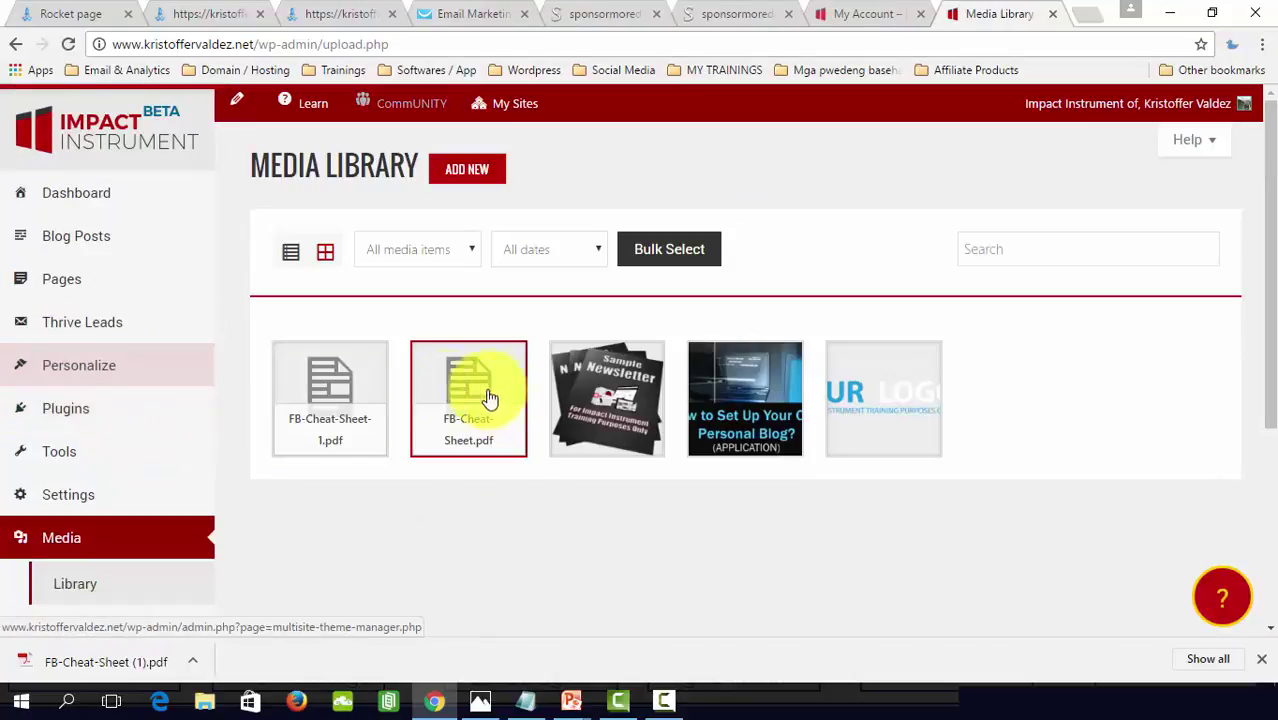
{"action": "left_click", "coordinate": [338, 388]}
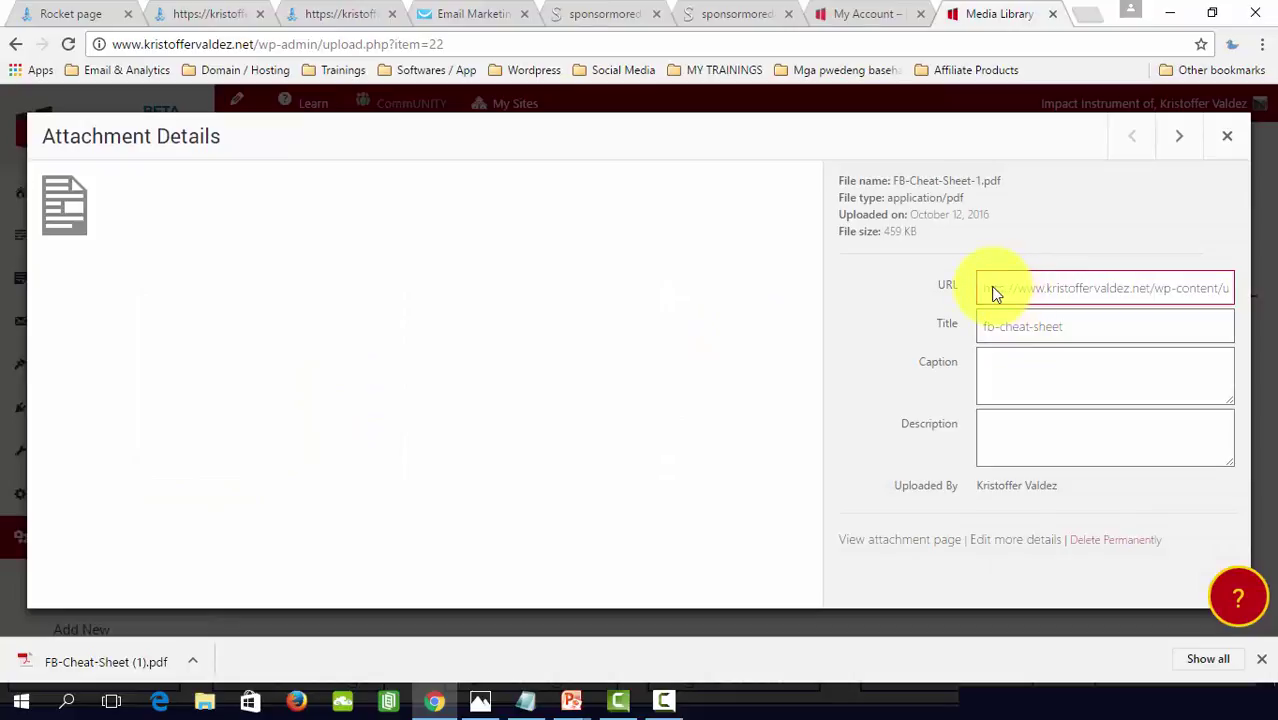
{"action": "triple_click", "coordinate": [1080, 290]}
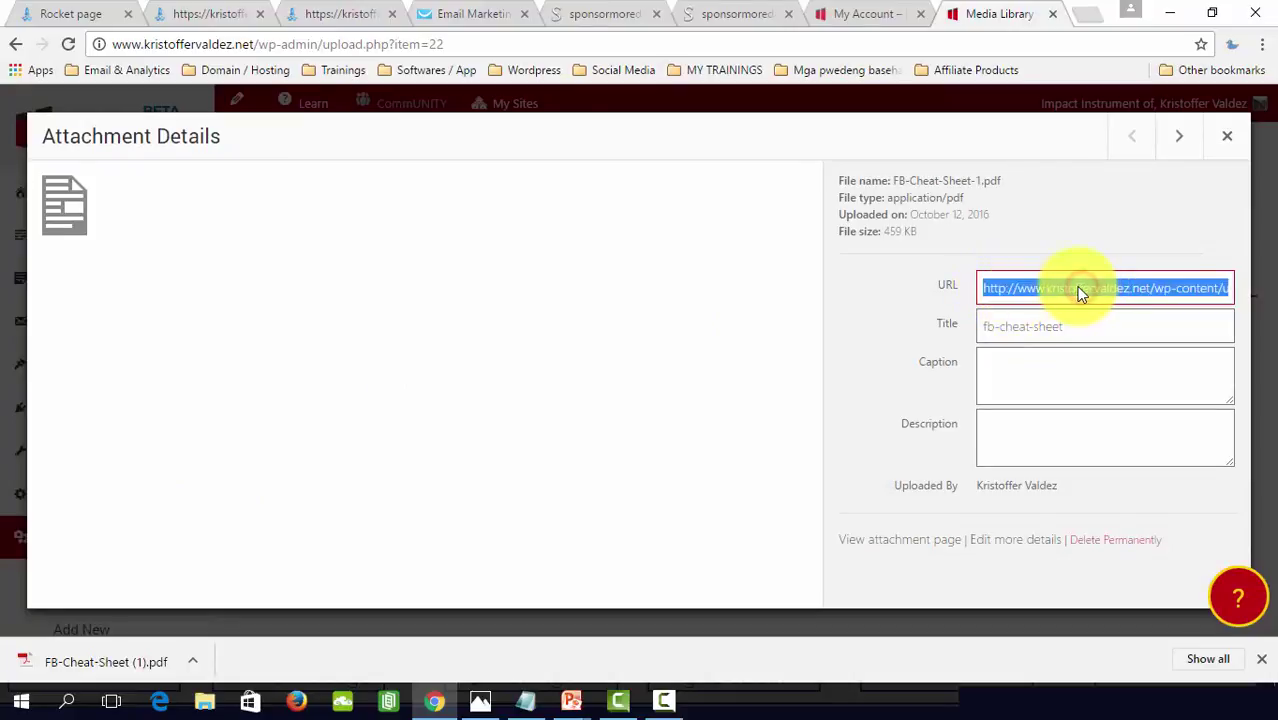
{"action": "right_click", "coordinate": [1076, 290]}
{"action": "left_click", "coordinate": [1076, 302]}
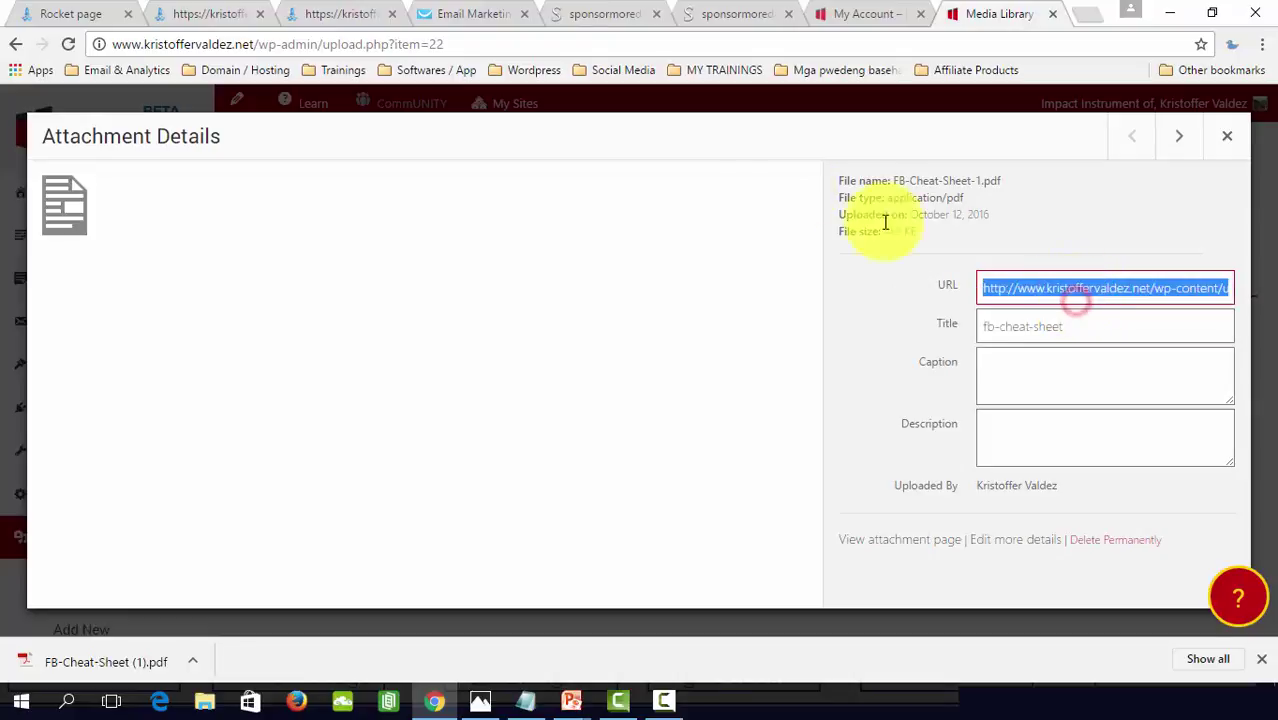
Step: Switch back to the RocketPages builder and paste the copied PDF address as the BUY EBOOK button's Website URL
{"action": "left_click", "coordinate": [68, 14]}
{"action": "left_click", "coordinate": [309, 314]}
{"action": "key", "text": "BackSpace"}
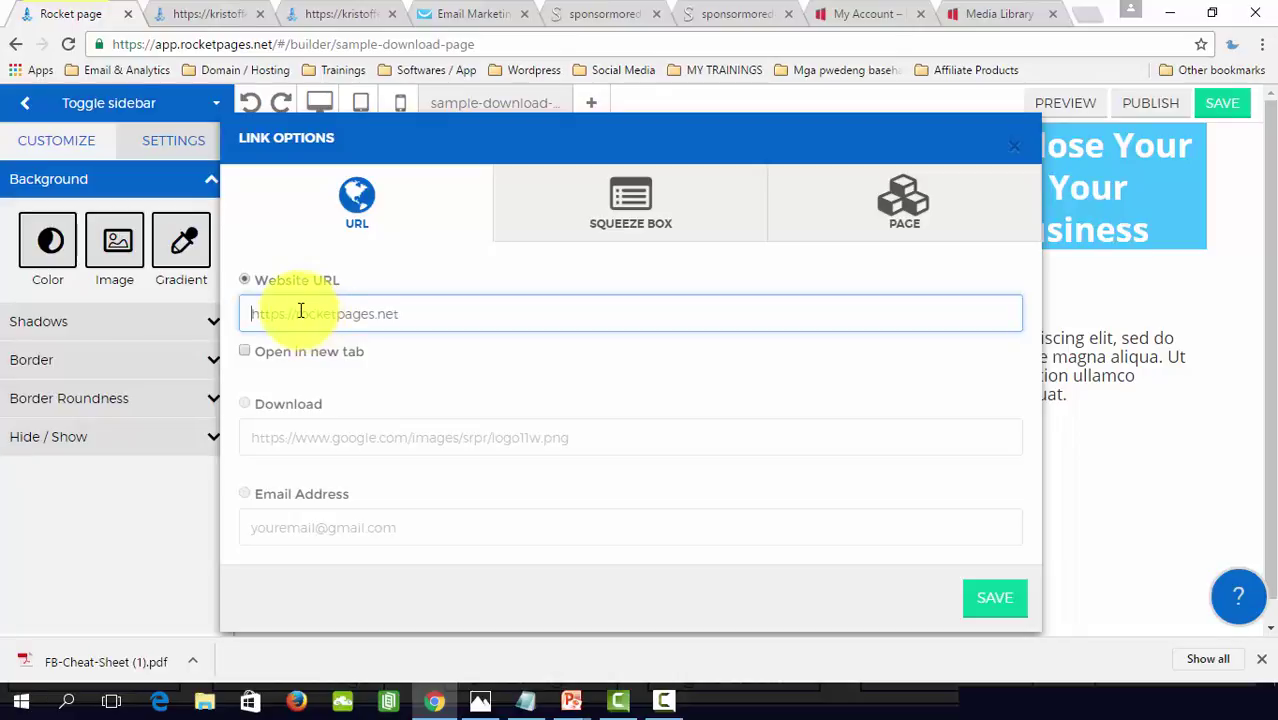
{"action": "right_click", "coordinate": [302, 313]}
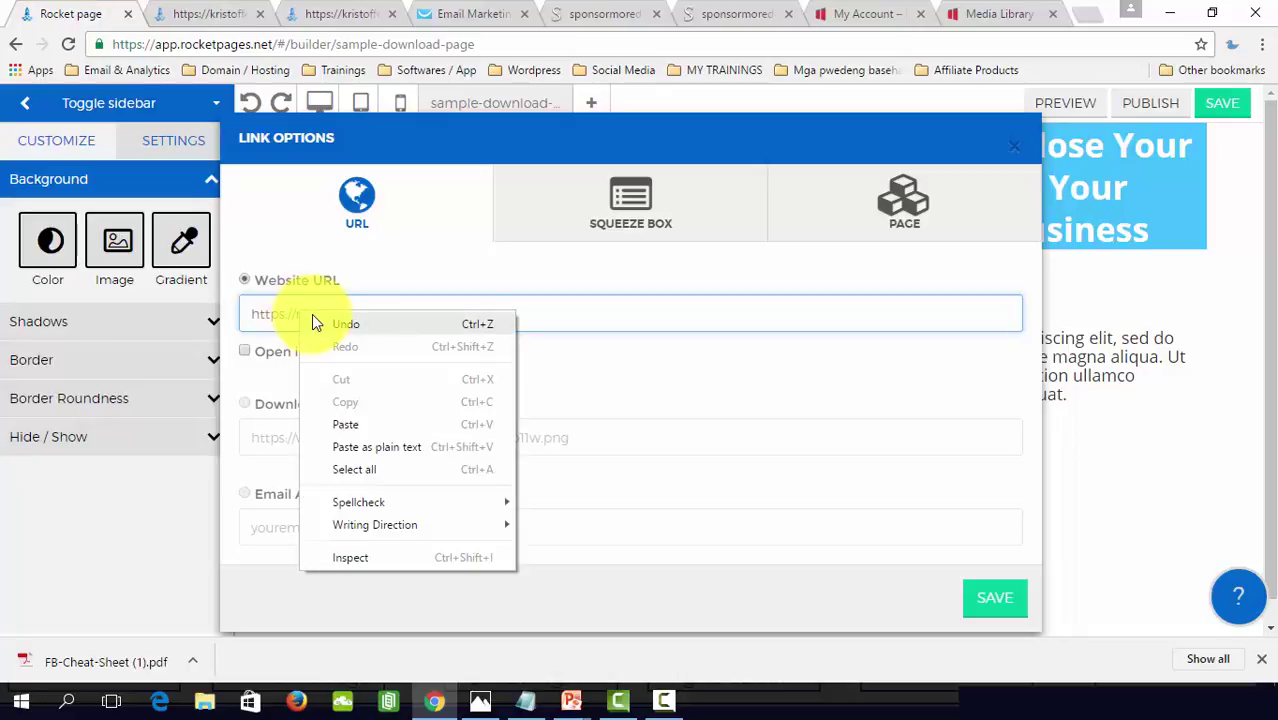
{"action": "left_click", "coordinate": [366, 428]}
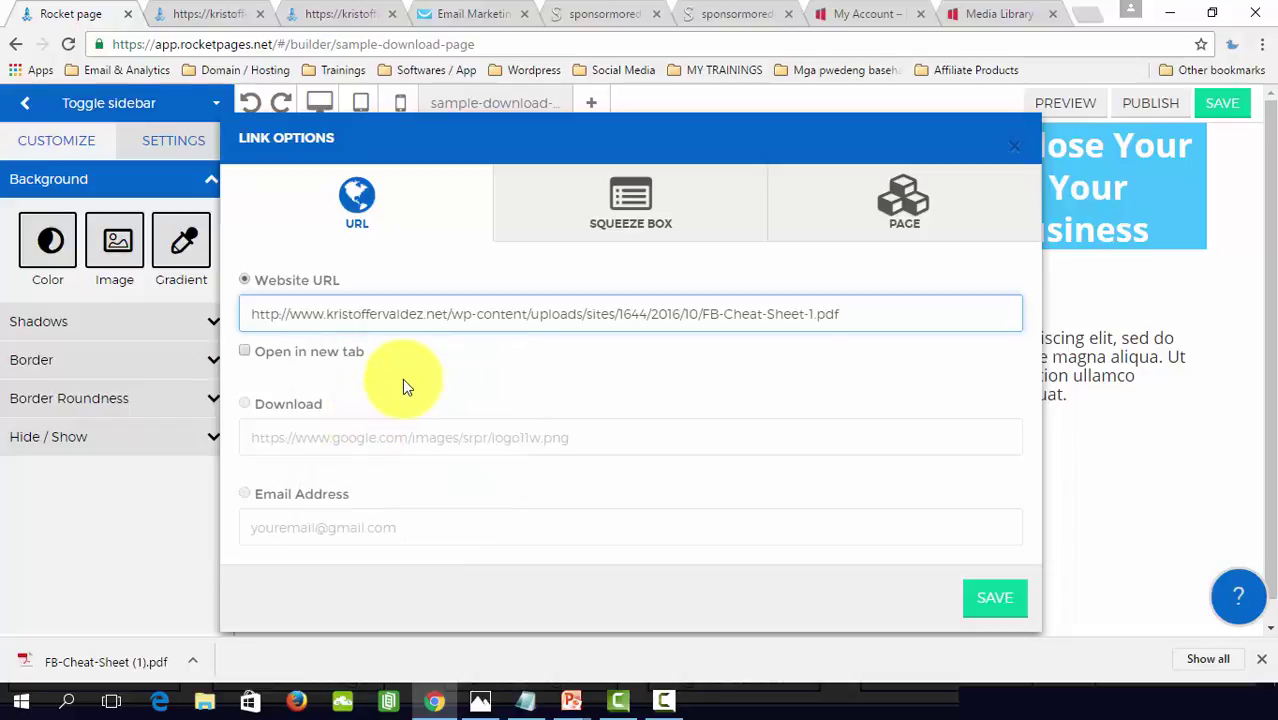
Step: Set the button's link to open in a new tab and save the link options
{"action": "left_click_drag", "start_coordinate": [345, 280], "coordinate": [251, 280]}
{"action": "left_click_drag", "start_coordinate": [351, 403], "coordinate": [250, 405]}
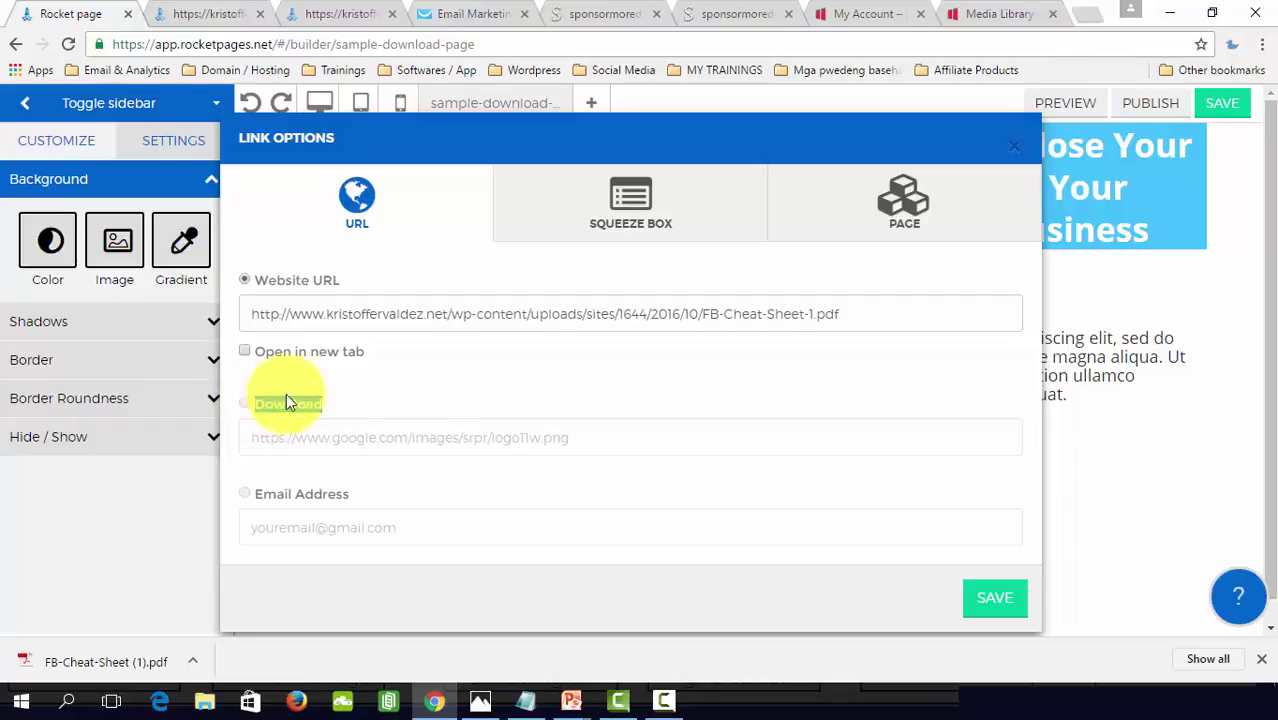
{"action": "left_click", "coordinate": [246, 351]}
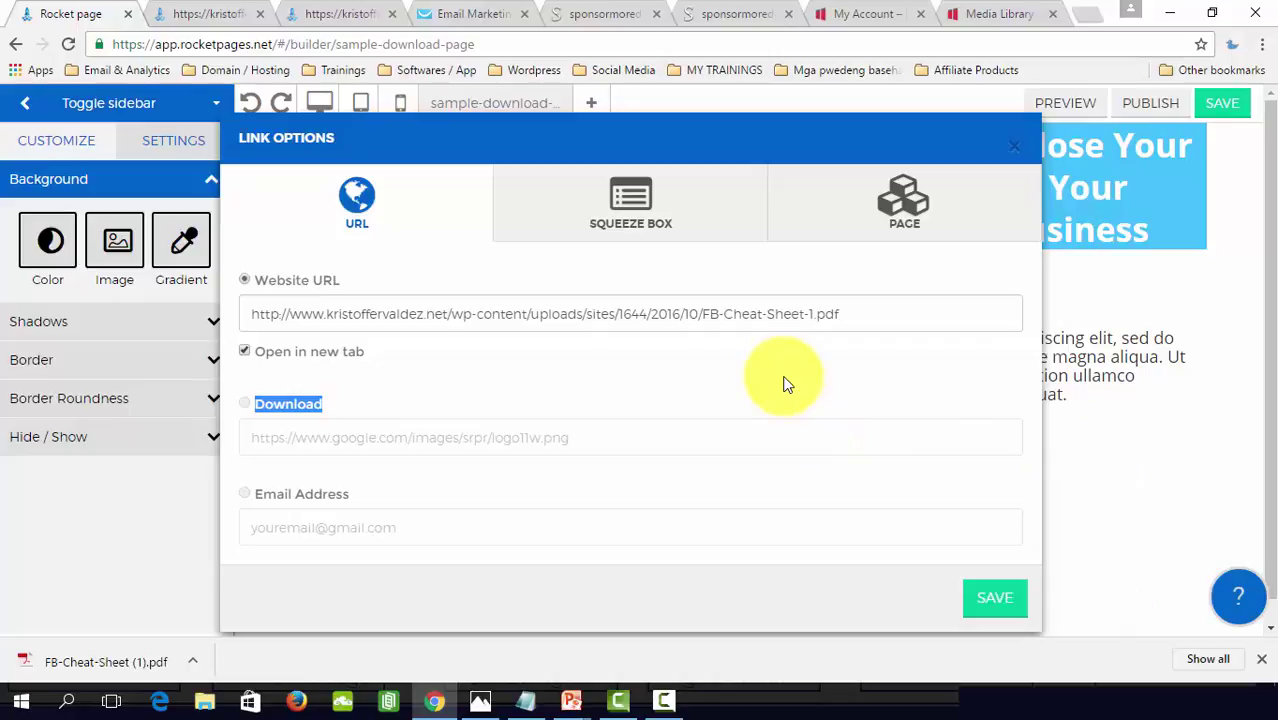
{"action": "left_click", "coordinate": [1002, 612]}
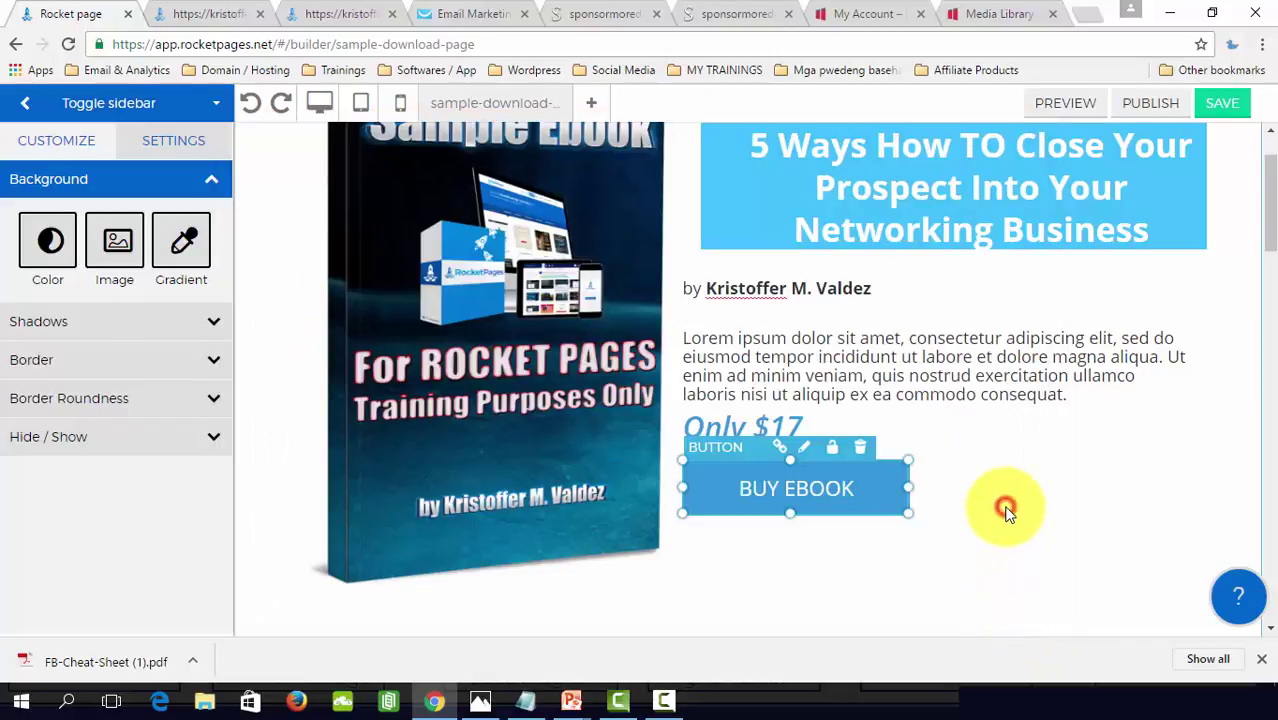
{"action": "left_click", "coordinate": [1007, 512]}
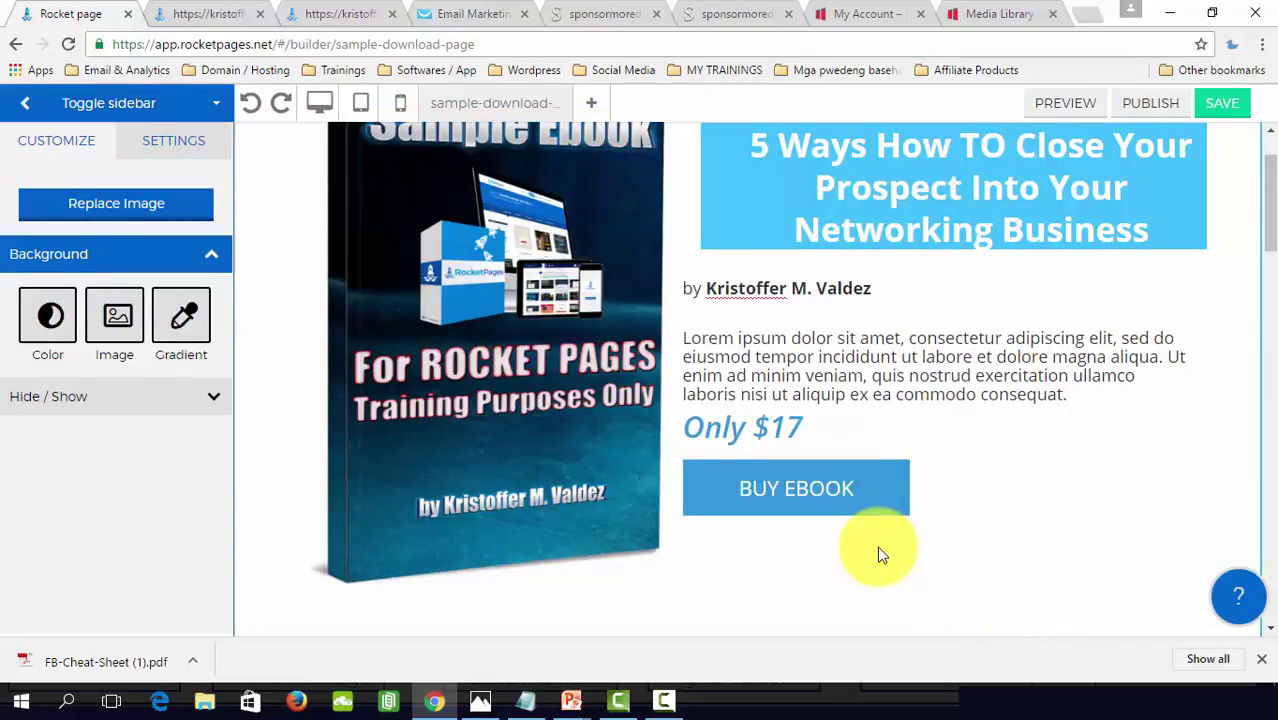
Step: Replace the BUY EBOOK button text with "DOWNLOAD YOUR FREE REPORT HERE"
{"action": "left_click", "coordinate": [884, 491]}
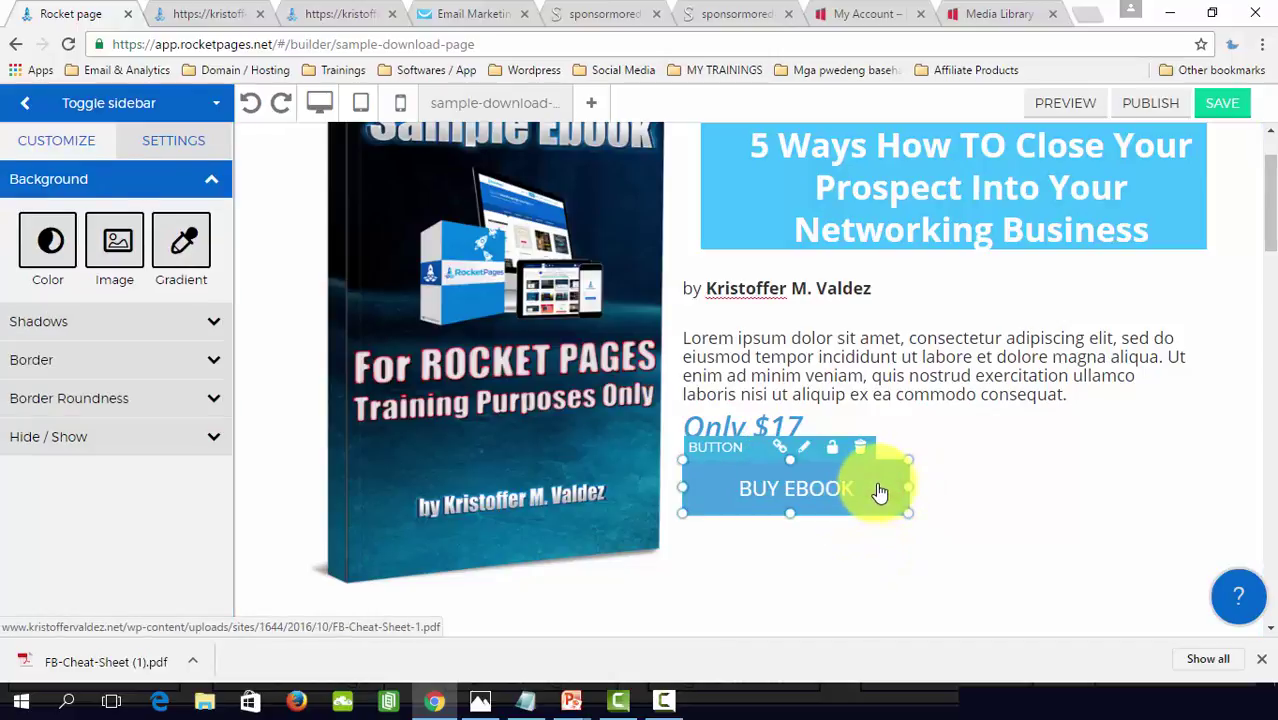
{"action": "left_click", "coordinate": [809, 466]}
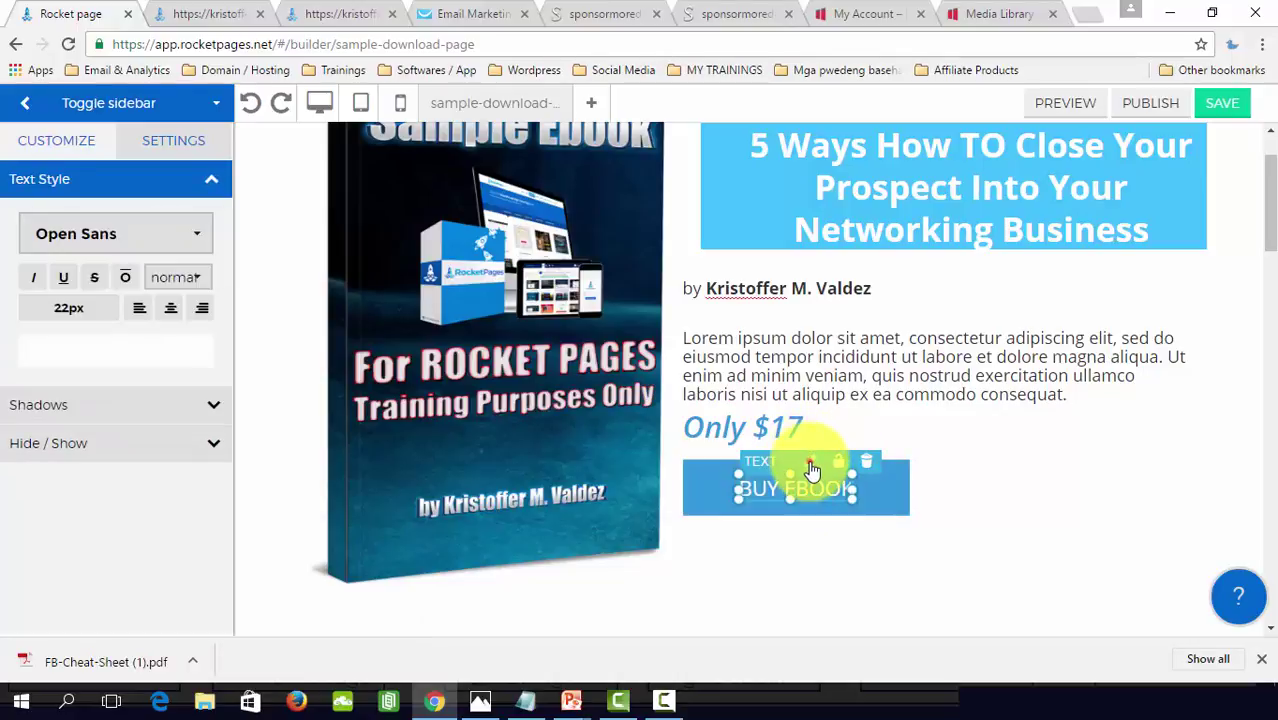
{"action": "left_click", "coordinate": [813, 465]}
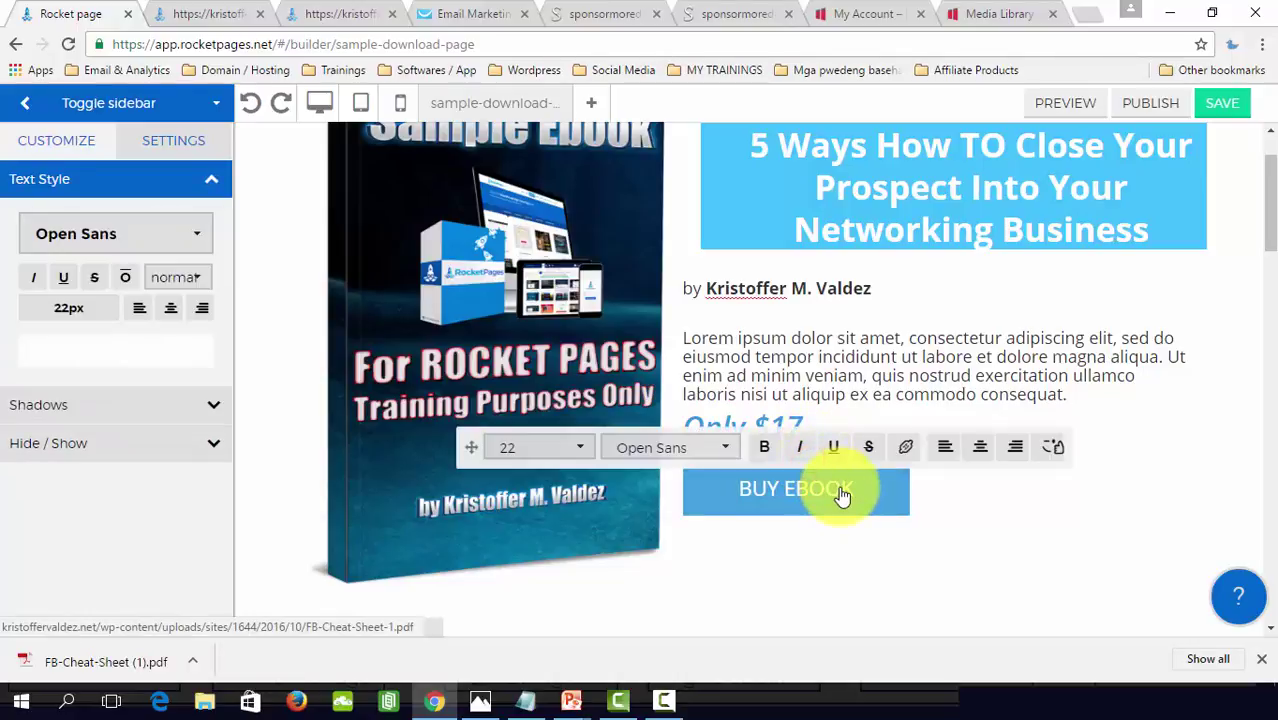
{"action": "key", "text": "BackSpace"}
{"action": "key", "text": "BackSpace"}
{"action": "key", "text": "BackSpace"}
{"action": "key", "text": "BackSpace"}
{"action": "key", "text": "BackSpace"}
{"action": "key", "text": "BackSpace"}
{"action": "key", "text": "BackSpace"}
{"action": "key", "text": "BackSpace"}
{"action": "key", "text": "BackSpace"}
{"action": "type", "text": "DOW"}
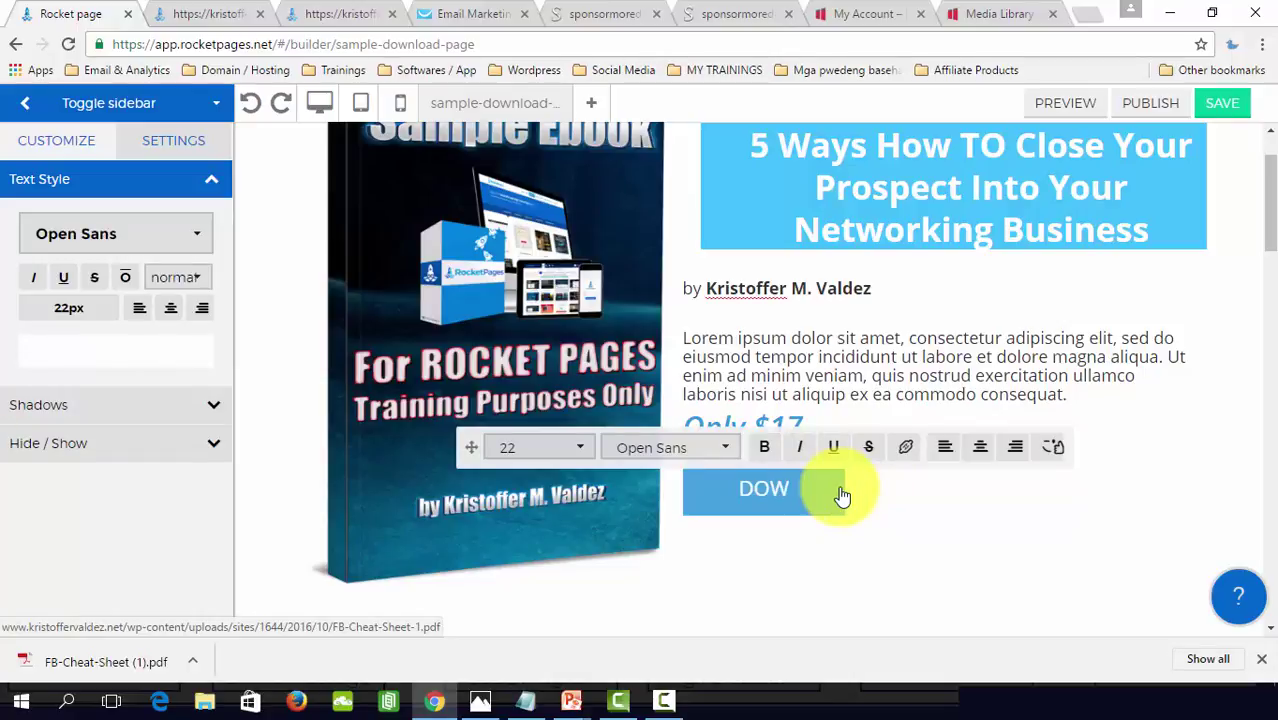
{"action": "type", "text": "NLOAD YOUR "}
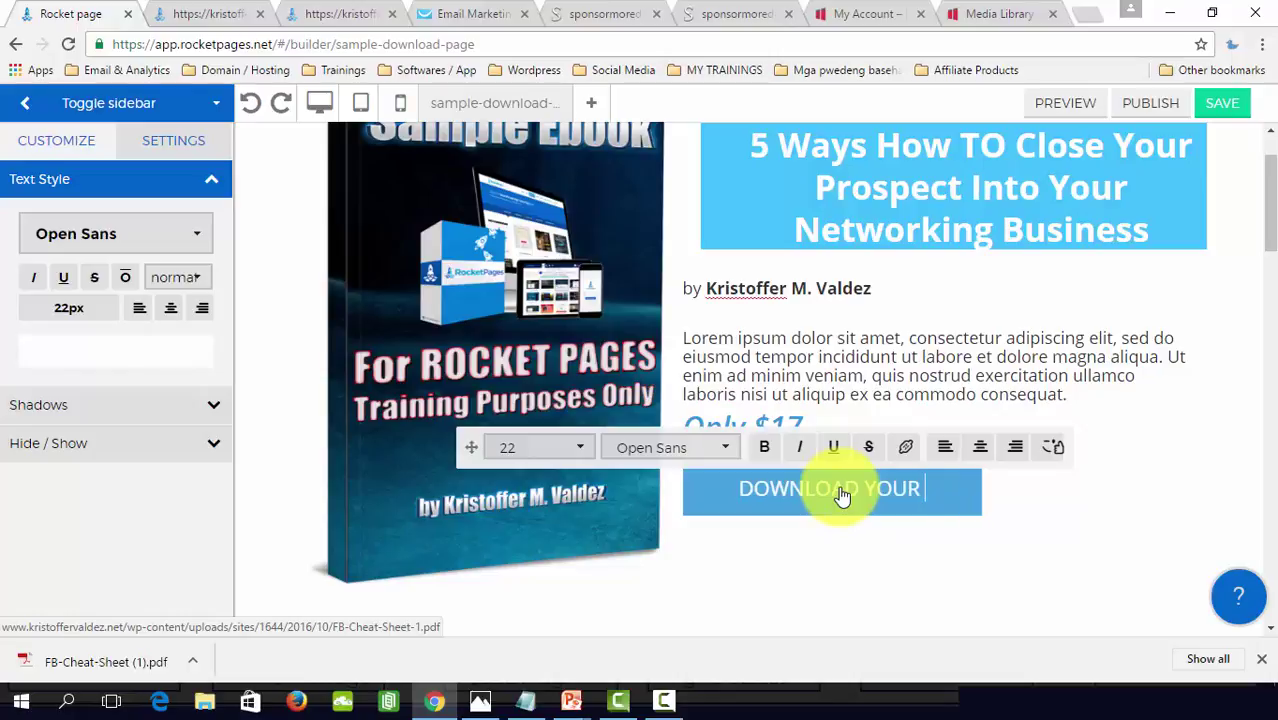
{"action": "type", "text": "FREE REPORT HERE"}
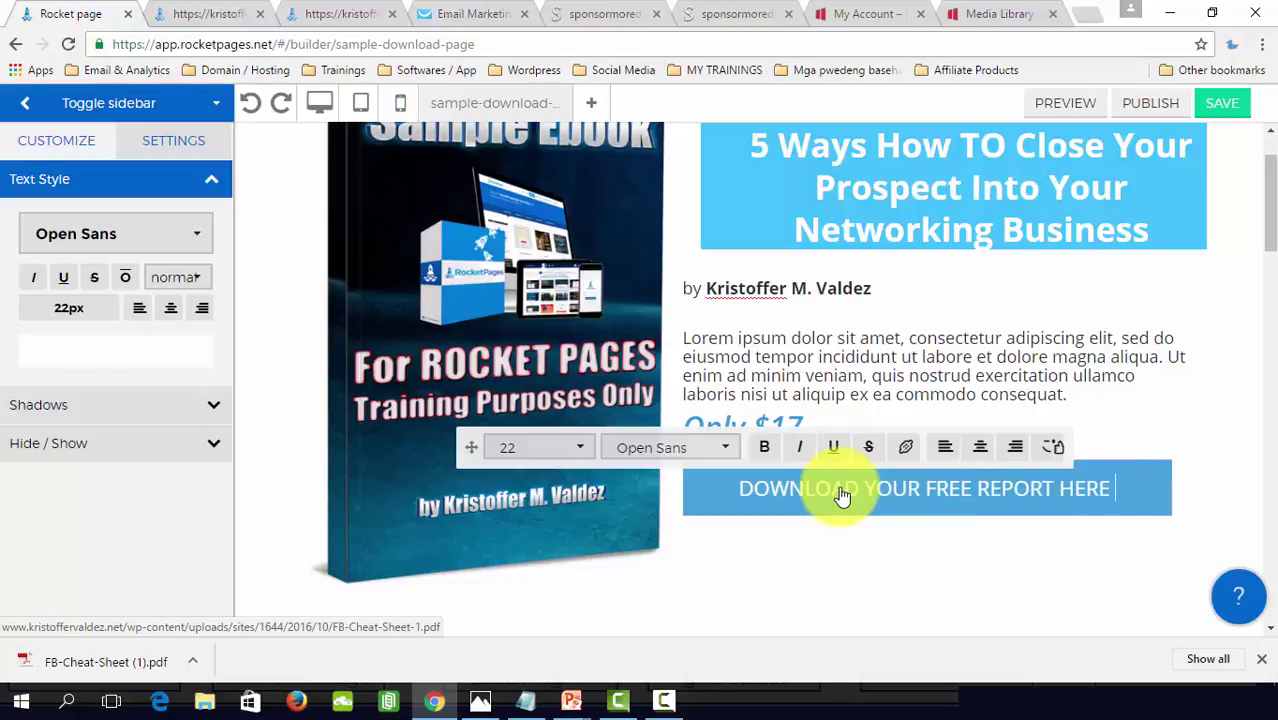
{"action": "type", "text": " >>"}
{"action": "key", "text": "BackSpace"}
{"action": "key", "text": "BackSpace"}
{"action": "key", "text": "BackSpace"}
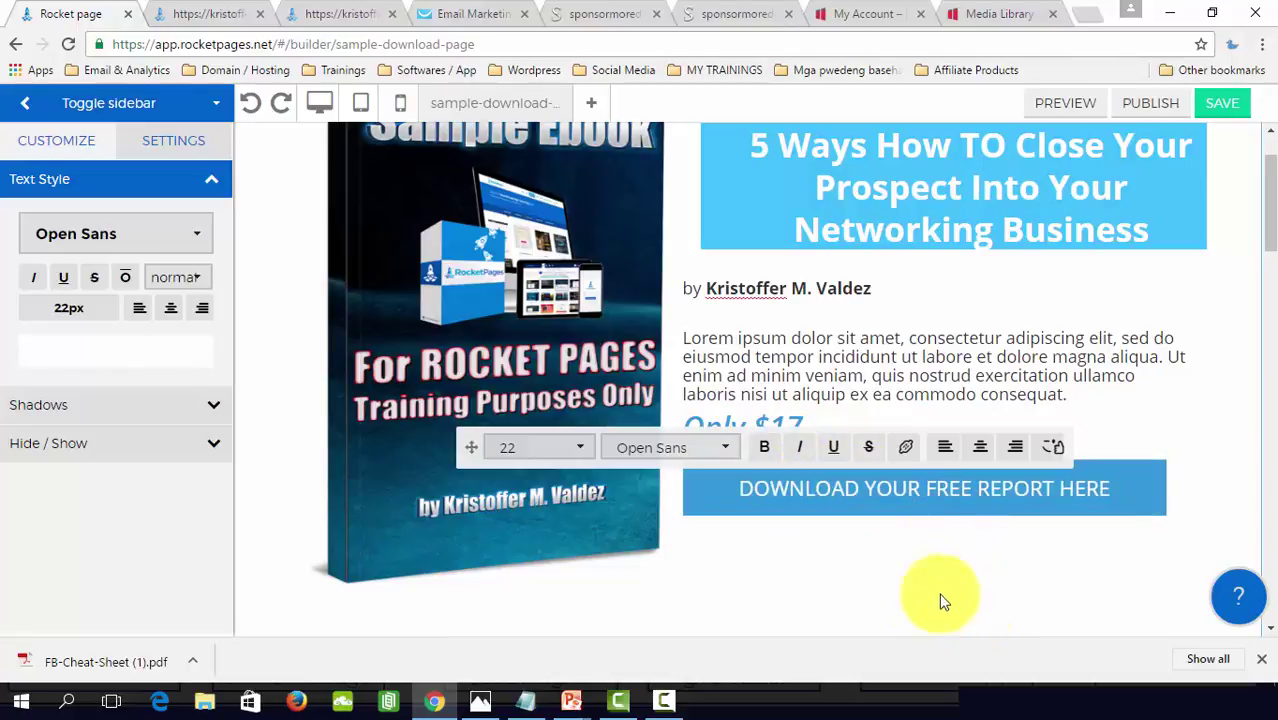
{"action": "left_click", "coordinate": [897, 558]}
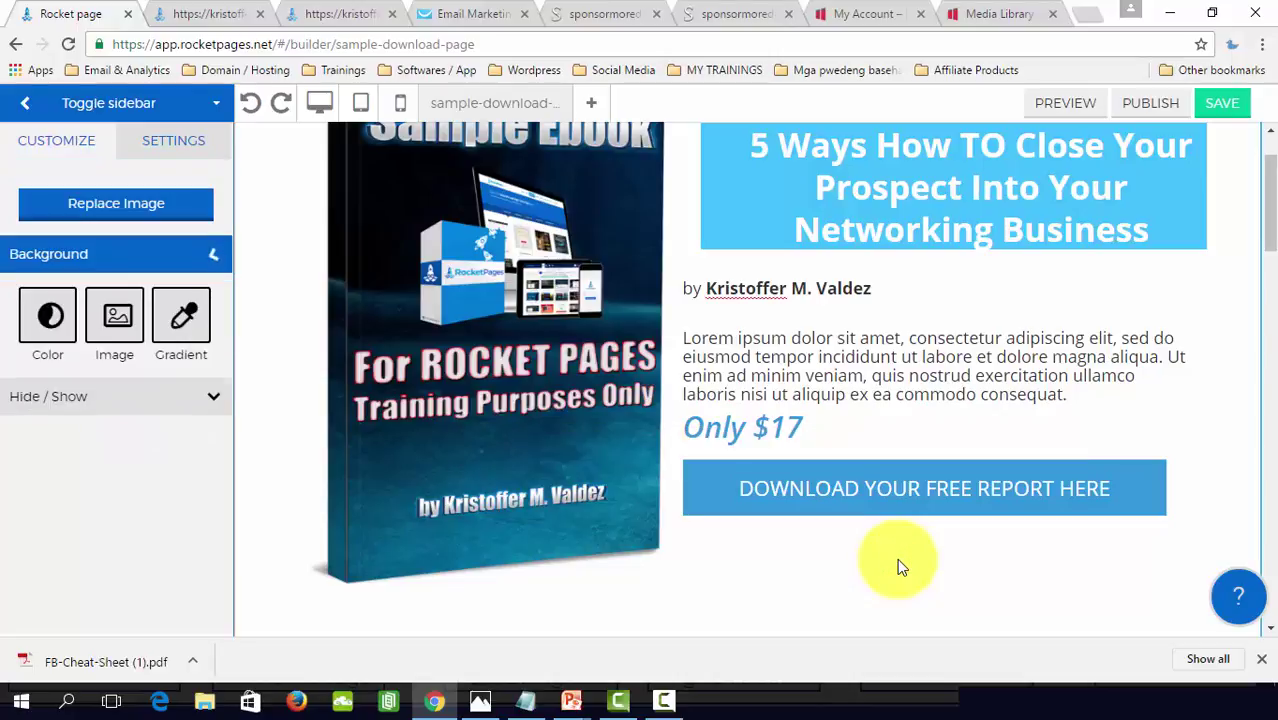
Step: Save sample-download-page and publish it on the RocketPages subdomain under the same page name
{"action": "left_click", "coordinate": [1222, 104]}
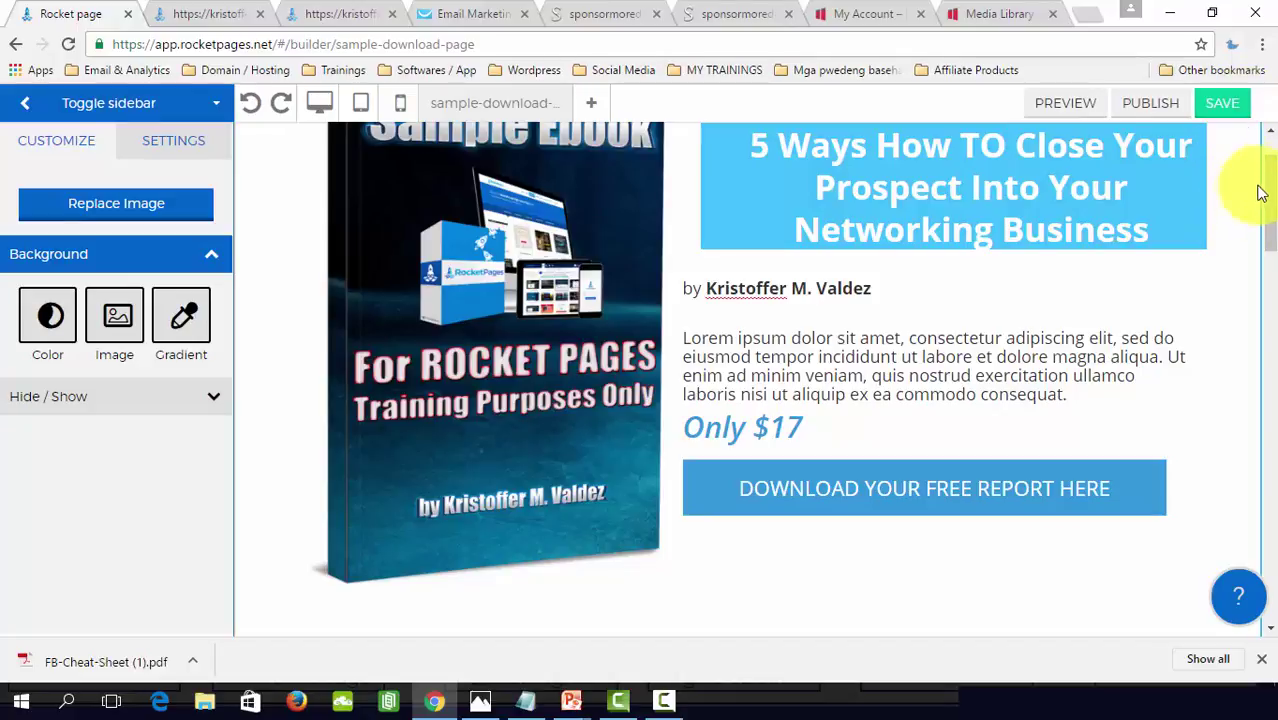
{"action": "left_click", "coordinate": [1158, 108]}
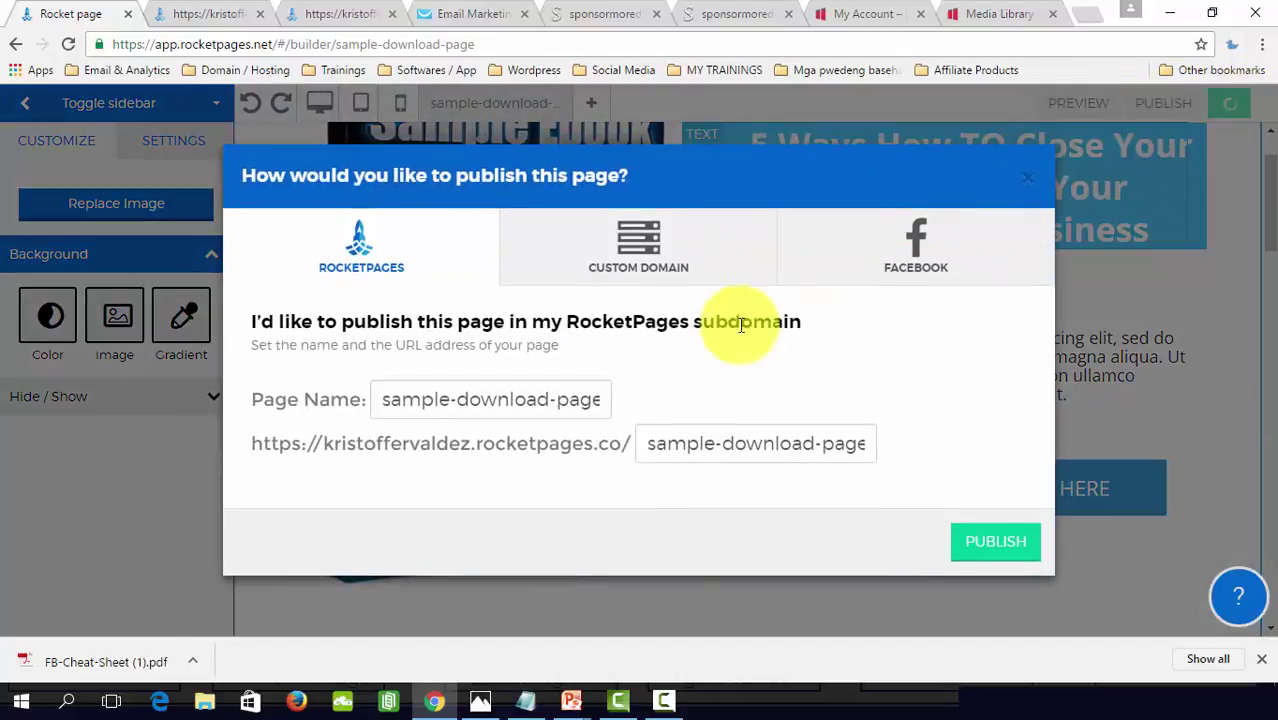
{"action": "left_click", "coordinate": [985, 550]}
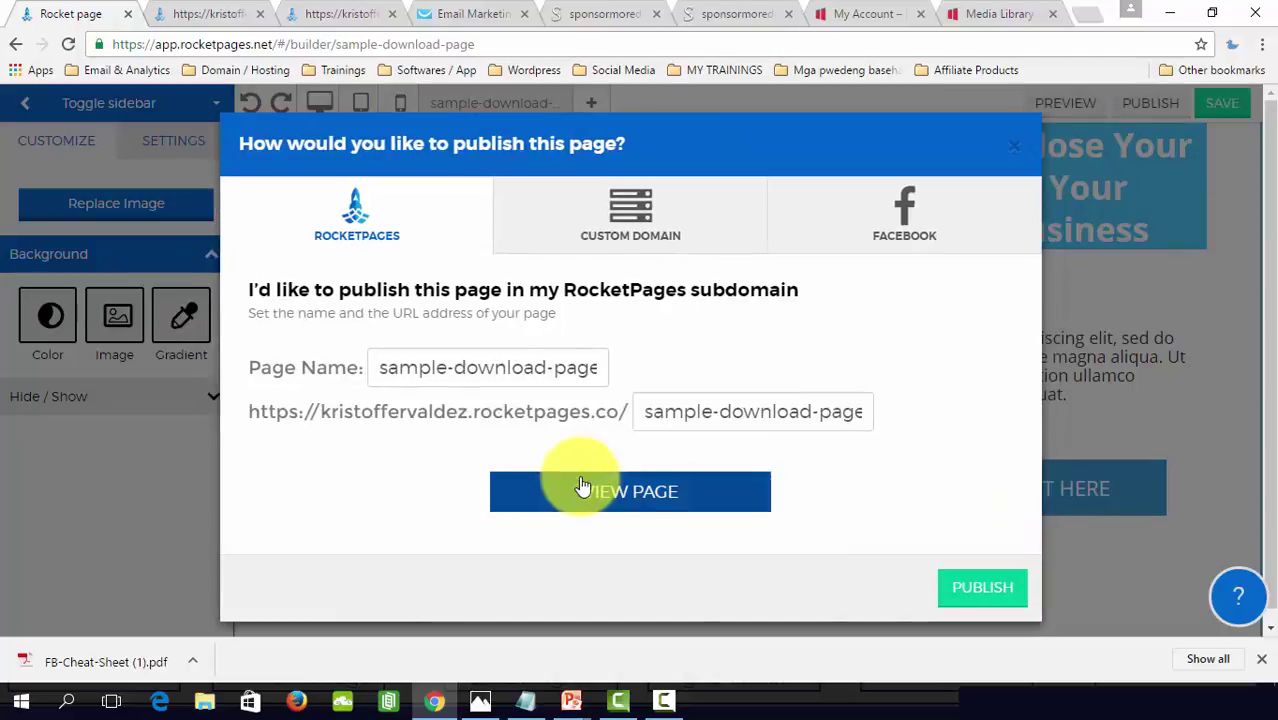
Step: Test the download button on the published page by looking through the linked PDF, and return to the page builder
{"action": "left_click", "coordinate": [608, 494]}
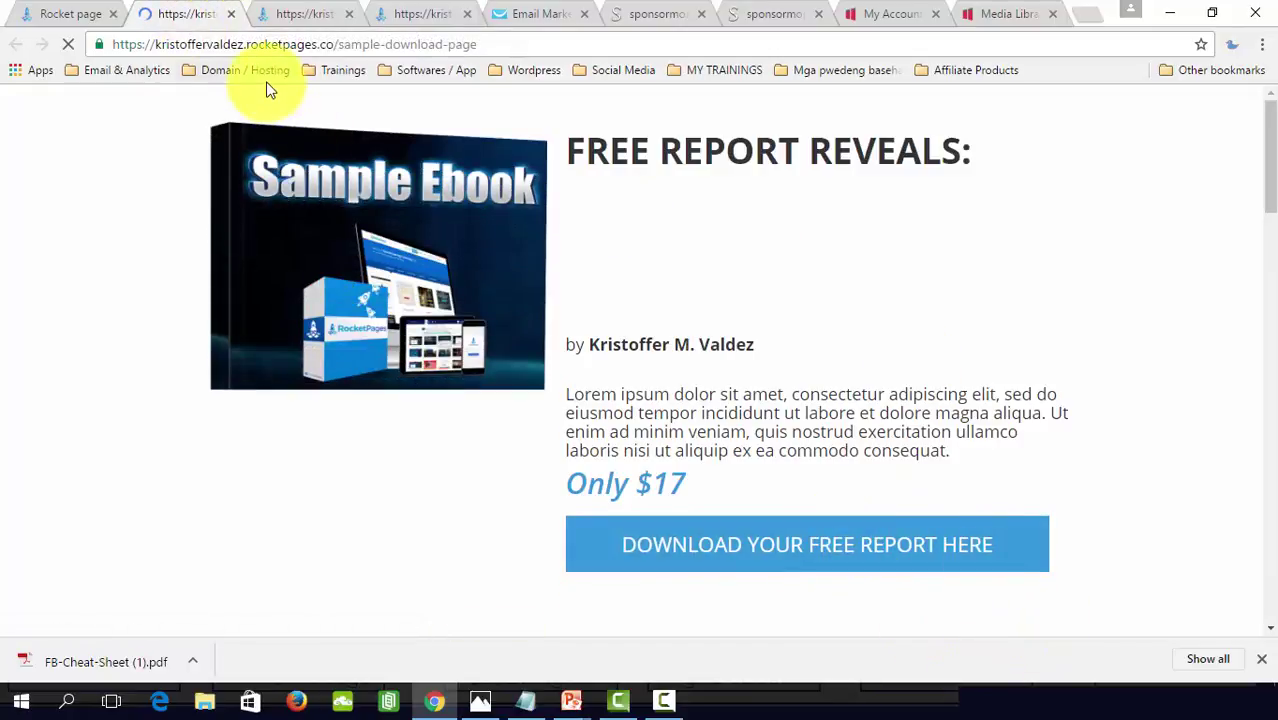
{"action": "left_click", "coordinate": [843, 546]}
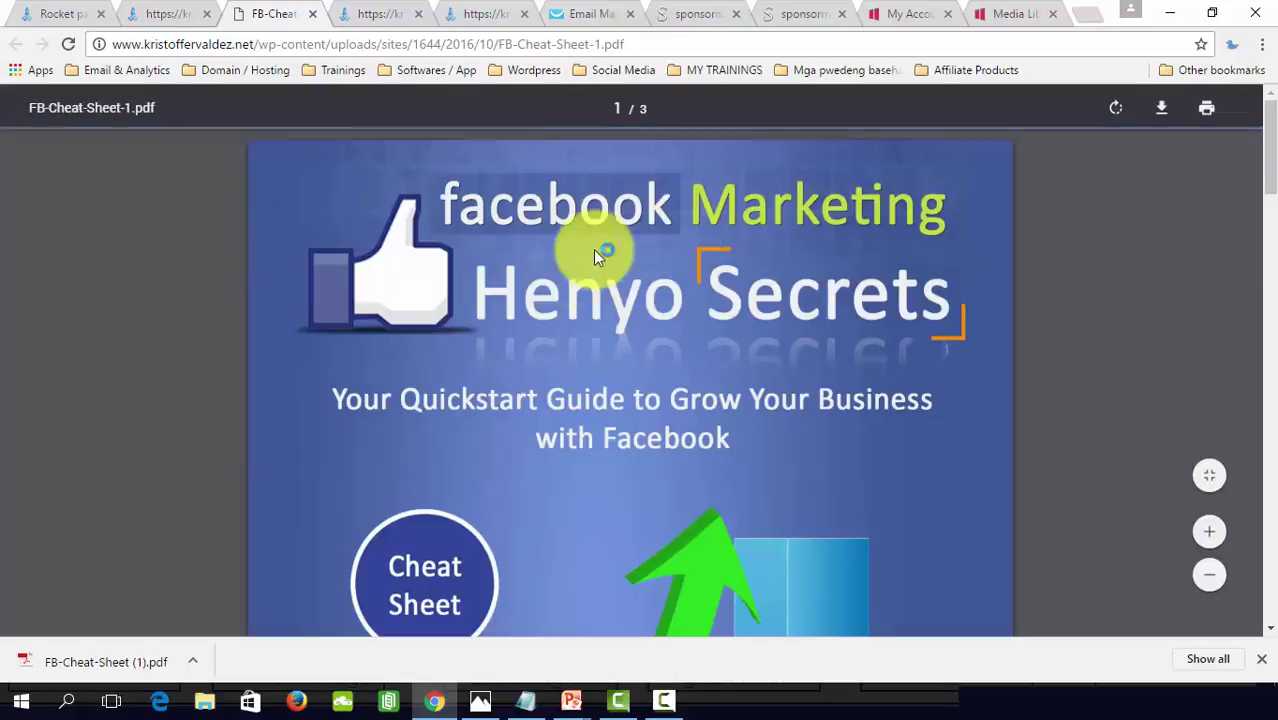
{"action": "scroll", "coordinate": [616, 295], "scroll_direction": "down", "scroll_amount": 5}
{"action": "scroll", "coordinate": [616, 300], "scroll_direction": "down", "scroll_amount": 10}
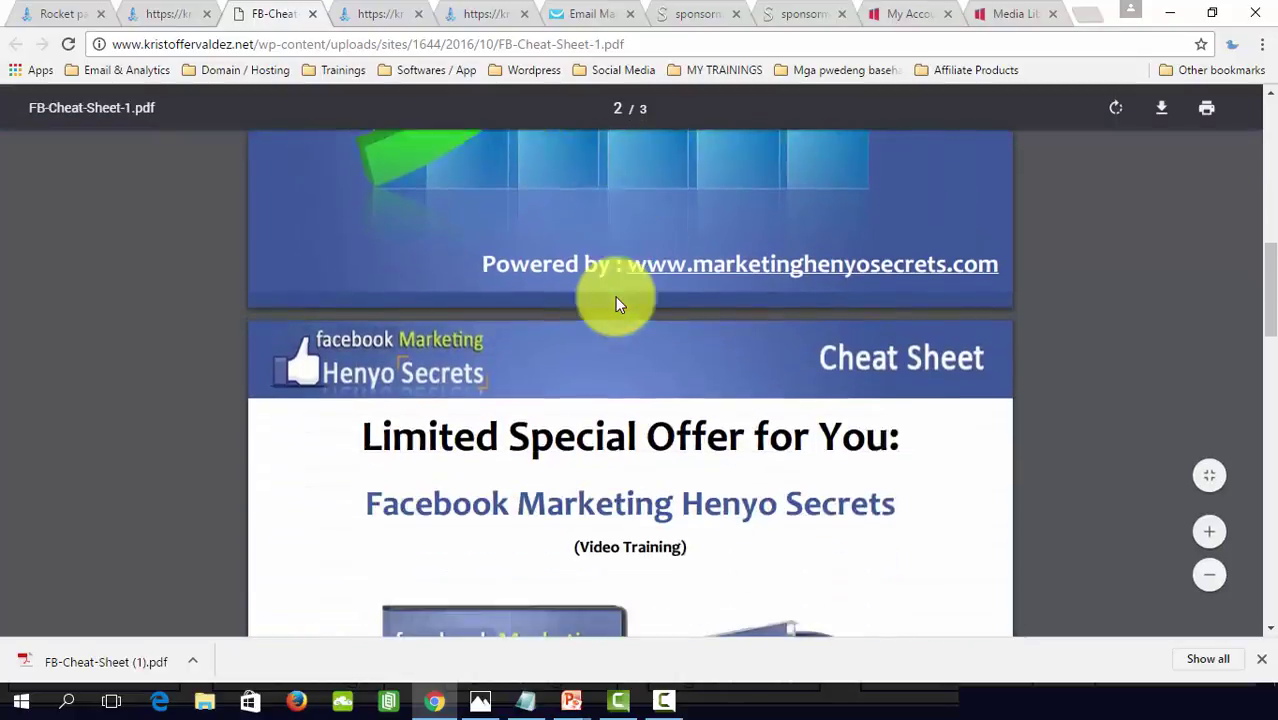
{"action": "scroll", "coordinate": [605, 295], "scroll_direction": "down", "scroll_amount": 4}
{"action": "left_click", "coordinate": [62, 13]}
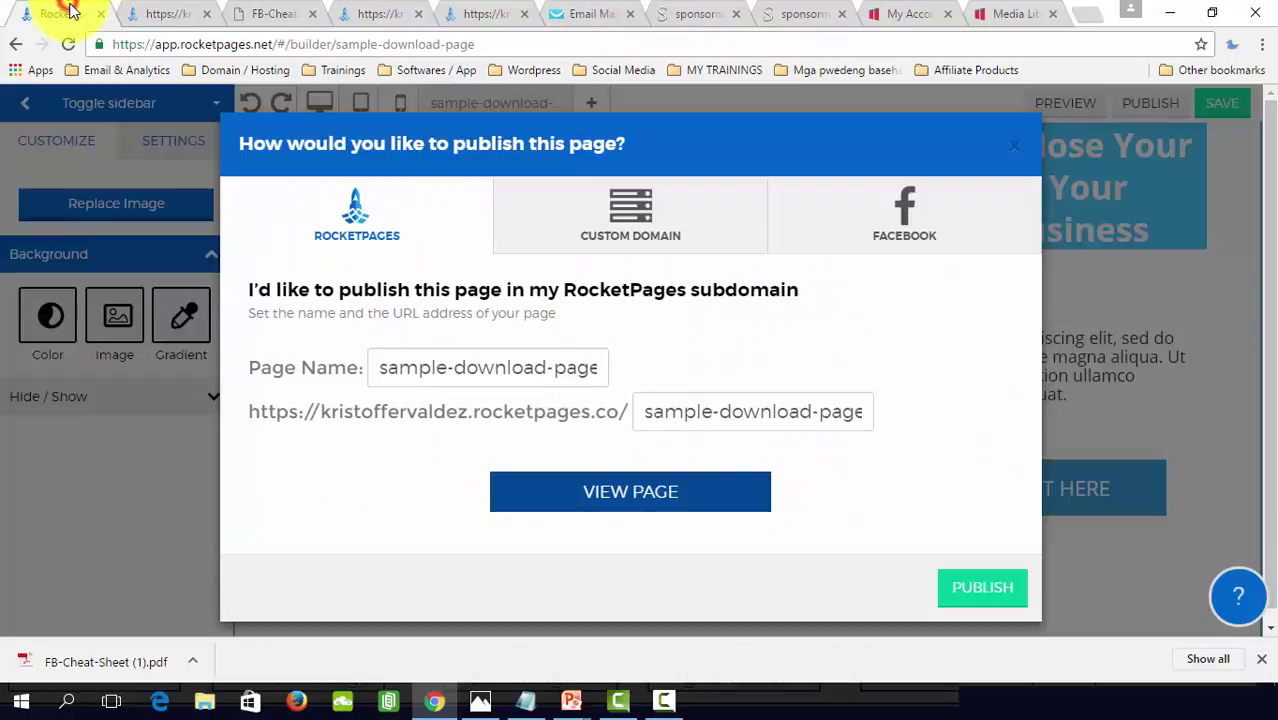
{"action": "left_click", "coordinate": [1020, 152]}
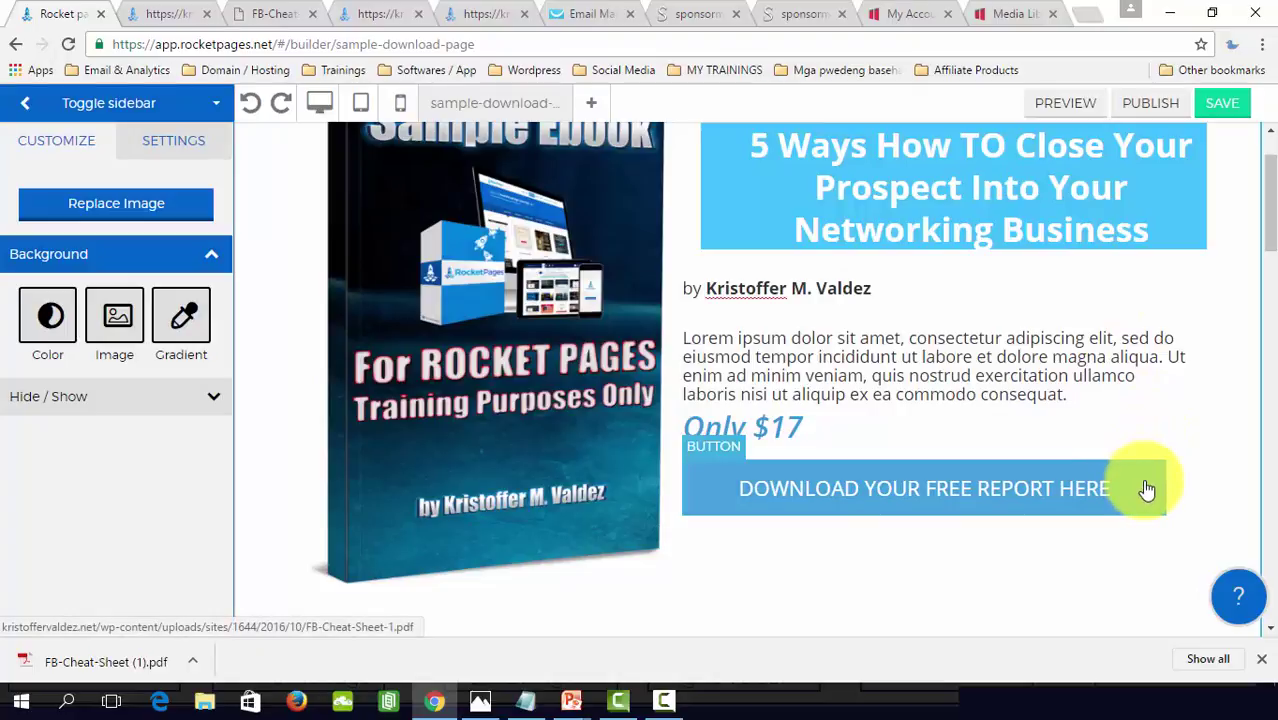
Step: Open the download button's link options, copy the PDF address, and clear it from the Website URL setting
{"action": "double_click", "coordinate": [1146, 488]}
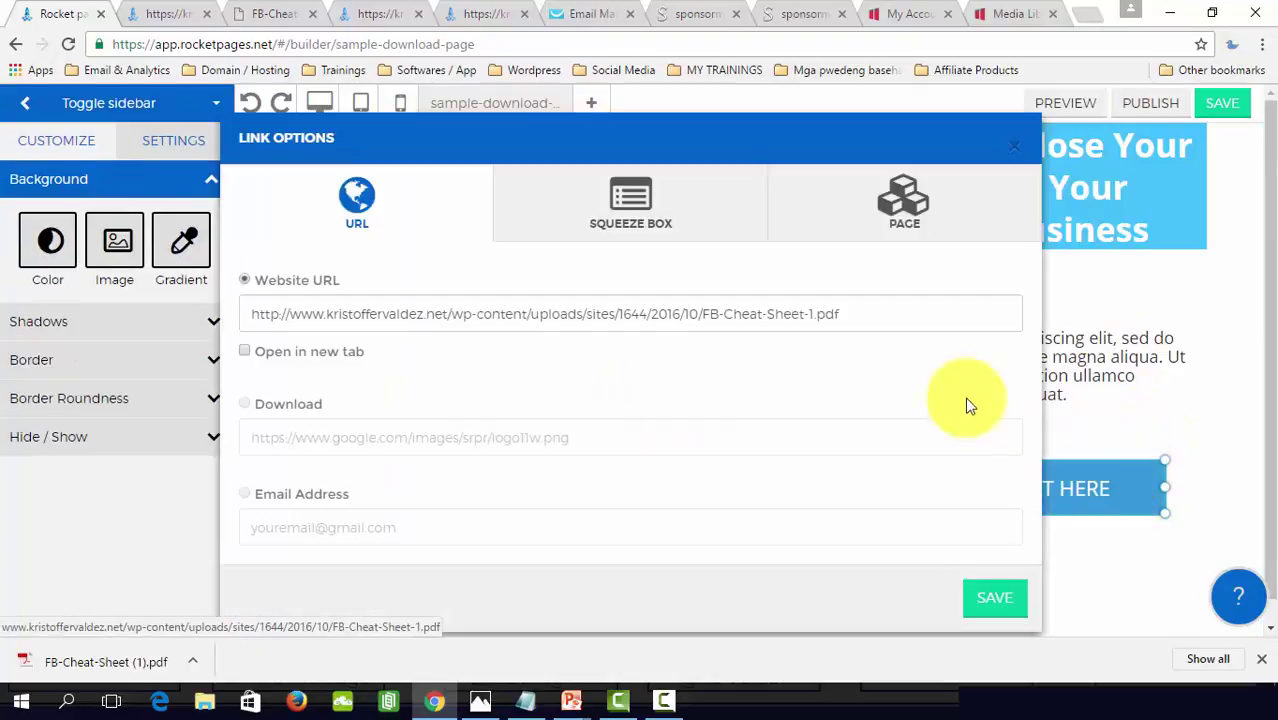
{"action": "left_click", "coordinate": [889, 312]}
{"action": "key", "text": "ctrl+a"}
{"action": "key", "text": "ctrl+c"}
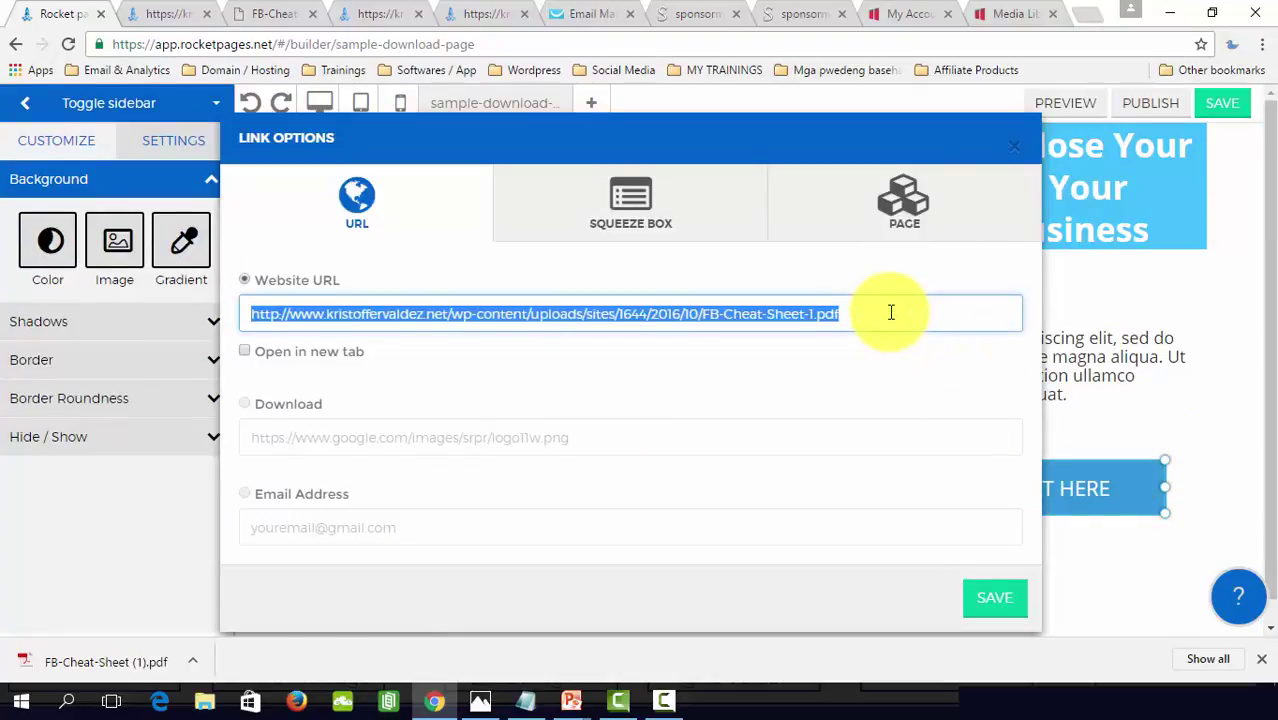
{"action": "key", "text": "BackSpace"}
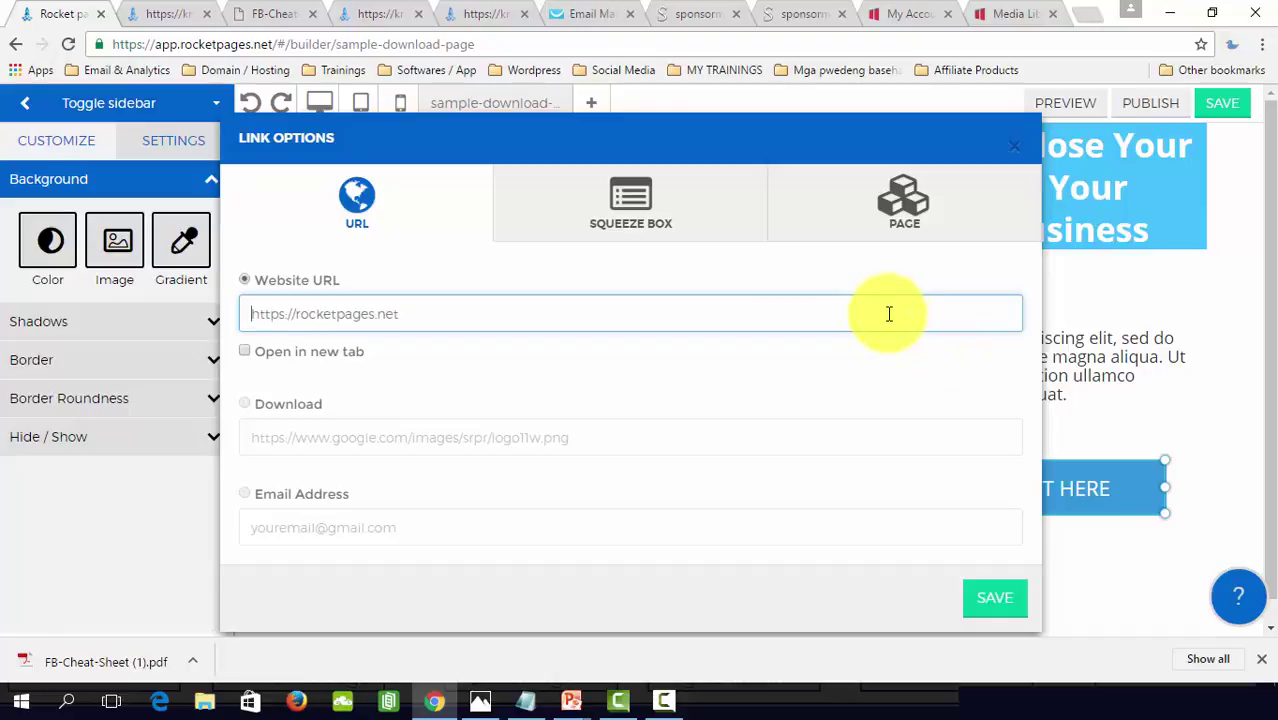
Step: Set the button's link type to Download with the copied FB-Cheat-Sheet-1.pdf address and save the link options
{"action": "left_click", "coordinate": [354, 437]}
{"action": "left_click", "coordinate": [247, 406]}
{"action": "left_click", "coordinate": [603, 440]}
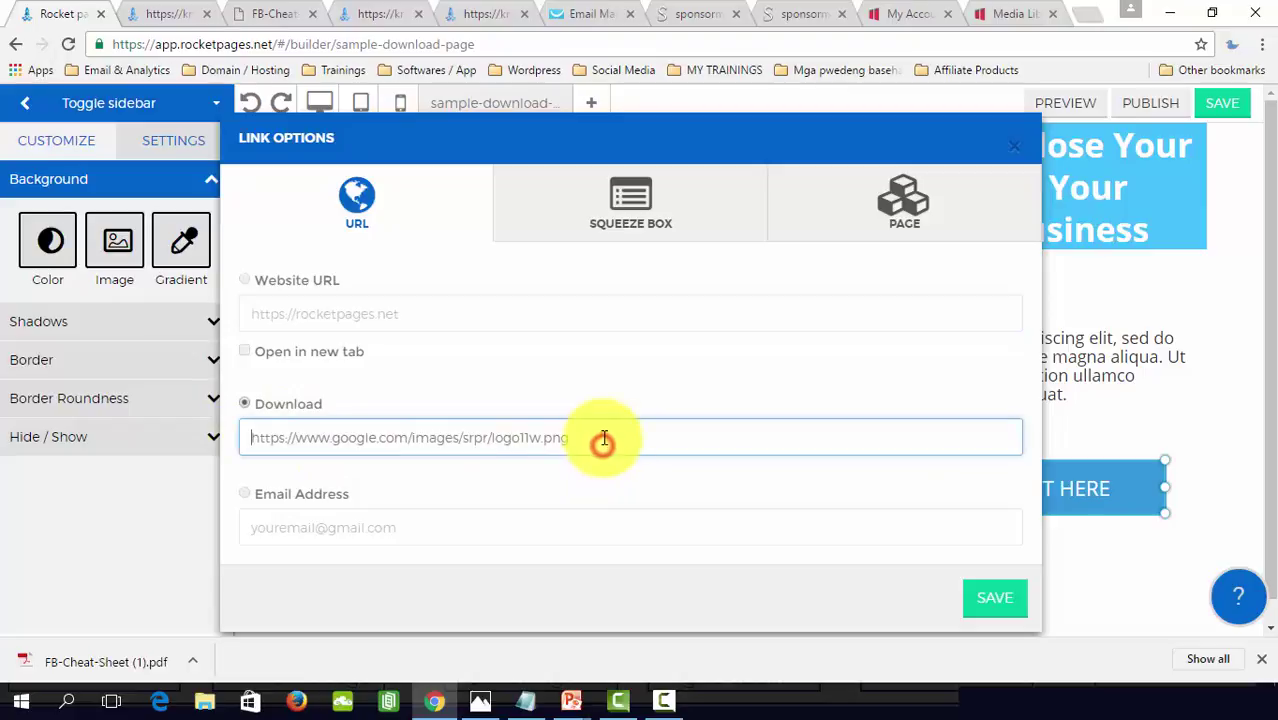
{"action": "key", "text": "ctrl+v"}
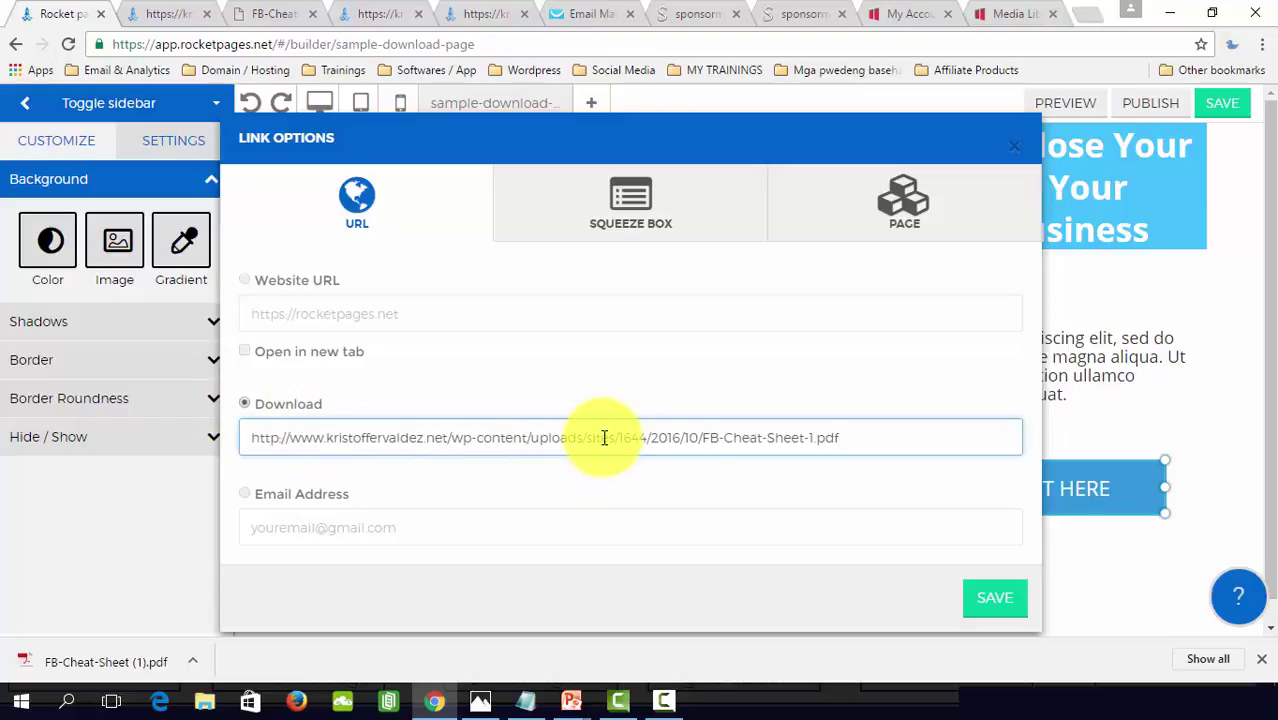
{"action": "left_click", "coordinate": [598, 484]}
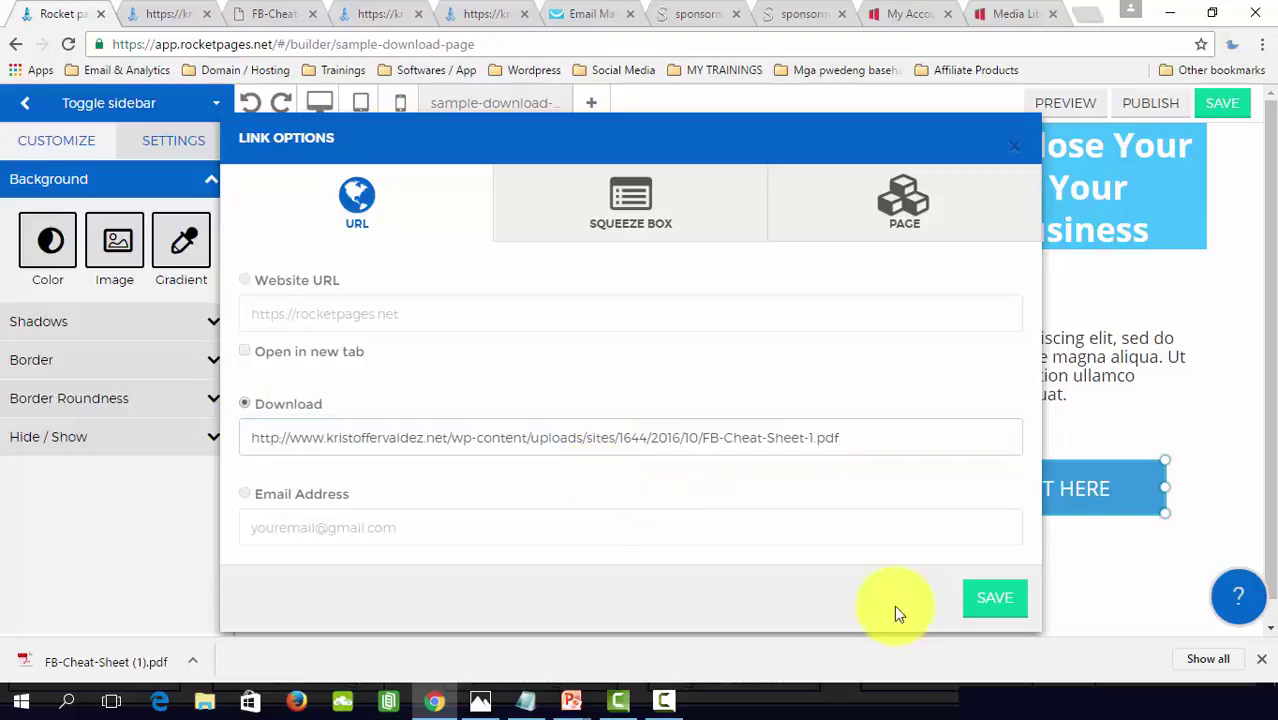
{"action": "left_click", "coordinate": [997, 606]}
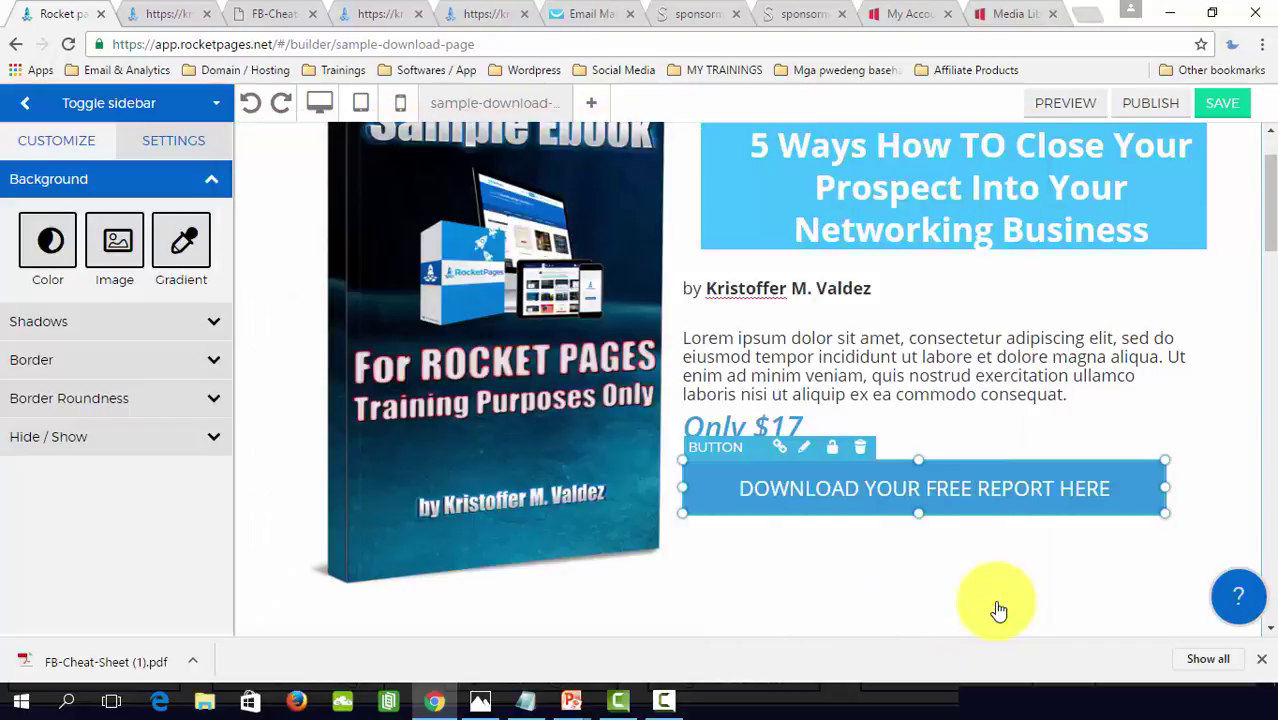
Step: Save sample-download-page and republish it on the RocketPages subdomain under the same page name
{"action": "left_click", "coordinate": [1238, 110]}
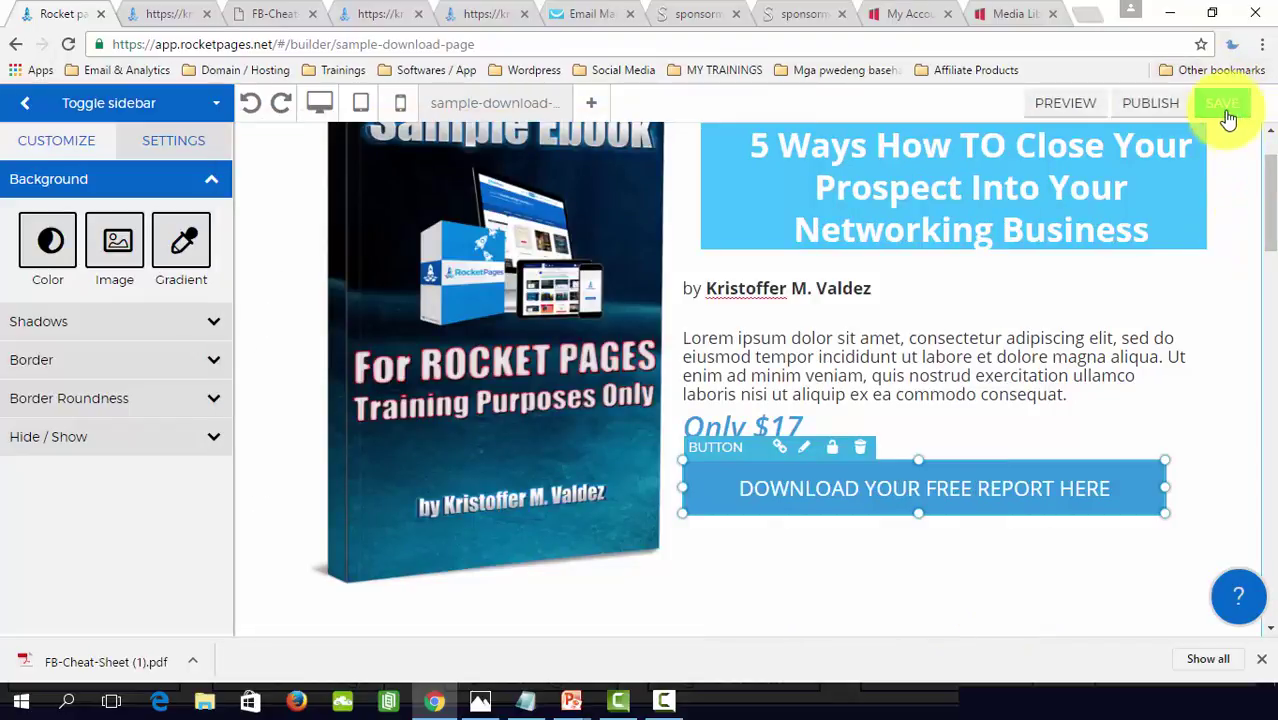
{"action": "left_click", "coordinate": [1148, 110]}
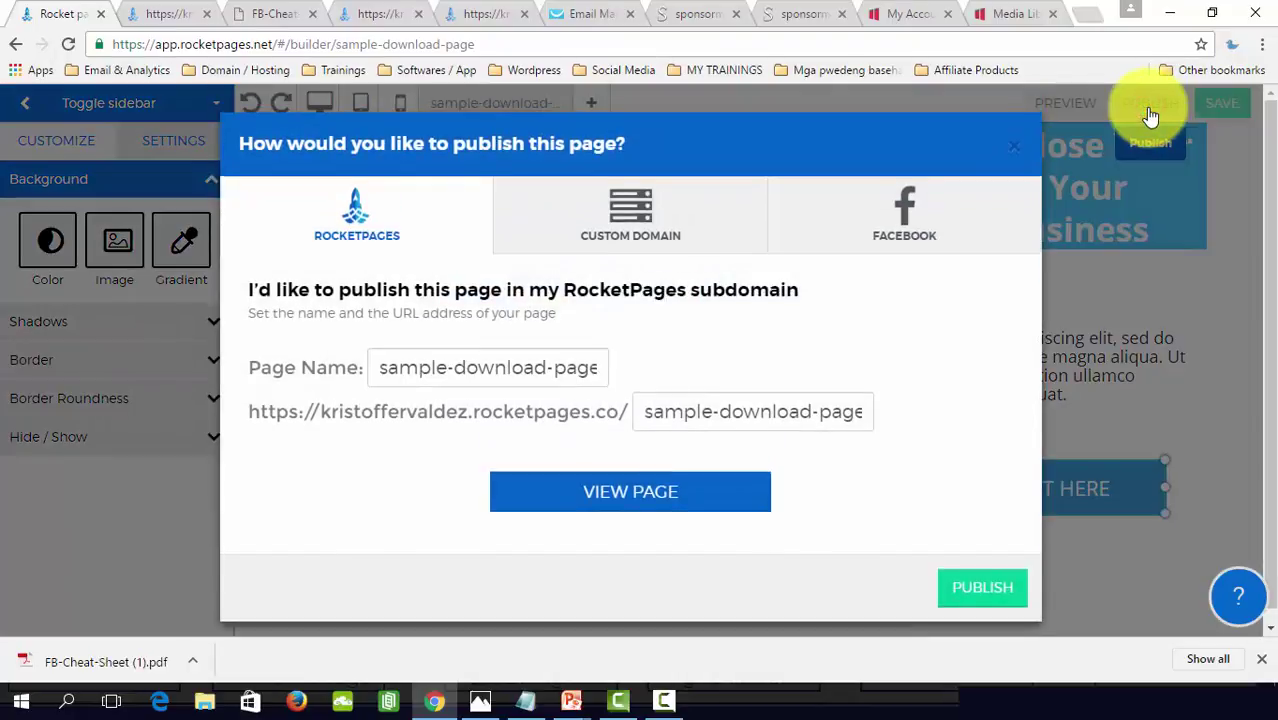
{"action": "left_click", "coordinate": [993, 594]}
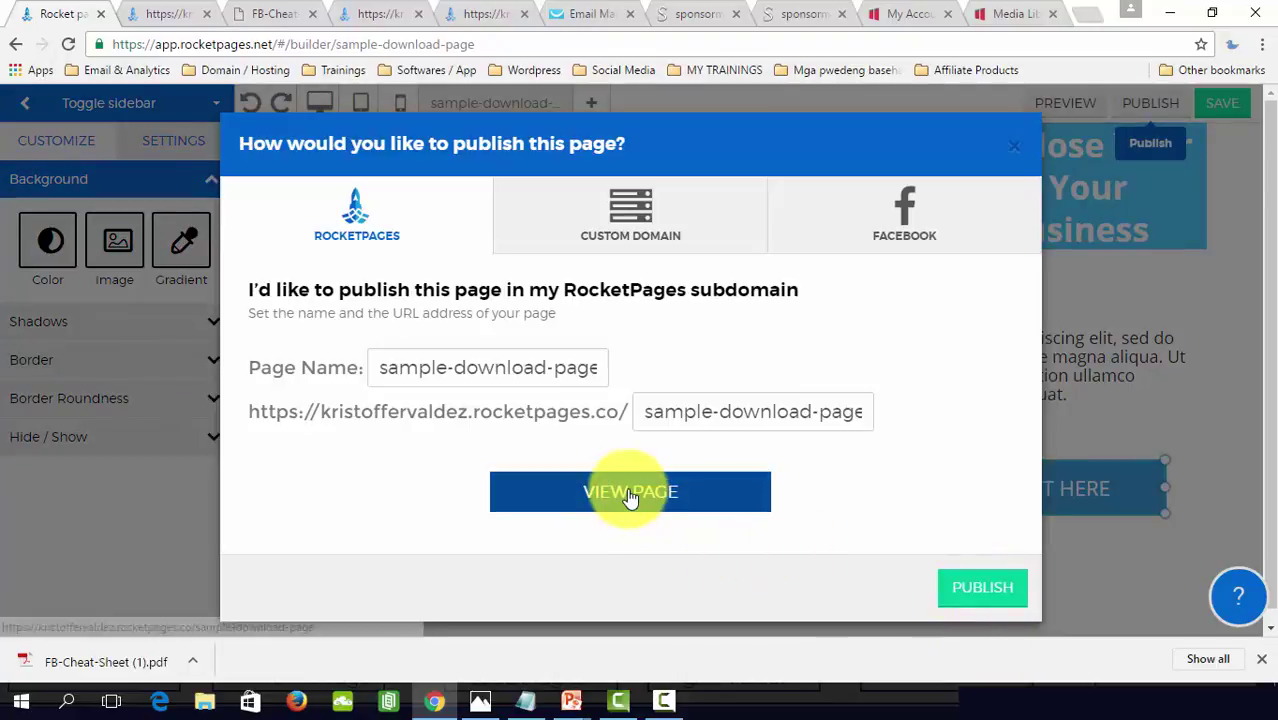
Step: View the published page, test its button by downloading and opening FB-Cheat-Sheet-1.pdf, and return to the page builder
{"action": "left_click", "coordinate": [629, 494]}
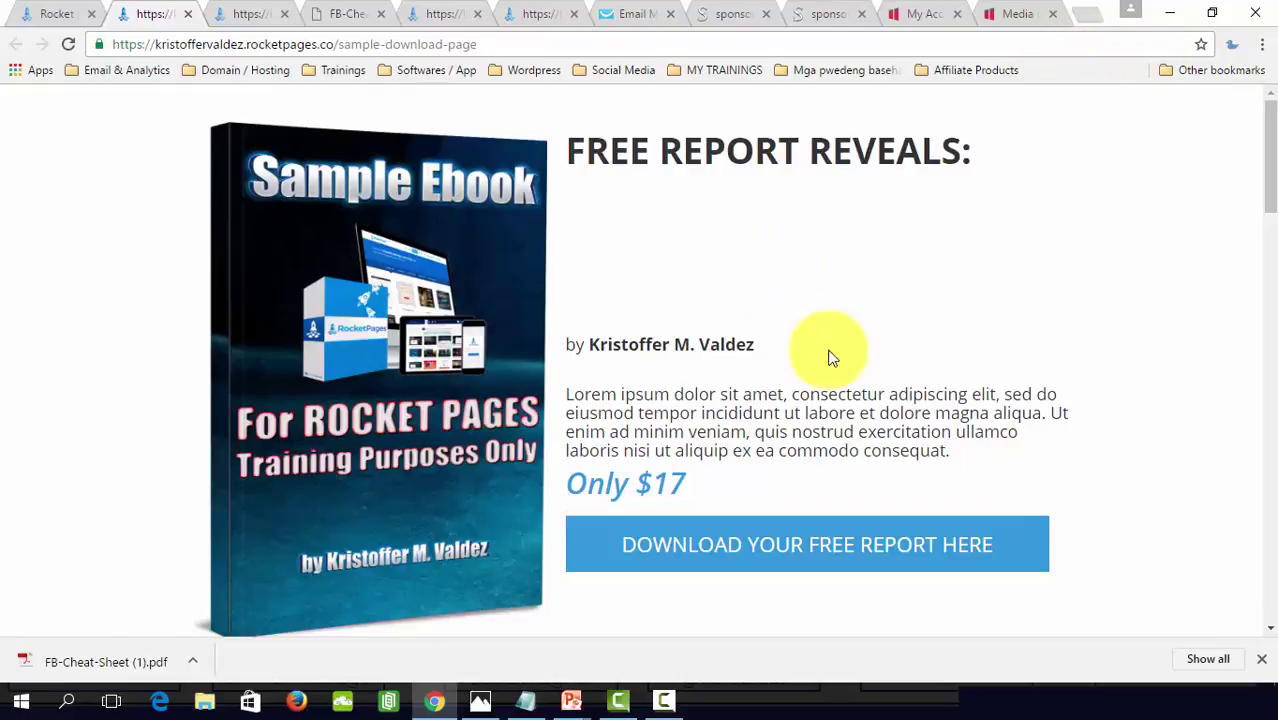
{"action": "left_click", "coordinate": [816, 553]}
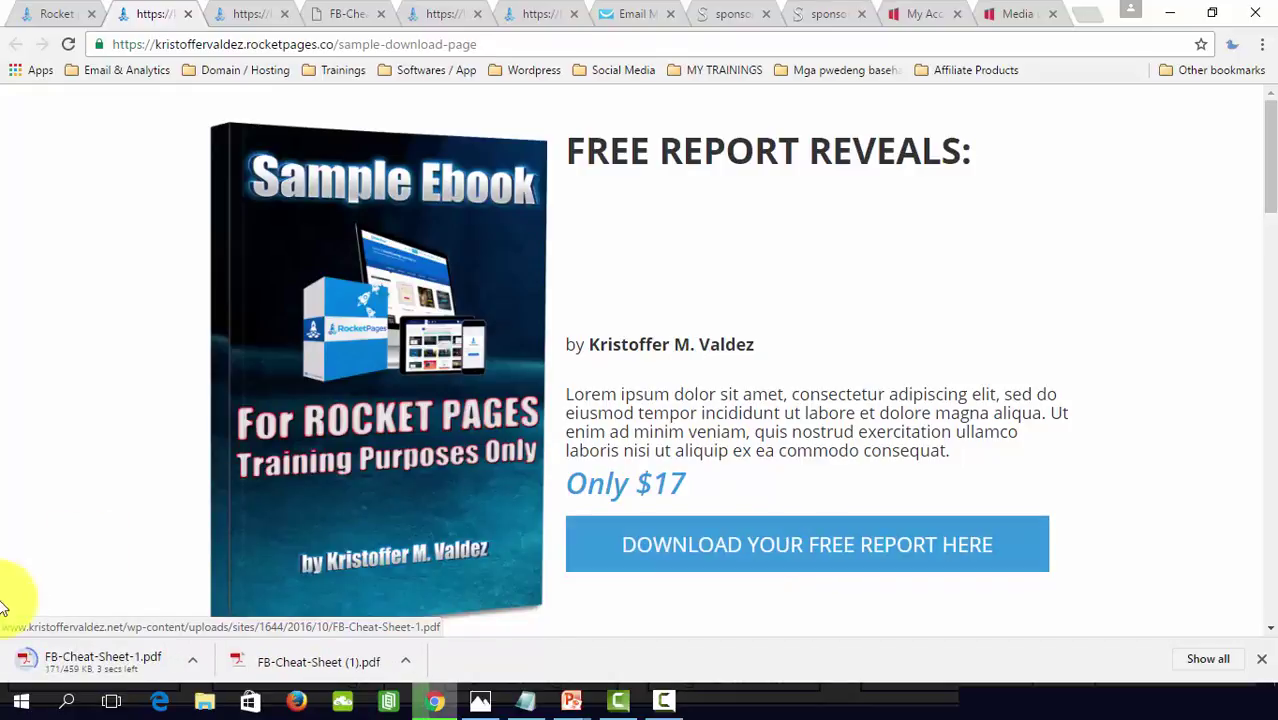
{"action": "left_click", "coordinate": [130, 668]}
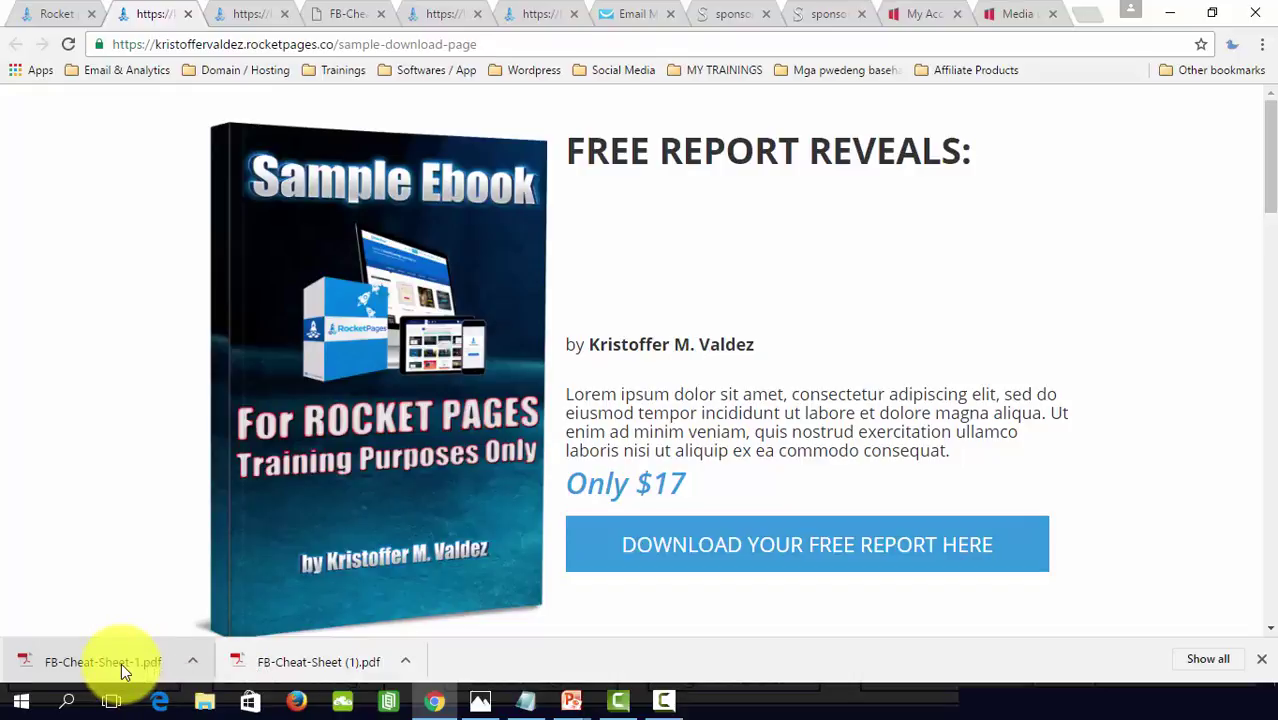
{"action": "left_click", "coordinate": [43, 12]}
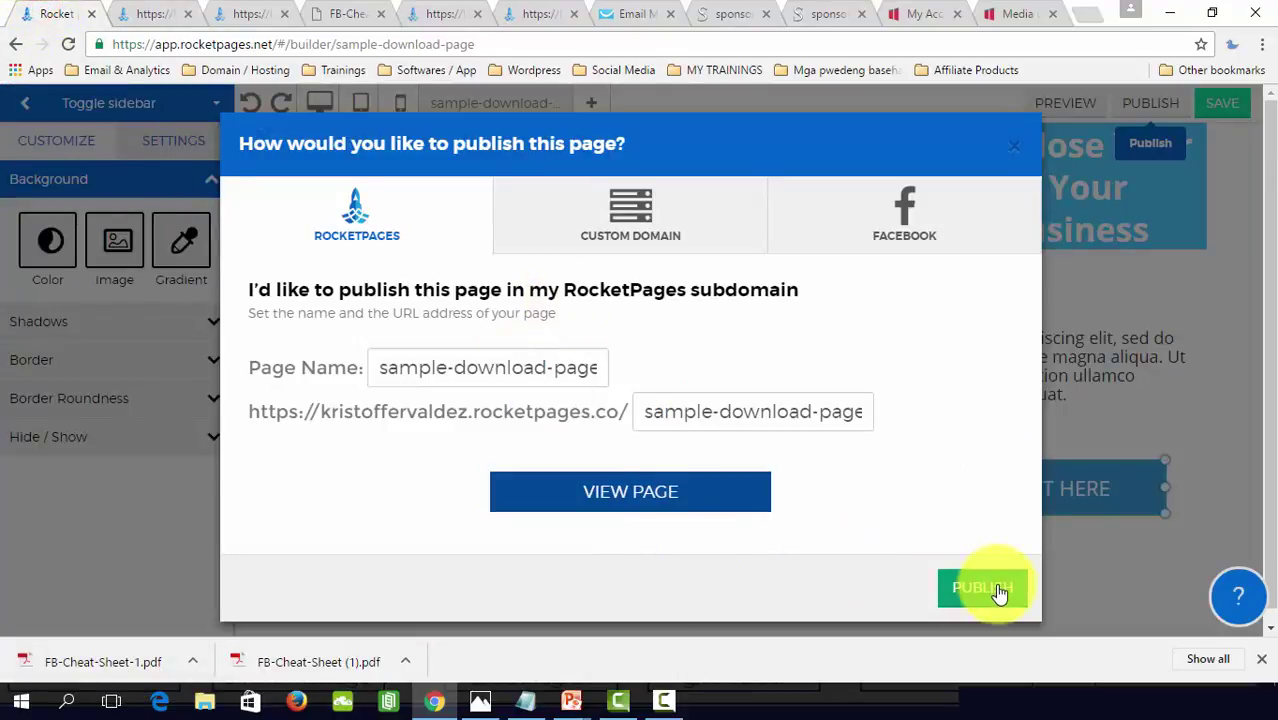
Step: Close the publishing options and review the Download Page stage on the Basic Squeeze Process slide before returning to the builder
{"action": "left_click", "coordinate": [1015, 146]}
{"action": "key", "text": "alt+Tab"}
{"action": "key", "text": "alt+Tab"}
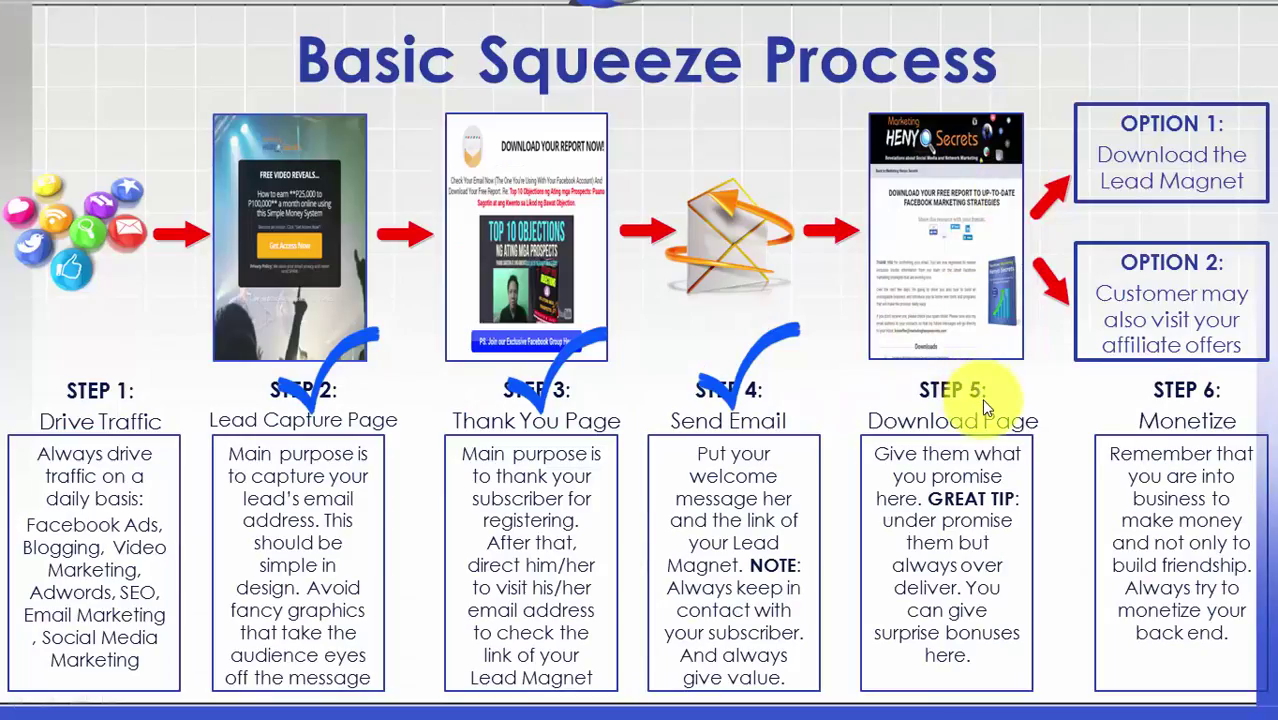
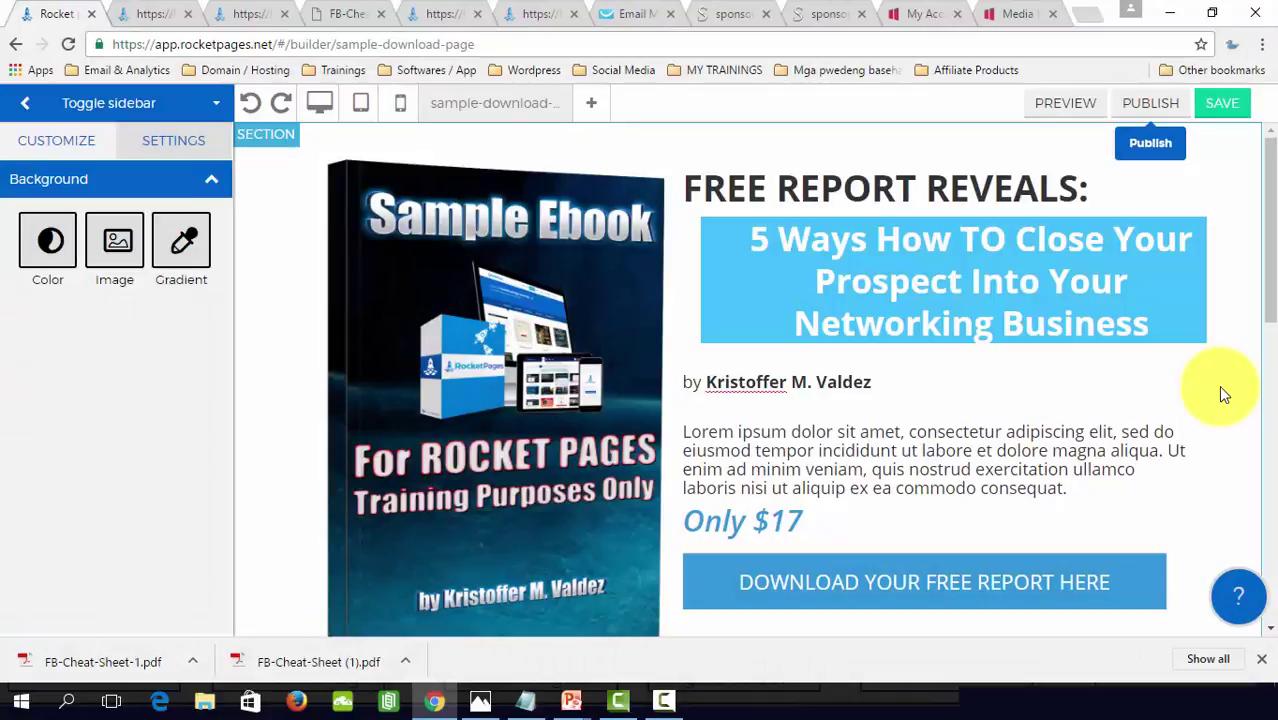
Step: Look through sample-download-page, comparing the free report section with the lower "What Other People Think" and ebook offer sections
{"action": "scroll", "coordinate": [1221, 389], "scroll_direction": "down", "scroll_amount": 3}
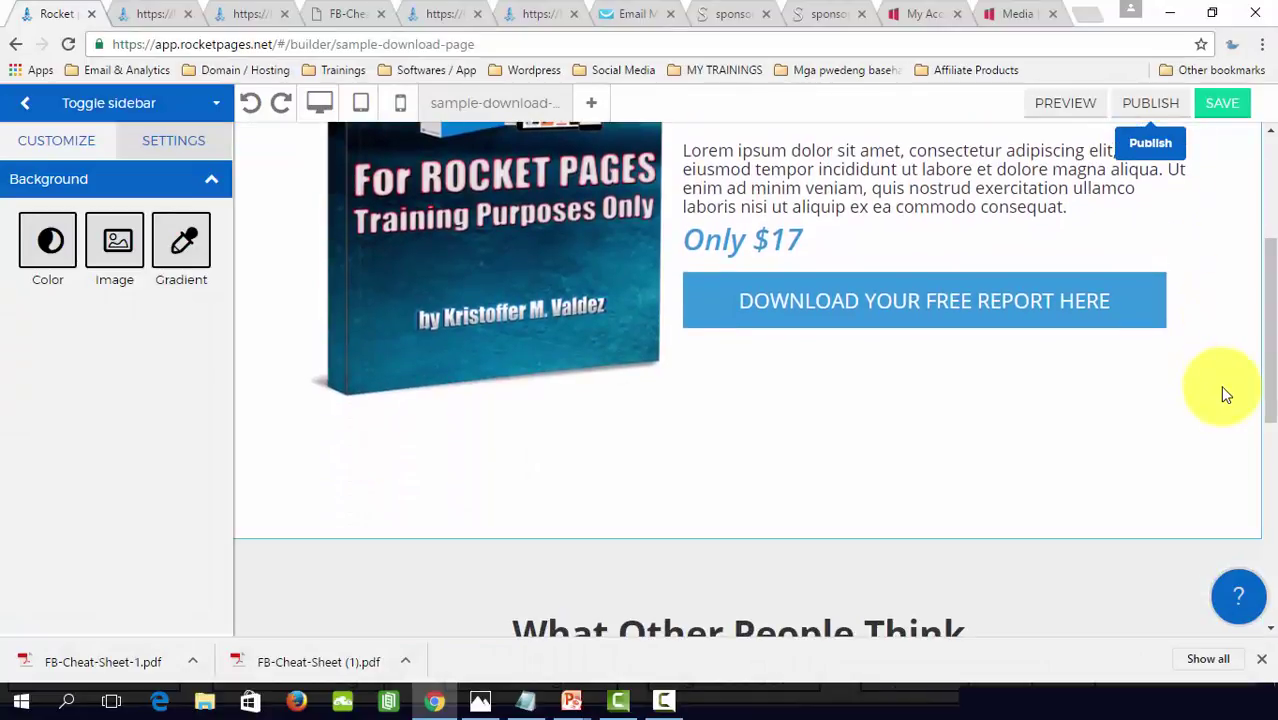
{"action": "scroll", "coordinate": [1143, 385], "scroll_direction": "down", "scroll_amount": 3}
{"action": "scroll", "coordinate": [900, 400], "scroll_direction": "down", "scroll_amount": 3}
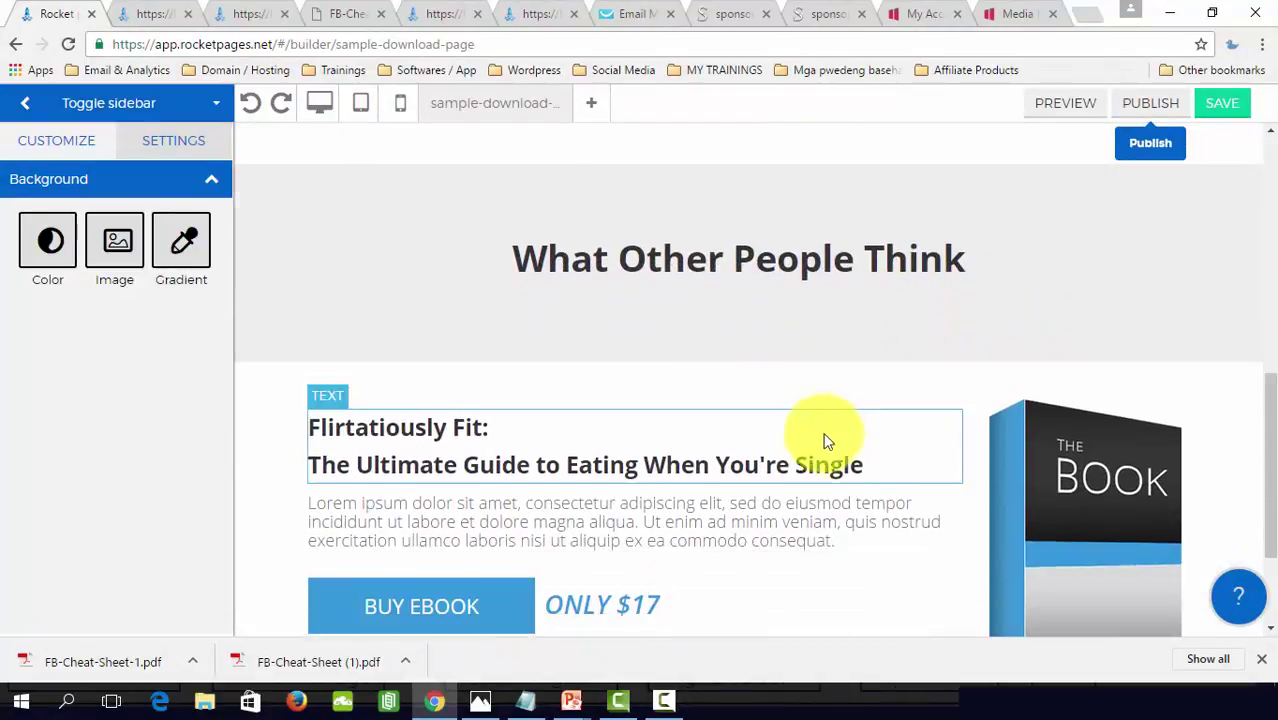
{"action": "scroll", "coordinate": [780, 428], "scroll_direction": "up", "scroll_amount": 3}
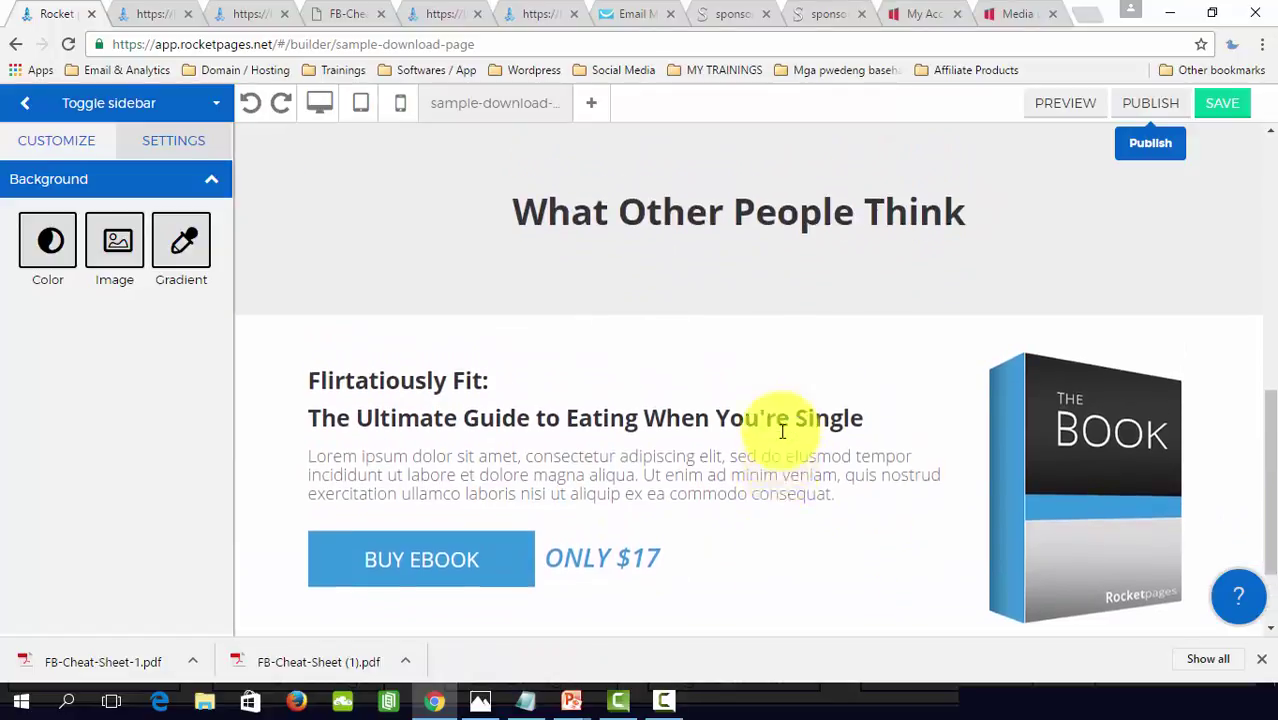
{"action": "scroll", "coordinate": [800, 430], "scroll_direction": "down", "scroll_amount": 1}
{"action": "scroll", "coordinate": [815, 440], "scroll_direction": "down", "scroll_amount": 1}
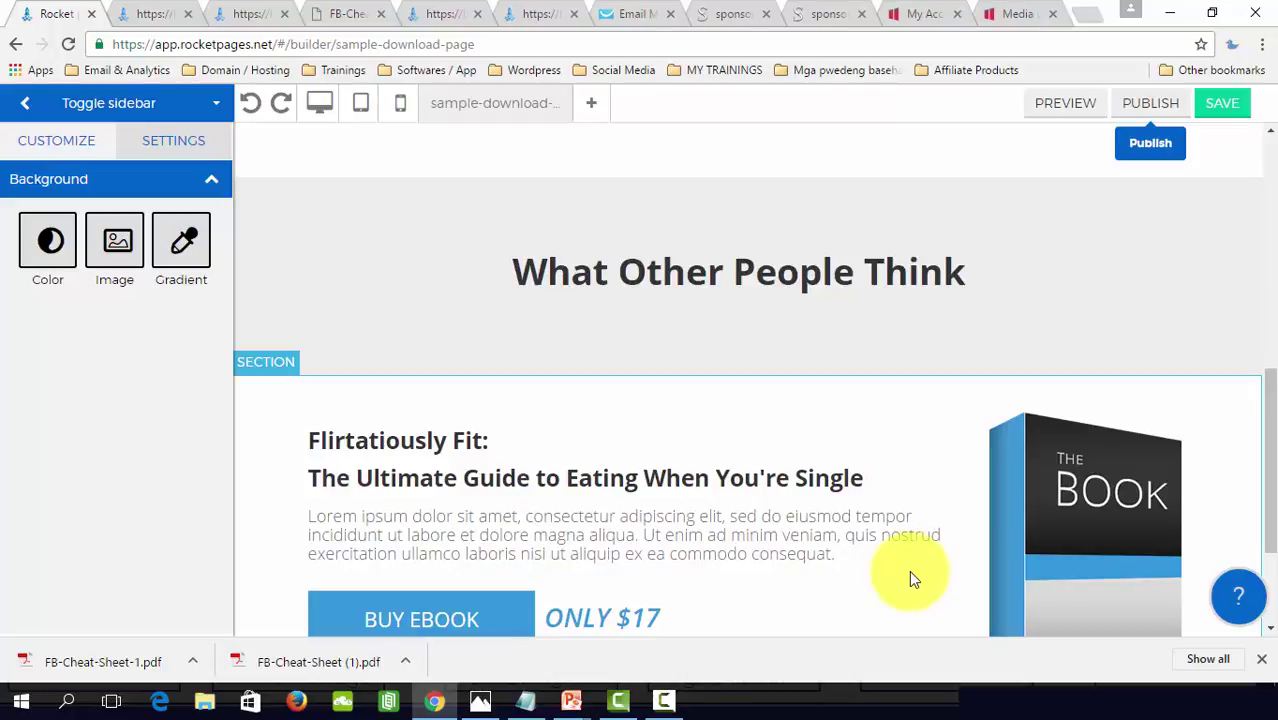
{"action": "scroll", "coordinate": [909, 570], "scroll_direction": "up", "scroll_amount": 3}
{"action": "scroll", "coordinate": [909, 570], "scroll_direction": "down", "scroll_amount": 2}
{"action": "scroll", "coordinate": [911, 571], "scroll_direction": "down", "scroll_amount": 1}
{"action": "scroll", "coordinate": [909, 570], "scroll_direction": "down", "scroll_amount": 2}
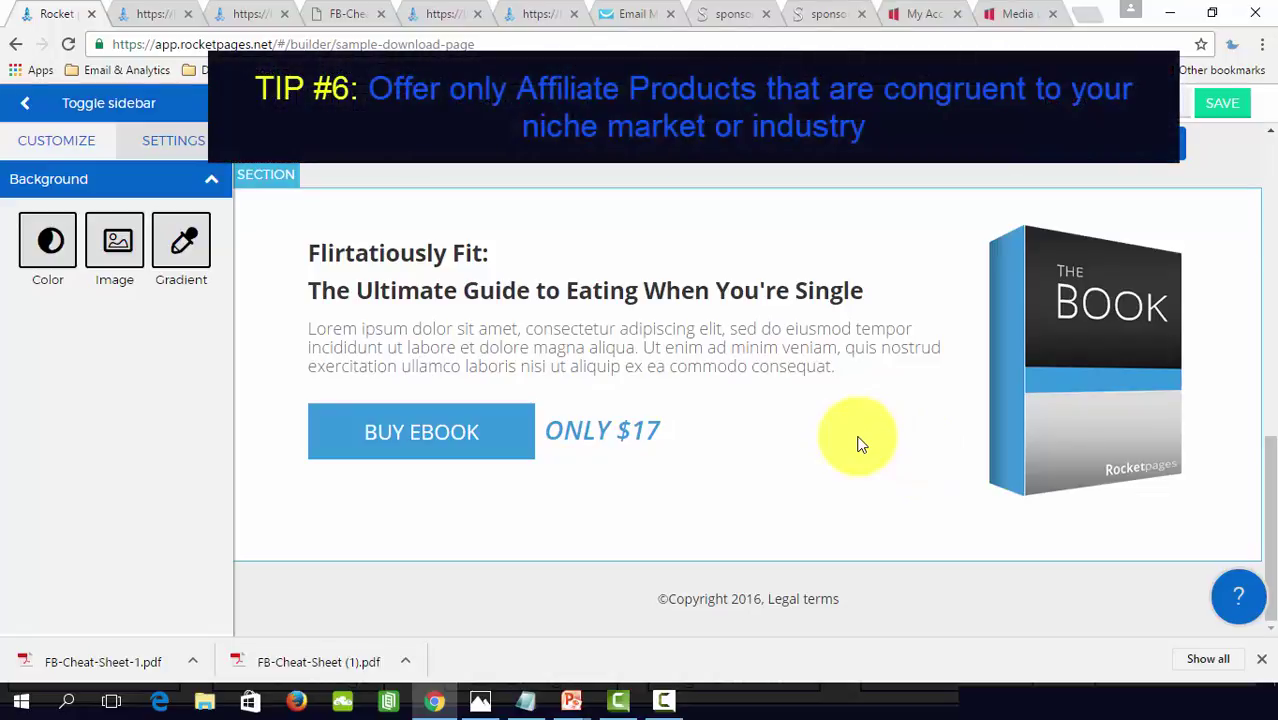
{"action": "scroll", "coordinate": [860, 445], "scroll_direction": "up", "scroll_amount": 3}
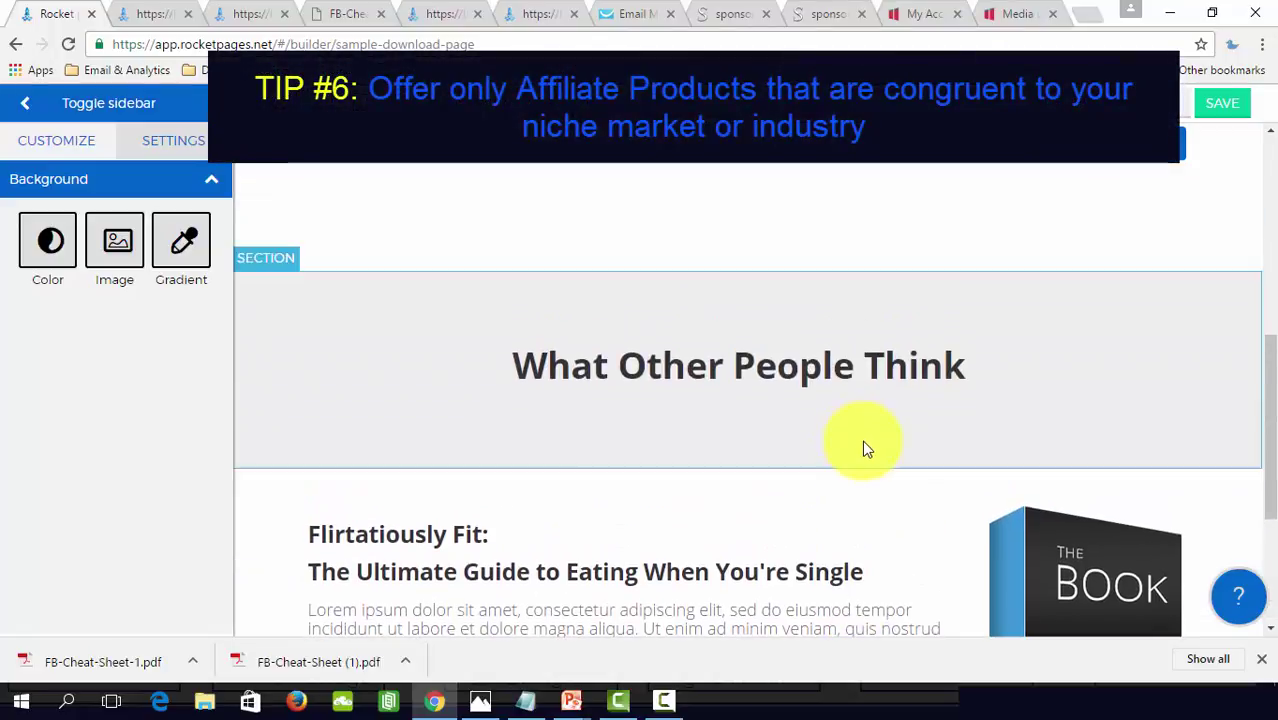
{"action": "scroll", "coordinate": [862, 440], "scroll_direction": "up", "scroll_amount": 5}
{"action": "scroll", "coordinate": [850, 434], "scroll_direction": "down", "scroll_amount": 4}
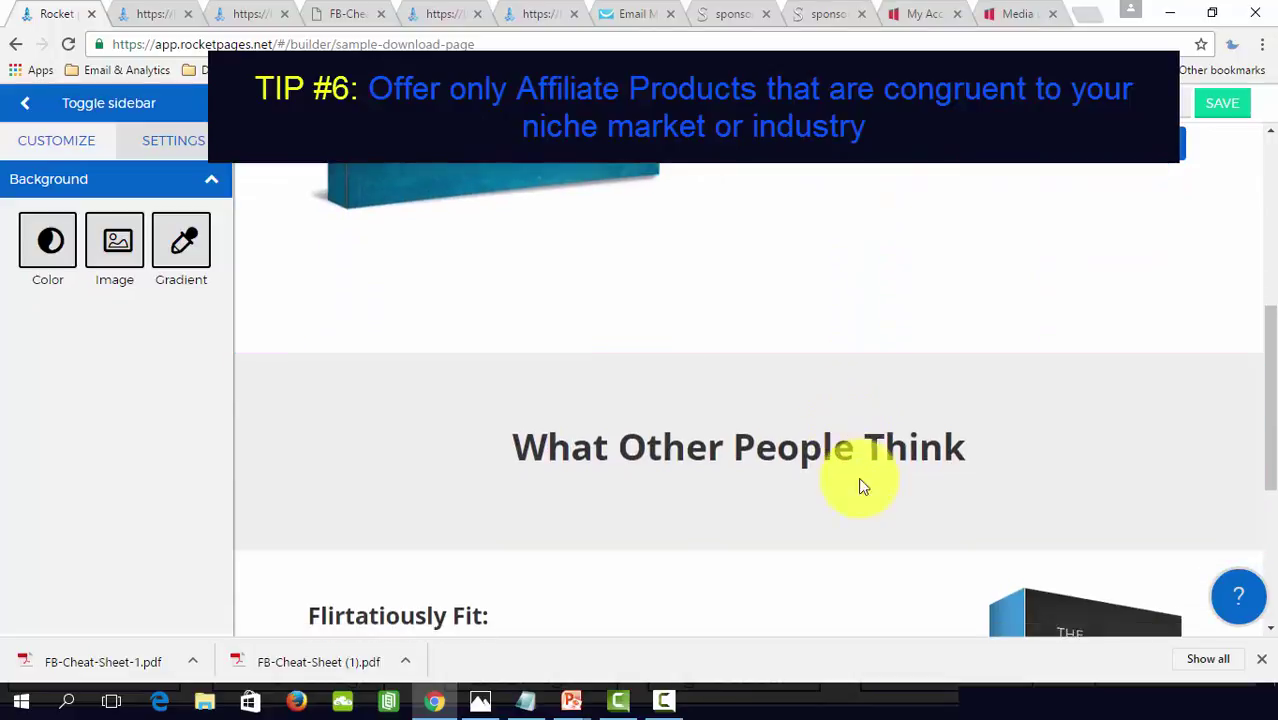
{"action": "scroll", "coordinate": [860, 490], "scroll_direction": "down", "scroll_amount": 2}
{"action": "scroll", "coordinate": [873, 571], "scroll_direction": "down", "scroll_amount": 1}
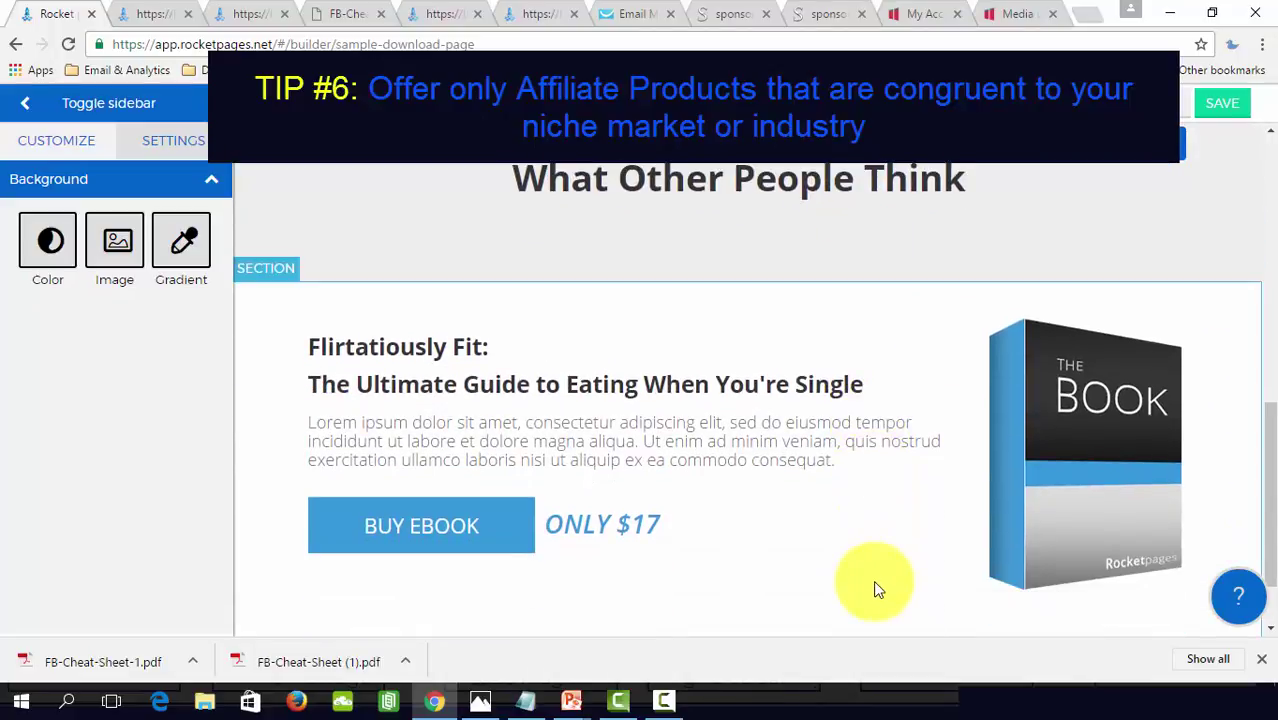
{"action": "scroll", "coordinate": [873, 588], "scroll_direction": "up", "scroll_amount": 5}
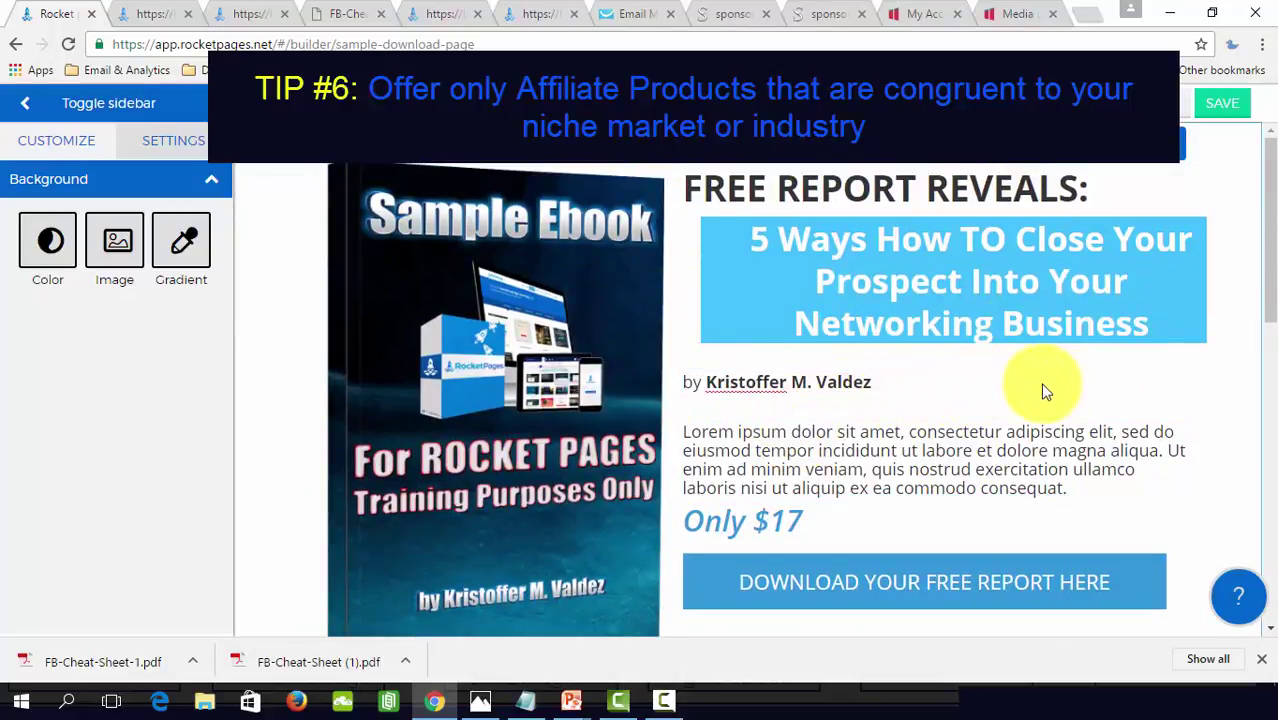
{"action": "scroll", "coordinate": [1043, 390], "scroll_direction": "down", "scroll_amount": 8}
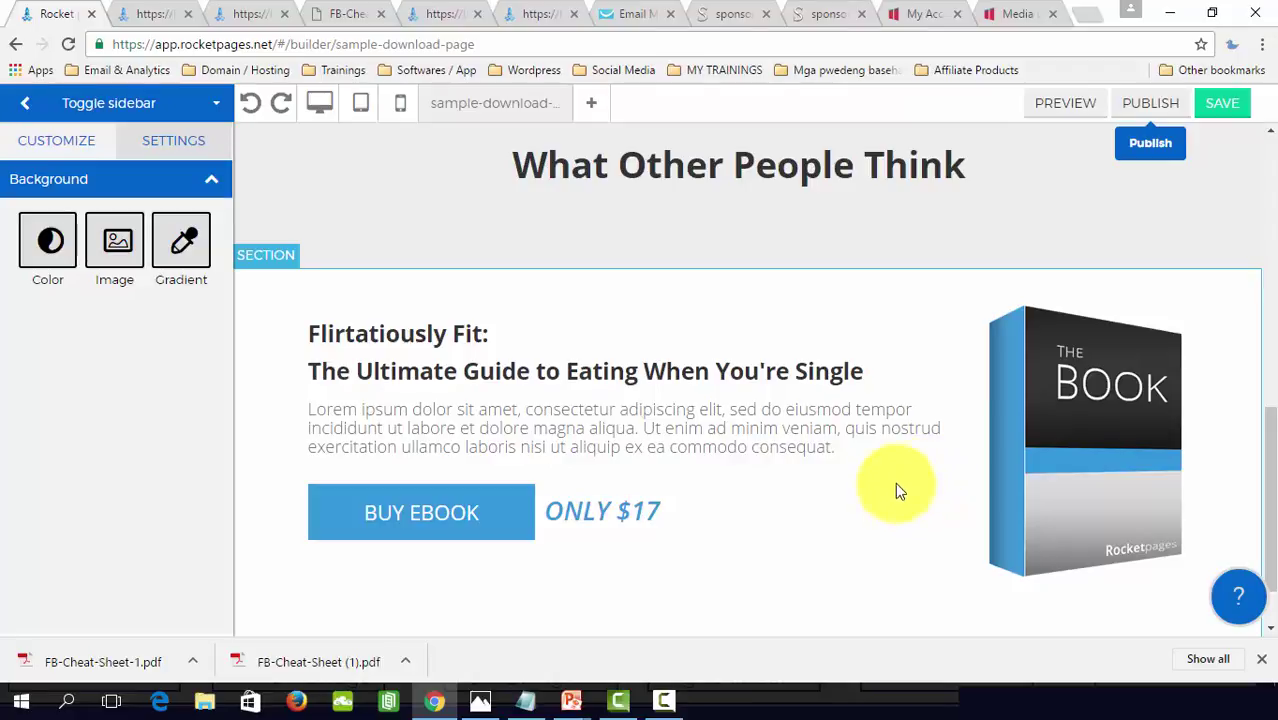
Step: Examine the sponsormoredownlines.com free training page as an example of an affiliate offer
{"action": "left_click", "coordinate": [735, 13]}
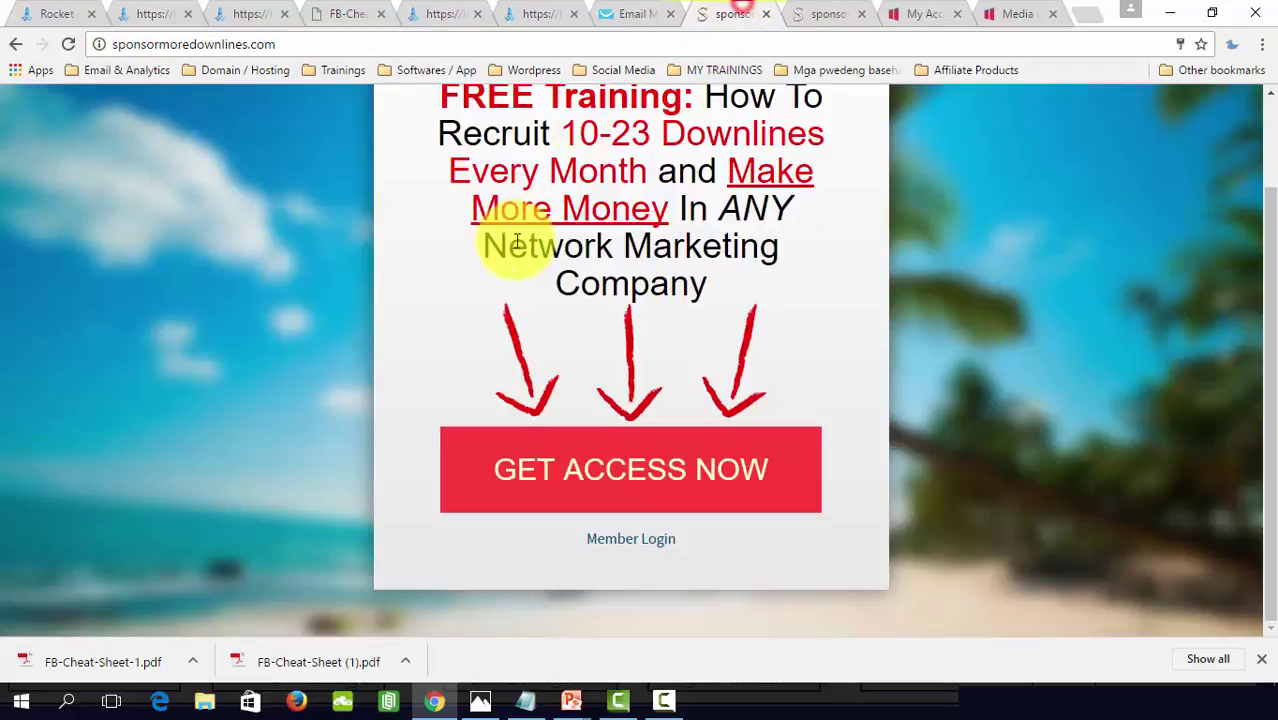
{"action": "scroll", "coordinate": [254, 333], "scroll_direction": "up", "scroll_amount": 1}
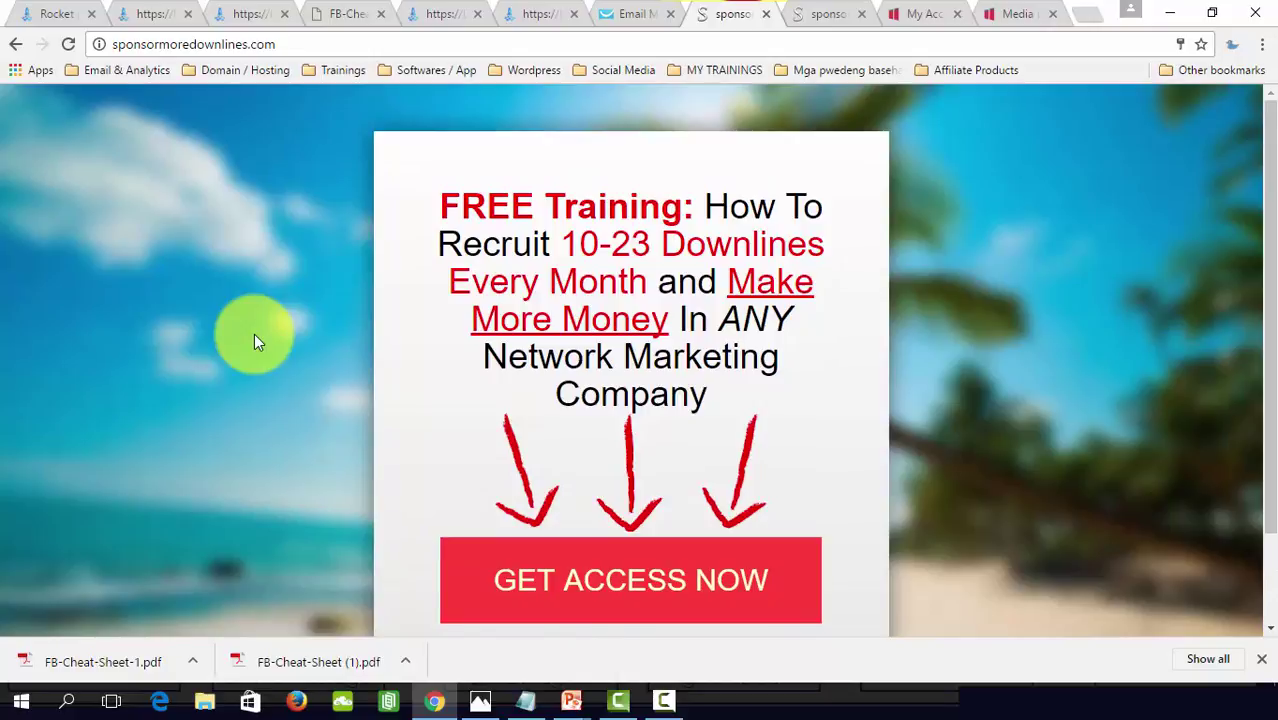
{"action": "left_click", "coordinate": [334, 44]}
{"action": "left_click", "coordinate": [264, 228]}
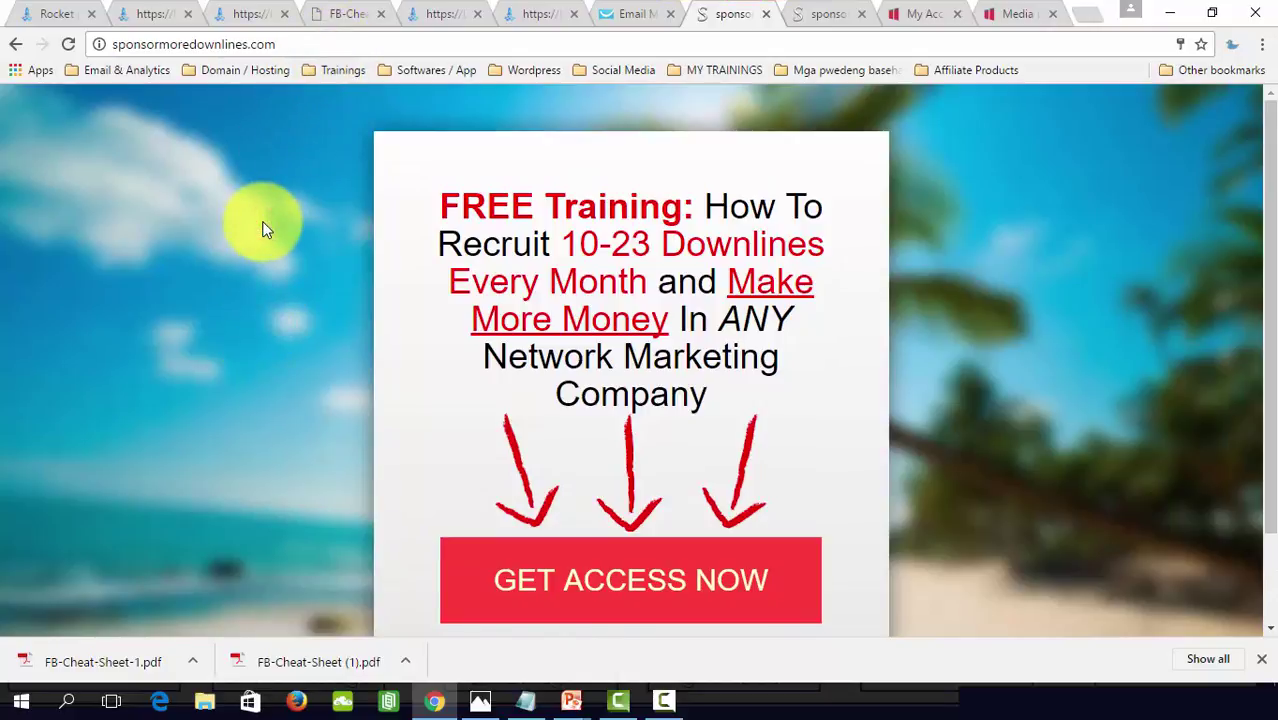
{"action": "scroll", "coordinate": [262, 228], "scroll_direction": "down", "scroll_amount": 1}
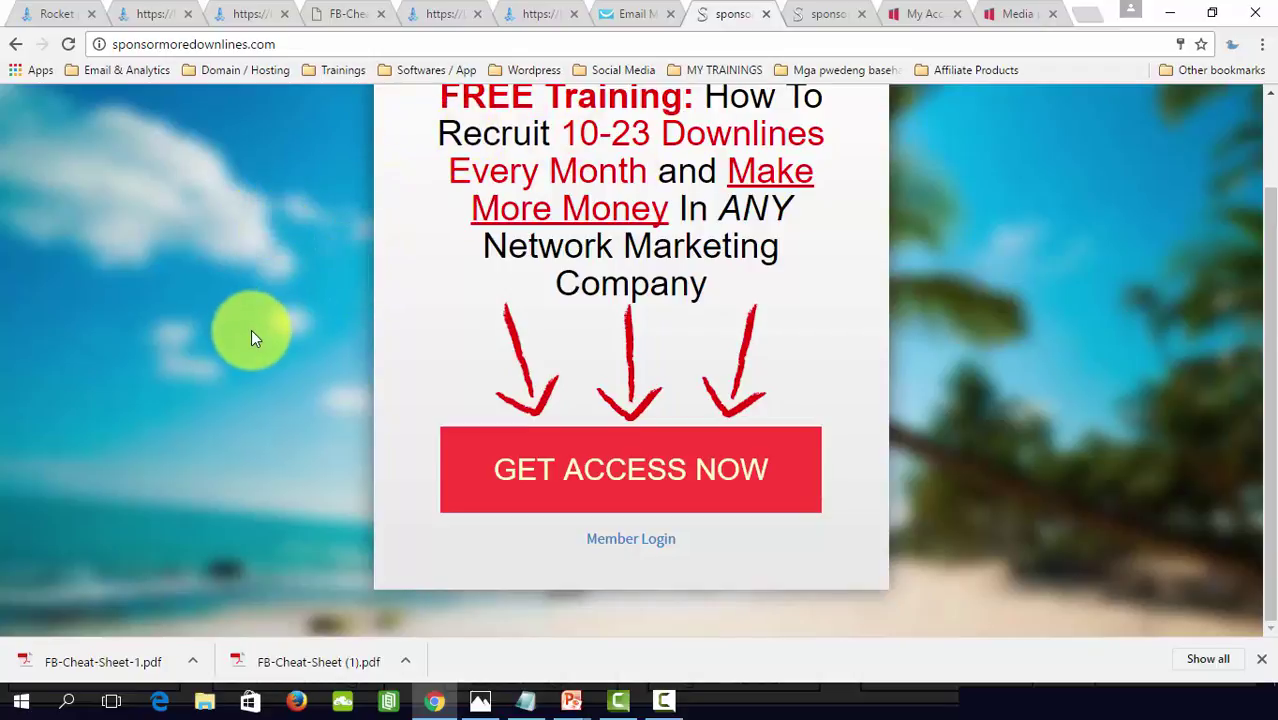
{"action": "scroll", "coordinate": [251, 337], "scroll_direction": "up", "scroll_amount": 1}
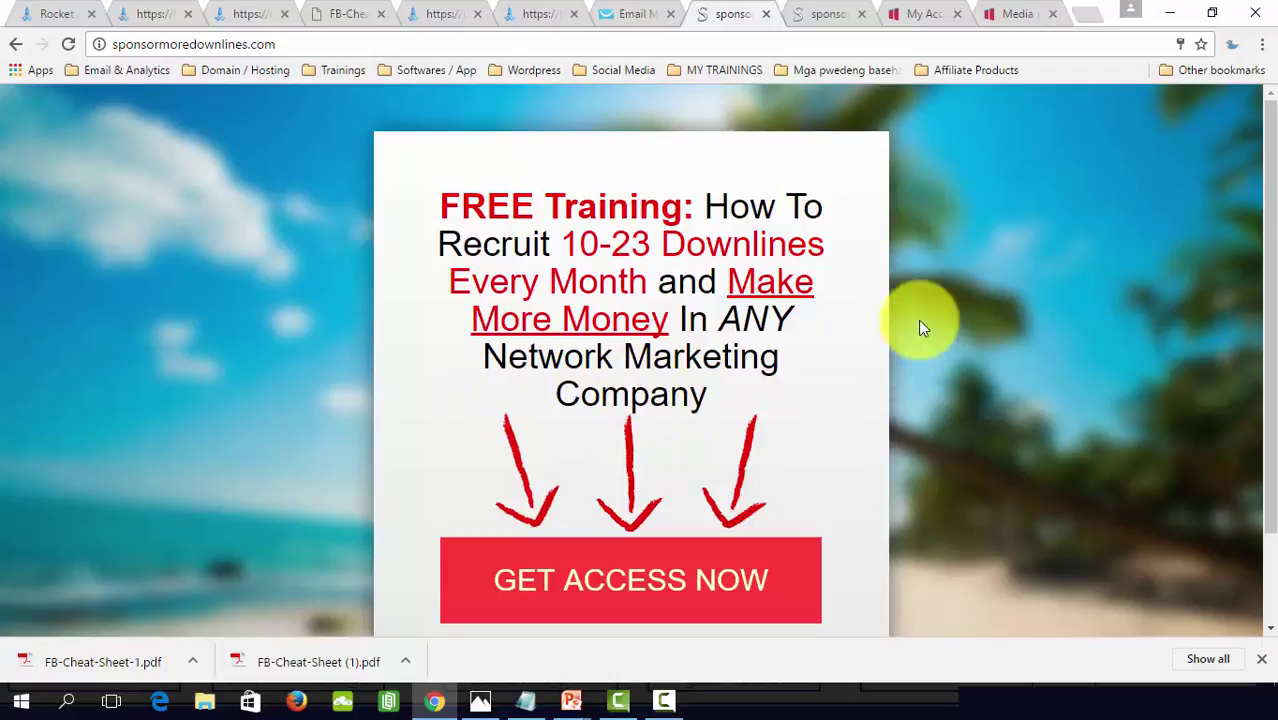
Step: Return to the page builder and replace the "What Other People Think" heading with "WHAT'S HOT!!??"
{"action": "left_click", "coordinate": [45, 12]}
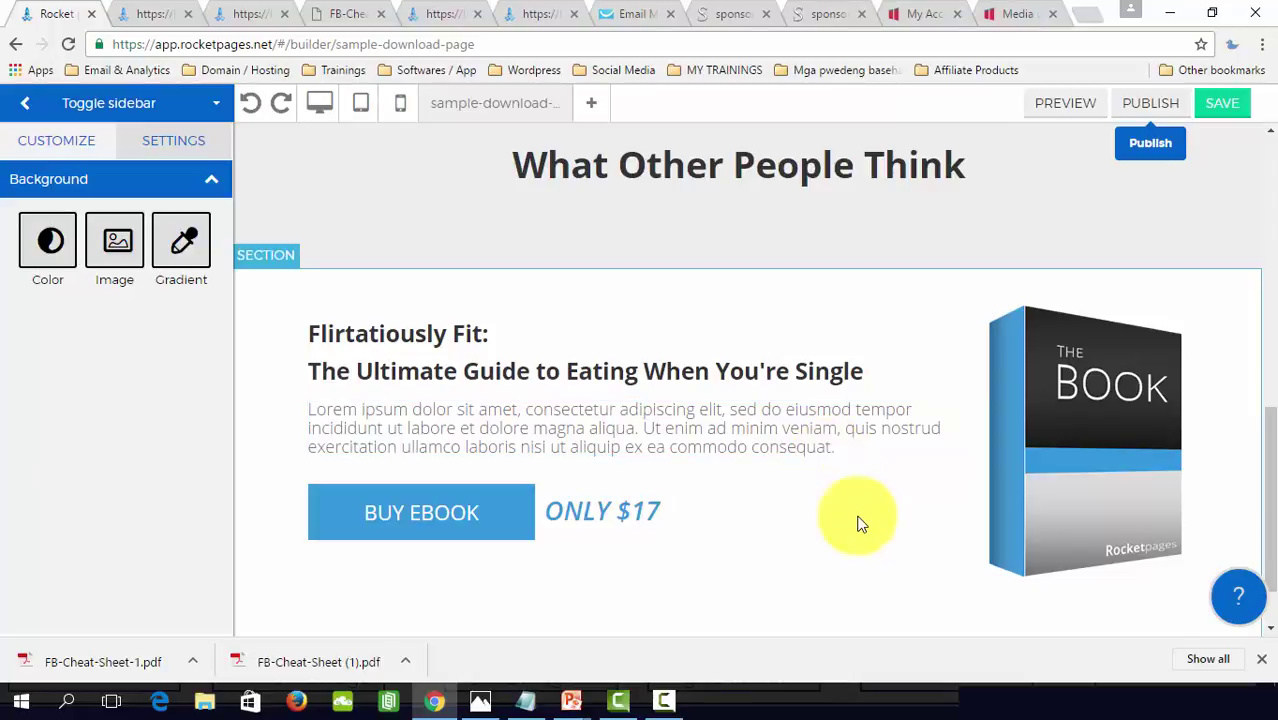
{"action": "scroll", "coordinate": [856, 515], "scroll_direction": "up", "scroll_amount": 1}
{"action": "scroll", "coordinate": [857, 506], "scroll_direction": "down", "scroll_amount": 2}
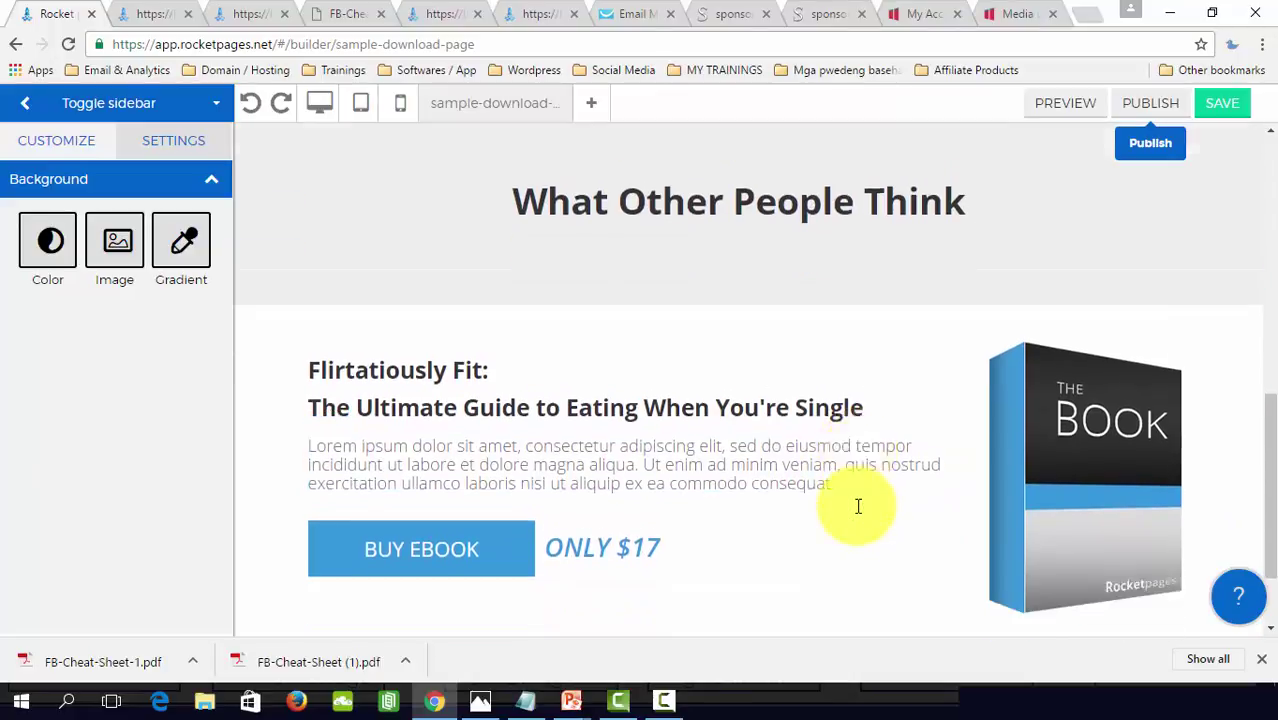
{"action": "scroll", "coordinate": [857, 510], "scroll_direction": "up", "scroll_amount": 2}
{"action": "scroll", "coordinate": [856, 505], "scroll_direction": "down", "scroll_amount": 2}
{"action": "scroll", "coordinate": [856, 505], "scroll_direction": "up", "scroll_amount": 2}
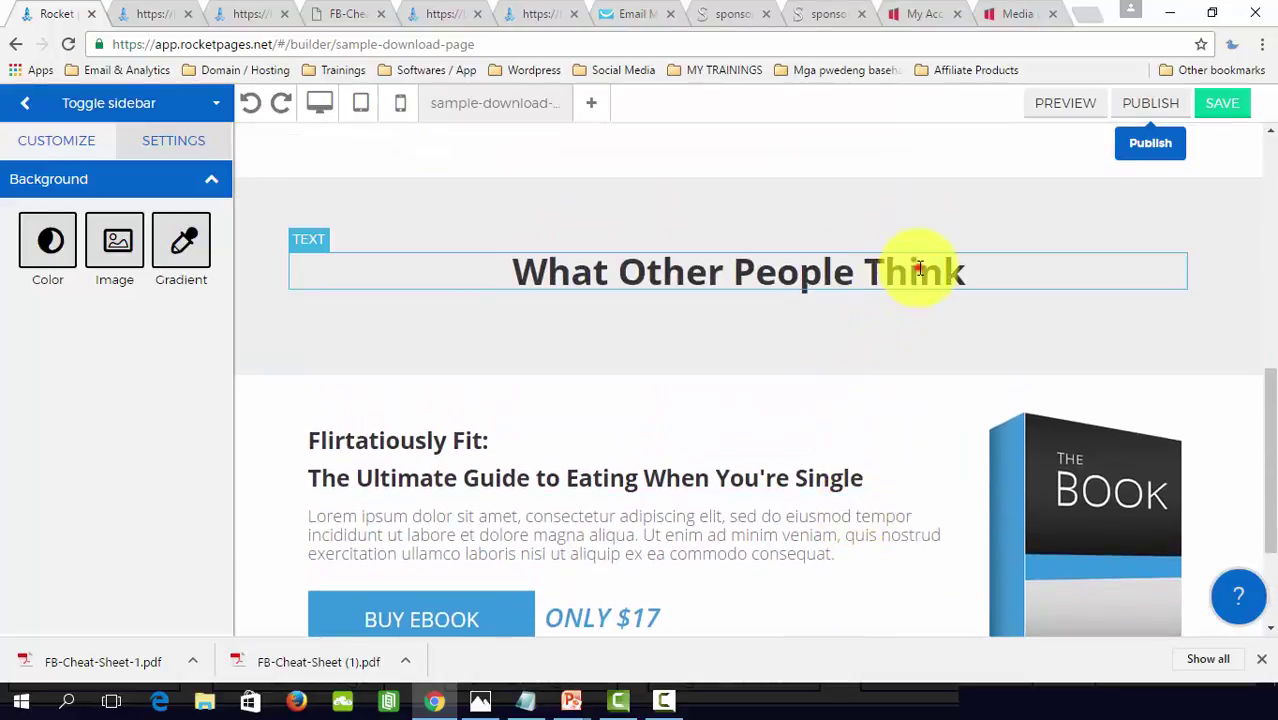
{"action": "left_click", "coordinate": [820, 258]}
{"action": "left_click", "coordinate": [362, 243]}
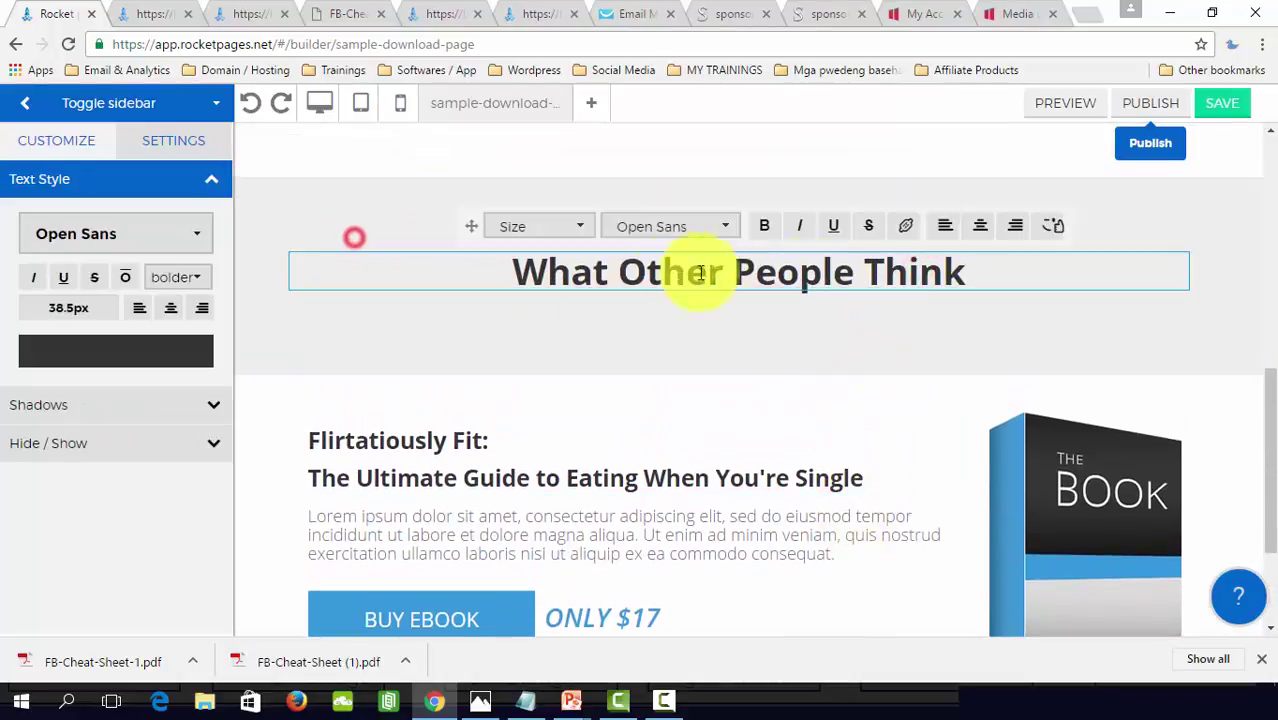
{"action": "triple_click", "coordinate": [999, 277]}
{"action": "type", "text": "W"}
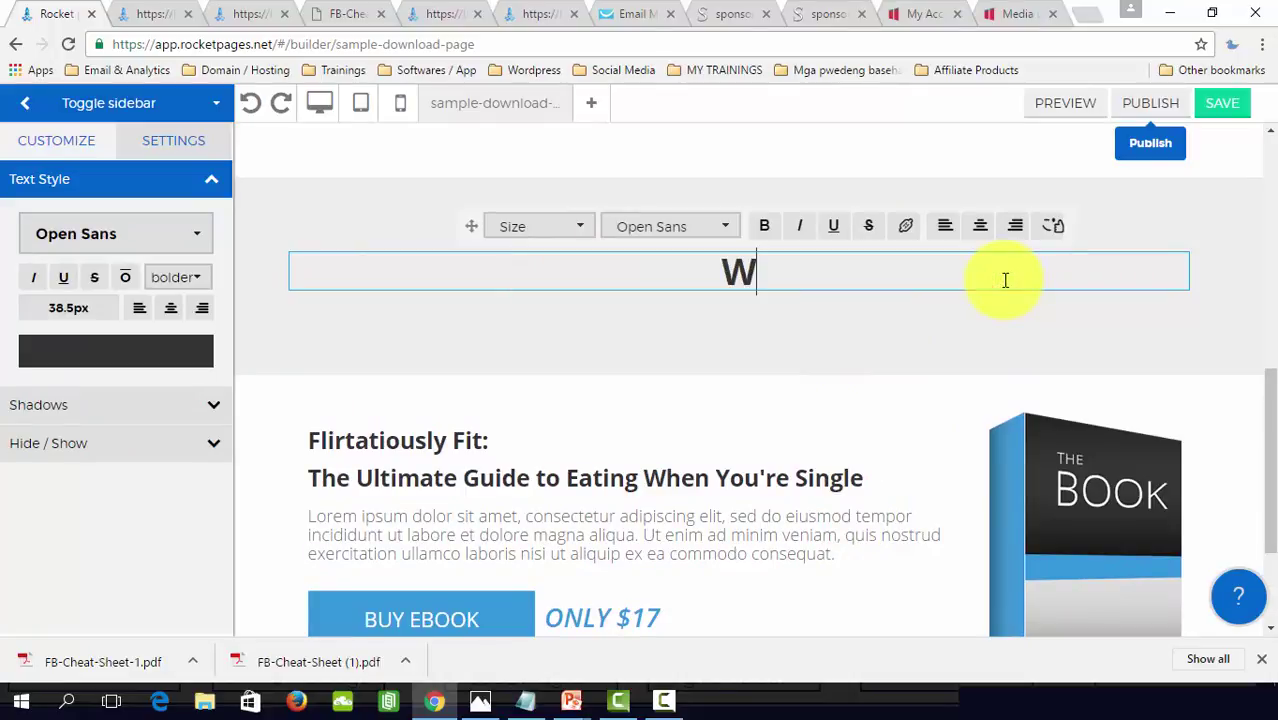
{"action": "type", "text": "HAT'S HOT!!??"}
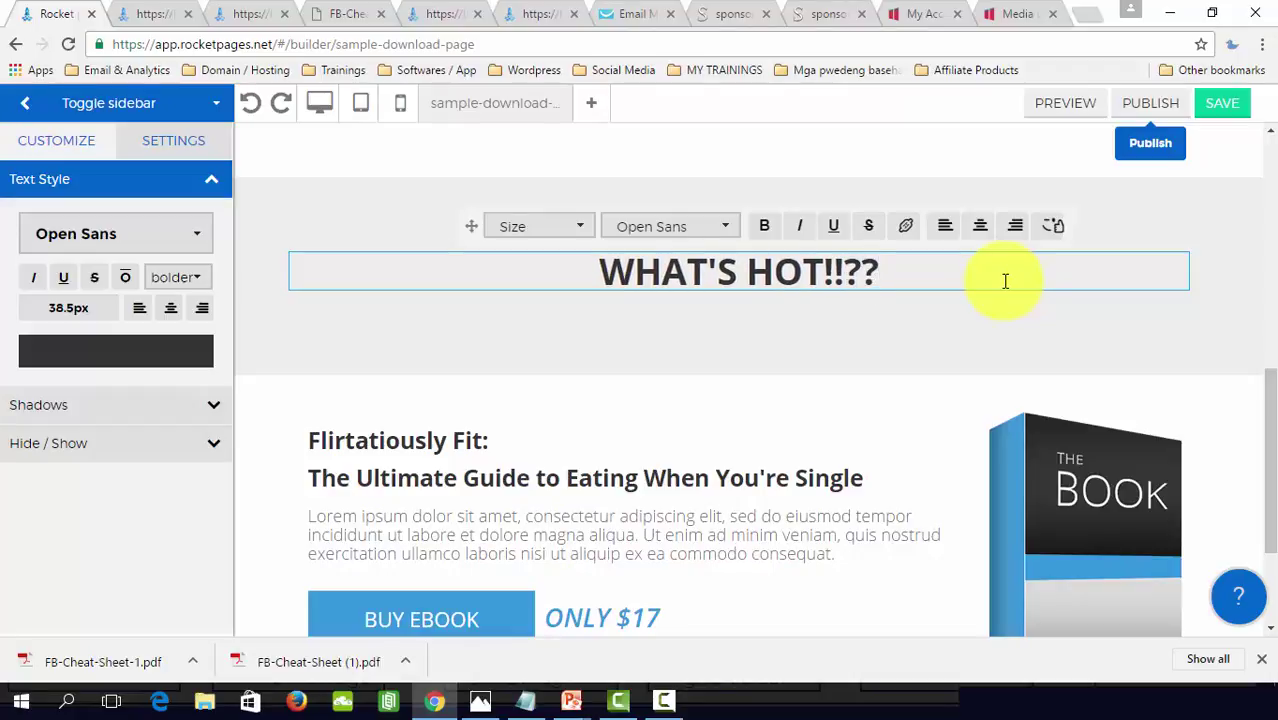
{"action": "left_click", "coordinate": [720, 370]}
Step: Change the ebook headline's first line to "FREE TRAINING:" and clear its second line, using the sponsormoredownlines.com headline as reference
{"action": "scroll", "coordinate": [633, 385], "scroll_direction": "down", "scroll_amount": 1}
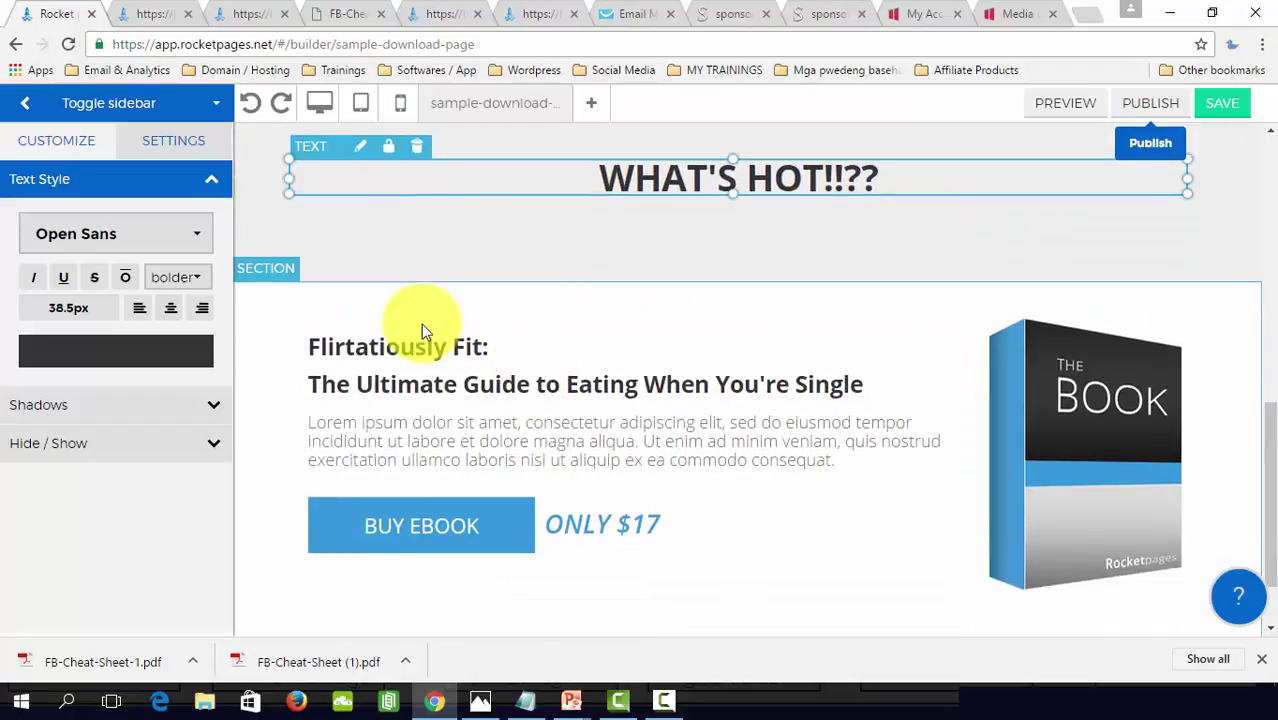
{"action": "left_click", "coordinate": [462, 366]}
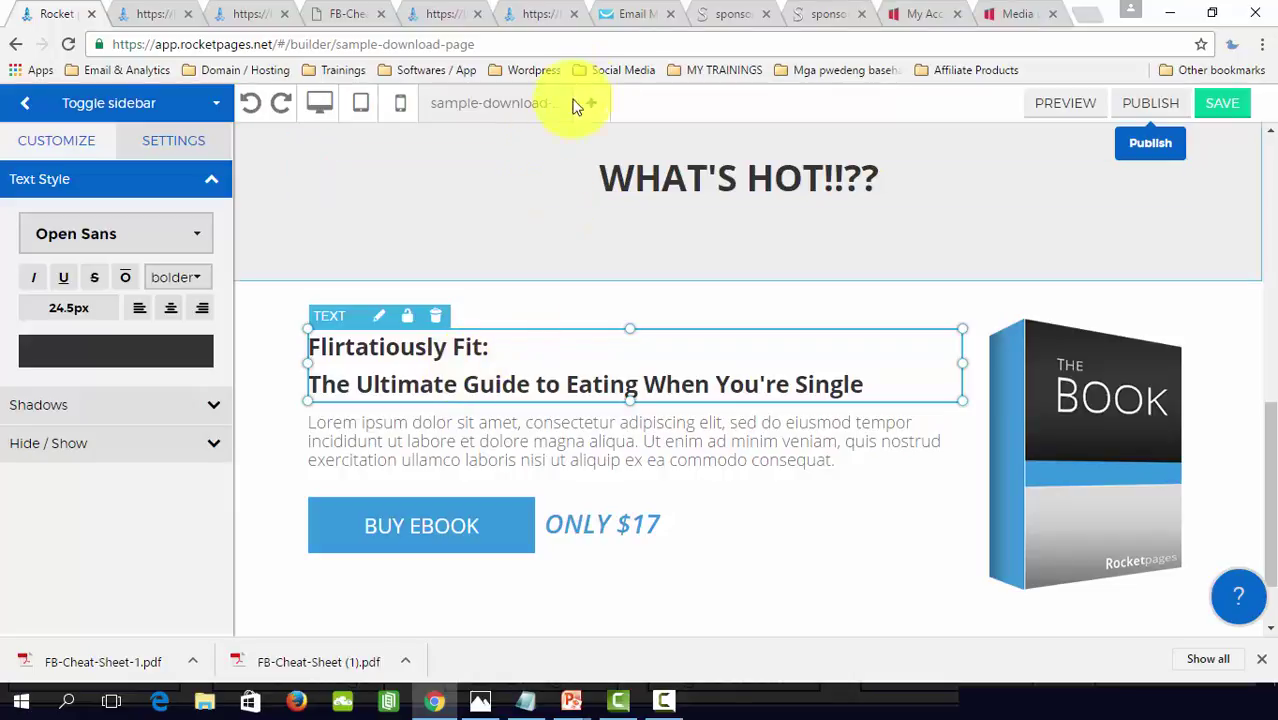
{"action": "left_click", "coordinate": [728, 14]}
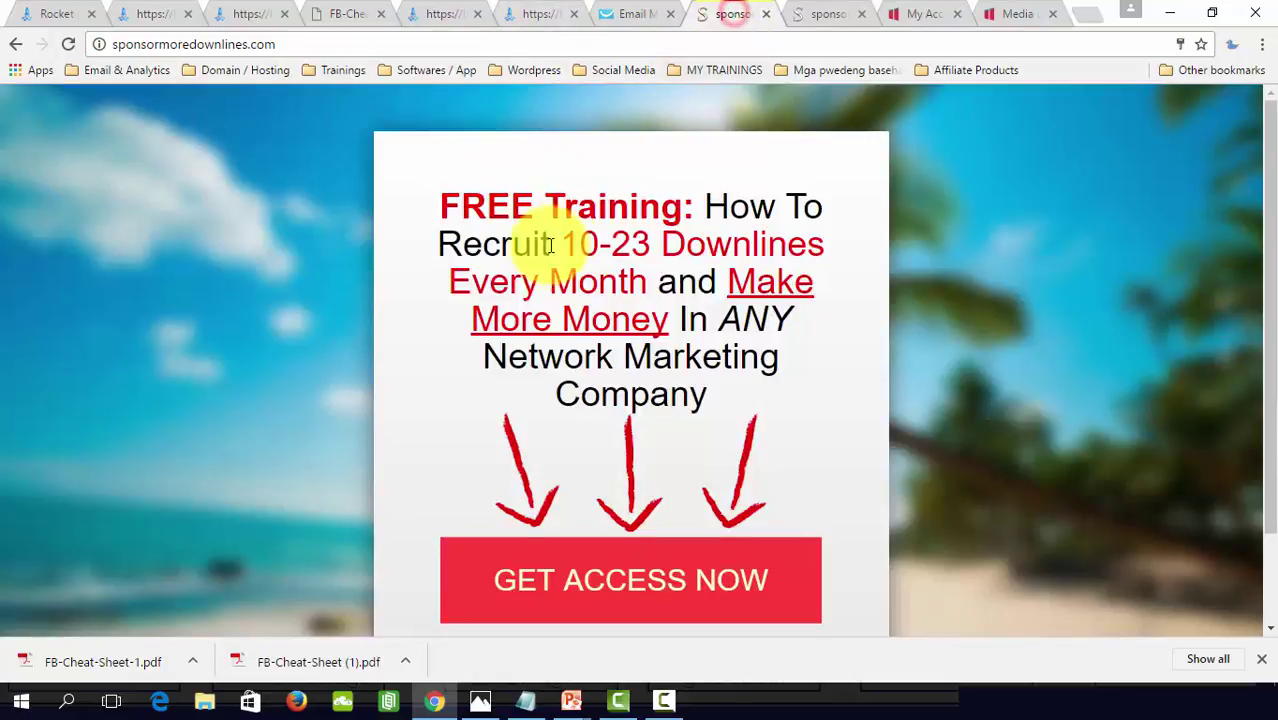
{"action": "left_click", "coordinate": [45, 14]}
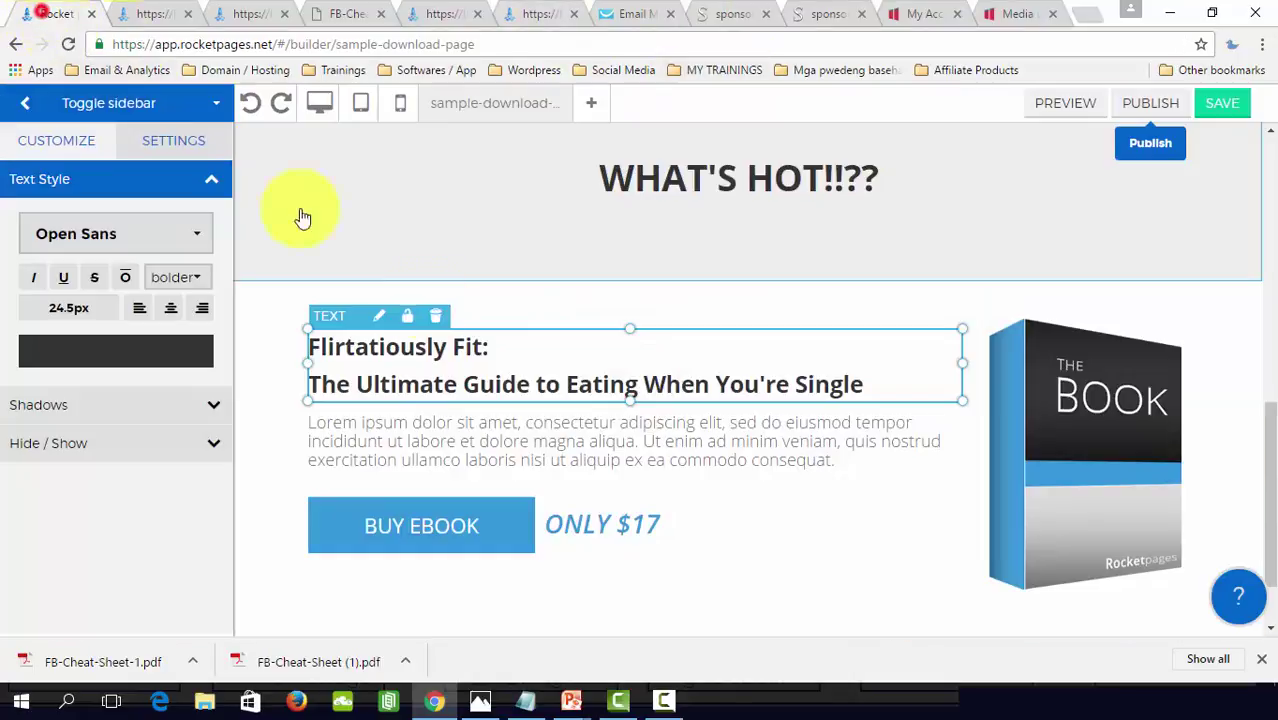
{"action": "left_click", "coordinate": [380, 316]}
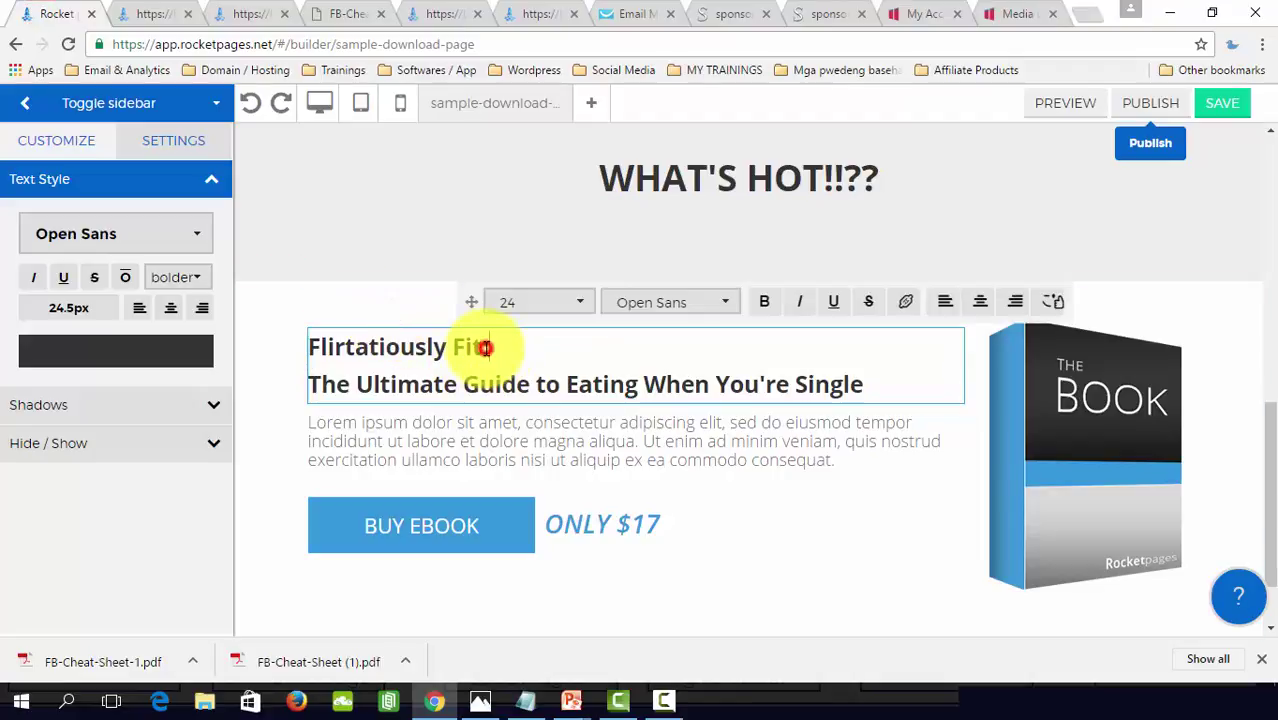
{"action": "triple_click", "coordinate": [494, 350]}
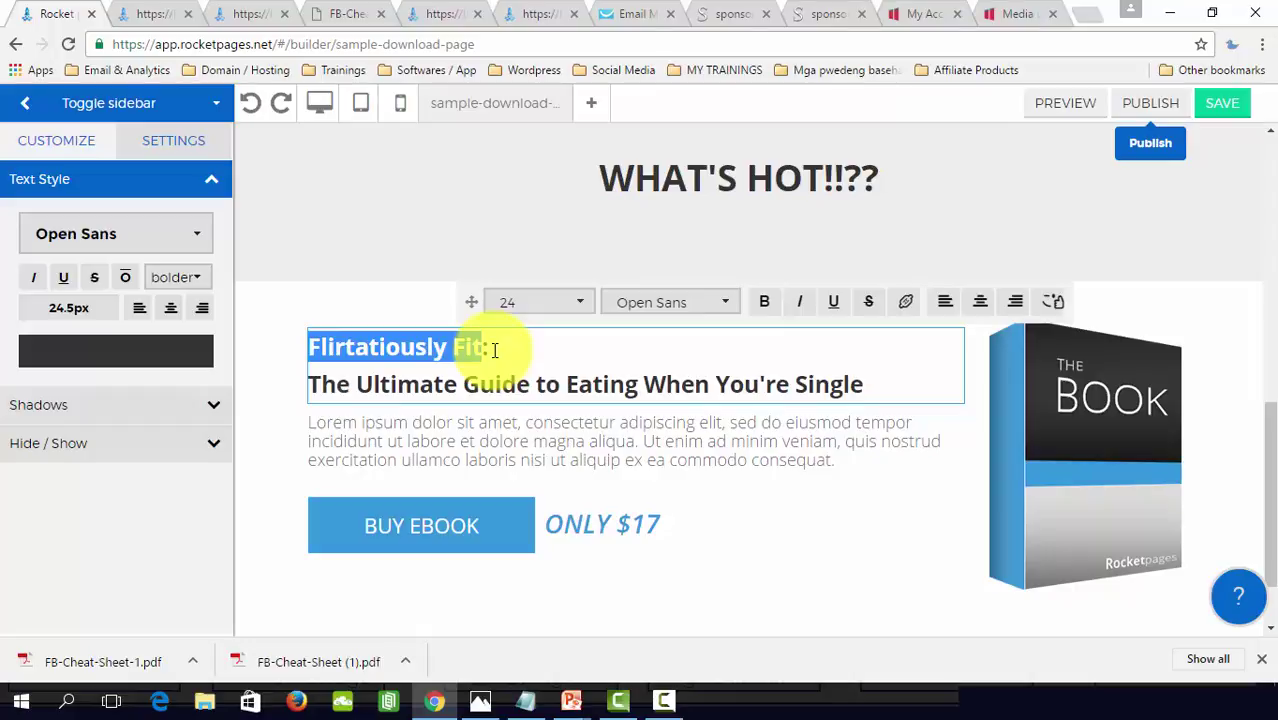
{"action": "type", "text": "FREE T"}
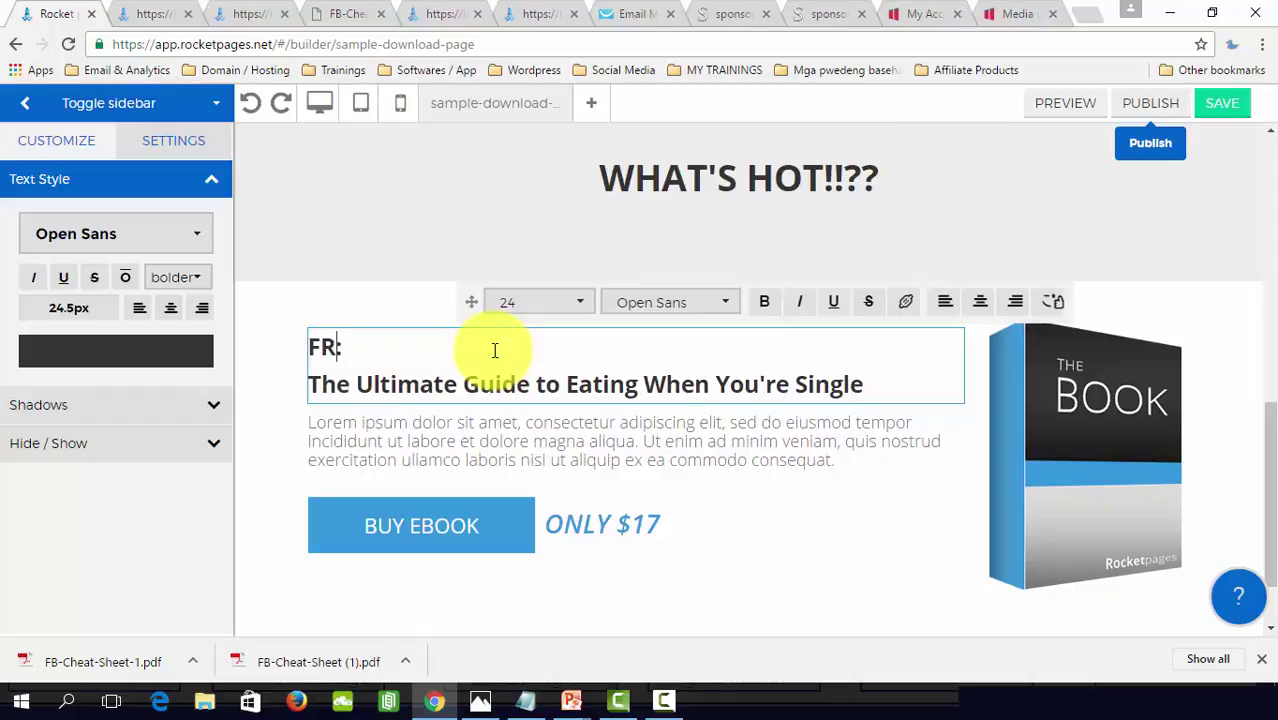
{"action": "type", "text": "RAININF"}
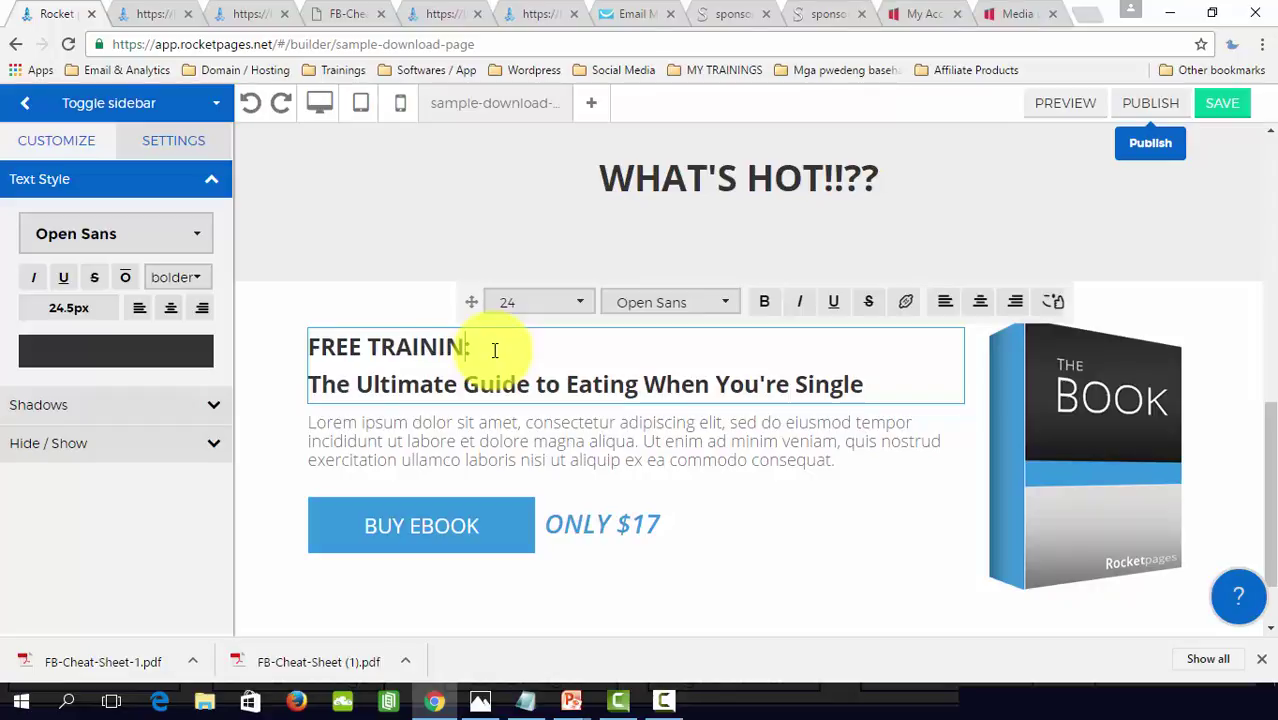
{"action": "key", "text": "BackSpace"}
{"action": "type", "text": "G"}
{"action": "key", "text": "shift+End"}
{"action": "key", "text": "BackSpace"}
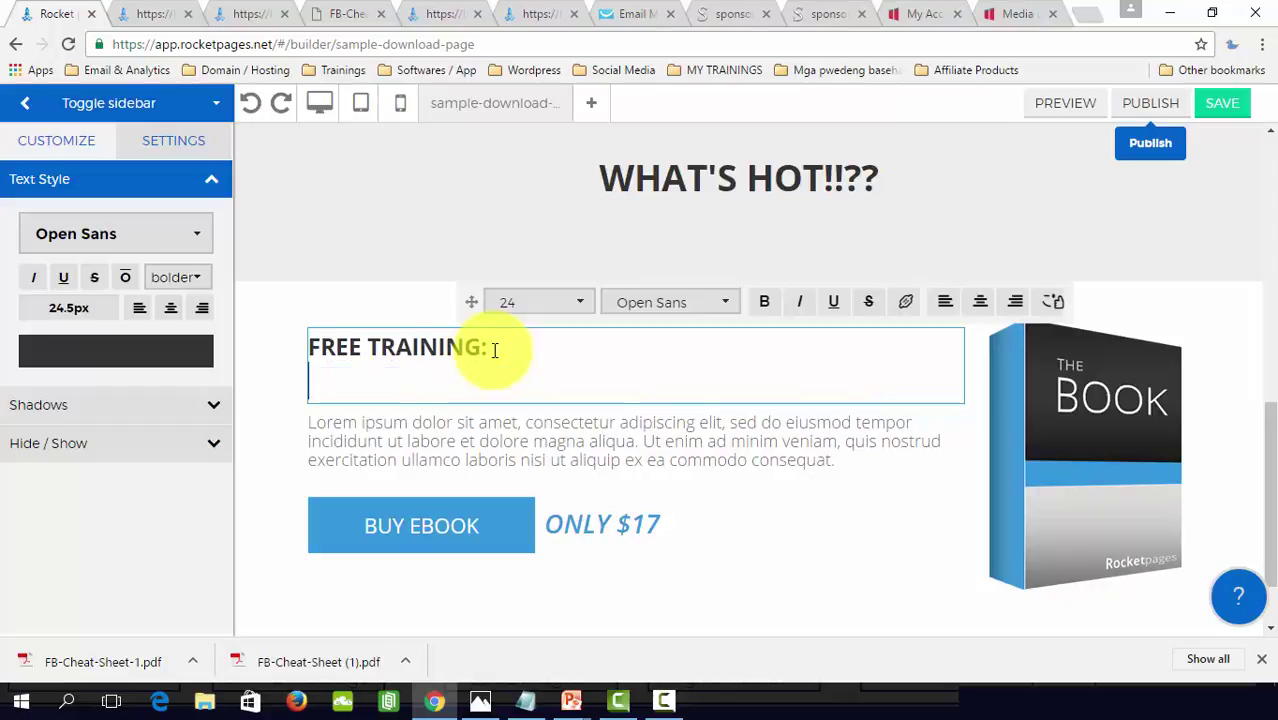
Step: Enter "How To Recruit 10-23 Downlines Every Month" as the offer headline's second line, following the wording on sponsormoredownlines.com
{"action": "left_click", "coordinate": [728, 14]}
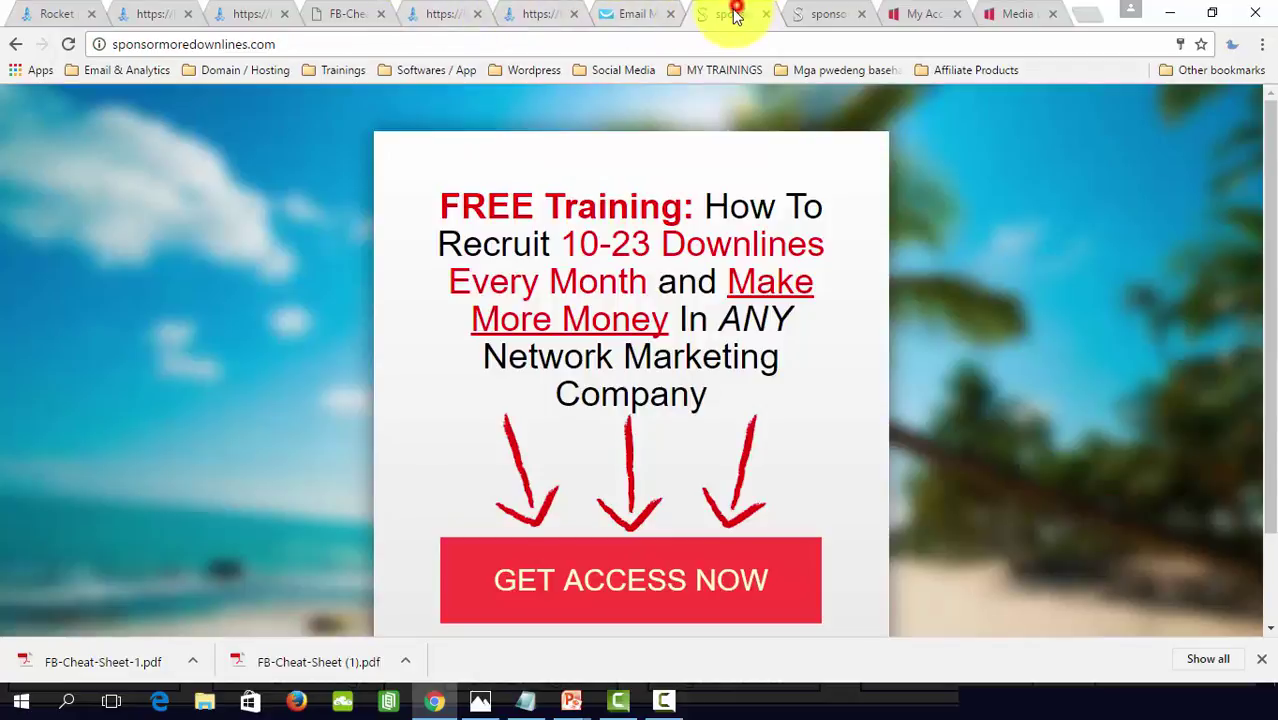
{"action": "left_click", "coordinate": [64, 16]}
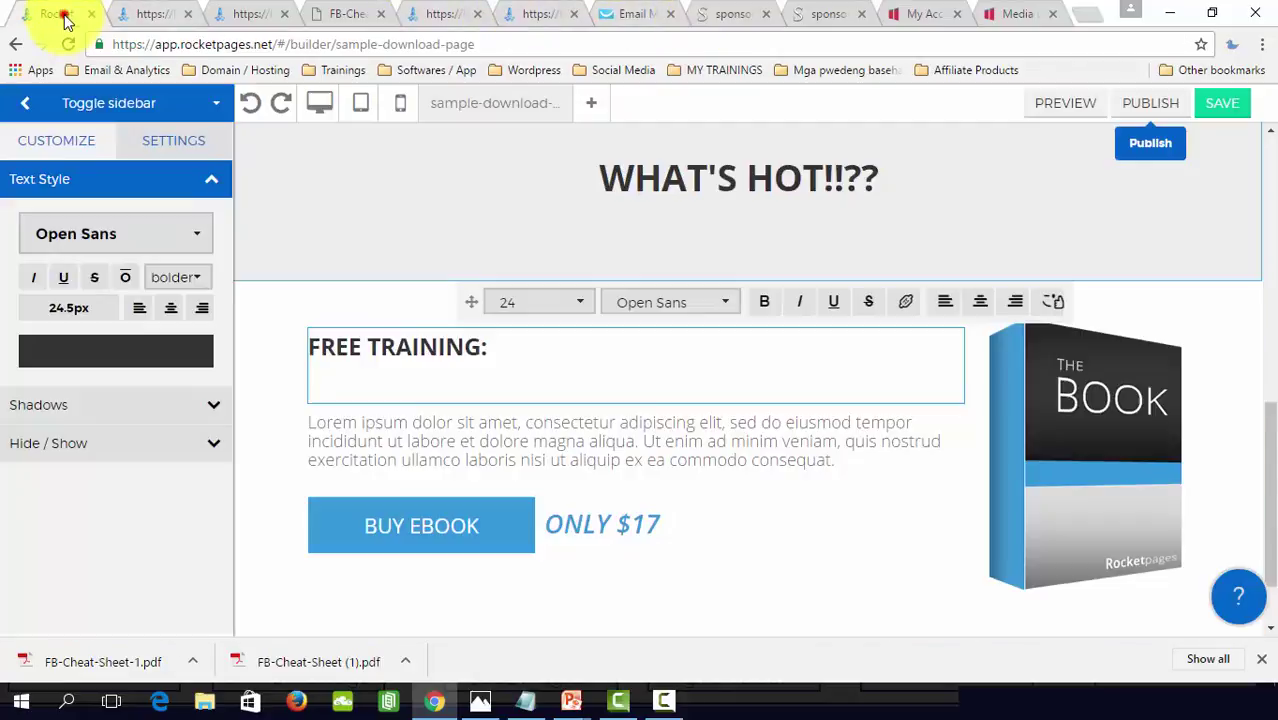
{"action": "left_click", "coordinate": [539, 374]}
{"action": "type", "text": "How To Recruit 10-"}
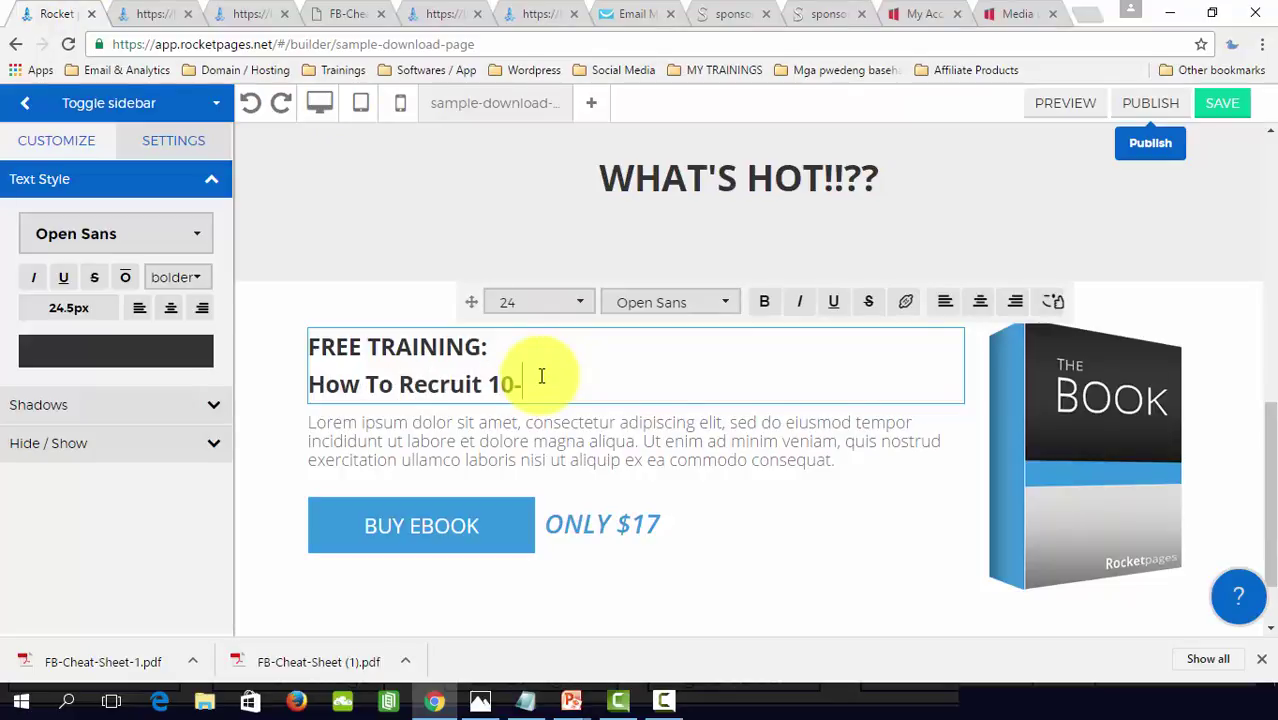
{"action": "type", "text": "23 Downlines"}
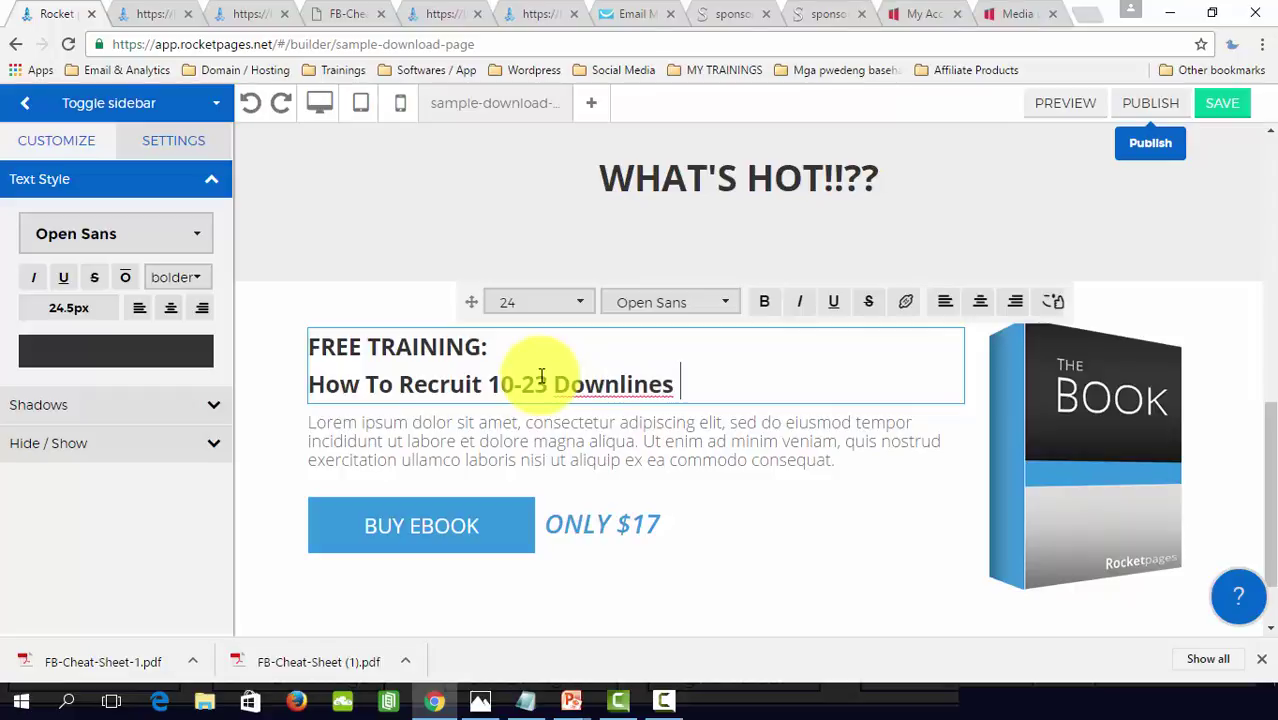
{"action": "left_click", "coordinate": [724, 13]}
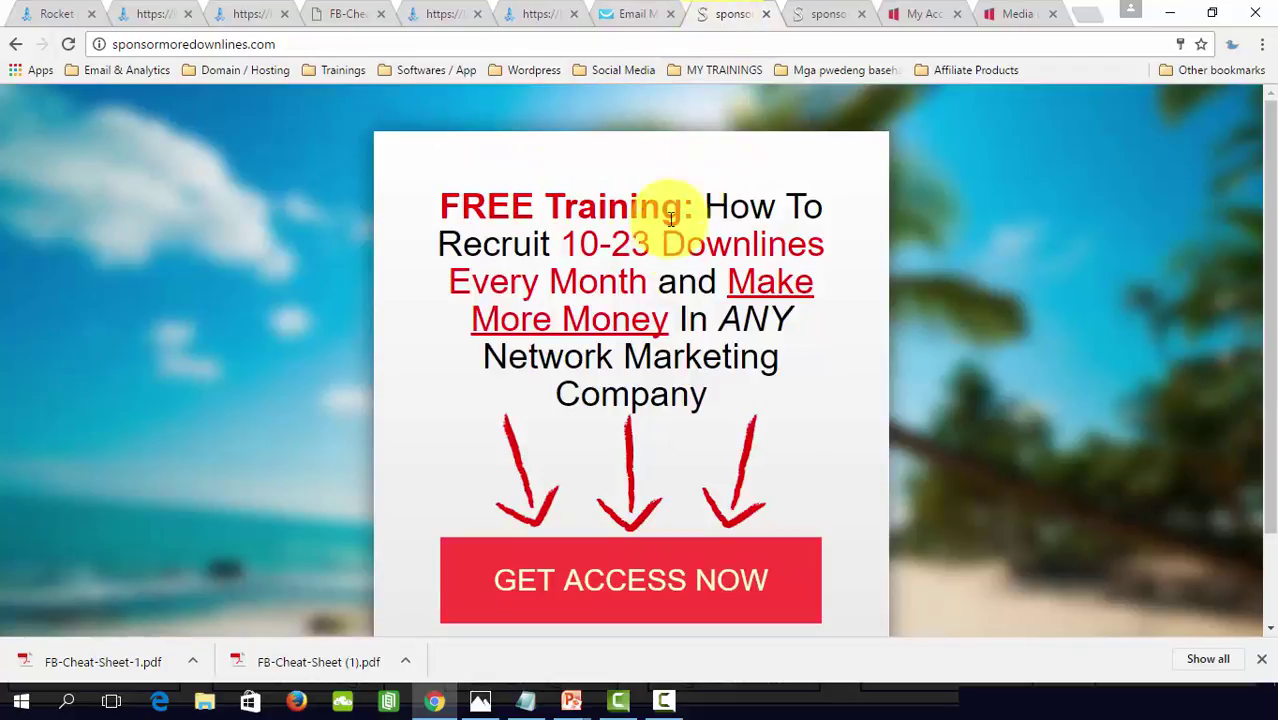
{"action": "left_click", "coordinate": [57, 13]}
{"action": "left_click", "coordinate": [730, 386]}
{"action": "type", "text": "E"}
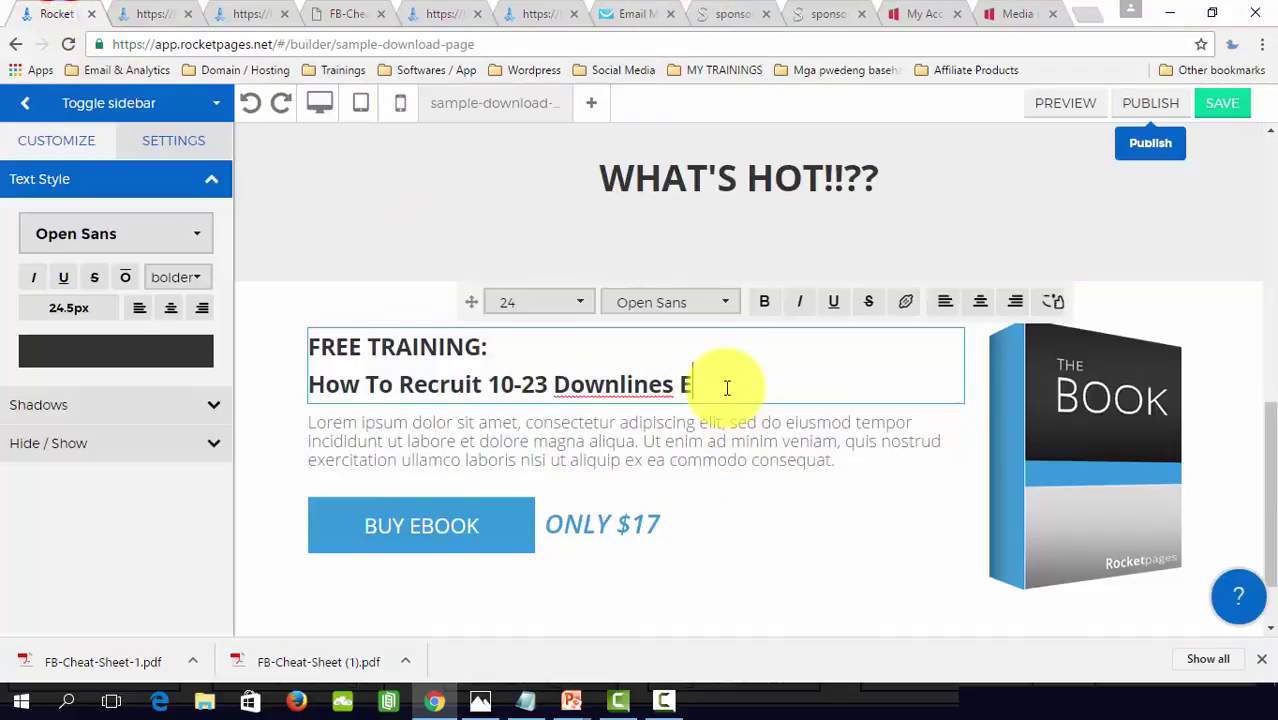
{"action": "type", "text": "very Mone"}
{"action": "key", "text": "BackSpace"}
{"action": "type", "text": "th "}
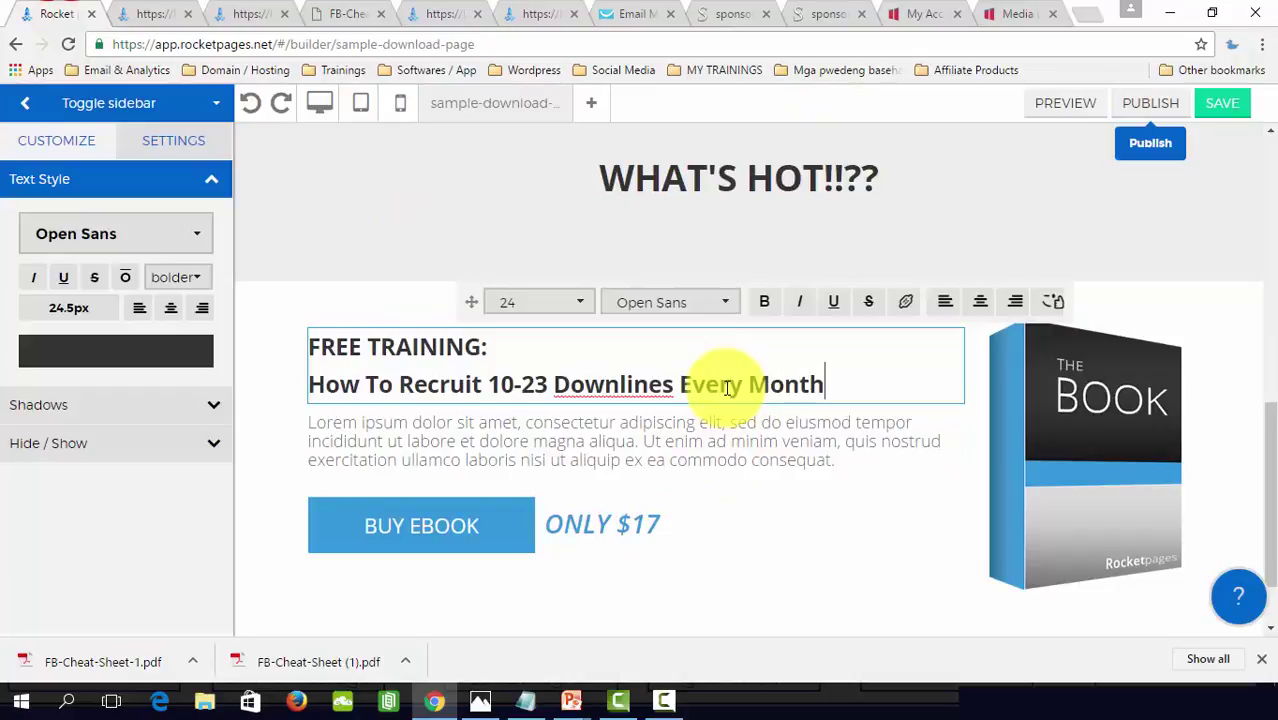
Step: Extend the offer headline with "And Make More Money In ANY Network Marketing Business"
{"action": "type", "text": "And Make MOre"}
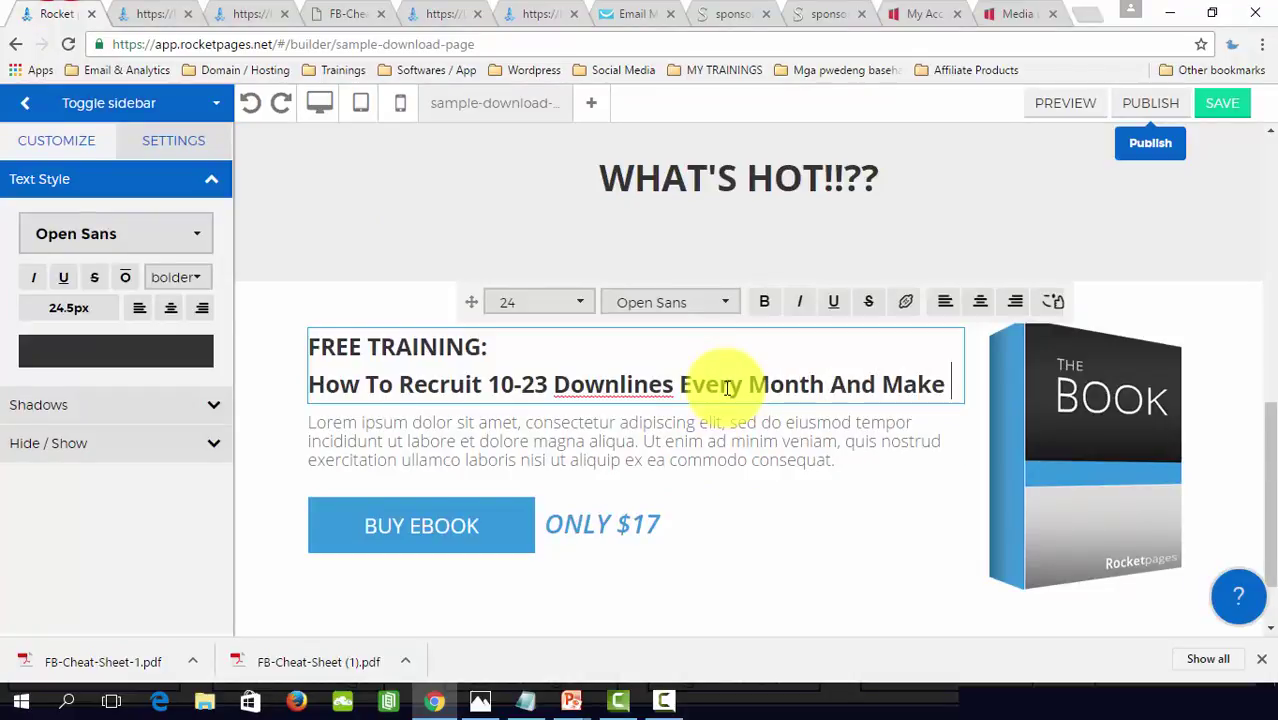
{"action": "key", "text": "BackSpace"}
{"action": "key", "text": "BackSpace"}
{"action": "key", "text": "BackSpace"}
{"action": "type", "text": "ore one"}
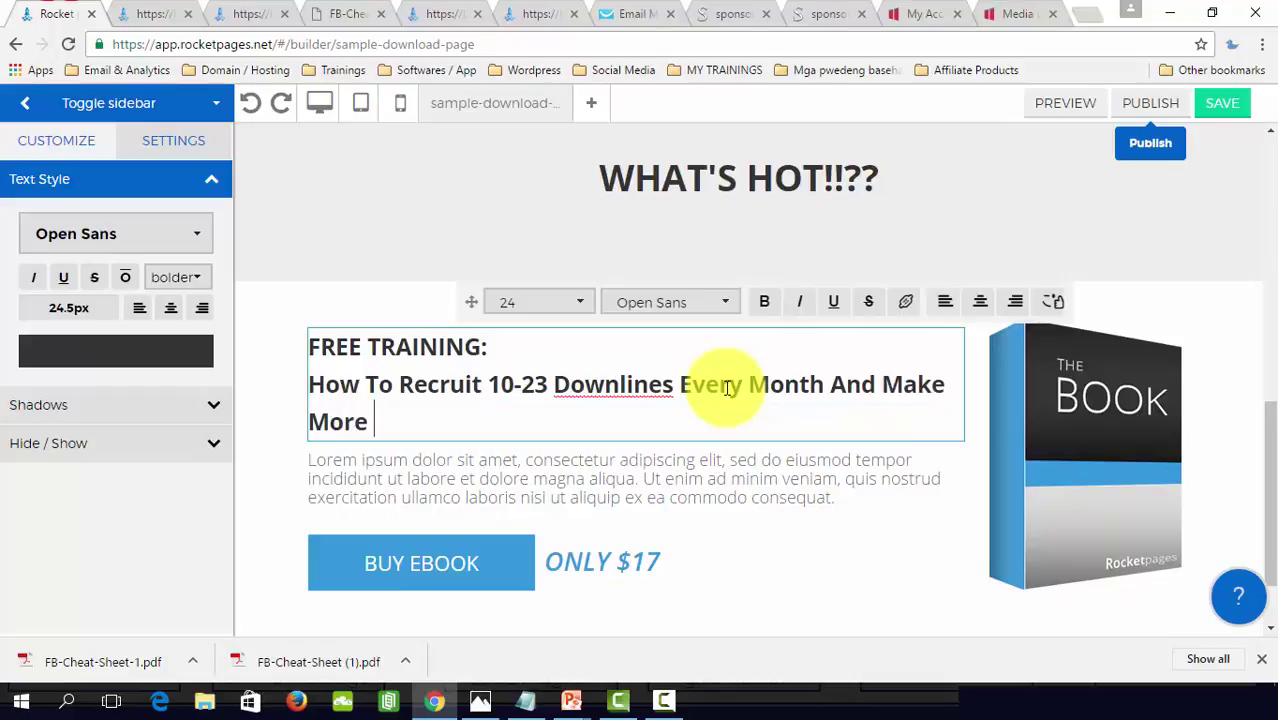
{"action": "key", "text": "BackSpace"}
{"action": "key", "text": "BackSpace"}
{"action": "key", "text": "BackSpace"}
{"action": "type", "text": "Money in"}
{"action": "key", "text": "BackSpace"}
{"action": "key", "text": "BackSpace"}
{"action": "type", "text": "In ANY NEt"}
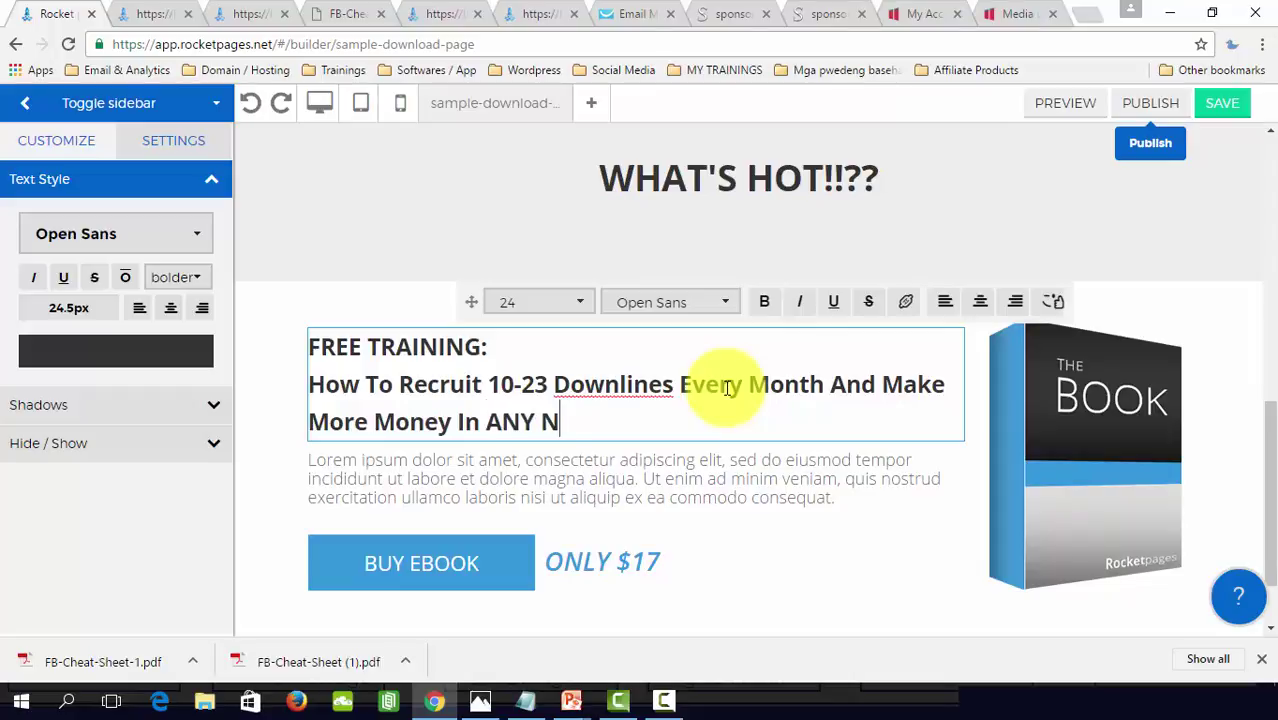
{"action": "type", "text": "etwork Marketing Business"}
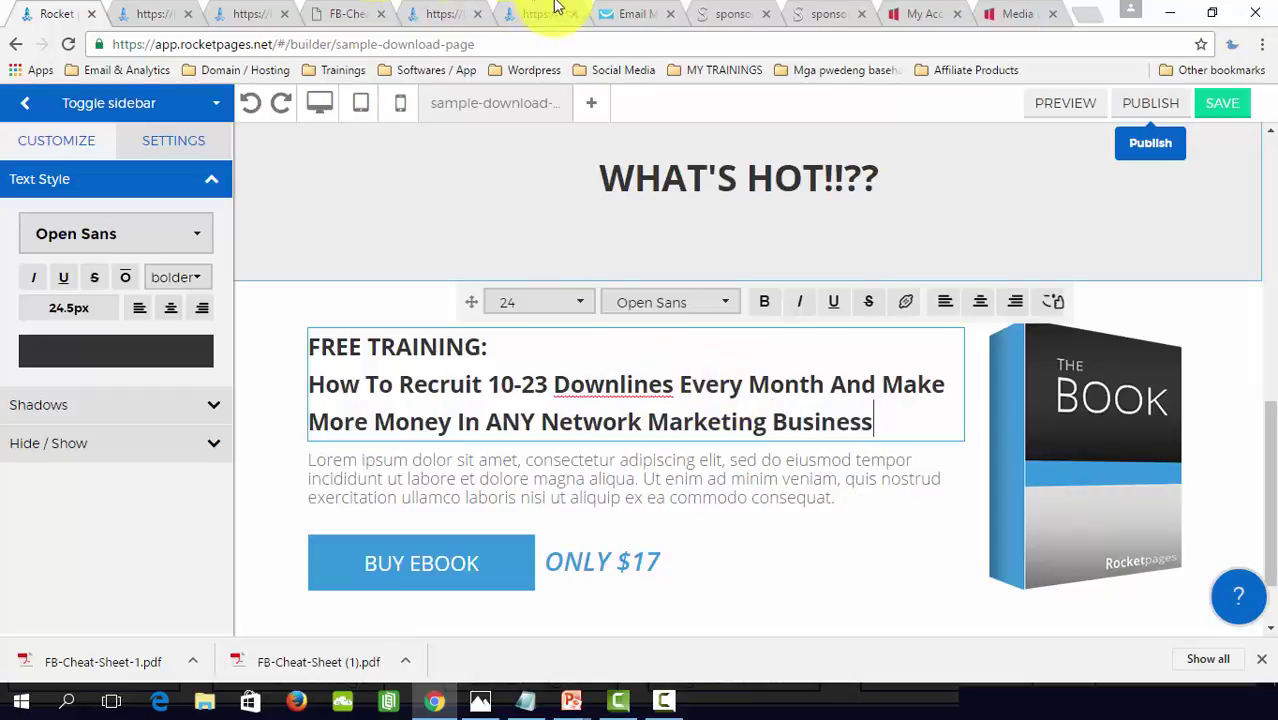
Step: Compare the offer headline with the sponsormoredownlines.com page and leave the headline's text editing
{"action": "left_click", "coordinate": [715, 10]}
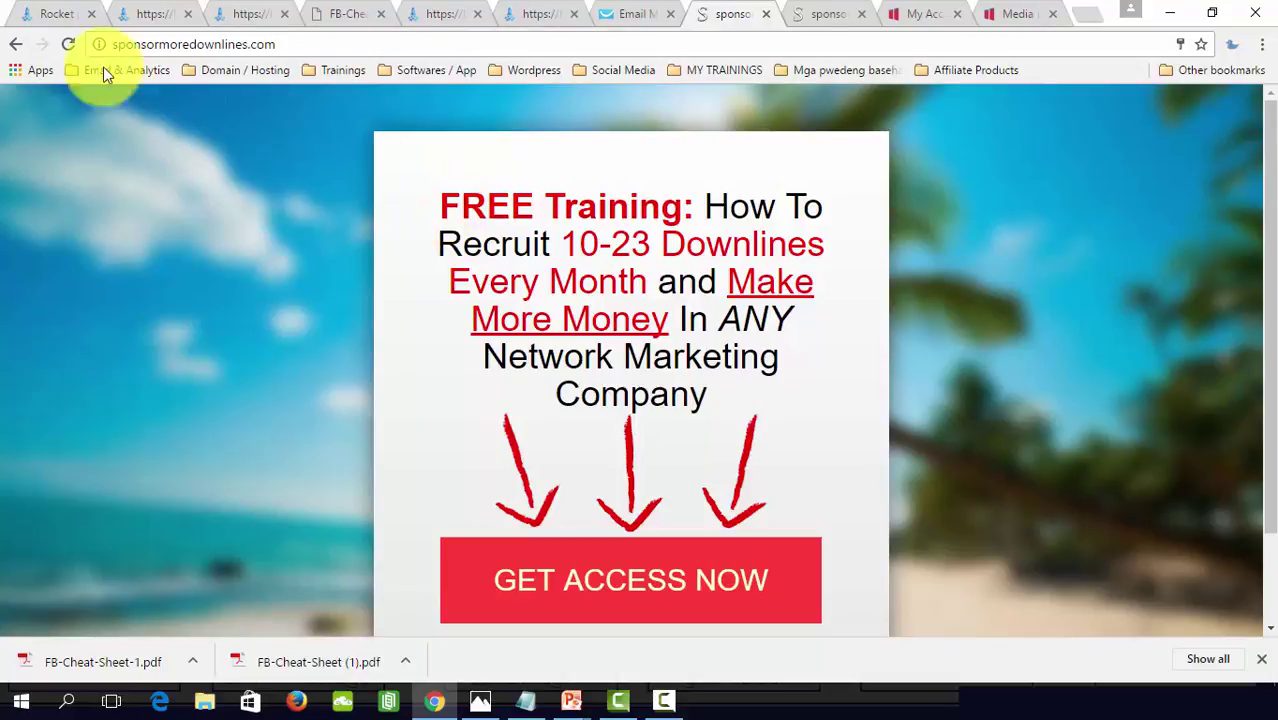
{"action": "left_click", "coordinate": [50, 13]}
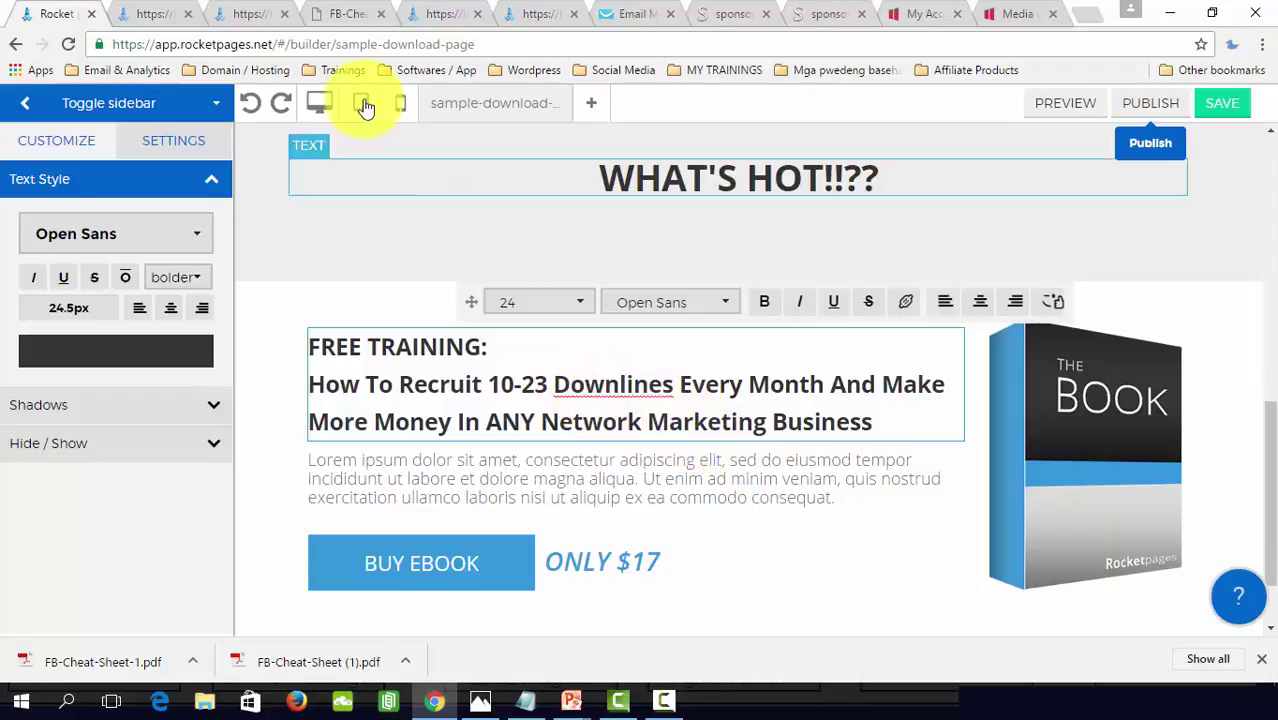
{"action": "left_click", "coordinate": [726, 15]}
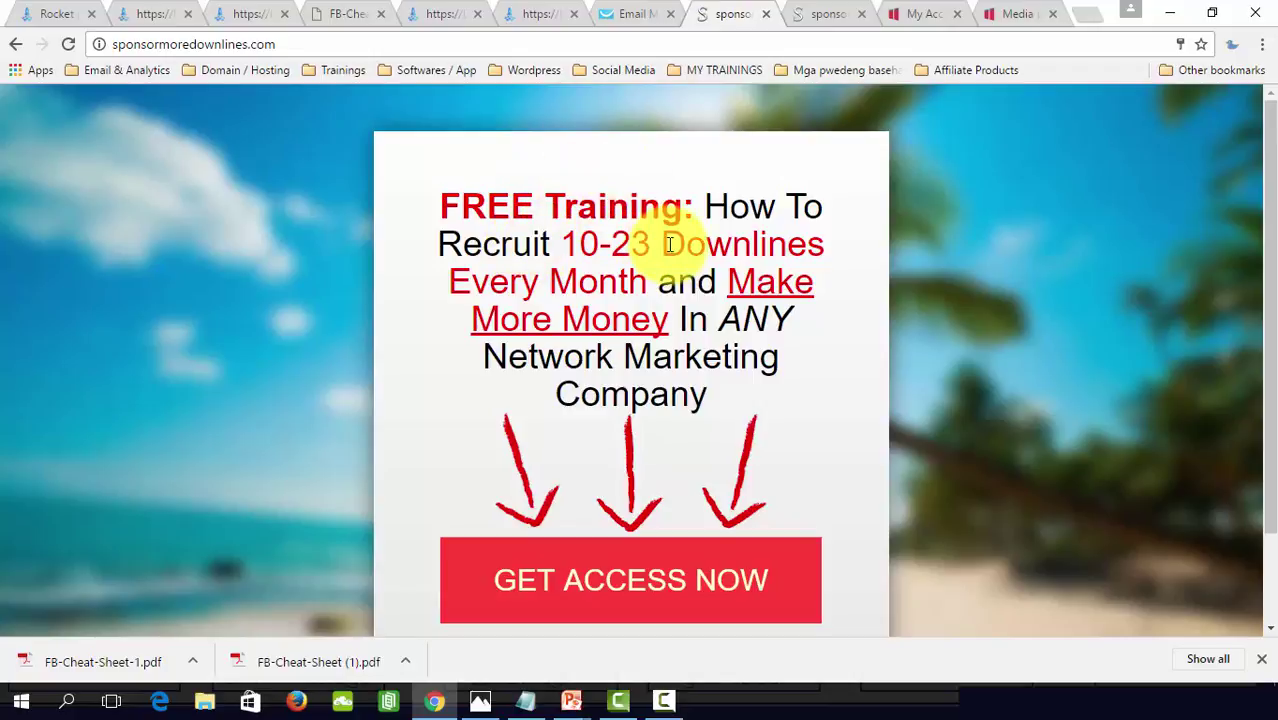
{"action": "left_click", "coordinate": [57, 17]}
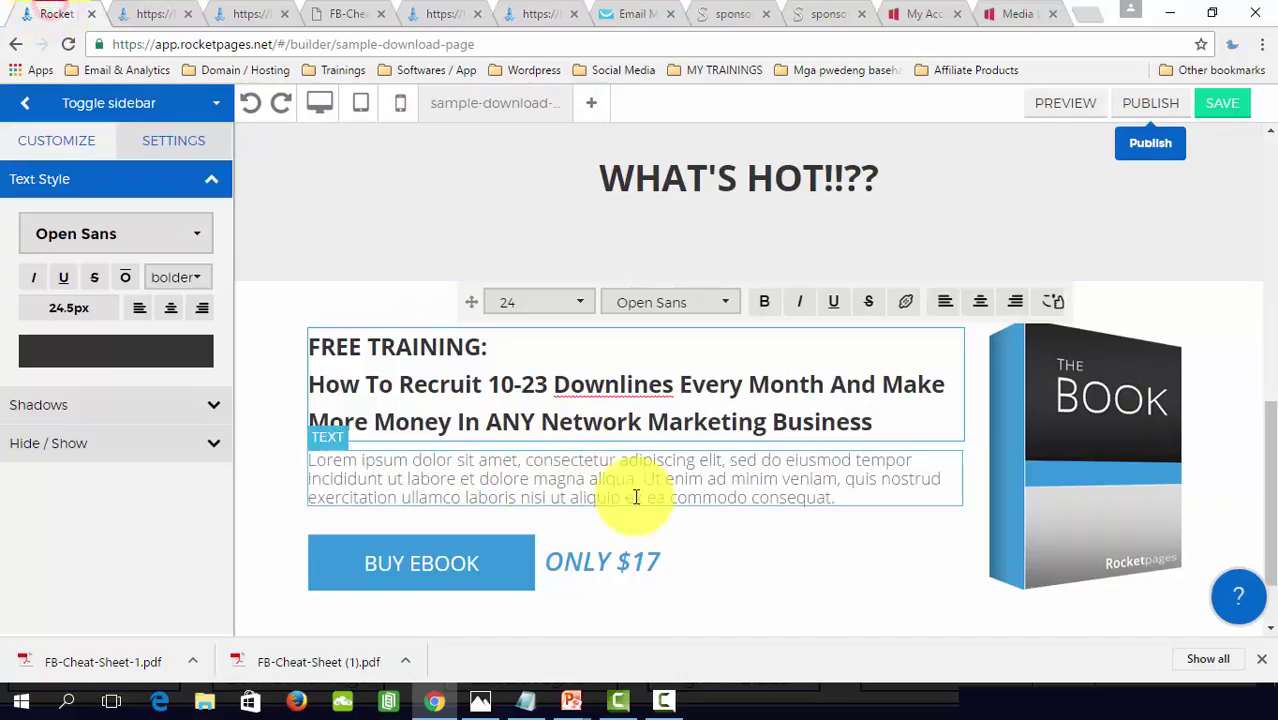
{"action": "left_click", "coordinate": [753, 562]}
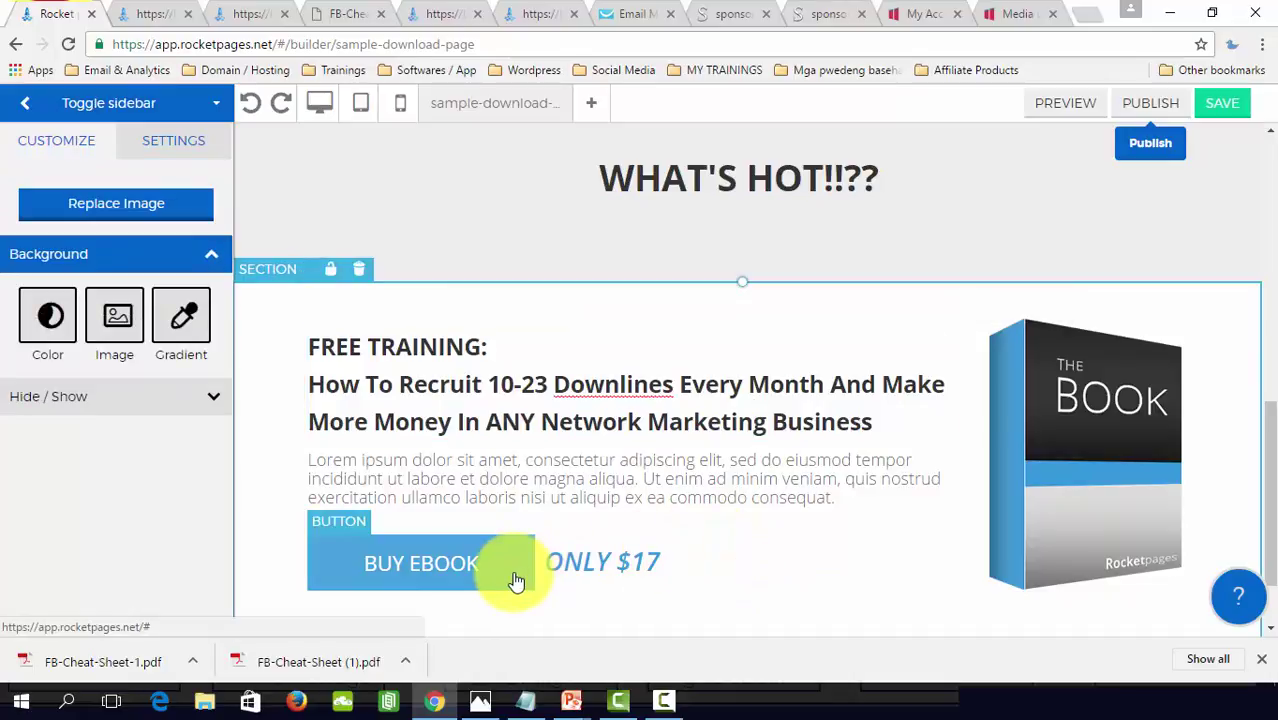
Step: Select the BUY EBOOK button and locate the affiliate link in the Sponsor More Downlines Affiliate Center
{"action": "left_click", "coordinate": [513, 576]}
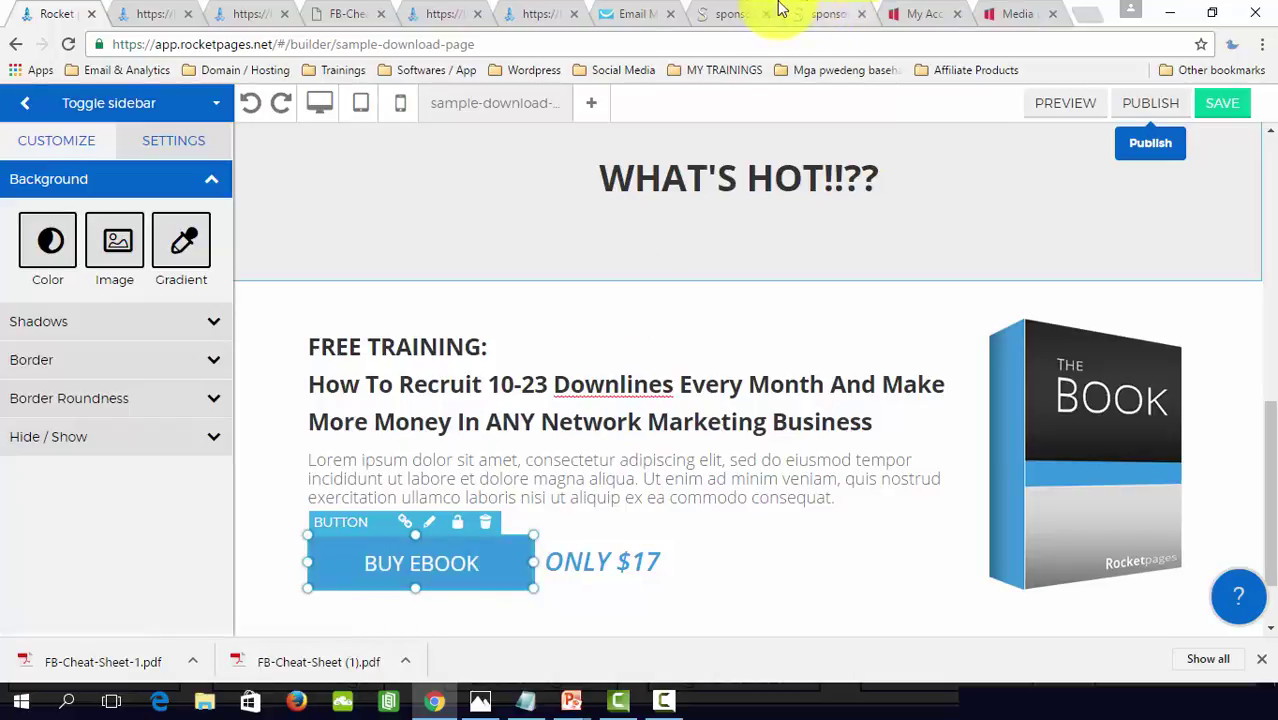
{"action": "left_click", "coordinate": [713, 13]}
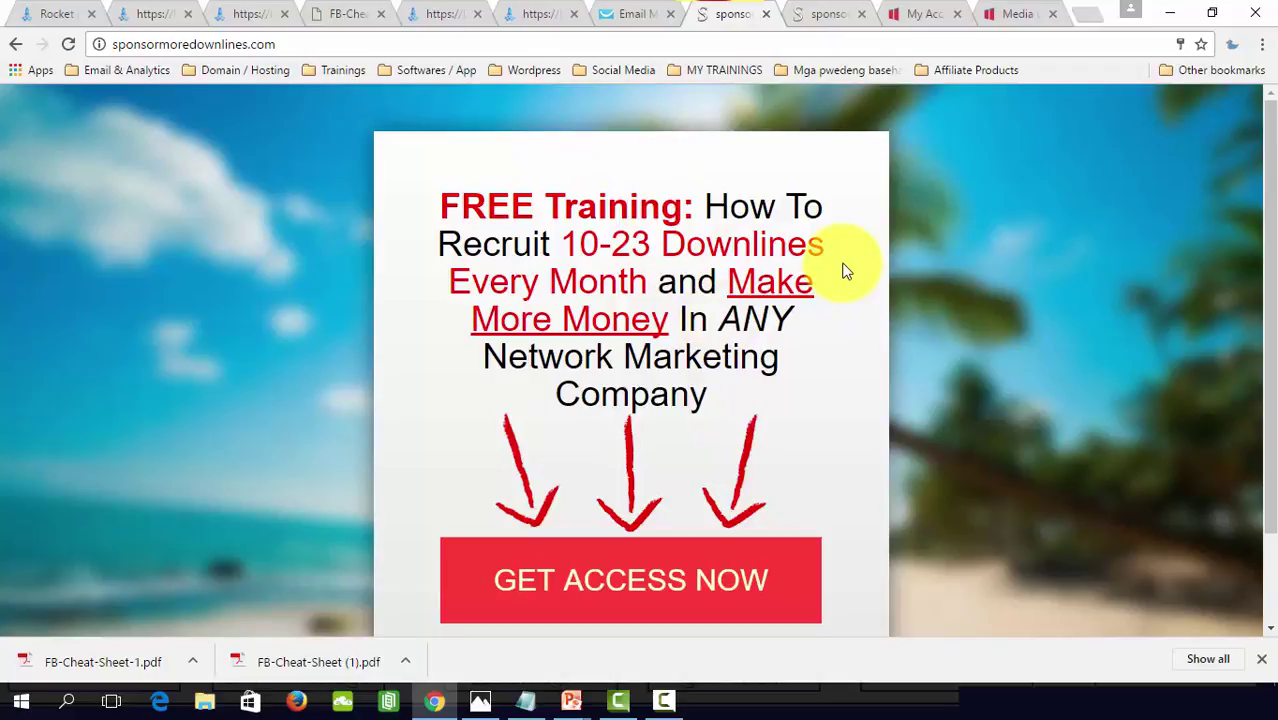
{"action": "left_click", "coordinate": [828, 13]}
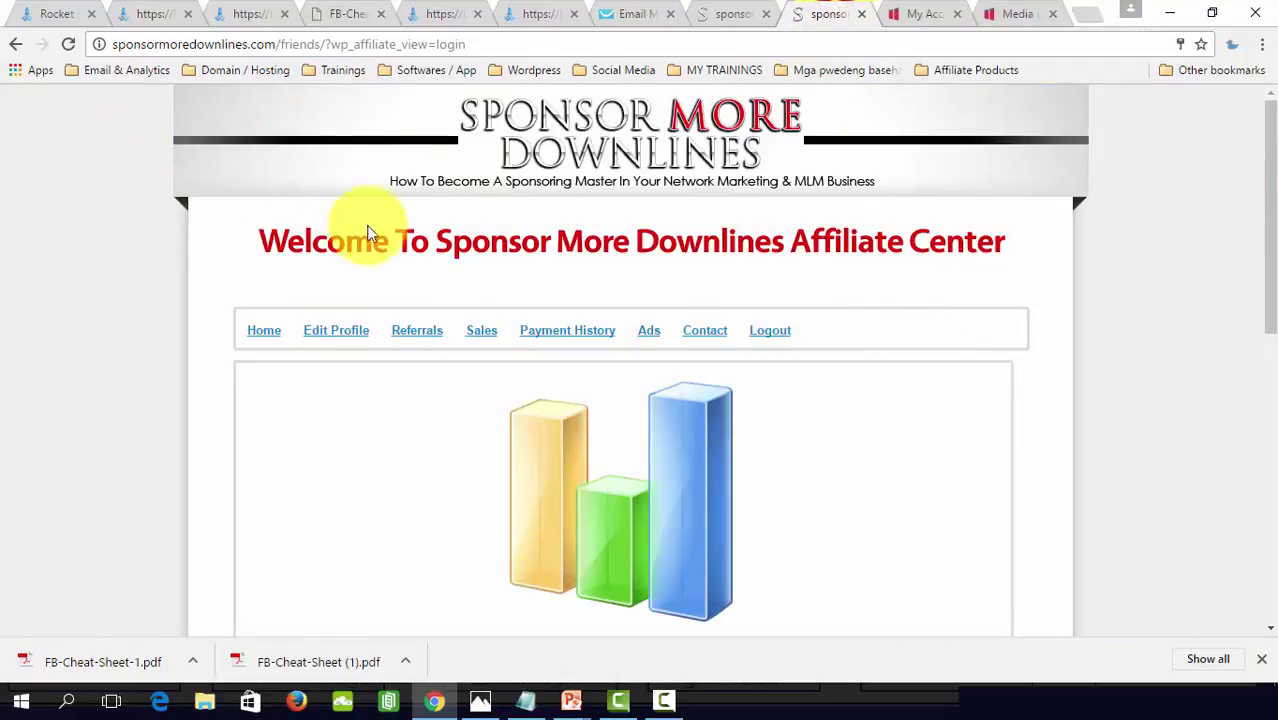
{"action": "left_click_drag", "start_coordinate": [1272, 170], "coordinate": [1273, 242]}
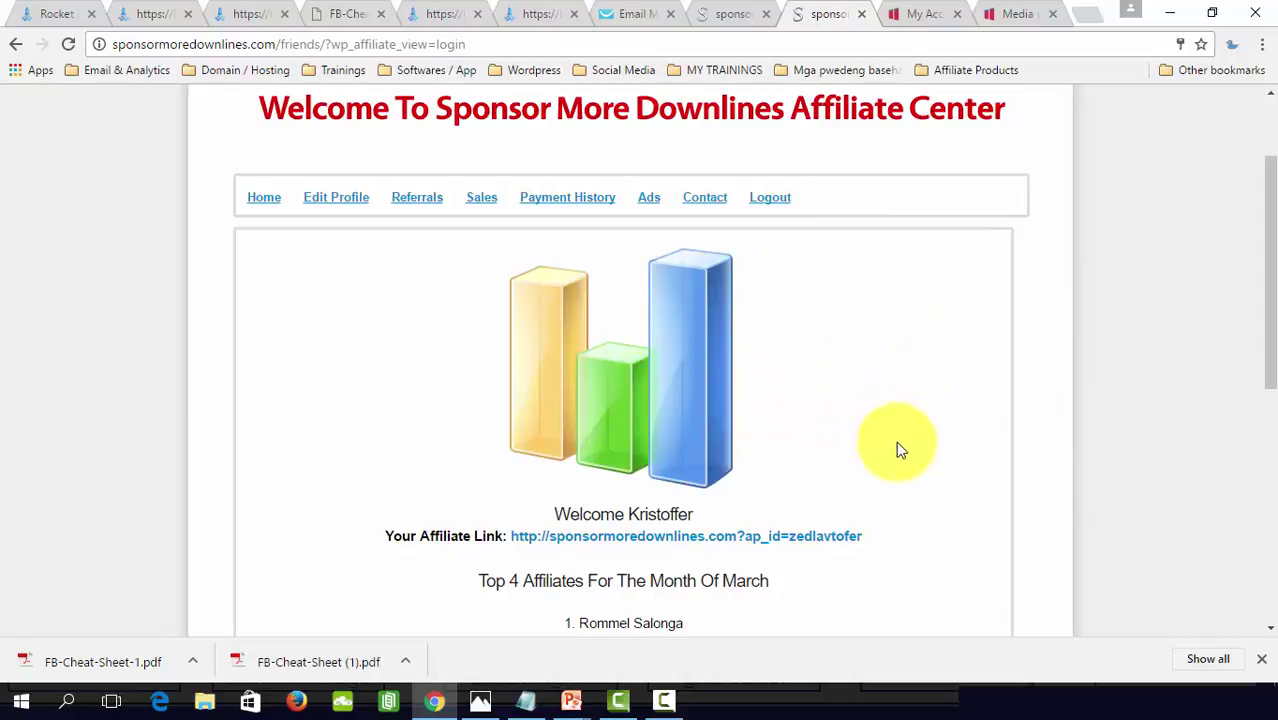
Step: Copy the full affiliate link shown in the Sponsor More Downlines Affiliate Center
{"action": "left_click_drag", "start_coordinate": [875, 540], "coordinate": [511, 537]}
{"action": "left_click", "coordinate": [970, 577]}
{"action": "left_click", "coordinate": [888, 537]}
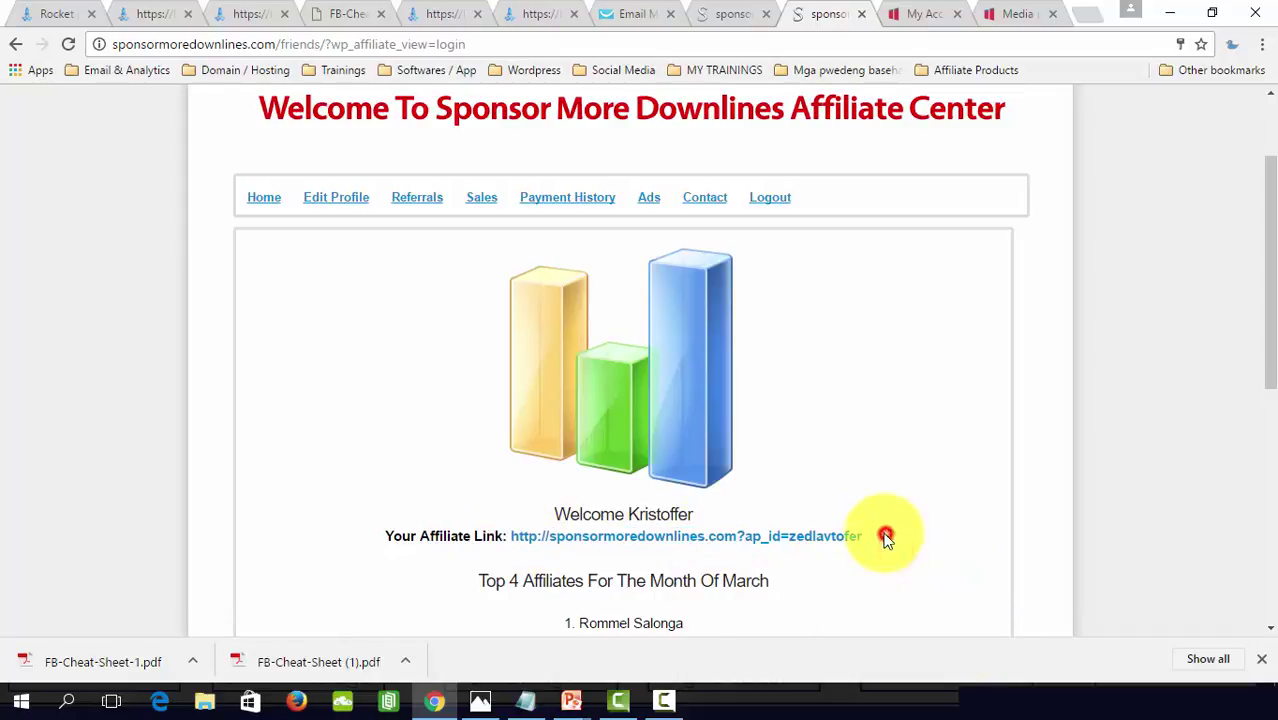
{"action": "left_click_drag", "start_coordinate": [860, 538], "coordinate": [790, 538]}
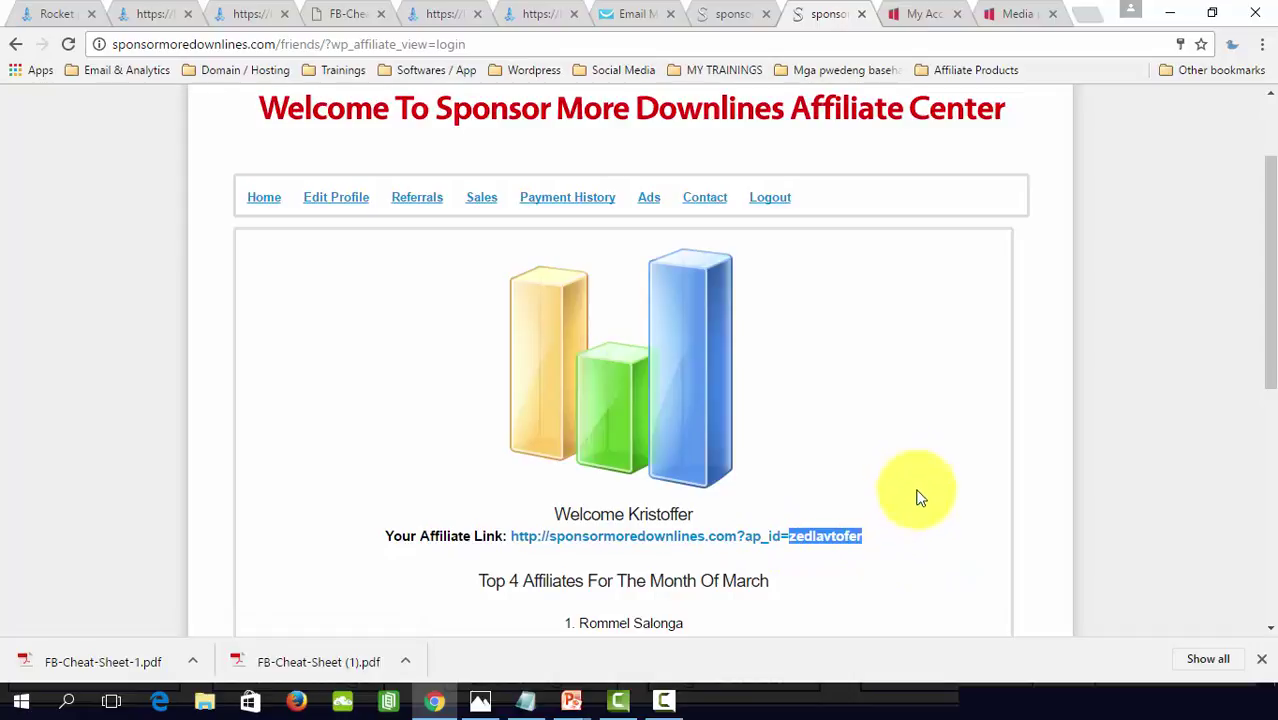
{"action": "left_click", "coordinate": [890, 541]}
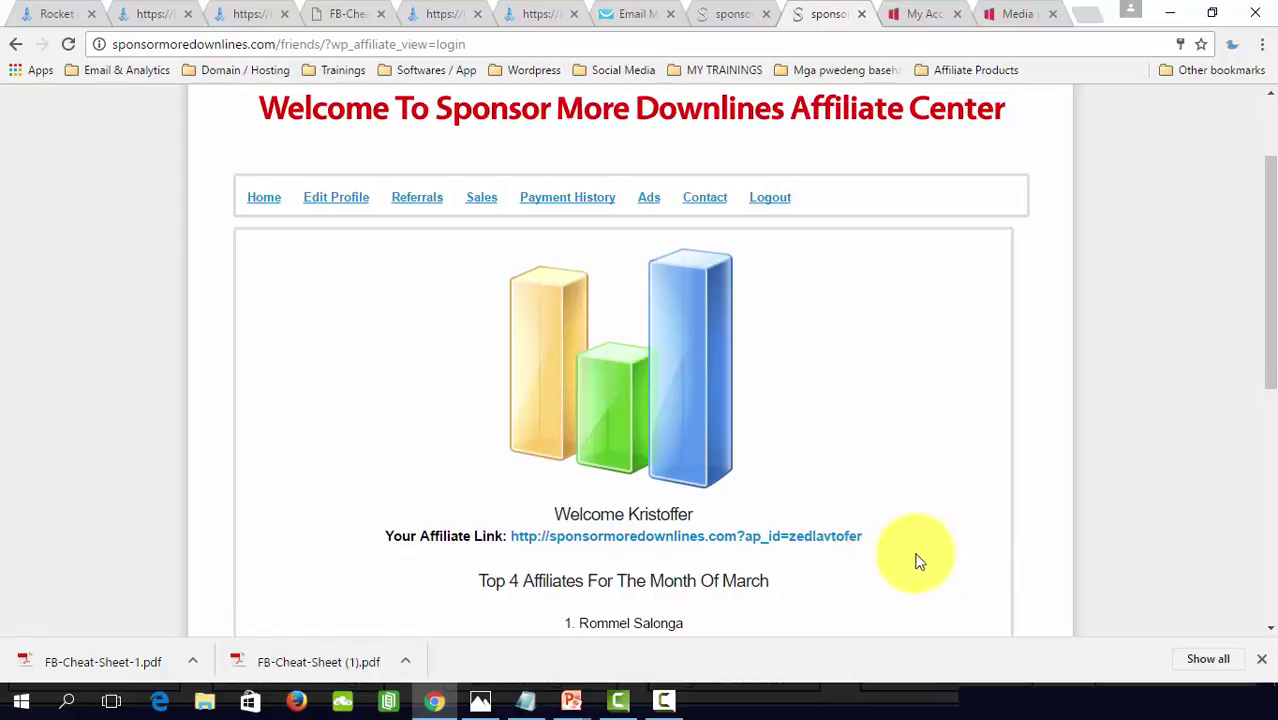
{"action": "left_click_drag", "start_coordinate": [876, 535], "coordinate": [514, 541]}
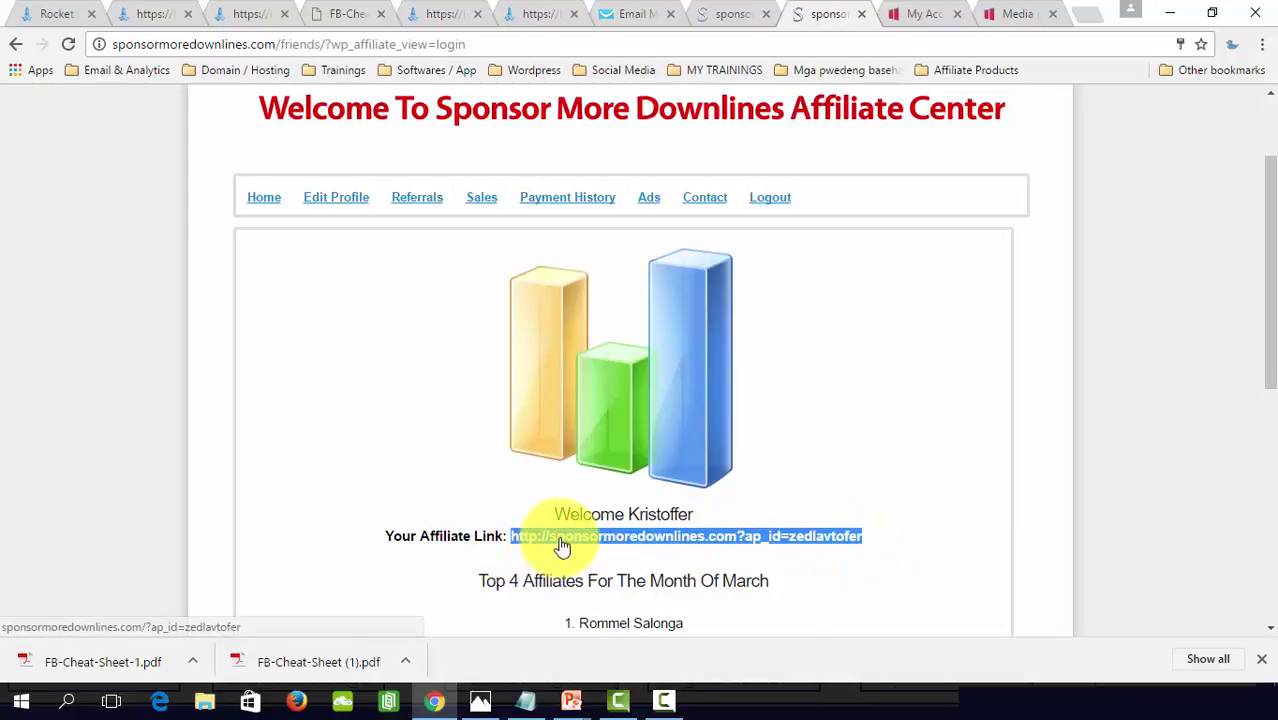
{"action": "right_click", "coordinate": [562, 540]}
{"action": "left_click", "coordinate": [598, 468]}
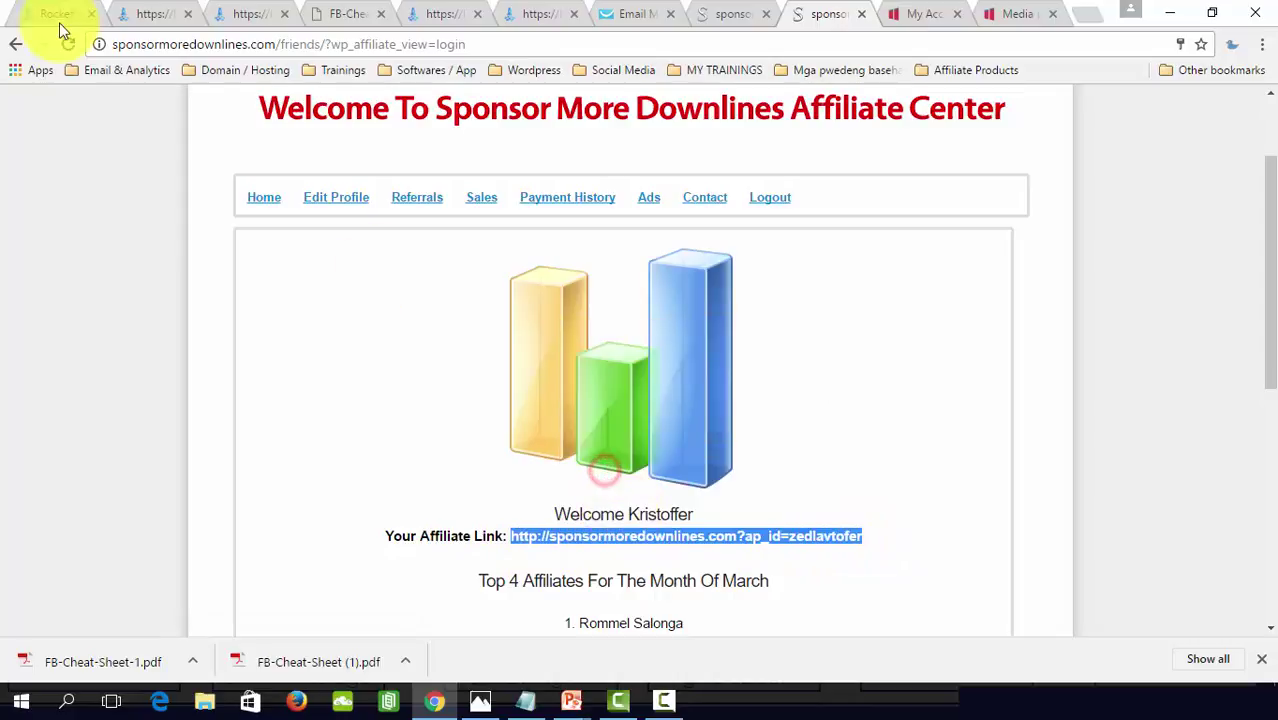
Step: Link the BUY EBOOK button to the copied affiliate URL, set it to open in a new tab, and save the link options
{"action": "left_click", "coordinate": [30, 12]}
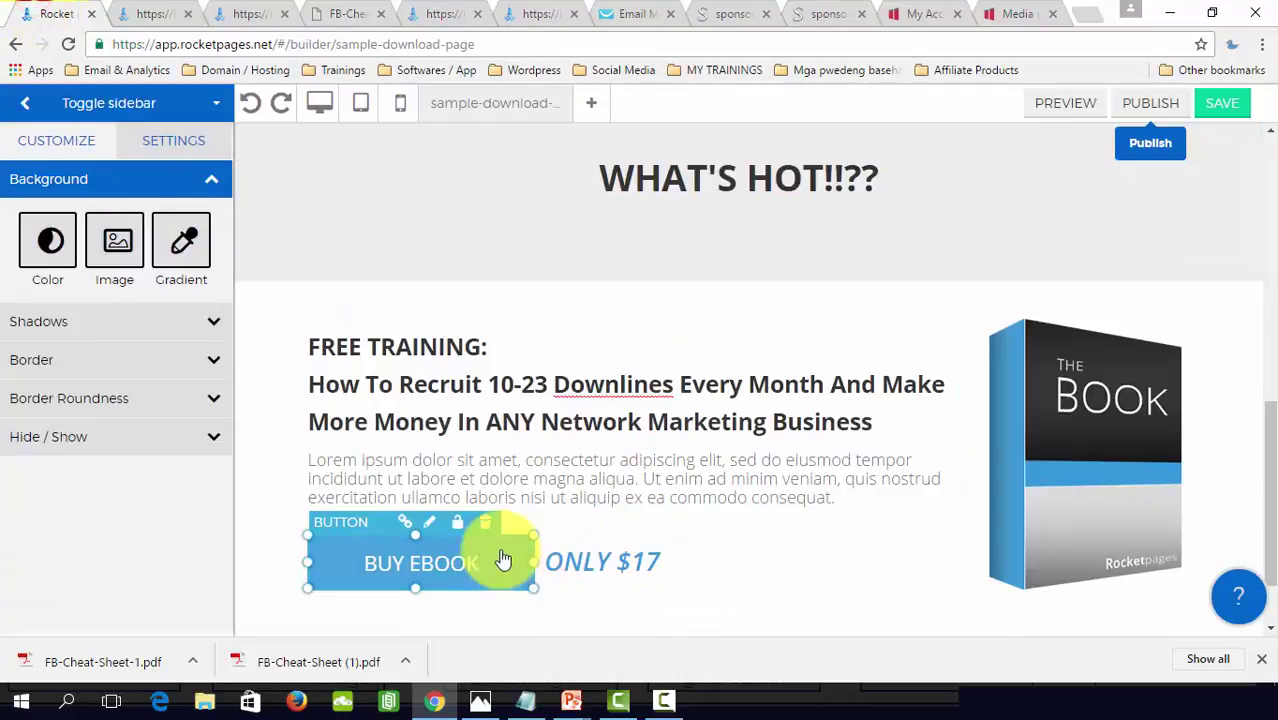
{"action": "left_click", "coordinate": [402, 522]}
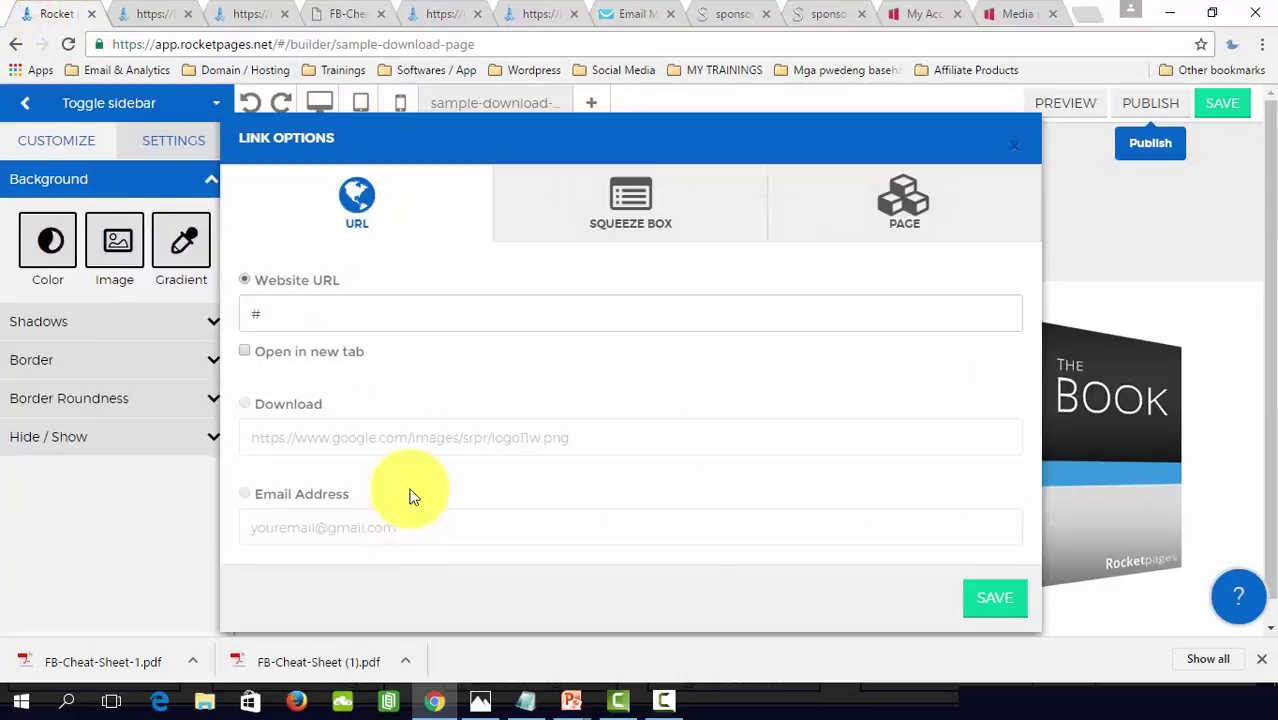
{"action": "left_click", "coordinate": [334, 316]}
{"action": "key", "text": "BackSpace"}
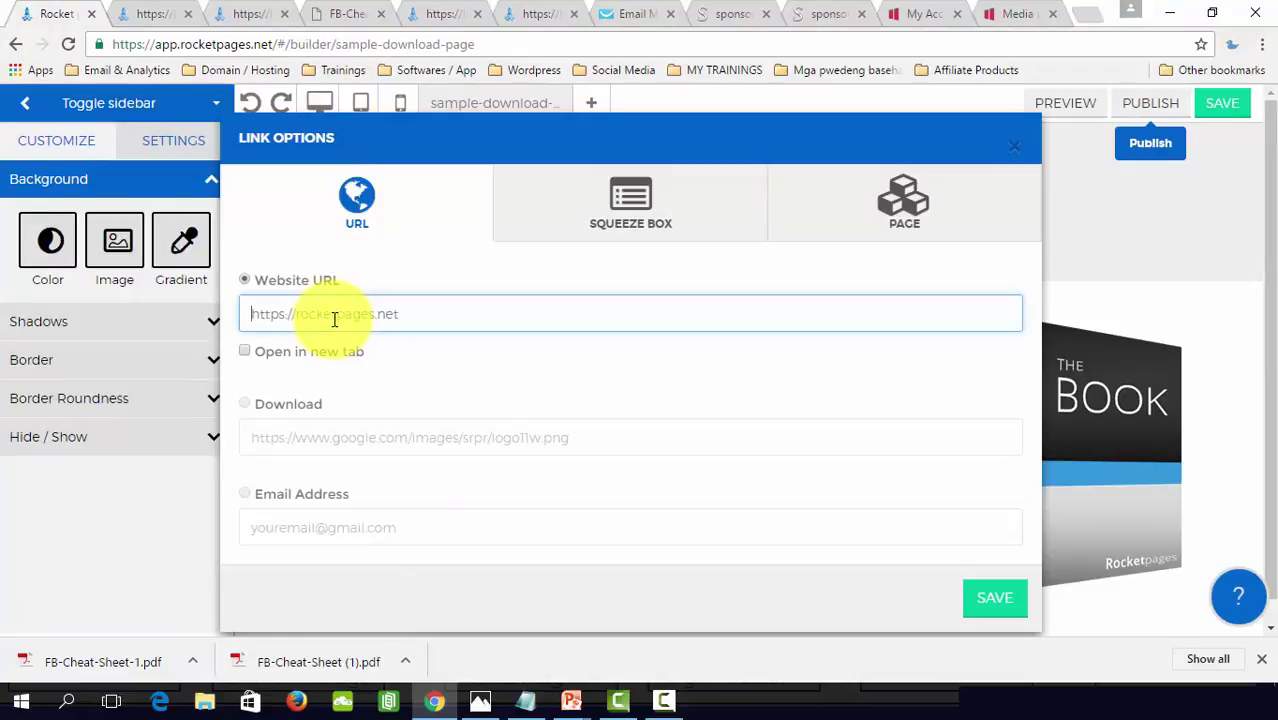
{"action": "key", "text": "ctrl+v"}
{"action": "left_click", "coordinate": [246, 352]}
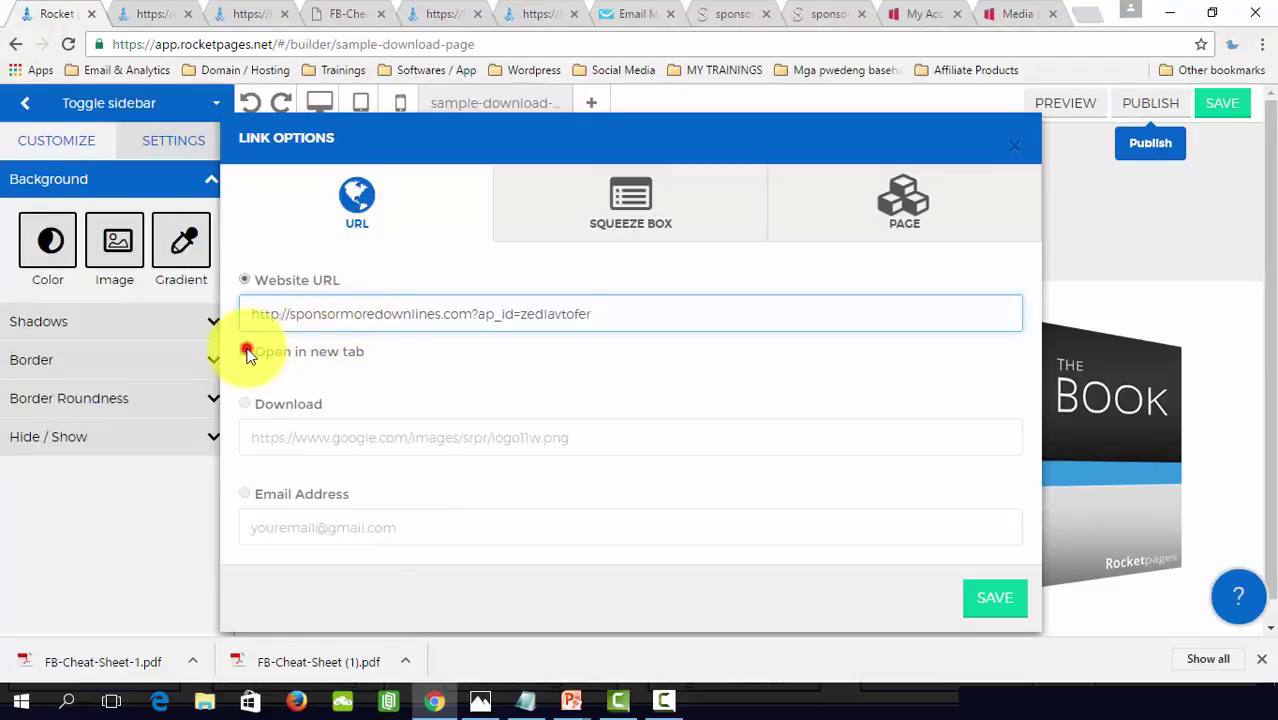
{"action": "left_click", "coordinate": [990, 600]}
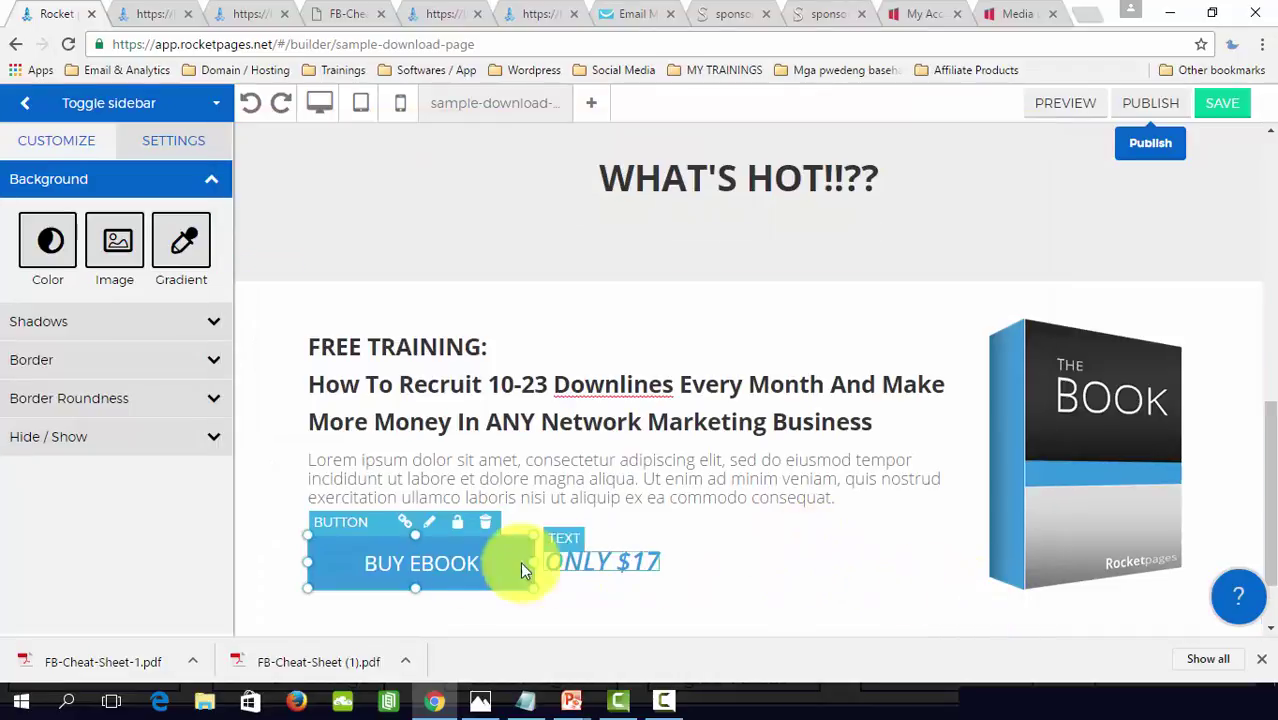
Step: Replace the BUY EBOOK button label with "CLICK HERE TO ACCESS THIS FREE TRAINING"
{"action": "left_click", "coordinate": [430, 524]}
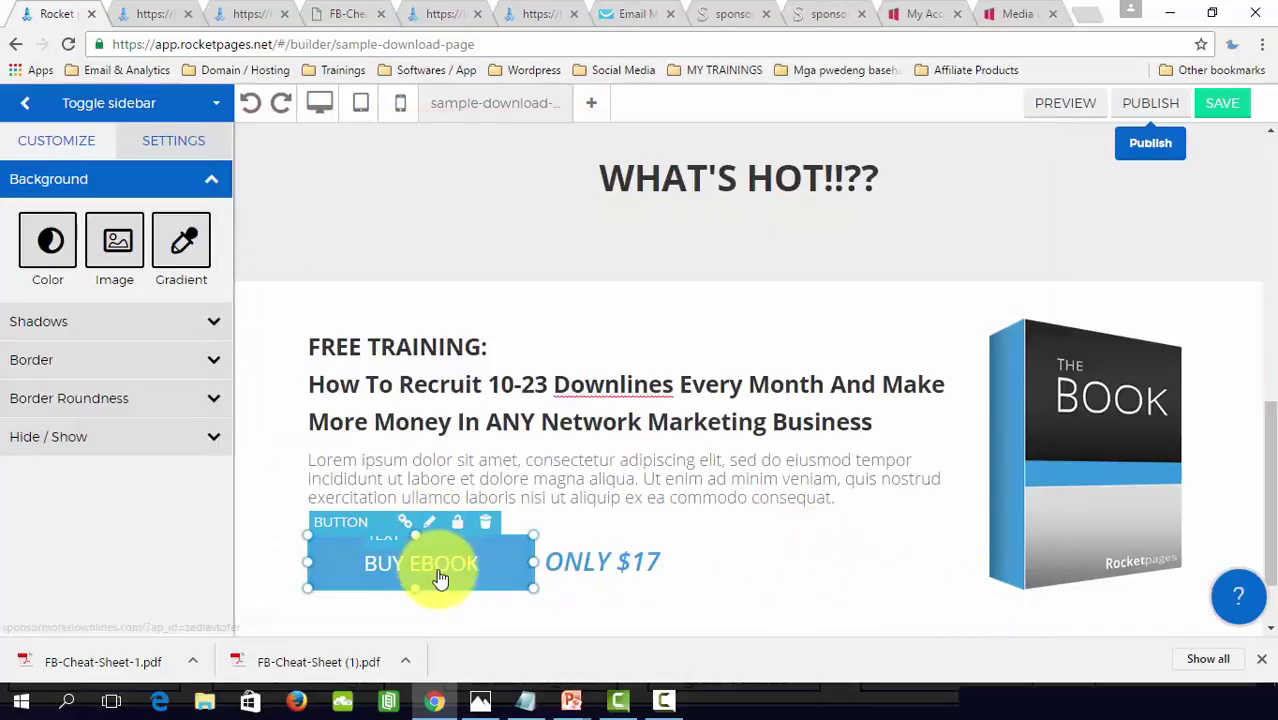
{"action": "left_click", "coordinate": [439, 565]}
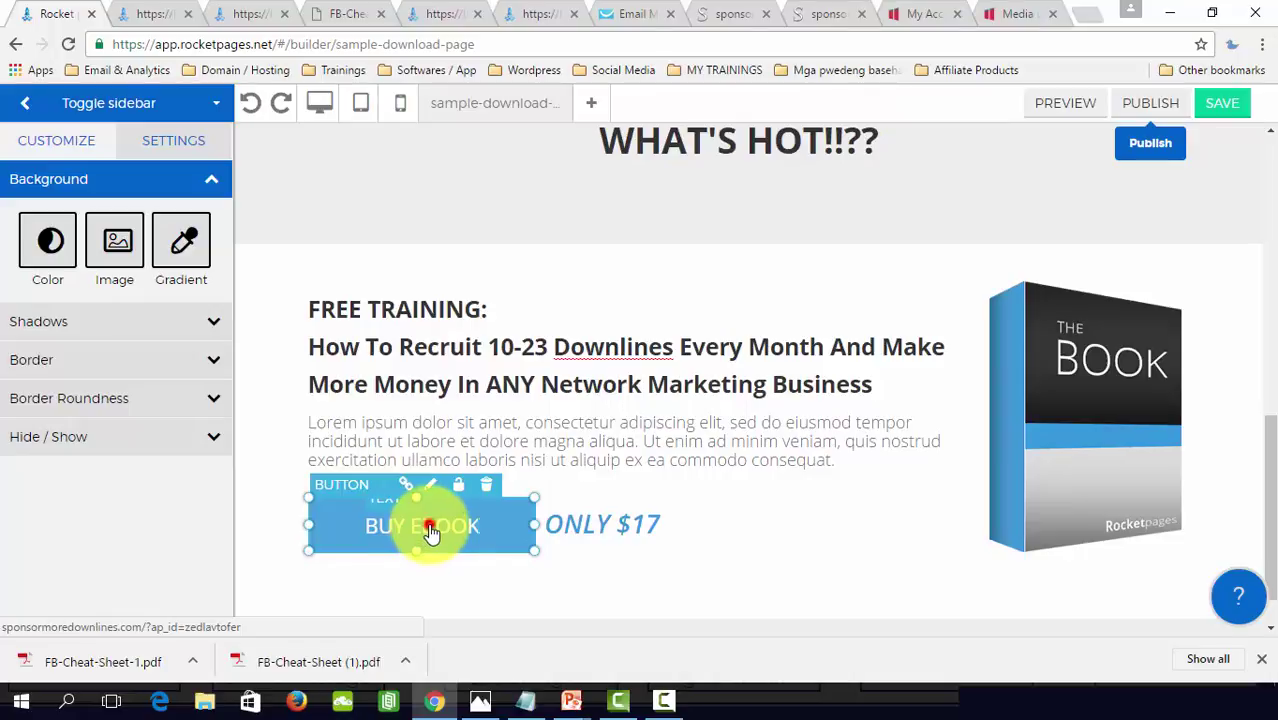
{"action": "left_click", "coordinate": [430, 532]}
{"action": "left_click", "coordinate": [428, 522]}
{"action": "left_click", "coordinate": [474, 527]}
{"action": "key", "text": "BackSpace"}
{"action": "key", "text": "BackSpace"}
{"action": "key", "text": "BackSpace"}
{"action": "key", "text": "BackSpace"}
{"action": "key", "text": "BackSpace"}
{"action": "key", "text": "BackSpace"}
{"action": "key", "text": "BackSpace"}
{"action": "key", "text": "BackSpace"}
{"action": "key", "text": "BackSpace"}
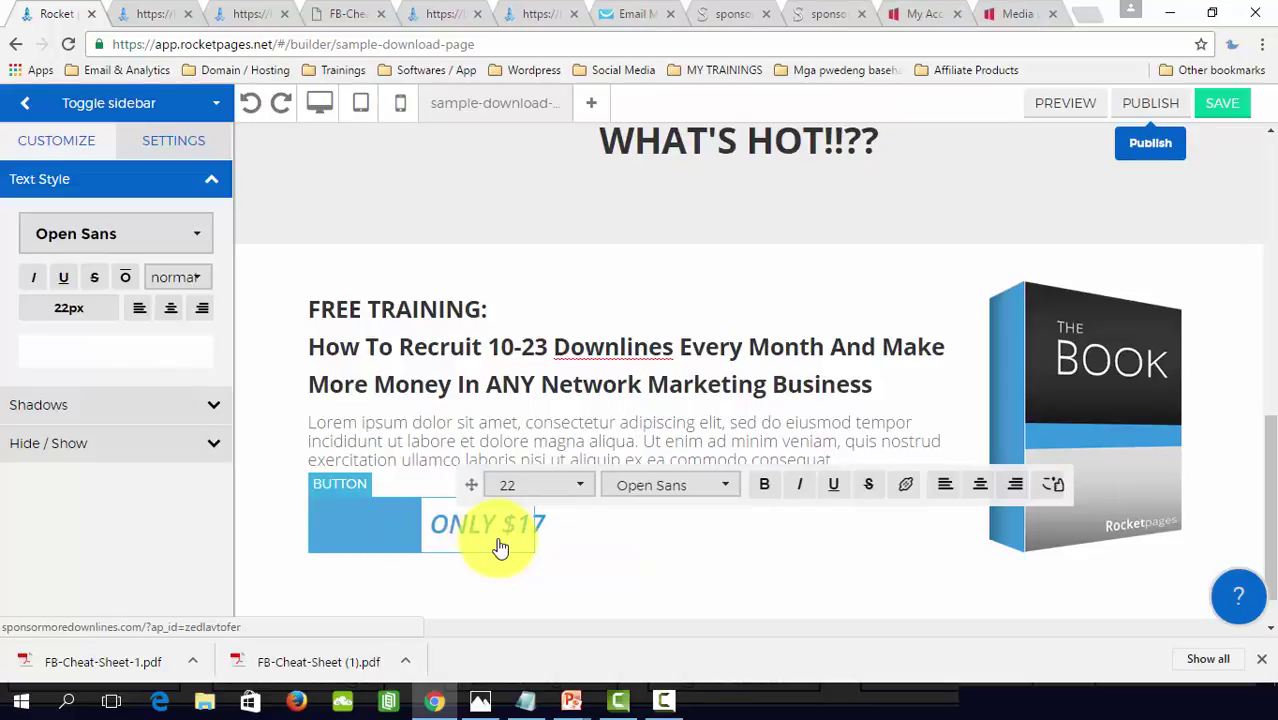
{"action": "type", "text": "CLIC"}
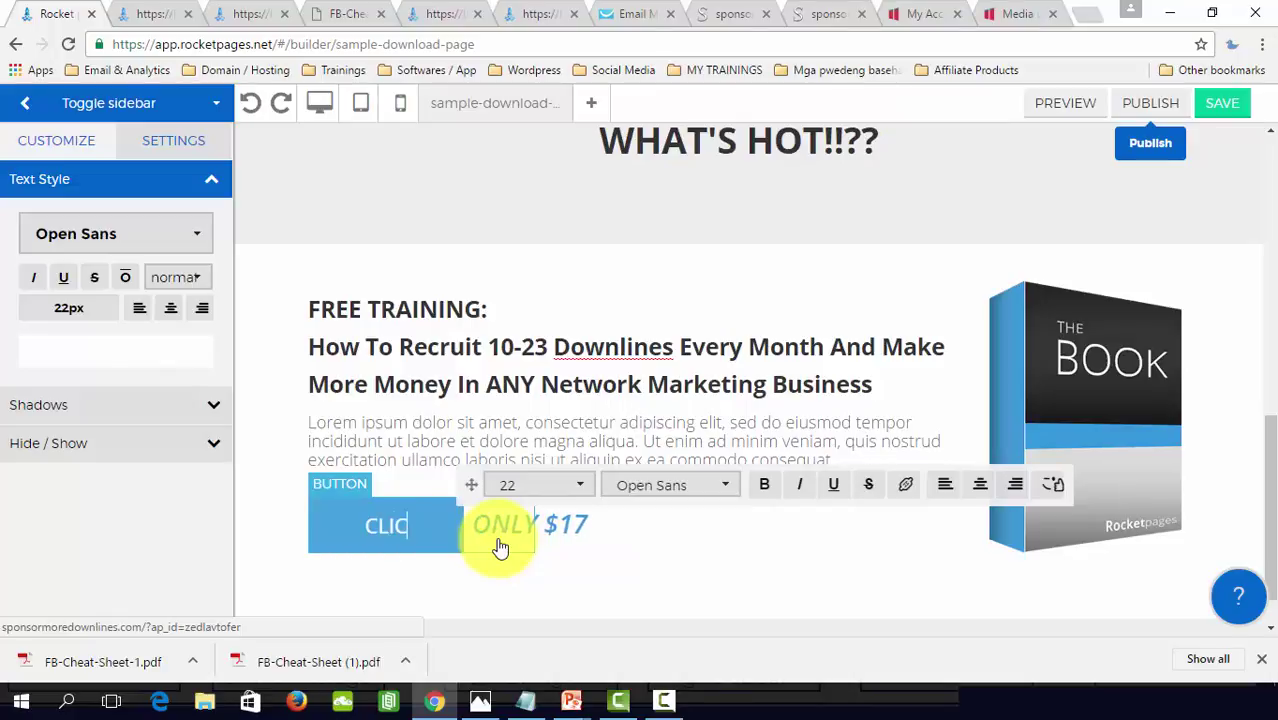
{"action": "type", "text": "K HERE T"}
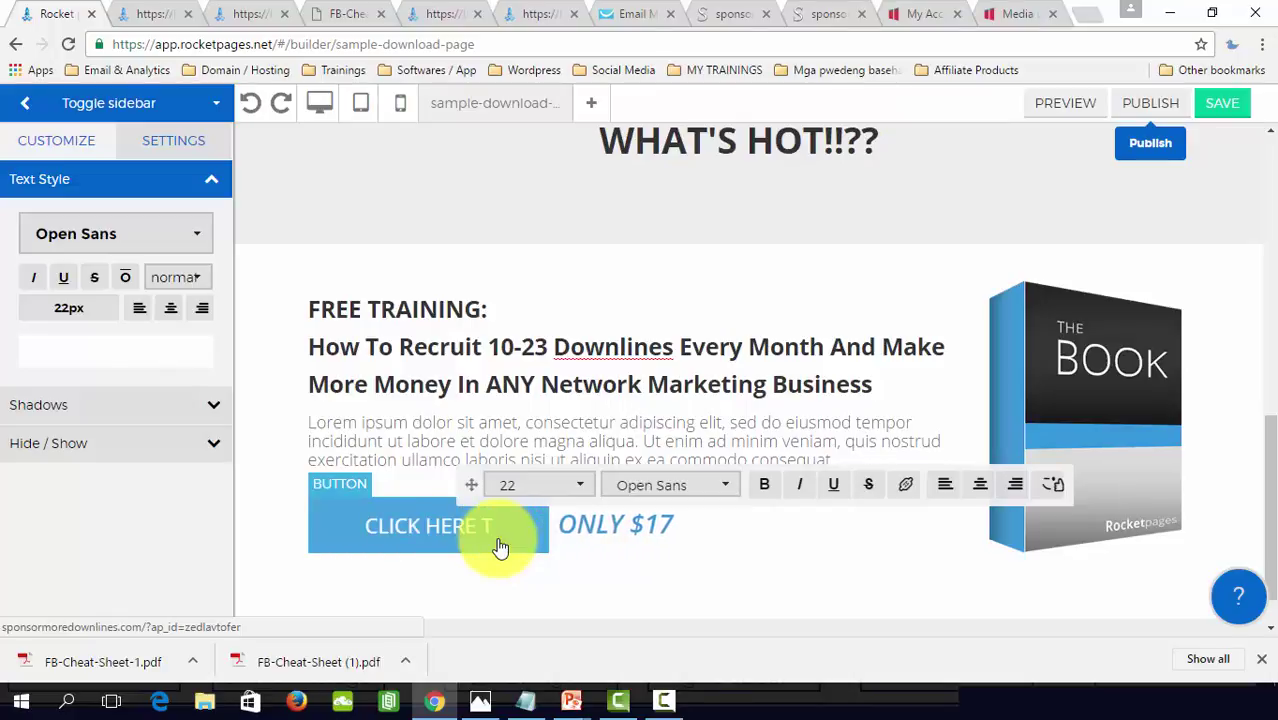
{"action": "type", "text": "O ACCESS "}
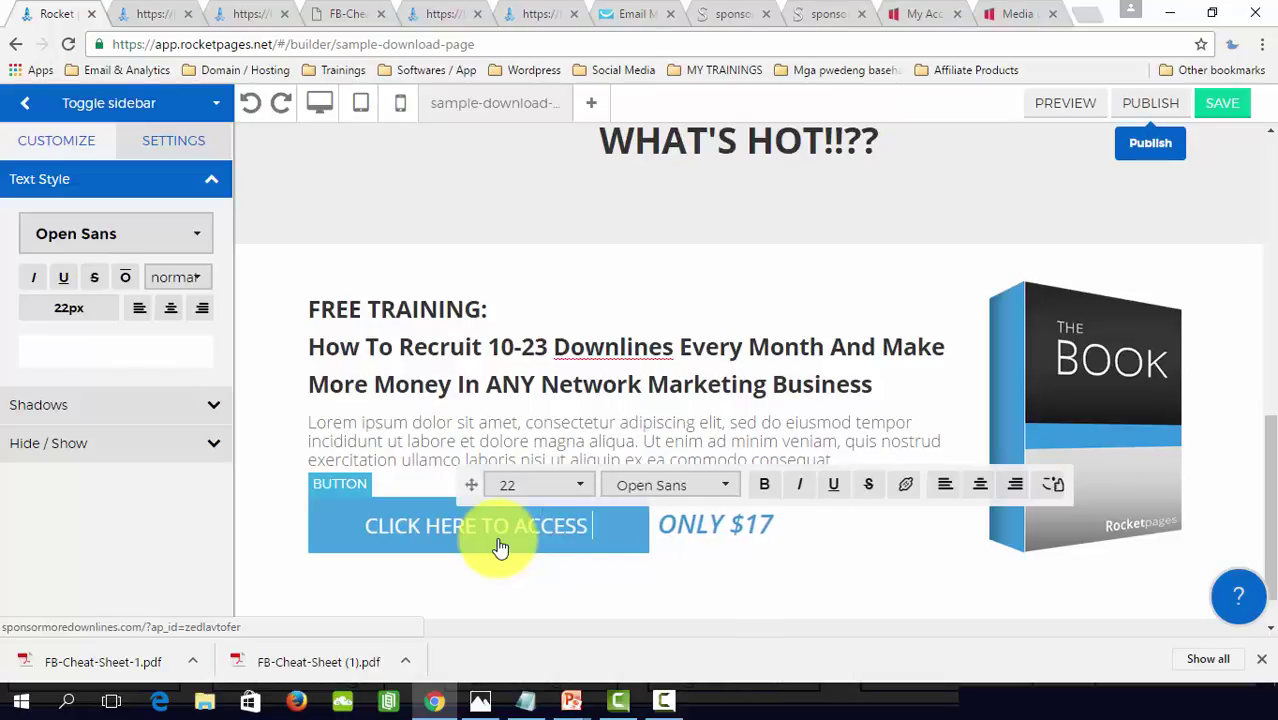
{"action": "type", "text": "THIS FREE TS"}
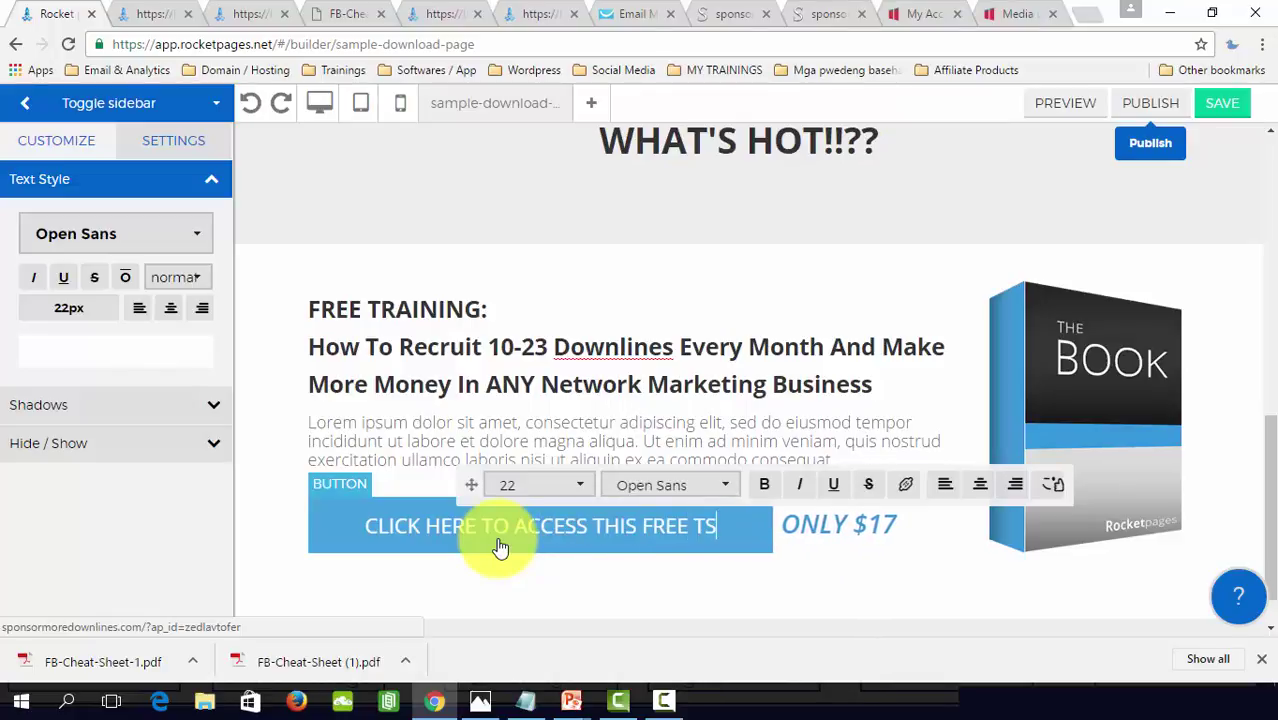
{"action": "key", "text": "BackSpace"}
{"action": "type", "text": "RAIING"}
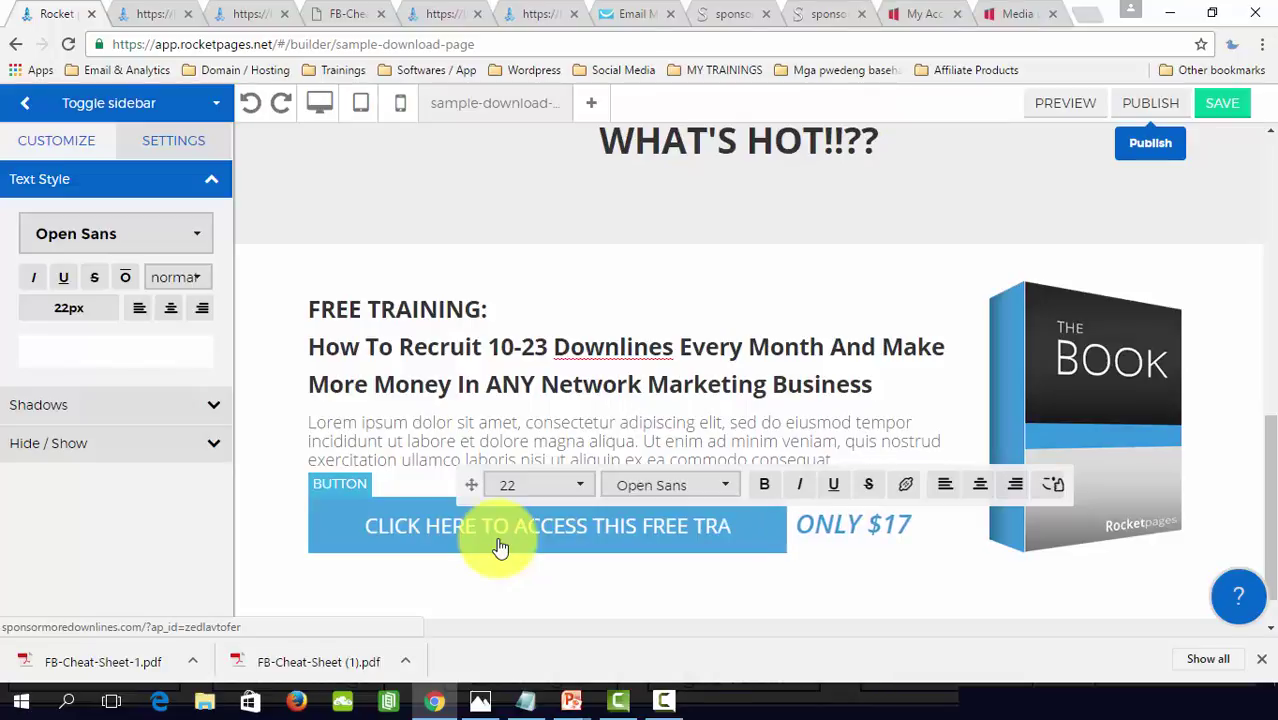
{"action": "key", "text": "BackSpace"}
{"action": "key", "text": "BackSpace"}
{"action": "key", "text": "BackSpace"}
{"action": "key", "text": "BackSpace"}
{"action": "type", "text": "ININ"}
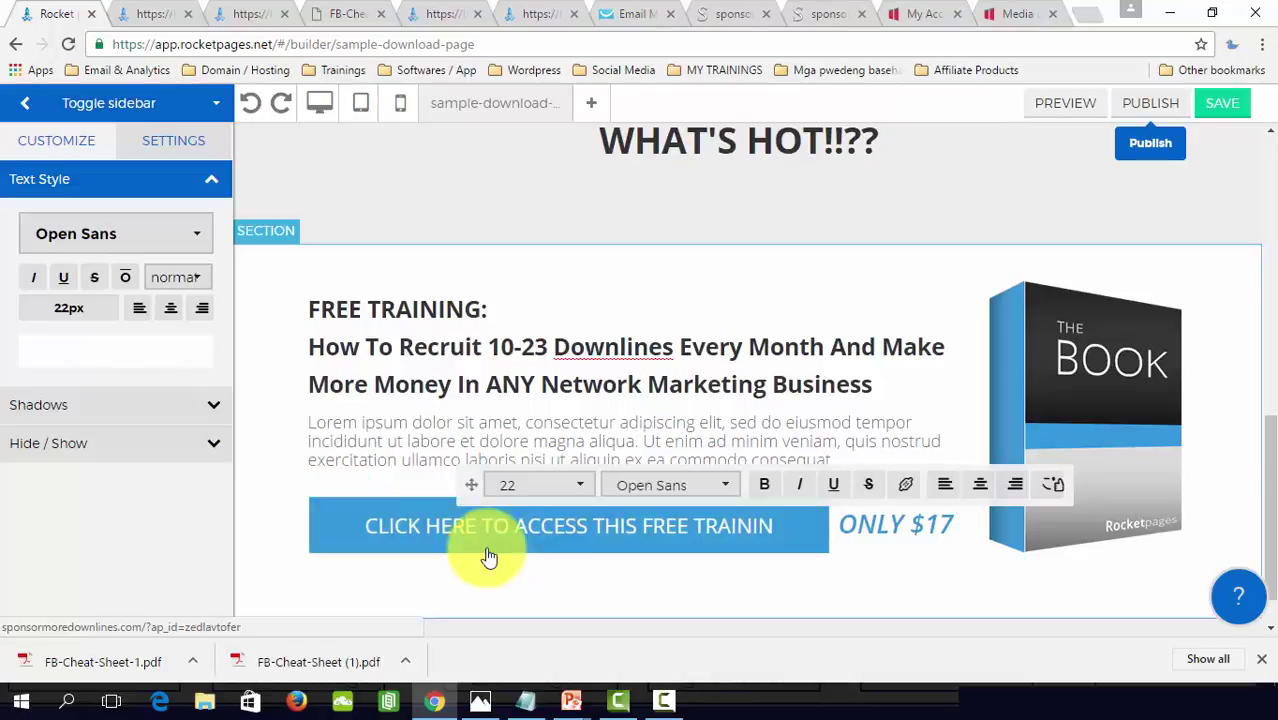
{"action": "type", "text": "G"}
Step: Delete the "ONLY $17" price text beneath the offer button
{"action": "left_click", "coordinate": [440, 575]}
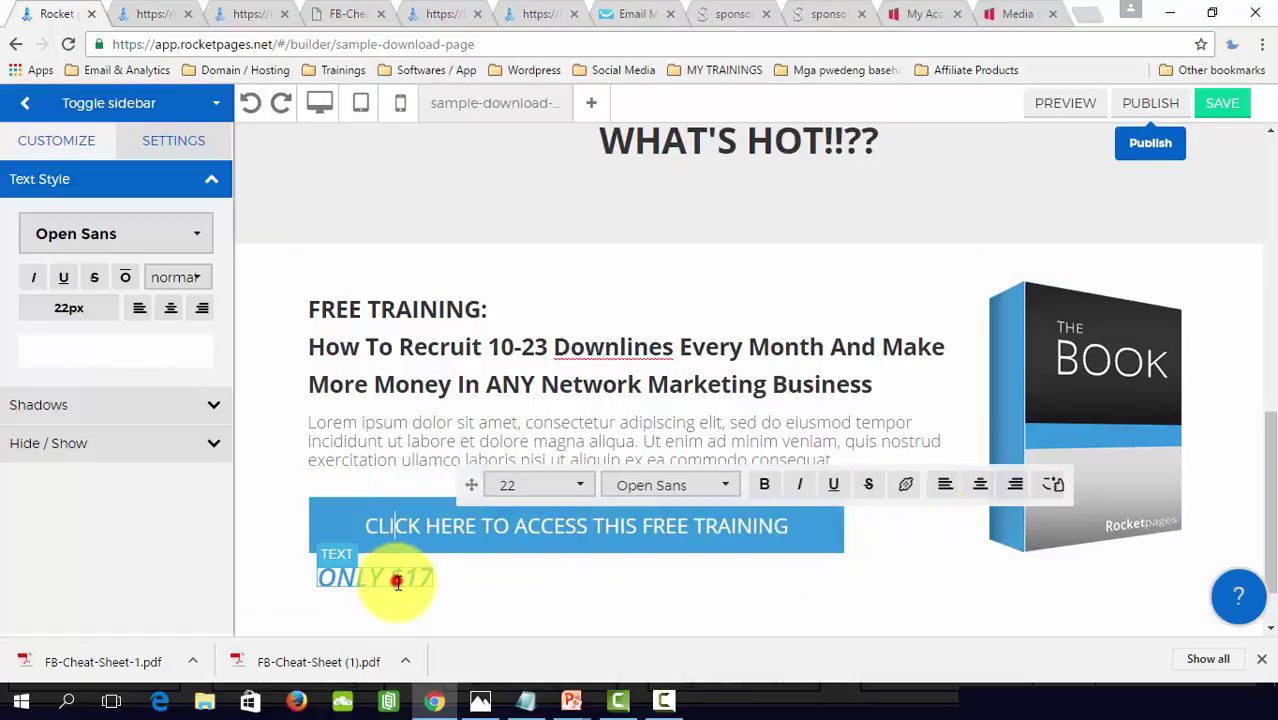
{"action": "left_click", "coordinate": [446, 558]}
{"action": "scroll", "coordinate": [650, 510], "scroll_direction": "down", "scroll_amount": 1}
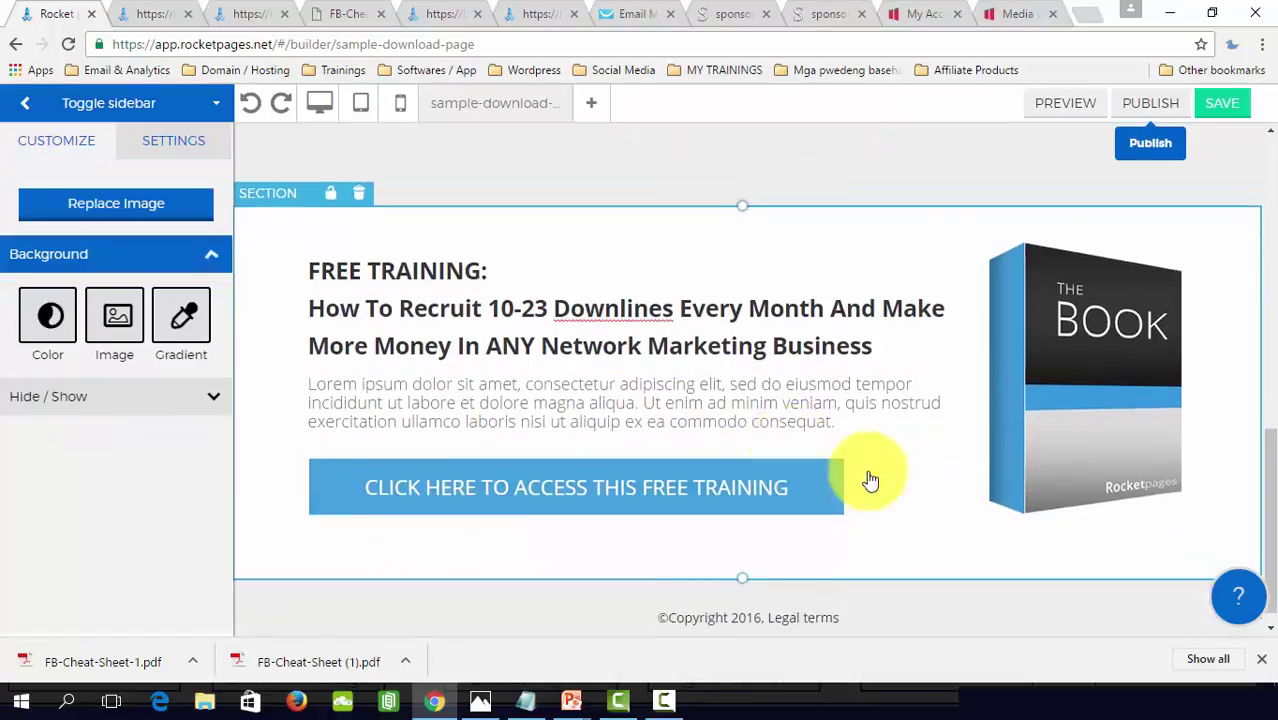
Step: Replace the offer section's placeholder book image with the Sample eBook cover from the image library, with SMD-eBook-Co also selected
{"action": "left_click", "coordinate": [1123, 350]}
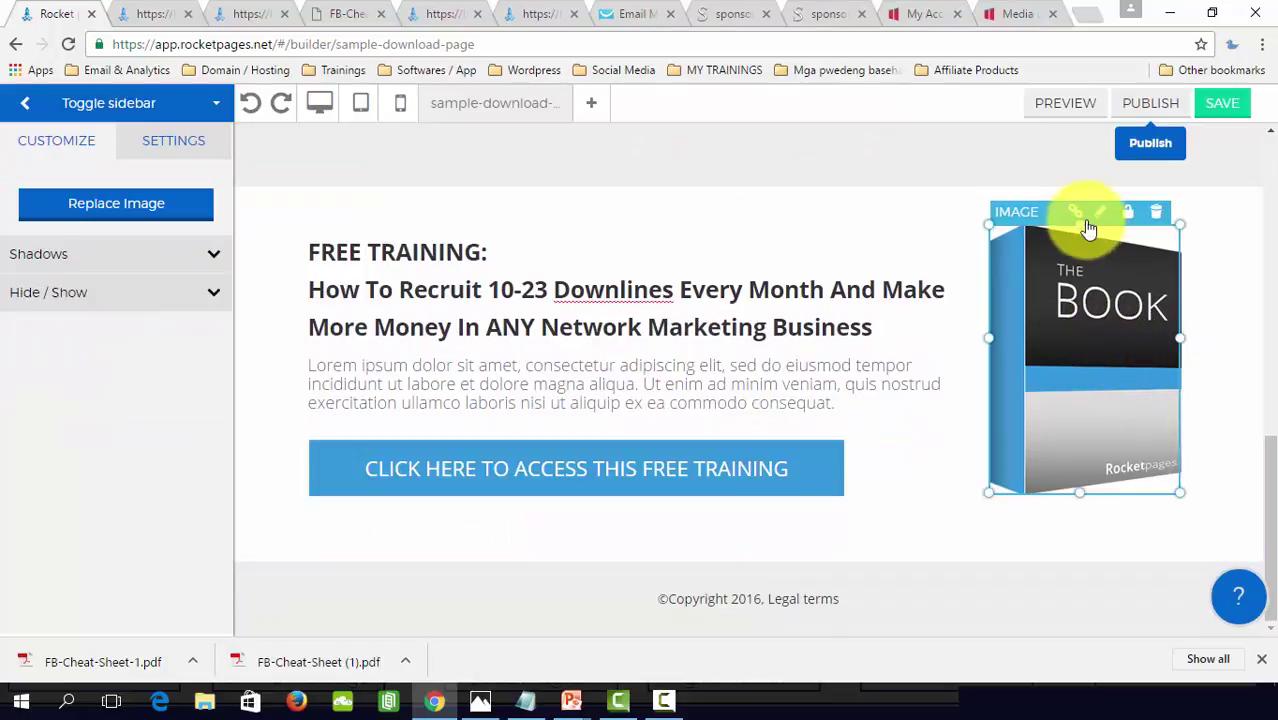
{"action": "left_click", "coordinate": [114, 210]}
{"action": "left_click", "coordinate": [648, 406]}
{"action": "scroll", "coordinate": [700, 405], "scroll_direction": "down", "scroll_amount": 2}
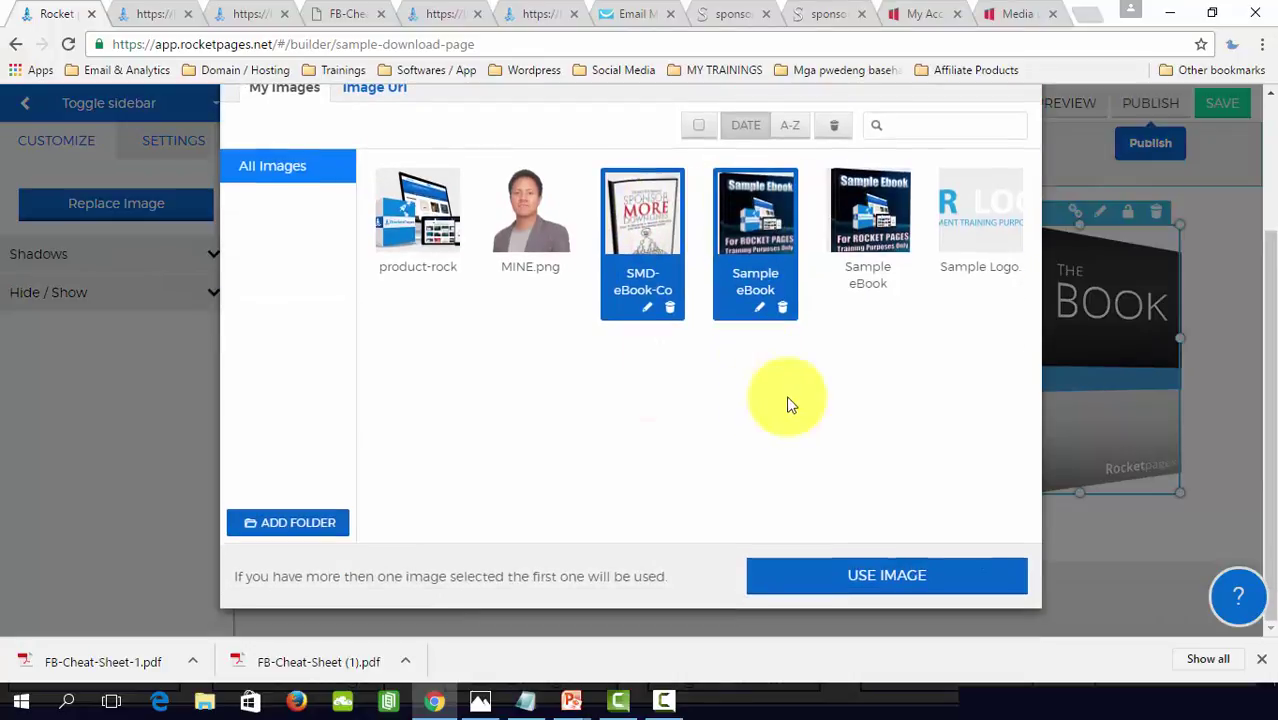
{"action": "left_click", "coordinate": [898, 573]}
{"action": "scroll", "coordinate": [893, 453], "scroll_direction": "down", "scroll_amount": 1}
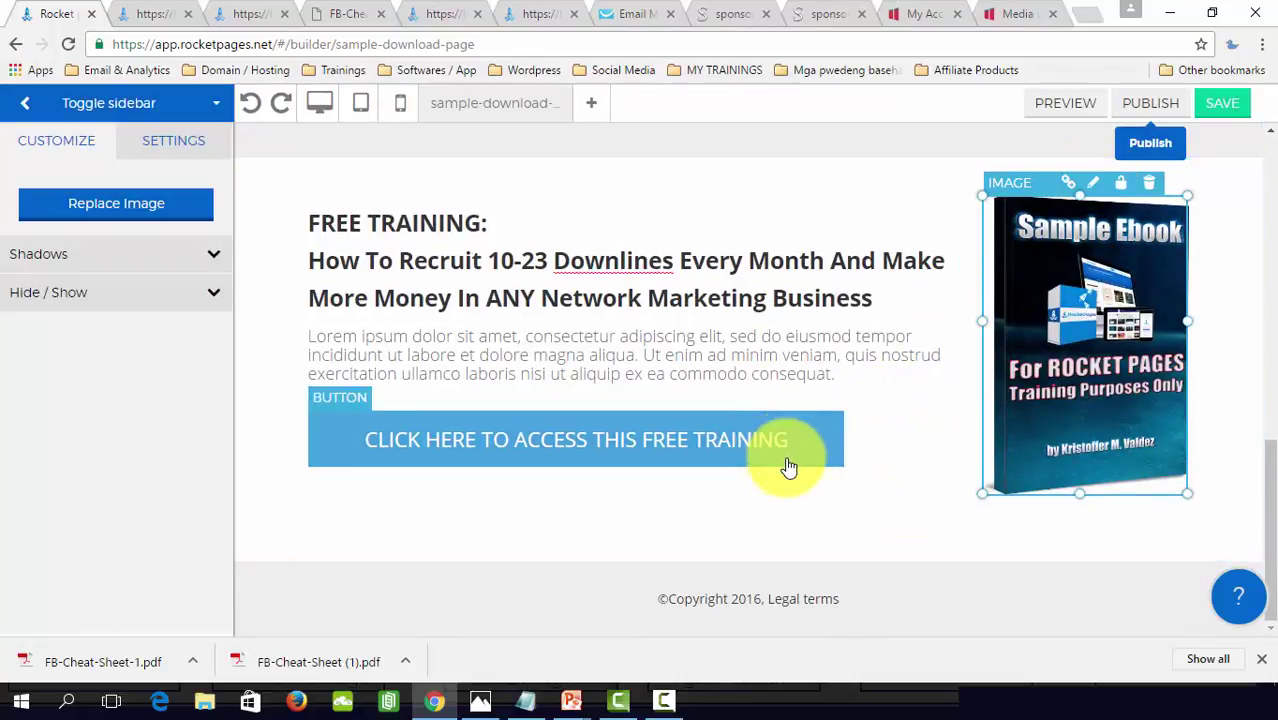
Step: Save the page and publish it to the RocketPages subdomain as sample-download-page
{"action": "scroll", "coordinate": [787, 460], "scroll_direction": "up", "scroll_amount": 9}
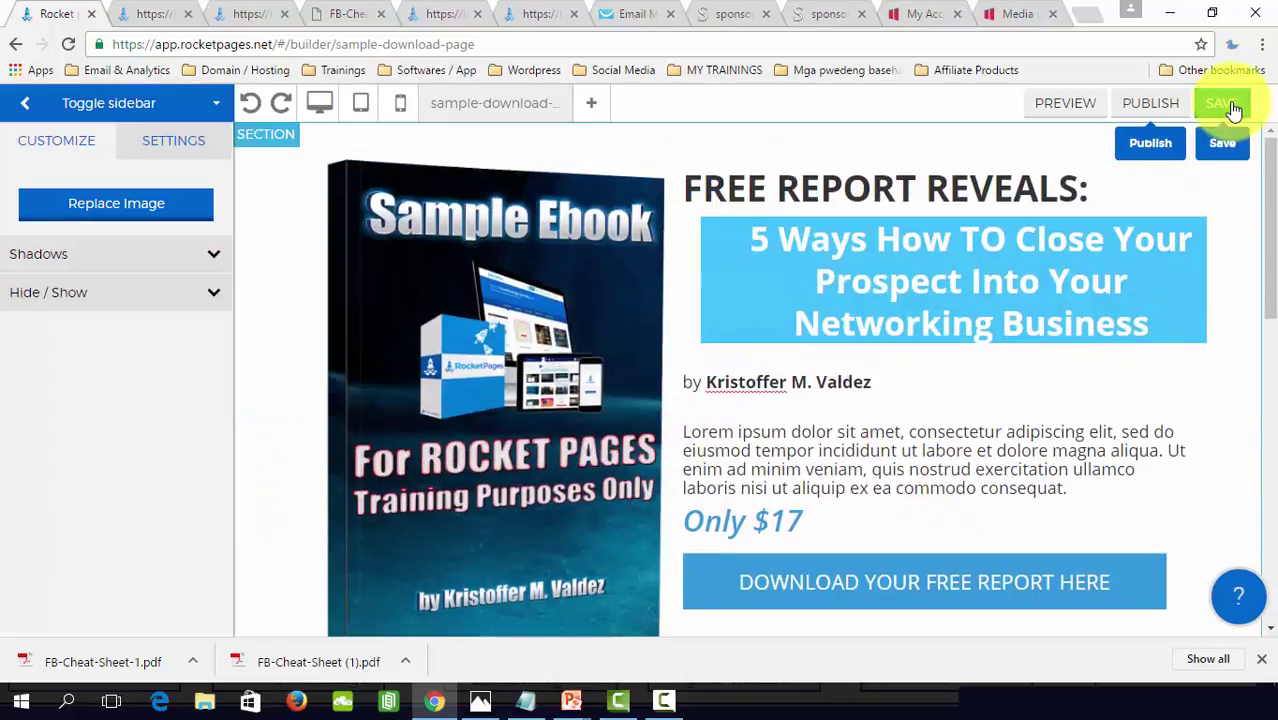
{"action": "left_click", "coordinate": [1232, 106]}
{"action": "left_click", "coordinate": [1138, 101]}
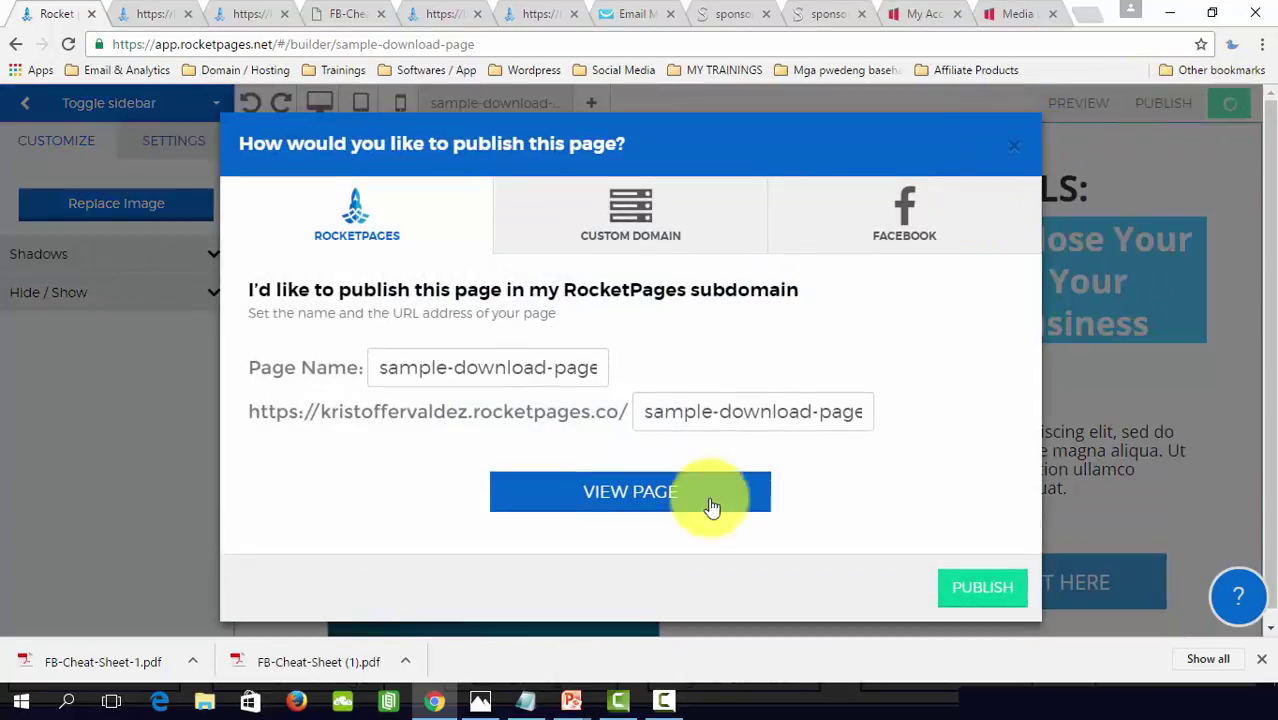
{"action": "left_click", "coordinate": [982, 592]}
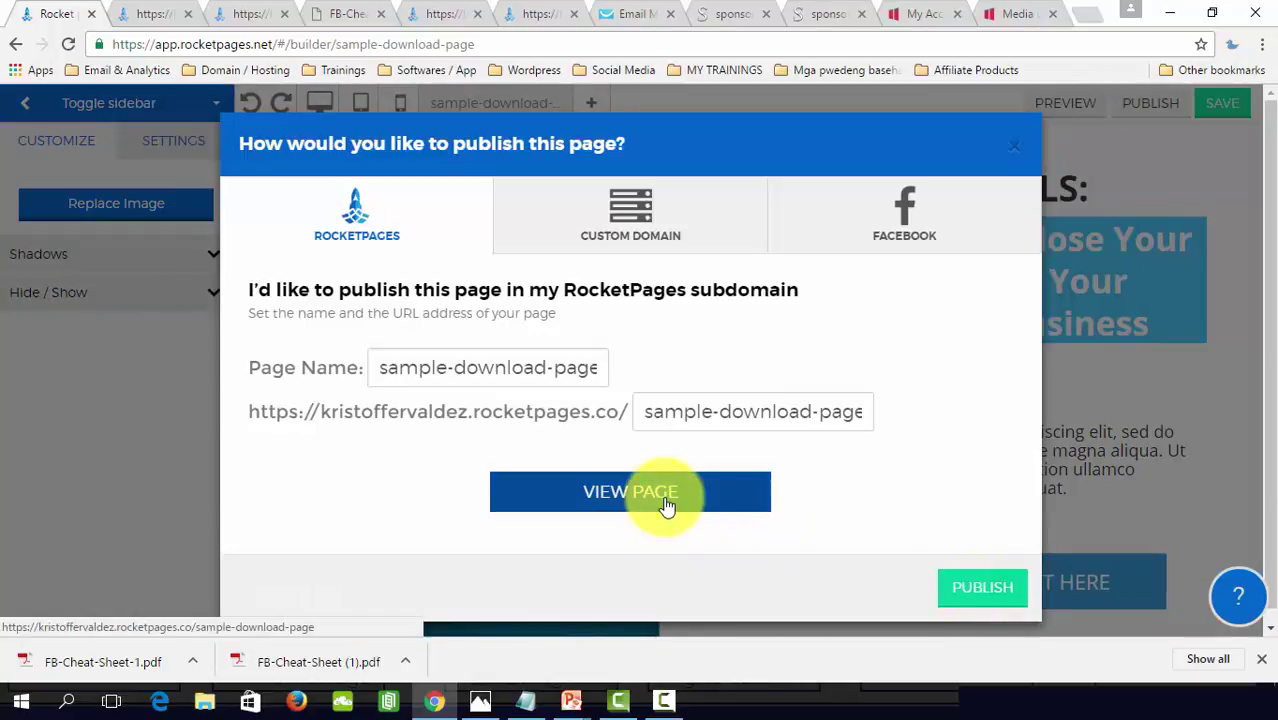
Step: View the published sample-download-page and check its free report and free training sections
{"action": "left_click", "coordinate": [667, 502]}
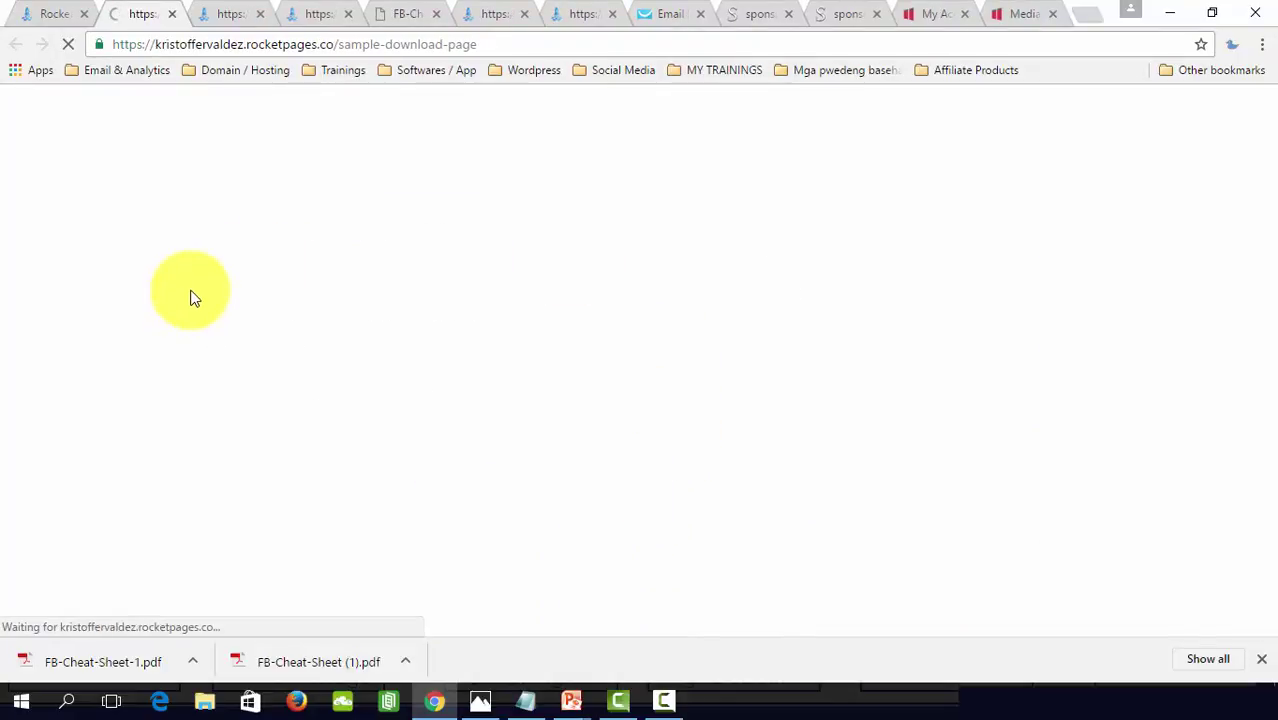
{"action": "scroll", "coordinate": [193, 300], "scroll_direction": "down", "scroll_amount": 4}
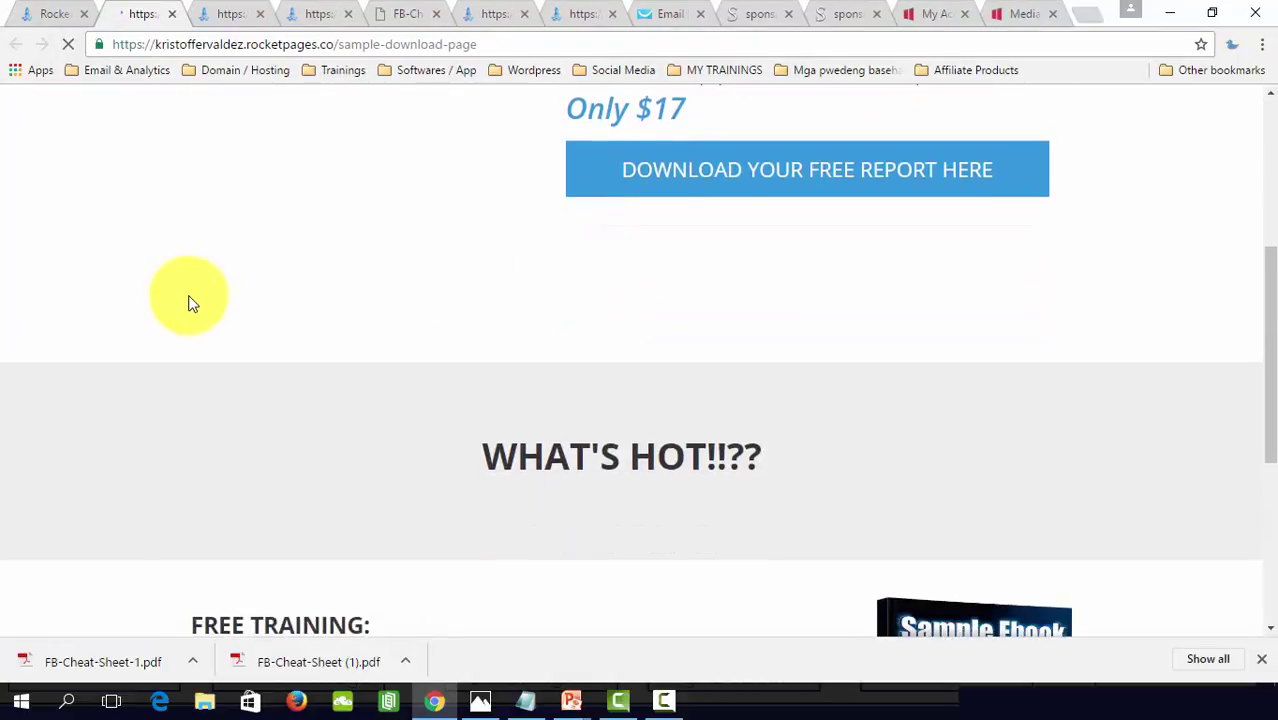
{"action": "scroll", "coordinate": [190, 300], "scroll_direction": "up", "scroll_amount": 4}
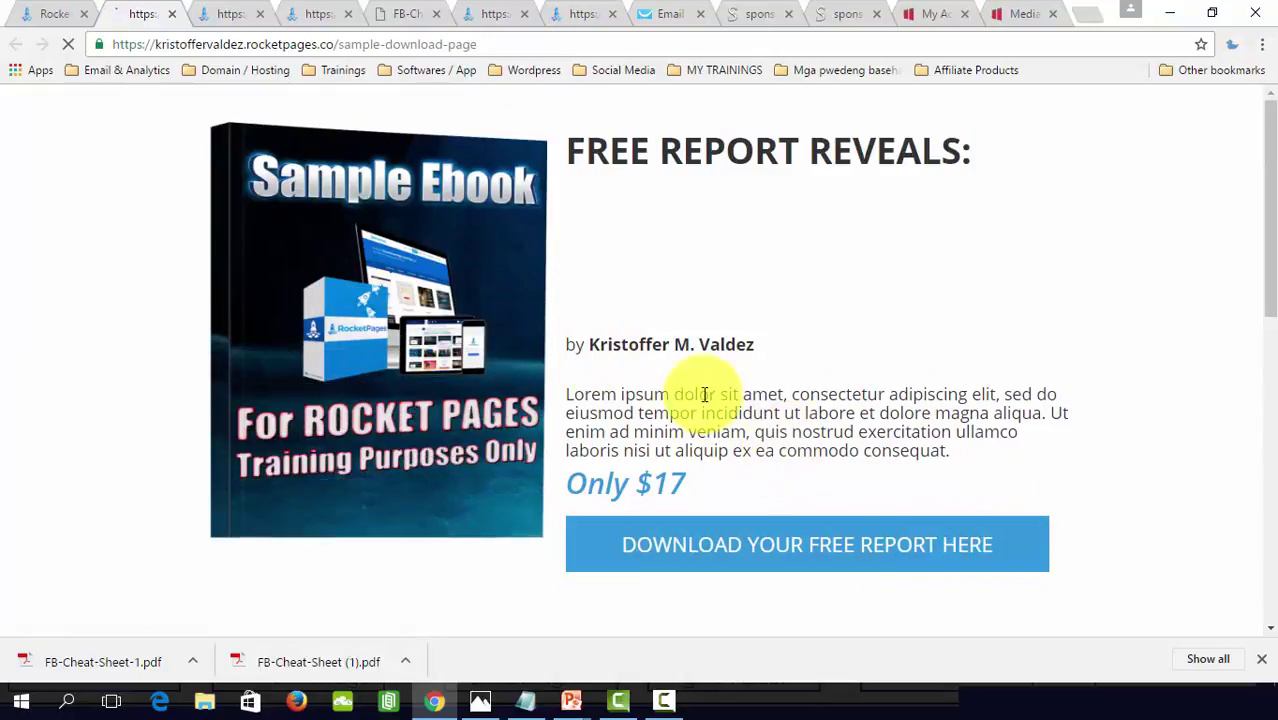
{"action": "scroll", "coordinate": [1207, 448], "scroll_direction": "down", "scroll_amount": 8}
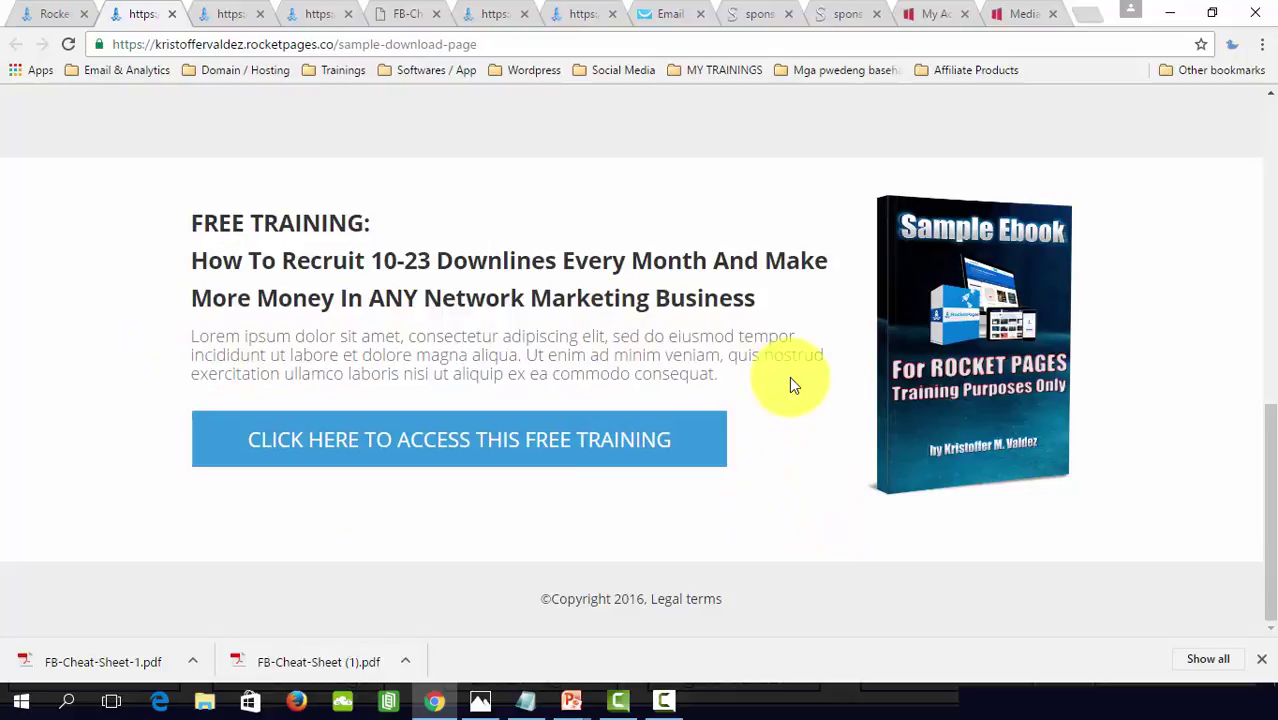
Step: Return to the page builder, close the publish dialog, and switch to the Basic Squeeze Process slide in PowerPoint
{"action": "left_click", "coordinate": [36, 13]}
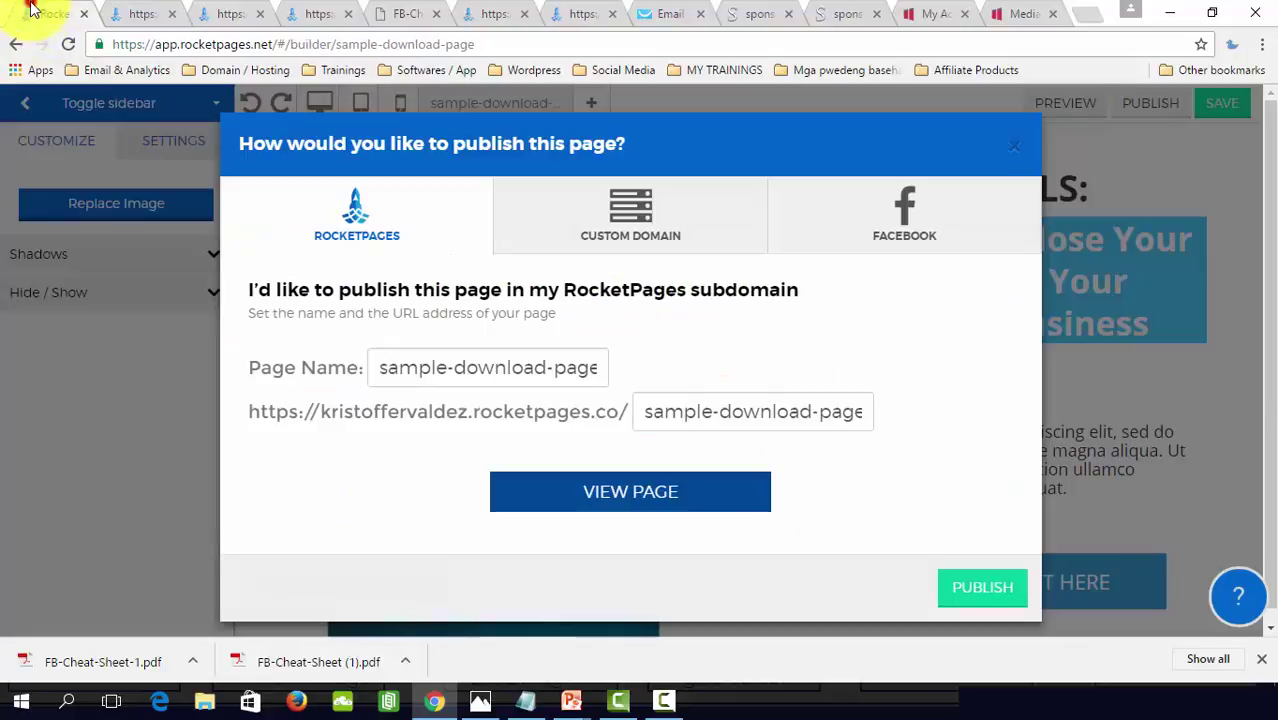
{"action": "left_click", "coordinate": [1014, 145]}
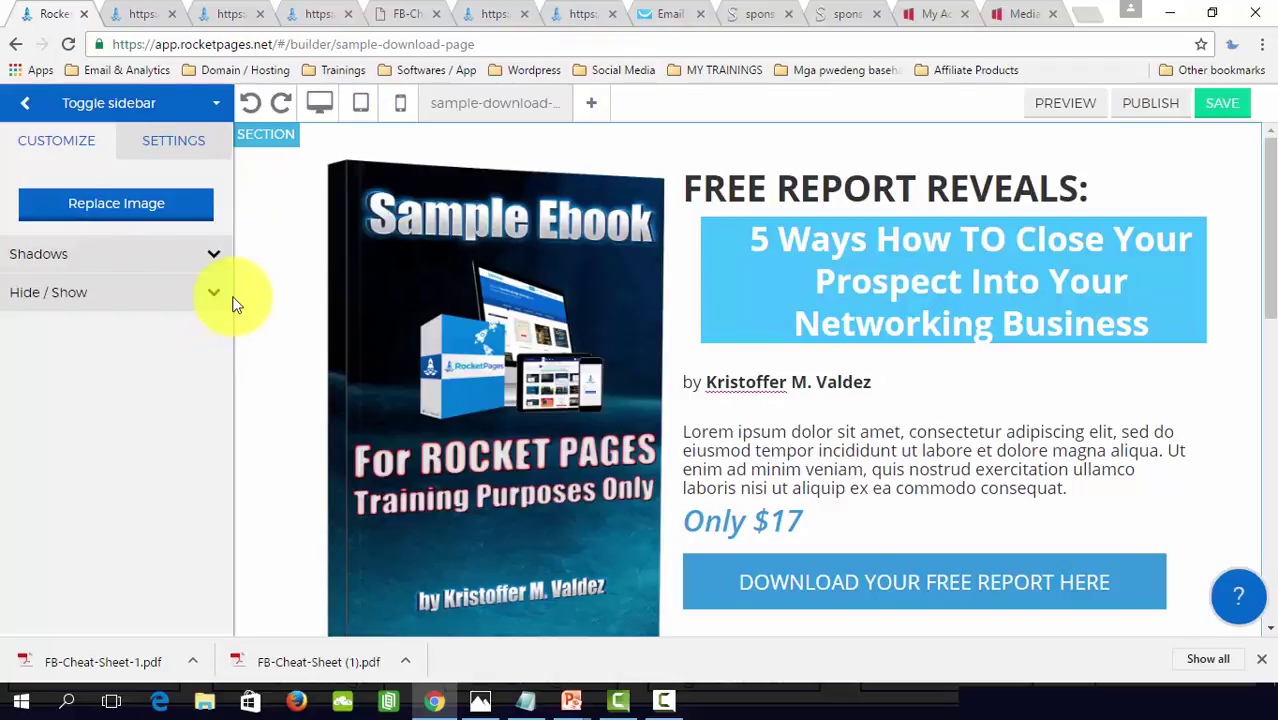
{"action": "key", "text": "alt+Tab"}
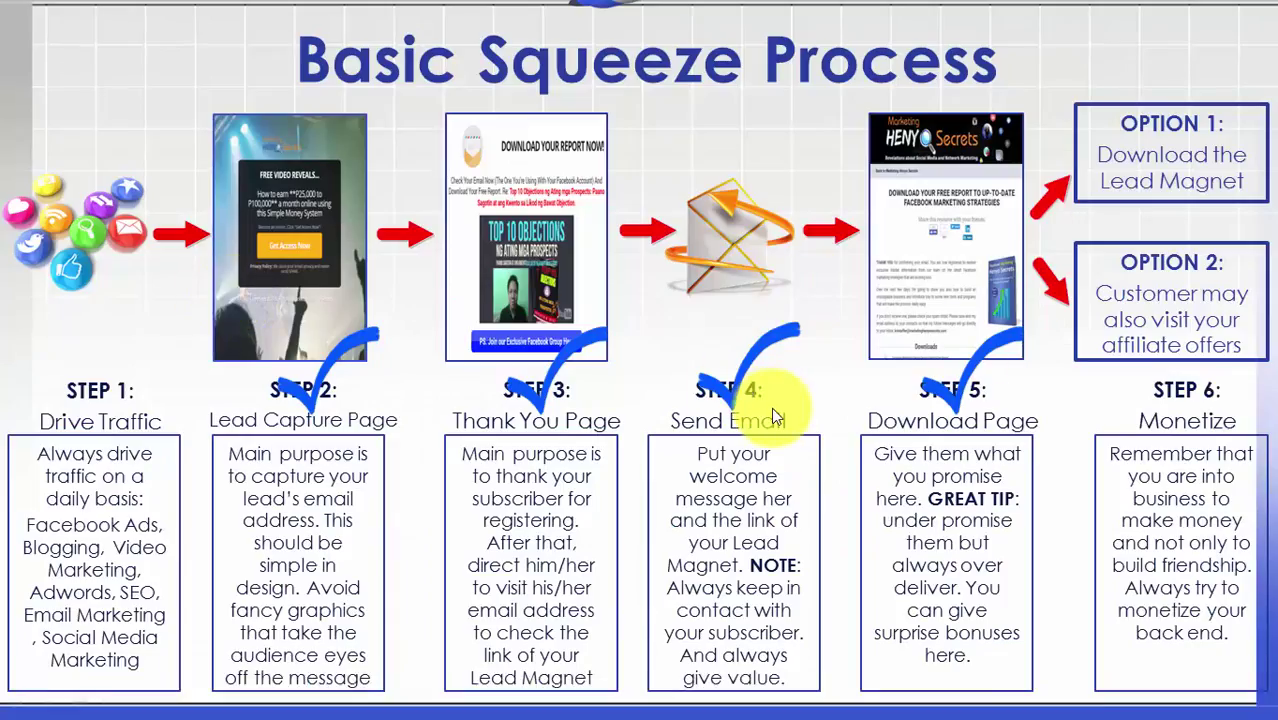
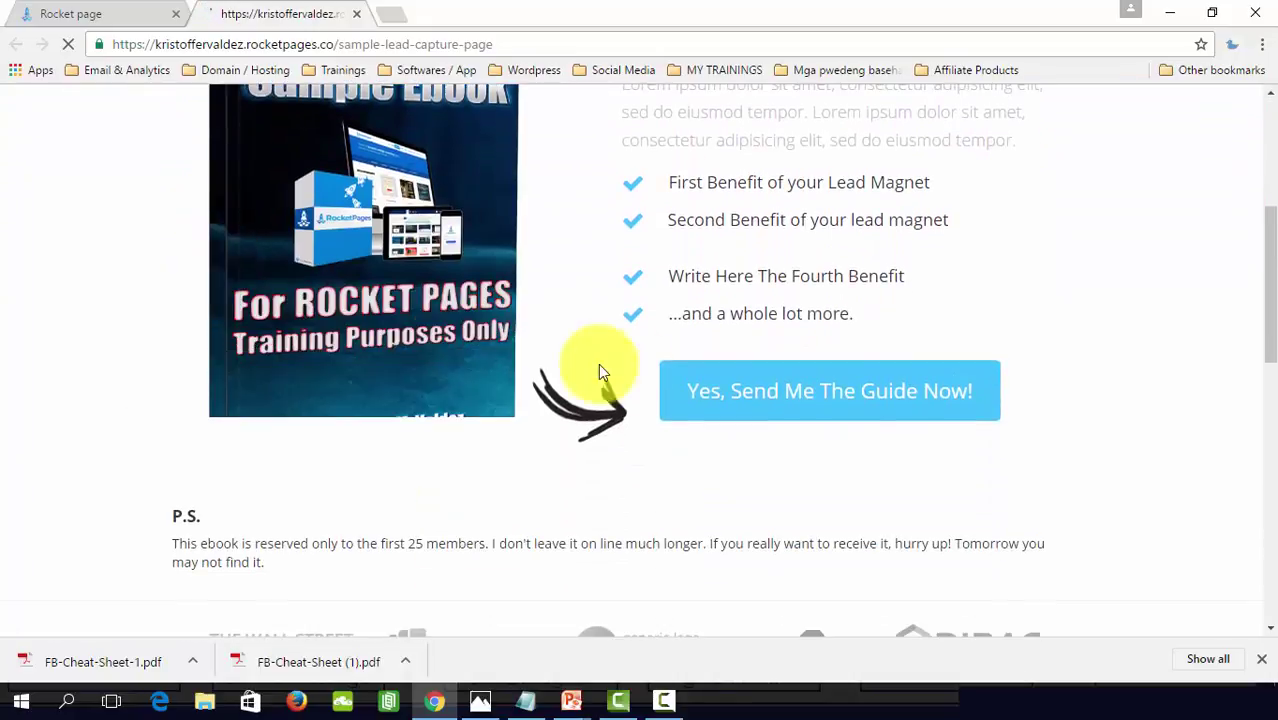
Step: Test the Yes, Send Me The Guide Now! button on the published sample-lead-capture-page and close that page
{"action": "left_click", "coordinate": [866, 397]}
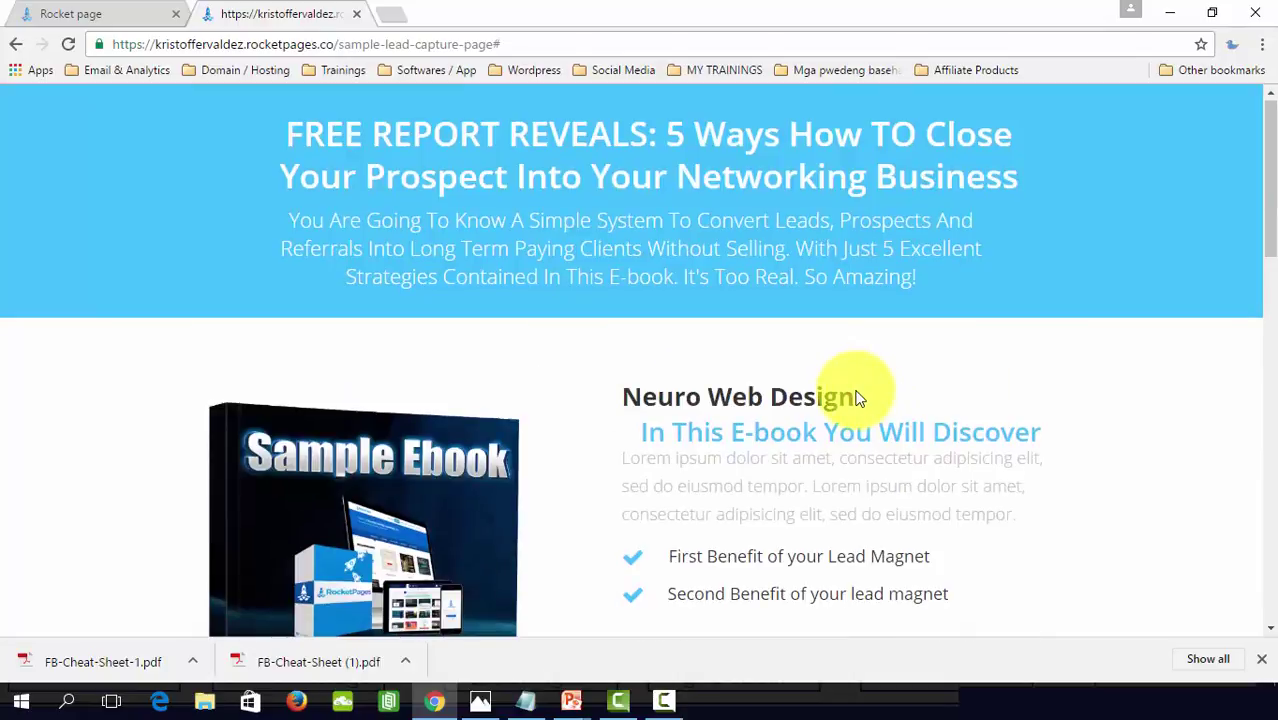
{"action": "scroll", "coordinate": [856, 400], "scroll_direction": "down", "scroll_amount": 4}
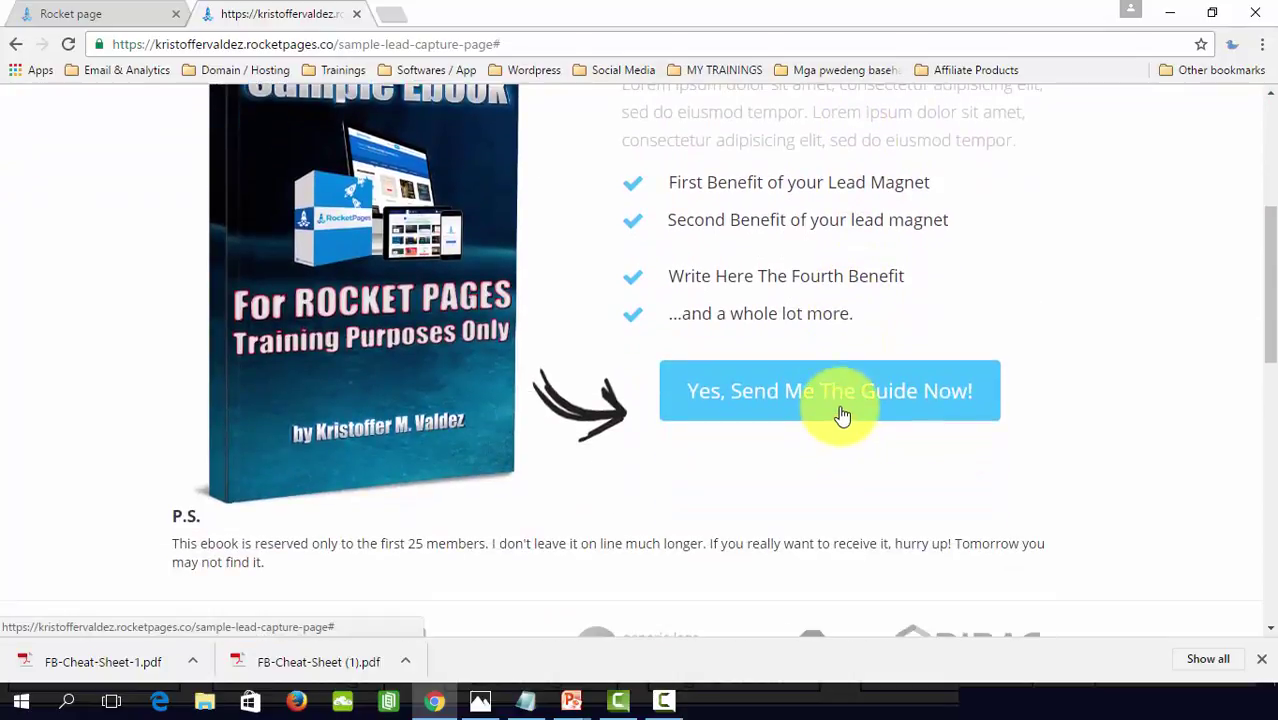
{"action": "left_click", "coordinate": [843, 416]}
{"action": "scroll", "coordinate": [845, 414], "scroll_direction": "down", "scroll_amount": 5}
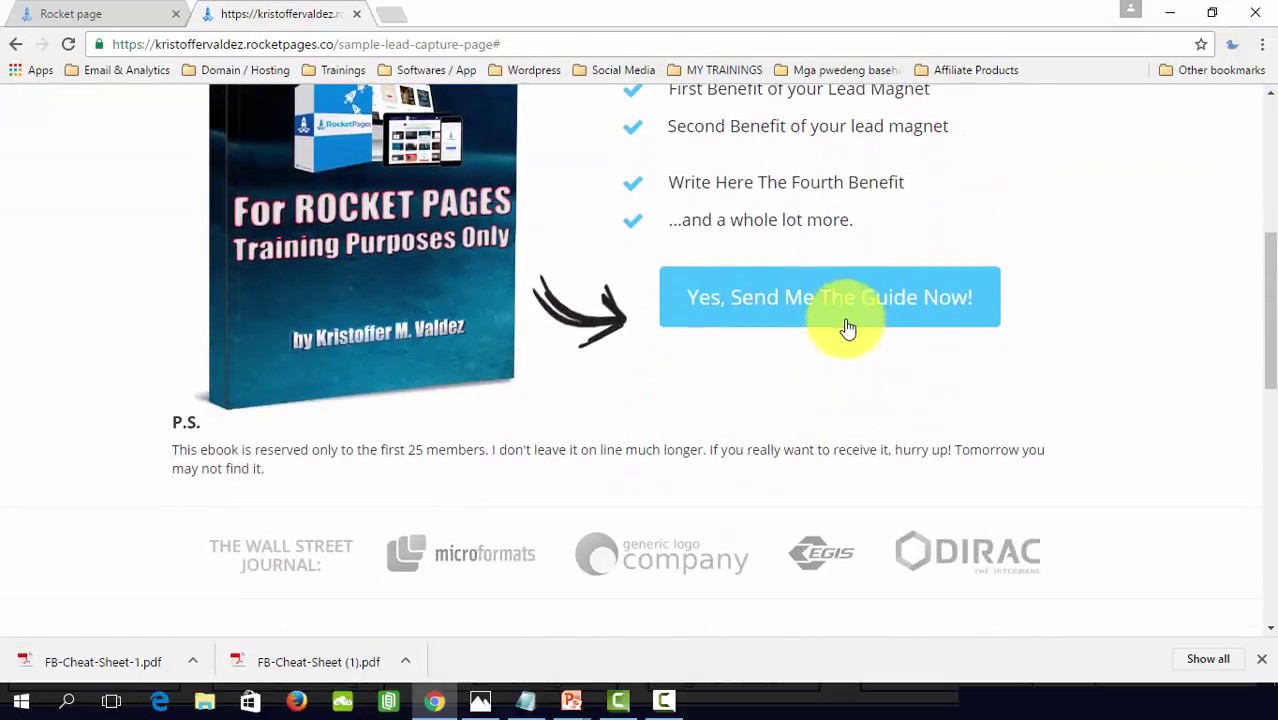
{"action": "left_click", "coordinate": [844, 314]}
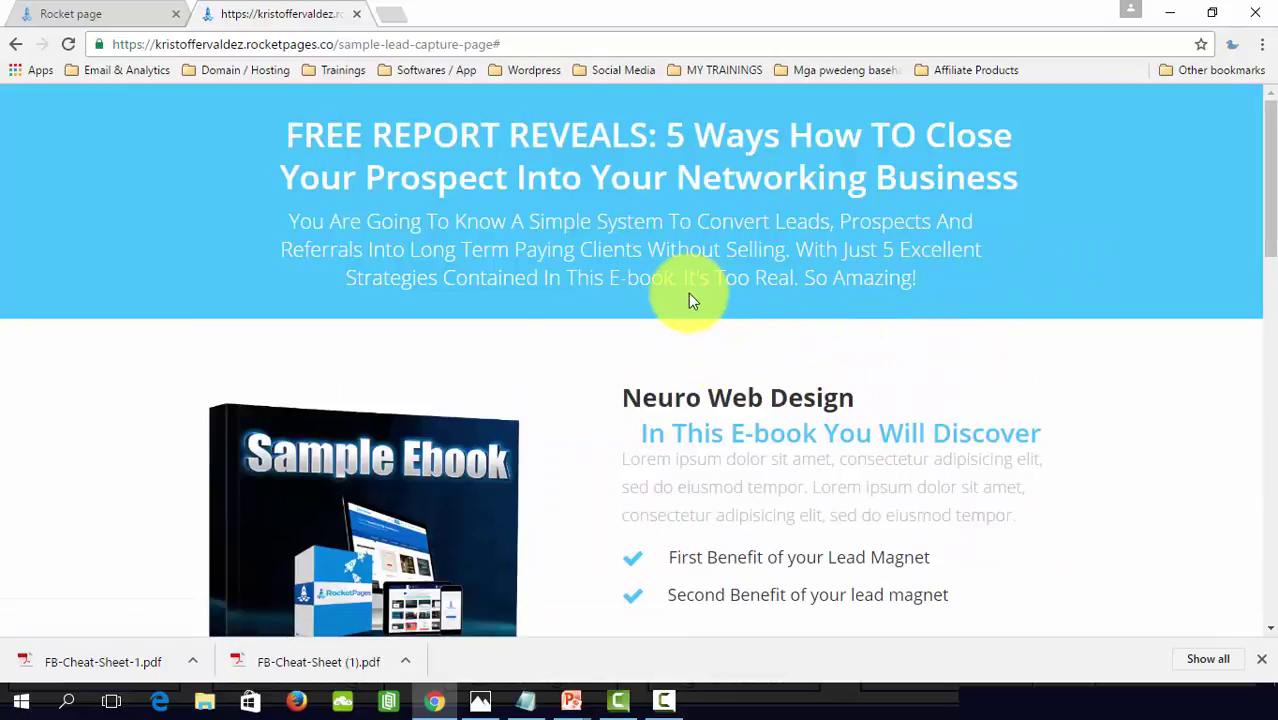
{"action": "scroll", "coordinate": [585, 300], "scroll_direction": "down", "scroll_amount": 3}
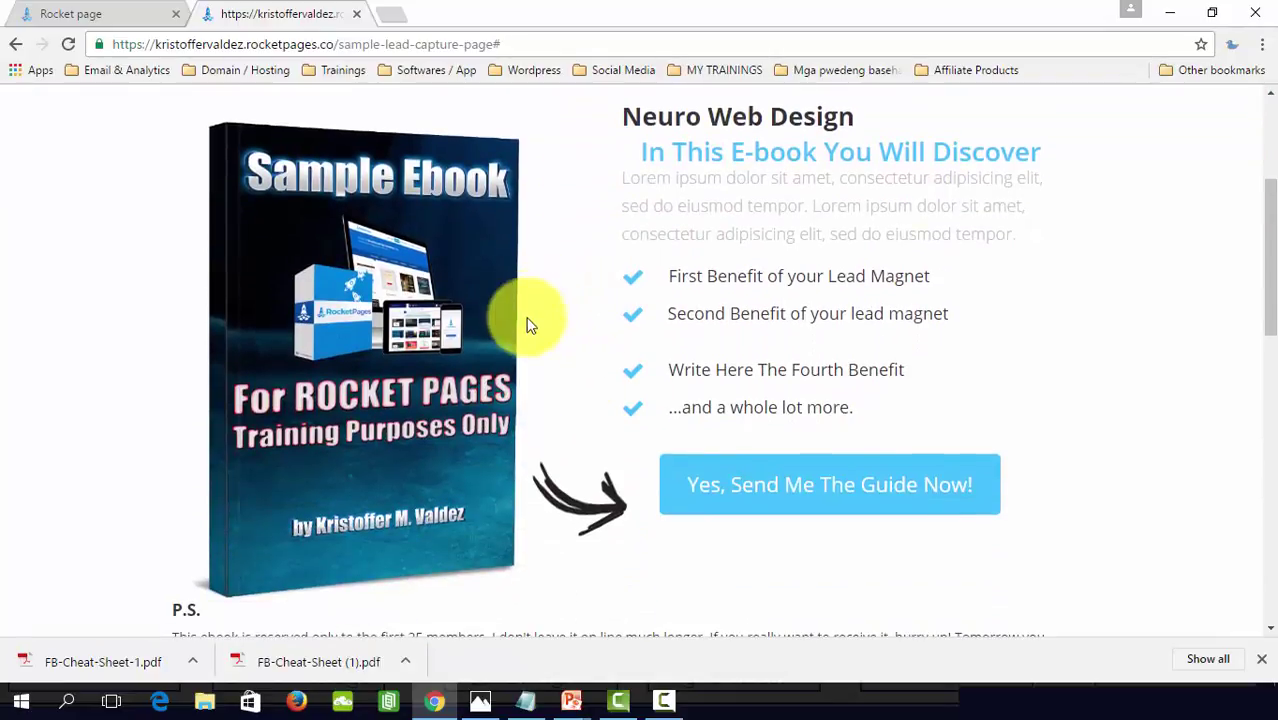
{"action": "scroll", "coordinate": [962, 409], "scroll_direction": "up", "scroll_amount": 1}
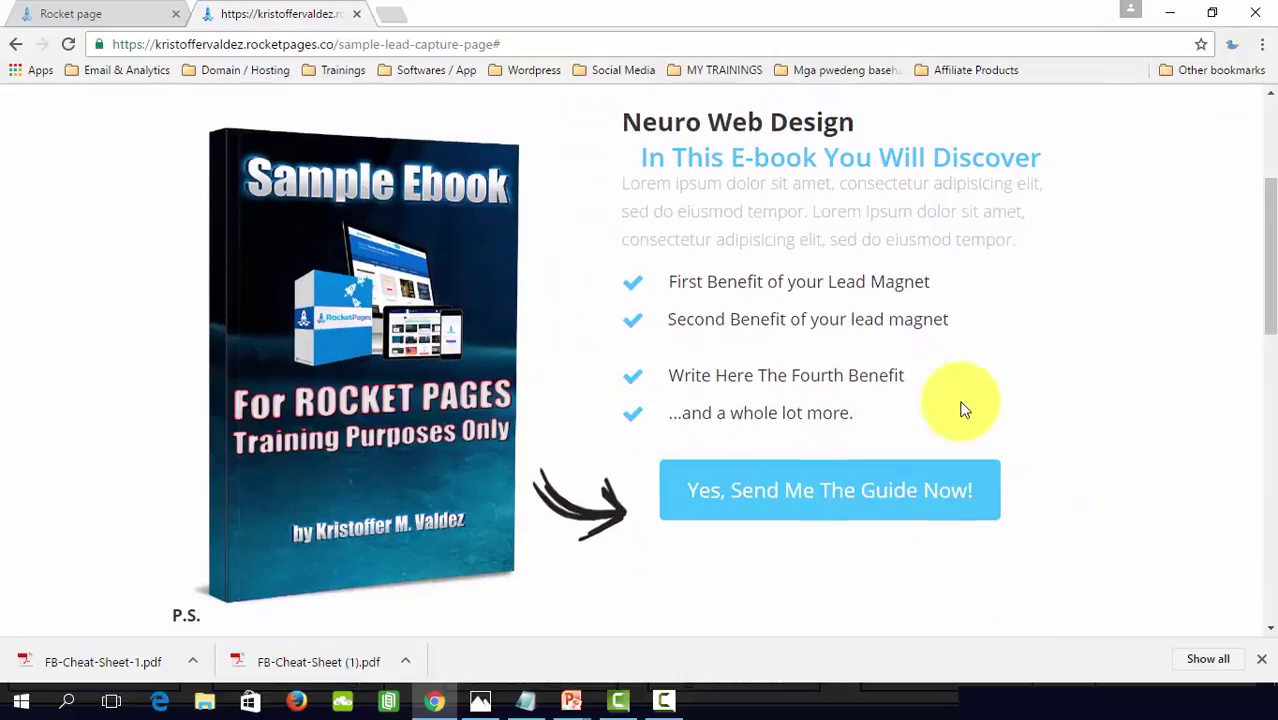
{"action": "scroll", "coordinate": [962, 409], "scroll_direction": "up", "scroll_amount": 2}
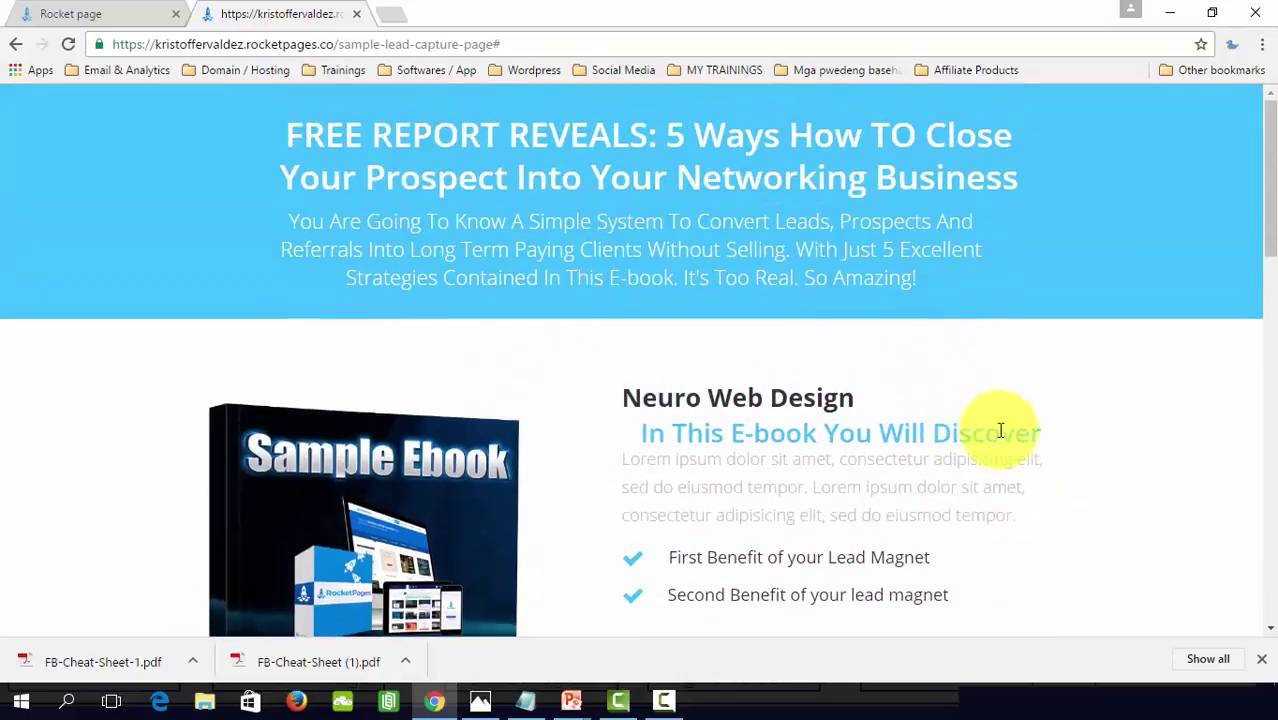
{"action": "left_click", "coordinate": [359, 20]}
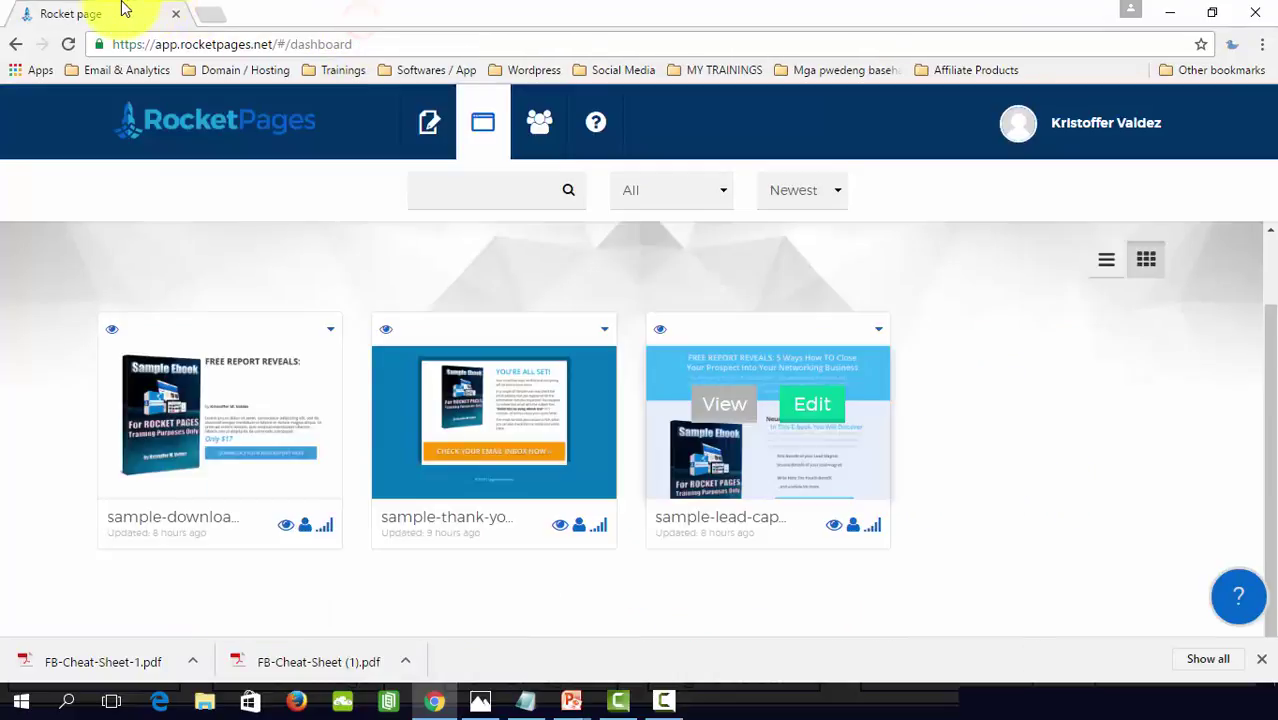
Step: Open sample-lead-capture-page in the page builder and bring up the squeeze box linked to its Yes, Send Me The Guide Now! button for editing
{"action": "left_click", "coordinate": [820, 410]}
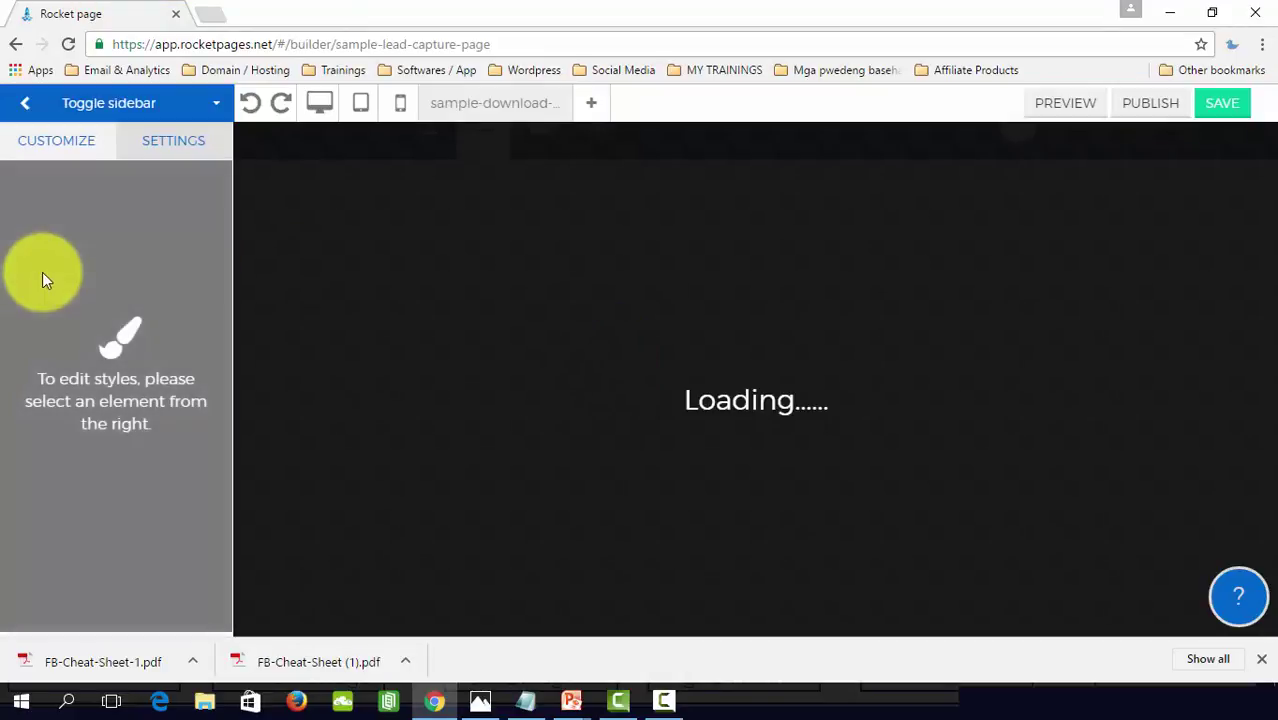
{"action": "scroll", "coordinate": [697, 353], "scroll_direction": "down", "scroll_amount": 5}
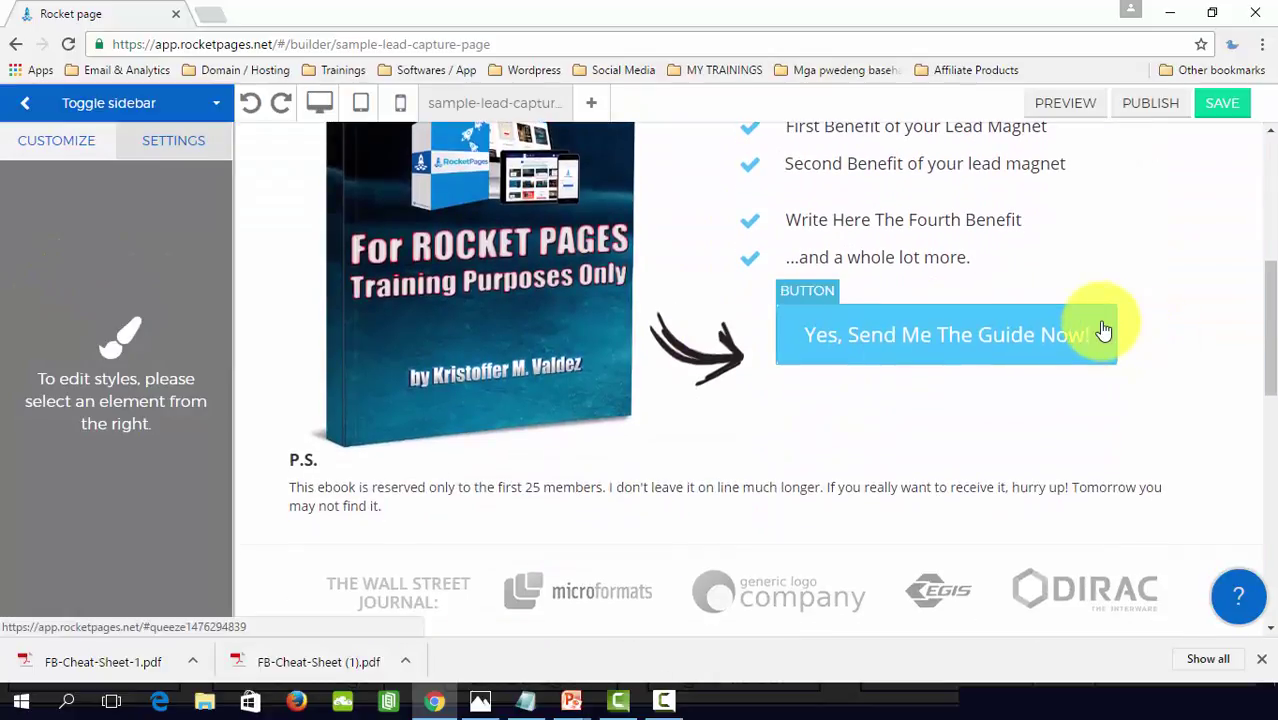
{"action": "left_click", "coordinate": [1103, 330]}
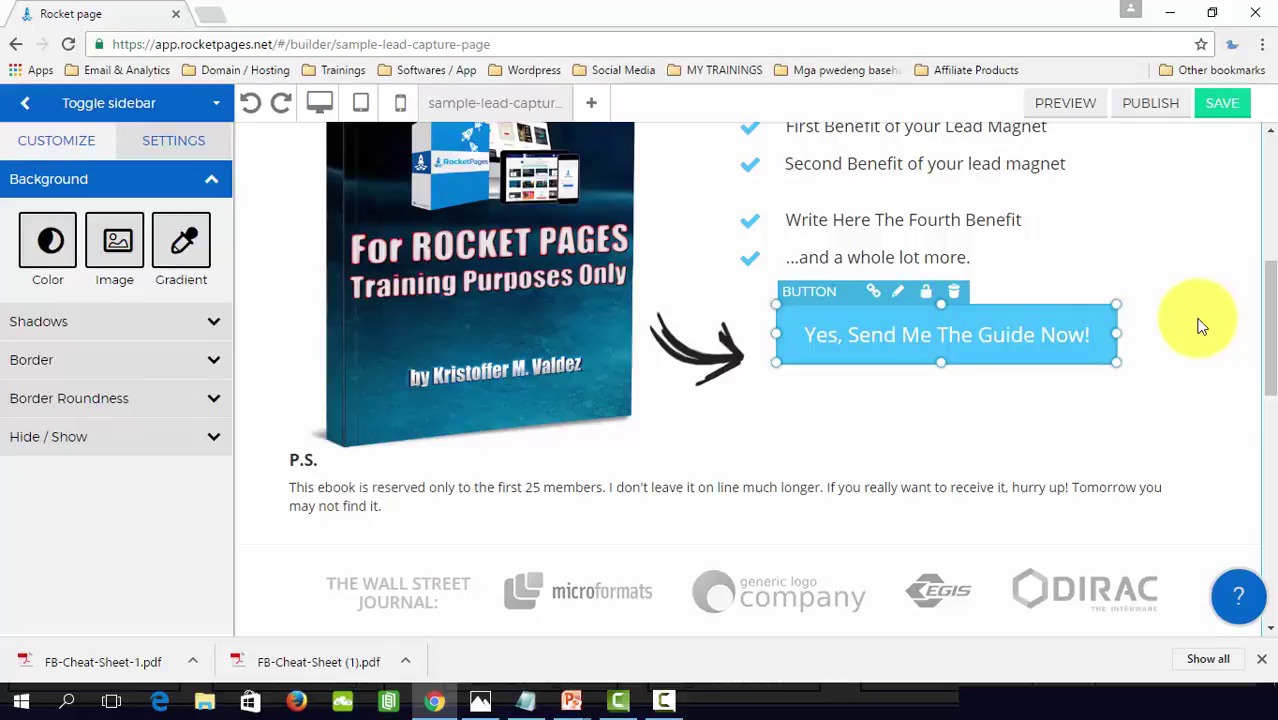
{"action": "left_click", "coordinate": [1094, 318]}
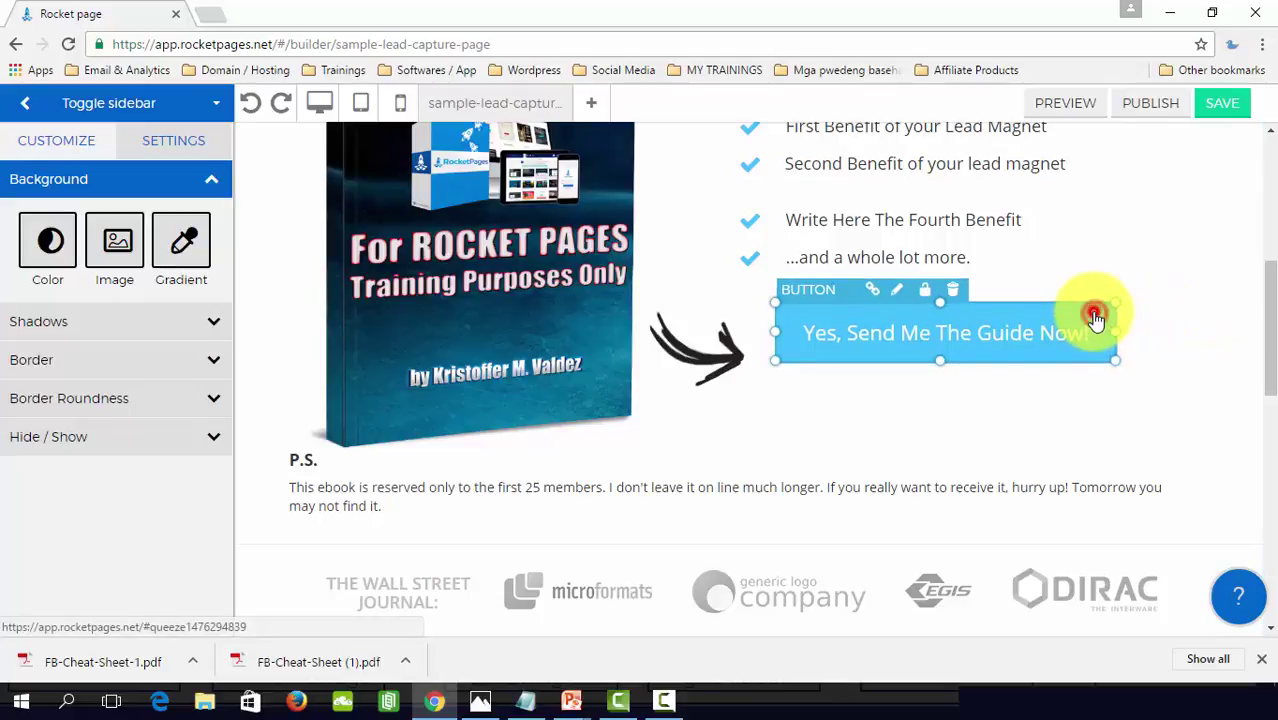
{"action": "double_click", "coordinate": [1098, 317]}
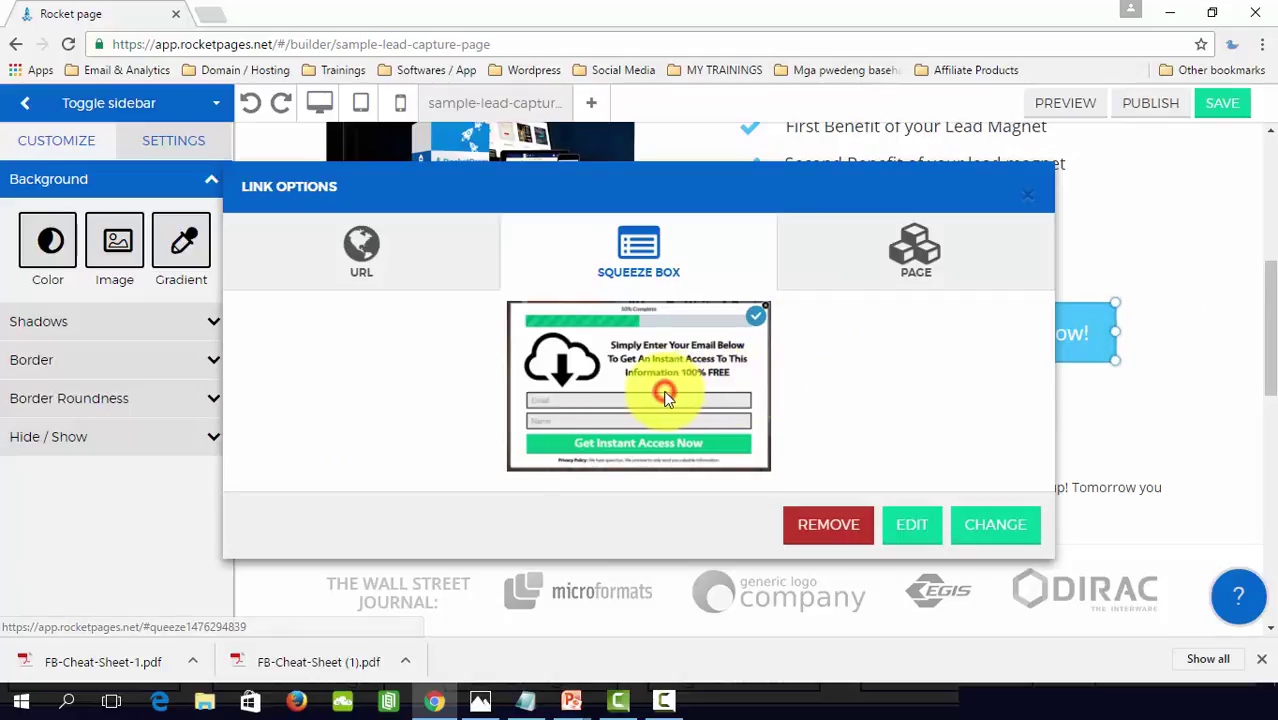
{"action": "left_click", "coordinate": [913, 524]}
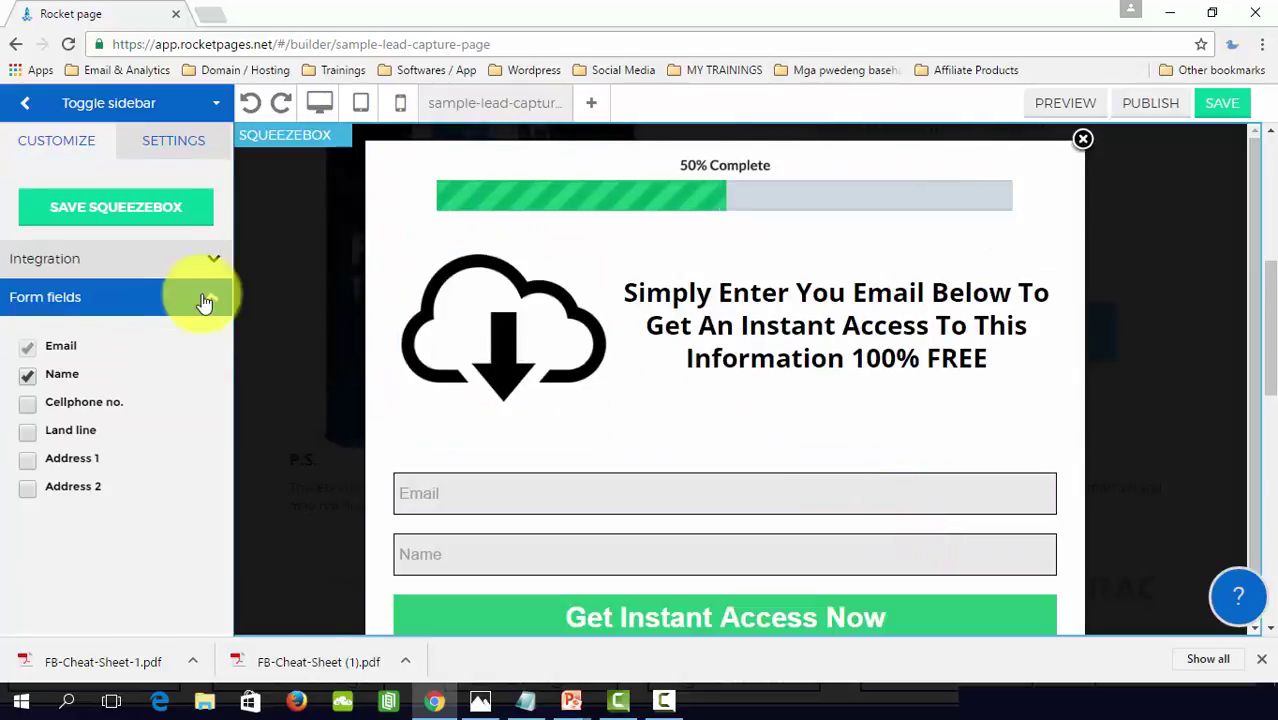
Step: Check the squeeze box's GetResponse integration and form fields, save the squeeze box, and close it
{"action": "left_click", "coordinate": [90, 264]}
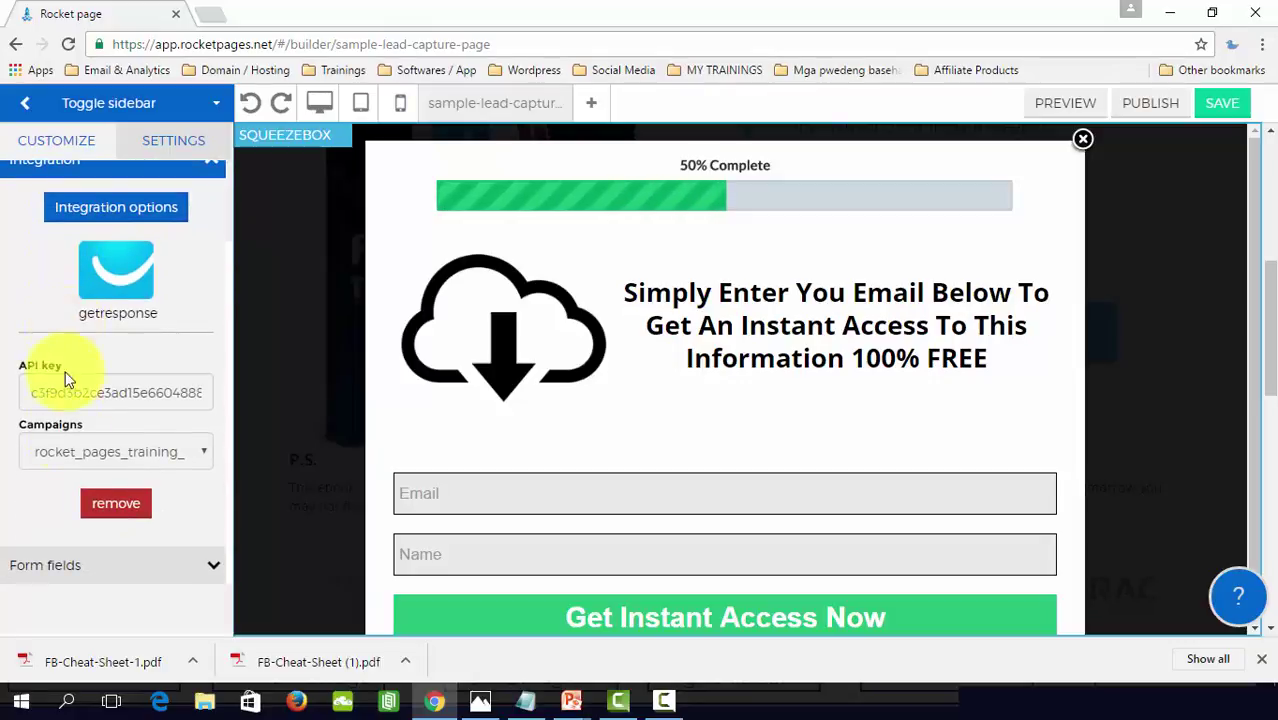
{"action": "left_click", "coordinate": [70, 566]}
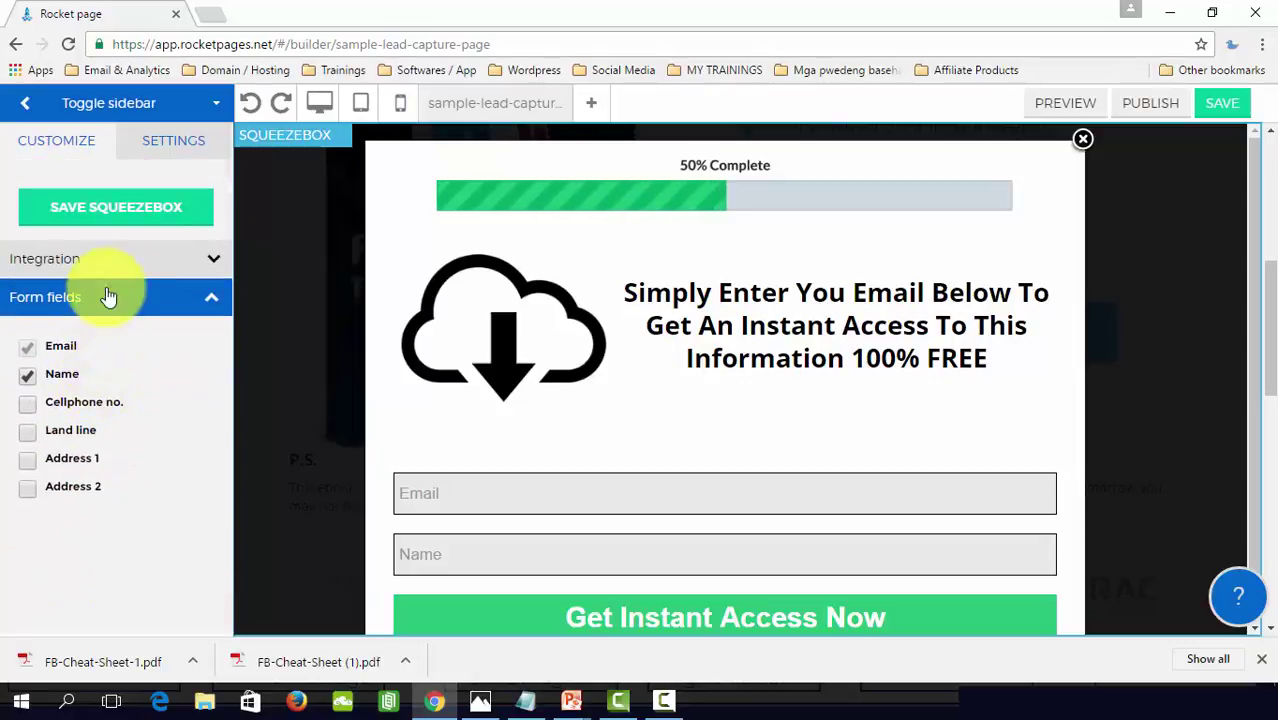
{"action": "left_click", "coordinate": [125, 205]}
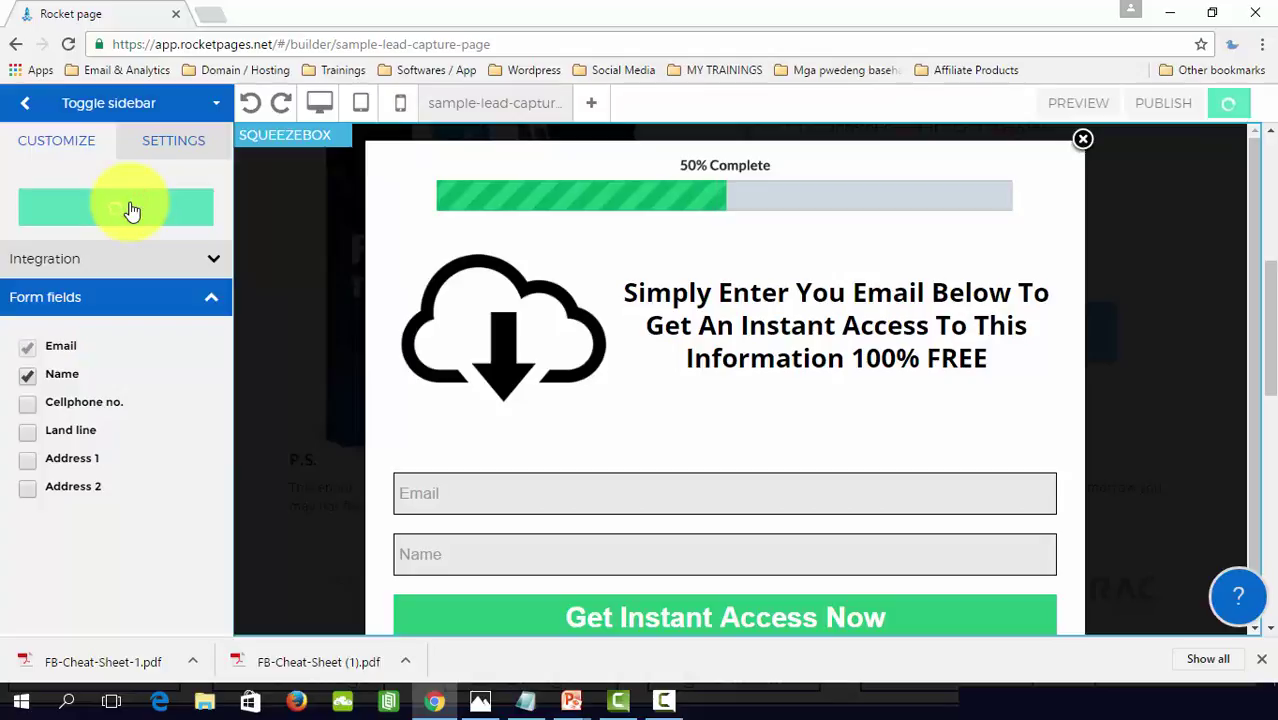
{"action": "left_click", "coordinate": [176, 145]}
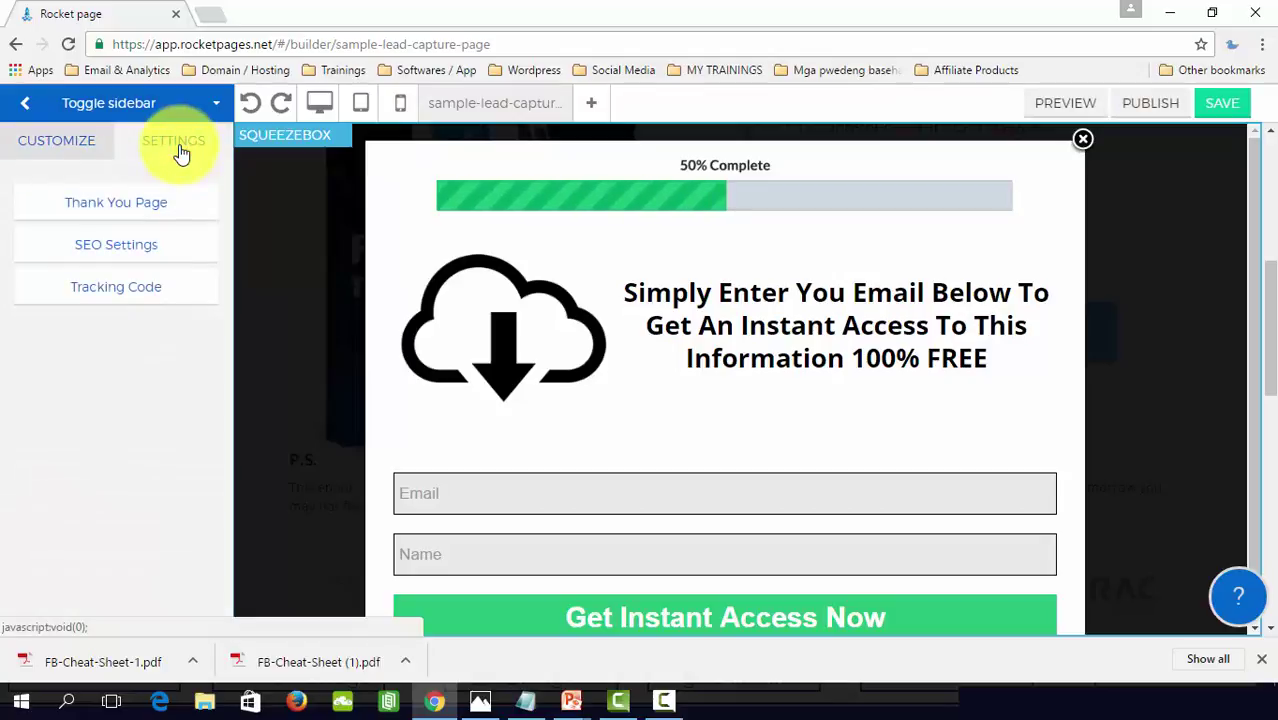
{"action": "left_click", "coordinate": [155, 230]}
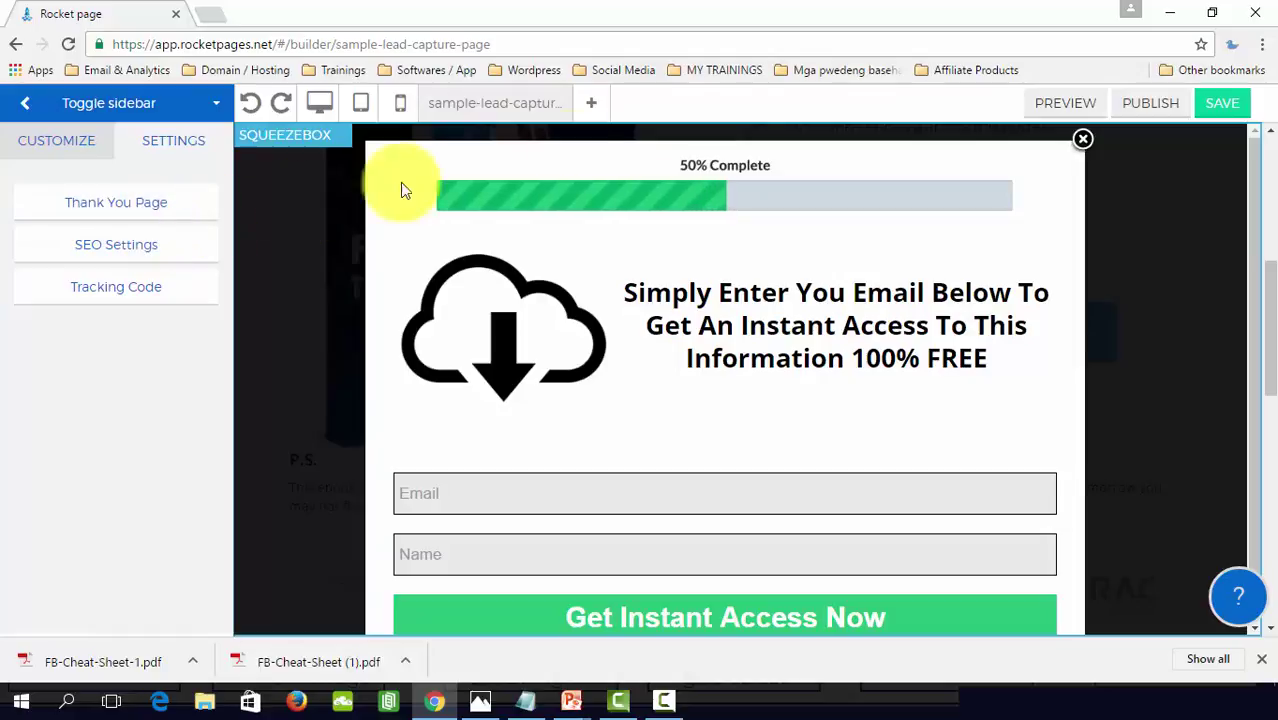
{"action": "left_click", "coordinate": [1082, 141]}
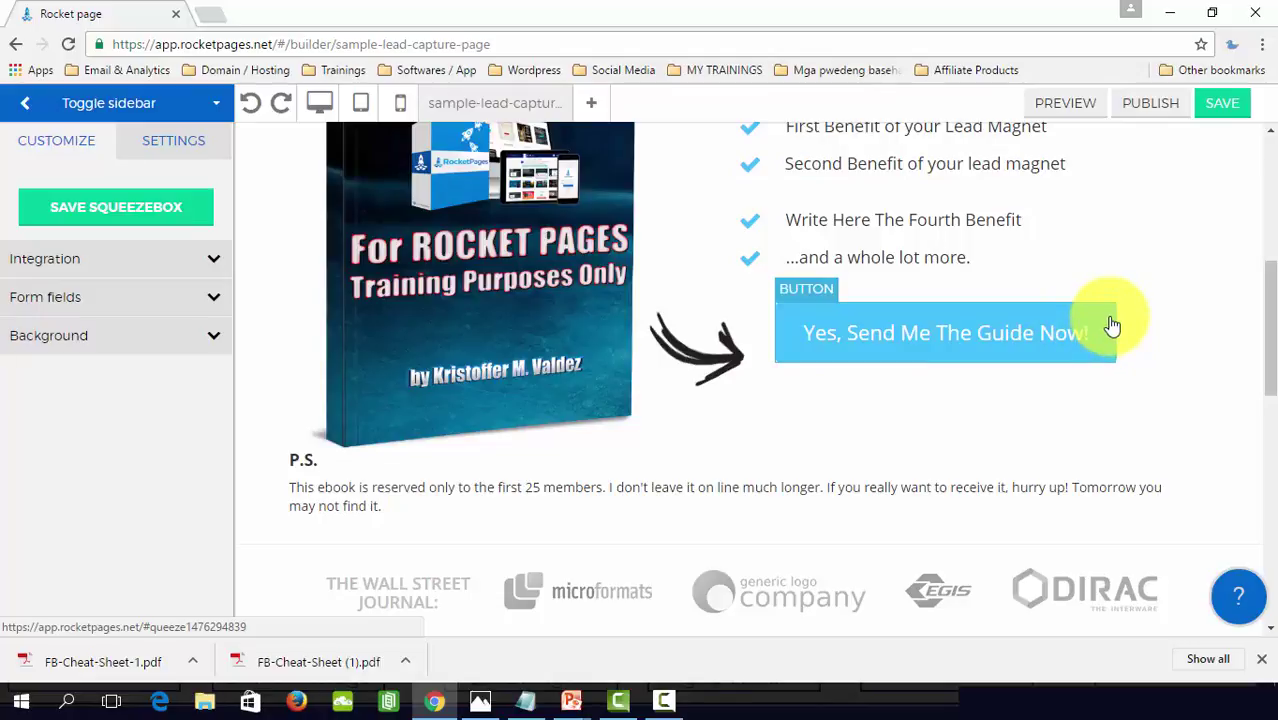
Step: Set the existing sample-thank-you-page as the page subscribers are taken to, and save the choice
{"action": "left_click", "coordinate": [175, 148]}
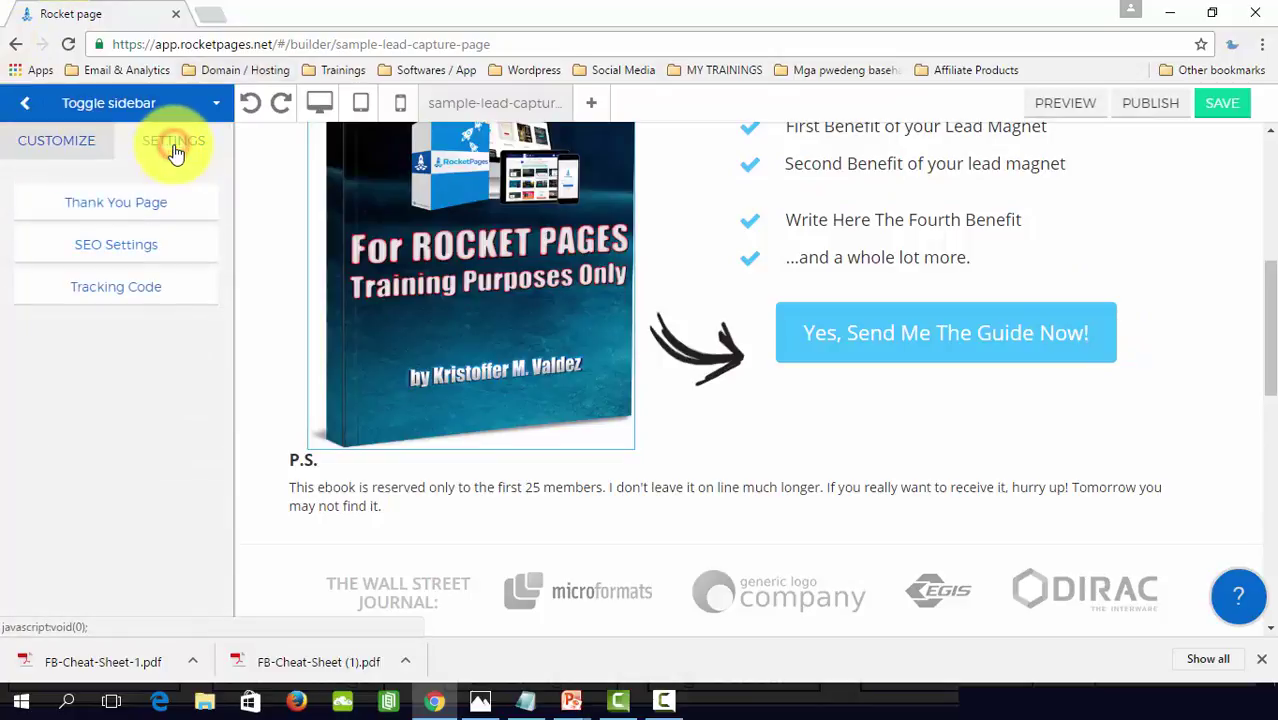
{"action": "left_click", "coordinate": [112, 212]}
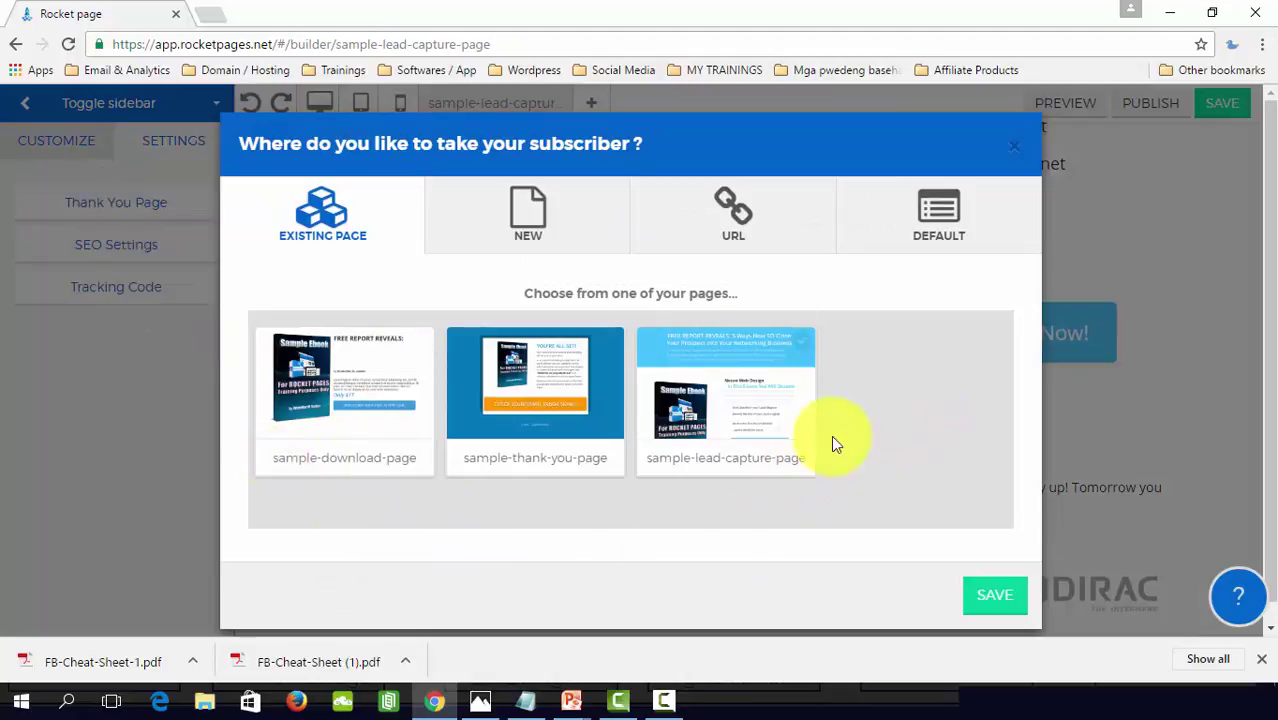
{"action": "left_click", "coordinate": [524, 392]}
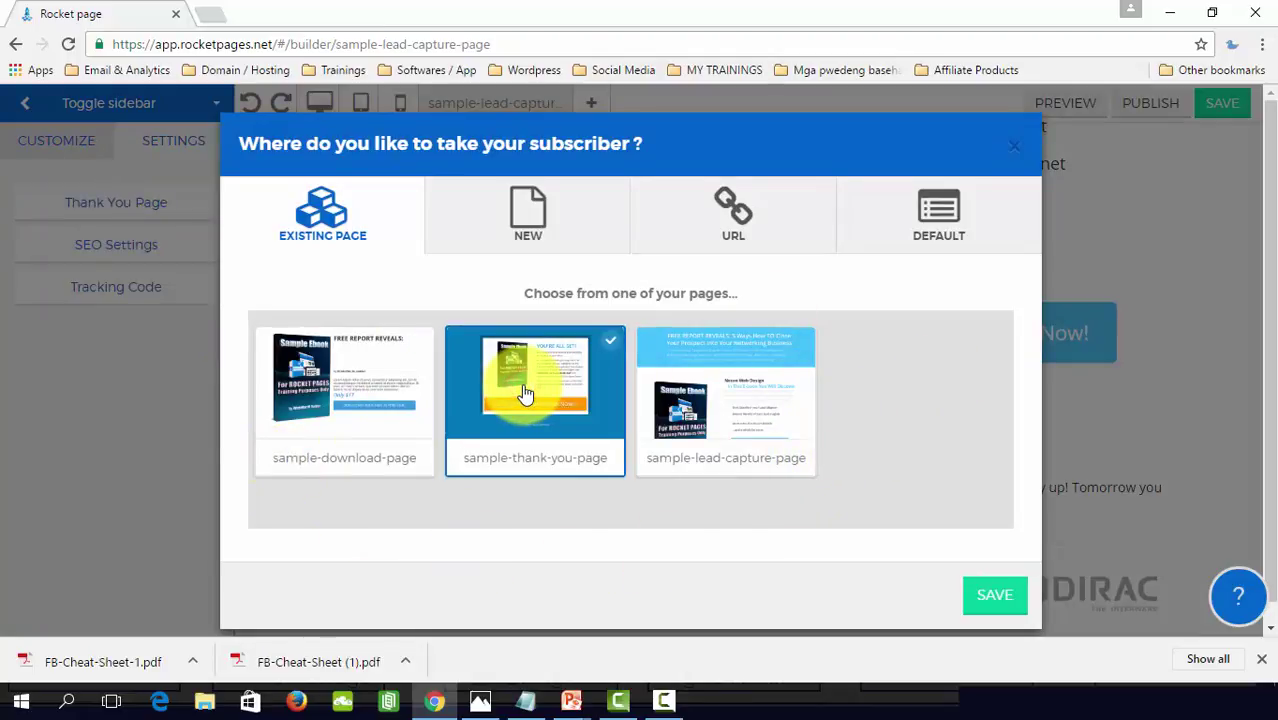
{"action": "left_click", "coordinate": [996, 600]}
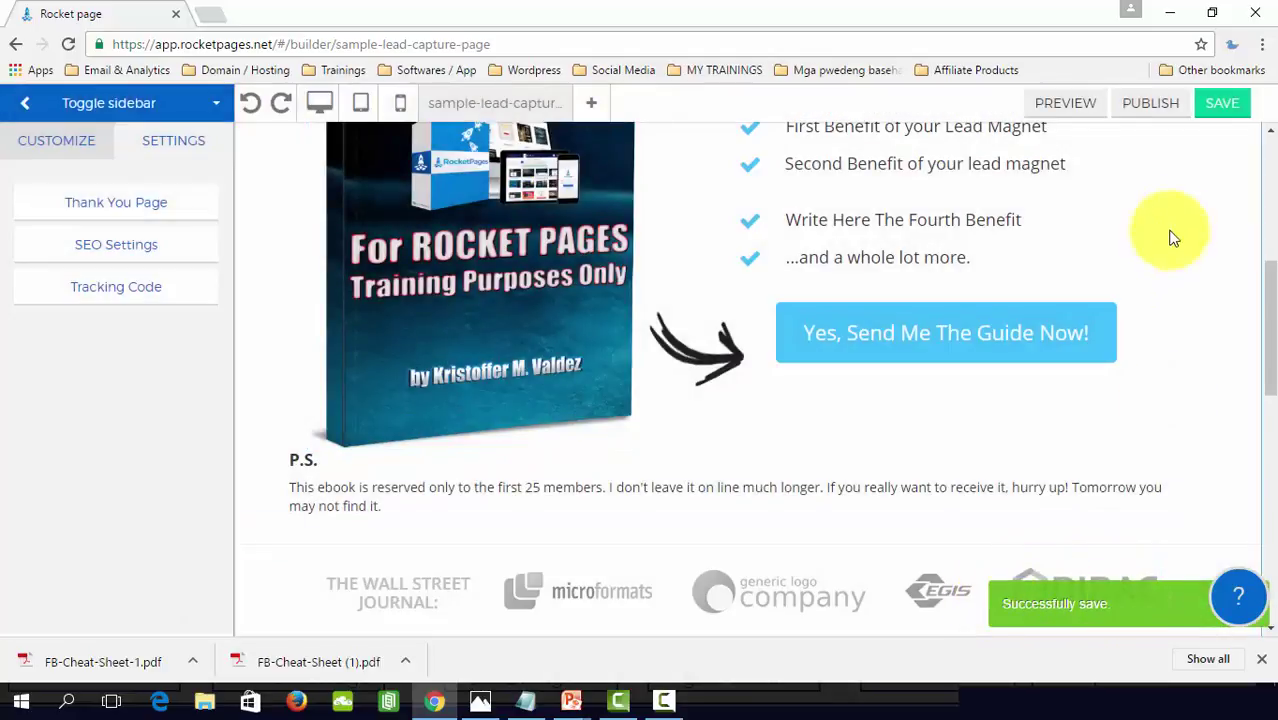
Step: Save the lead capture page and open its live version from the publish options
{"action": "left_click", "coordinate": [1226, 105]}
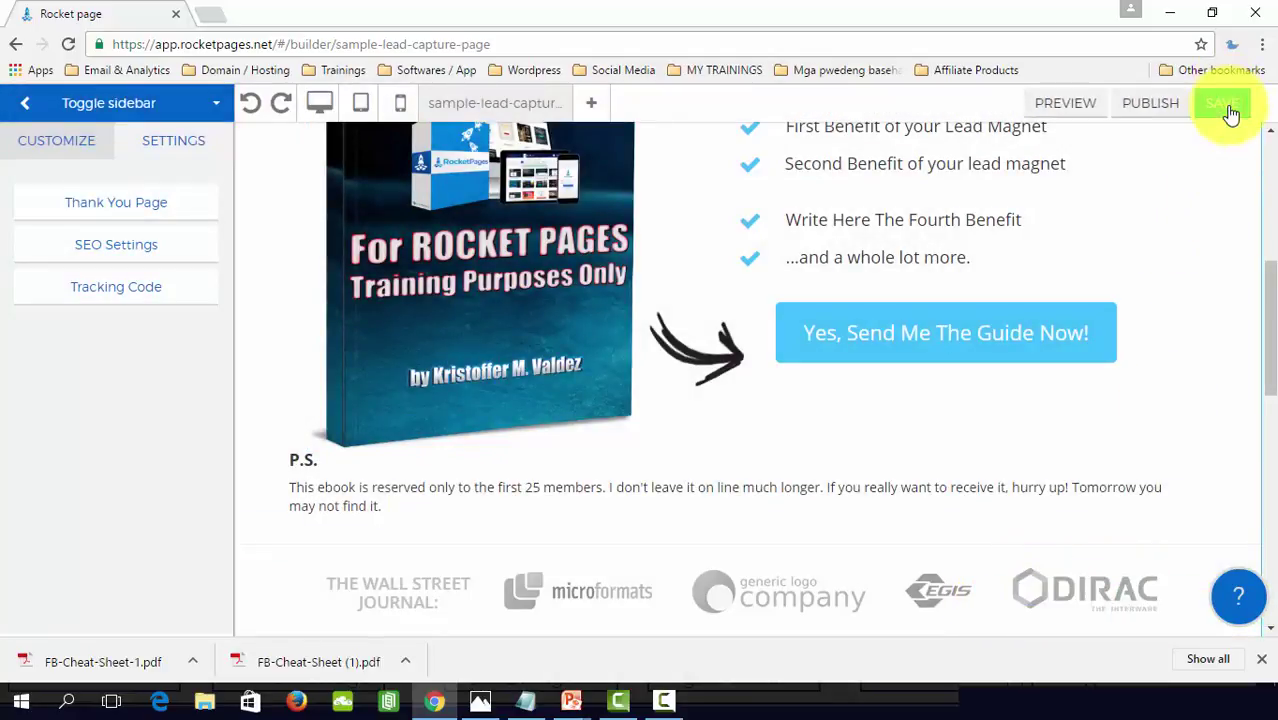
{"action": "left_click", "coordinate": [1168, 106]}
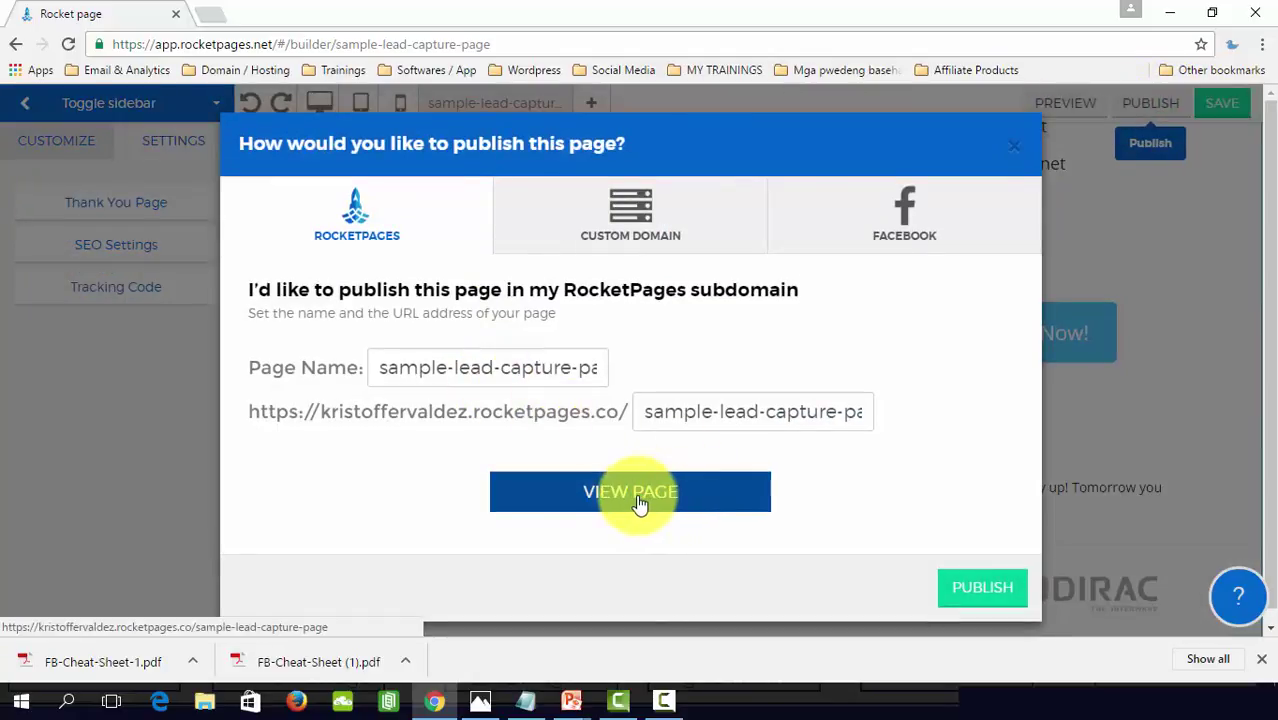
{"action": "left_click", "coordinate": [636, 498]}
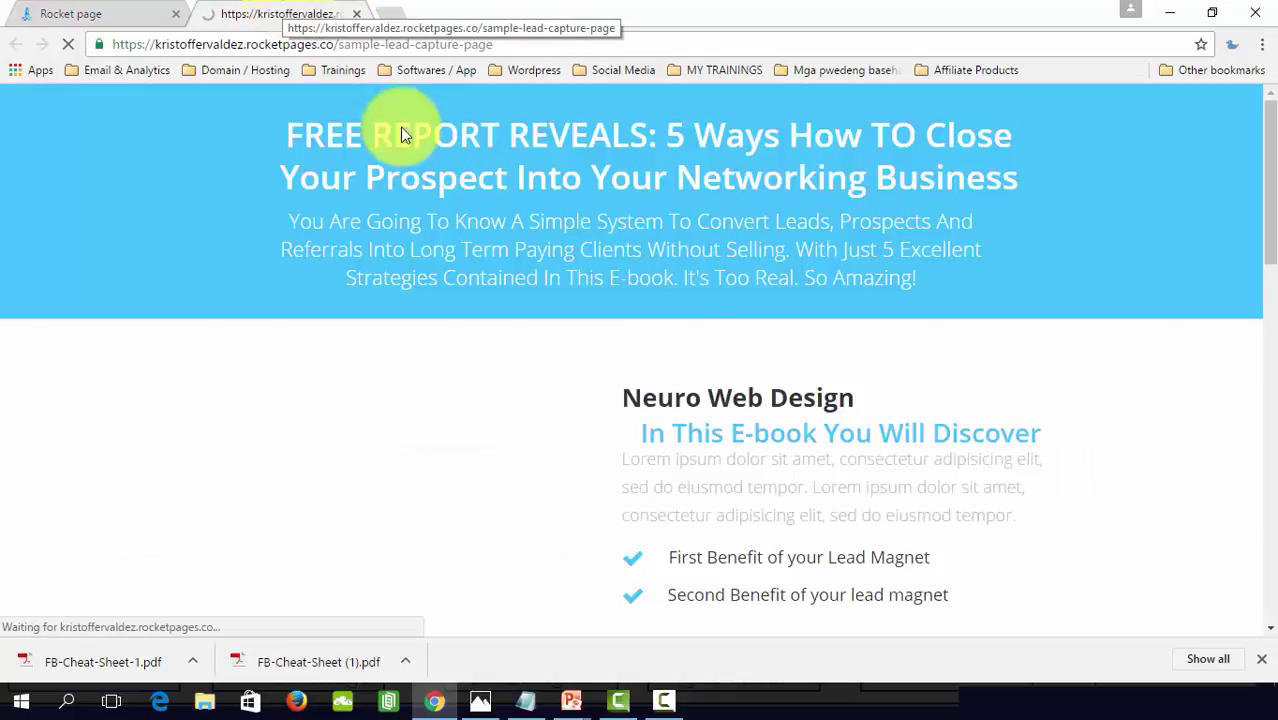
Step: Open the squeeze box through the live page's Yes, Send Me The Guide Now! button and try its Email and Name fields
{"action": "scroll", "coordinate": [1124, 398], "scroll_direction": "down", "scroll_amount": 3}
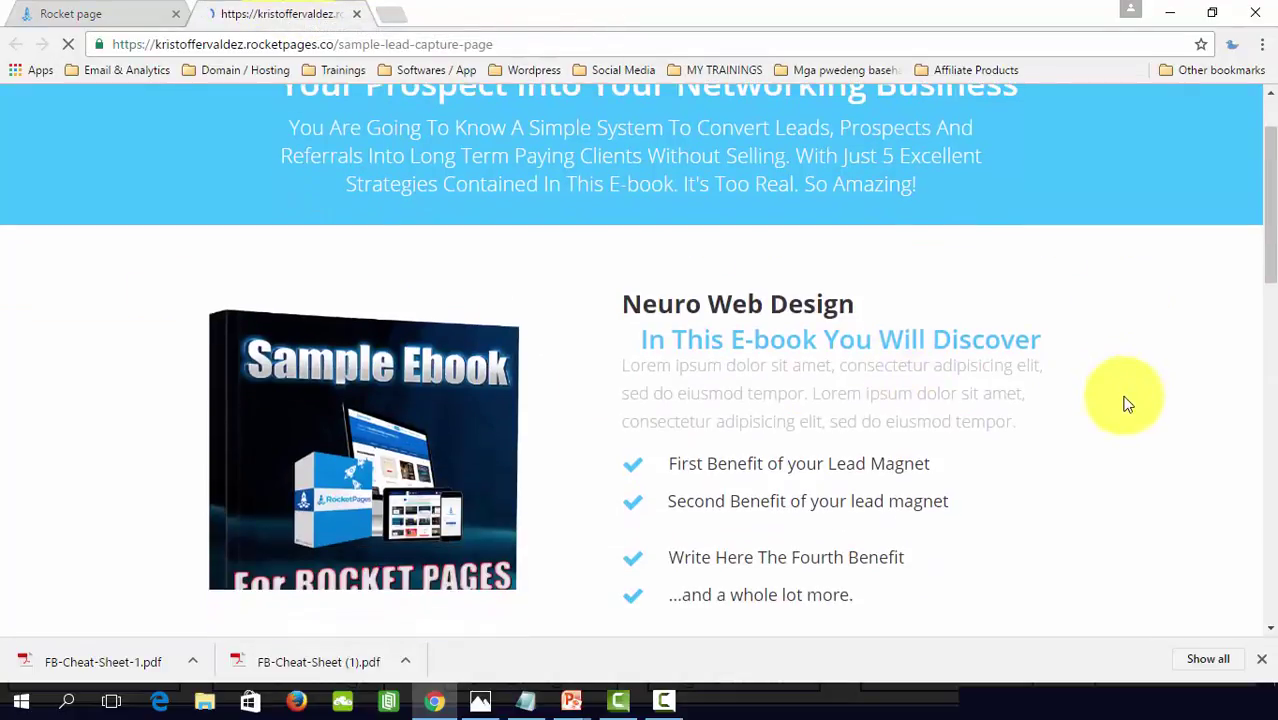
{"action": "left_click", "coordinate": [847, 499]}
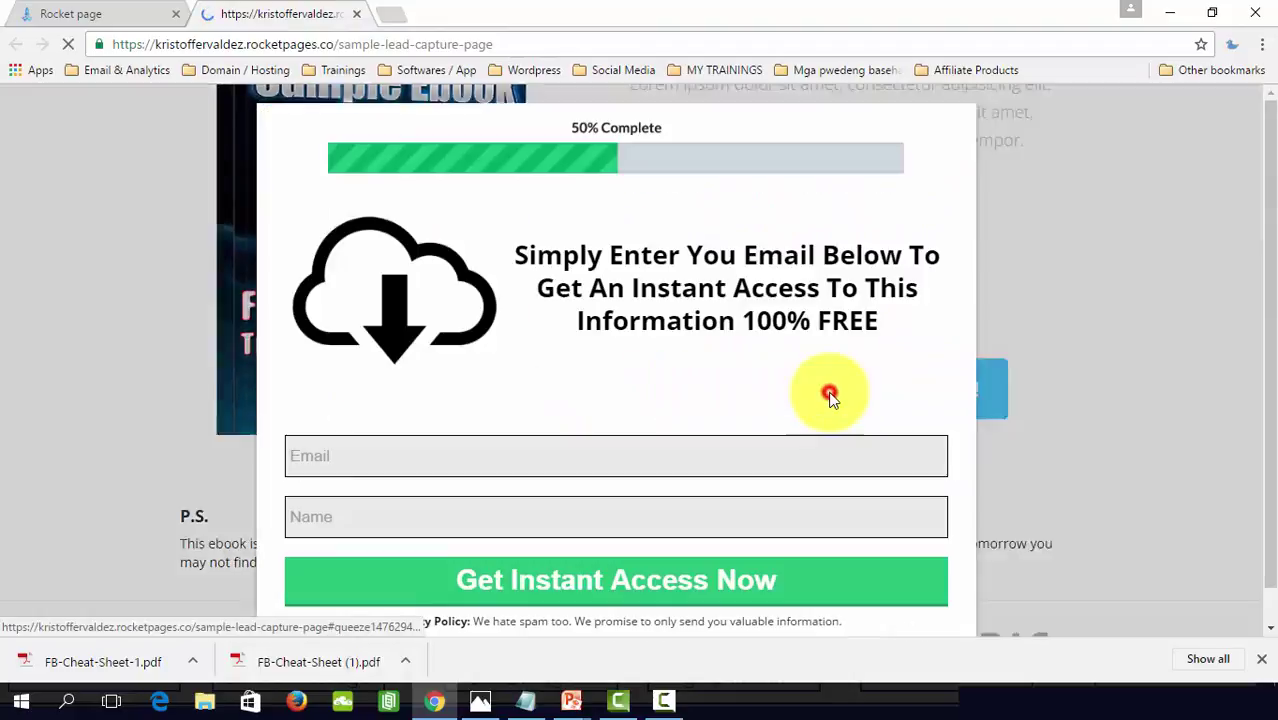
{"action": "left_click", "coordinate": [733, 464]}
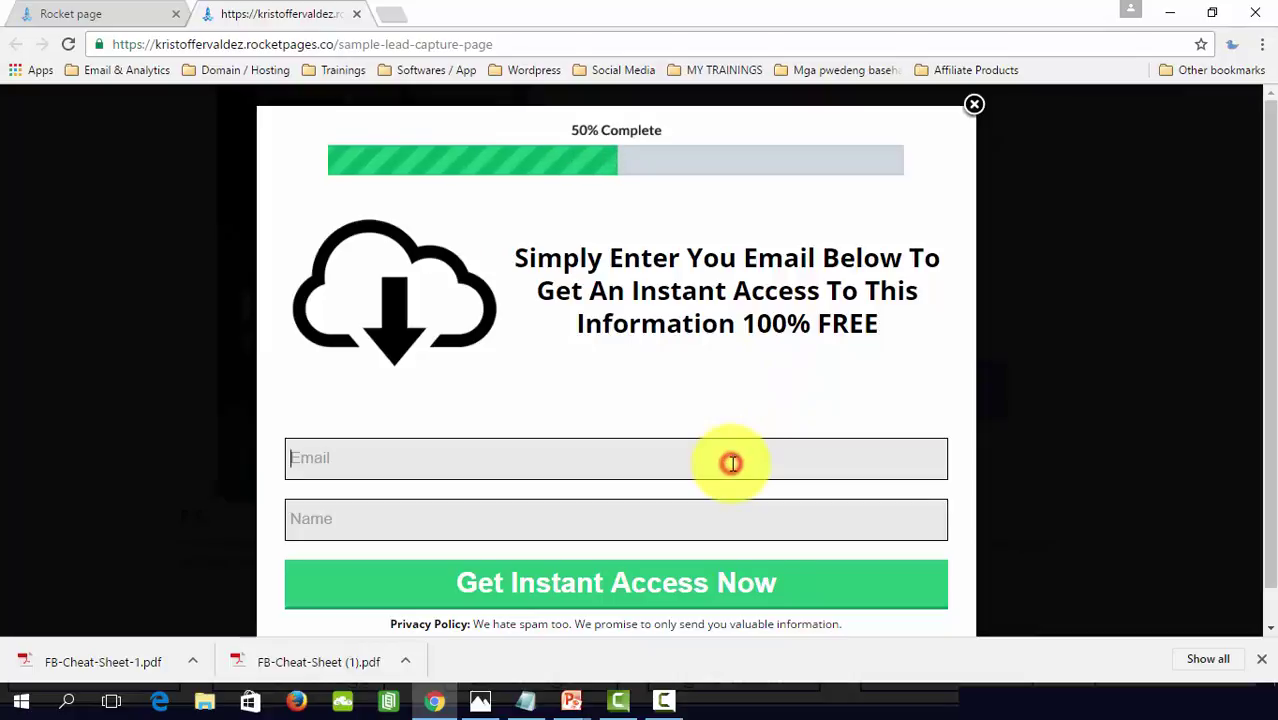
{"action": "left_click", "coordinate": [725, 523]}
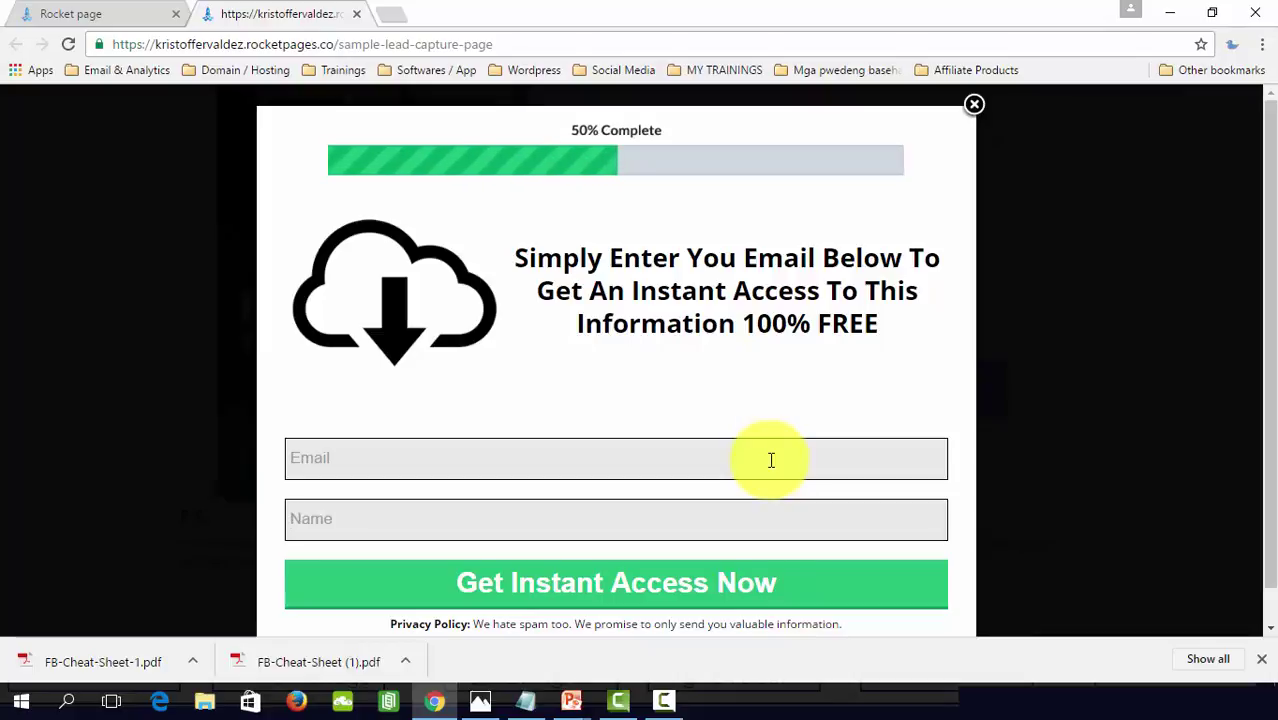
Step: Switch to the RocketPages Links for the training notes in Notepad, highlight the immediate email headline, and return to the squeeze box
{"action": "key", "text": "alt+Tab"}
{"action": "key", "text": "Tab"}
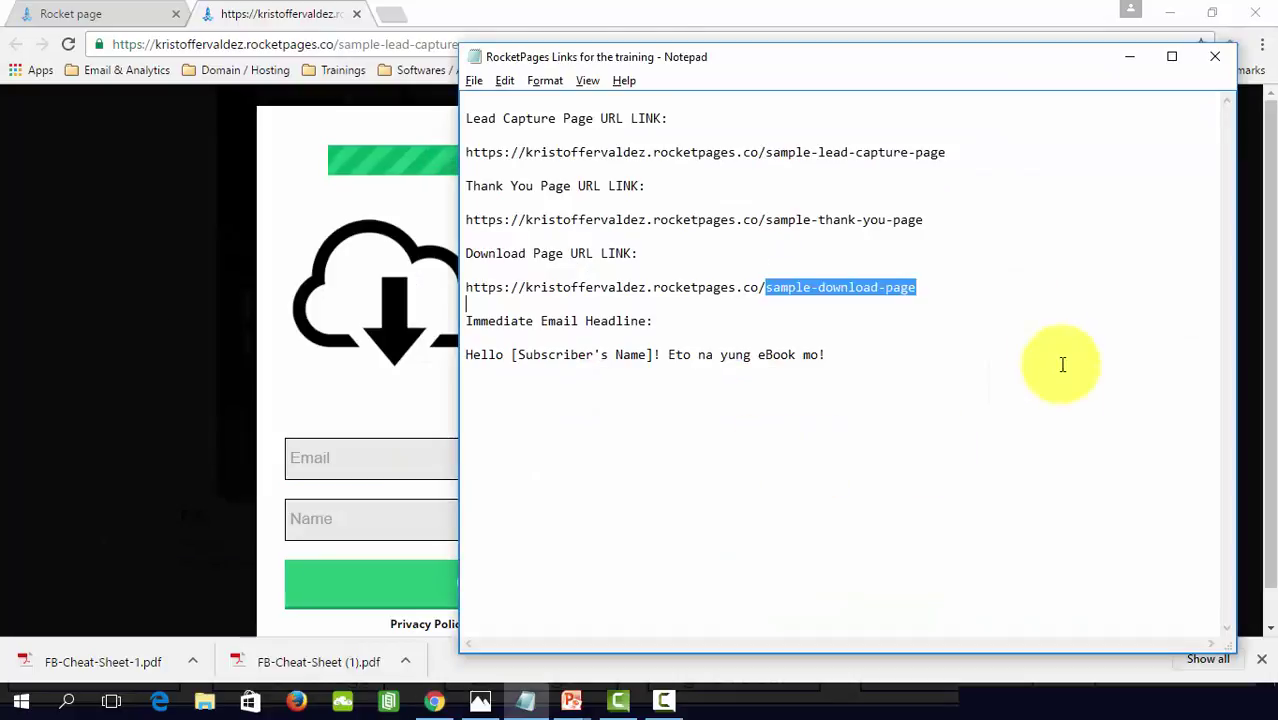
{"action": "left_click", "coordinate": [971, 368]}
{"action": "left_click_drag", "start_coordinate": [876, 358], "coordinate": [477, 354]}
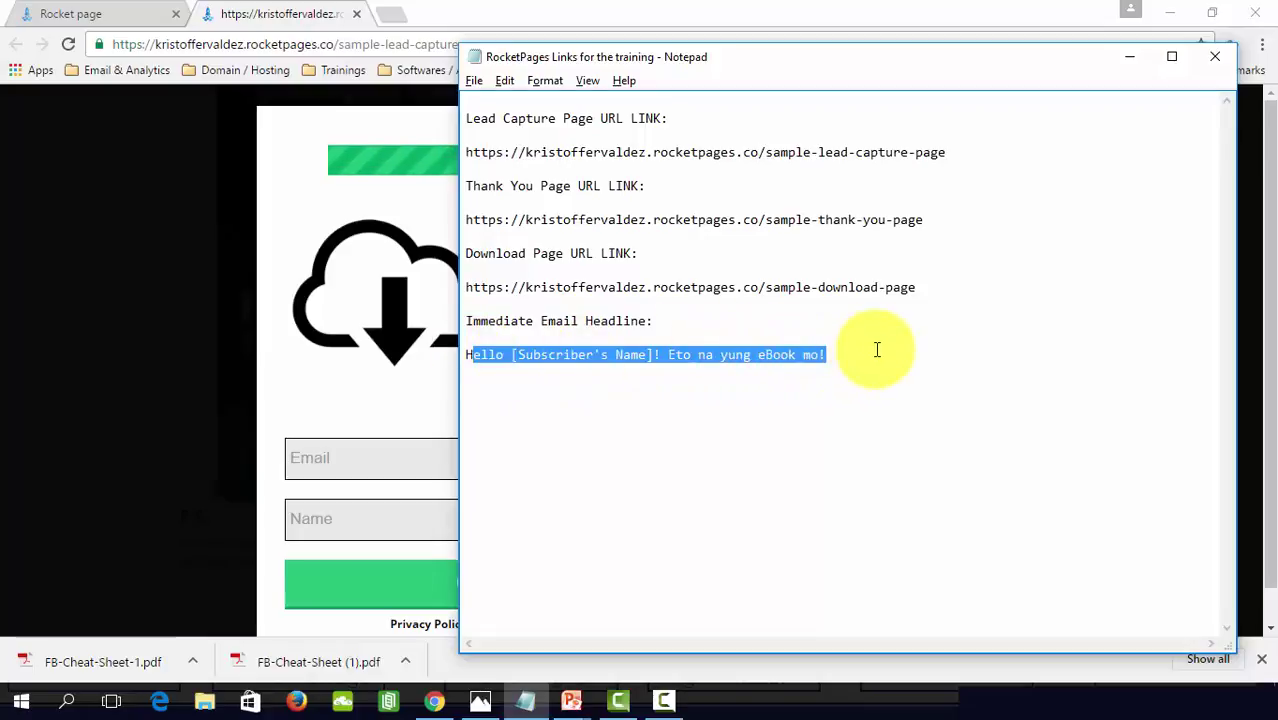
{"action": "key", "text": "alt+Tab"}
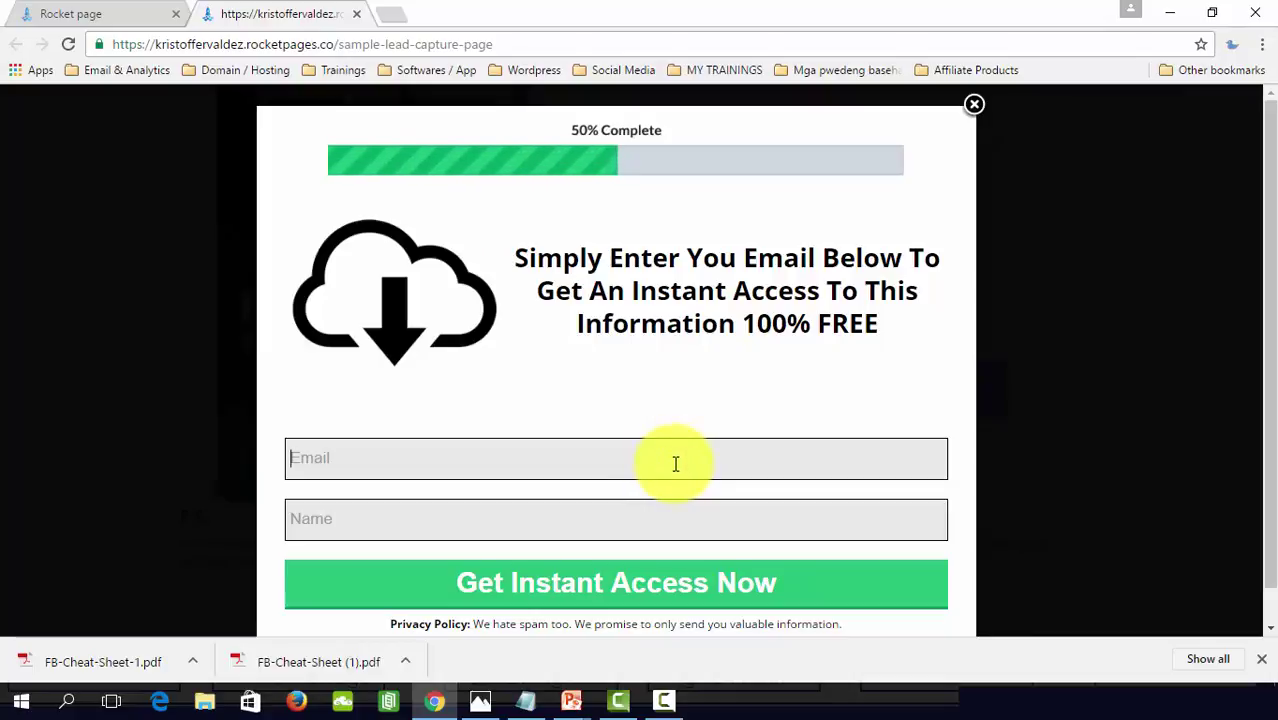
Step: Fill in the squeeze box with the test subscriber's email and first name, and submit it through Get Instant Access Now
{"action": "type", "text": "khyto"}
{"action": "key", "text": "Down"}
{"action": "key", "text": "Tab"}
{"action": "type", "text": "Kh"}
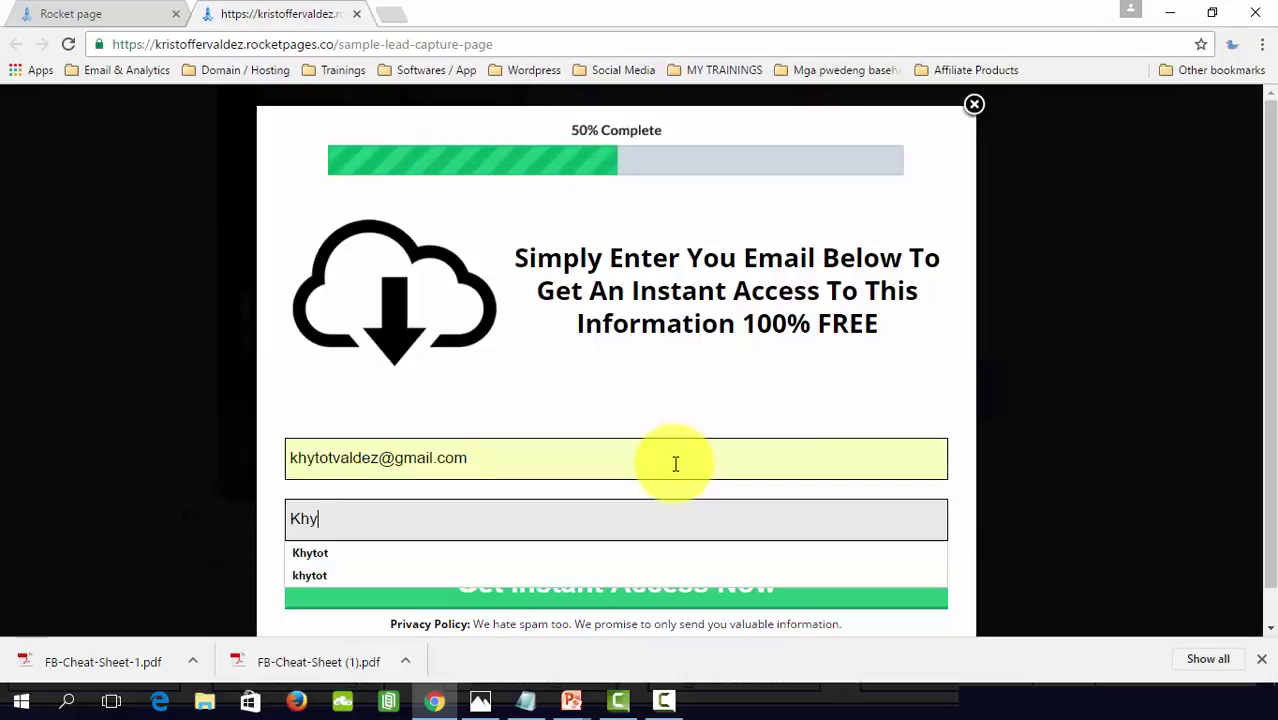
{"action": "scroll", "coordinate": [700, 495], "scroll_direction": "down", "scroll_amount": 1}
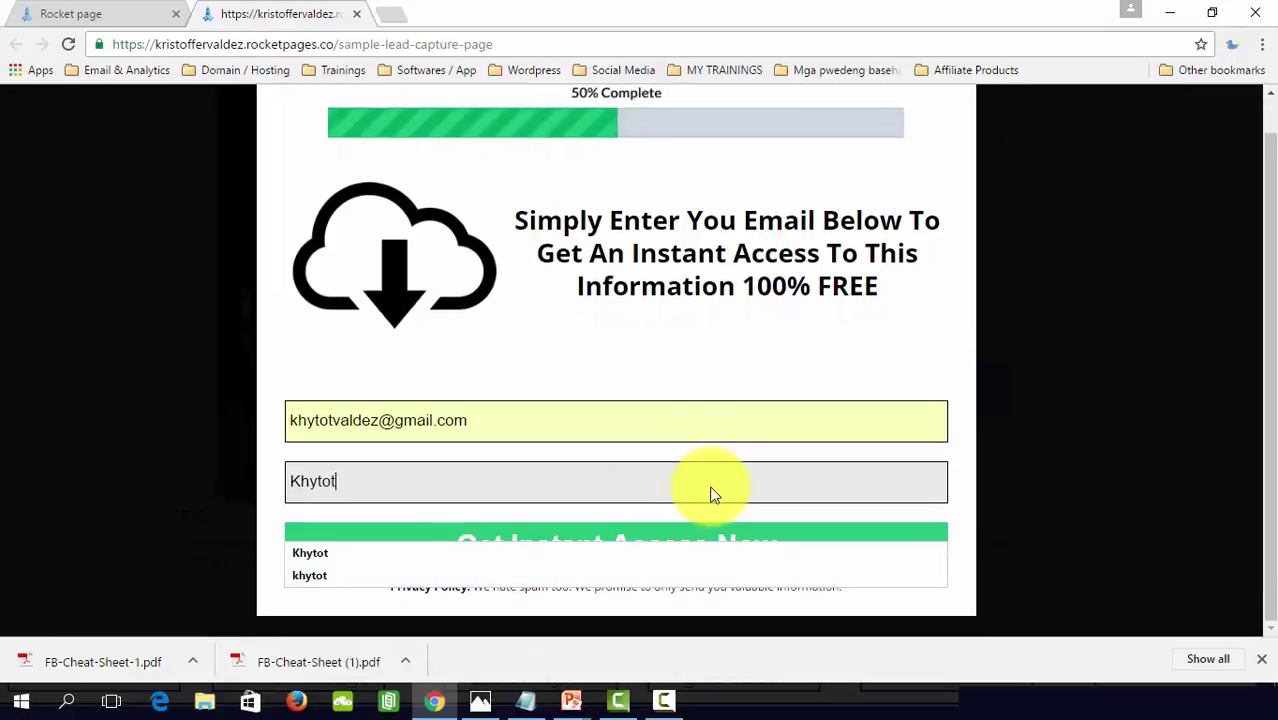
{"action": "left_click", "coordinate": [767, 366]}
{"action": "left_click", "coordinate": [663, 556]}
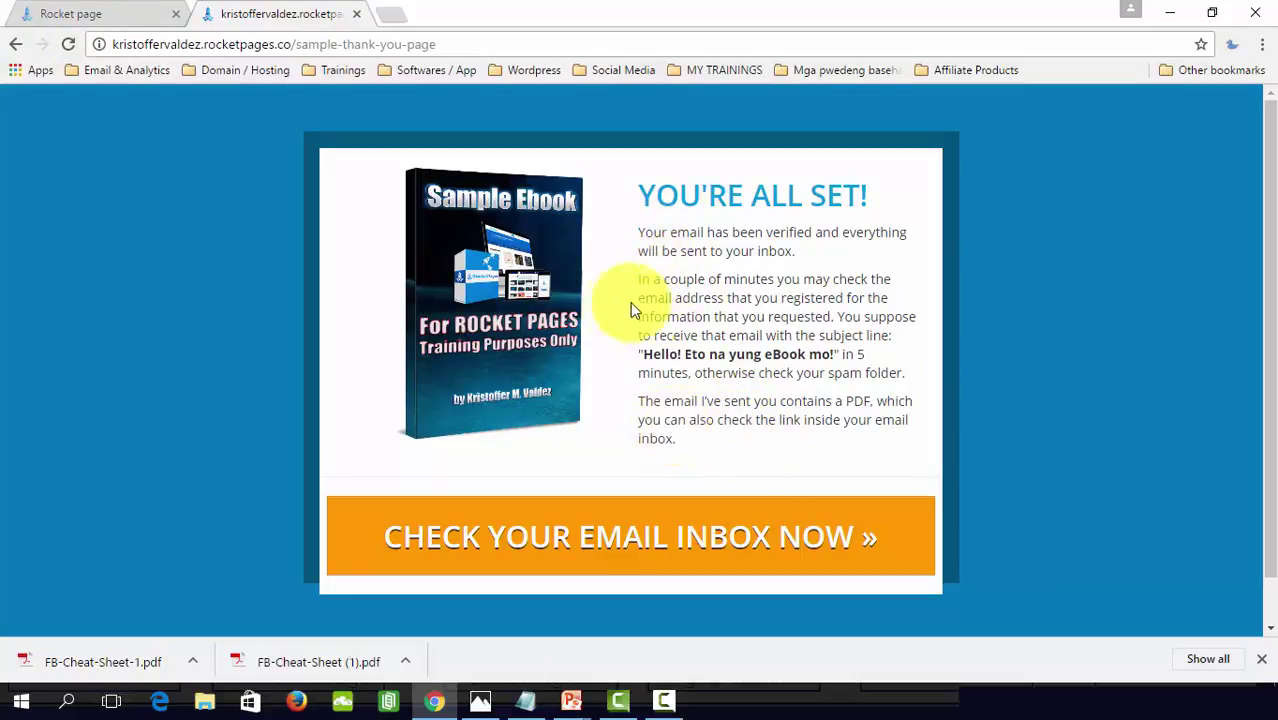
Step: Open gmail.com in a new tab, sign in to the test subscriber's account, and show the Promotions messages
{"action": "left_click", "coordinate": [392, 15]}
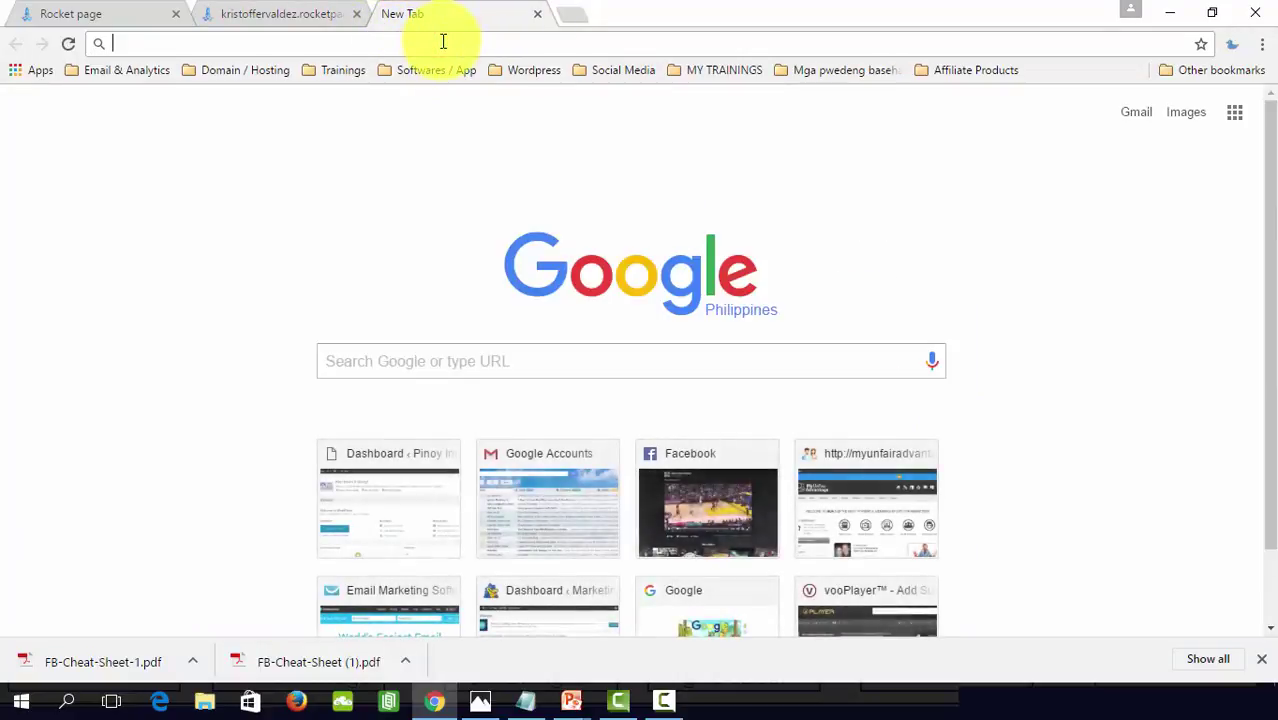
{"action": "type", "text": "gmail.com"}
{"action": "key", "text": "Return"}
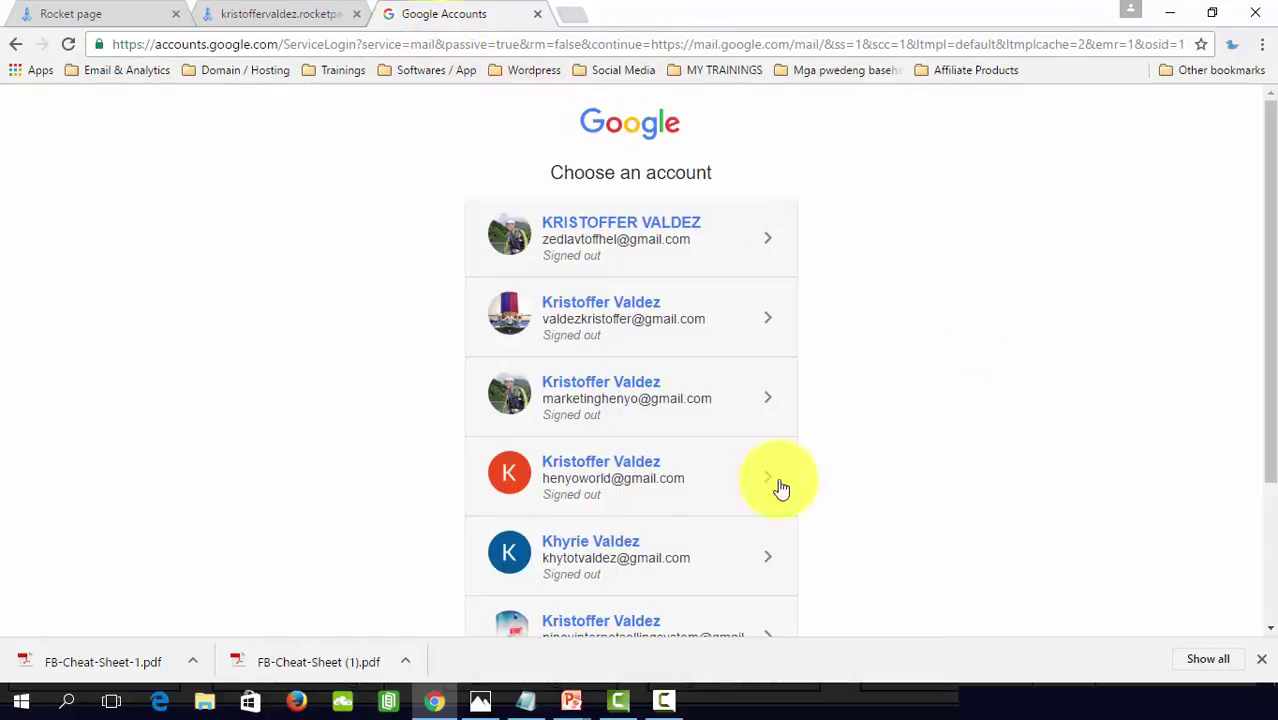
{"action": "left_click", "coordinate": [593, 557]}
{"action": "left_click", "coordinate": [649, 520]}
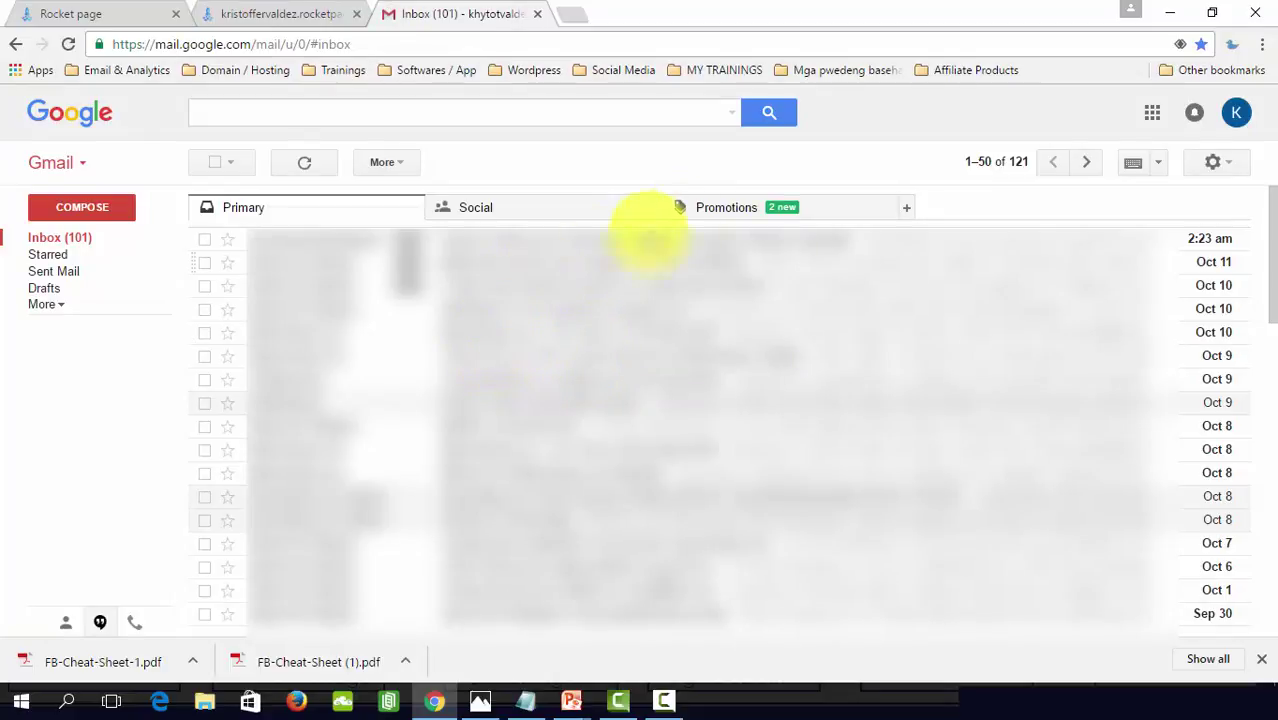
{"action": "left_click", "coordinate": [714, 212]}
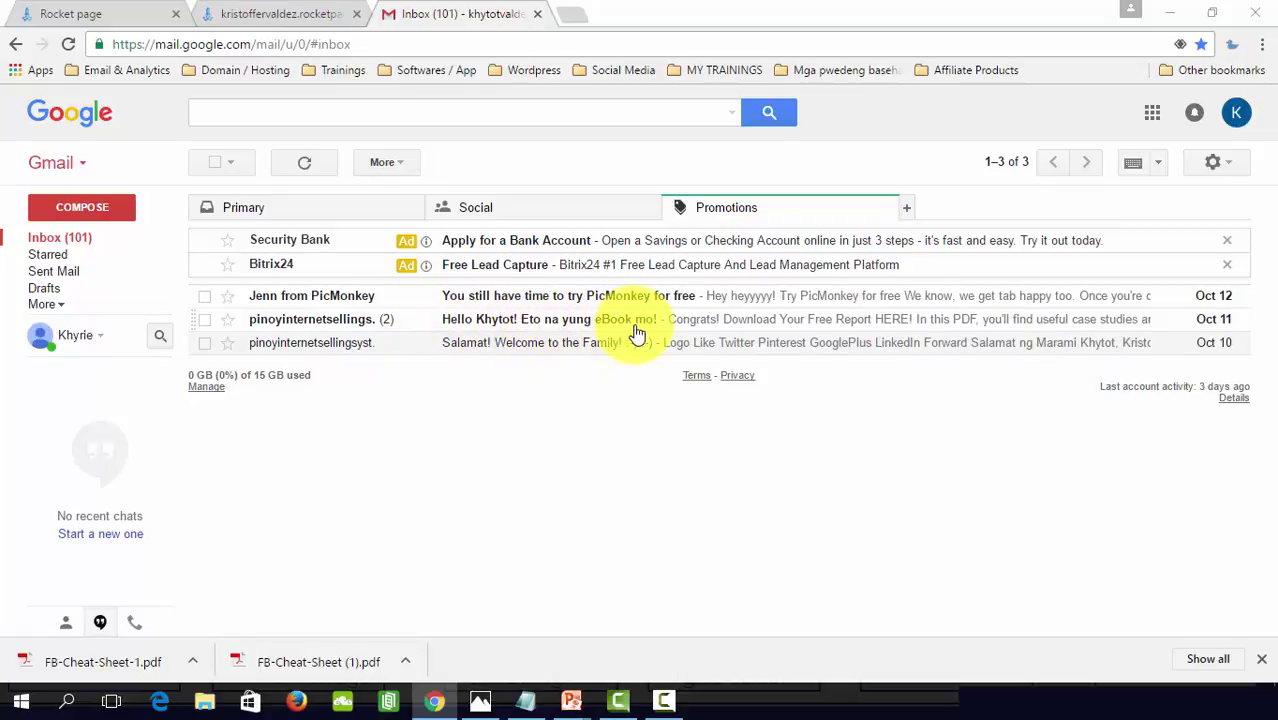
Step: Place the Notepad training links beside the inbox to compare the immediate email headline with the received subject, and return to Gmail
{"action": "key", "text": "alt+Tab"}
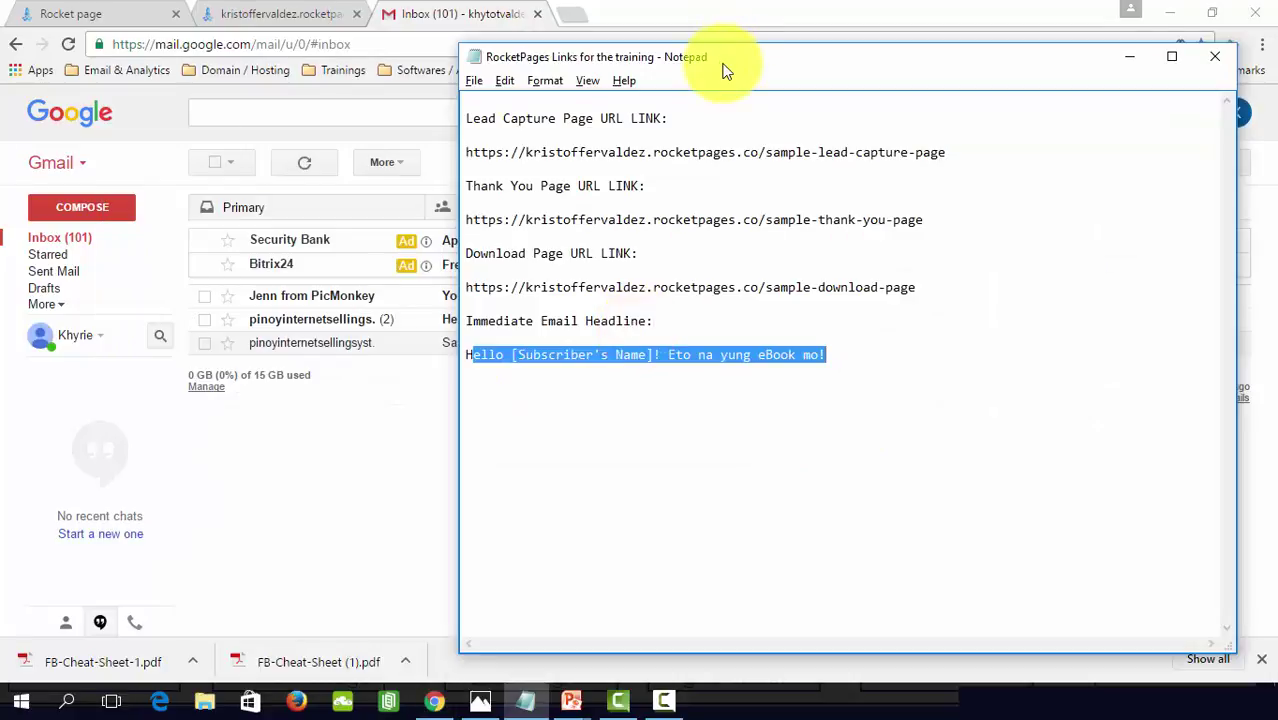
{"action": "left_click_drag", "start_coordinate": [727, 55], "coordinate": [932, 21]}
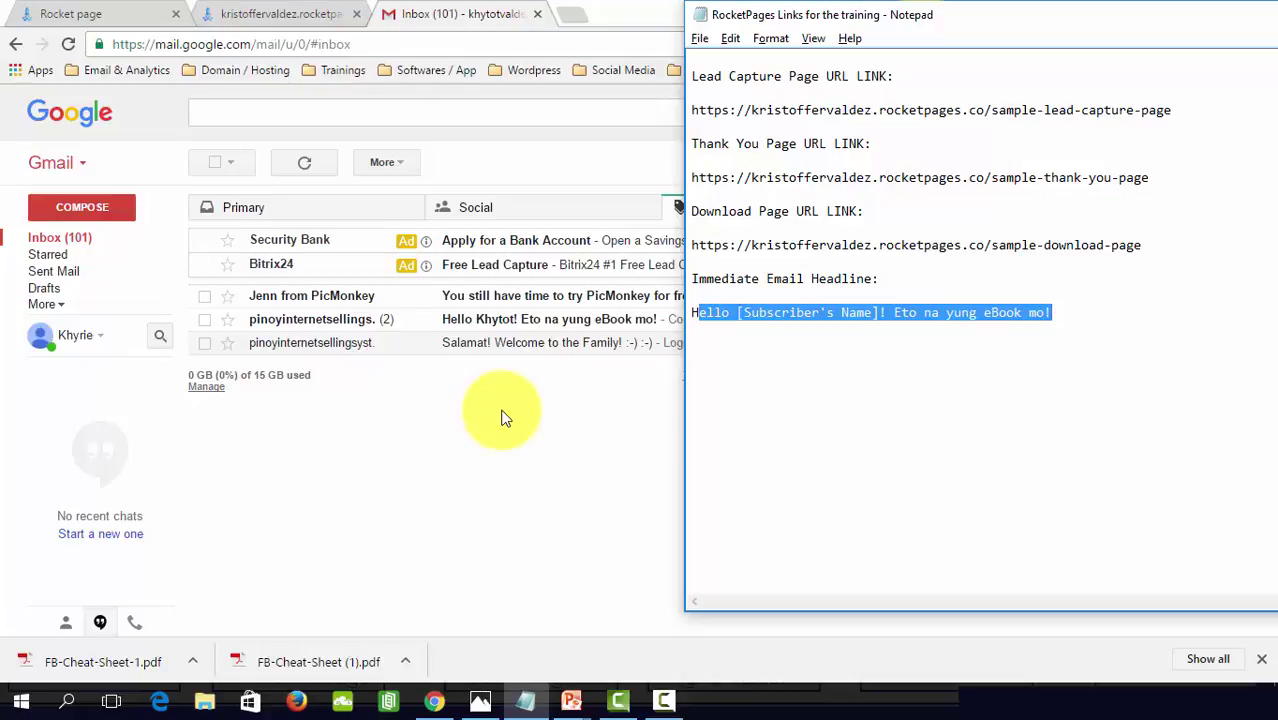
{"action": "left_click", "coordinate": [768, 346]}
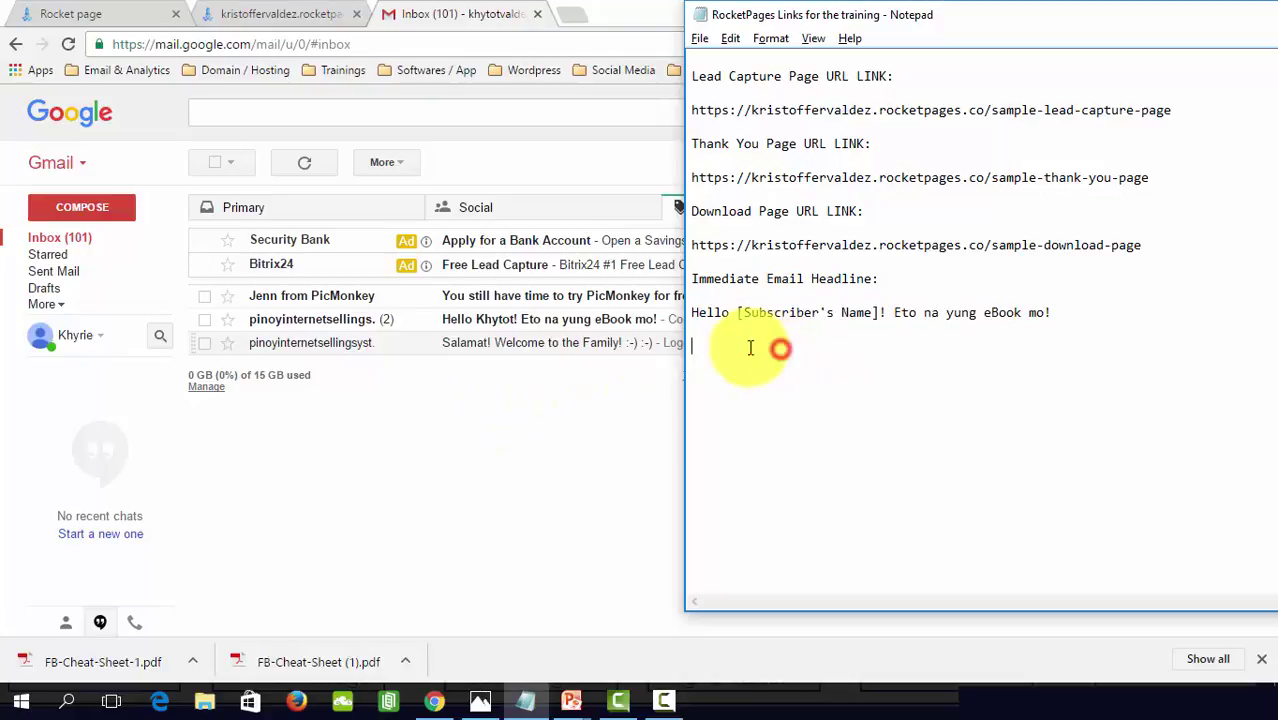
{"action": "left_click", "coordinate": [475, 430]}
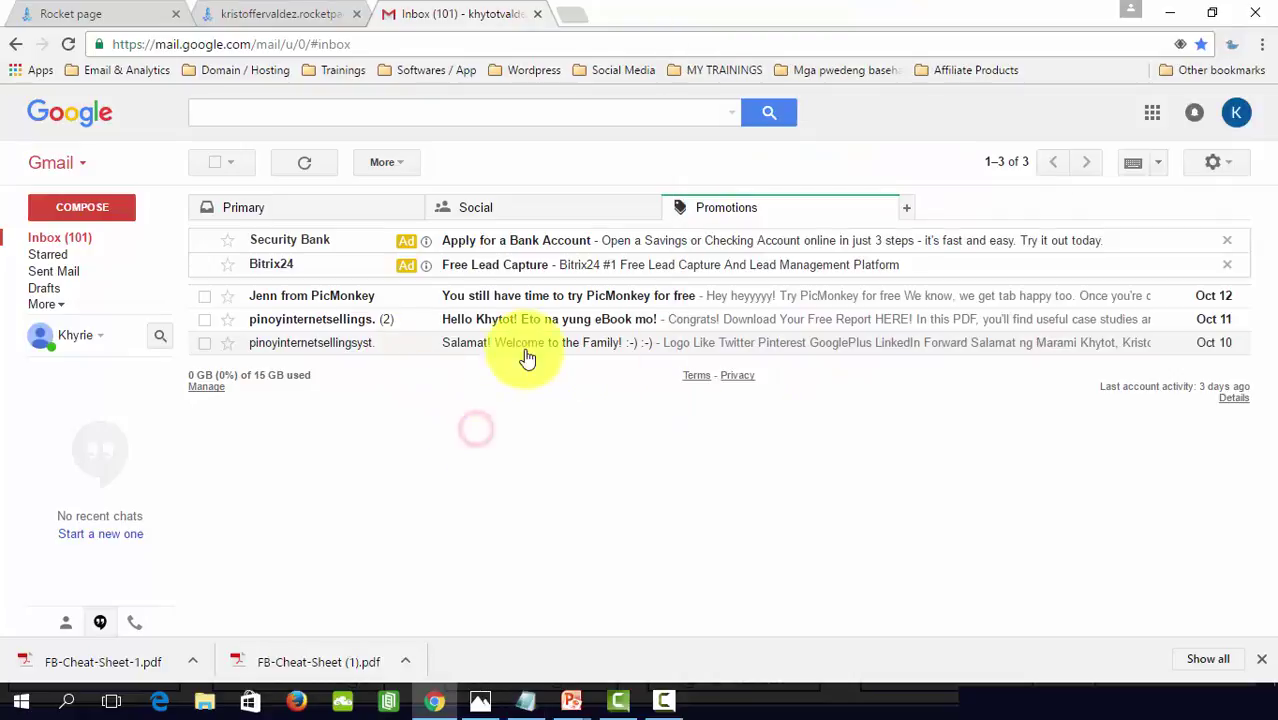
Step: Open the received "Eto na yung eBook mo!" email and review its content from the heading to the Download now button
{"action": "left_click", "coordinate": [549, 320]}
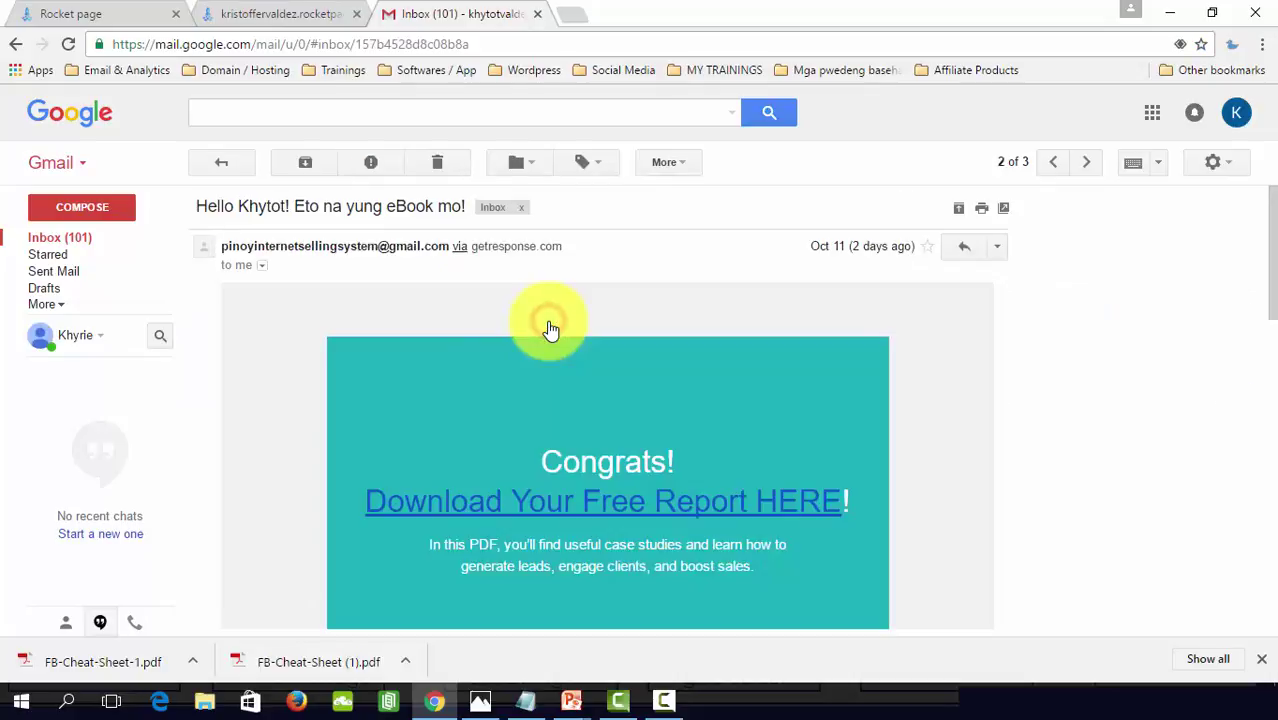
{"action": "scroll", "coordinate": [549, 335], "scroll_direction": "down", "scroll_amount": 3}
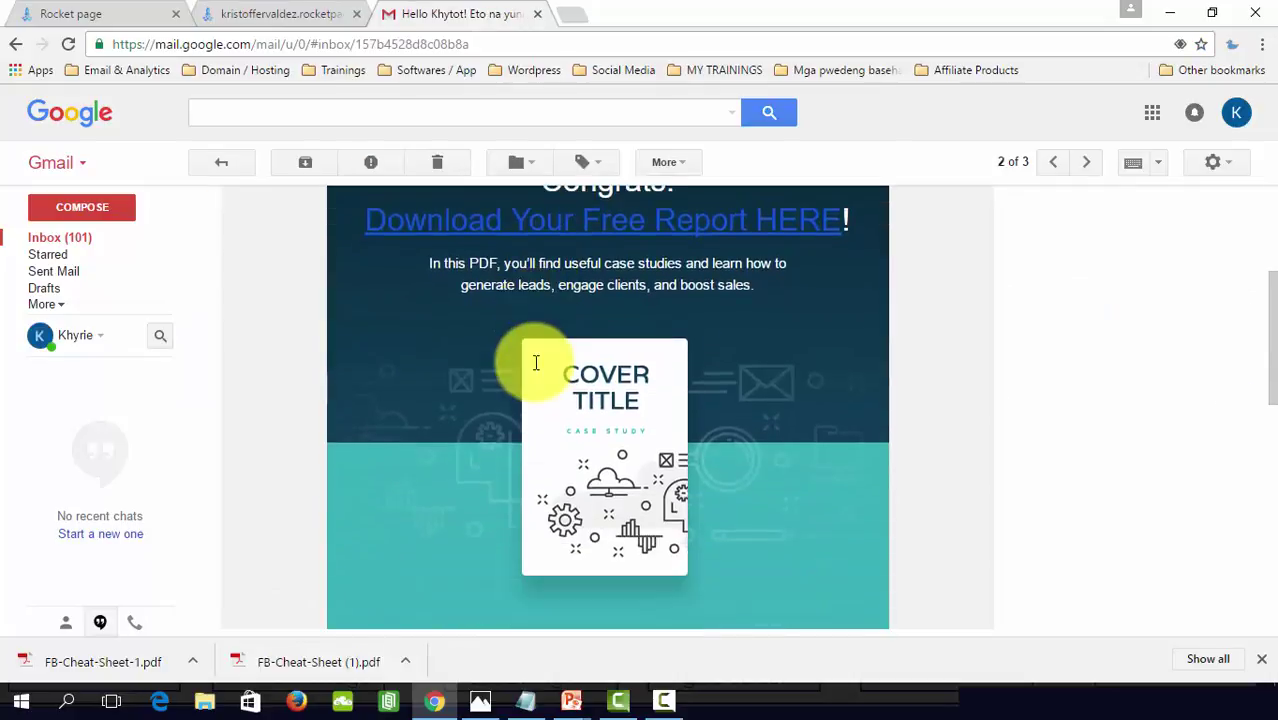
{"action": "scroll", "coordinate": [865, 428], "scroll_direction": "down", "scroll_amount": 7}
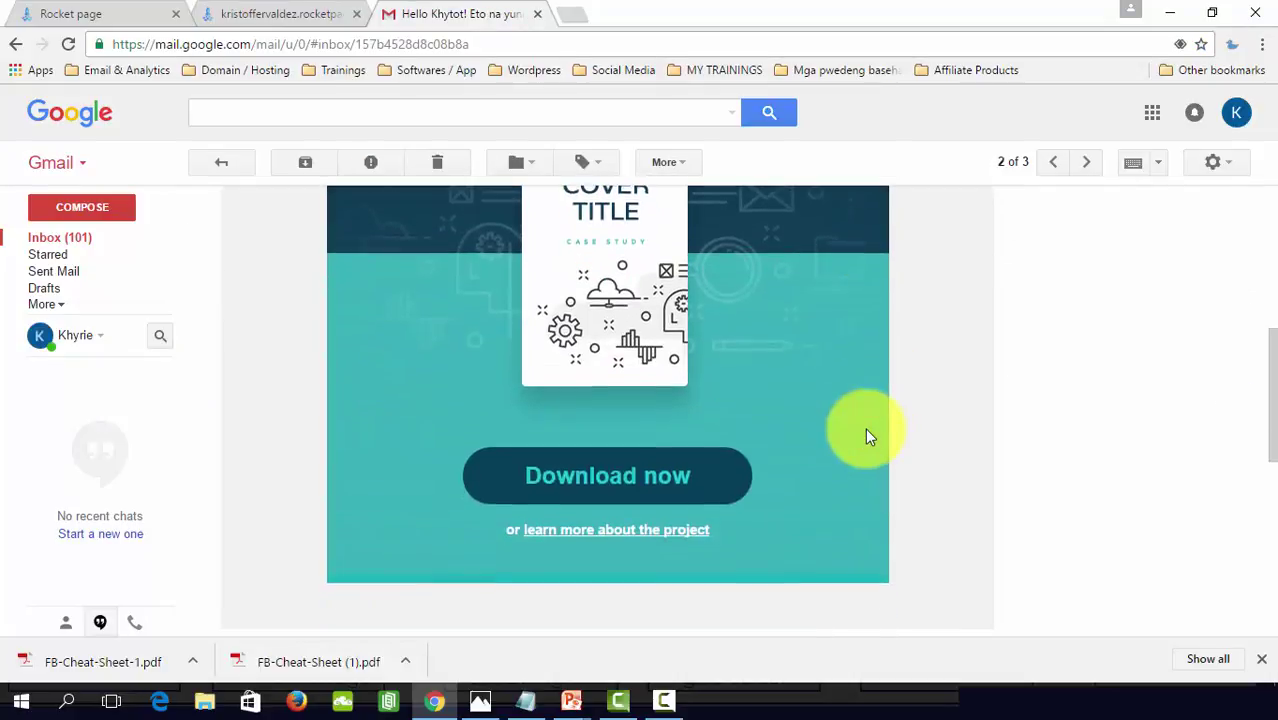
{"action": "scroll", "coordinate": [865, 430], "scroll_direction": "up", "scroll_amount": 10}
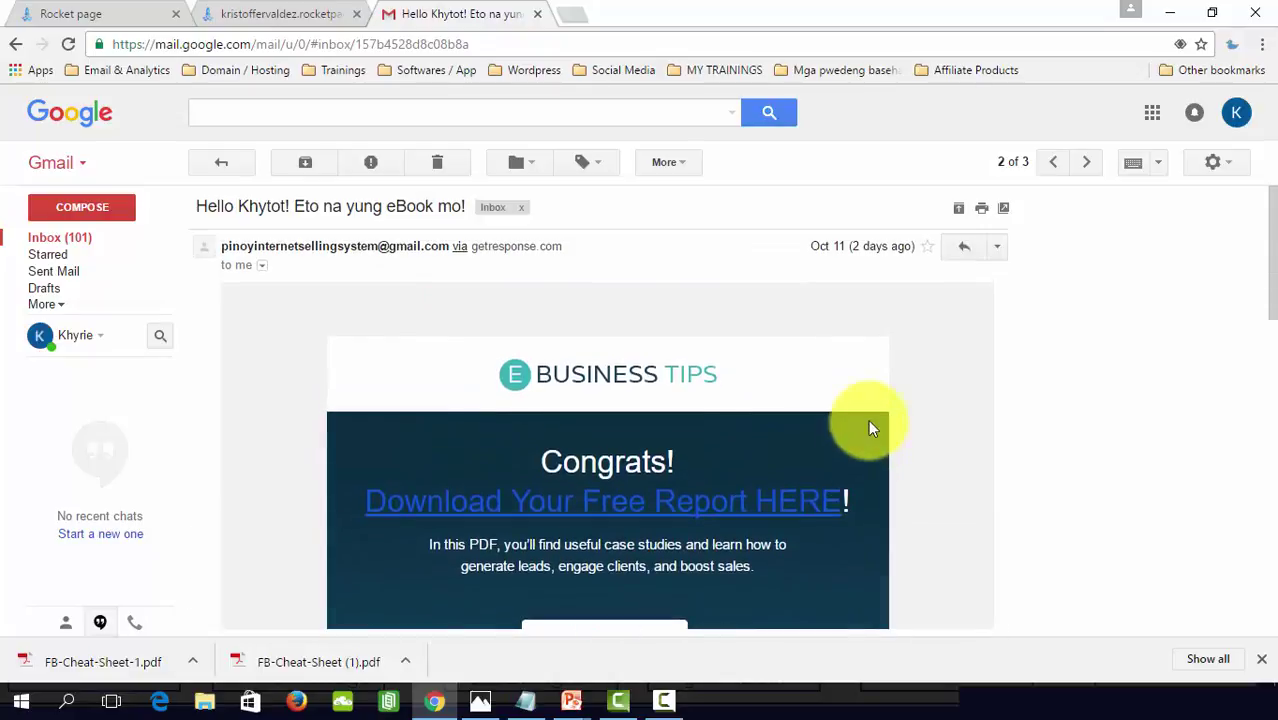
Step: Follow the email's Download Your Free Report HERE link to the sample download page and download the free report PDF
{"action": "left_click", "coordinate": [634, 512]}
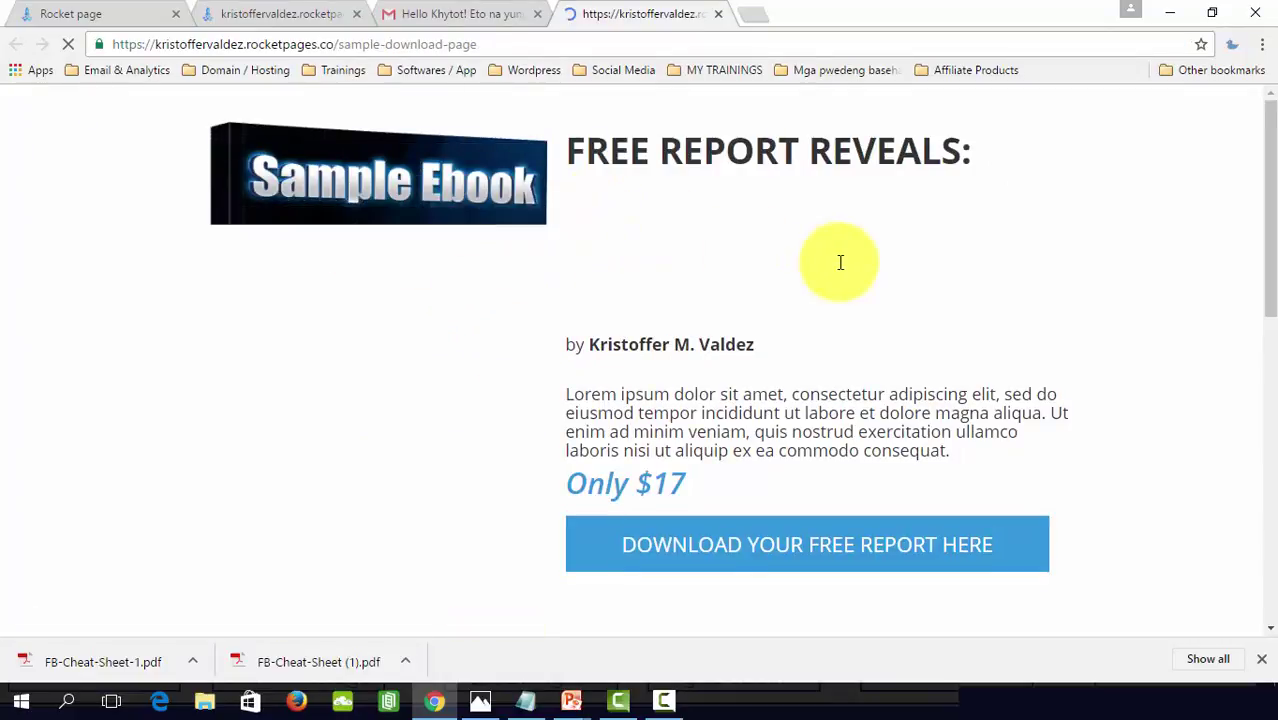
{"action": "scroll", "coordinate": [1055, 290], "scroll_direction": "down", "scroll_amount": 1}
{"action": "scroll", "coordinate": [1130, 286], "scroll_direction": "up", "scroll_amount": 1}
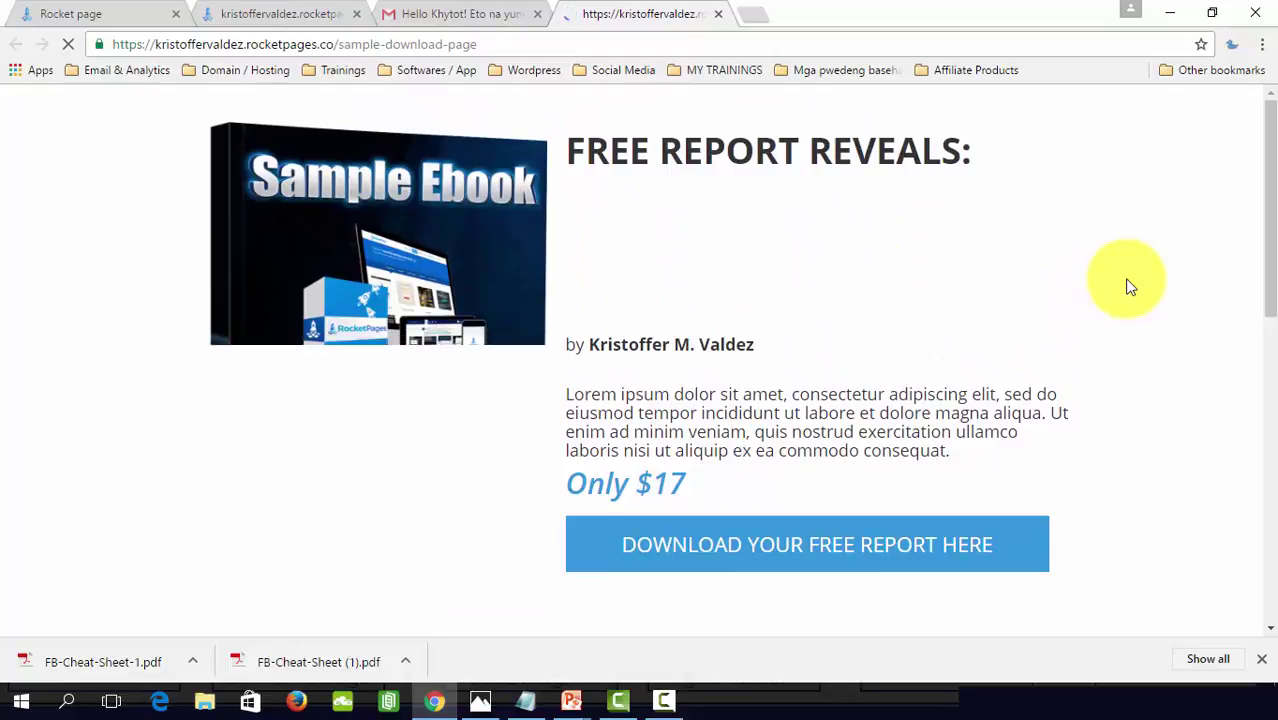
{"action": "scroll", "coordinate": [1130, 287], "scroll_direction": "down", "scroll_amount": 1}
{"action": "scroll", "coordinate": [1128, 287], "scroll_direction": "up", "scroll_amount": 1}
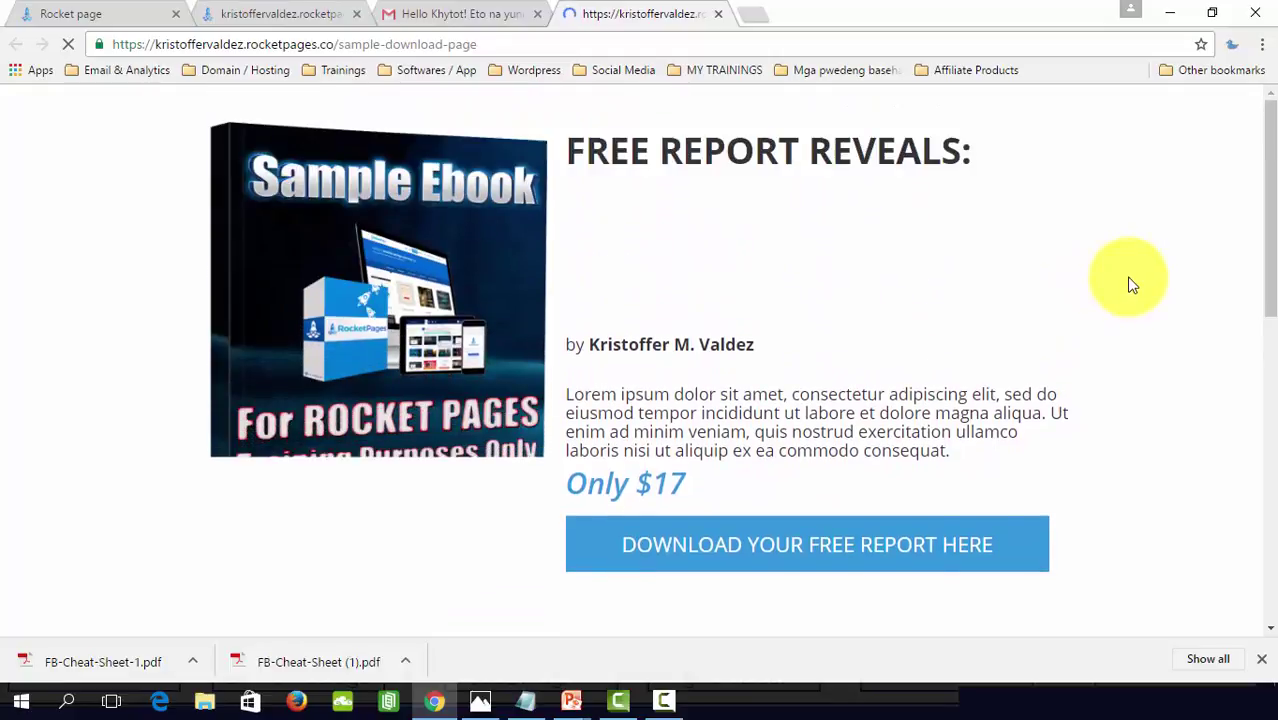
{"action": "left_click", "coordinate": [833, 550]}
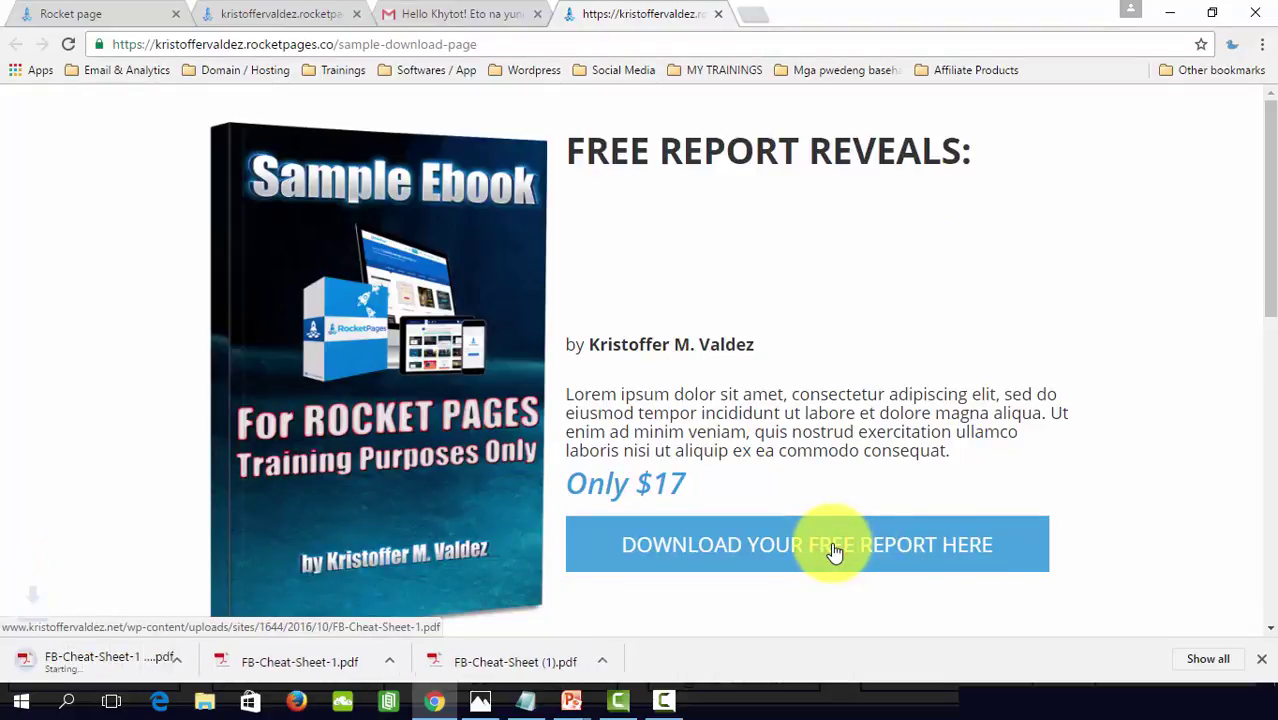
Step: Follow the download page's free training link in the What's Hot section and look over the recommended training page
{"action": "scroll", "coordinate": [1140, 405], "scroll_direction": "down", "scroll_amount": 2}
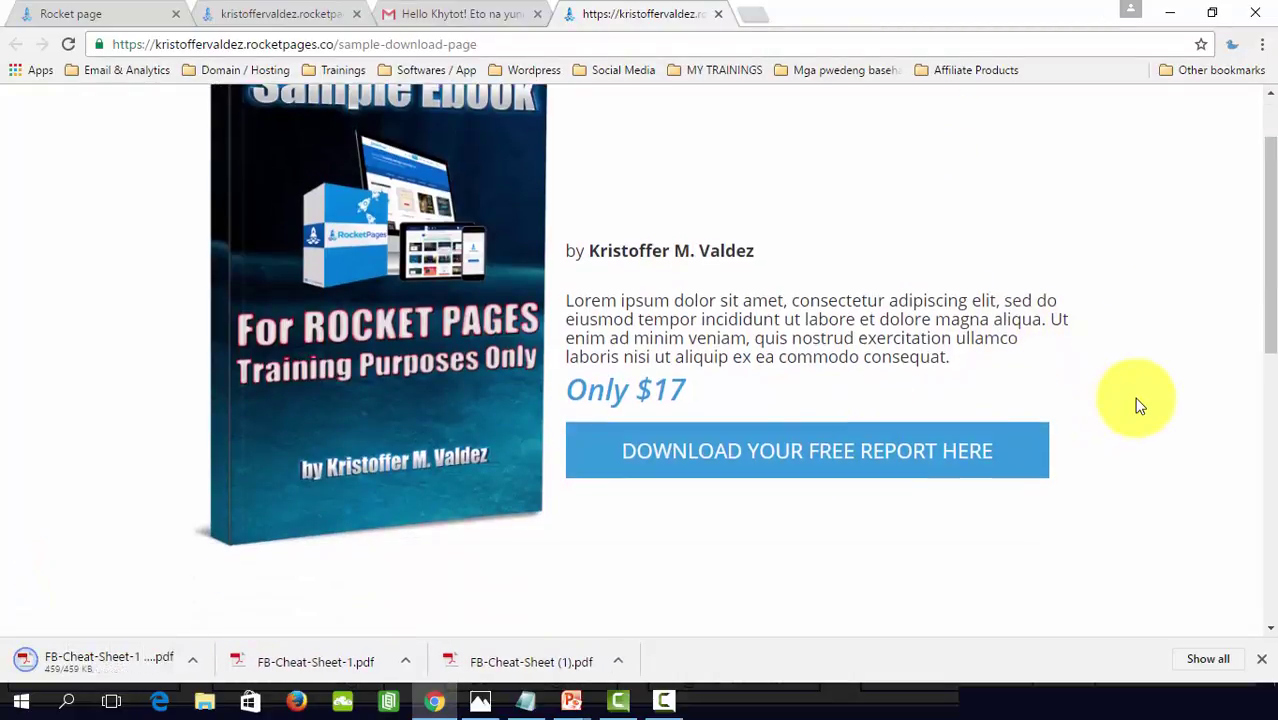
{"action": "scroll", "coordinate": [1140, 405], "scroll_direction": "down", "scroll_amount": 5}
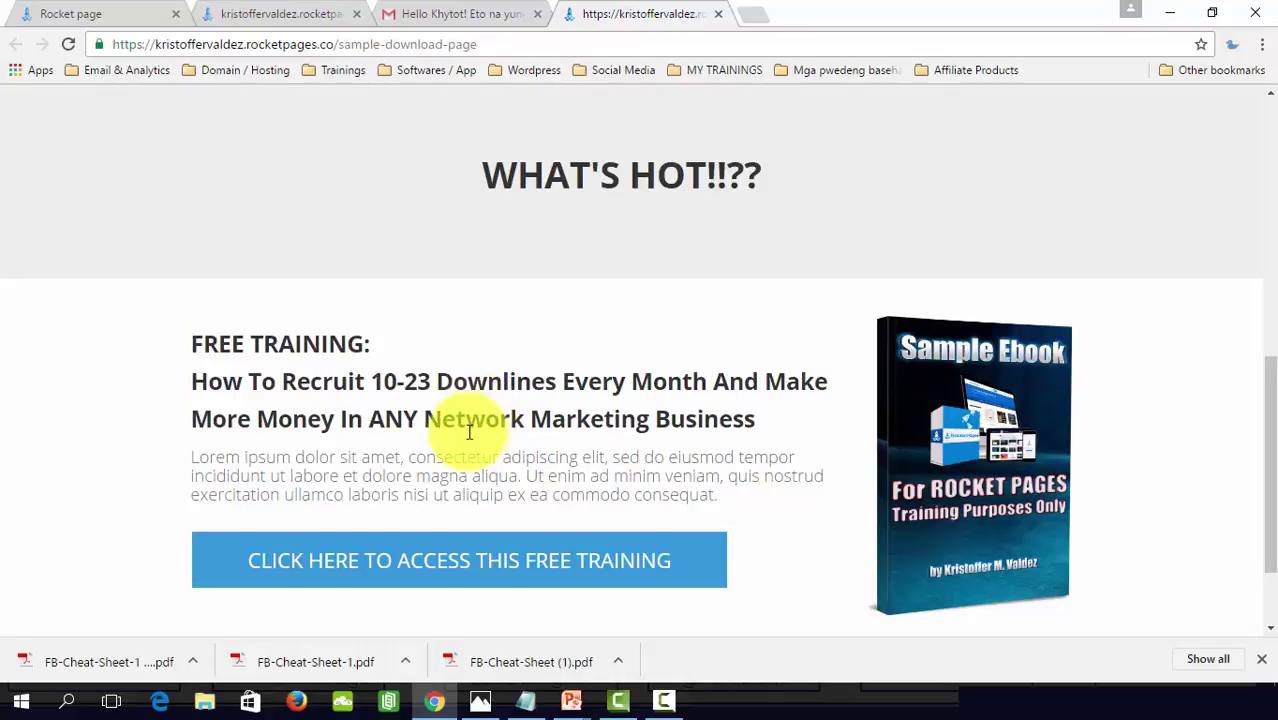
{"action": "left_click", "coordinate": [441, 567]}
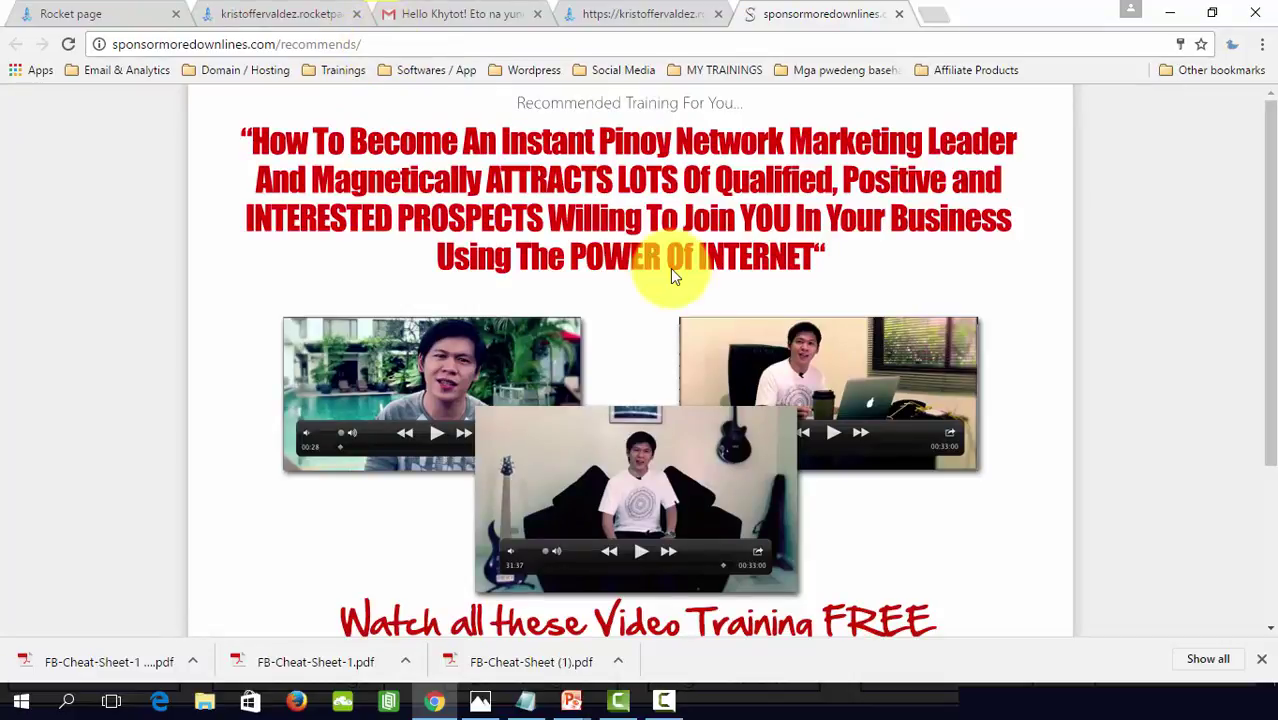
{"action": "scroll", "coordinate": [665, 275], "scroll_direction": "down", "scroll_amount": 3}
{"action": "scroll", "coordinate": [777, 440], "scroll_direction": "up", "scroll_amount": 3}
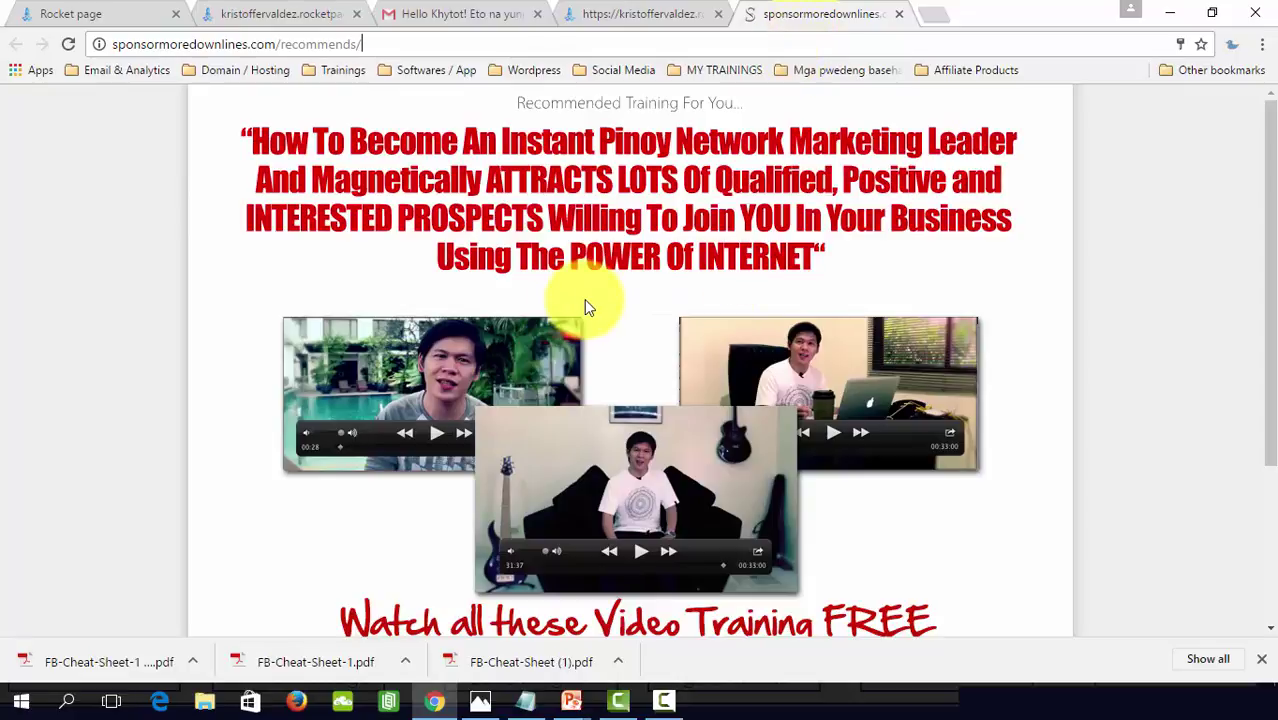
Step: Switch to the Basic Squeeze Process slide in PowerPoint to review the funnel steps
{"action": "key", "text": "alt+Tab"}
{"action": "left_click", "coordinate": [657, 249]}
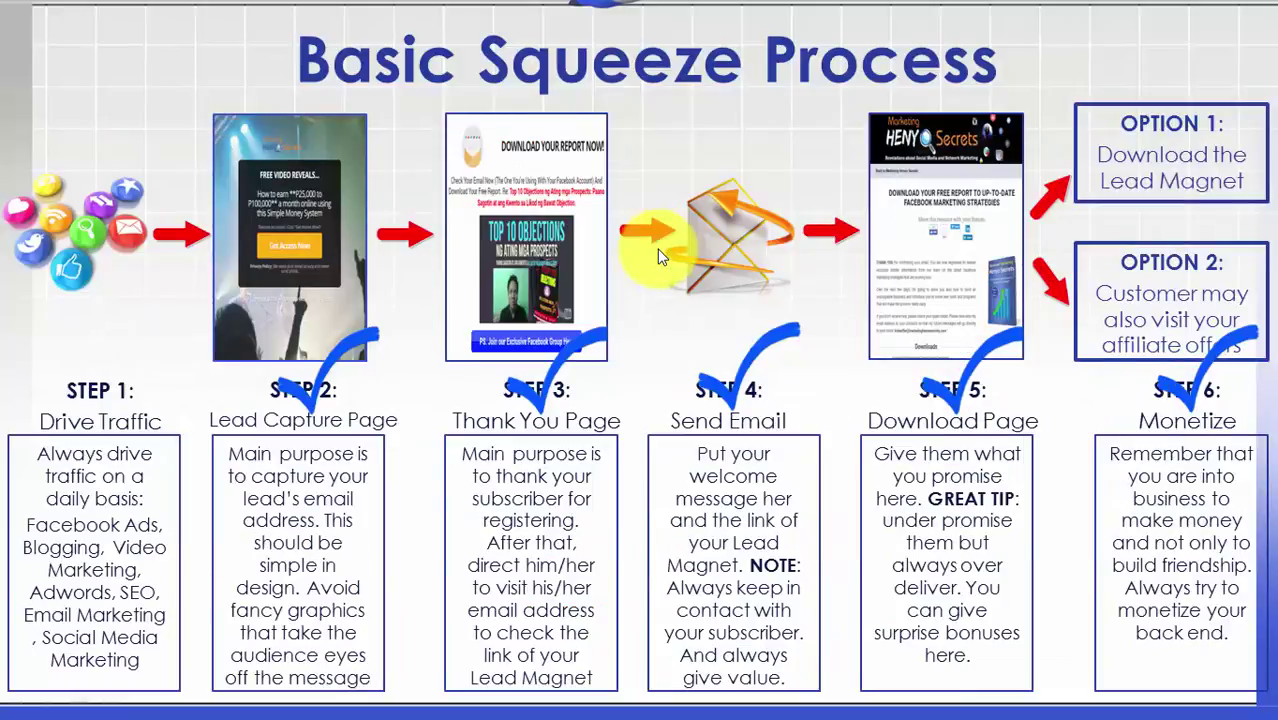